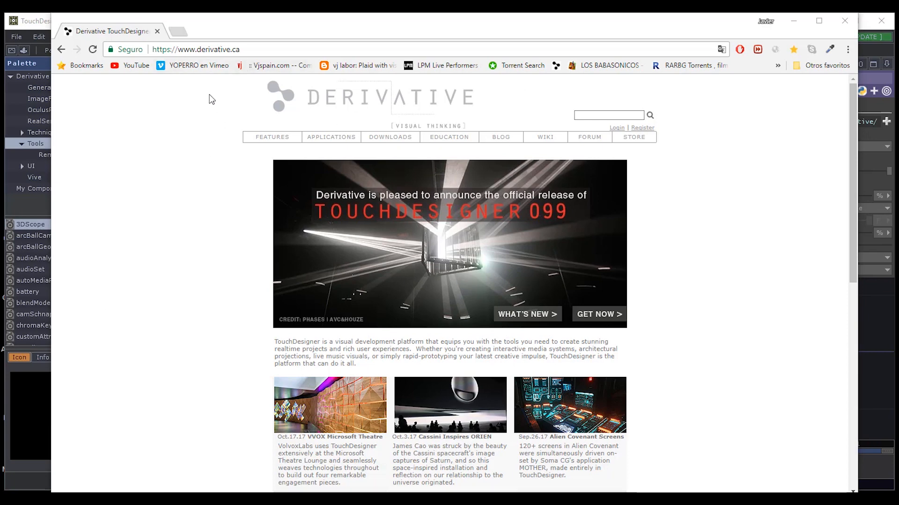
# Review the TouchDesigner 099 builds on the Derivative site's Downloads page and close the browser.
pyautogui.moveTo(178, 49); pyautogui.dragTo(252, 49)
pyautogui.click(162, 201)
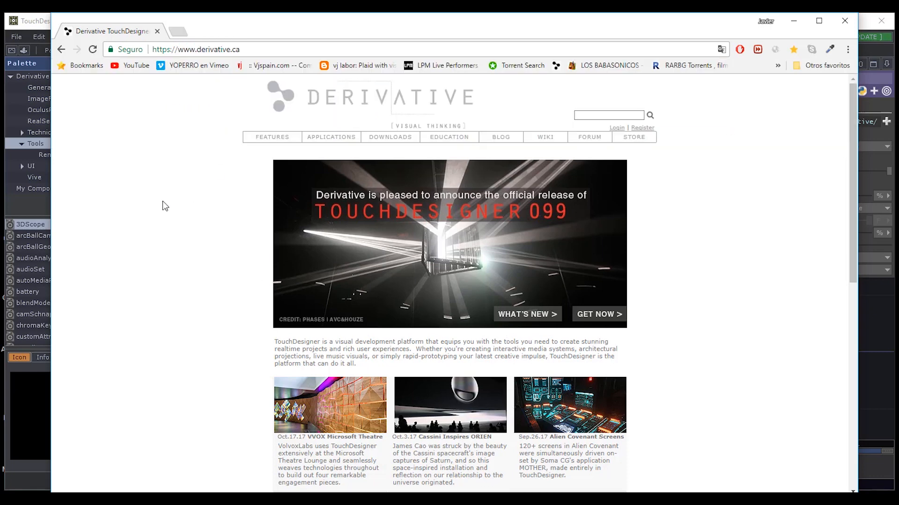
pyautogui.click(394, 139)
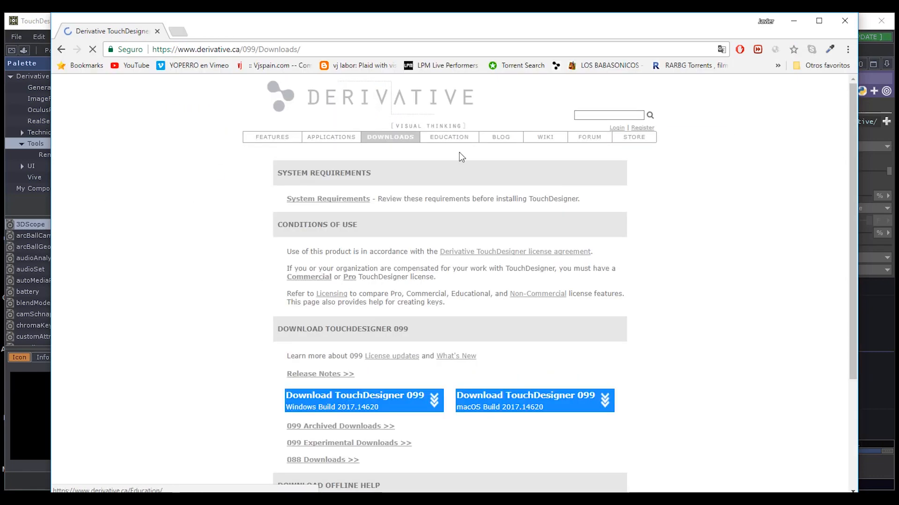
pyautogui.scroll(-3, 497, 227)
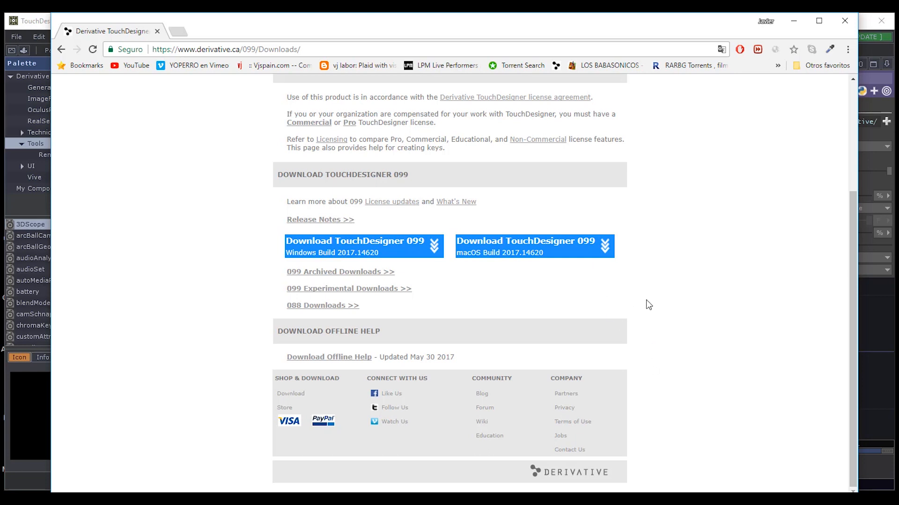
pyautogui.scroll(3, 656, 328)
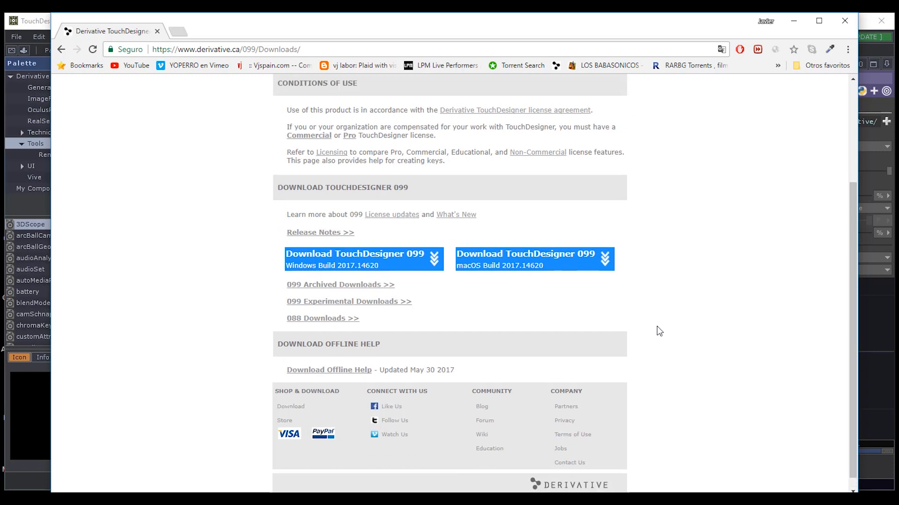
pyautogui.scroll(-3, 662, 317)
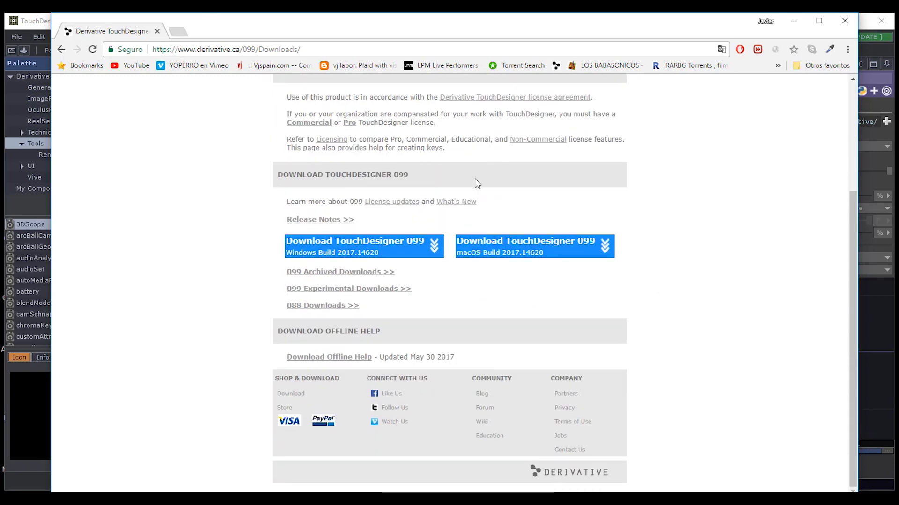
pyautogui.click(844, 21)
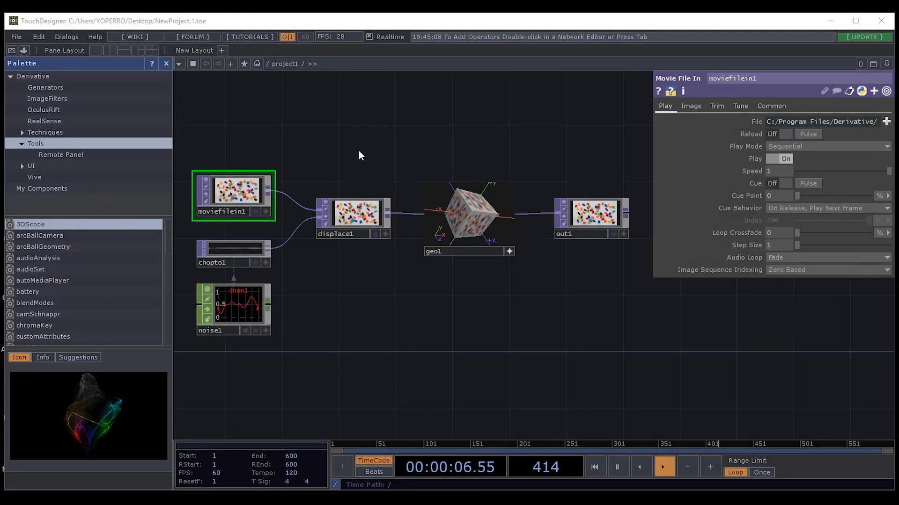
# Examine the default operator network inside project1, from the movie input through to the output.
pyautogui.moveTo(424, 127); pyautogui.dragTo(469, 139)
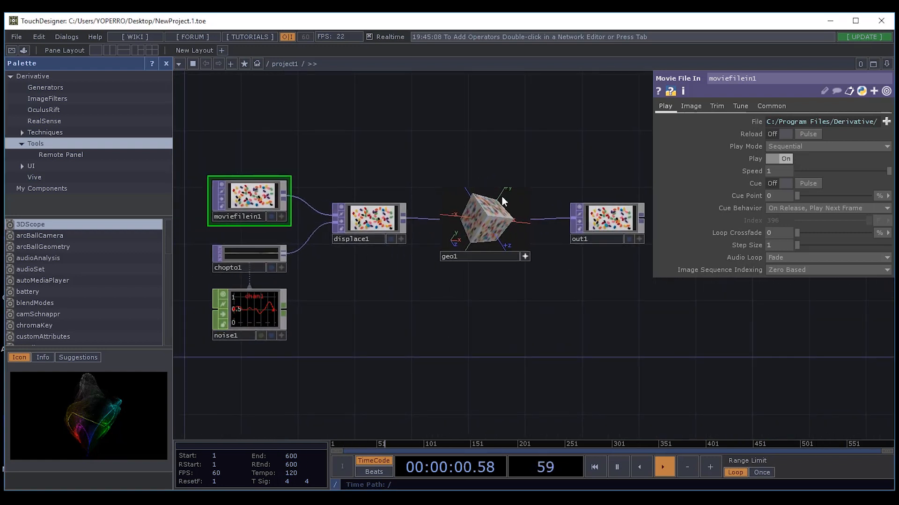
pyautogui.scroll(-3, 383, 152)
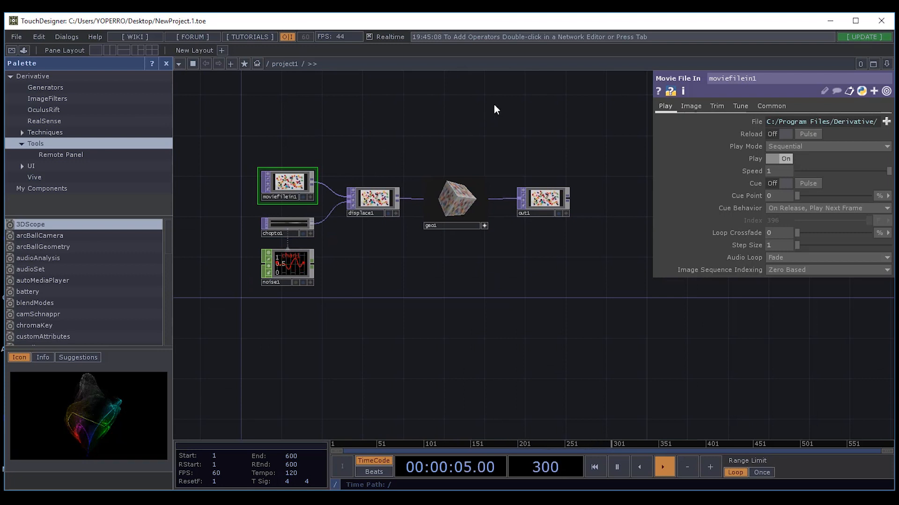
pyautogui.moveTo(268, 141); pyautogui.dragTo(303, 167)
pyautogui.moveTo(370, 335); pyautogui.dragTo(387, 348)
pyautogui.scroll(3, 444, 311)
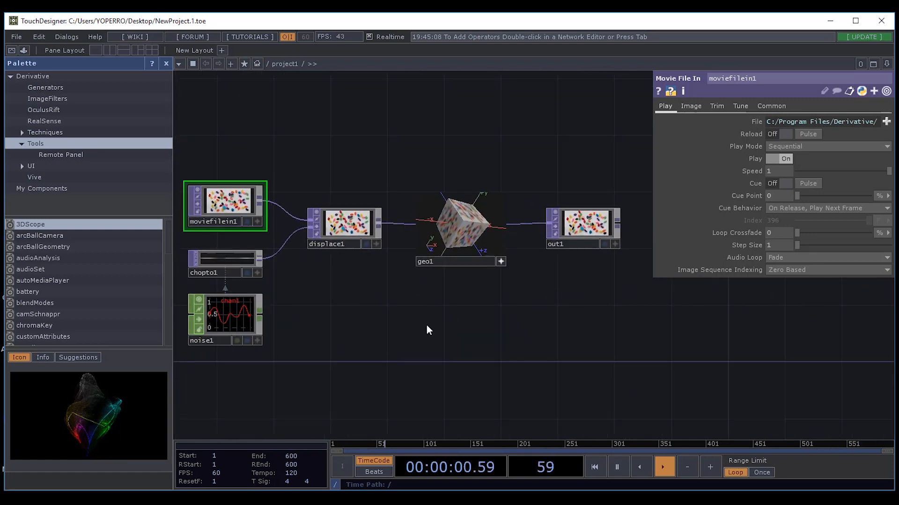
pyautogui.moveTo(310, 169); pyautogui.dragTo(335, 132)
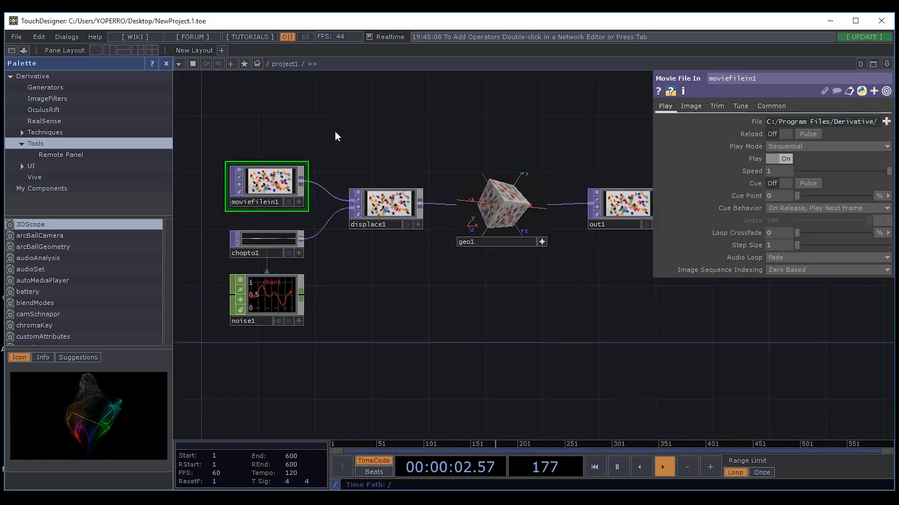
pyautogui.moveTo(421, 127); pyautogui.dragTo(393, 164)
pyautogui.moveTo(471, 155); pyautogui.dragTo(508, 138)
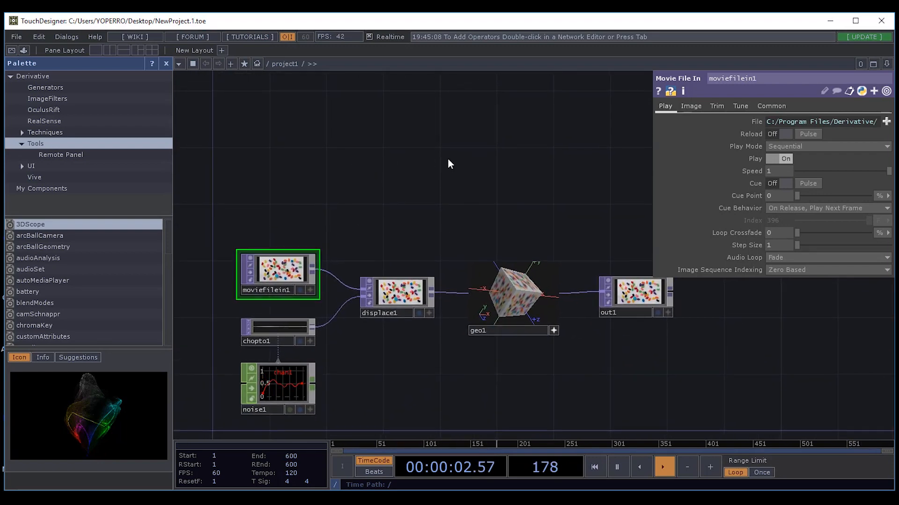
pyautogui.moveTo(449, 161); pyautogui.dragTo(399, 138)
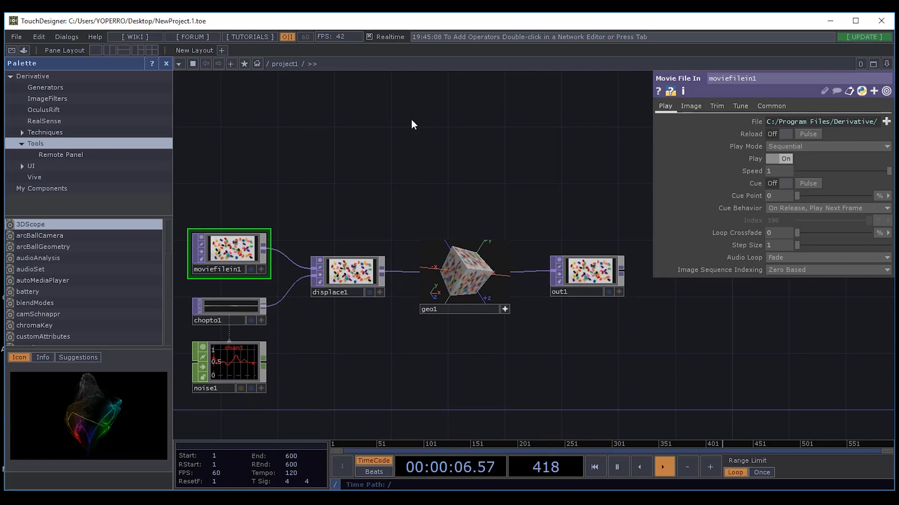
# Go up from the project1 network to the root level to view its container, and return inside project1.
pyautogui.scroll(-5, 420, 131)
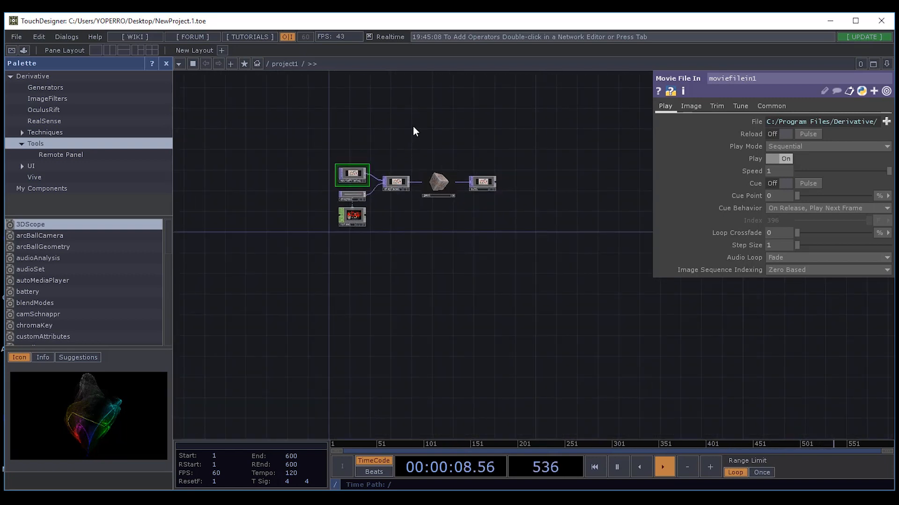
pyautogui.scroll(-3, 422, 148)
pyautogui.scroll(2, 418, 138)
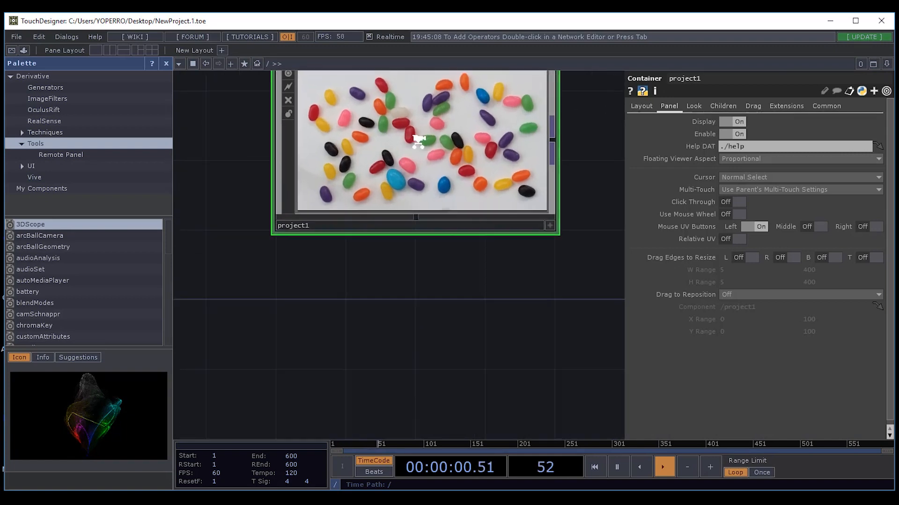
pyautogui.scroll(5, 418, 140)
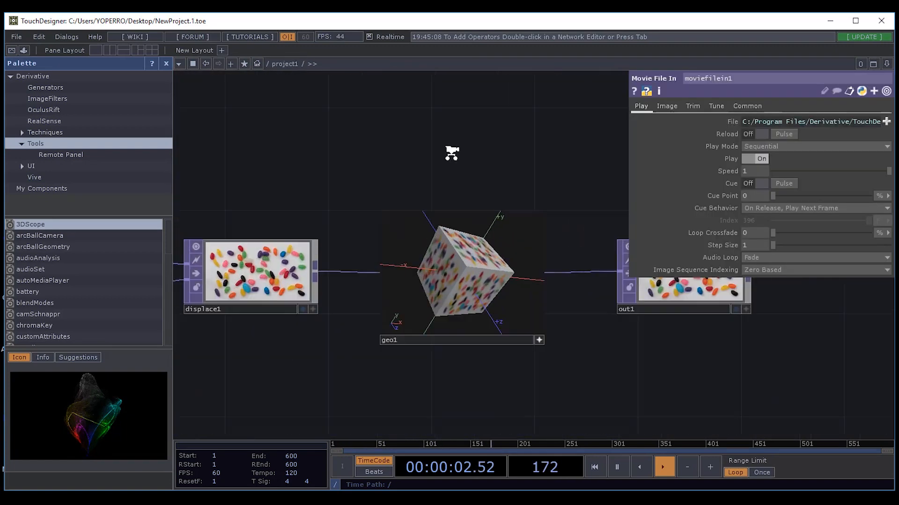
pyautogui.scroll(-6, 452, 153)
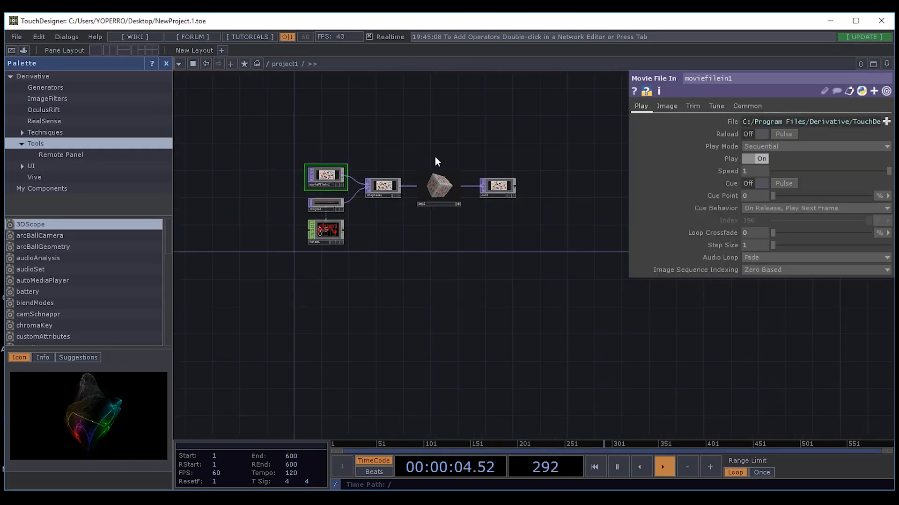
pyautogui.scroll(-6, 435, 162)
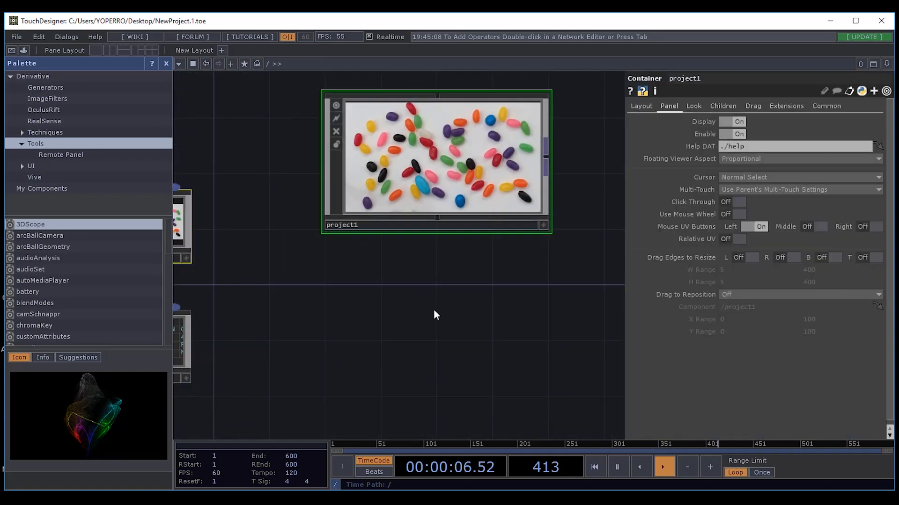
pyautogui.moveTo(435, 314); pyautogui.dragTo(419, 415)
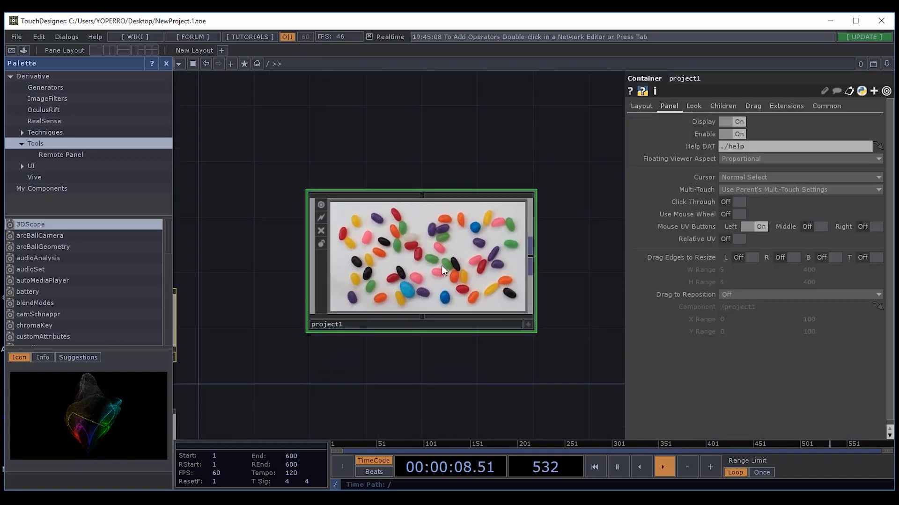
pyautogui.scroll(10, 452, 255)
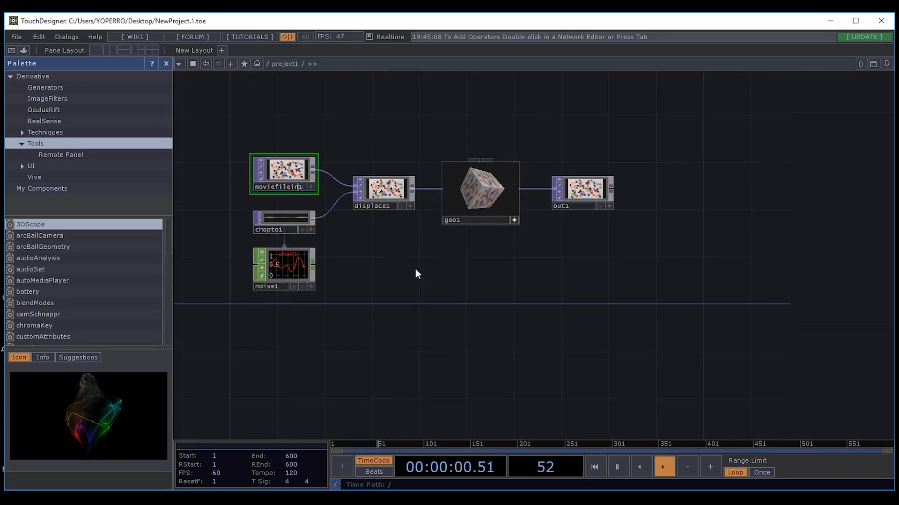
# Show the parameters window in project1 and inspect the parameters of displace1 and moviefilein1.
pyautogui.press('p')
pyautogui.scroll(5, 438, 134)
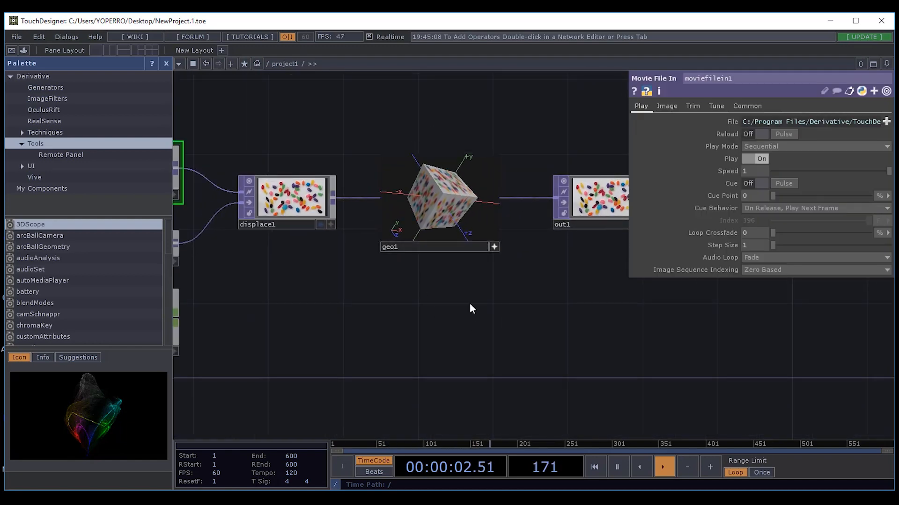
pyautogui.moveTo(470, 309)
pyautogui.mouseDown()
pyautogui.moveTo(666, 301)
pyautogui.moveTo(476, 314)
pyautogui.moveTo(445, 342)
pyautogui.moveTo(683, 382)
pyautogui.moveTo(389, 187)
pyautogui.moveTo(476, 391)
pyautogui.moveTo(535, 304)
pyautogui.moveTo(486, 319)
pyautogui.moveTo(437, 279)
pyautogui.moveTo(477, 341)
pyautogui.moveTo(485, 266)
pyautogui.moveTo(485, 311)
pyautogui.moveTo(412, 267)
pyautogui.moveTo(503, 327)
pyautogui.moveTo(482, 305)
pyautogui.mouseUp()
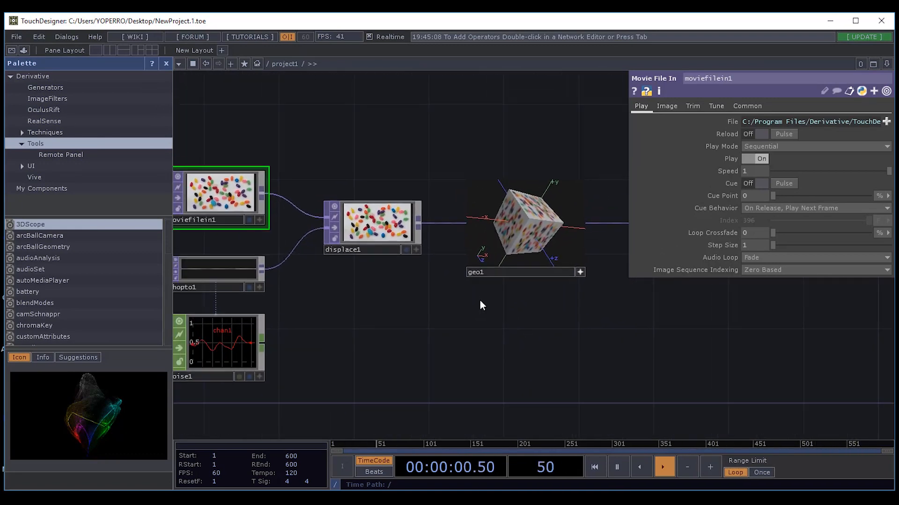
pyautogui.moveTo(297, 134); pyautogui.dragTo(339, 108)
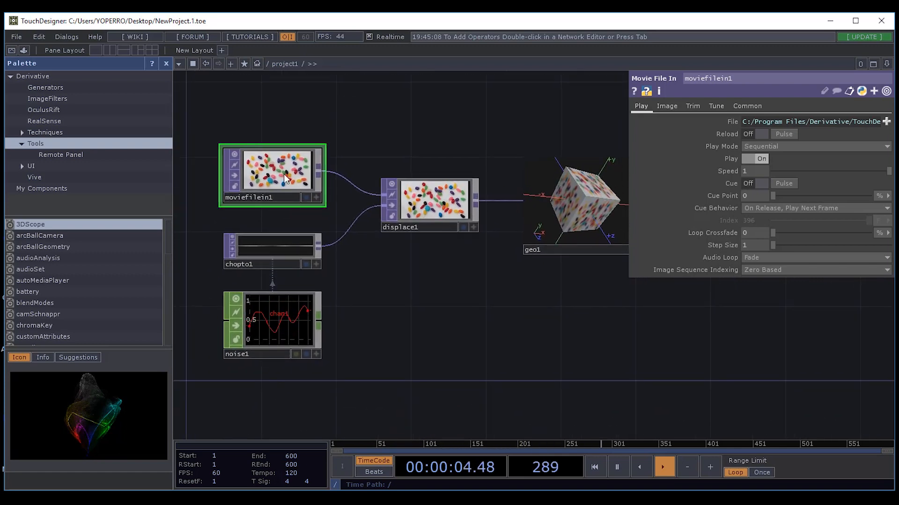
pyautogui.click(425, 200)
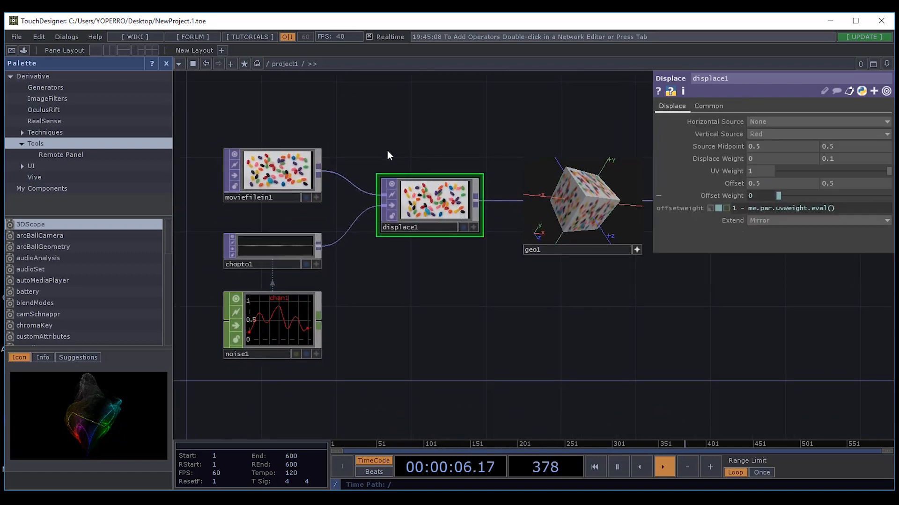
pyautogui.click(282, 182)
pyautogui.moveTo(445, 122); pyautogui.dragTo(436, 179)
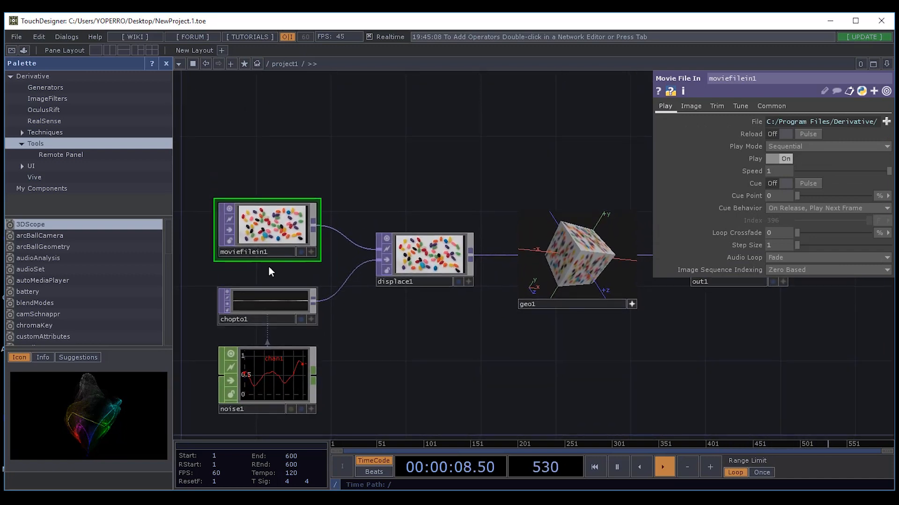
pyautogui.moveTo(374, 144); pyautogui.dragTo(361, 93)
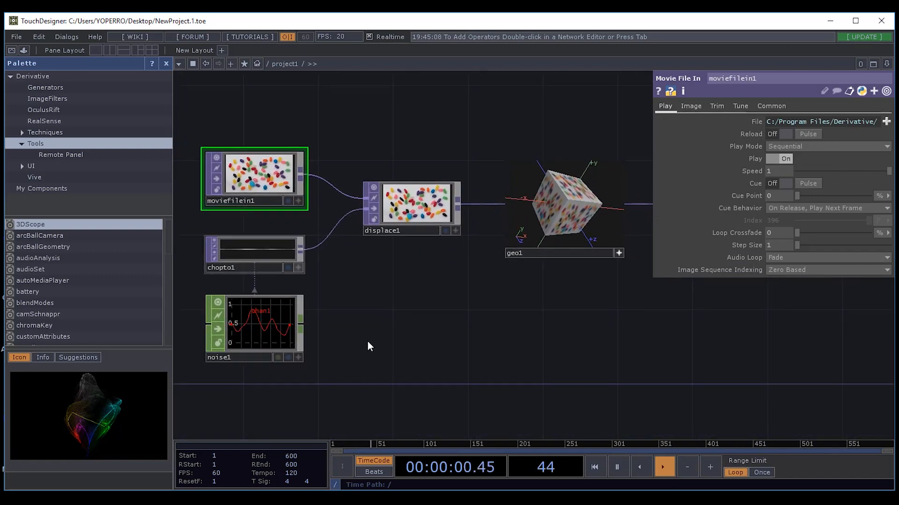
# Inspect the parameters of displace1, chopto1 and noise1 in turn.
pyautogui.click(403, 206)
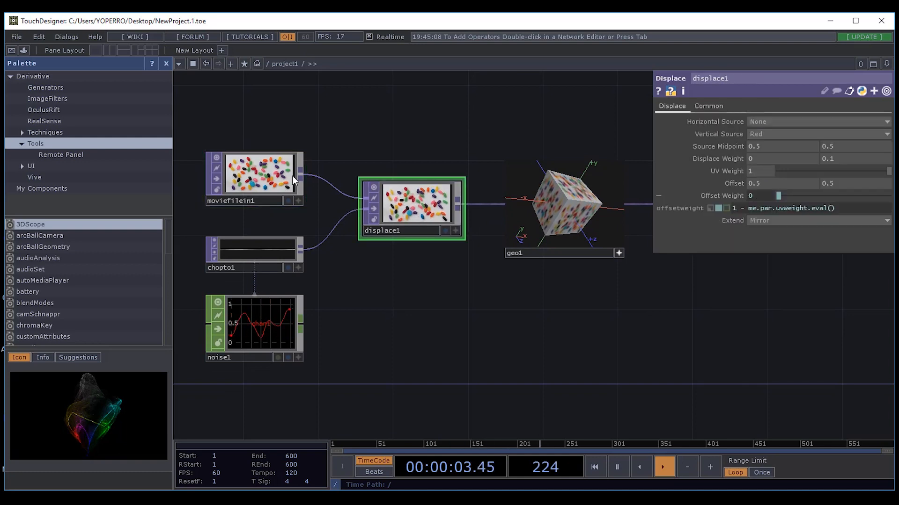
pyautogui.click(277, 247)
pyautogui.click(260, 316)
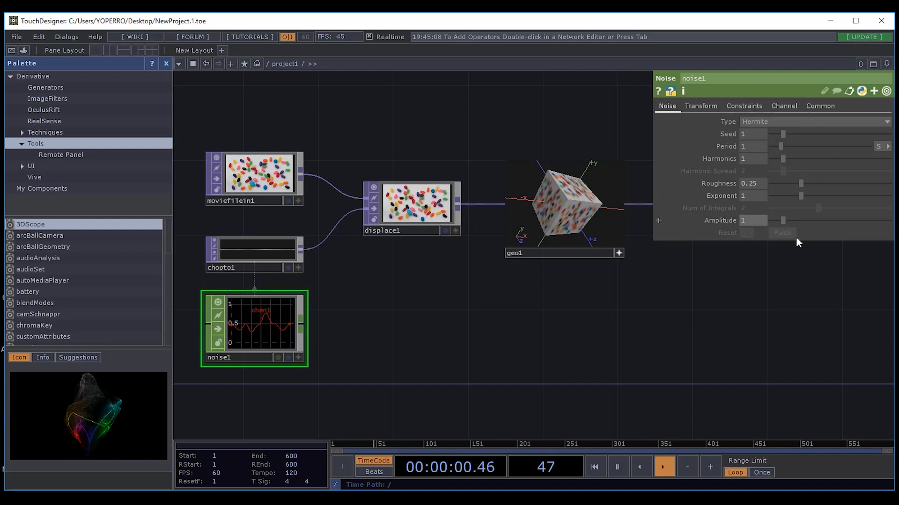
pyautogui.moveTo(402, 315); pyautogui.dragTo(385, 365)
pyautogui.moveTo(403, 338); pyautogui.dragTo(421, 363, button='middle')
pyautogui.moveTo(446, 358); pyautogui.dragTo(413, 314)
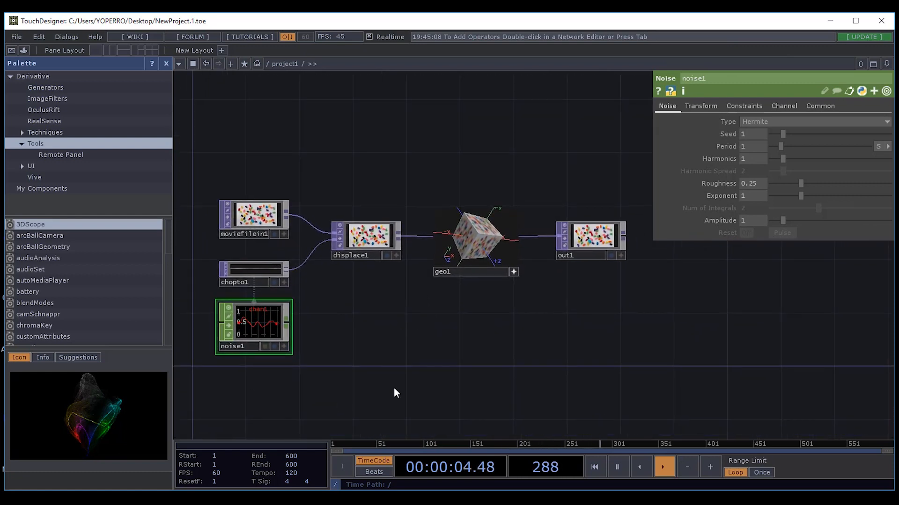
pyautogui.moveTo(375, 190); pyautogui.dragTo(369, 169)
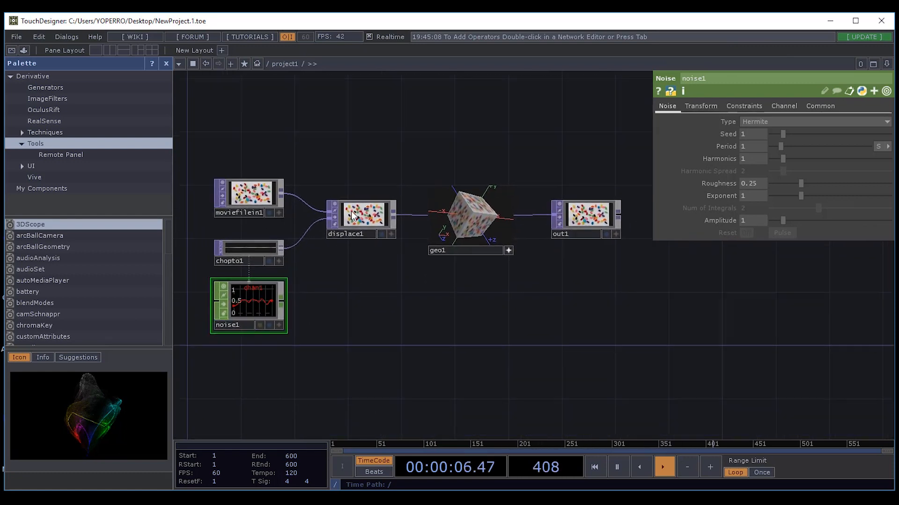
# Select moviefilein1 and examine up close the wires that feed the inputs of displace1.
pyautogui.click(248, 190)
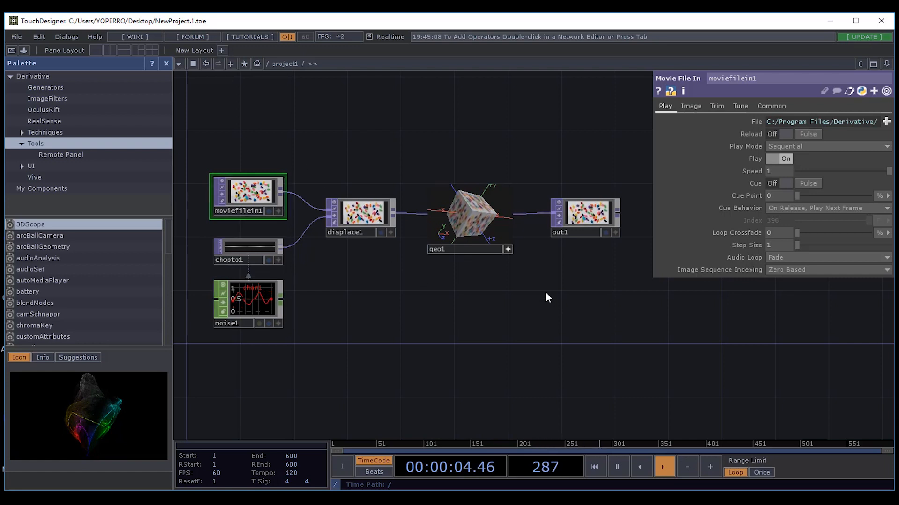
pyautogui.moveTo(380, 323); pyautogui.dragTo(388, 300)
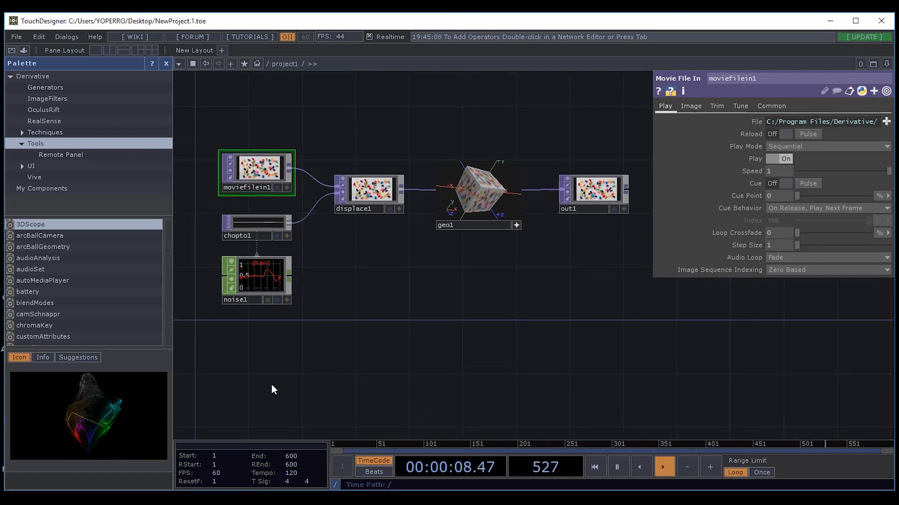
pyautogui.scroll(3, 341, 281)
pyautogui.moveTo(398, 312); pyautogui.dragTo(487, 430)
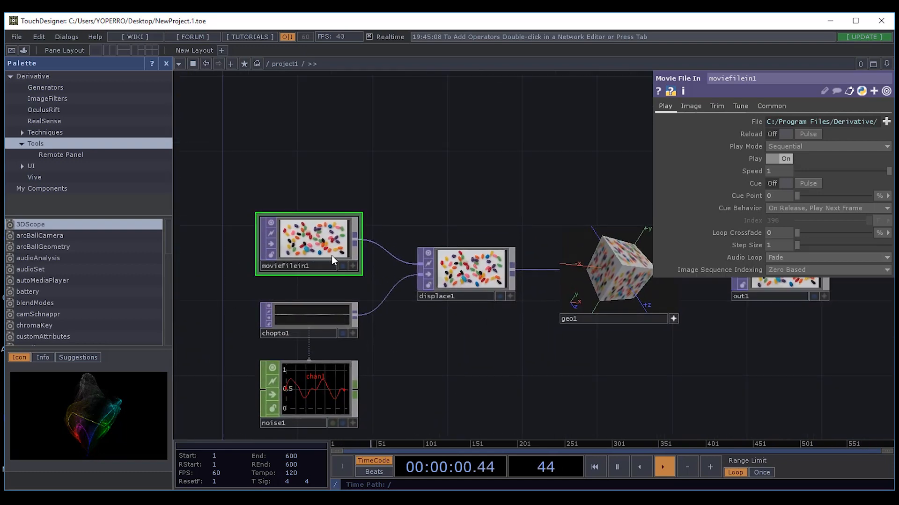
pyautogui.scroll(3, 331, 256)
pyautogui.moveTo(367, 281); pyautogui.dragTo(351, 239)
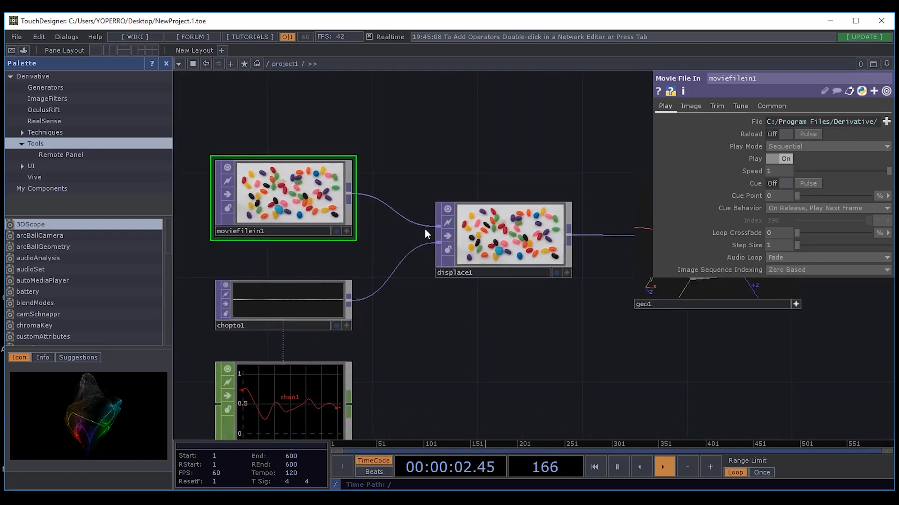
pyautogui.scroll(3, 423, 236)
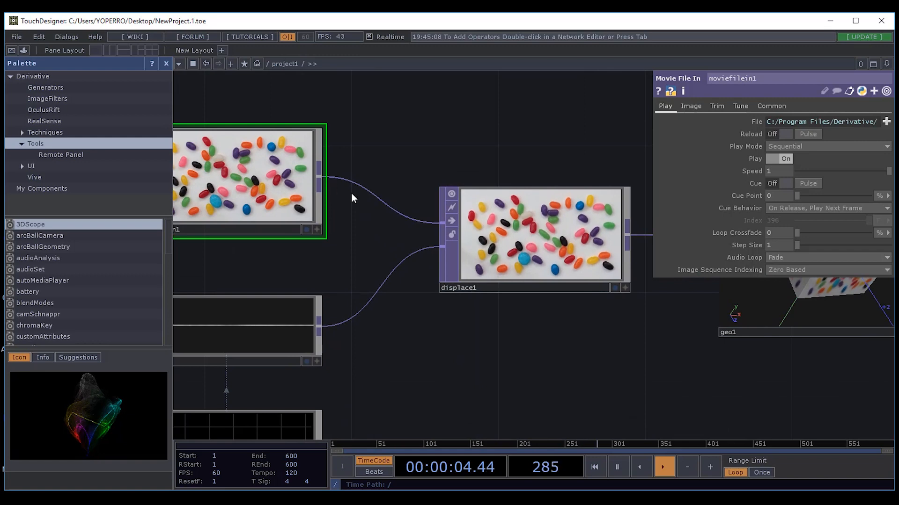
pyautogui.scroll(6, 353, 206)
pyautogui.scroll(-2, 376, 146)
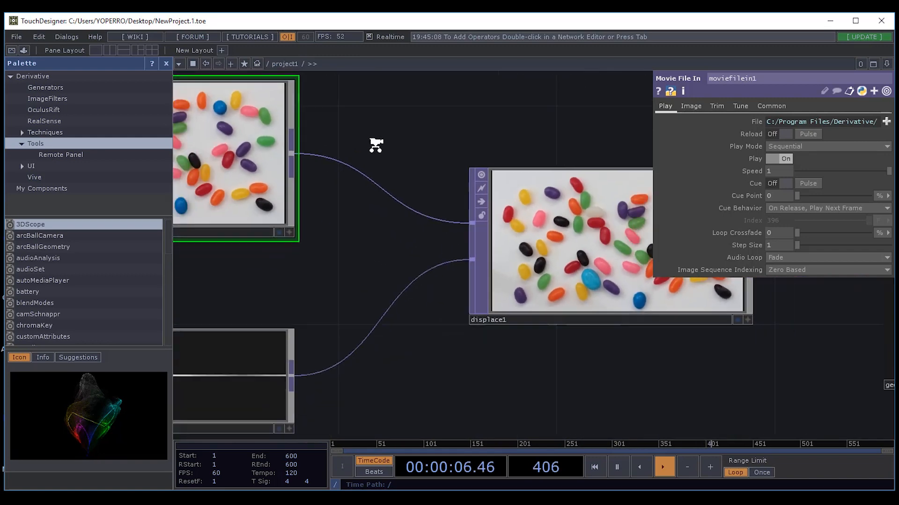
# Examine the wires running from moviefilein1 and chopto1 into displace1, and inspect the parameters of chopto1.
pyautogui.scroll(-1, 376, 146)
pyautogui.moveTo(378, 214); pyautogui.dragTo(400, 161)
pyautogui.scroll(-3, 351, 329)
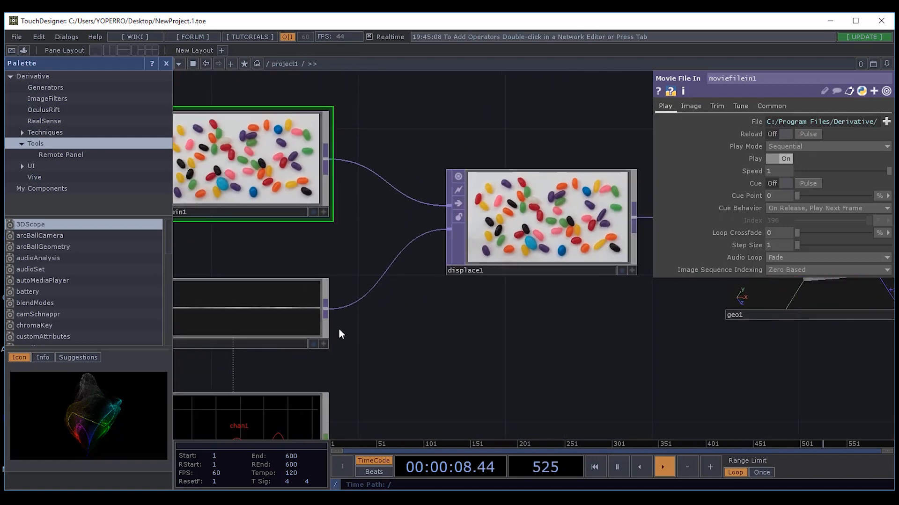
pyautogui.scroll(5, 377, 327)
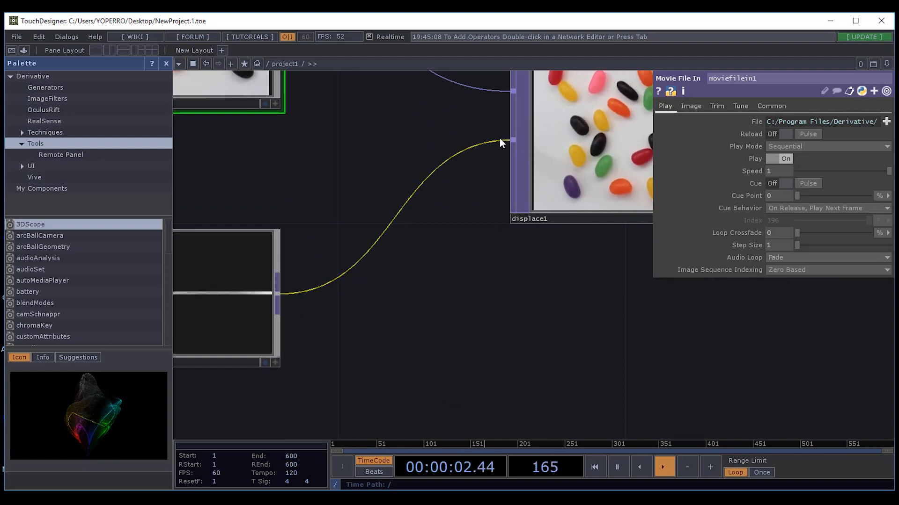
pyautogui.scroll(-3, 399, 297)
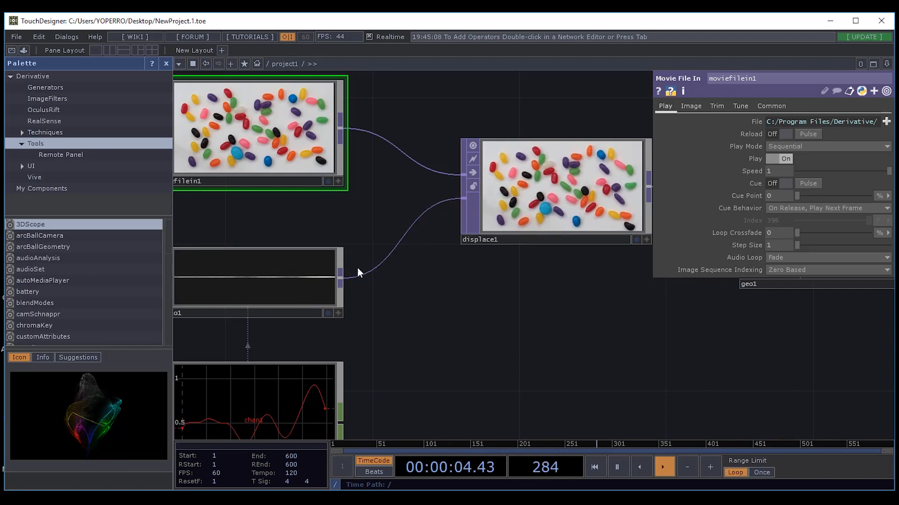
pyautogui.click(295, 272)
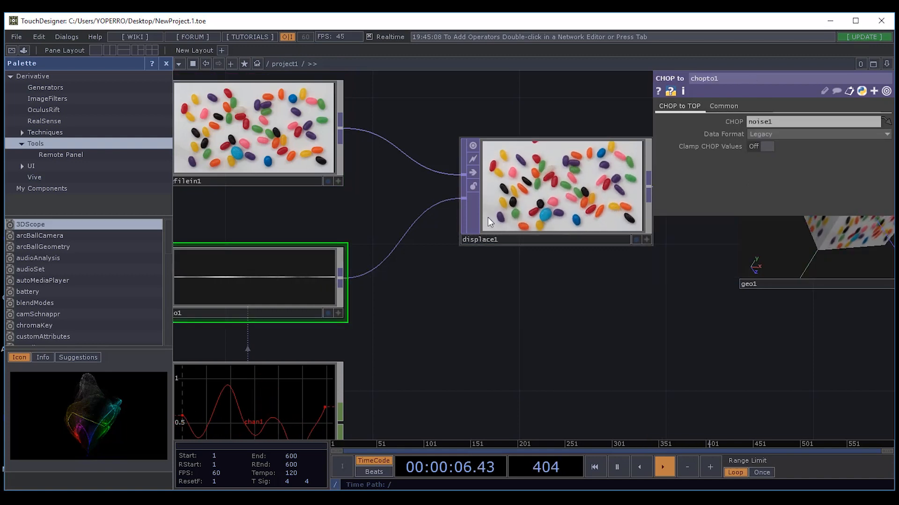
# Inspect the parameters of out1 and examine how displace1, geo1 and out1 are connected.
pyautogui.moveTo(523, 348); pyautogui.dragTo(397, 348)
pyautogui.moveTo(458, 334); pyautogui.dragTo(413, 357, button='middle')
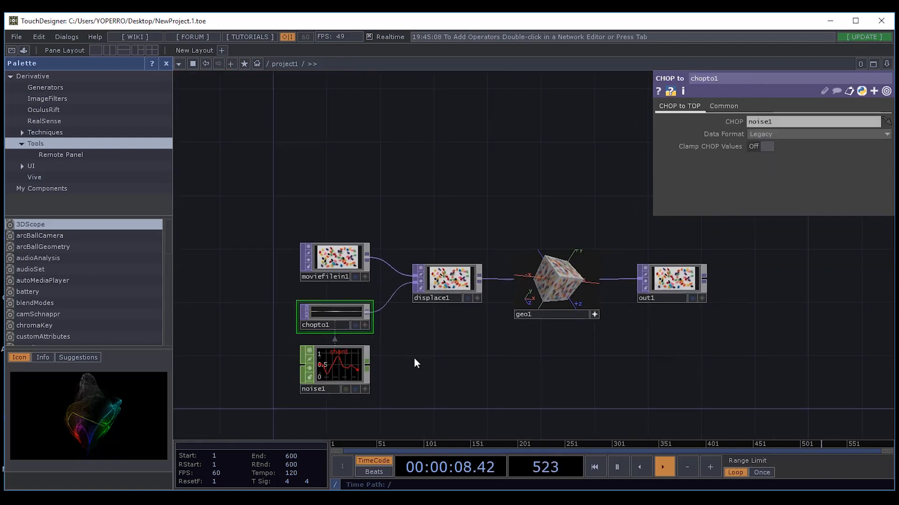
pyautogui.moveTo(728, 343); pyautogui.dragTo(460, 335)
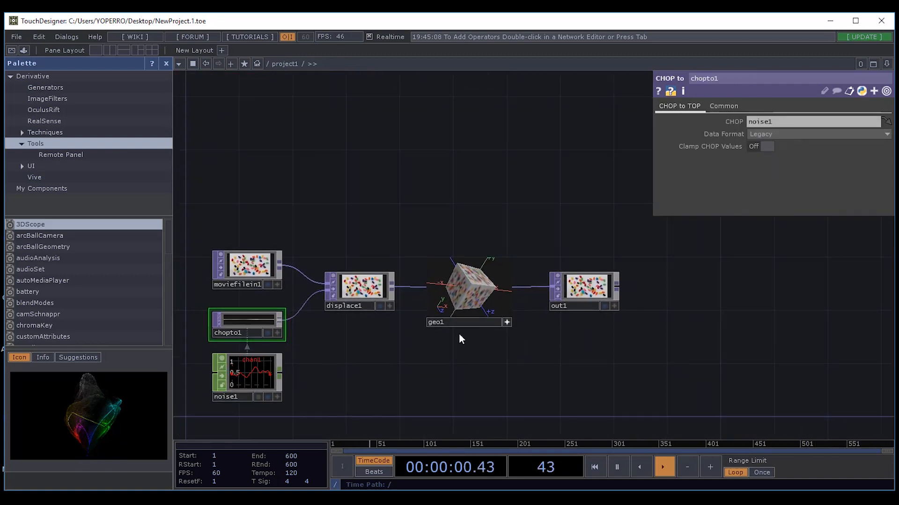
pyautogui.click(589, 293)
pyautogui.moveTo(642, 364); pyautogui.dragTo(532, 360)
pyautogui.scroll(5, 509, 330)
pyautogui.moveTo(478, 339); pyautogui.dragTo(545, 361)
pyautogui.moveTo(658, 335); pyautogui.dragTo(724, 326)
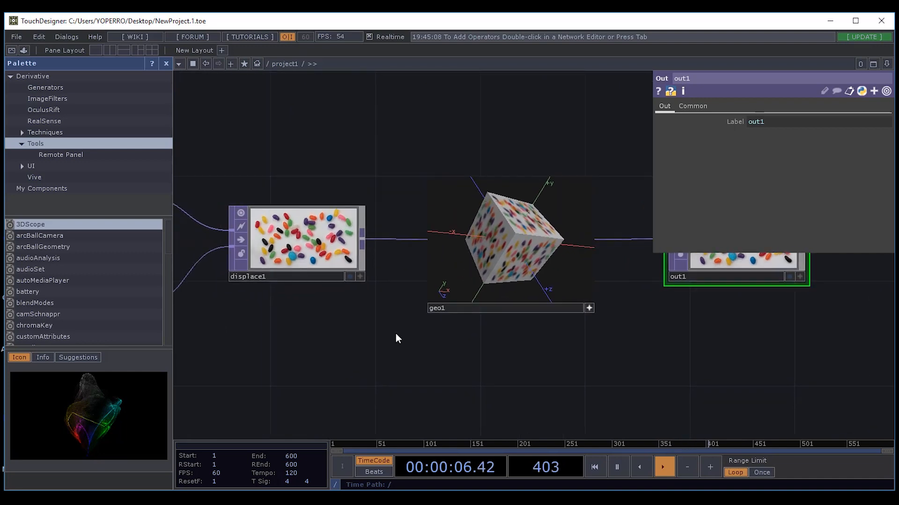
# Review the operator chain from moviefilein1, chopto1 and noise1 through displace1 and geo1 to out1.
pyautogui.scroll(-2, 395, 333)
pyautogui.moveTo(320, 340); pyautogui.dragTo(392, 322)
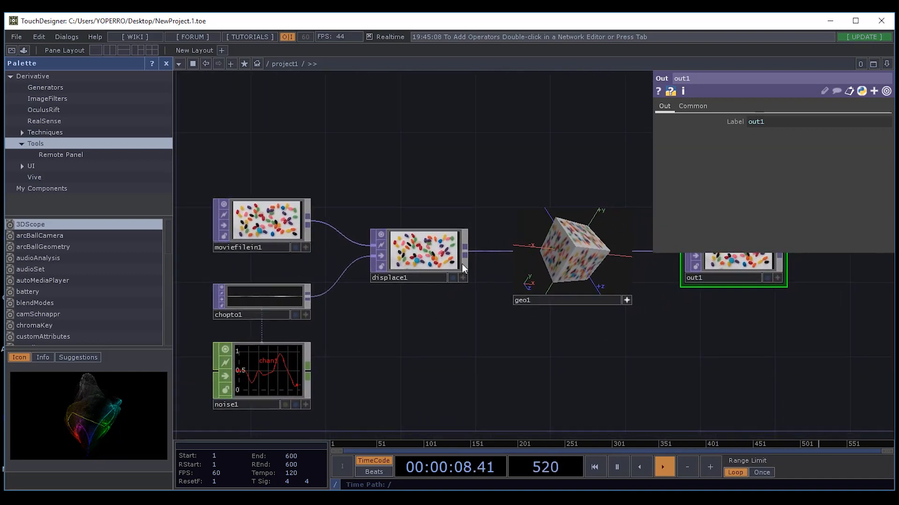
pyautogui.scroll(-2, 476, 353)
pyautogui.moveTo(514, 333); pyautogui.dragTo(407, 257)
pyautogui.moveTo(427, 287); pyautogui.dragTo(479, 343)
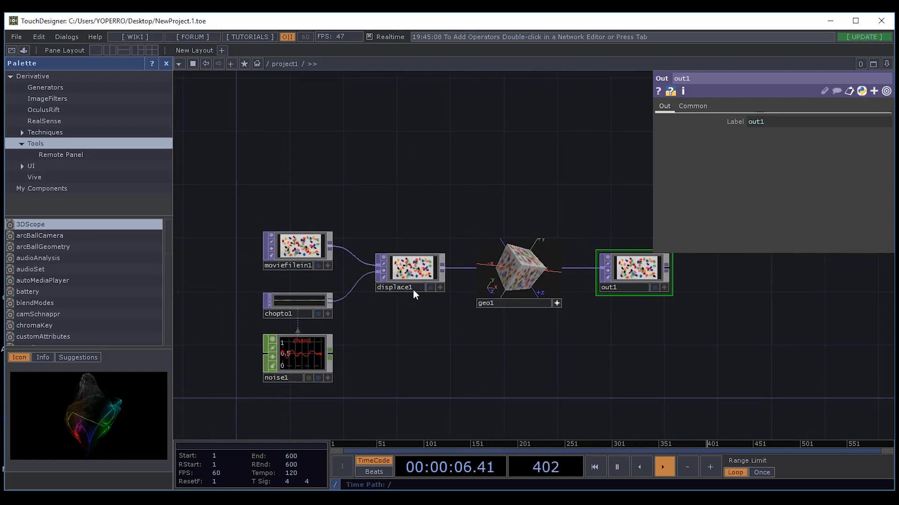
pyautogui.scroll(3, 415, 266)
pyautogui.moveTo(419, 147); pyautogui.dragTo(519, 94)
pyautogui.moveTo(486, 324); pyautogui.dragTo(446, 318)
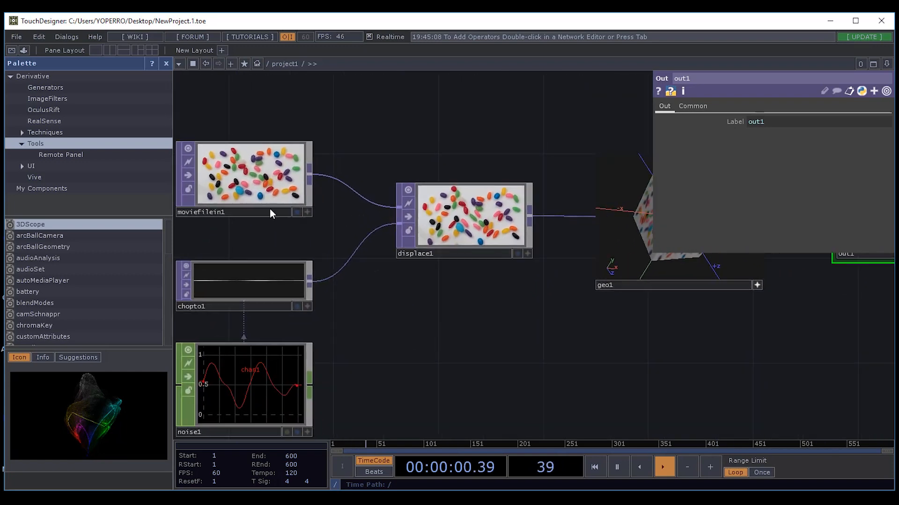
# Inspect the parameters of moviefilein1 and of the geo1 geometry component in turn.
pyautogui.click(263, 182)
pyautogui.moveTo(620, 340)
pyautogui.mouseDown()
pyautogui.moveTo(608, 343)
pyautogui.moveTo(623, 349)
pyautogui.mouseUp()
pyautogui.moveTo(667, 369); pyautogui.dragTo(449, 398)
pyautogui.moveTo(555, 359); pyautogui.dragTo(543, 319)
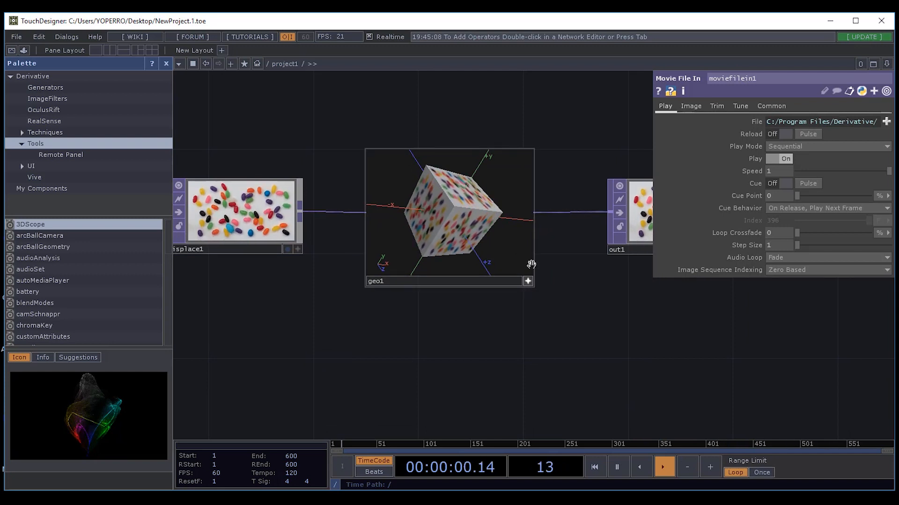
pyautogui.click(503, 260)
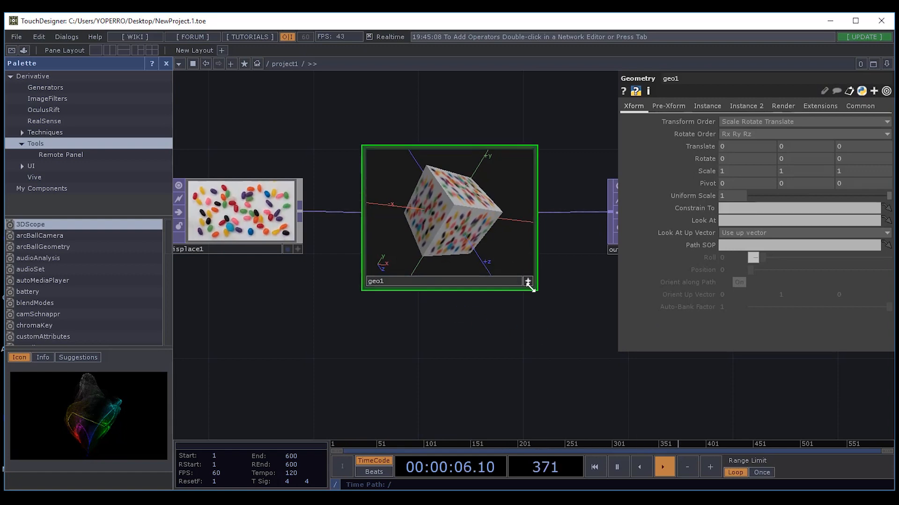
# Go inside geo1 to look at its box, texture, in, out and phong operators, and return to project1.
pyautogui.scroll(3, 462, 229)
pyautogui.scroll(3, 459, 236)
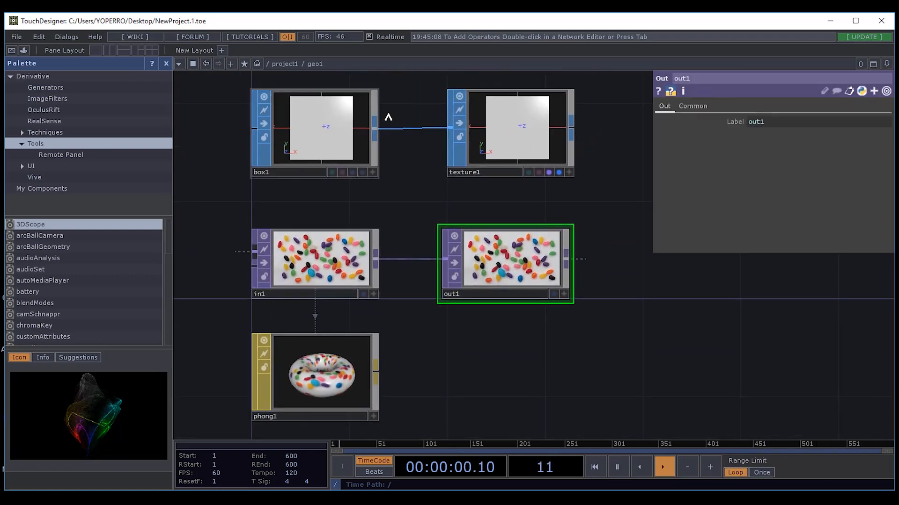
pyautogui.scroll(-3, 441, 256)
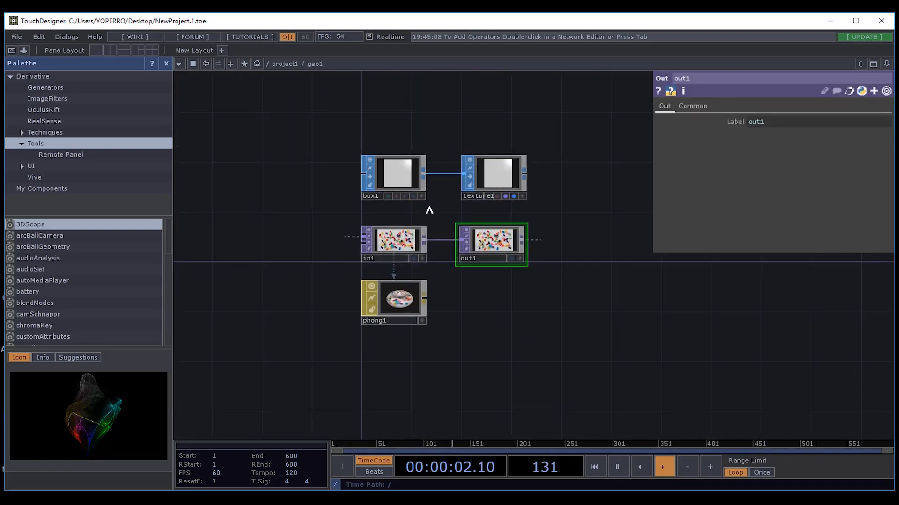
pyautogui.scroll(-5, 429, 210)
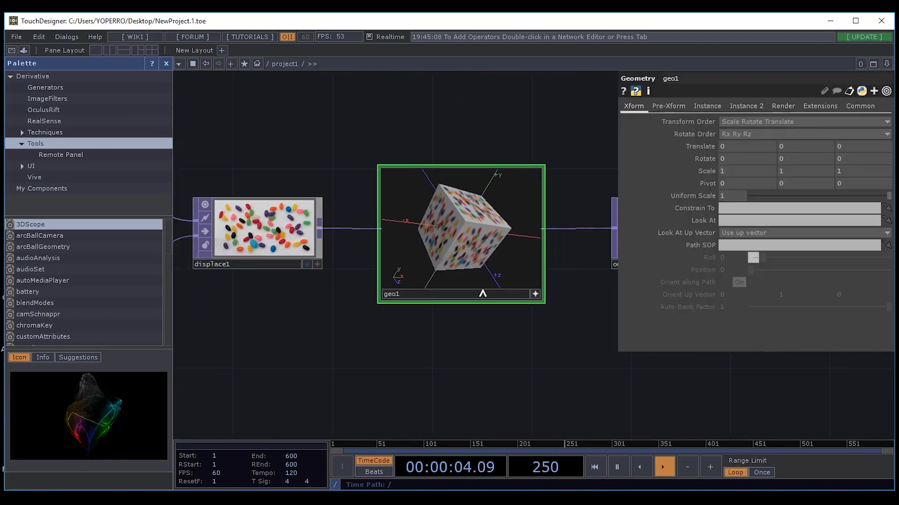
pyautogui.scroll(-2, 492, 269)
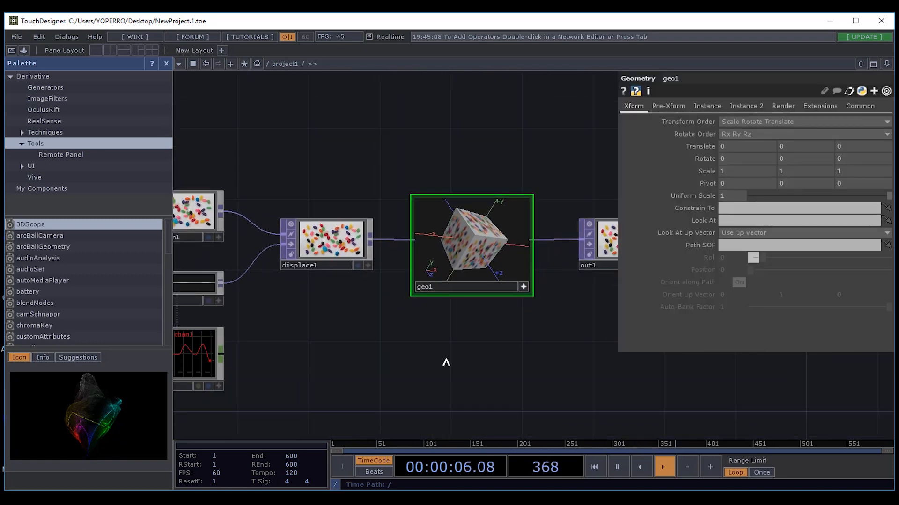
# Deactivate the viewer of geo1, go inside the component and go back up to project1.
pyautogui.scroll(3, 419, 349)
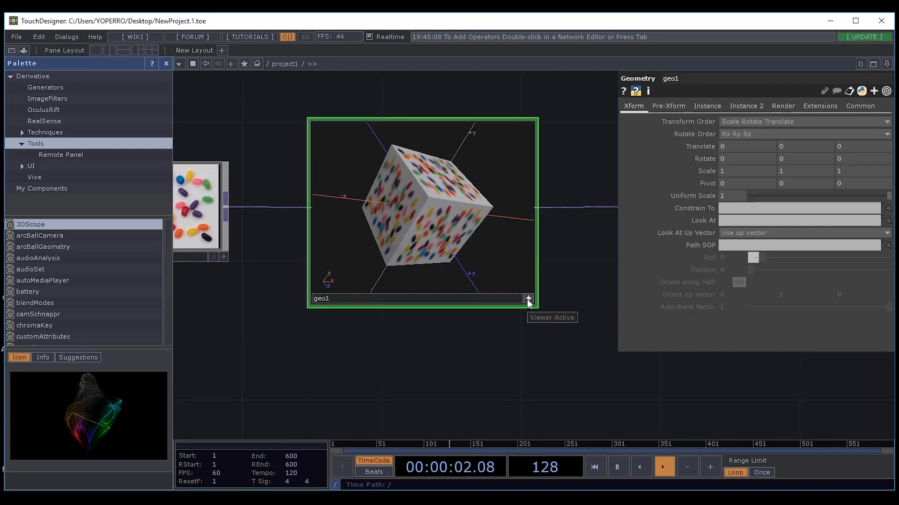
pyautogui.click(527, 299)
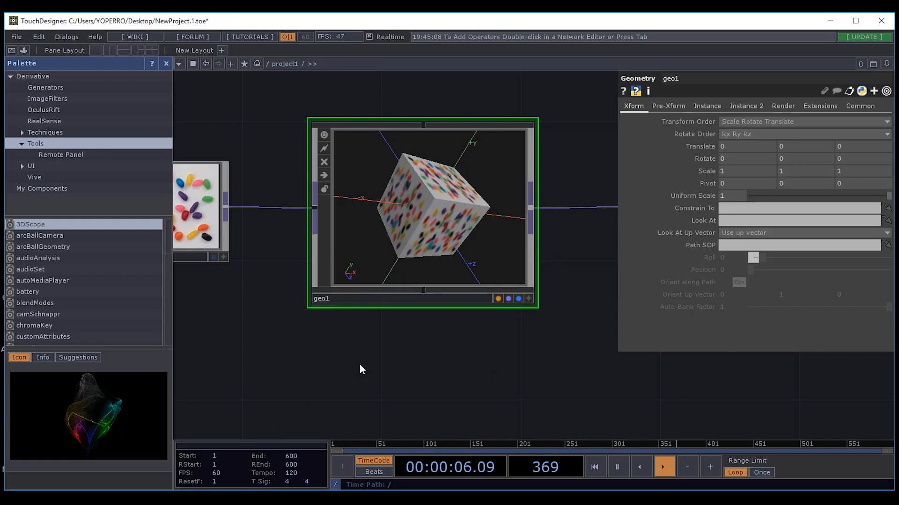
pyautogui.moveTo(449, 216); pyautogui.dragTo(409, 188)
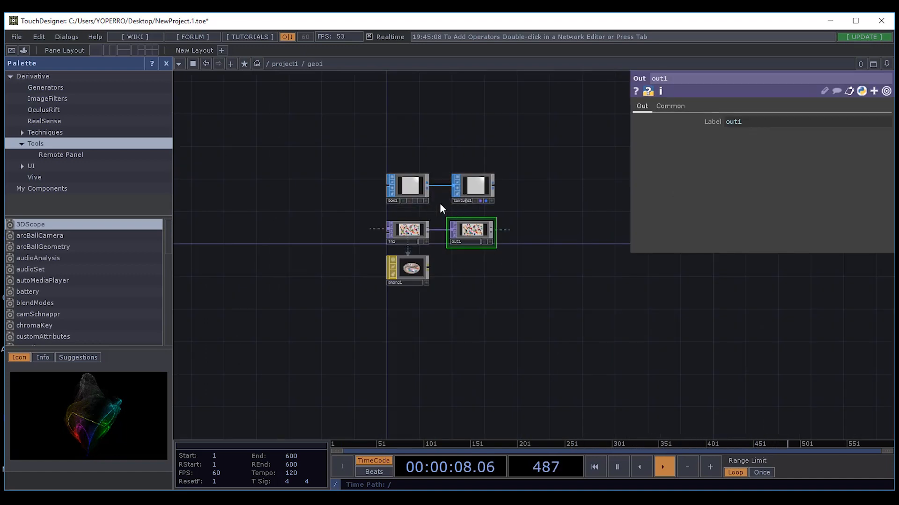
pyautogui.press('u')
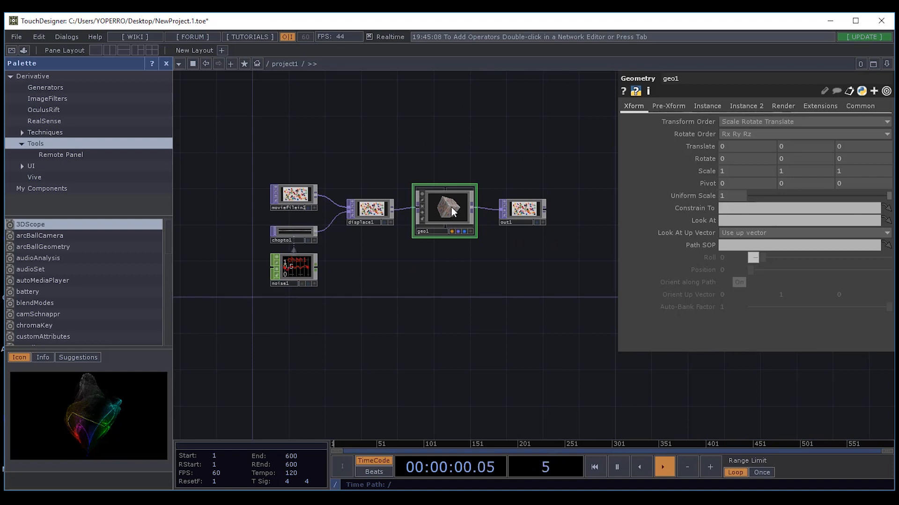
# Enter geo1's internal network by zooming into the node, and zoom back out to project1.
pyautogui.scroll(5, 454, 218)
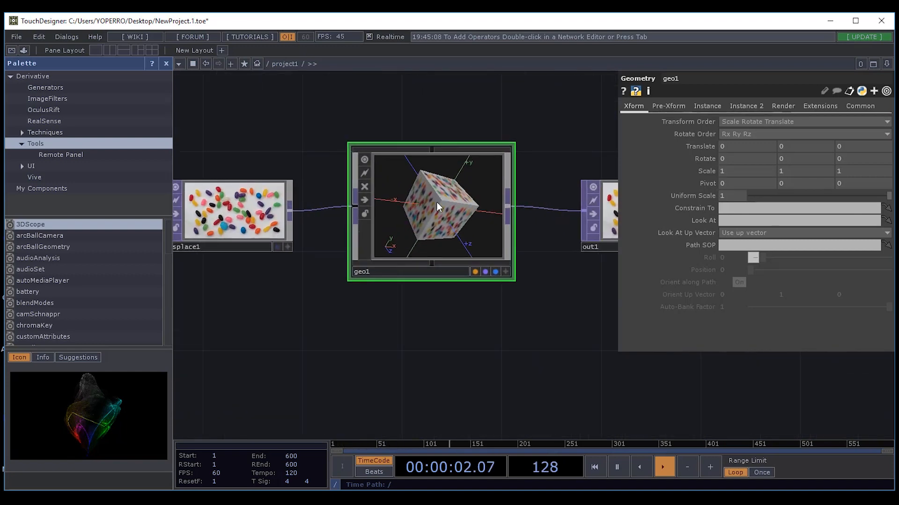
pyautogui.scroll(4, 438, 201)
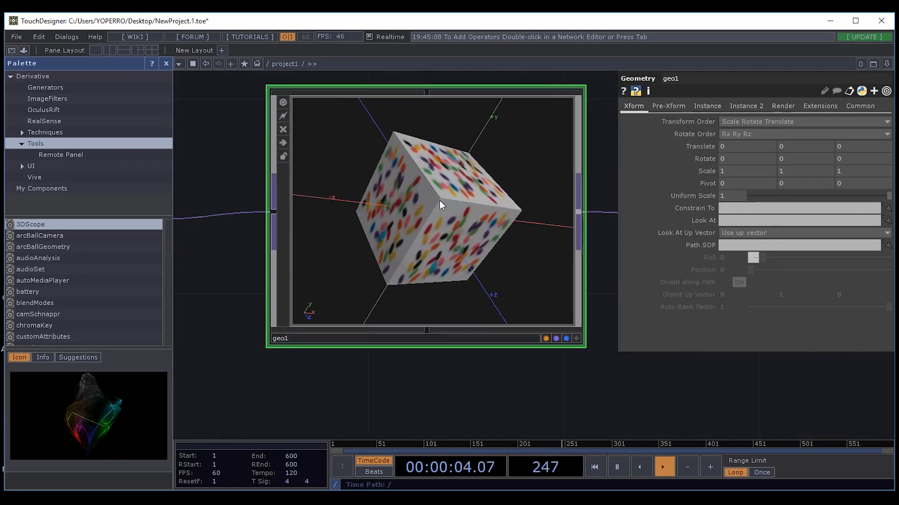
pyautogui.scroll(2, 439, 198)
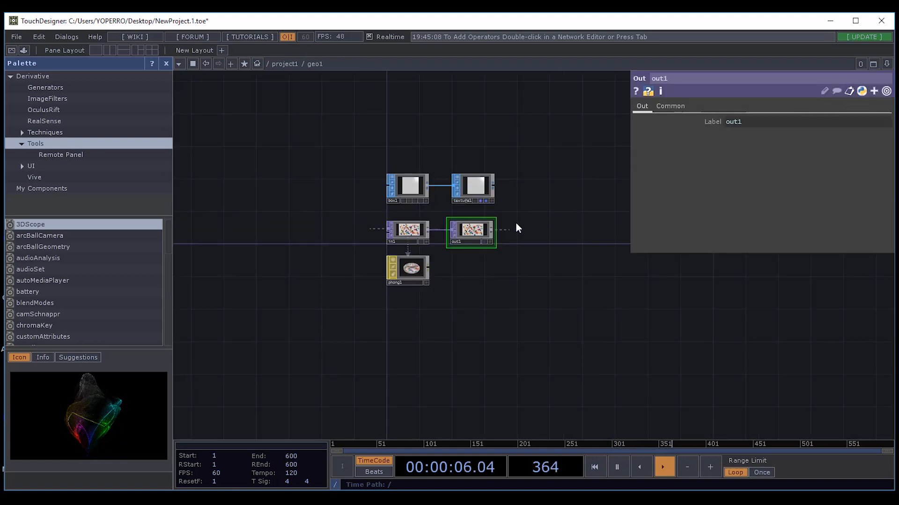
pyautogui.scroll(-3, 444, 210)
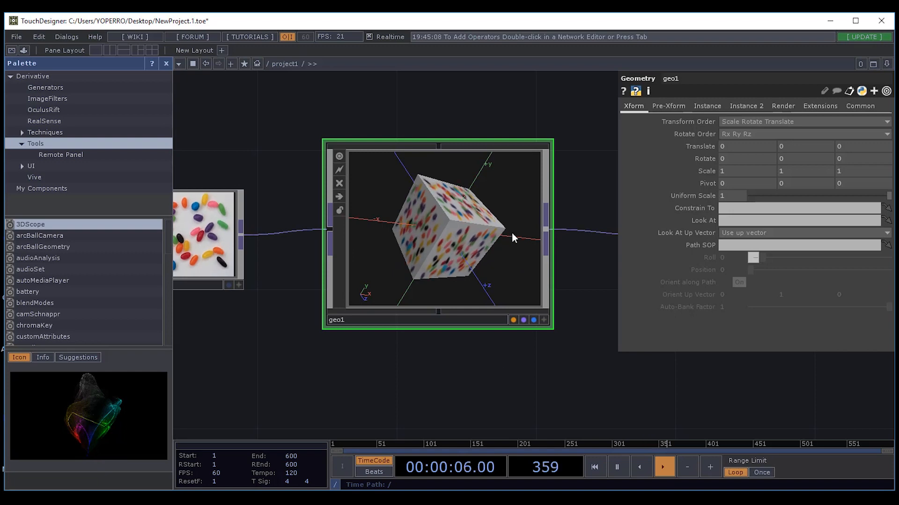
# Activate the viewer of geo1 and rotate, zoom and pan the textured cube inside it.
pyautogui.click(543, 321)
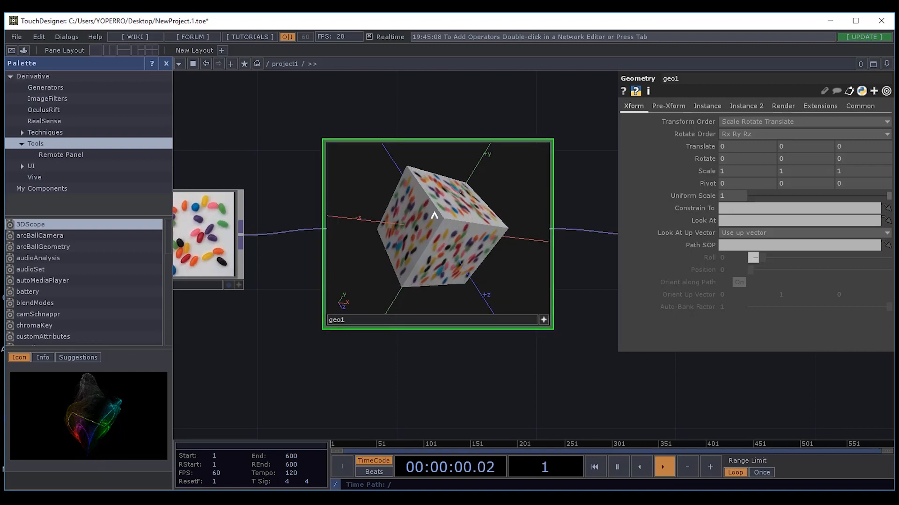
pyautogui.moveTo(435, 215)
pyautogui.mouseDown()
pyautogui.moveTo(465, 263)
pyautogui.moveTo(483, 263)
pyautogui.moveTo(512, 237)
pyautogui.moveTo(513, 179)
pyautogui.moveTo(470, 139)
pyautogui.moveTo(377, 192)
pyautogui.moveTo(379, 277)
pyautogui.moveTo(478, 295)
pyautogui.moveTo(465, 233)
pyautogui.moveTo(431, 215)
pyautogui.mouseUp()
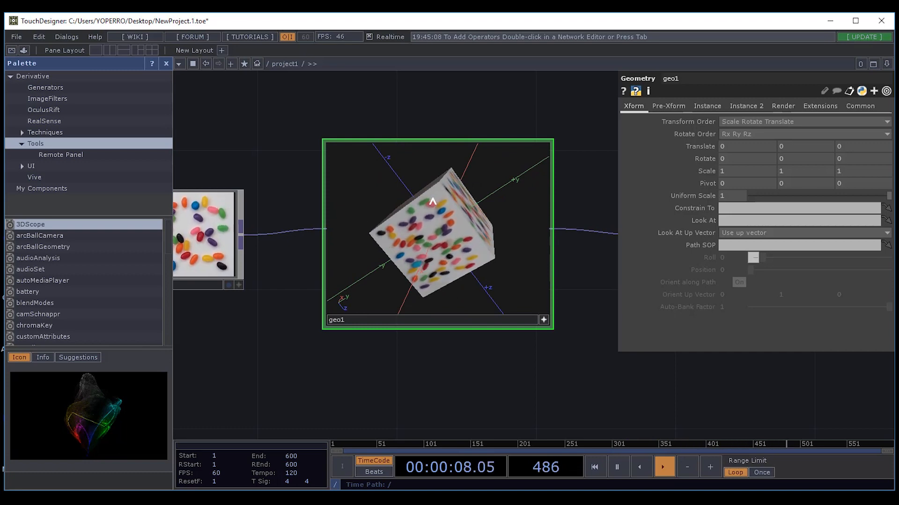
pyautogui.moveTo(432, 201); pyautogui.dragTo(428, 366, button='right')
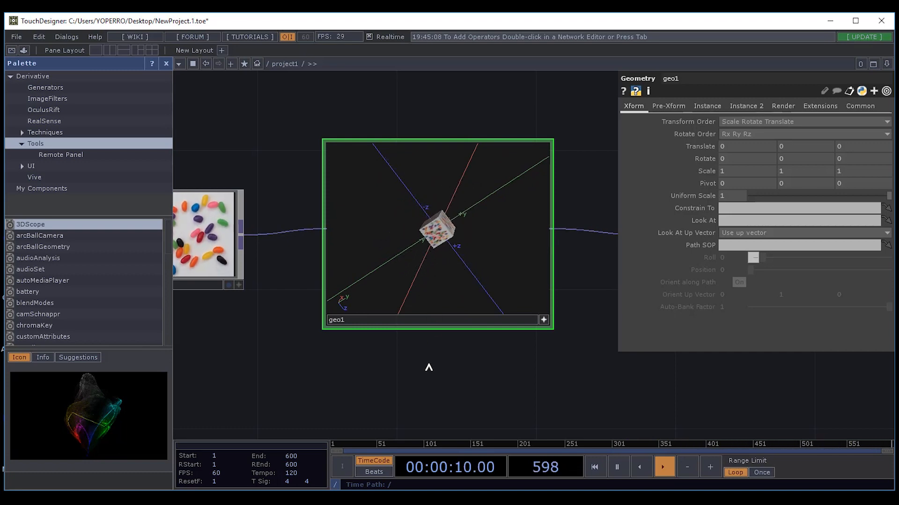
pyautogui.moveTo(420, 307); pyautogui.dragTo(431, 292, button='middle')
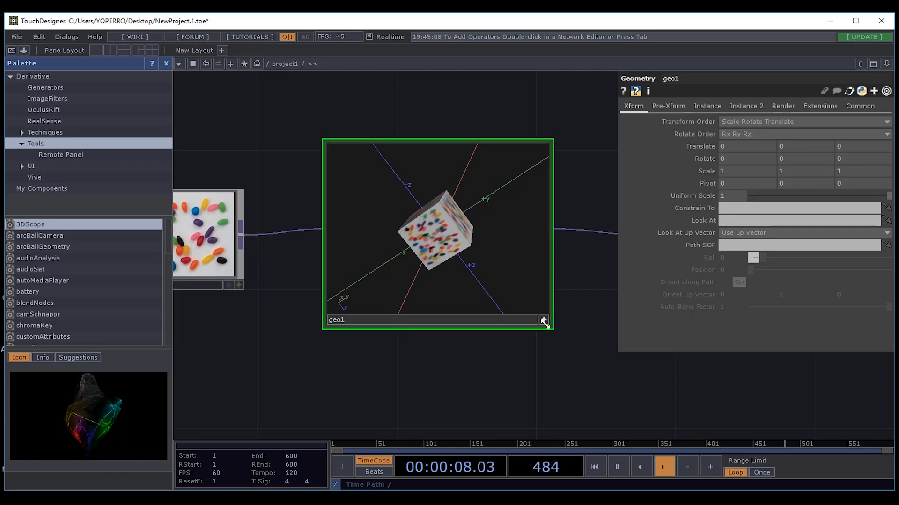
# Select displace1 and examine its jelly bean image up close in the active viewer.
pyautogui.moveTo(473, 346); pyautogui.dragTo(655, 366)
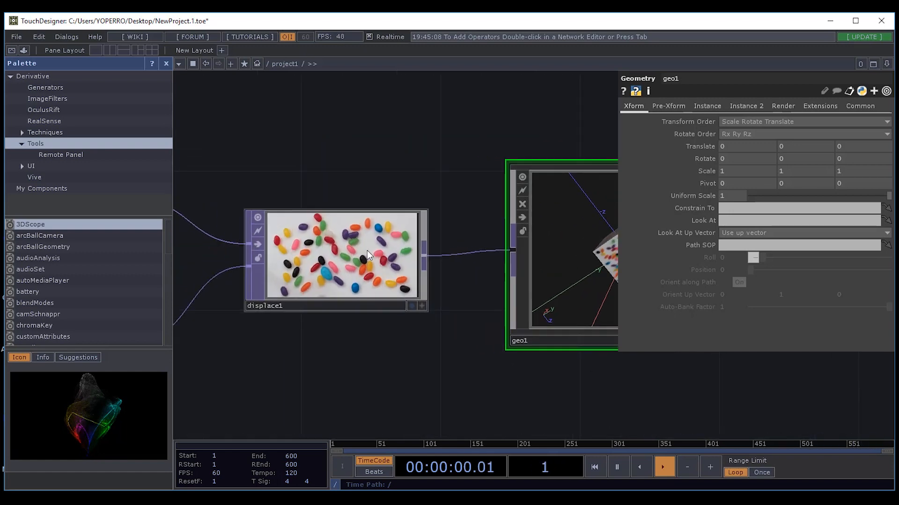
pyautogui.click(320, 258)
pyautogui.moveTo(413, 371); pyautogui.dragTo(414, 339)
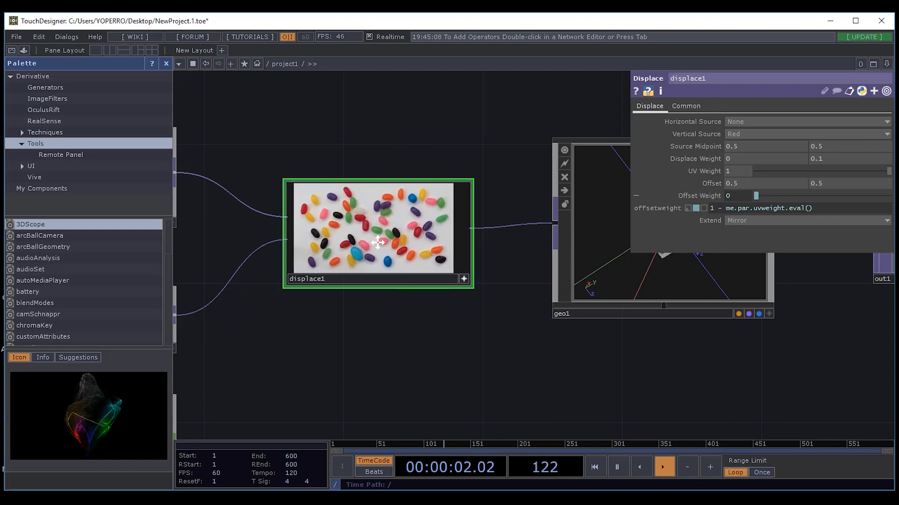
pyautogui.scroll(10, 354, 255)
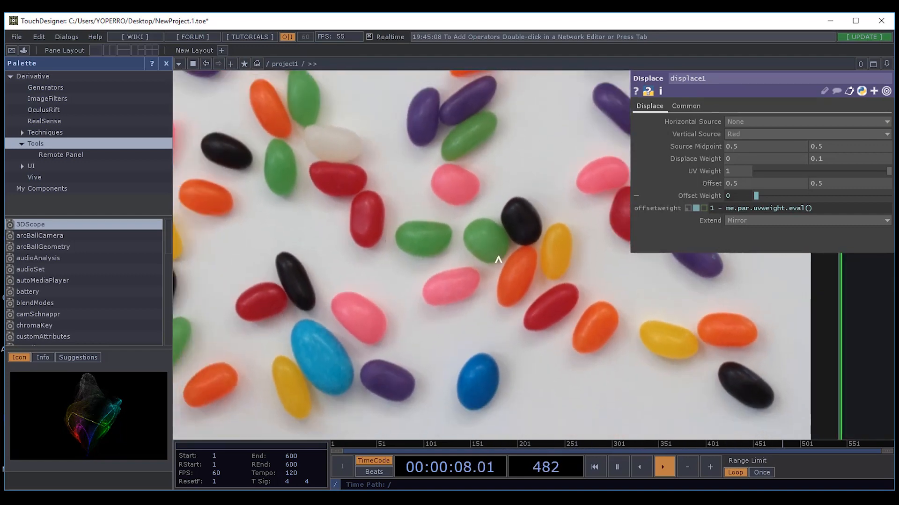
pyautogui.scroll(-3, 485, 251)
pyautogui.scroll(-2, 486, 252)
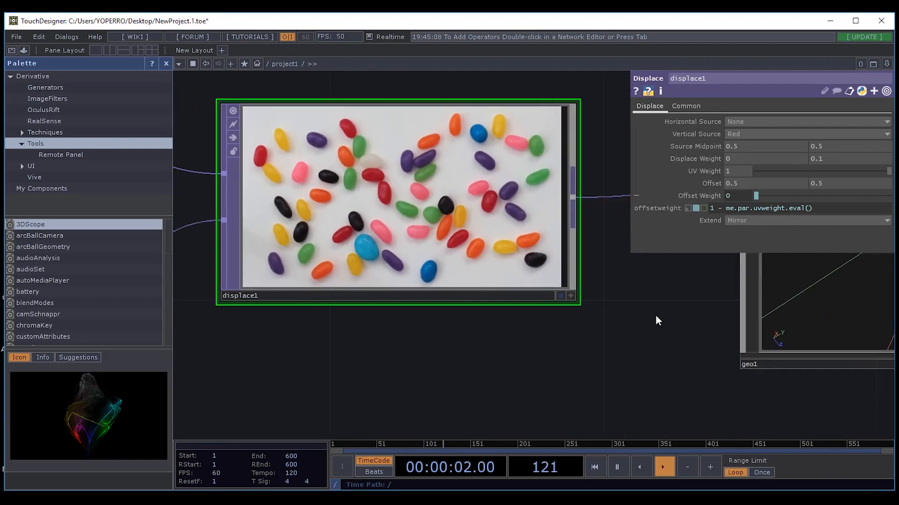
# Open the context menu of displace1 to view the commands available for the operator.
pyautogui.scroll(-3, 506, 319)
pyautogui.scroll(-2, 505, 320)
pyautogui.moveTo(458, 340); pyautogui.dragTo(499, 405)
pyautogui.moveTo(518, 219); pyautogui.dragTo(376, 165)
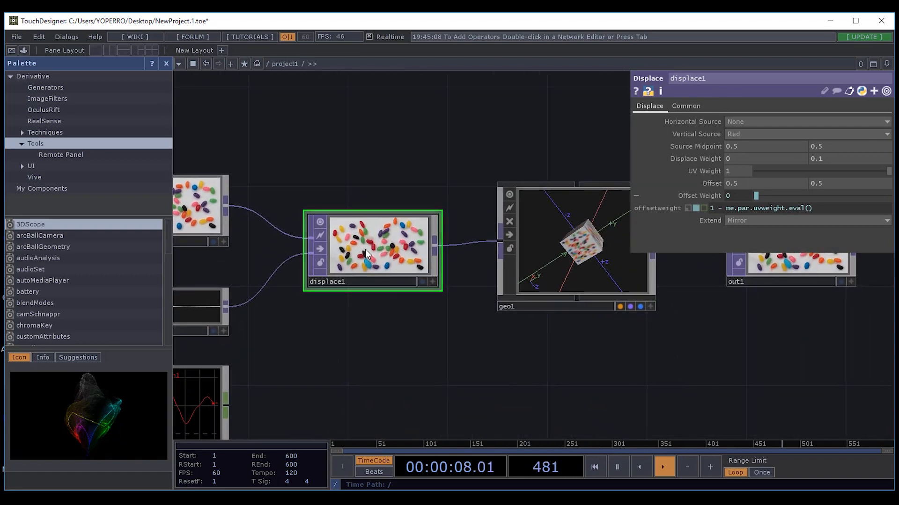
pyautogui.moveTo(370, 338); pyautogui.dragTo(414, 360)
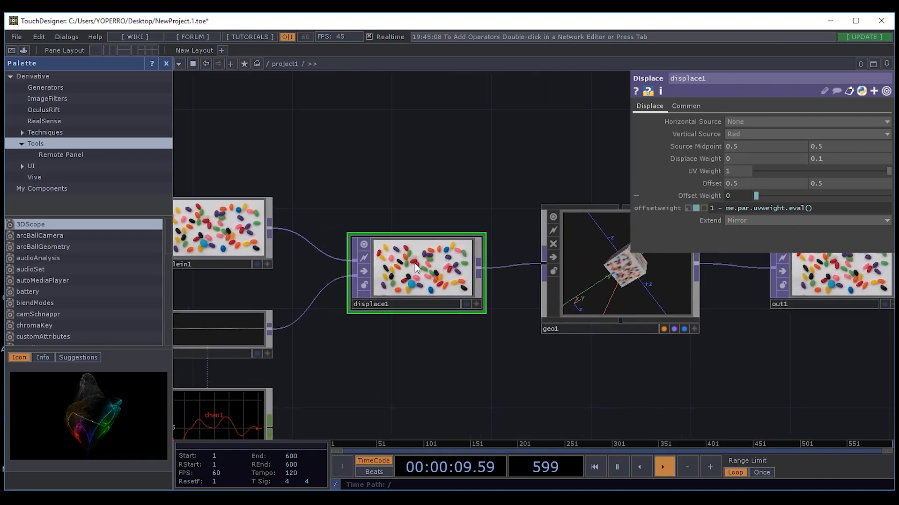
pyautogui.rightClick(421, 210)
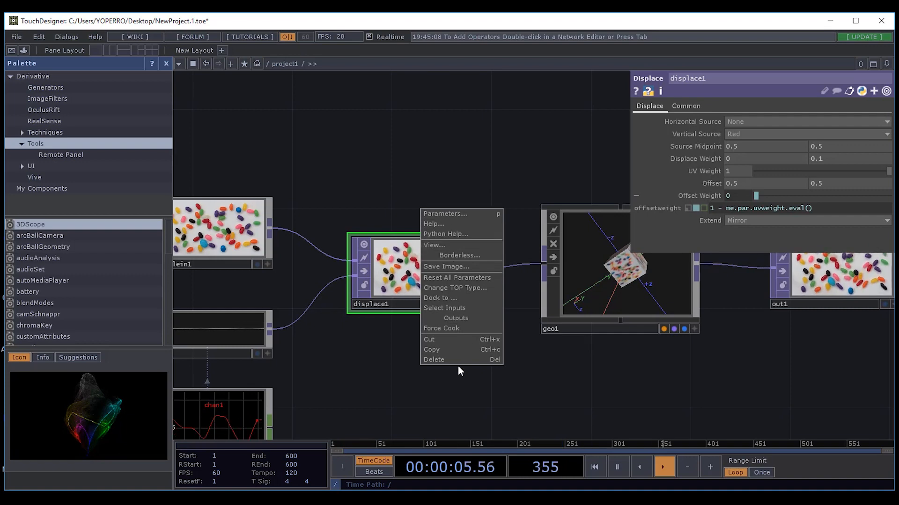
# Open the Displace TOP wiki help page for displace1, view its summary, and return to the TouchDesigner network.
pyautogui.click(436, 214)
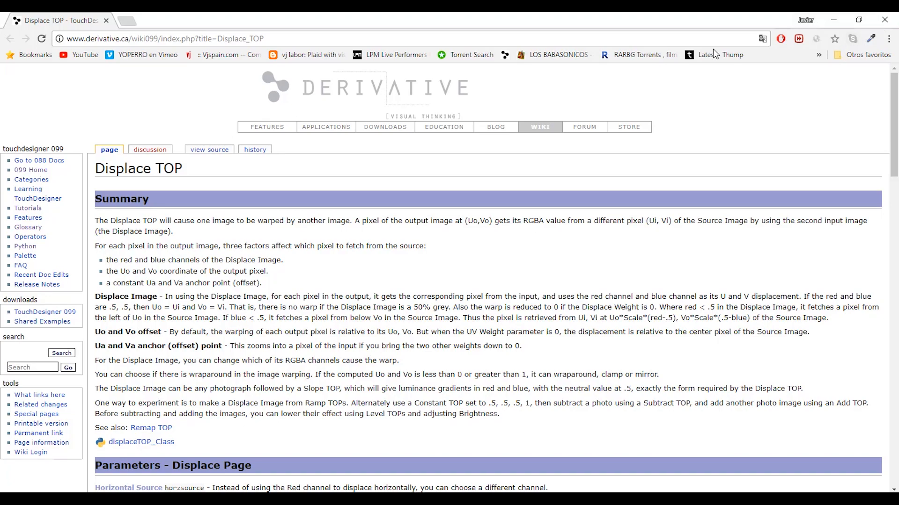
pyautogui.click(893, 24)
# Open displace1's parameters in a separate floating window and move the window clear of the node.
pyautogui.scroll(4, 447, 274)
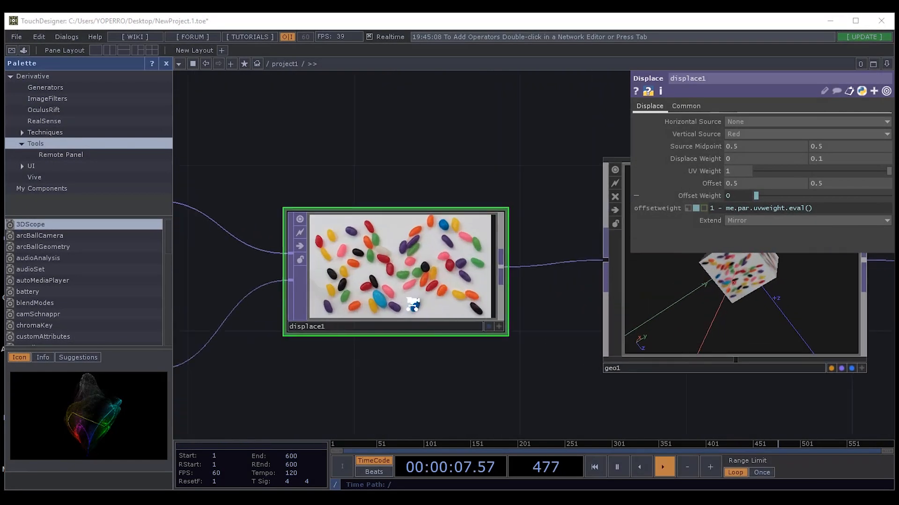
pyautogui.rightClick(416, 269)
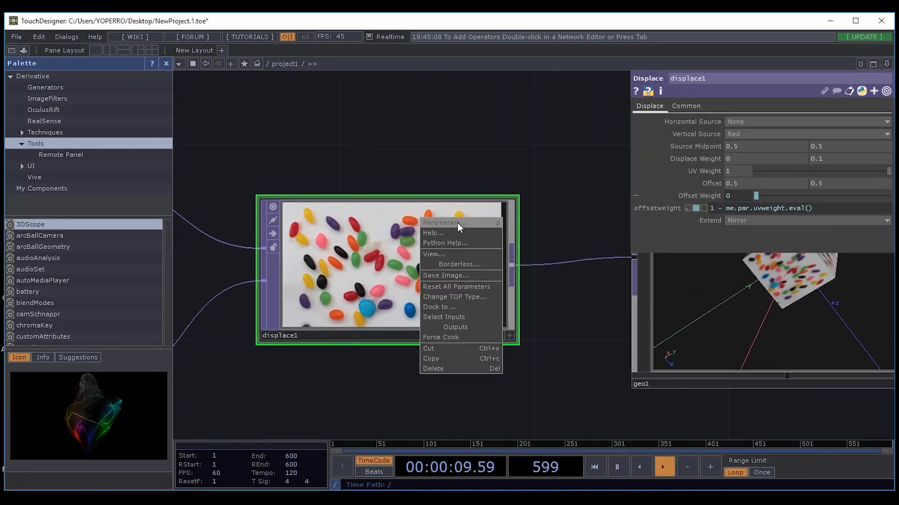
pyautogui.click(457, 223)
pyautogui.moveTo(437, 135); pyautogui.dragTo(442, 87)
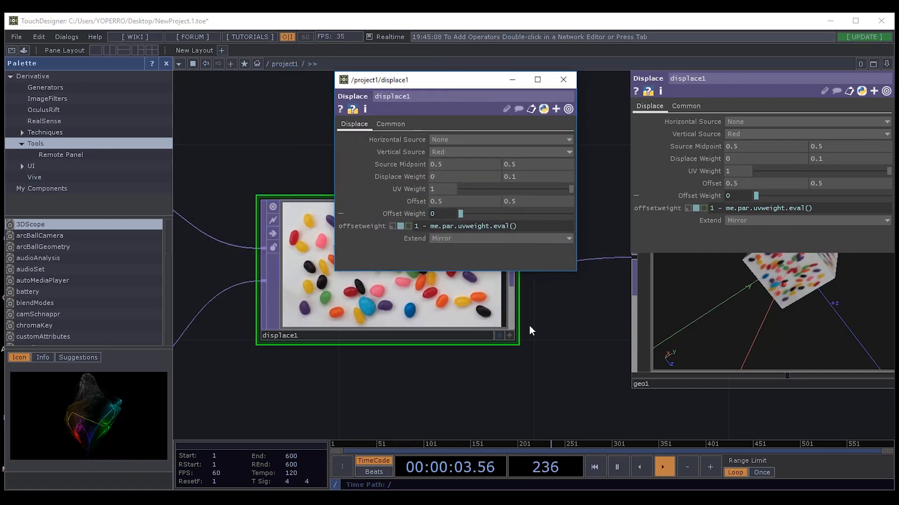
pyautogui.moveTo(569, 336); pyautogui.dragTo(630, 429)
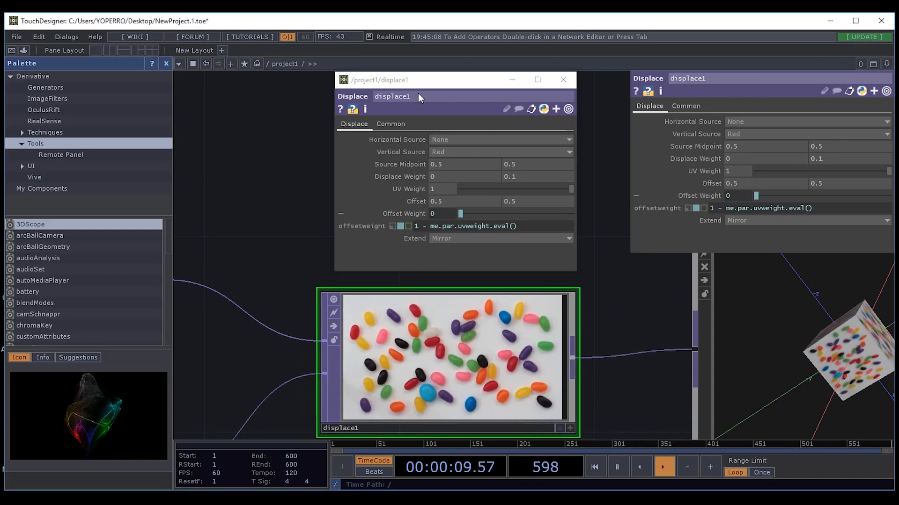
pyautogui.moveTo(446, 81); pyautogui.dragTo(382, 84)
# Reposition displace1's floating parameter window beside the node network and close it.
pyautogui.scroll(-5, 608, 346)
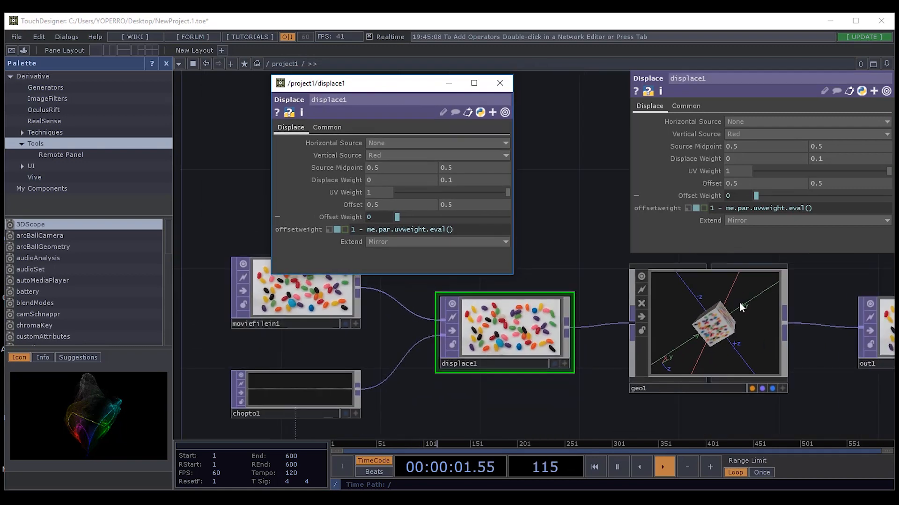
pyautogui.scroll(-3, 608, 346)
pyautogui.moveTo(791, 361); pyautogui.dragTo(619, 373)
pyautogui.scroll(-3, 529, 377)
pyautogui.moveTo(398, 84); pyautogui.dragTo(348, 68)
pyautogui.moveTo(546, 263); pyautogui.dragTo(647, 250)
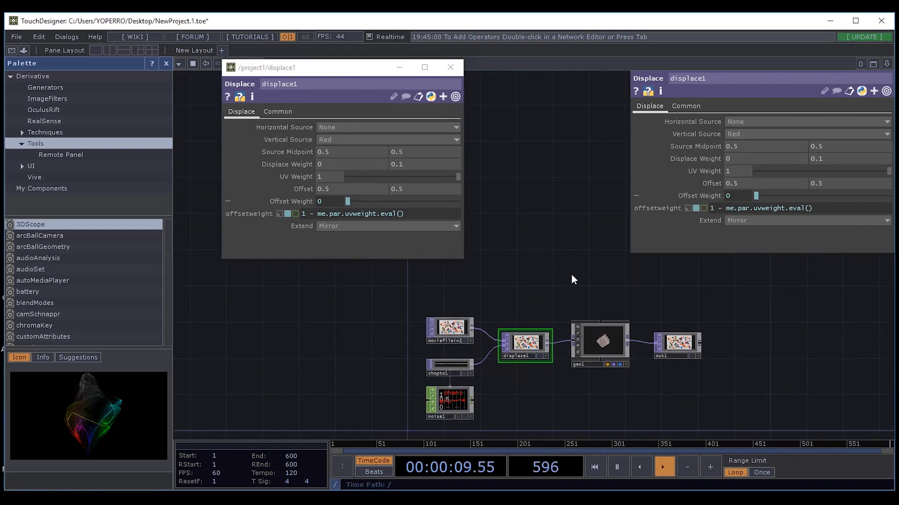
pyautogui.moveTo(527, 264); pyautogui.dragTo(461, 244)
pyautogui.click(456, 71)
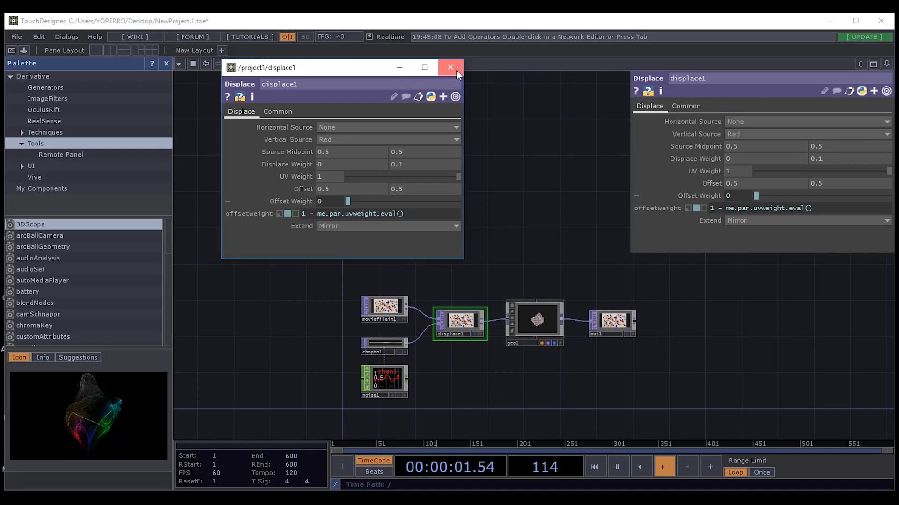
# Select the moviefilein1 node to display its Movie File In parameters.
pyautogui.moveTo(502, 365); pyautogui.dragTo(436, 287)
pyautogui.moveTo(354, 294); pyautogui.dragTo(315, 261, button='middle')
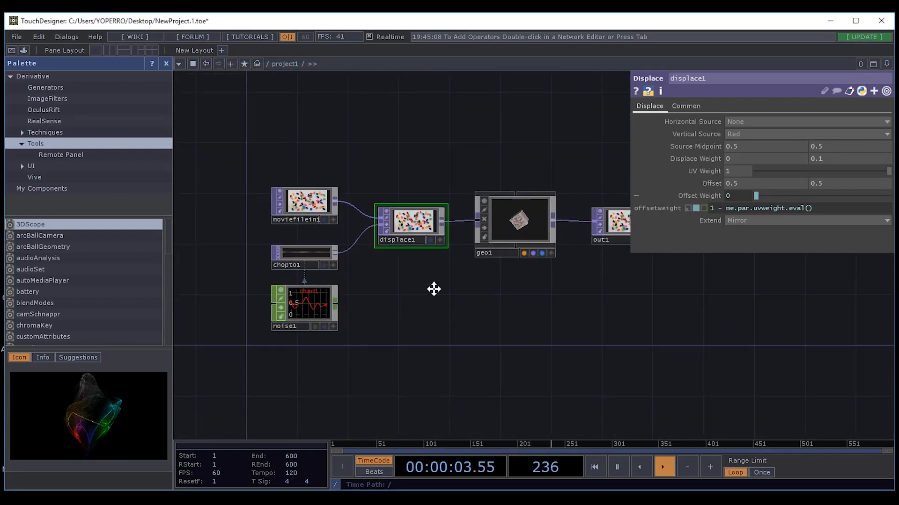
pyautogui.moveTo(434, 289); pyautogui.dragTo(405, 249)
pyautogui.moveTo(451, 313)
pyautogui.mouseDown()
pyautogui.moveTo(428, 250)
pyautogui.moveTo(410, 249)
pyautogui.moveTo(447, 311)
pyautogui.mouseUp()
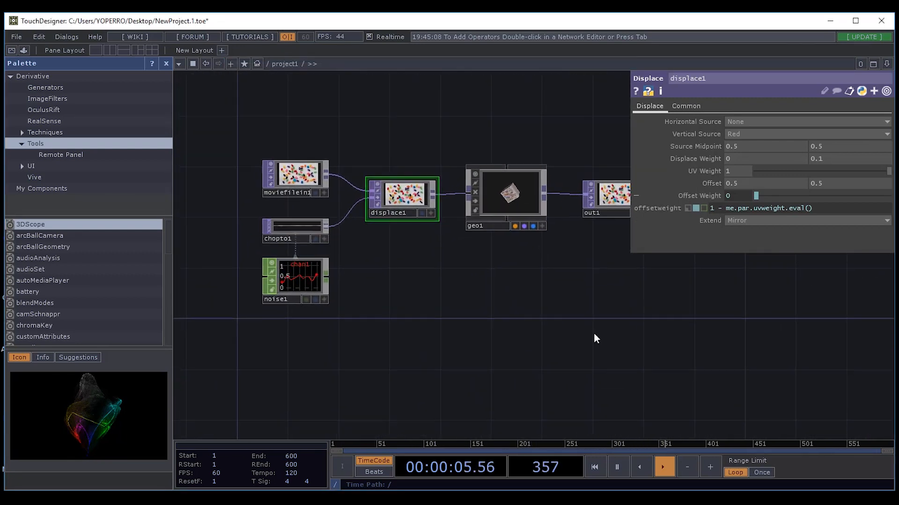
pyautogui.moveTo(535, 286); pyautogui.dragTo(484, 247)
pyautogui.moveTo(379, 282); pyautogui.dragTo(421, 334)
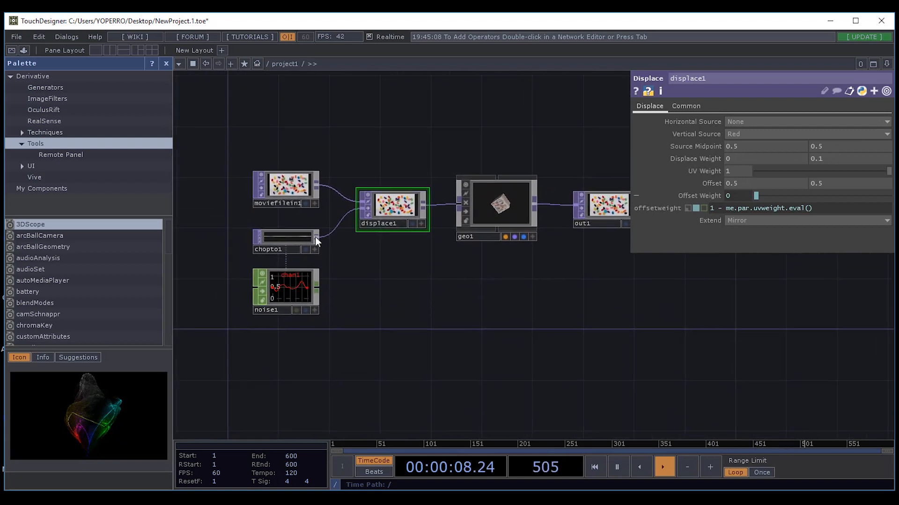
pyautogui.click(295, 194)
pyautogui.moveTo(594, 266); pyautogui.dragTo(552, 233)
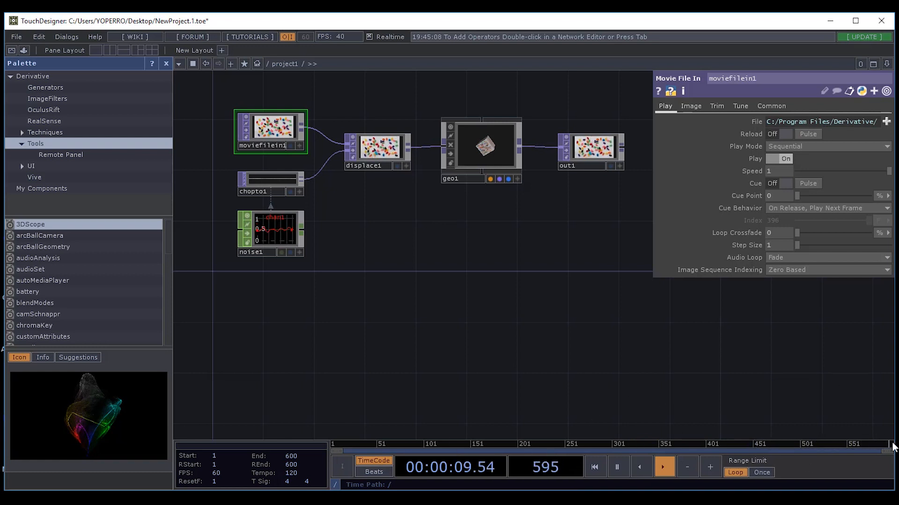
# Pause and resume timeline playback several times, leaving it paused.
pyautogui.click(617, 468)
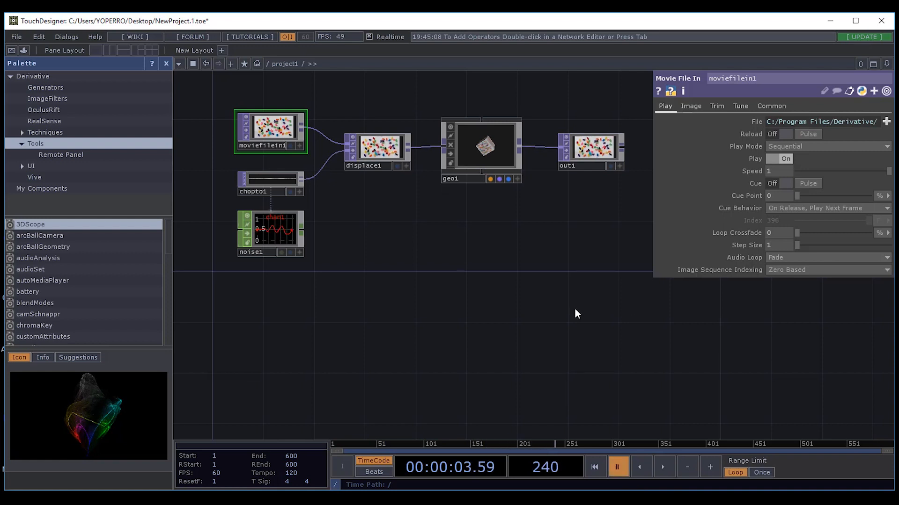
pyautogui.press('space')
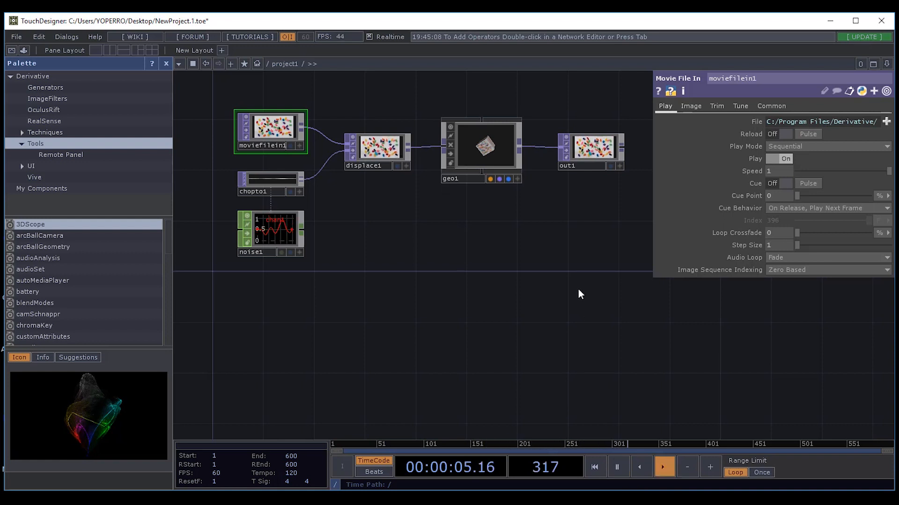
pyautogui.press('space')
pyautogui.press('space')
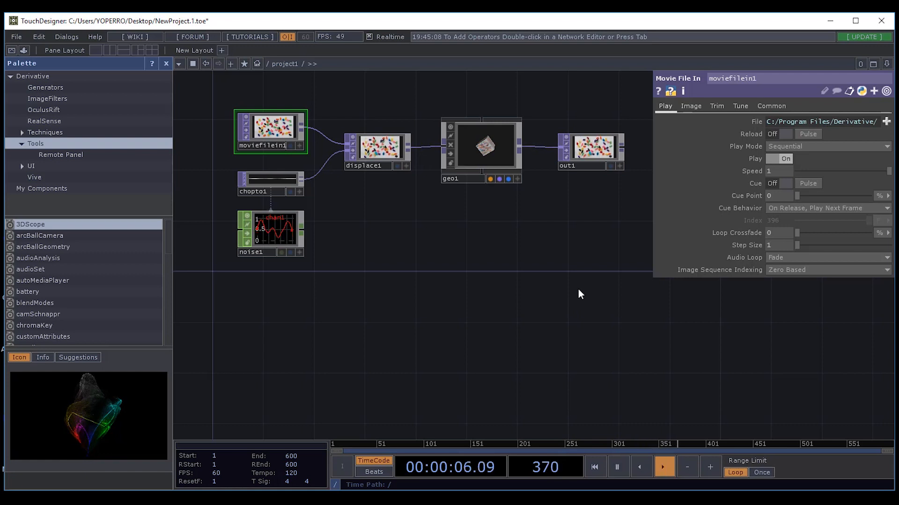
pyautogui.press('space')
pyautogui.press('space')
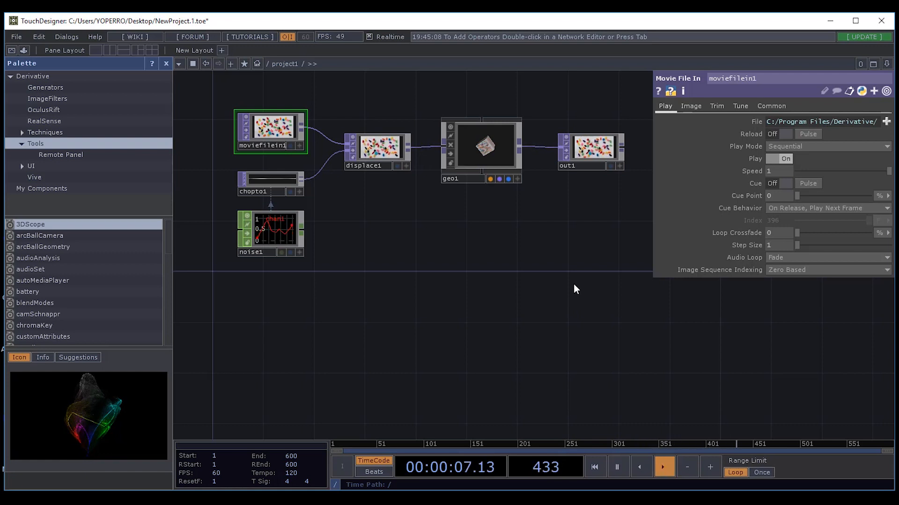
pyautogui.press('space')
# Examine the nodes and wires from moviefilein1 through geo1 to out1 while the timeline is paused.
pyautogui.moveTo(490, 255); pyautogui.dragTo(465, 317)
pyautogui.scroll(5, 297, 245)
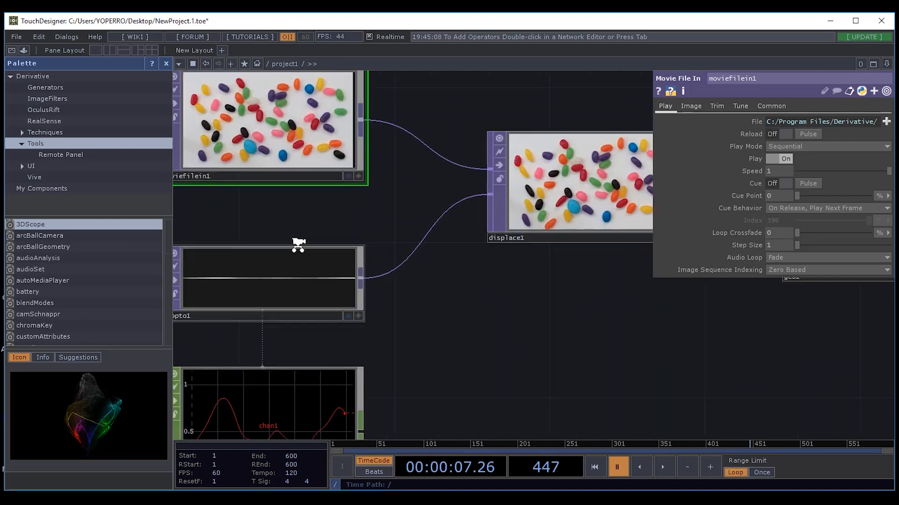
pyautogui.scroll(-3, 481, 253)
pyautogui.scroll(-1, 591, 325)
pyautogui.moveTo(527, 312); pyautogui.dragTo(391, 289)
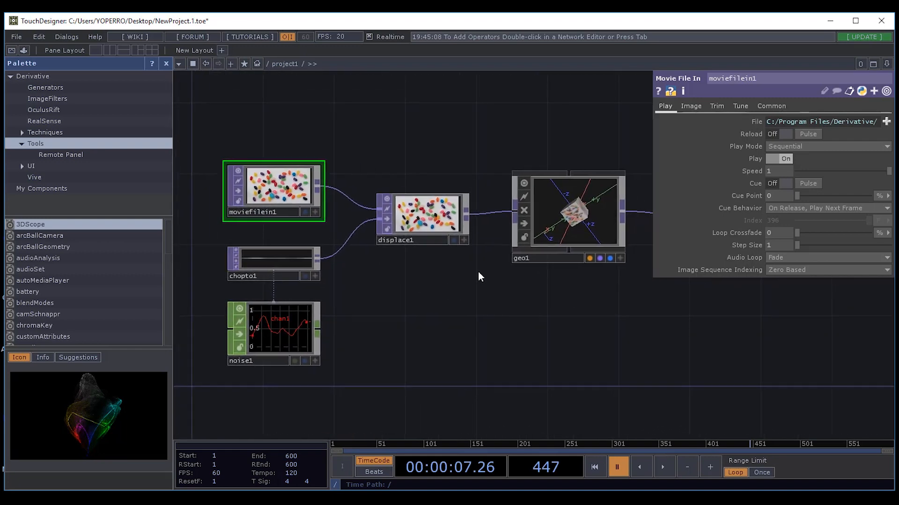
pyautogui.moveTo(532, 335); pyautogui.dragTo(402, 324)
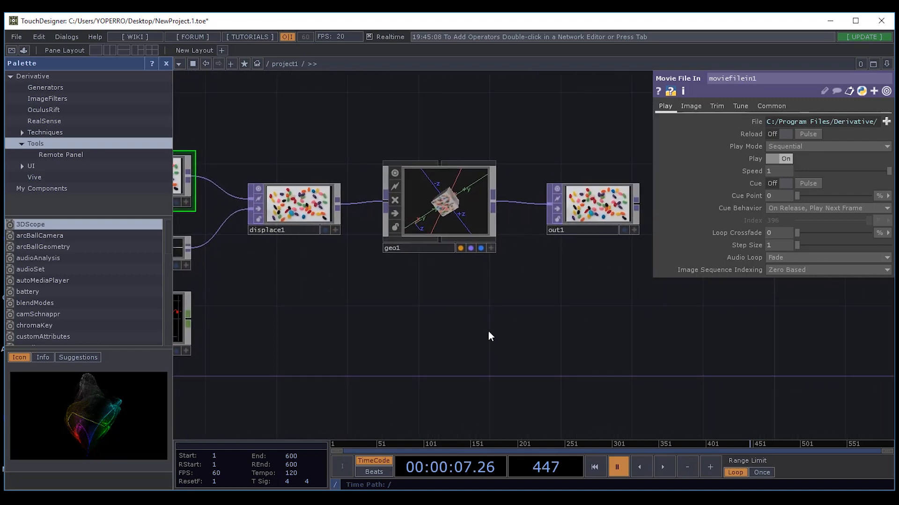
pyautogui.scroll(-3, 482, 341)
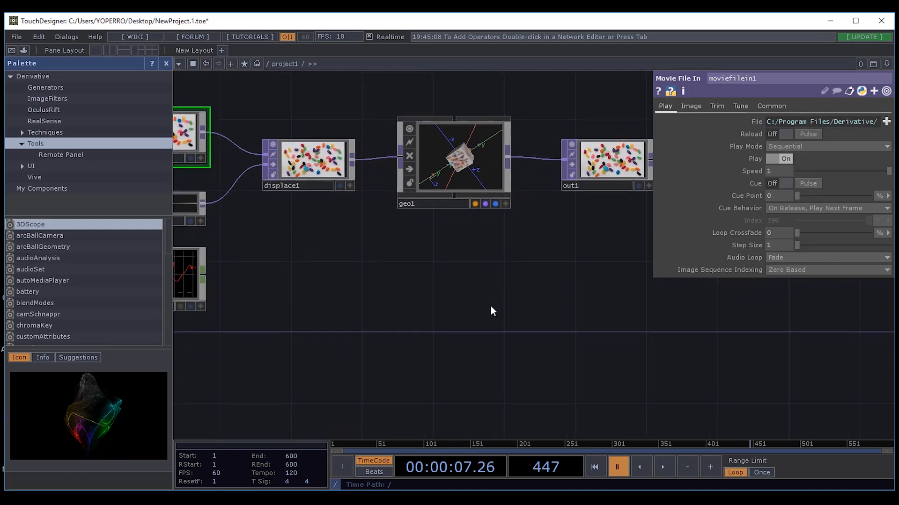
pyautogui.moveTo(472, 296); pyautogui.dragTo(491, 325)
pyautogui.scroll(3, 491, 315)
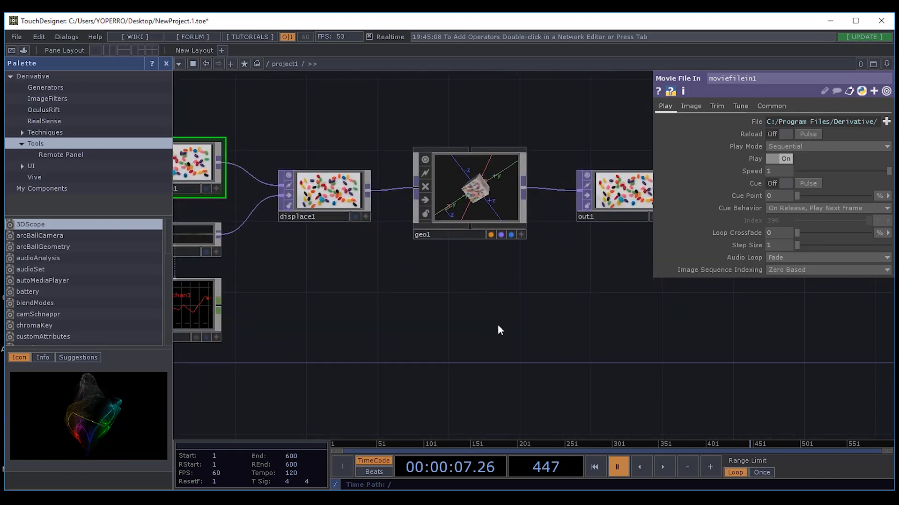
# Resume timeline playback and watch the animated wires from displace1 to out1.
pyautogui.press('space')
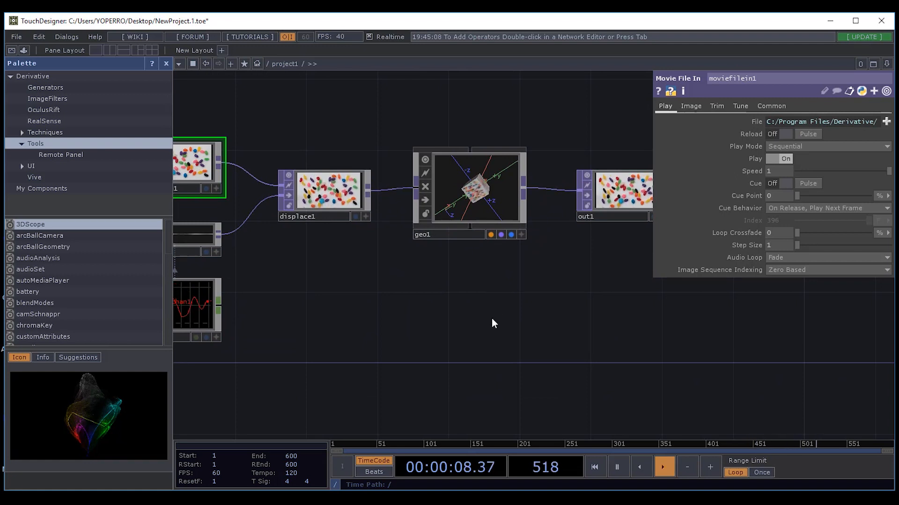
pyautogui.moveTo(472, 316); pyautogui.dragTo(507, 315)
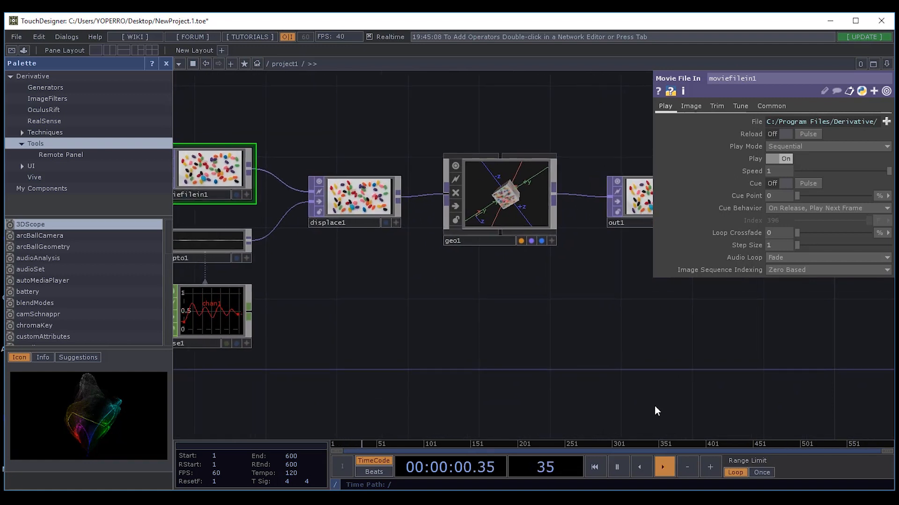
pyautogui.moveTo(622, 341); pyautogui.dragTo(523, 250)
pyautogui.moveTo(611, 315); pyautogui.dragTo(593, 369)
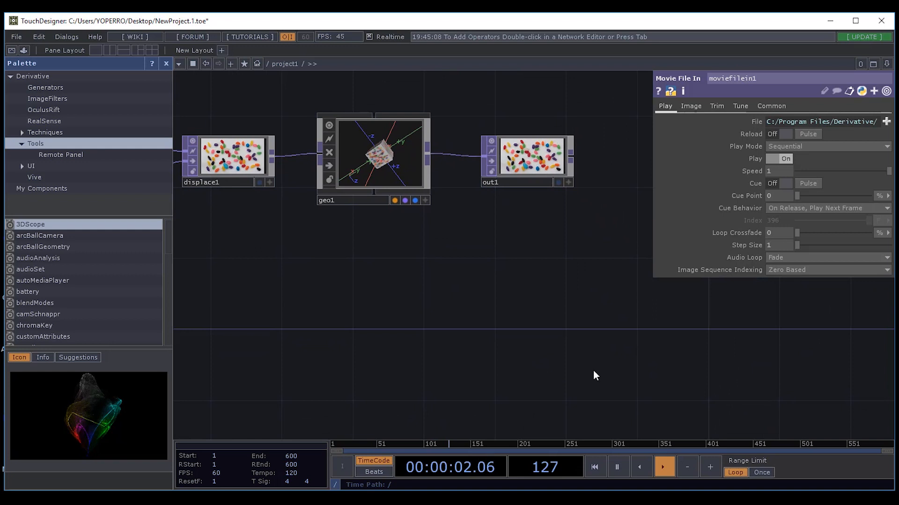
# Pause the timeline, play it forward, reverse the playback direction, and return to forward playback.
pyautogui.click(619, 473)
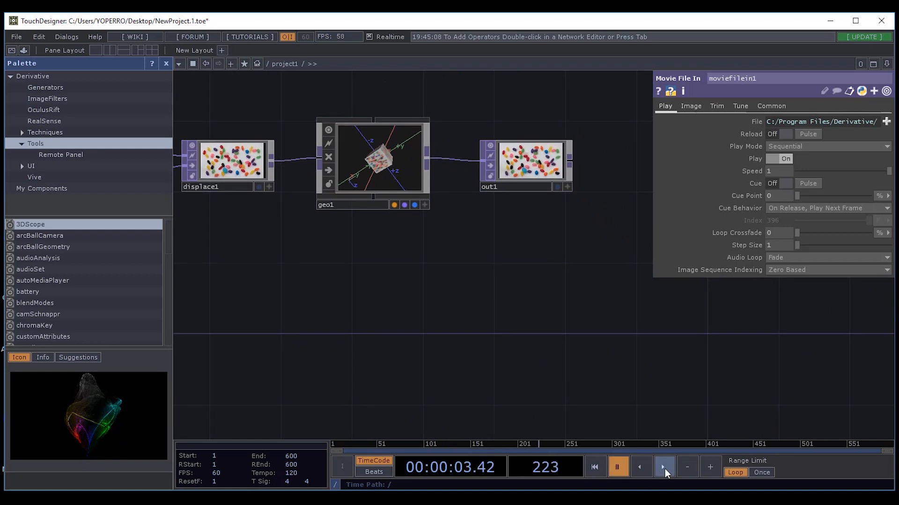
pyautogui.click(664, 469)
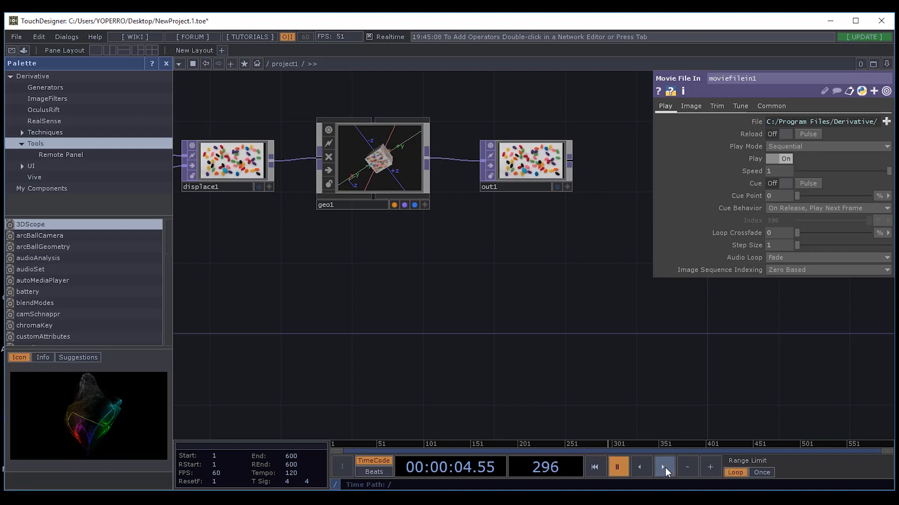
pyautogui.click(665, 468)
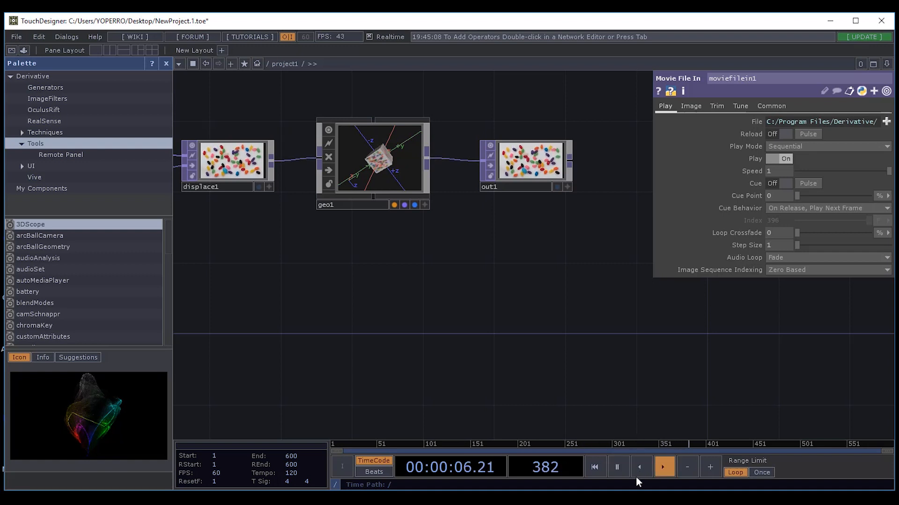
pyautogui.click(643, 465)
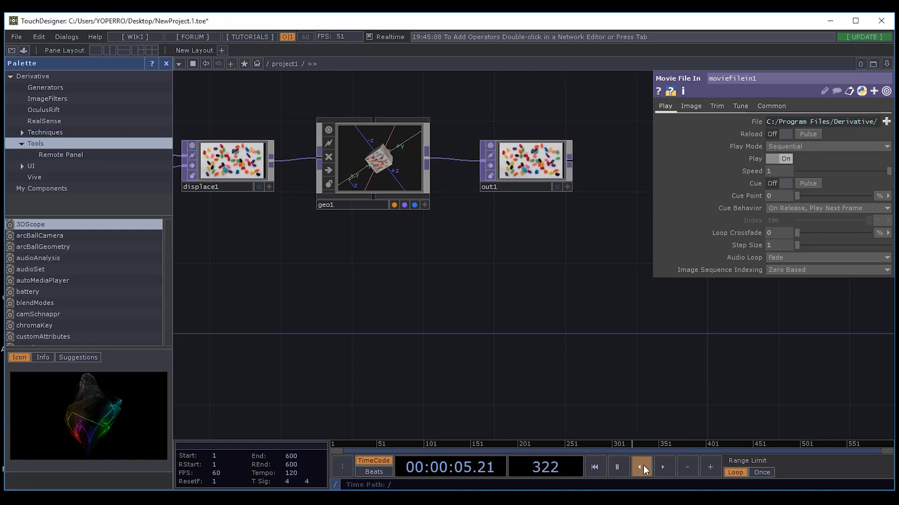
pyautogui.click(665, 467)
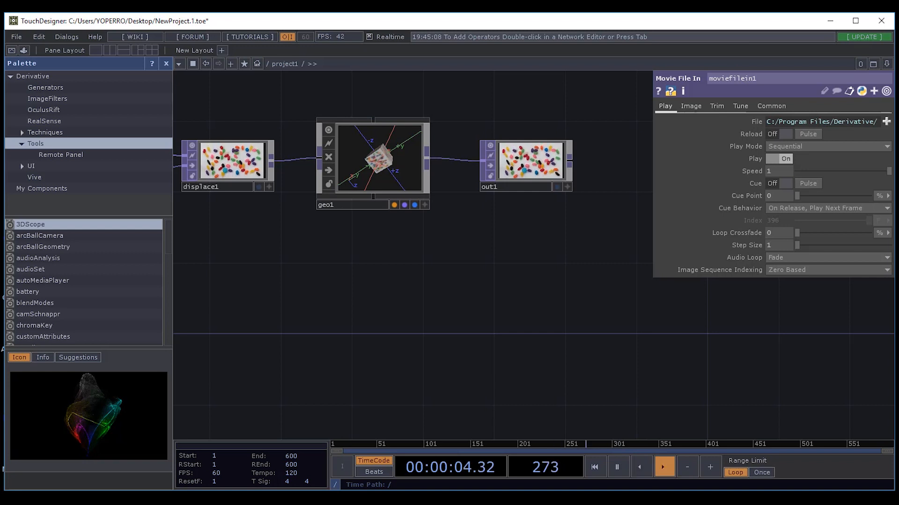
# Step the timeline forward a few frames one at a time and step back to frame 352.
pyautogui.click(709, 467)
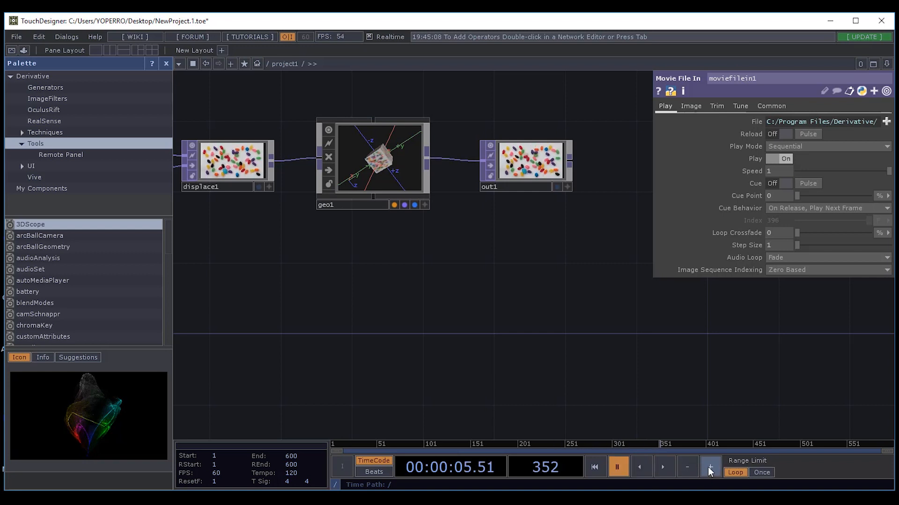
pyautogui.click(709, 467)
pyautogui.click(708, 467)
pyautogui.click(681, 468)
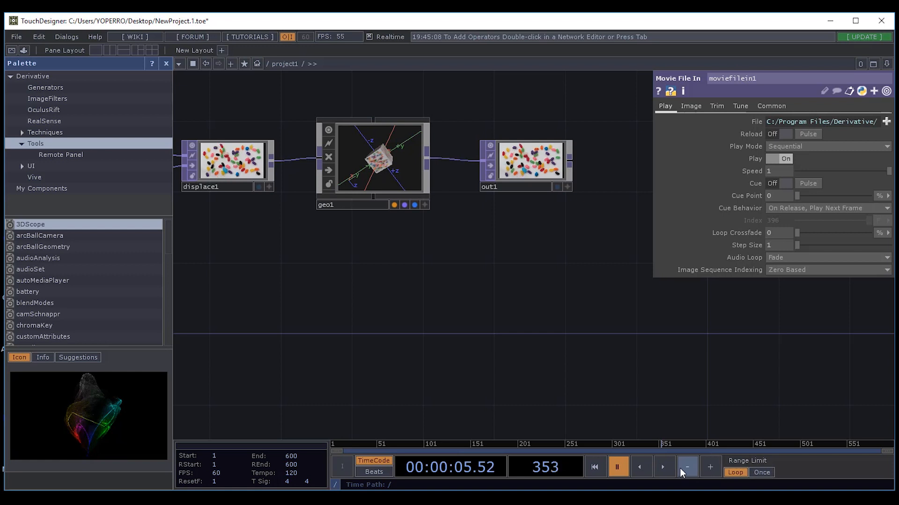
pyautogui.click(692, 463)
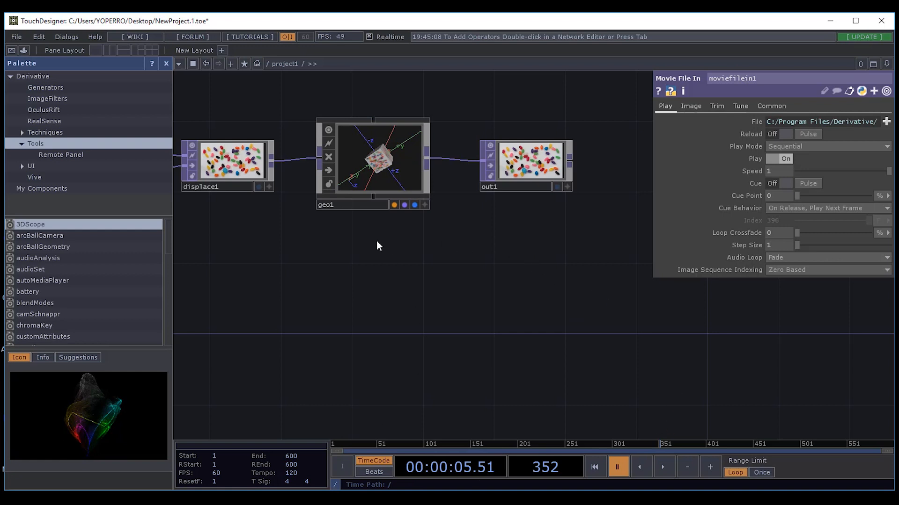
pyautogui.moveTo(298, 260); pyautogui.dragTo(391, 302)
pyautogui.scroll(-3, 479, 332)
pyautogui.moveTo(481, 338); pyautogui.dragTo(490, 323)
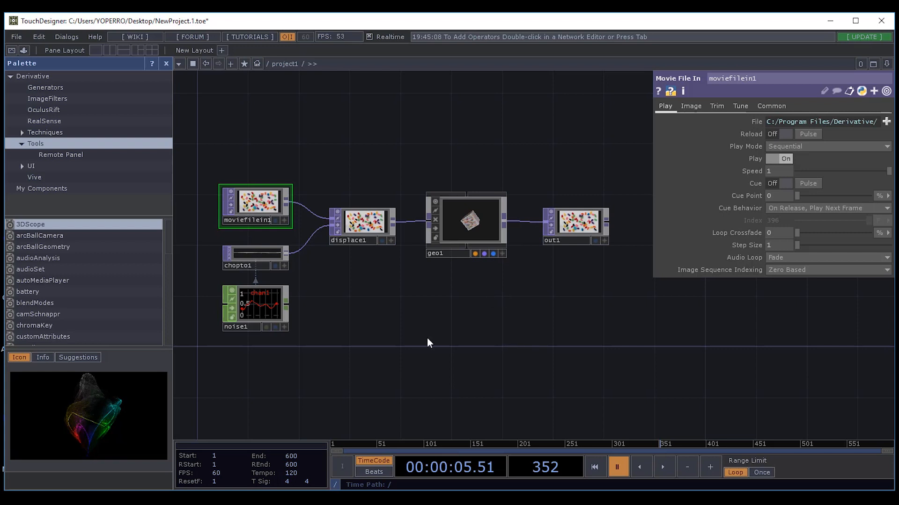
pyautogui.moveTo(375, 328); pyautogui.dragTo(413, 315)
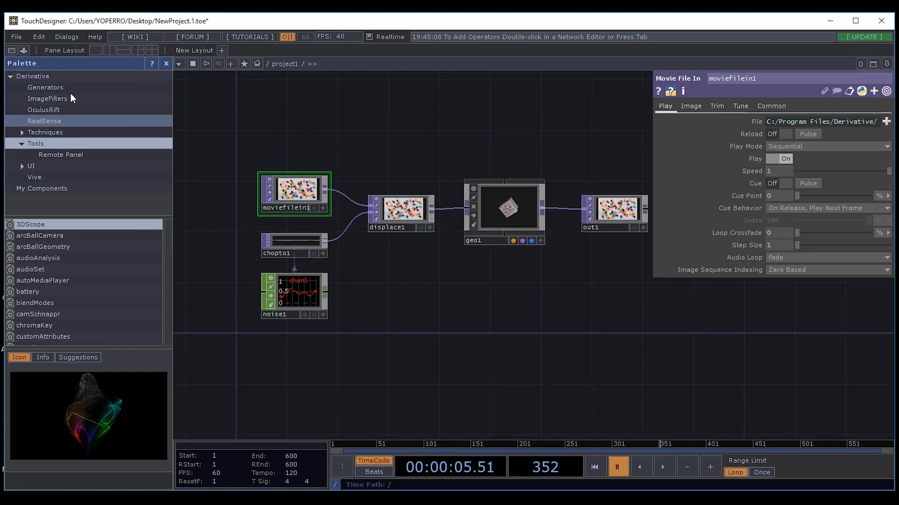
pyautogui.moveTo(225, 139); pyautogui.dragTo(244, 109)
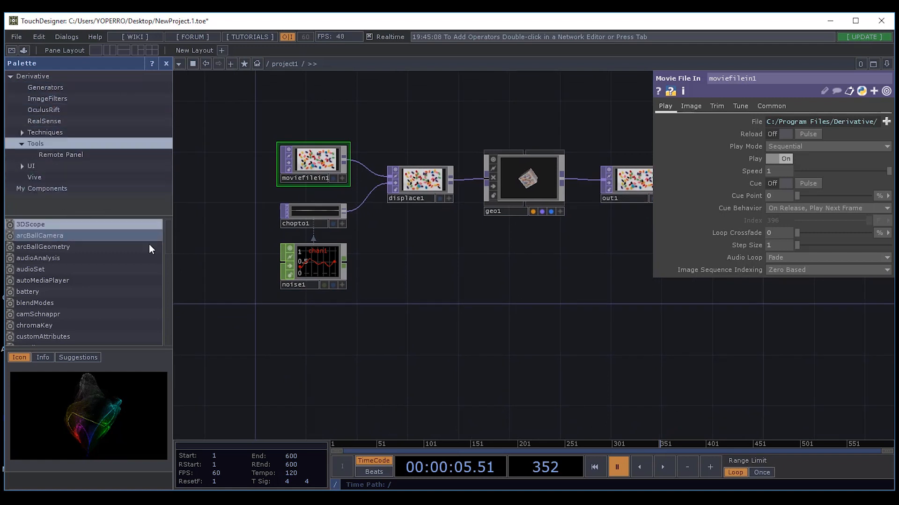
# Find the pixelate component among the ImageFilters in the Palette and place it in the network below displace1.
pyautogui.moveTo(166, 247); pyautogui.dragTo(156, 215)
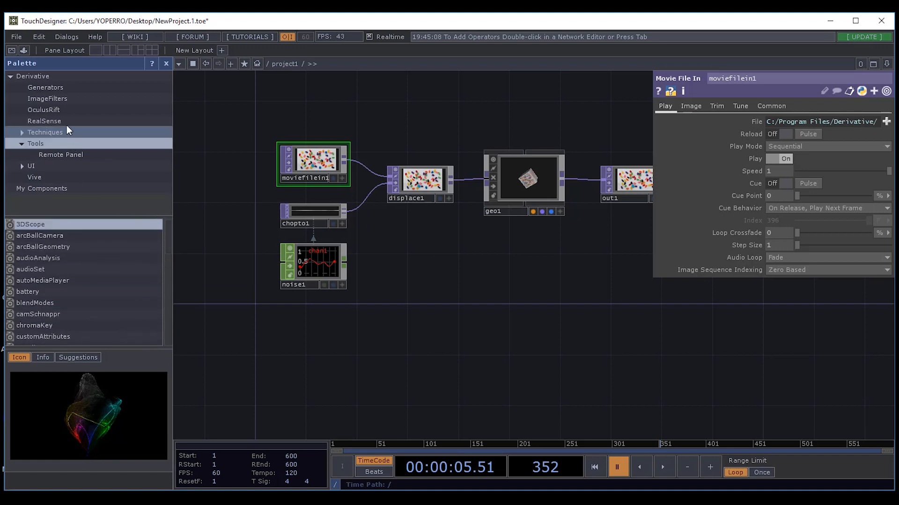
pyautogui.click(55, 102)
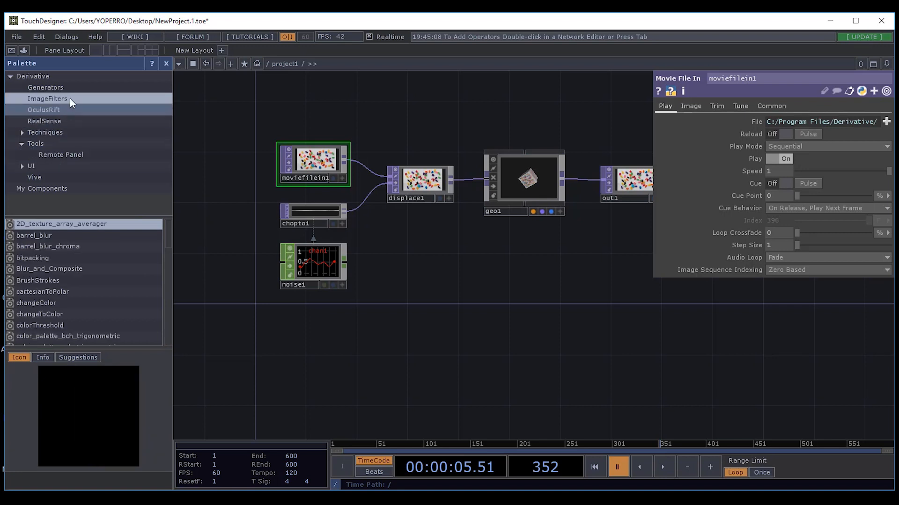
pyautogui.scroll(-1, 94, 262)
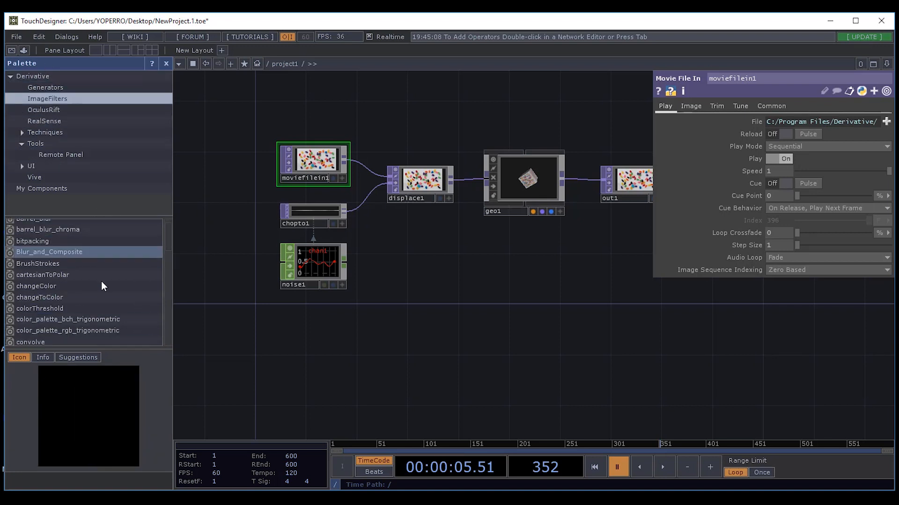
pyautogui.scroll(-4, 84, 262)
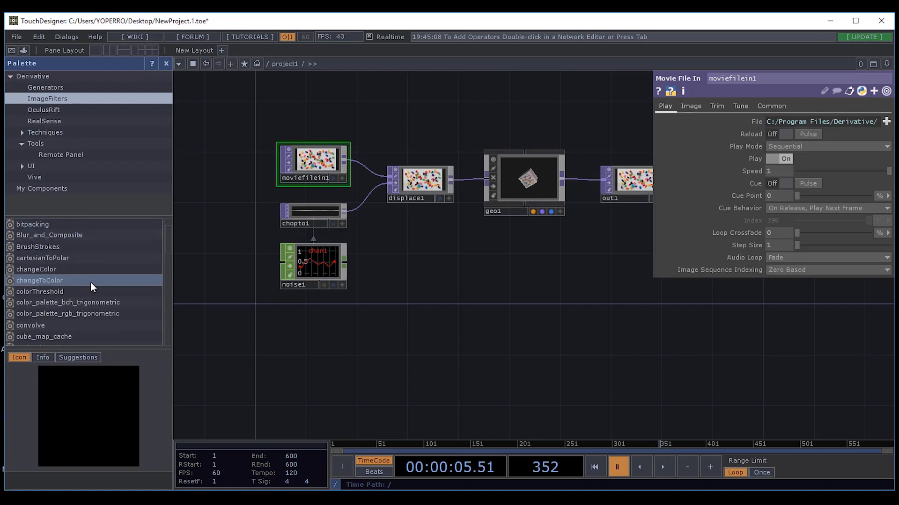
pyautogui.scroll(-8, 54, 323)
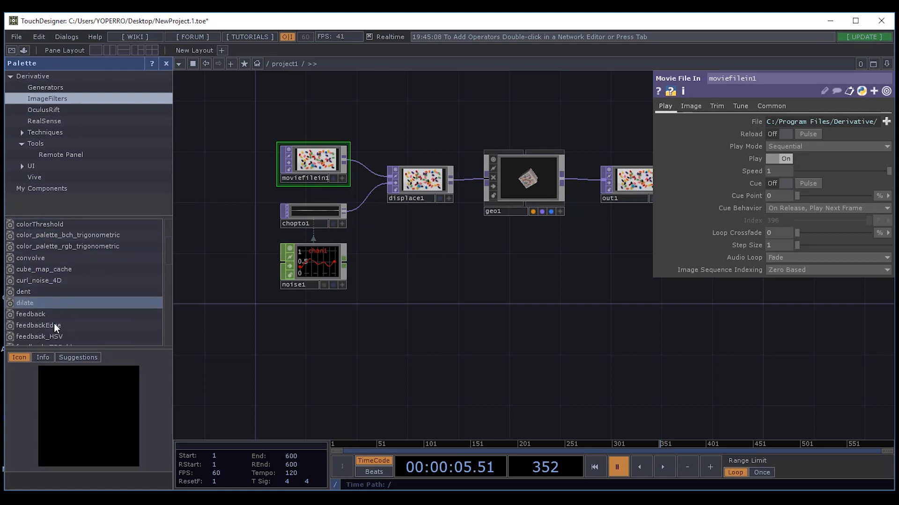
pyautogui.scroll(-6, 70, 318)
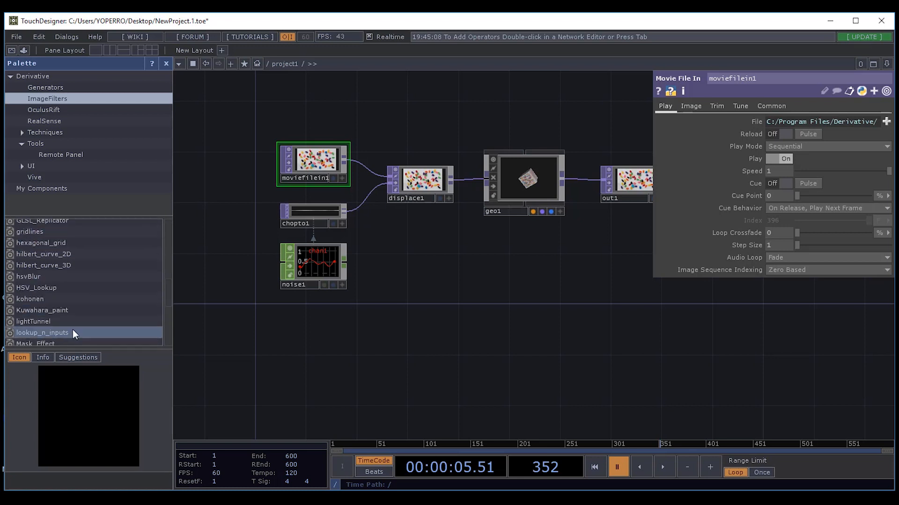
pyautogui.scroll(-4, 72, 328)
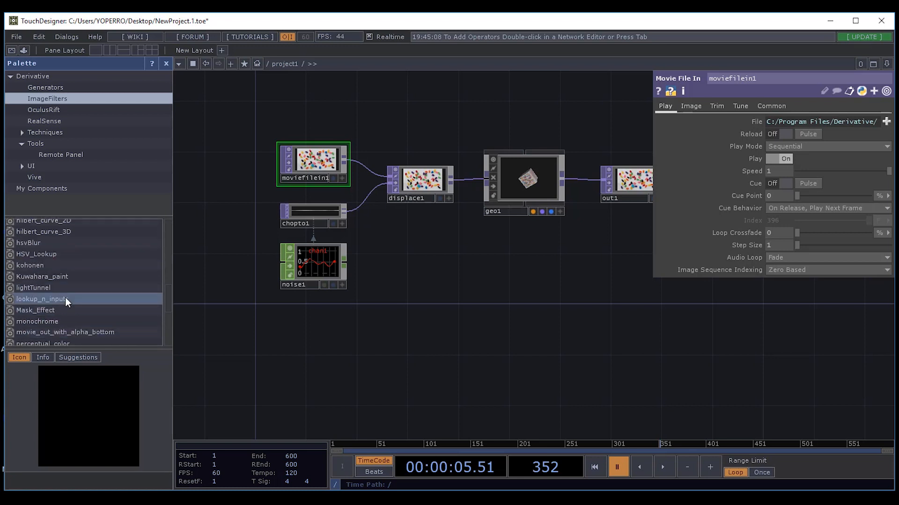
pyautogui.scroll(-1, 65, 300)
pyautogui.moveTo(36, 340); pyautogui.dragTo(422, 283)
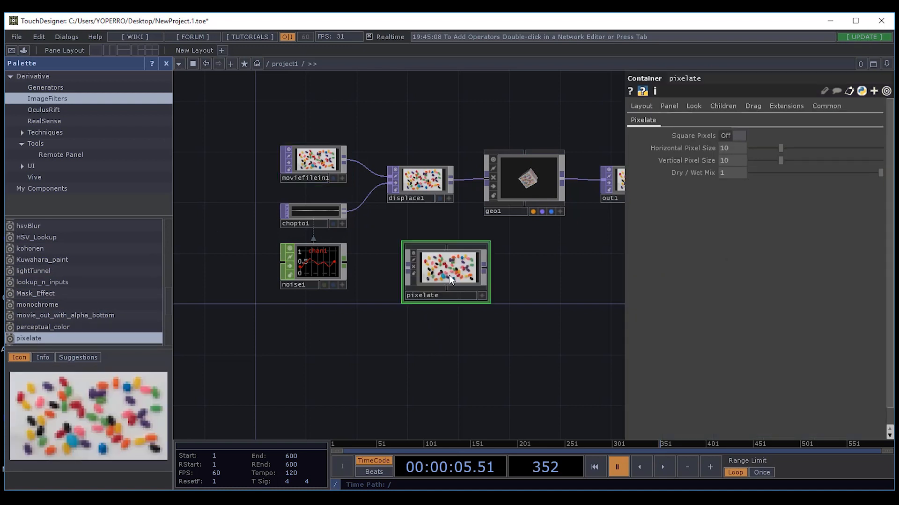
# Move the pixelate component further down, into the empty area below the network's operators.
pyautogui.moveTo(512, 341); pyautogui.dragTo(369, 314)
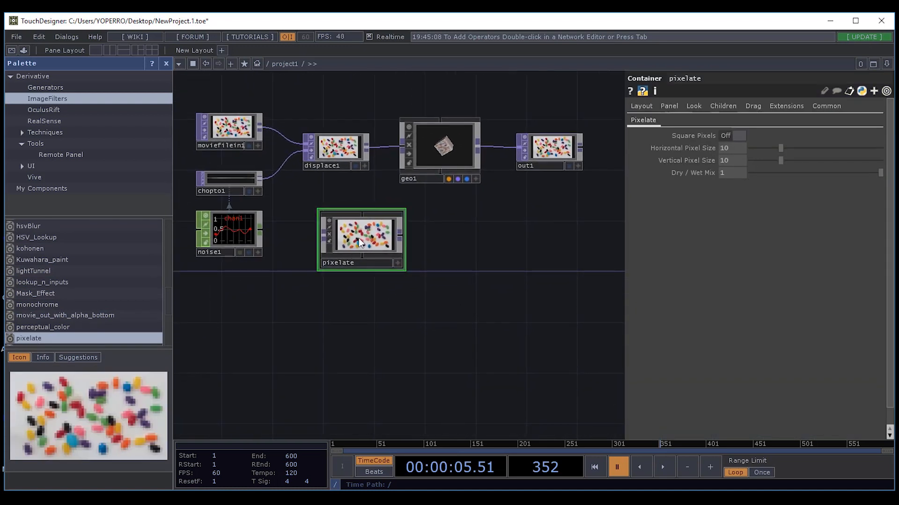
pyautogui.moveTo(361, 236); pyautogui.dragTo(351, 293)
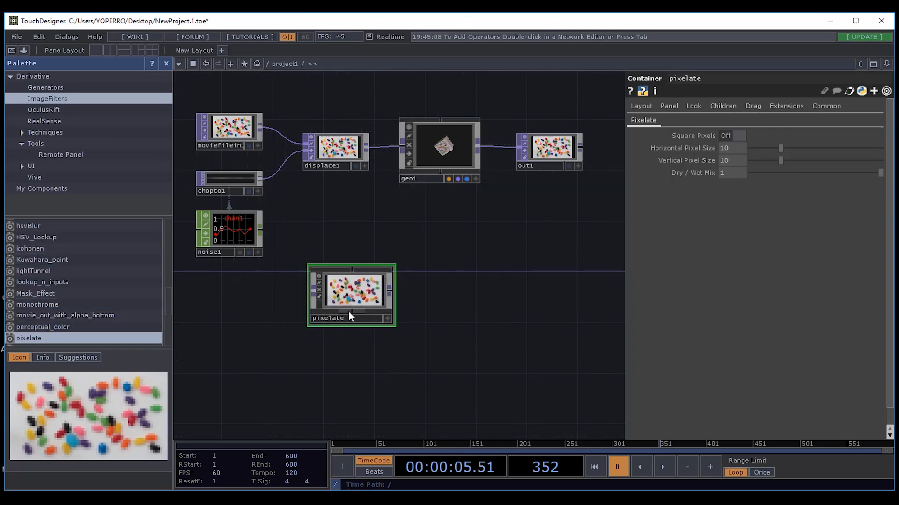
pyautogui.scroll(3, 339, 312)
pyautogui.moveTo(454, 296); pyautogui.dragTo(502, 307)
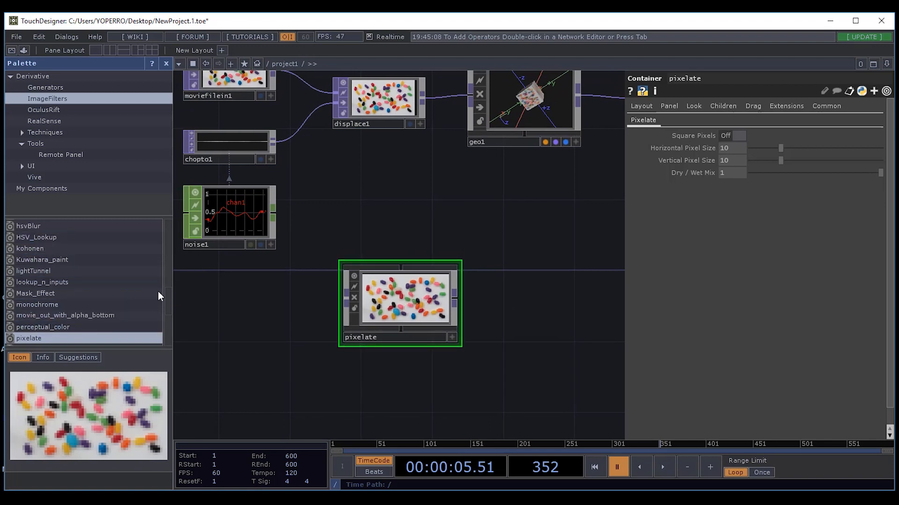
# Show the My Components category in the Palette and delete the pixelate component from the network.
pyautogui.click(49, 190)
pyautogui.moveTo(395, 321); pyautogui.dragTo(406, 321)
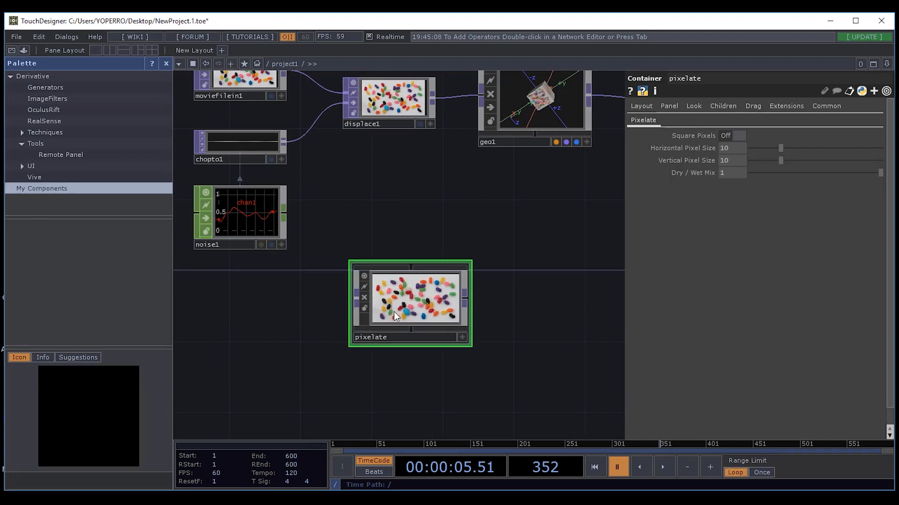
pyautogui.press('Delete')
pyautogui.press('h')
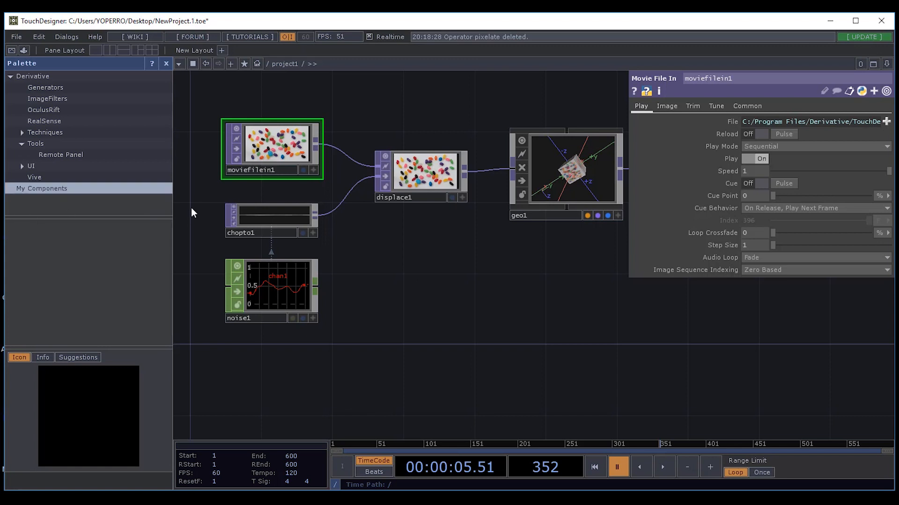
pyautogui.scroll(2, 220, 159)
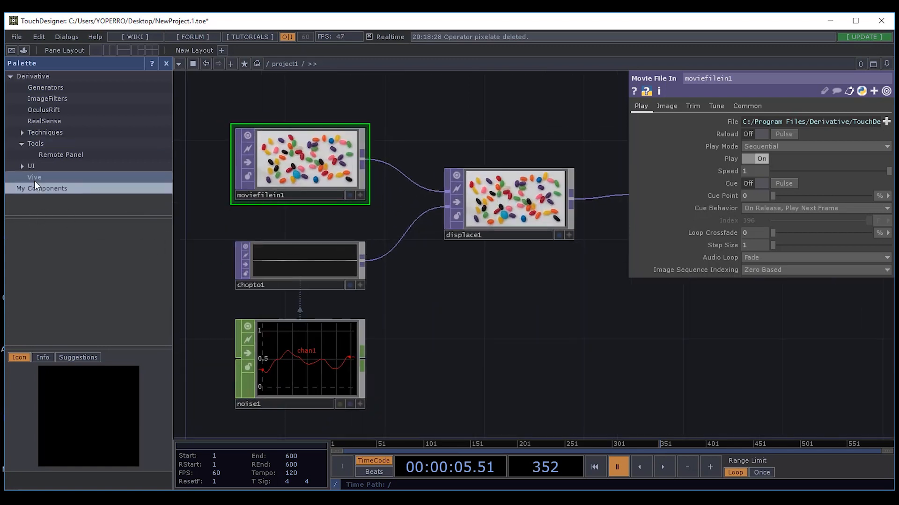
# View the Techniques components, collapse the Derivative tree, and close the Palette.
pyautogui.click(21, 134)
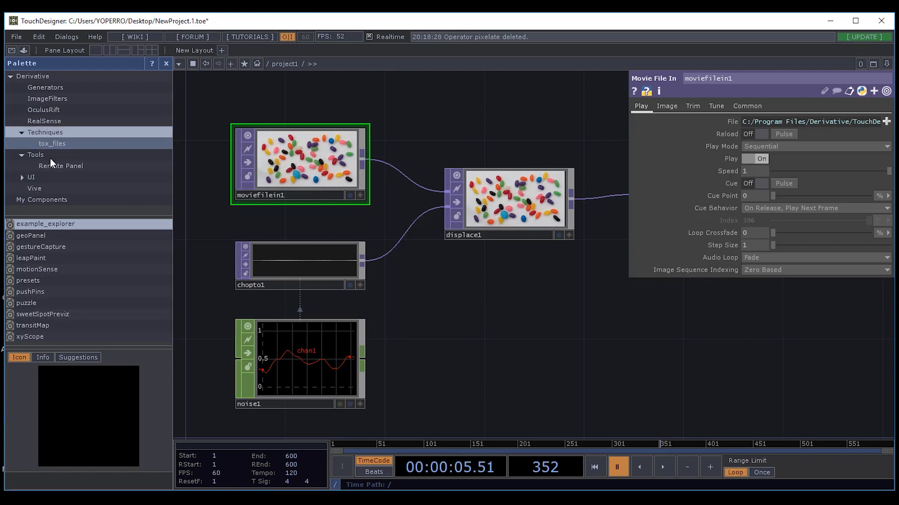
pyautogui.click(37, 229)
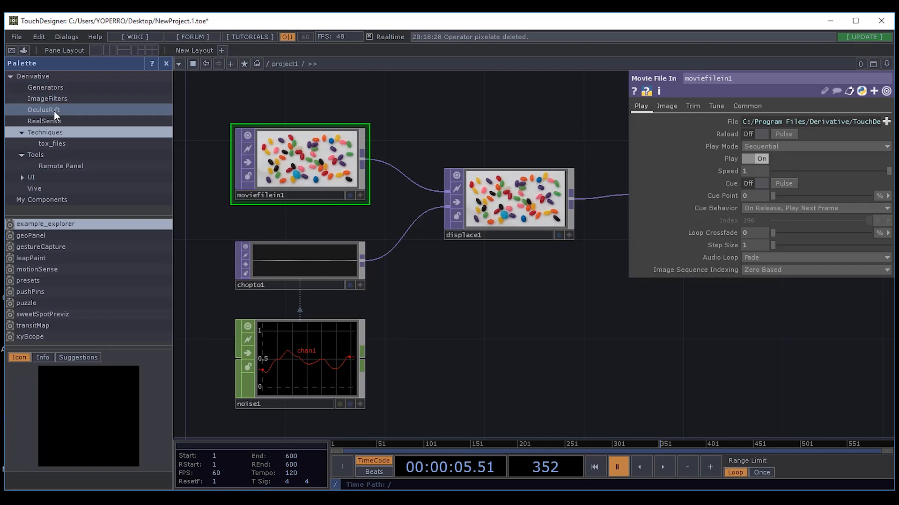
pyautogui.click(11, 76)
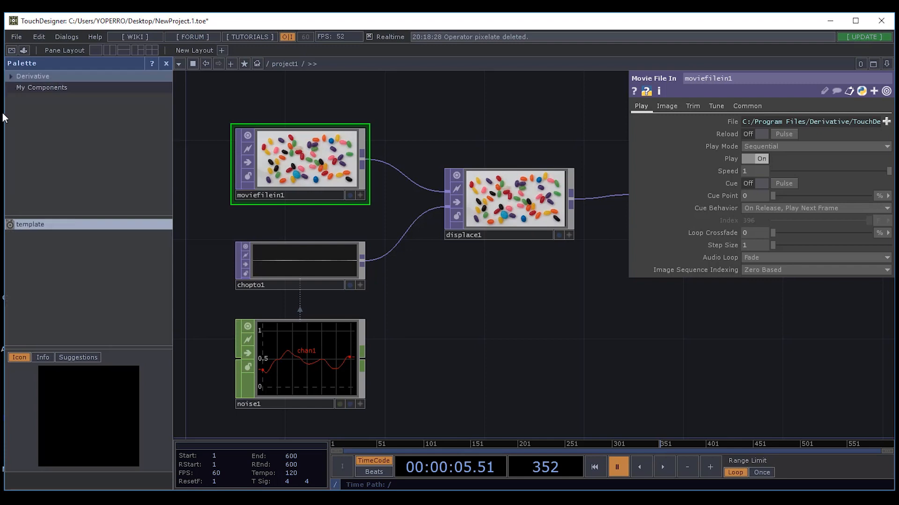
pyautogui.click(166, 65)
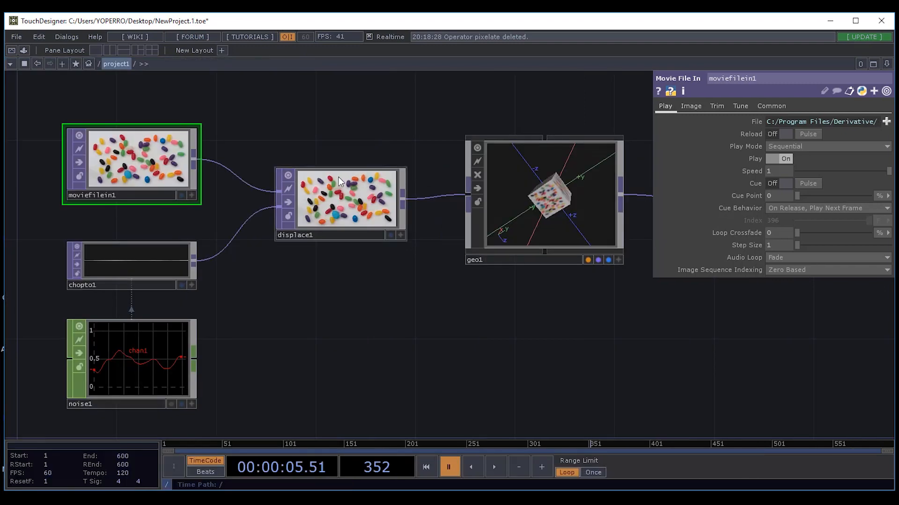
pyautogui.moveTo(284, 108); pyautogui.dragTo(301, 164, button='middle')
pyautogui.moveTo(361, 257); pyautogui.dragTo(369, 273)
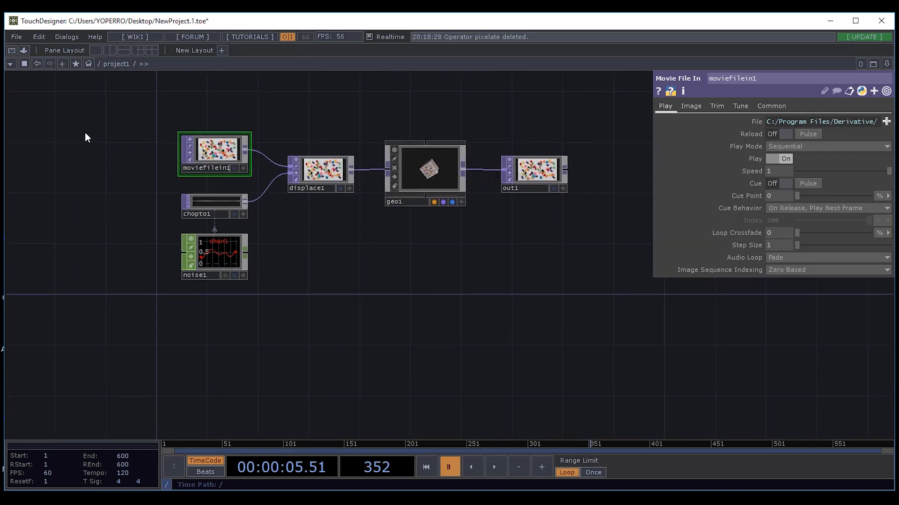
# Open the TouchDesigner 099 wiki in the browser and examine its What's New, documentation, forum and resource sections.
pyautogui.click(136, 38)
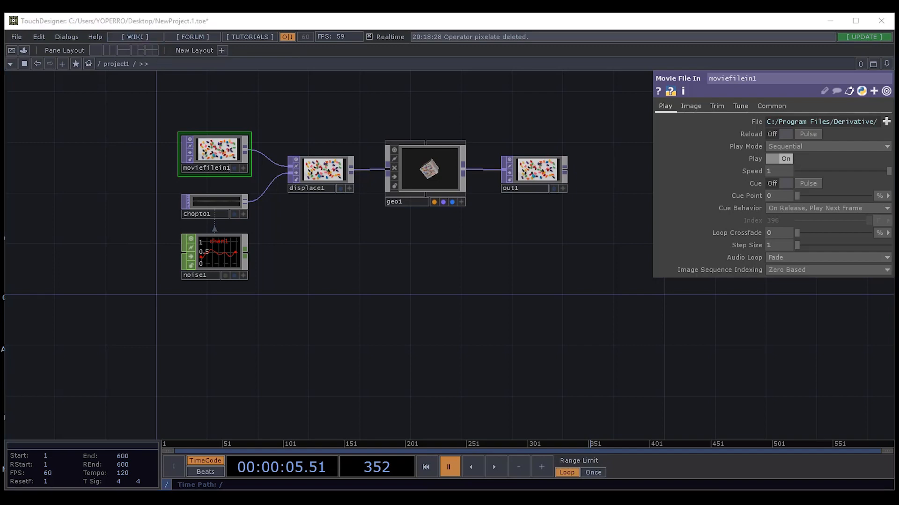
pyautogui.scroll(-4, 208, 182)
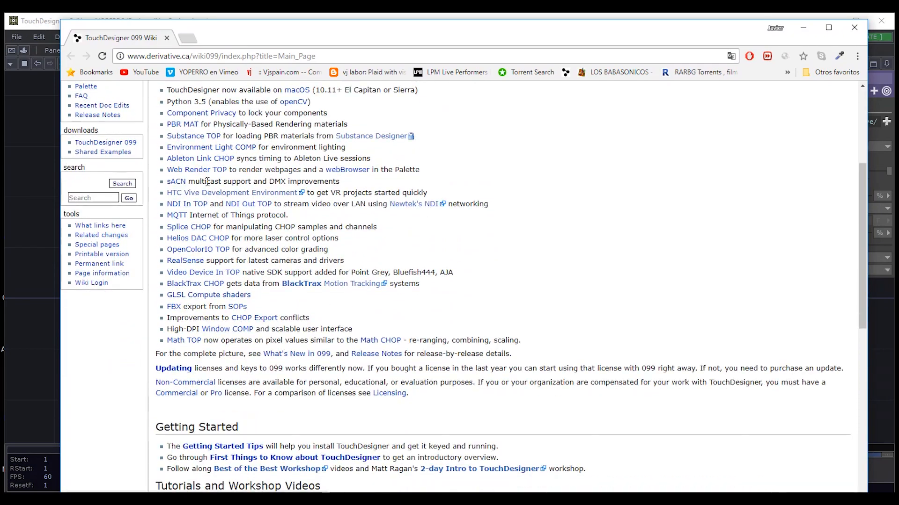
pyautogui.scroll(-10, 207, 182)
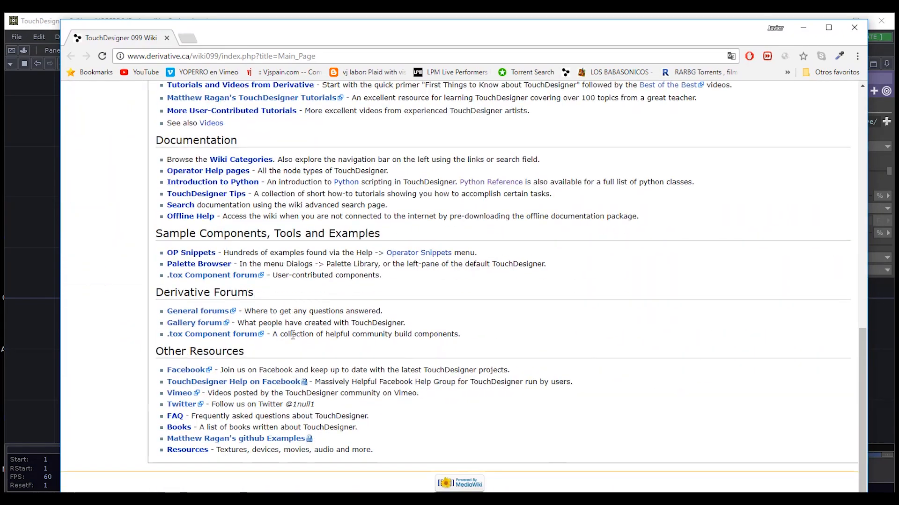
pyautogui.scroll(15, 295, 332)
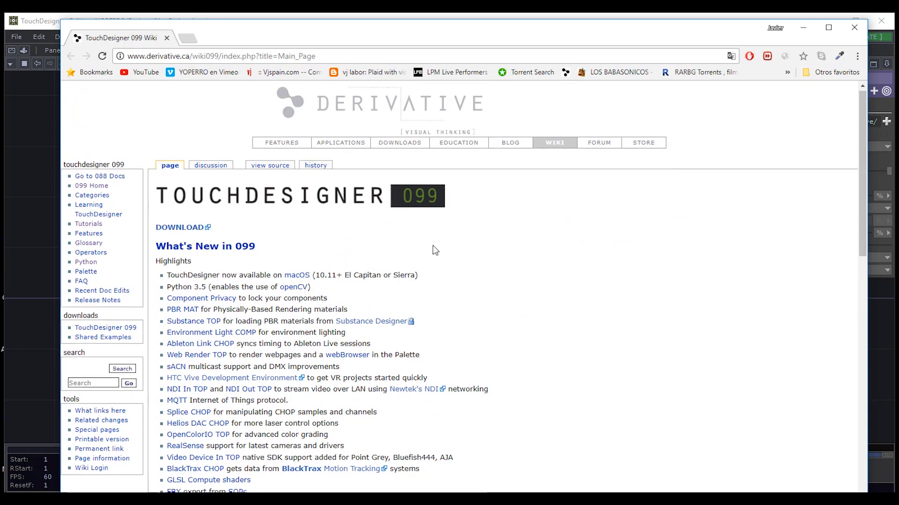
pyautogui.scroll(-6, 496, 271)
pyautogui.scroll(6, 511, 324)
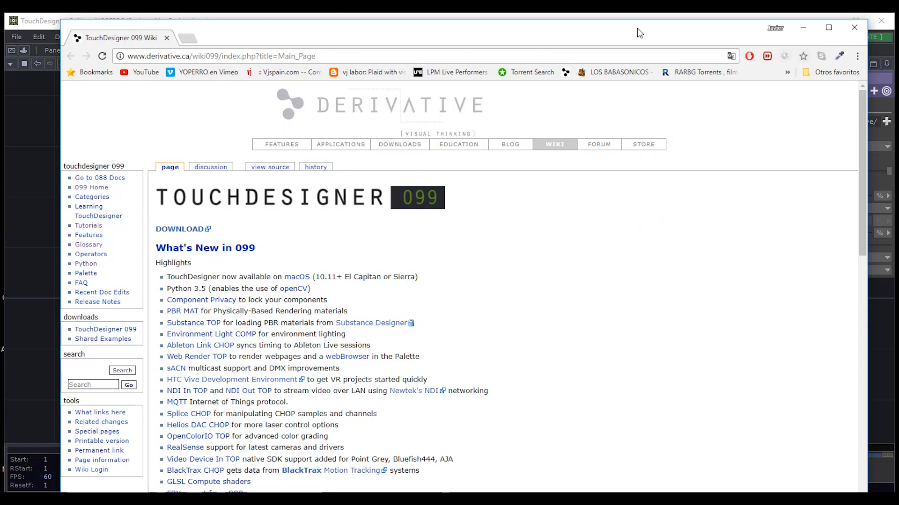
# Go to the Derivative forum from the wiki, look over its discussion boards, and close the browser window.
pyautogui.moveTo(400, 35); pyautogui.dragTo(383, 82)
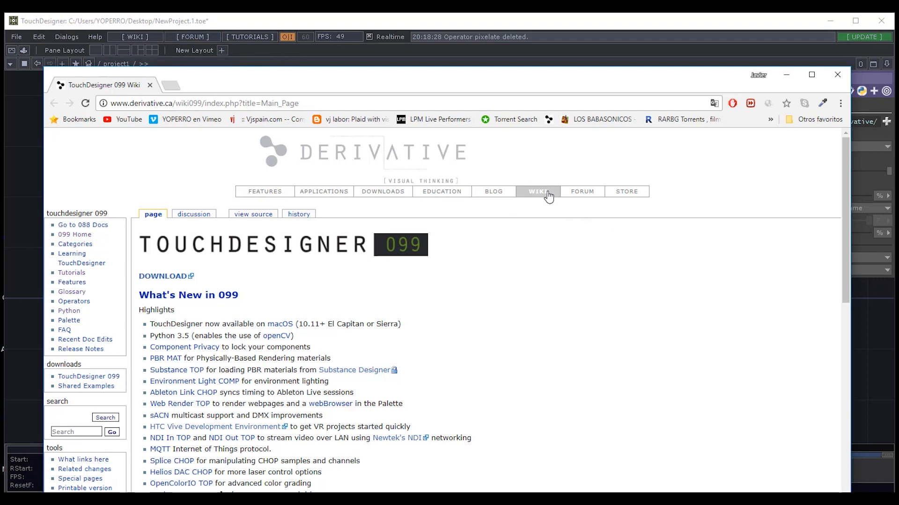
pyautogui.click(586, 195)
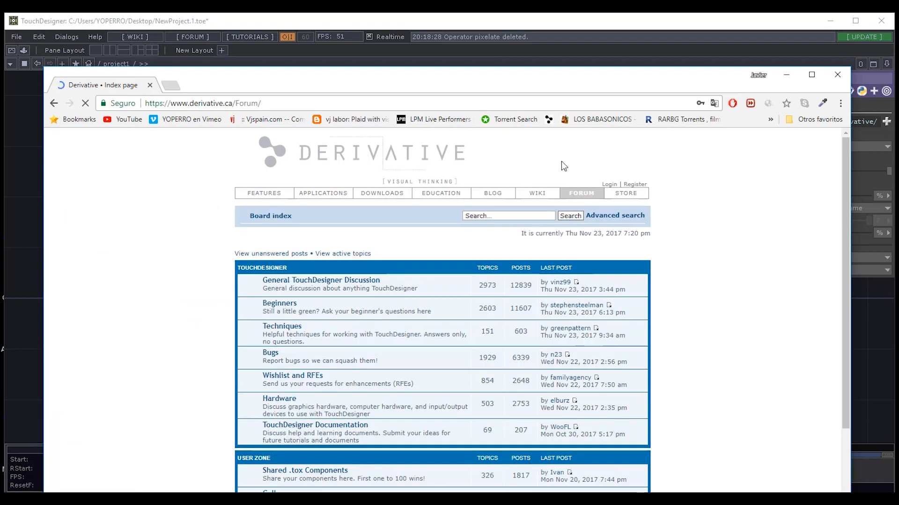
pyautogui.moveTo(400, 91); pyautogui.dragTo(391, 44)
pyautogui.scroll(-2, 302, 227)
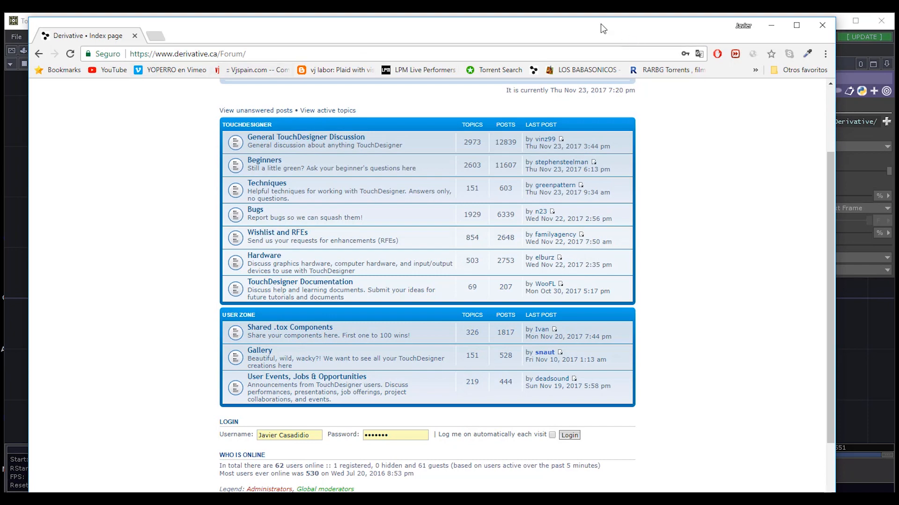
pyautogui.moveTo(600, 28); pyautogui.dragTo(588, 77)
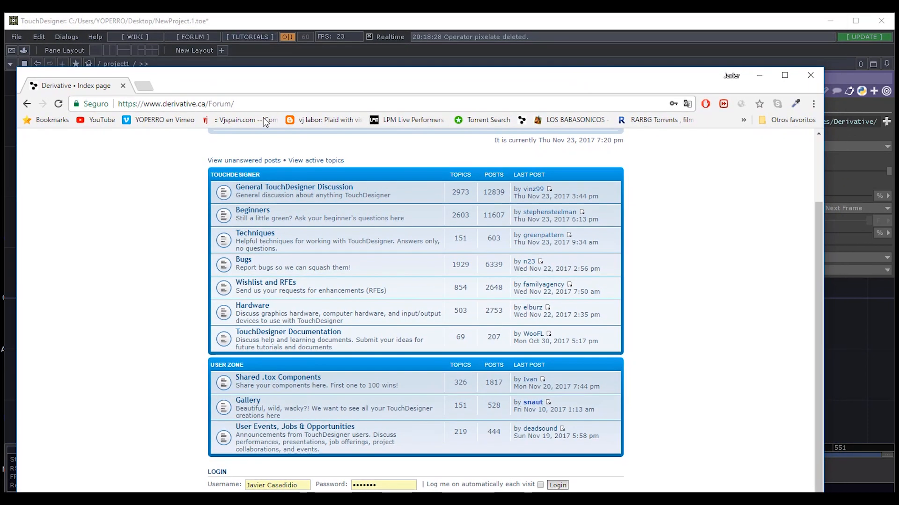
pyautogui.click(810, 75)
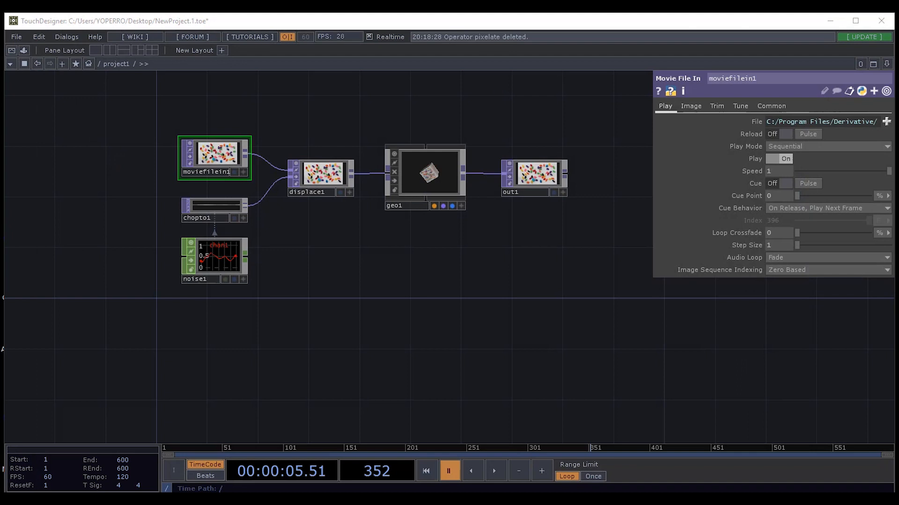
# Open the TouchDesigner tutorials page in a maximized browser window and look through the workshop videos and user-contributed tutorials.
pyautogui.click(243, 36)
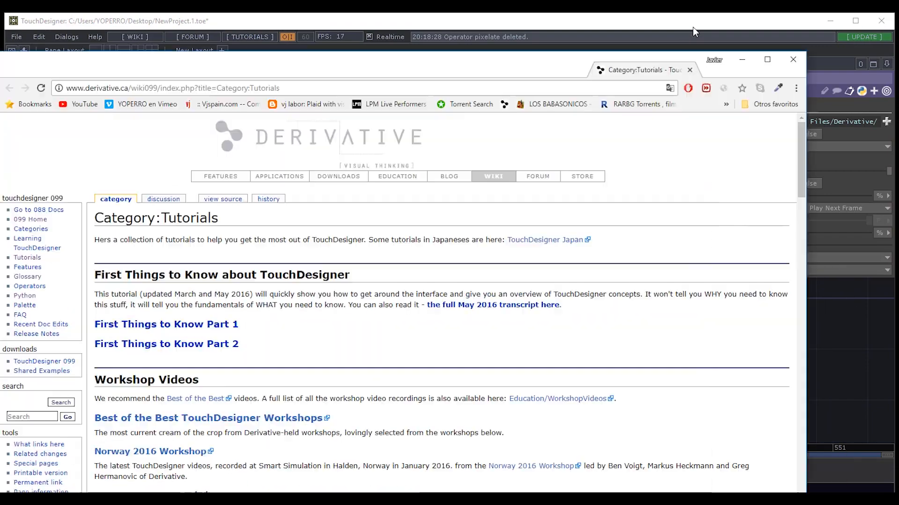
pyautogui.moveTo(693, 27); pyautogui.dragTo(662, 35)
pyautogui.doubleClick(662, 36)
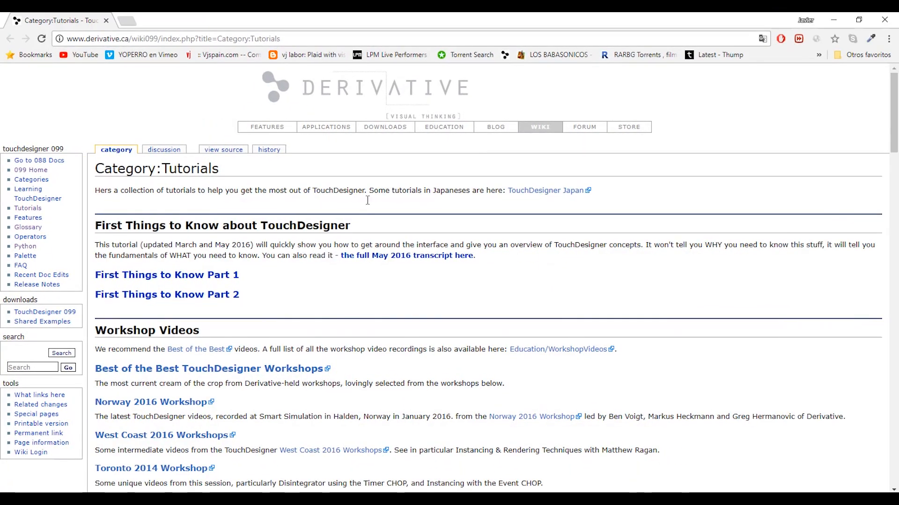
pyautogui.scroll(-2, 144, 317)
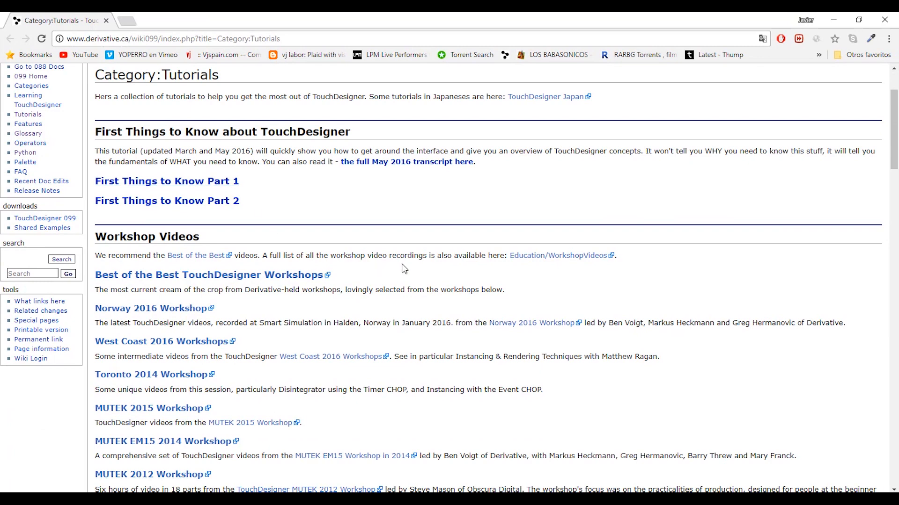
pyautogui.scroll(-2, 402, 247)
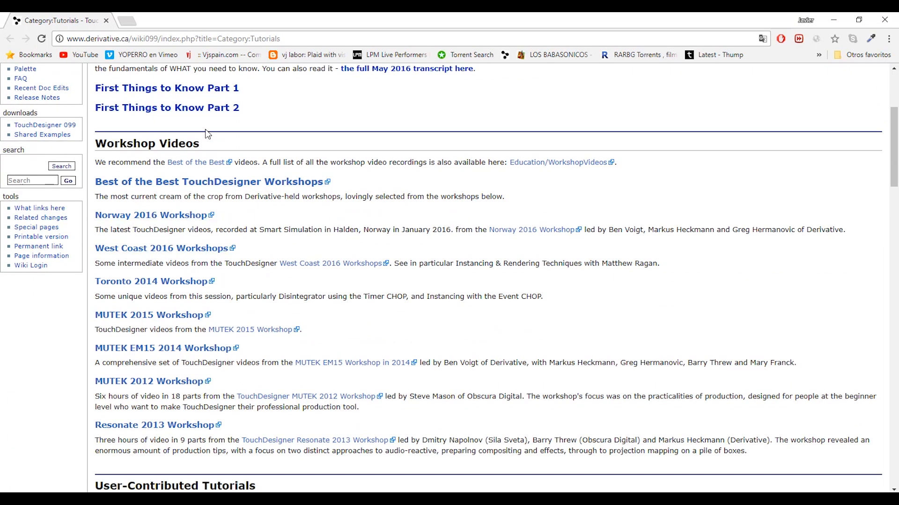
pyautogui.scroll(-8, 253, 225)
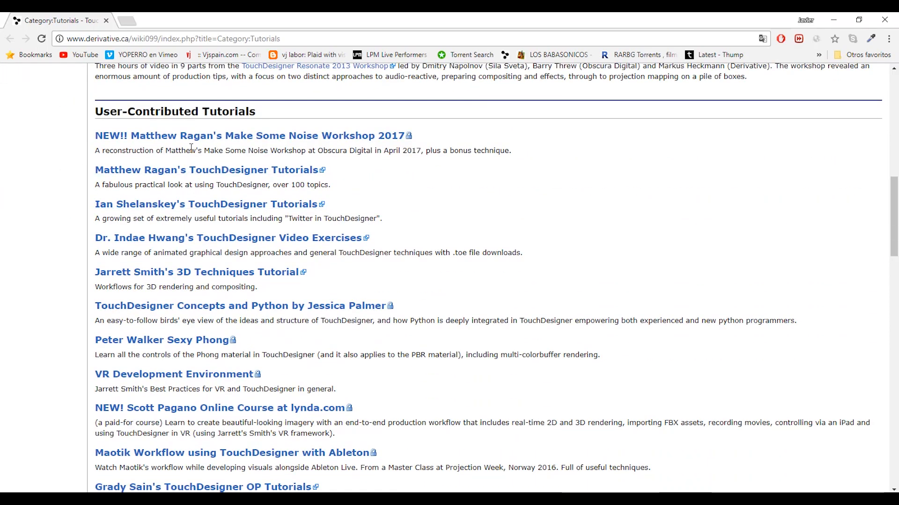
pyautogui.scroll(-4, 178, 146)
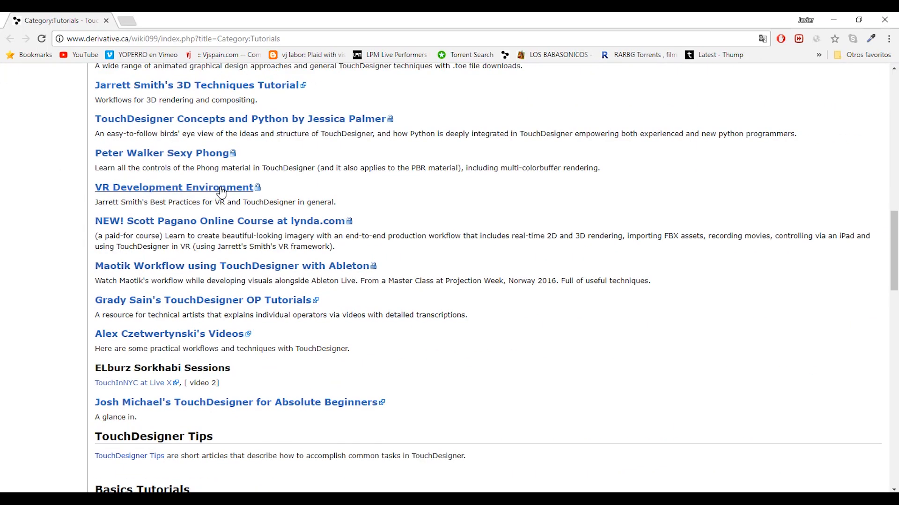
# Look through the remaining tutorial sections and workshop listings on the wiki's tutorials page, and close the browser window.
pyautogui.scroll(-8, 222, 192)
pyautogui.scroll(-6, 241, 245)
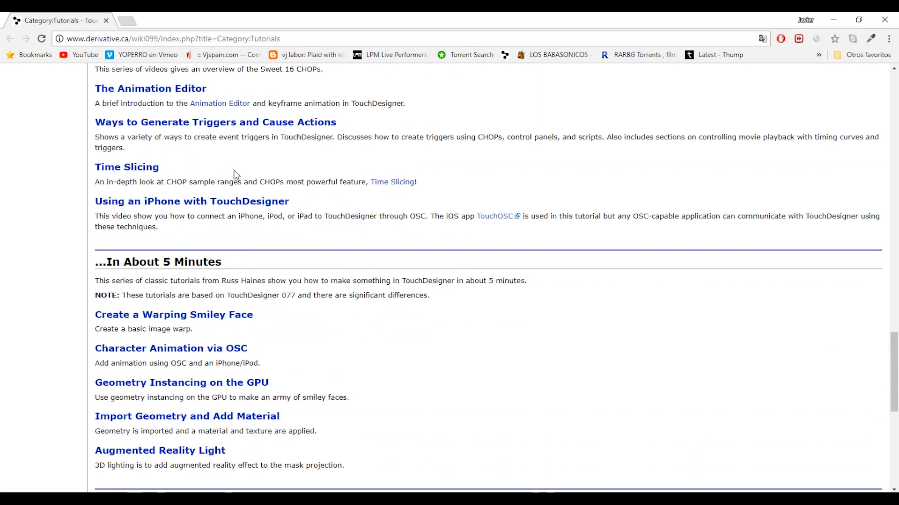
pyautogui.scroll(-8, 236, 174)
pyautogui.scroll(20, 227, 291)
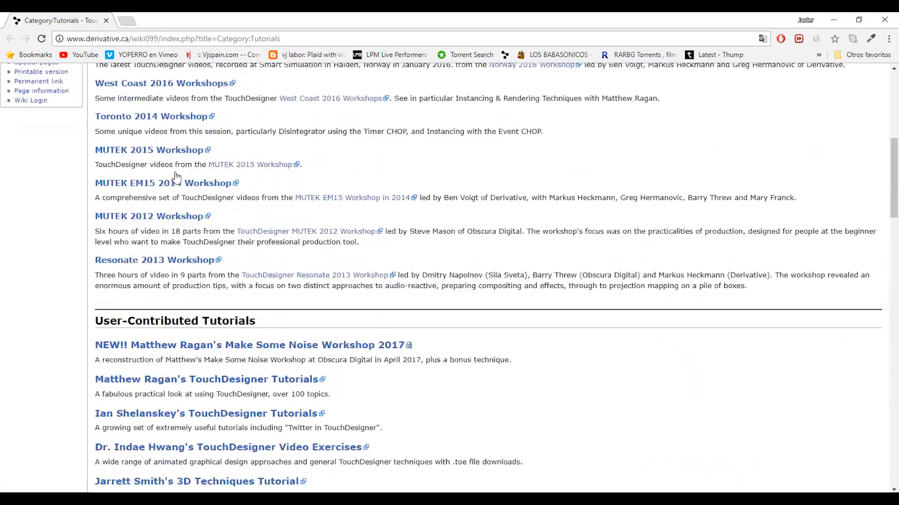
pyautogui.scroll(8, 177, 177)
pyautogui.scroll(-6, 145, 304)
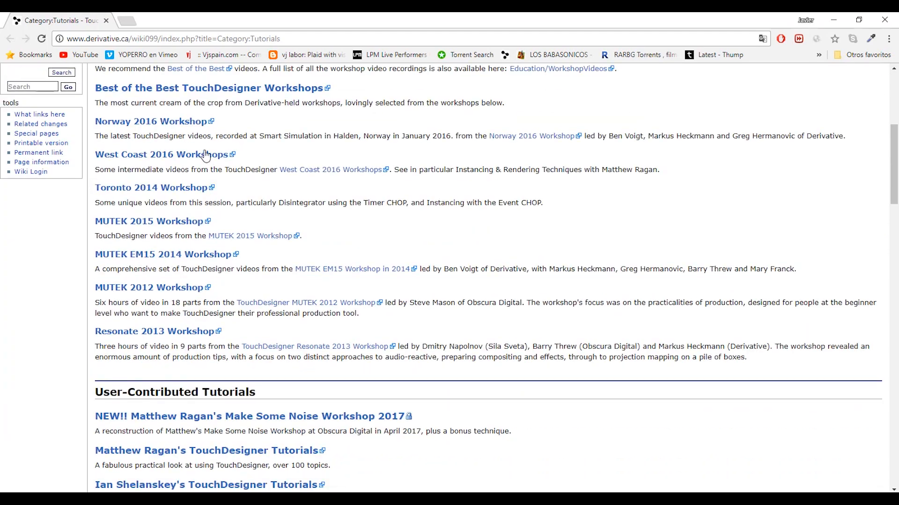
pyautogui.click(882, 21)
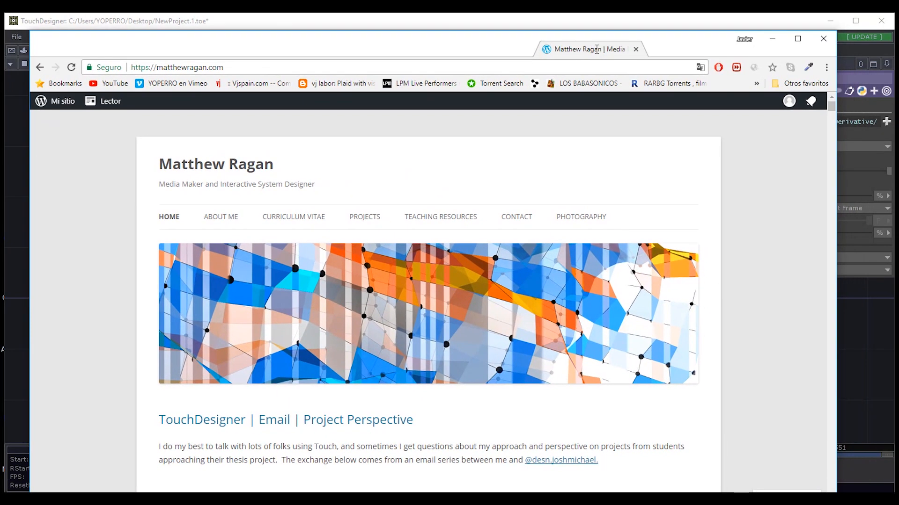
# Maximize the browser window with the TouchDesigner educator's blog and read through the "TouchDesigner | Email | Project Perspective" post.
pyautogui.doubleClick(597, 49)
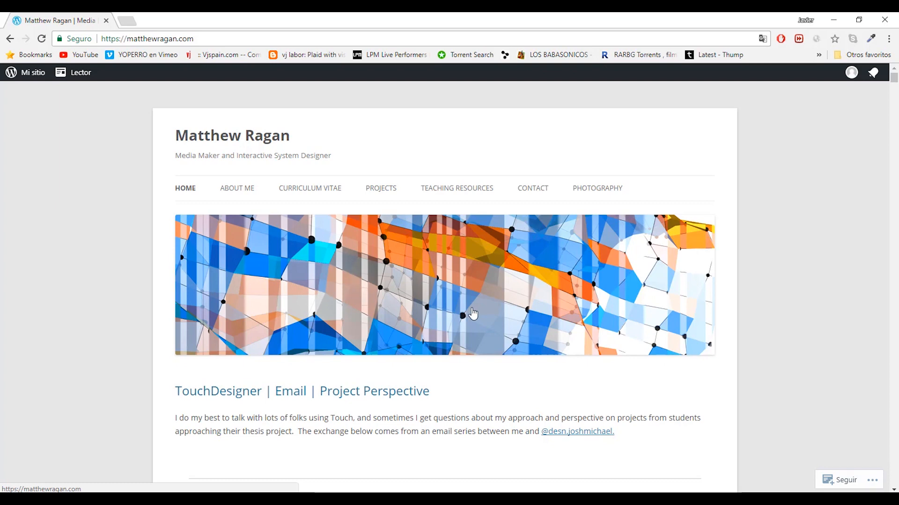
pyautogui.scroll(-4, 473, 315)
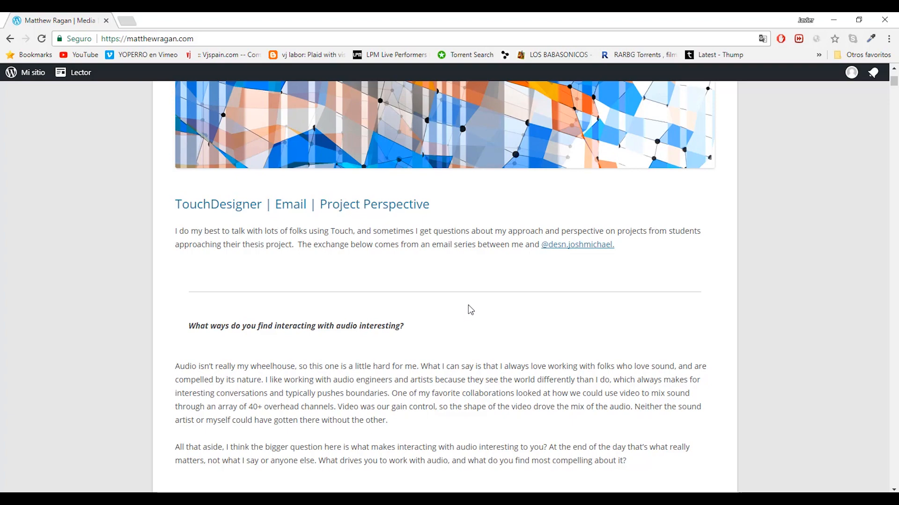
pyautogui.scroll(-11, 469, 309)
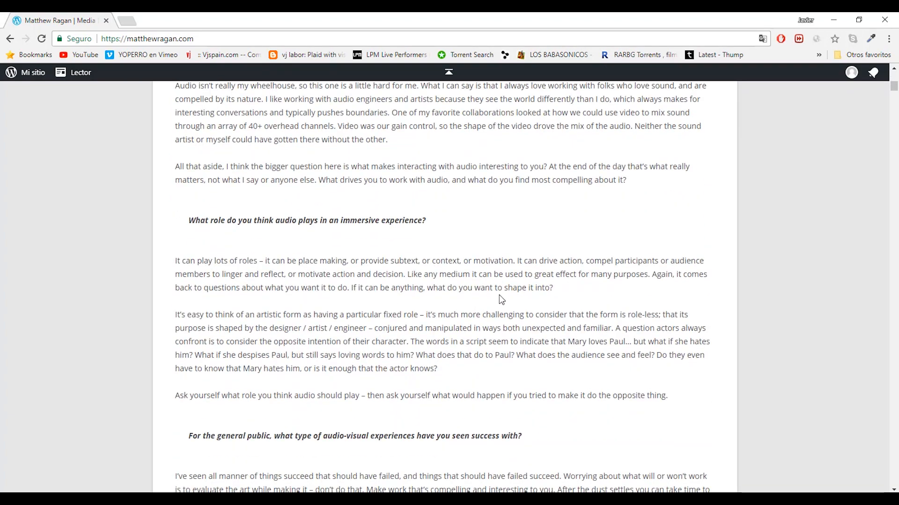
pyautogui.scroll(-4, 509, 293)
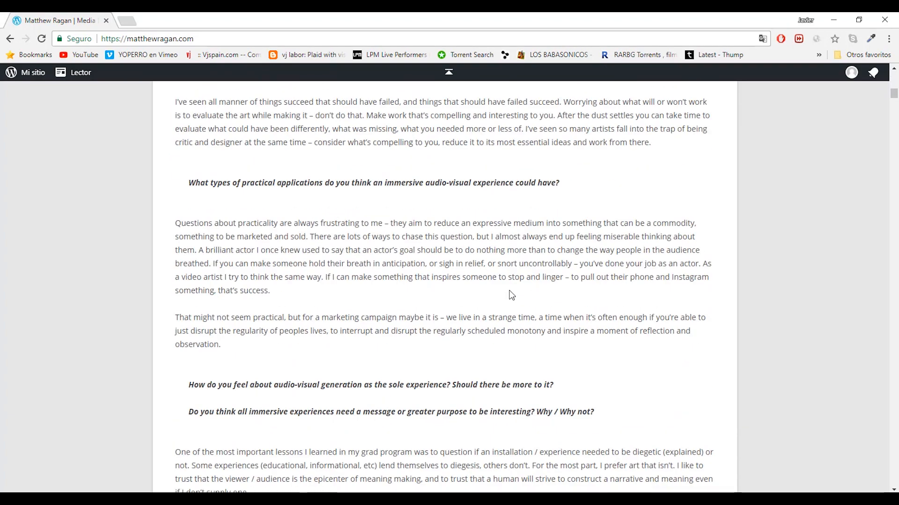
pyautogui.scroll(-4, 522, 309)
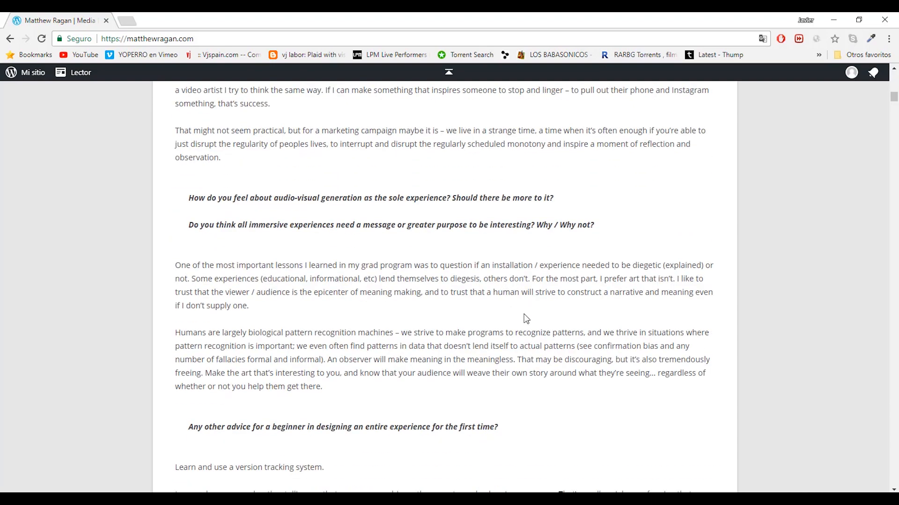
pyautogui.scroll(-6, 524, 312)
pyautogui.scroll(-9, 499, 313)
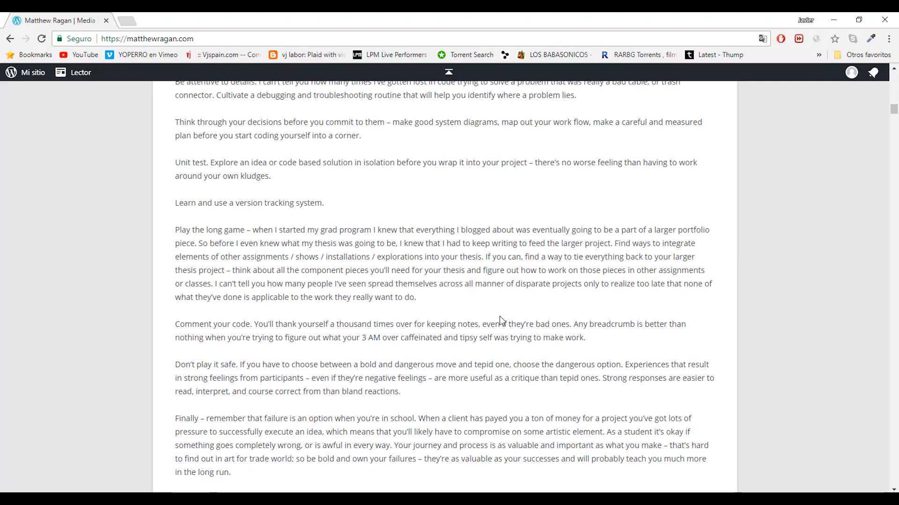
pyautogui.scroll(19, 499, 315)
pyautogui.scroll(20, 499, 316)
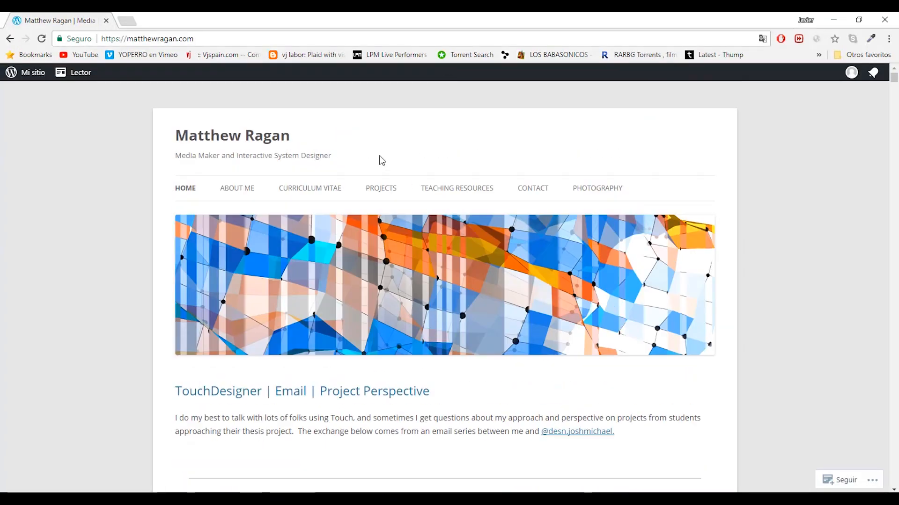
# Open the AME 394 course page from the blog's TouchDesigner teaching resources, dismiss the AdBlock notice, and examine its projects and learning resources.
pyautogui.moveTo(471, 192)
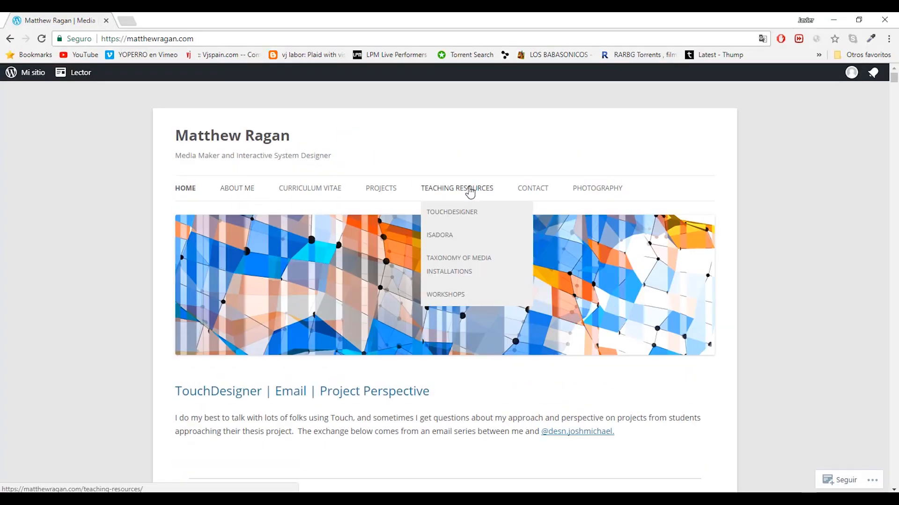
pyautogui.moveTo(470, 211)
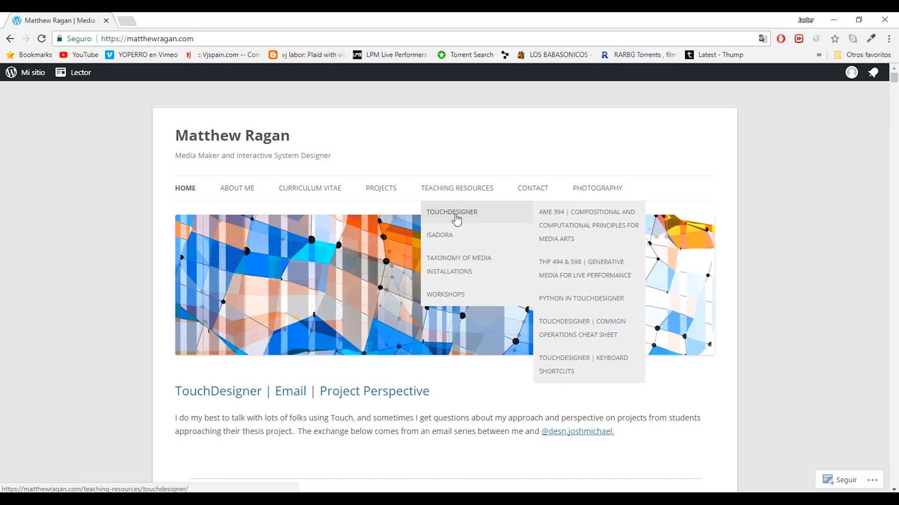
pyautogui.click(564, 214)
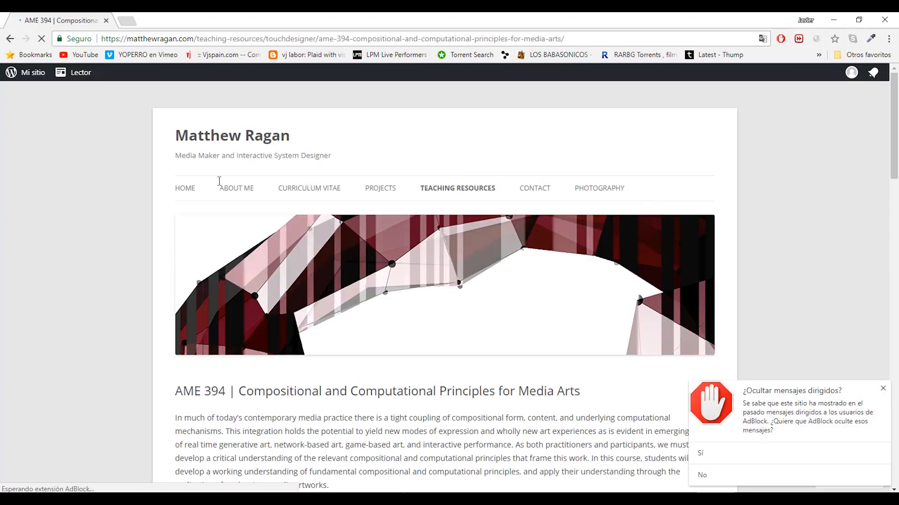
pyautogui.scroll(-7, 444, 290)
pyautogui.scroll(-4, 720, 357)
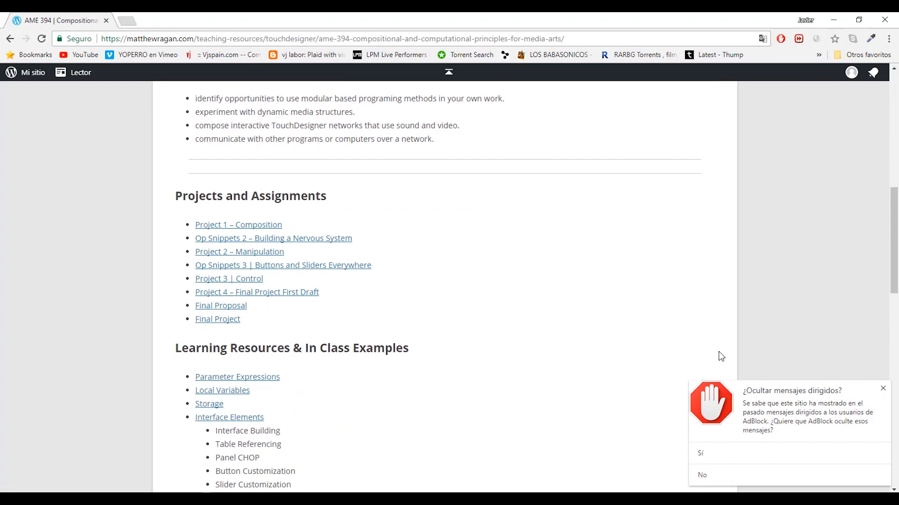
pyautogui.click(884, 390)
pyautogui.scroll(-12, 260, 280)
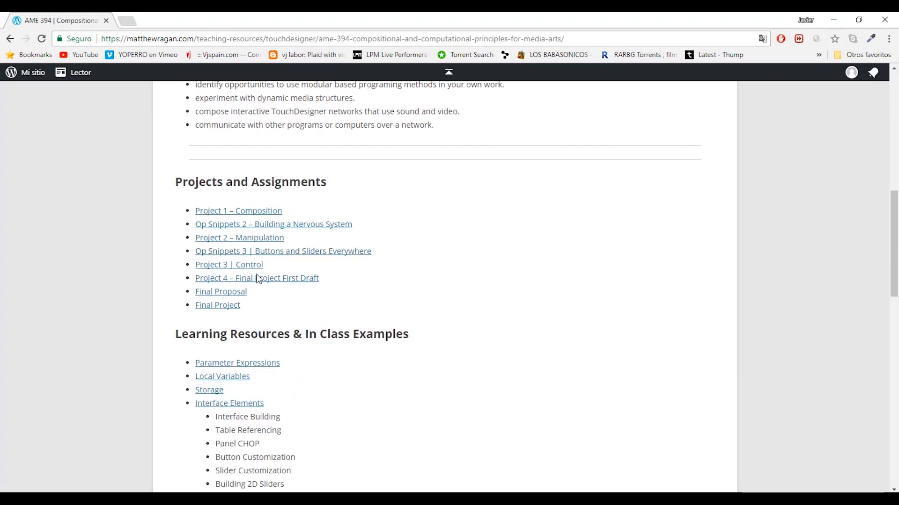
pyautogui.scroll(12, 306, 287)
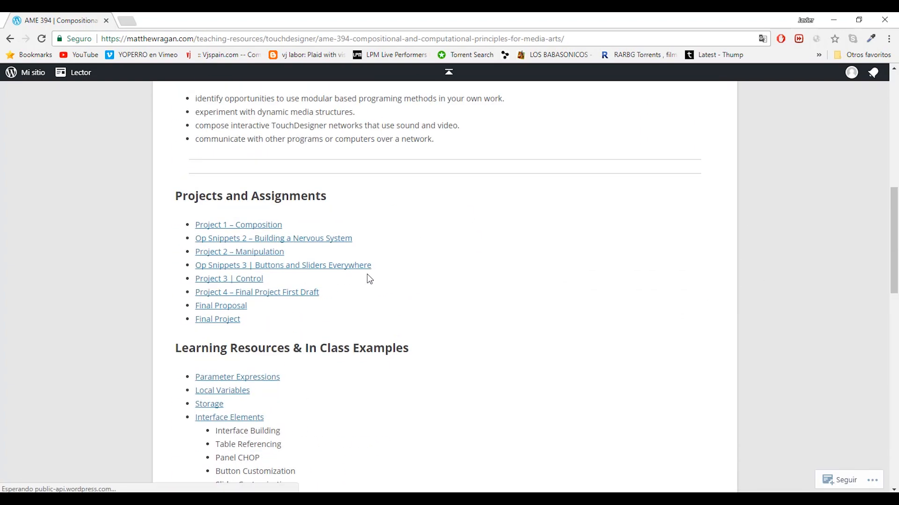
pyautogui.scroll(10, 357, 295)
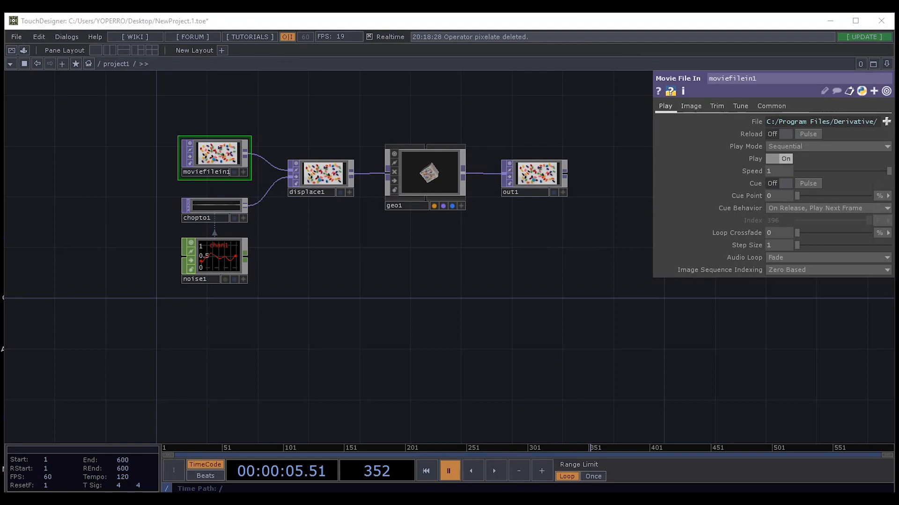
# Bring up the Light Notes YouTube channel in the browser, look over its uploaded videos, and close the window.
pyautogui.moveTo(898, 161); pyautogui.dragTo(652, 35)
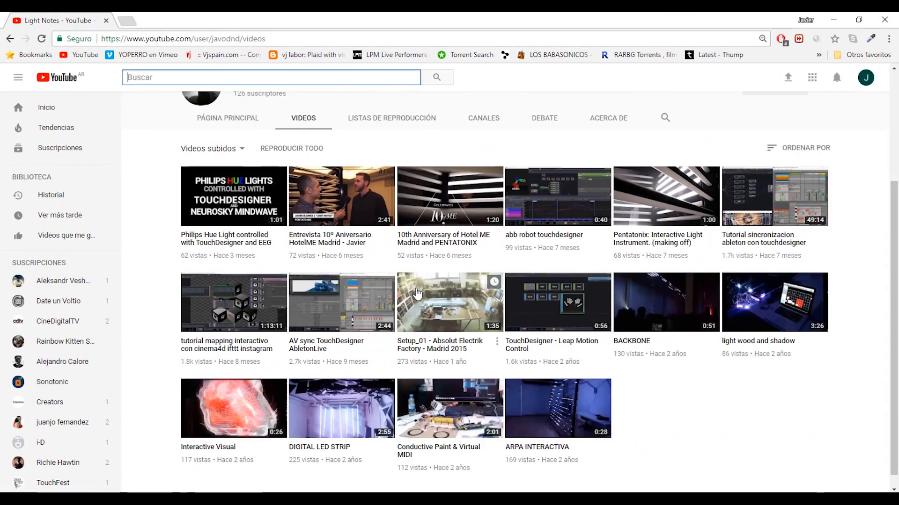
pyautogui.scroll(3, 204, 186)
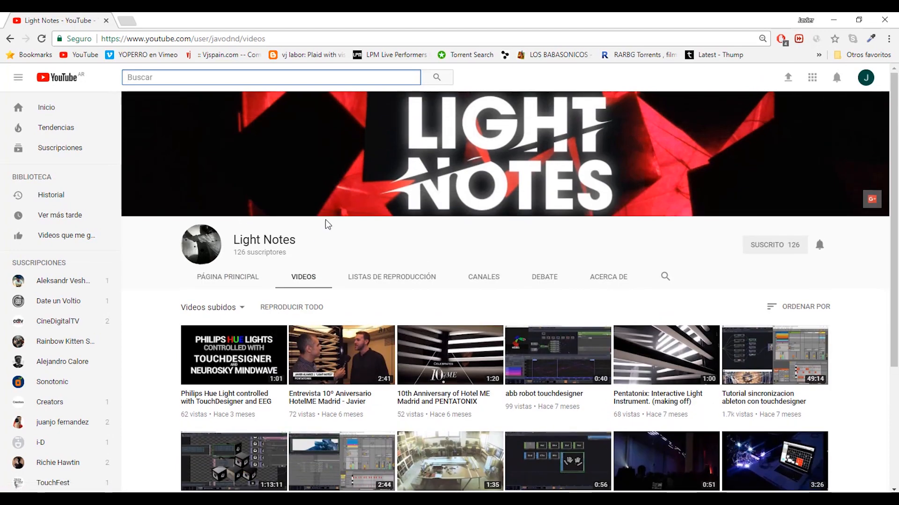
pyautogui.scroll(-4, 310, 247)
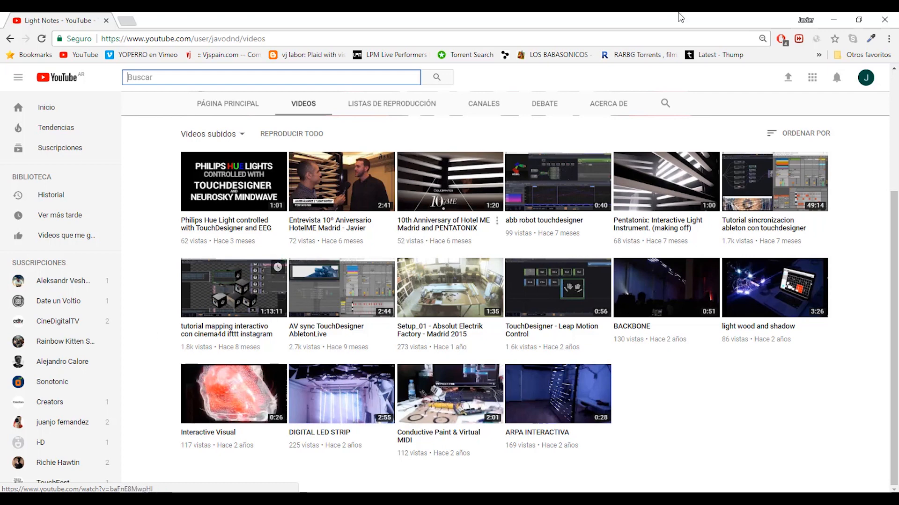
pyautogui.click(880, 23)
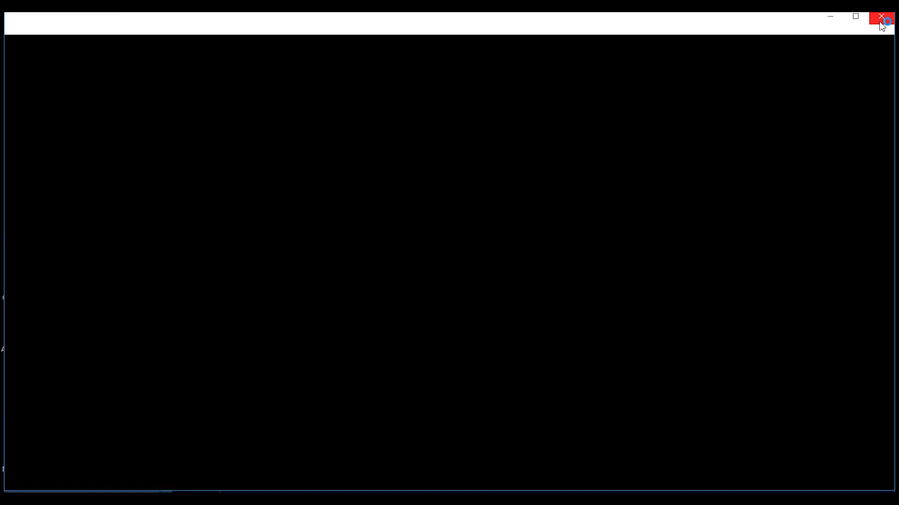
pyautogui.moveTo(418, 348); pyautogui.dragTo(397, 322)
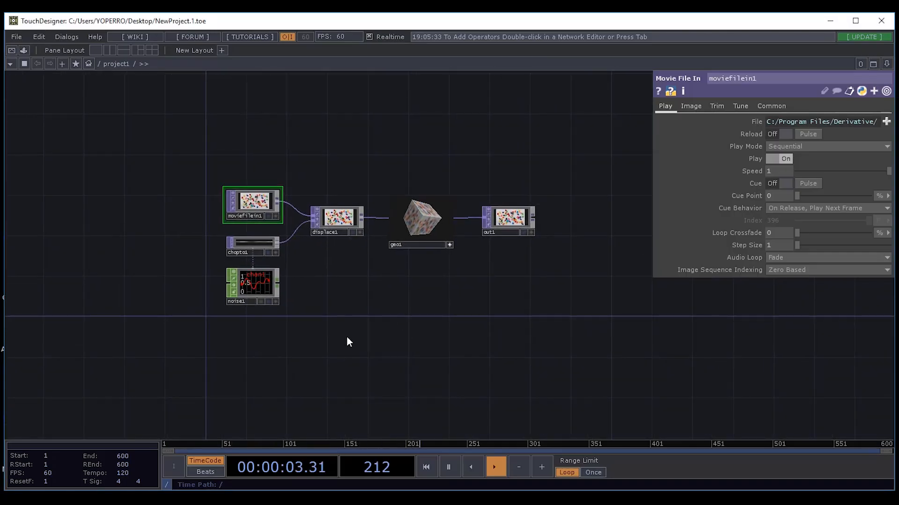
pyautogui.scroll(3, 380, 335)
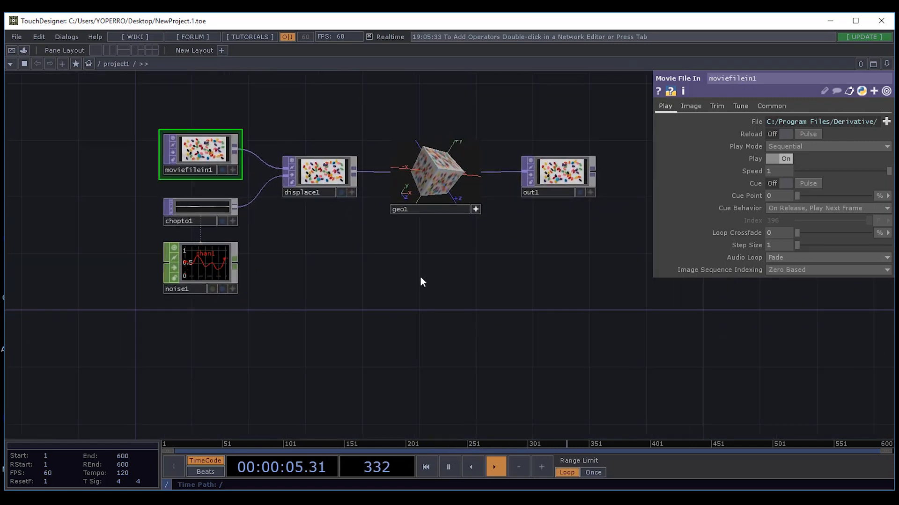
pyautogui.moveTo(425, 254); pyautogui.dragTo(406, 299)
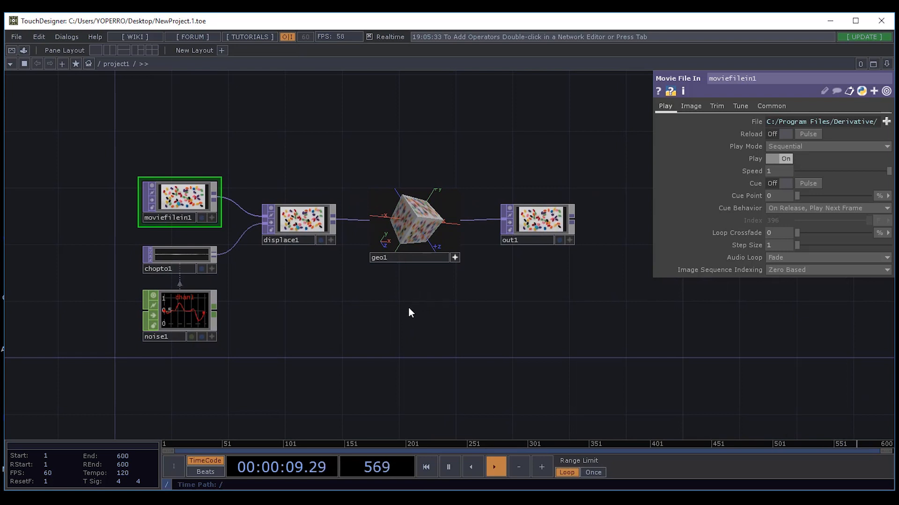
pyautogui.moveTo(414, 318); pyautogui.dragTo(454, 307)
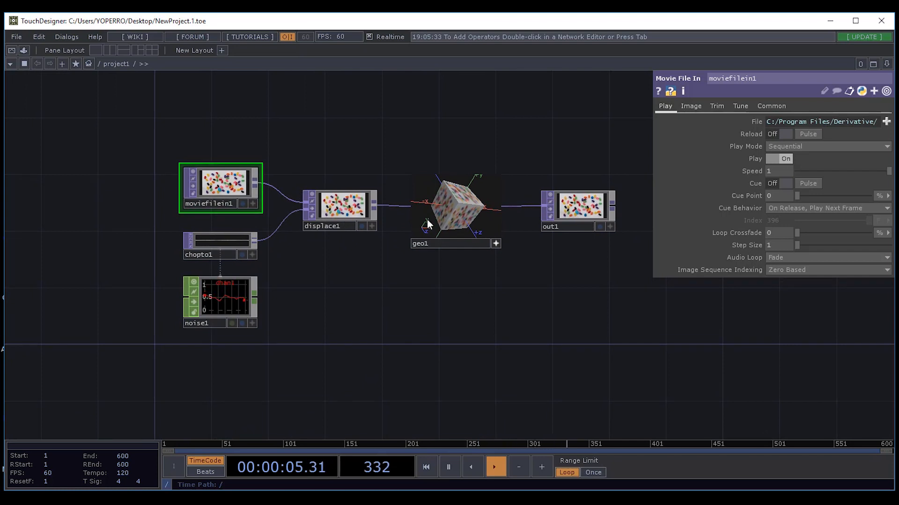
pyautogui.moveTo(392, 317); pyautogui.dragTo(397, 349)
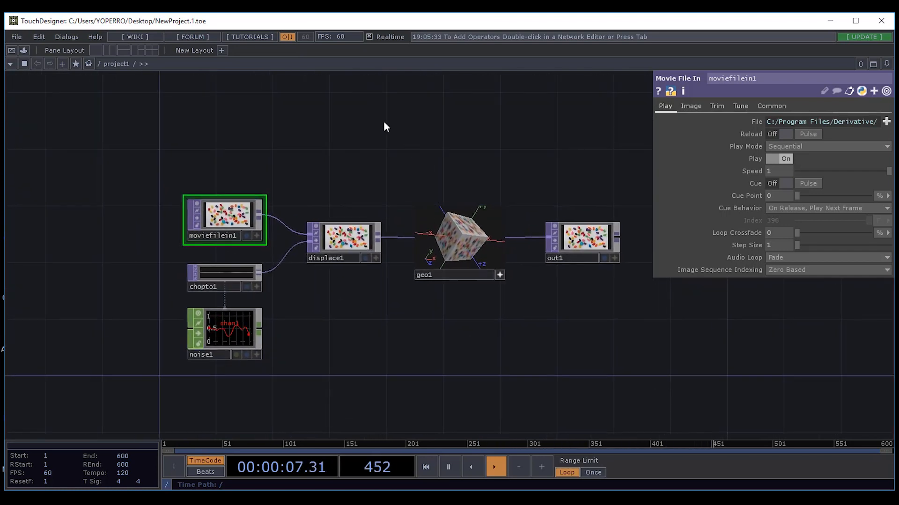
pyautogui.moveTo(465, 336); pyautogui.dragTo(468, 311)
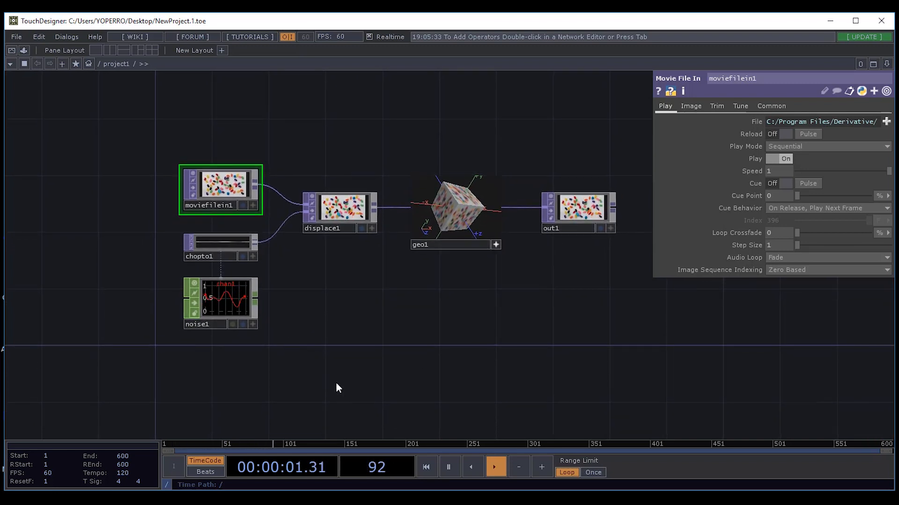
pyautogui.moveTo(361, 319); pyautogui.dragTo(391, 319)
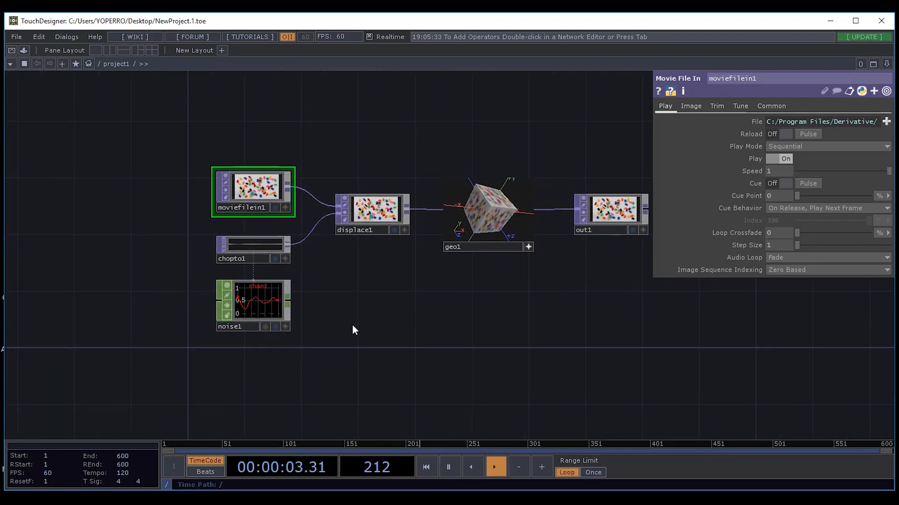
# Open the OP Create Dialog, view the COMP, TOP, CHOP, SOP, MAT and DAT operator families, and close it without adding an operator.
pyautogui.doubleClick(122, 158)
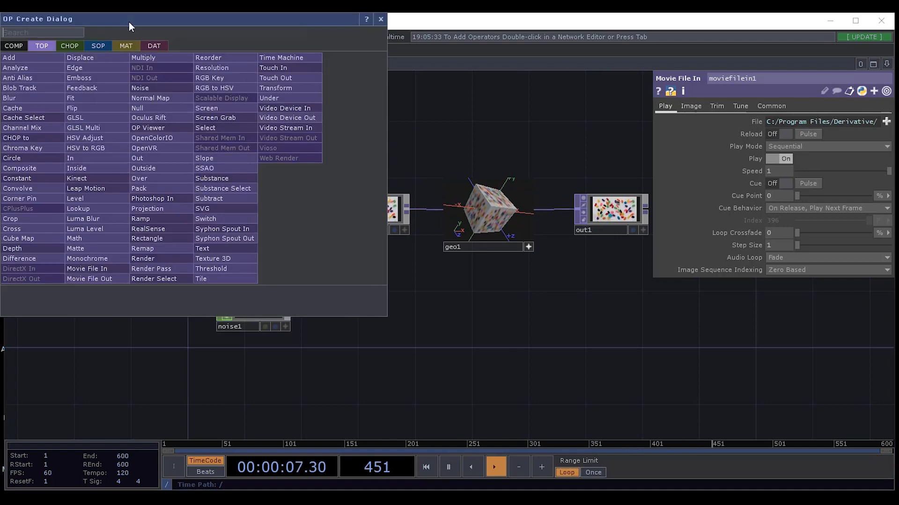
pyautogui.moveTo(128, 21); pyautogui.dragTo(340, 89)
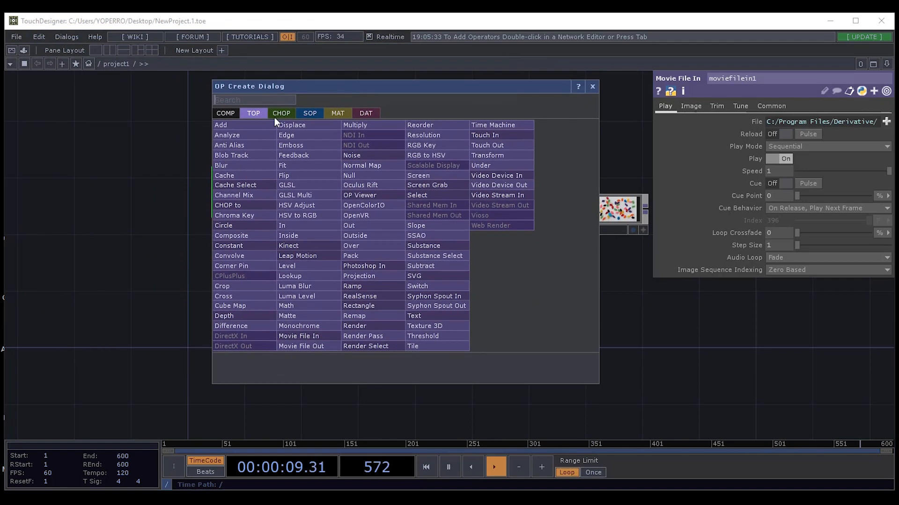
pyautogui.click(232, 113)
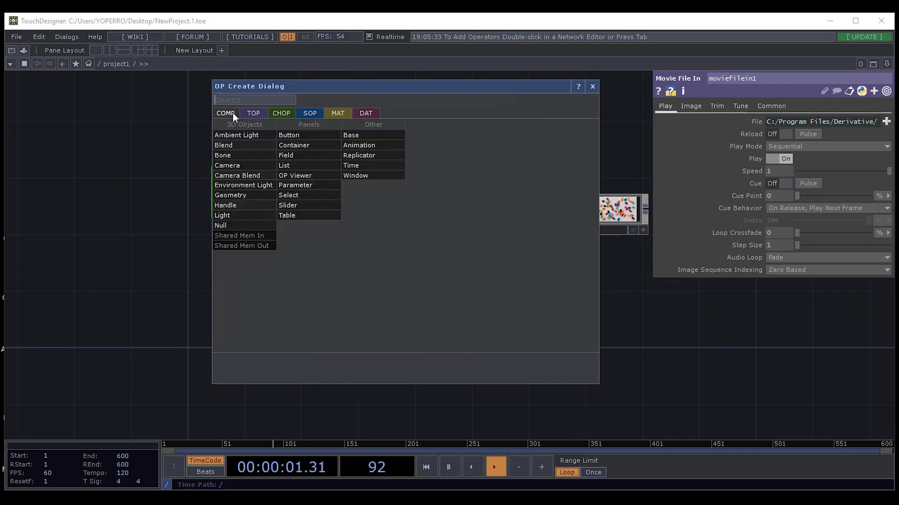
pyautogui.click(252, 116)
pyautogui.click(275, 115)
pyautogui.click(303, 115)
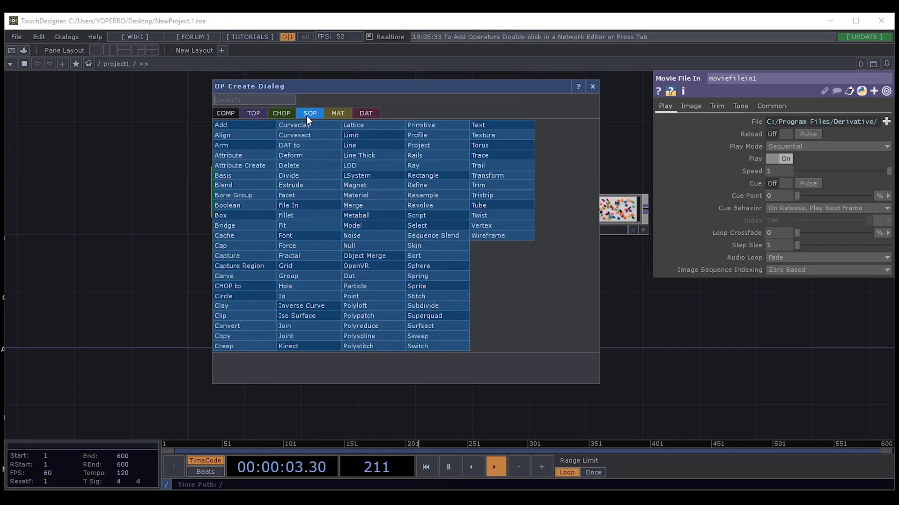
pyautogui.click(336, 115)
pyautogui.click(366, 114)
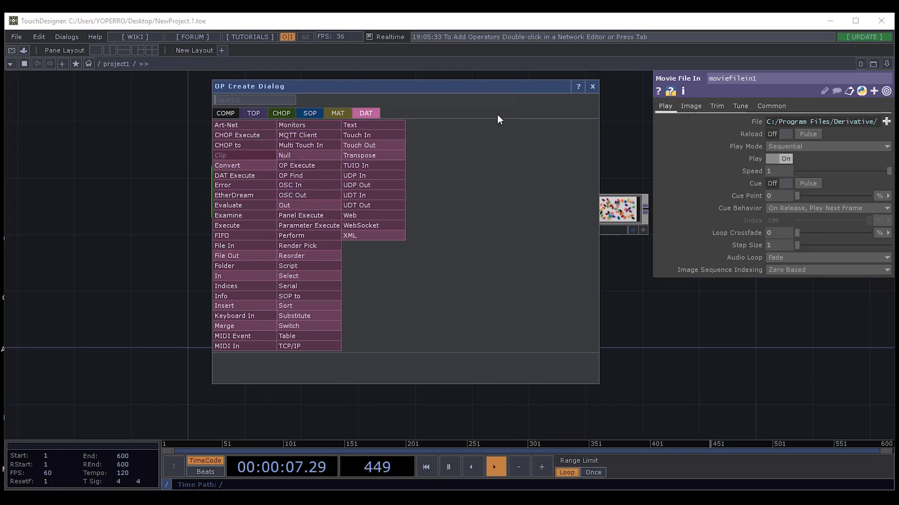
pyautogui.click(592, 87)
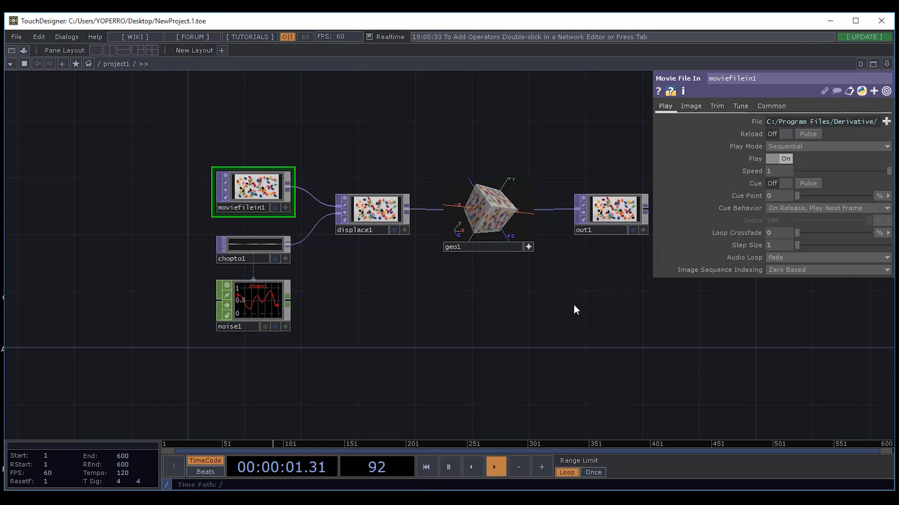
# Open the OP Create Dialog over the network and look over the COMP family's 3D Objects, Panels and Other components.
pyautogui.moveTo(574, 304); pyautogui.dragTo(456, 339)
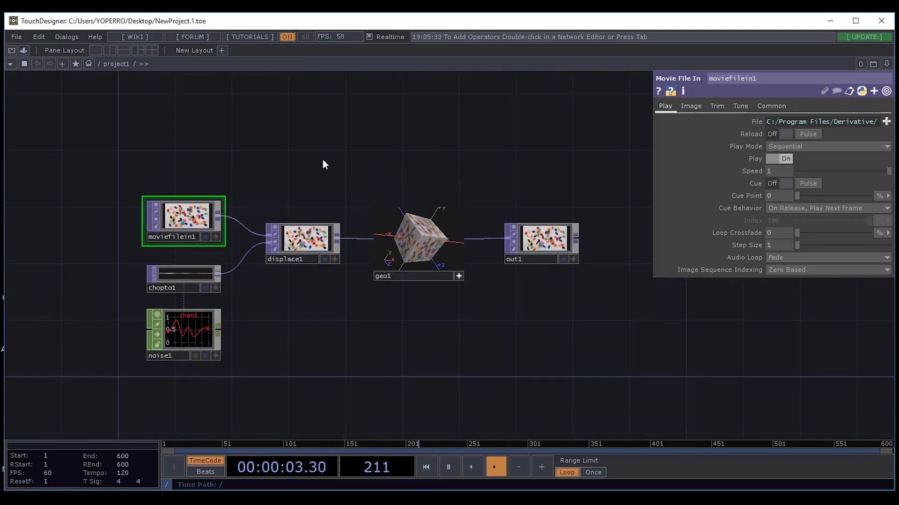
pyautogui.moveTo(254, 116); pyautogui.dragTo(410, 90)
pyautogui.moveTo(218, 239); pyautogui.dragTo(161, 340)
pyautogui.moveTo(391, 163); pyautogui.dragTo(482, 139)
pyautogui.press('Tab')
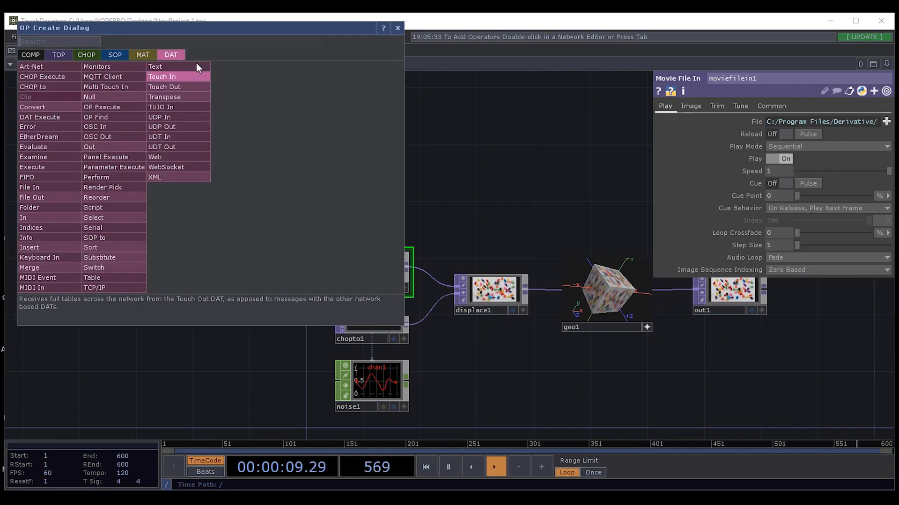
pyautogui.moveTo(211, 33); pyautogui.dragTo(359, 88)
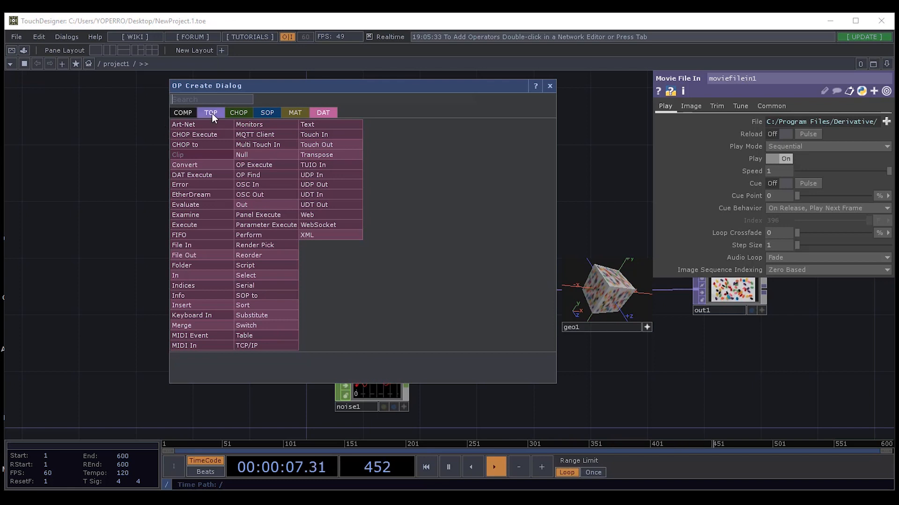
pyautogui.click(186, 114)
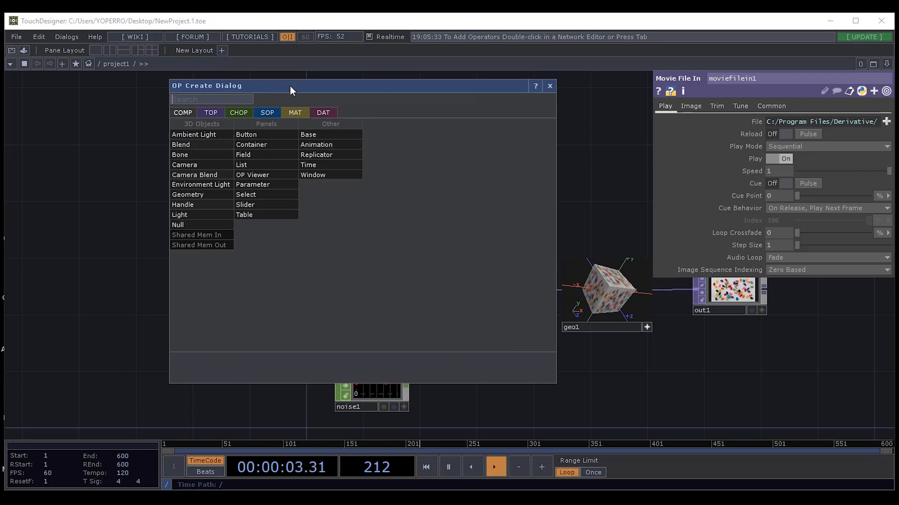
pyautogui.moveTo(290, 85); pyautogui.dragTo(215, 100)
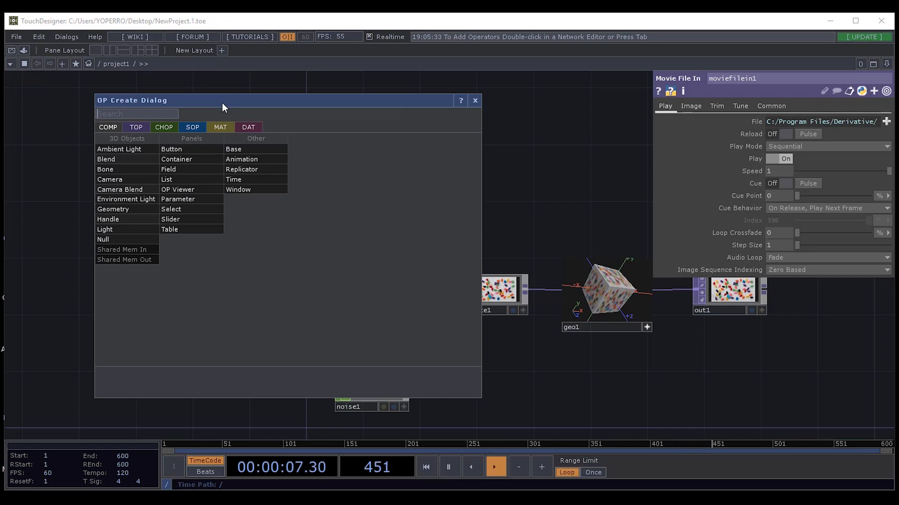
pyautogui.moveTo(222, 107); pyautogui.dragTo(156, 95)
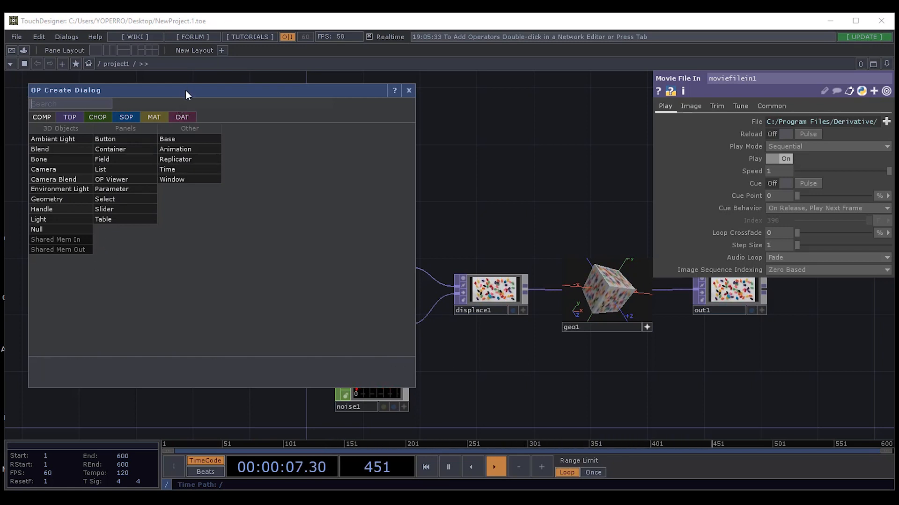
pyautogui.moveTo(186, 91); pyautogui.dragTo(221, 101)
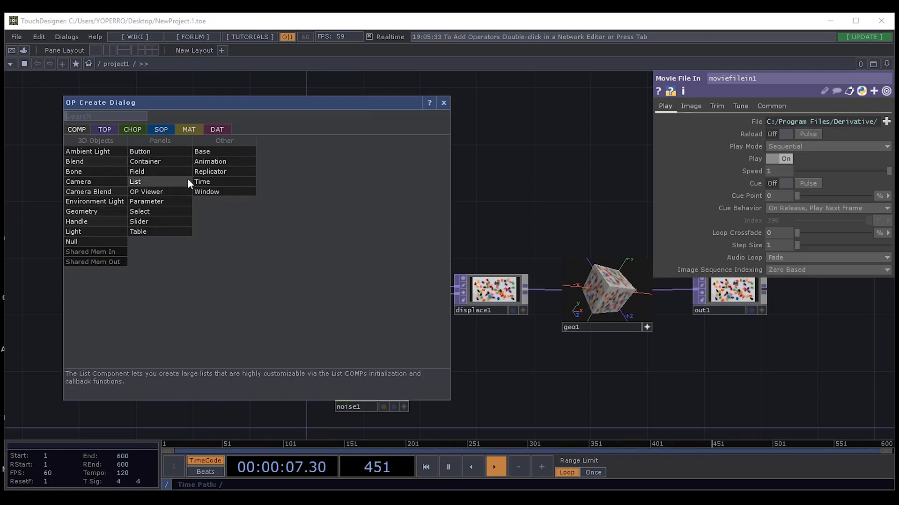
# View the TOP family's operators and compare them with the MAT family in the OP Create Dialog.
pyautogui.click(103, 131)
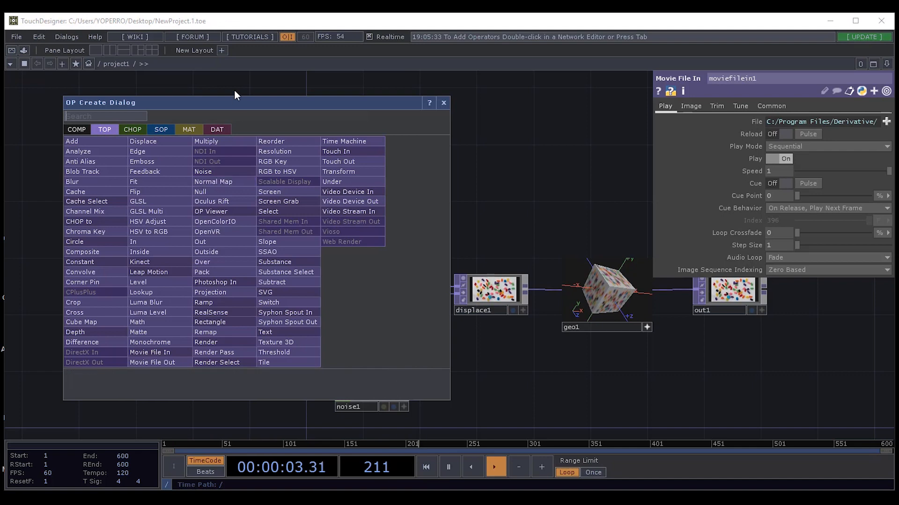
pyautogui.moveTo(222, 105); pyautogui.dragTo(284, 103)
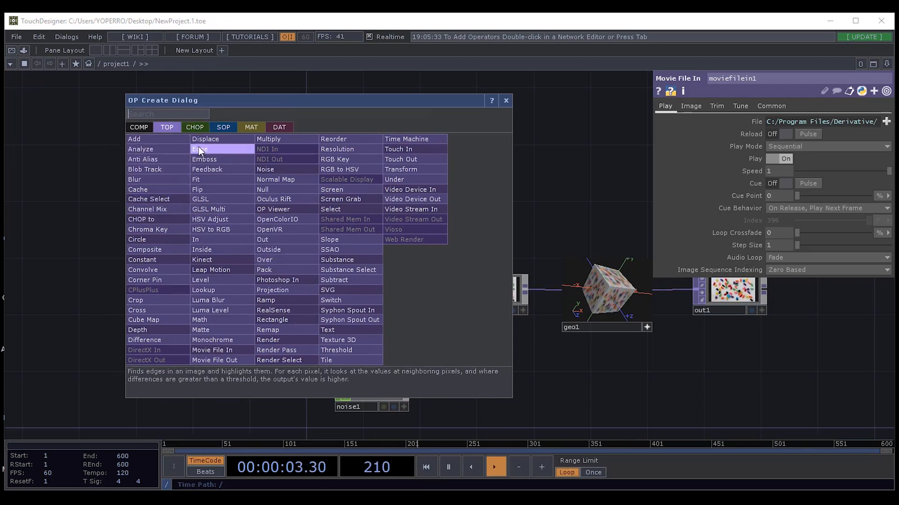
pyautogui.moveTo(263, 129)
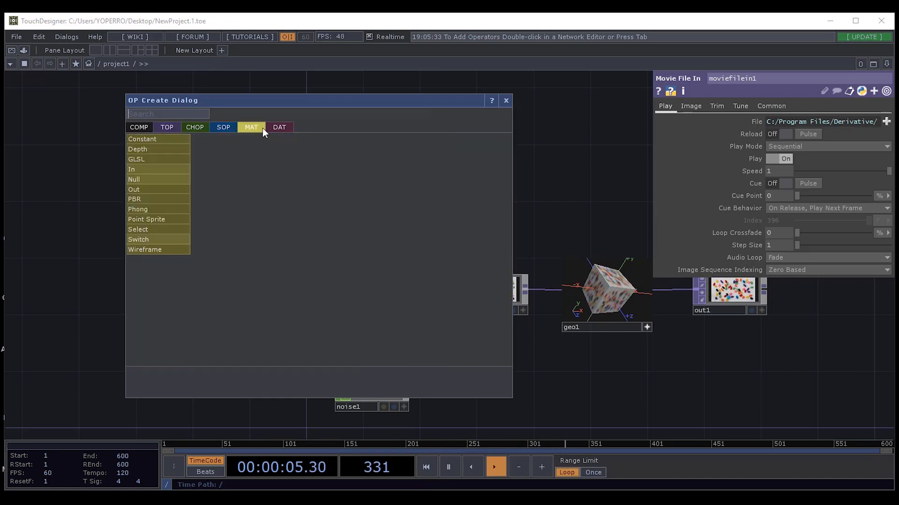
# Add a Displace TOP in the empty network area above and to the left of moviefilein1.
pyautogui.moveTo(164, 131)
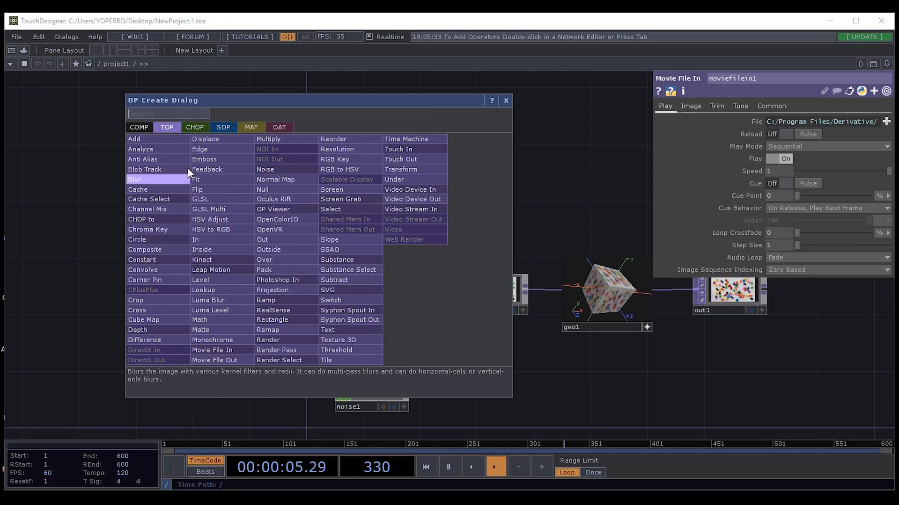
pyautogui.click(218, 142)
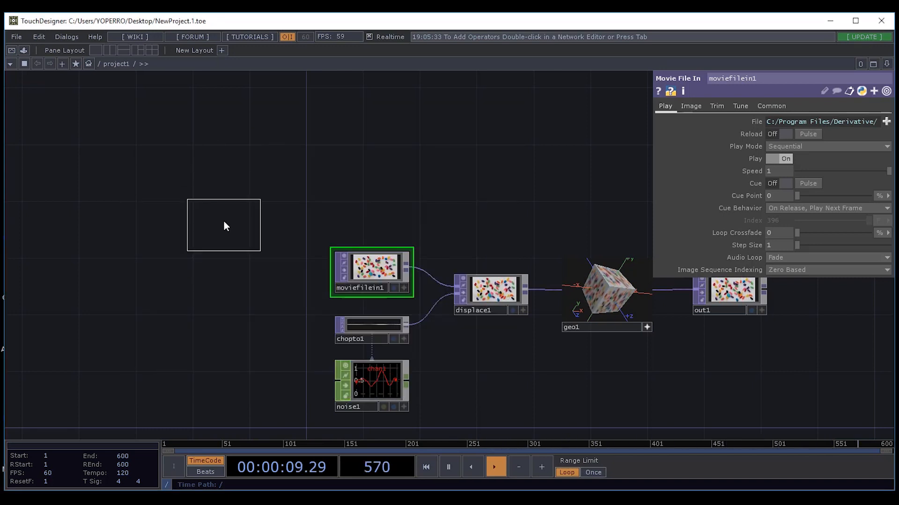
pyautogui.click(217, 221)
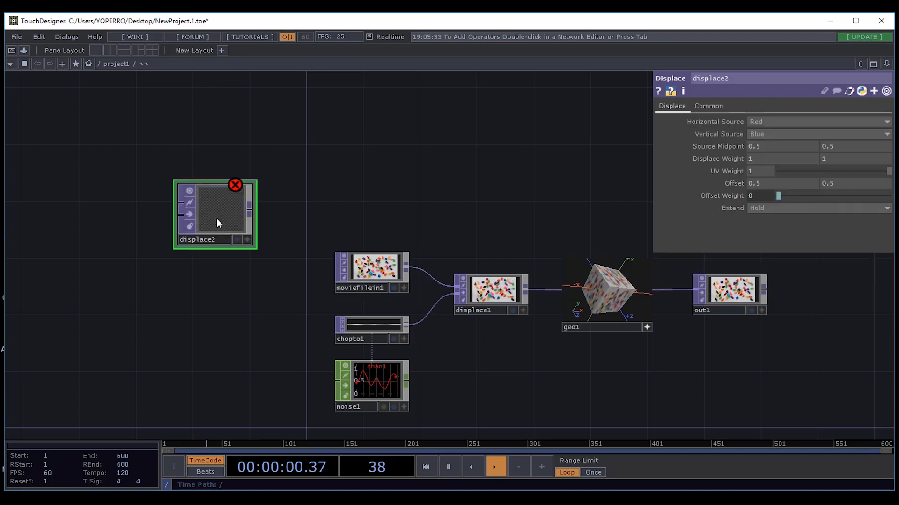
# Add a Movie File In TOP and place it directly beneath the new displace2 operator.
pyautogui.doubleClick(298, 164)
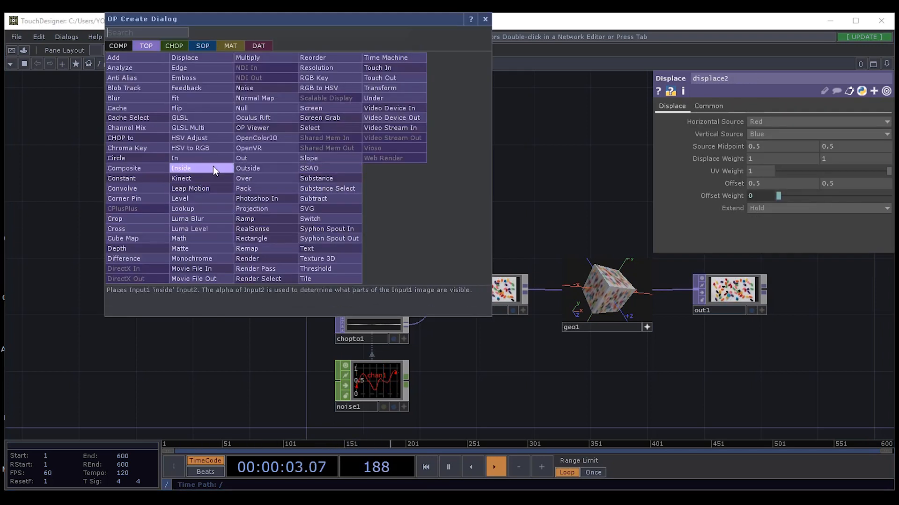
pyautogui.click(189, 270)
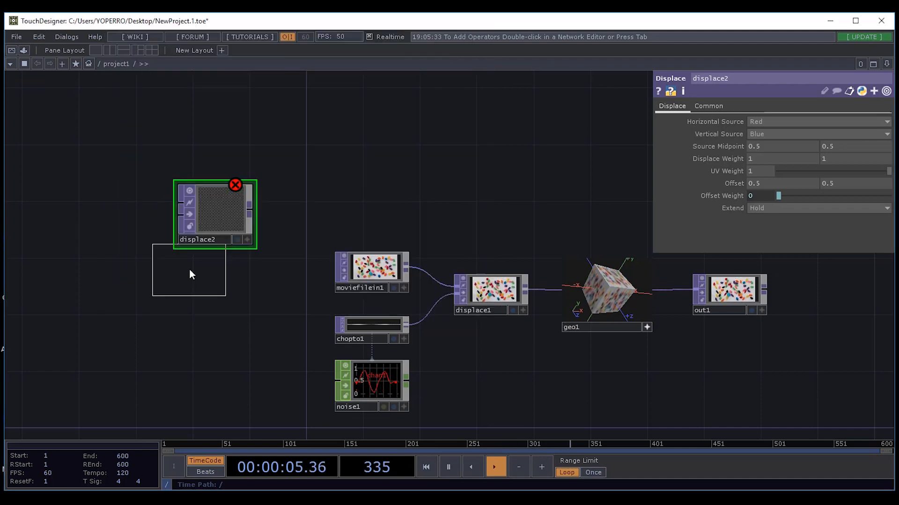
pyautogui.click(226, 294)
pyautogui.moveTo(310, 183); pyautogui.dragTo(437, 201)
pyautogui.scroll(4, 288, 307)
pyautogui.moveTo(328, 262); pyautogui.dragTo(299, 237)
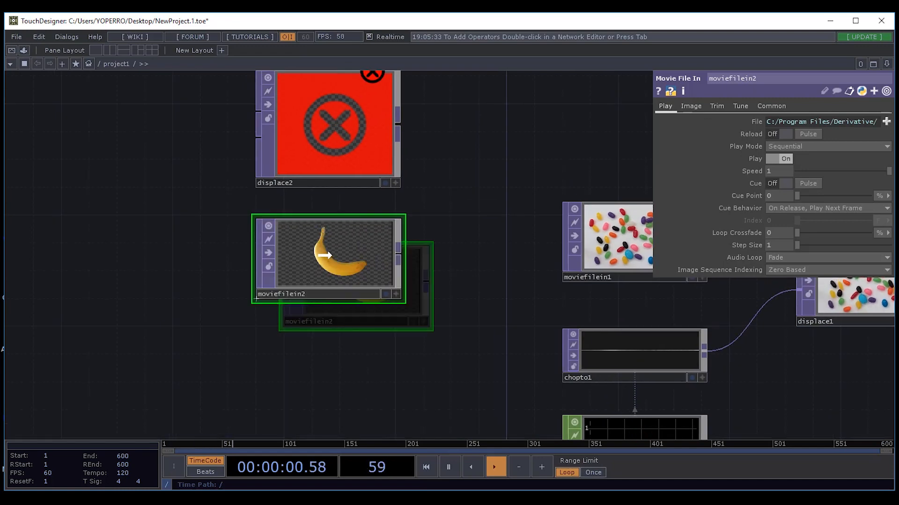
# Rearrange the two new operators so that moviefilein2 sits above displace2, slightly offset to its left.
pyautogui.moveTo(442, 142); pyautogui.dragTo(443, 185)
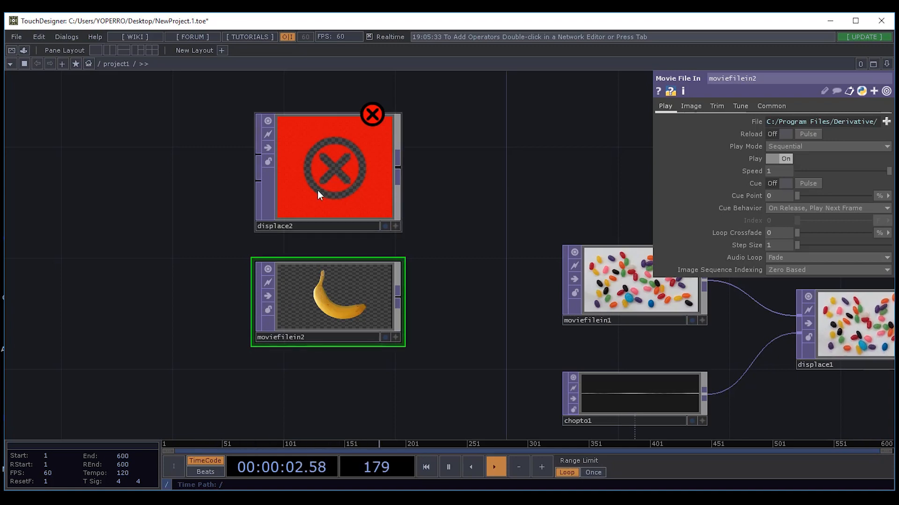
pyautogui.moveTo(458, 294); pyautogui.dragTo(405, 253)
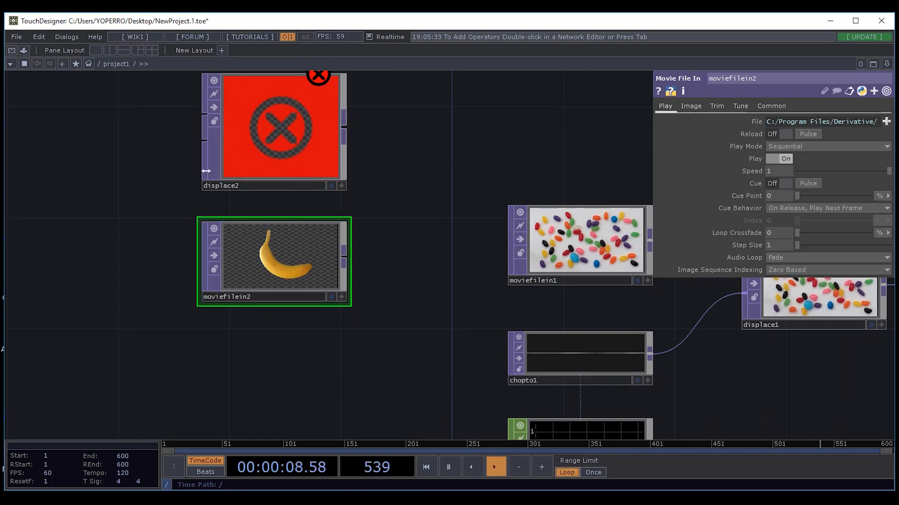
pyautogui.moveTo(416, 149); pyautogui.dragTo(413, 176)
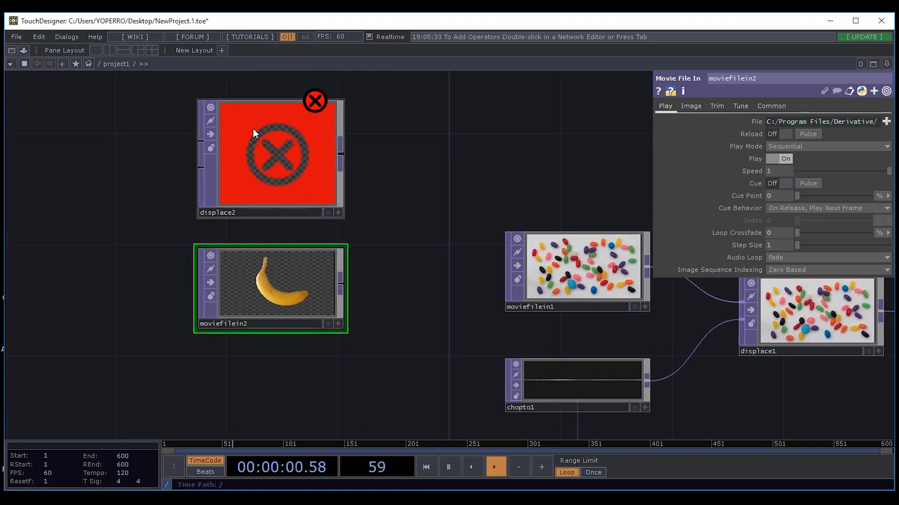
pyautogui.moveTo(404, 216); pyautogui.dragTo(401, 156)
pyautogui.moveTo(274, 117); pyautogui.dragTo(257, 345)
pyautogui.moveTo(382, 267); pyautogui.dragTo(383, 220)
pyautogui.moveTo(260, 177); pyautogui.dragTo(267, 150)
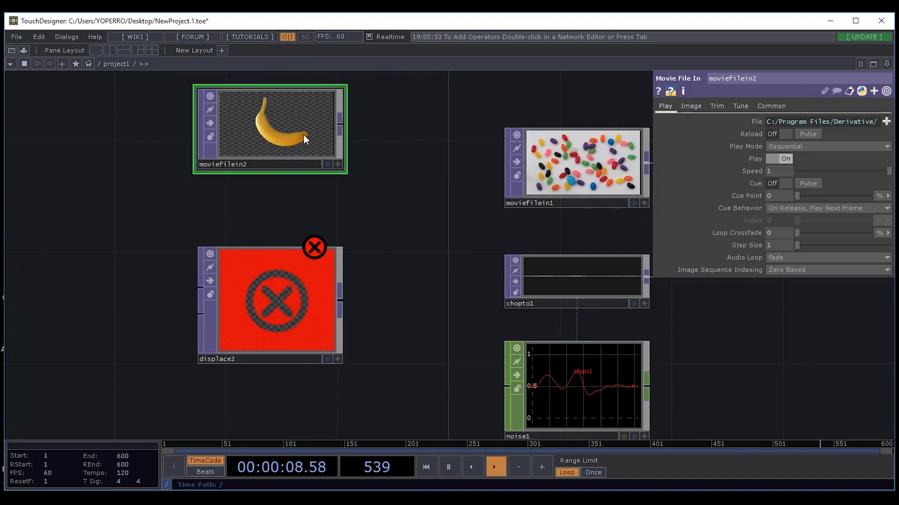
pyautogui.moveTo(287, 128); pyautogui.dragTo(243, 144)
# Examine the wires from moviefilein1 and chopto1 into displace1 and on to geo1, and view the whole network.
pyautogui.moveTo(389, 178); pyautogui.dragTo(161, 184)
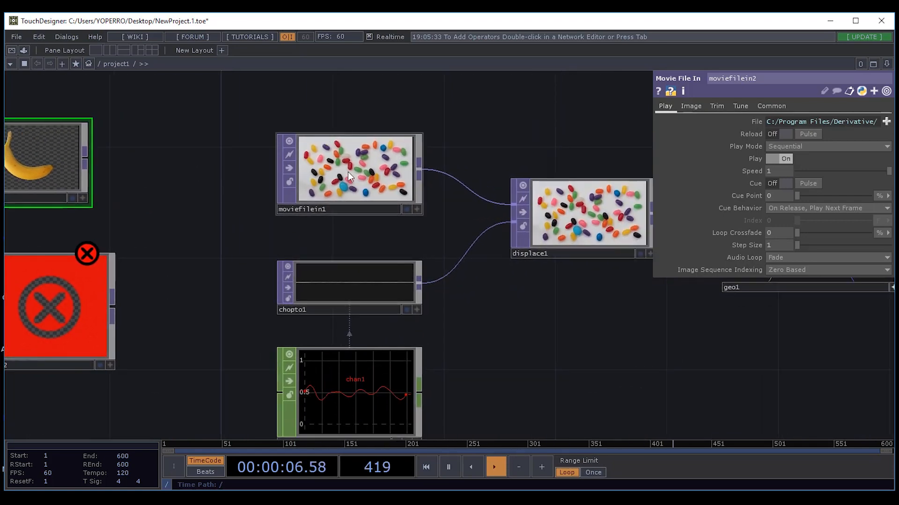
pyautogui.moveTo(509, 278); pyautogui.dragTo(405, 246)
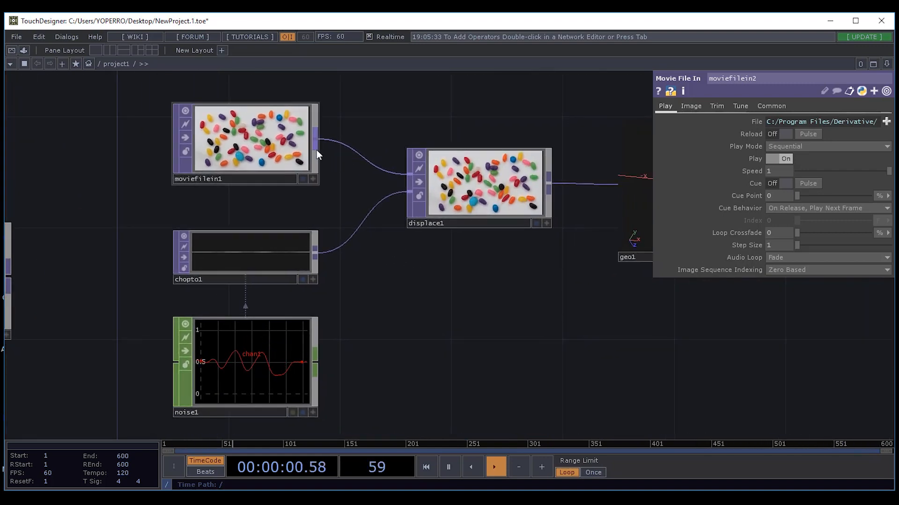
pyautogui.moveTo(317, 149); pyautogui.dragTo(409, 172)
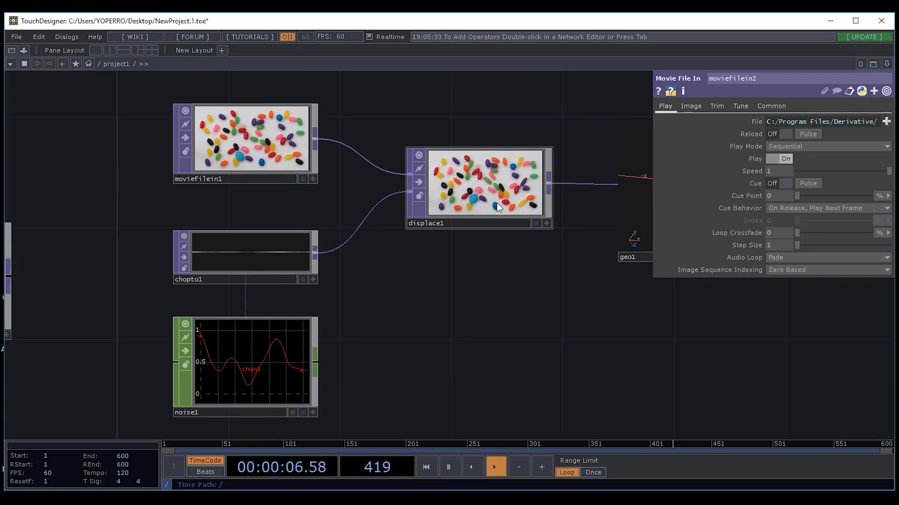
pyautogui.moveTo(470, 280); pyautogui.dragTo(355, 252)
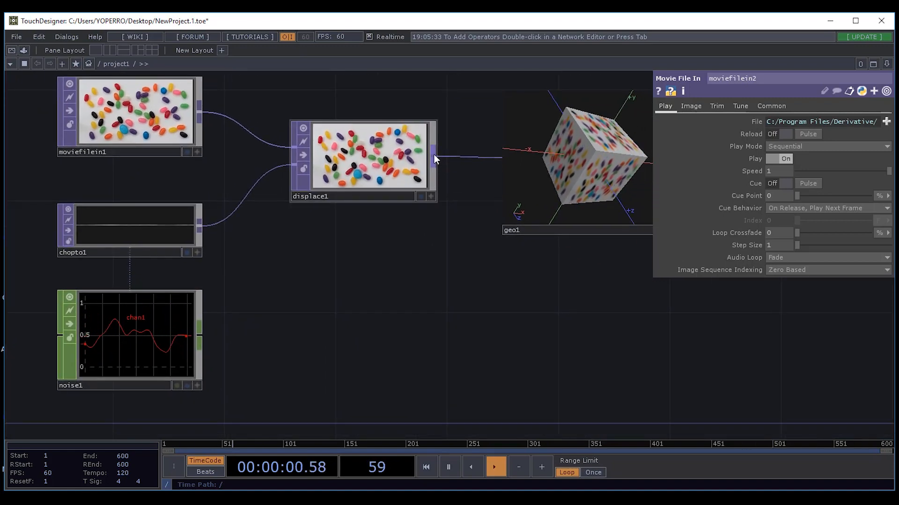
pyautogui.press('h')
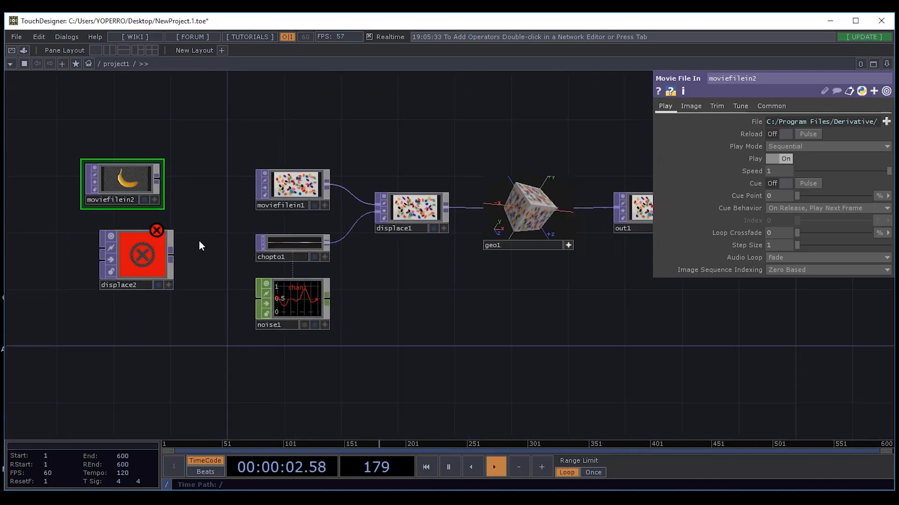
# Align the displace2 operator vertically under moviefilein2.
pyautogui.moveTo(198, 242); pyautogui.dragTo(324, 242)
pyautogui.scroll(5, 278, 268)
pyautogui.moveTo(475, 220); pyautogui.dragTo(612, 279)
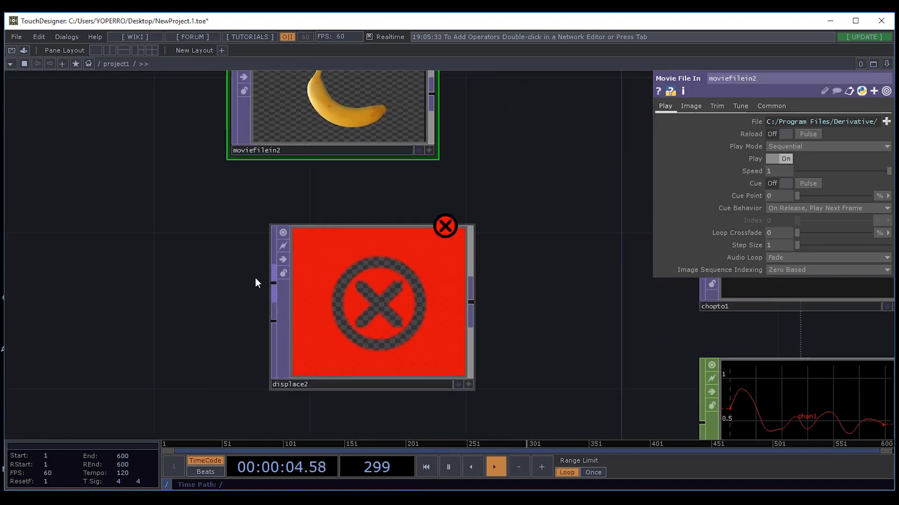
pyautogui.moveTo(356, 284); pyautogui.dragTo(317, 282)
# Compare the input and output connectors of moviefilein2 and displace2 with those of the connected operators.
pyautogui.moveTo(312, 125); pyautogui.dragTo(321, 188)
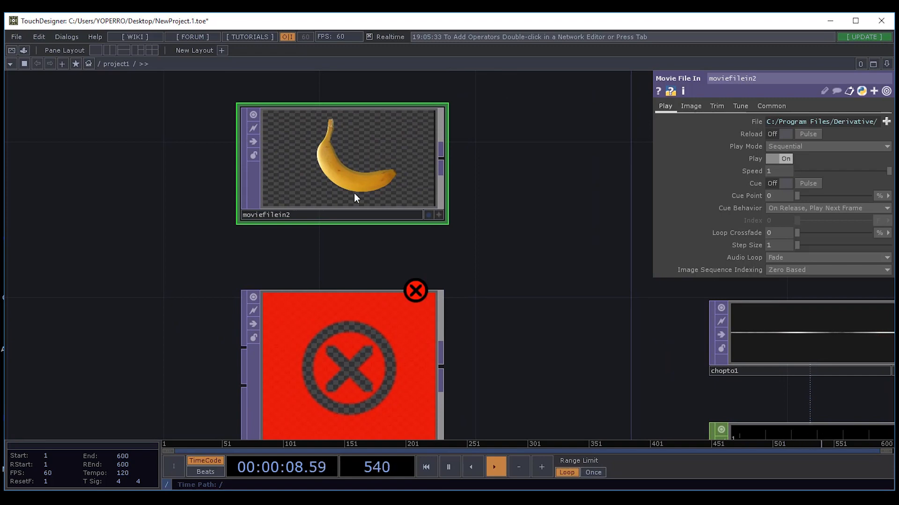
pyautogui.moveTo(493, 195); pyautogui.dragTo(467, 179)
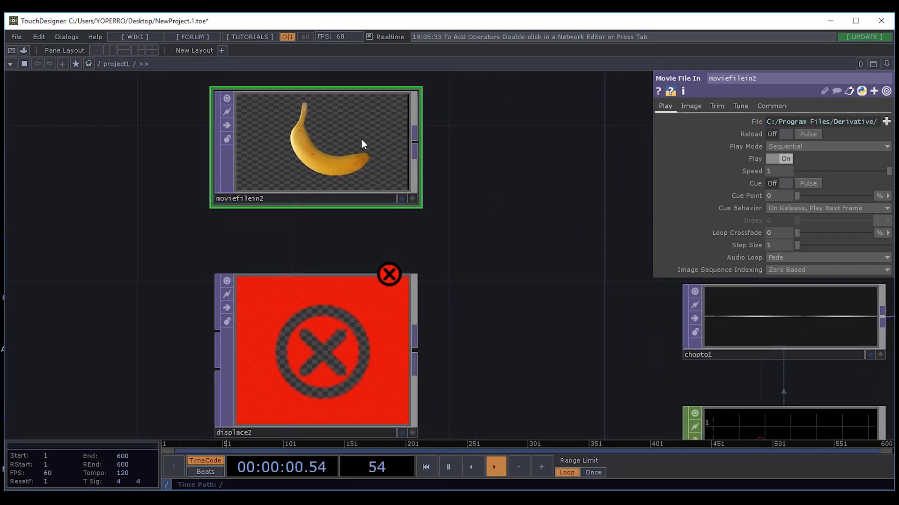
pyautogui.moveTo(495, 277); pyautogui.dragTo(504, 251)
pyautogui.moveTo(459, 196); pyautogui.dragTo(455, 109)
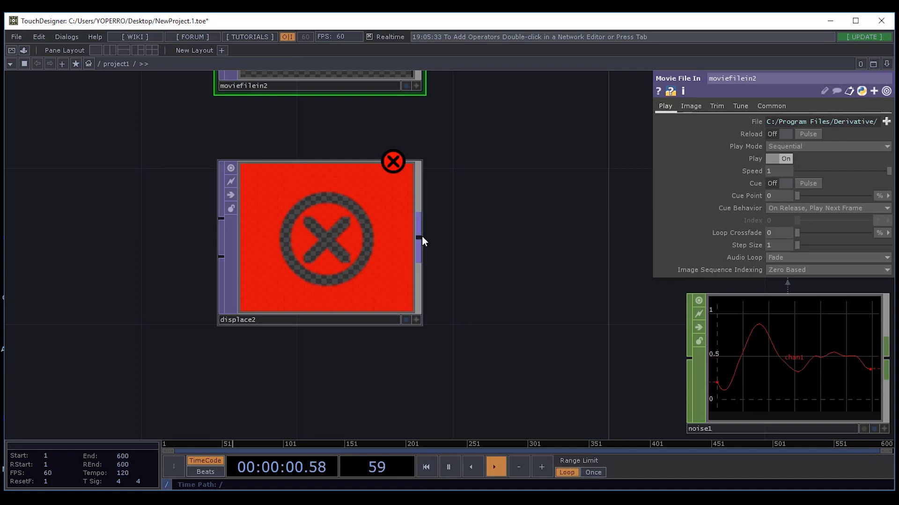
pyautogui.moveTo(535, 260); pyautogui.dragTo(373, 263)
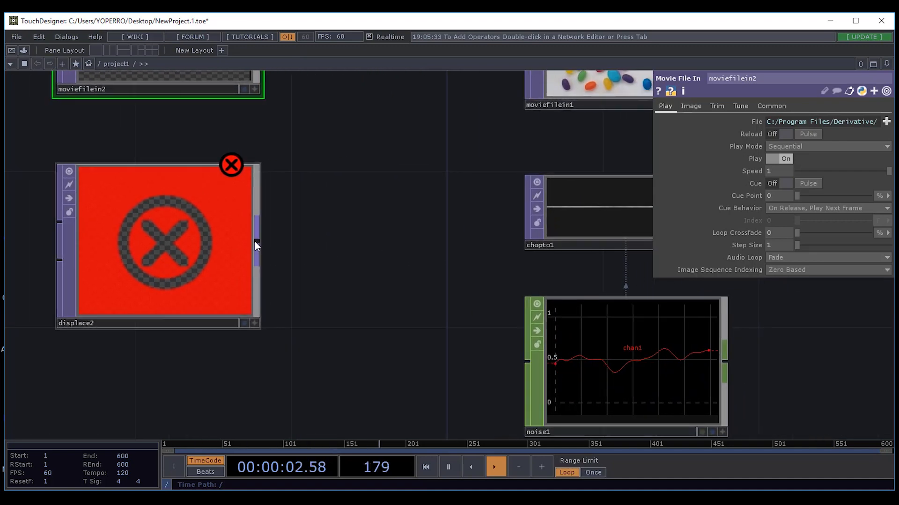
pyautogui.scroll(-5, 293, 251)
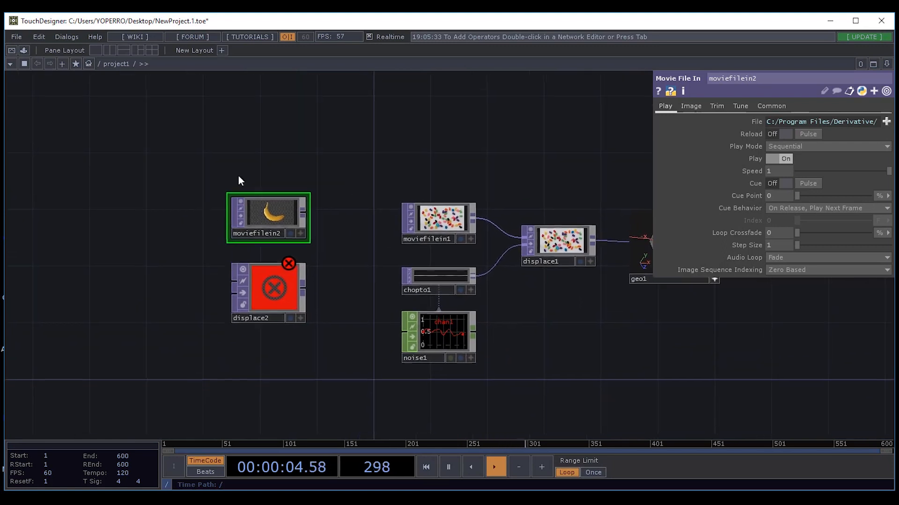
pyautogui.moveTo(237, 176); pyautogui.dragTo(235, 181)
pyautogui.moveTo(382, 231); pyautogui.dragTo(450, 169)
pyautogui.moveTo(425, 204); pyautogui.dragTo(431, 240)
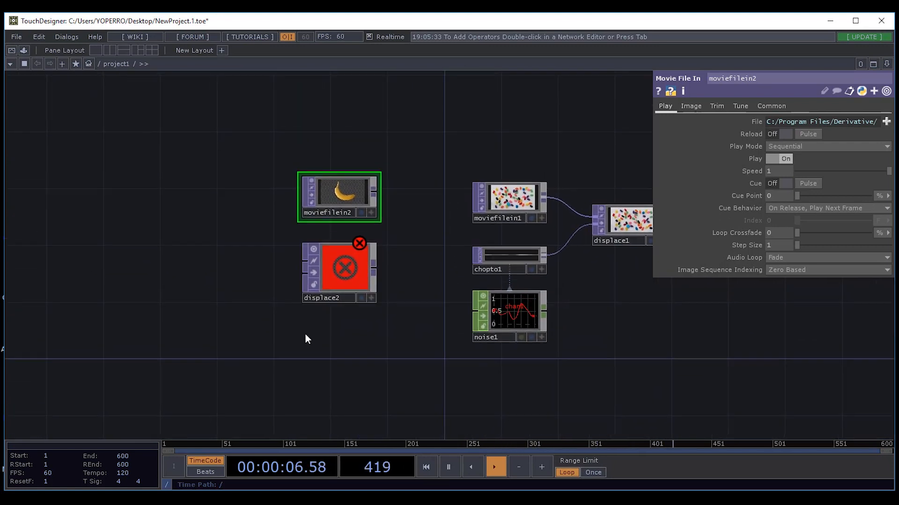
# Delete the moviefilein2 operator, then select displace2 and open and dismiss the OP Create Dialog without adding anything.
pyautogui.click(341, 274)
pyautogui.click(343, 194)
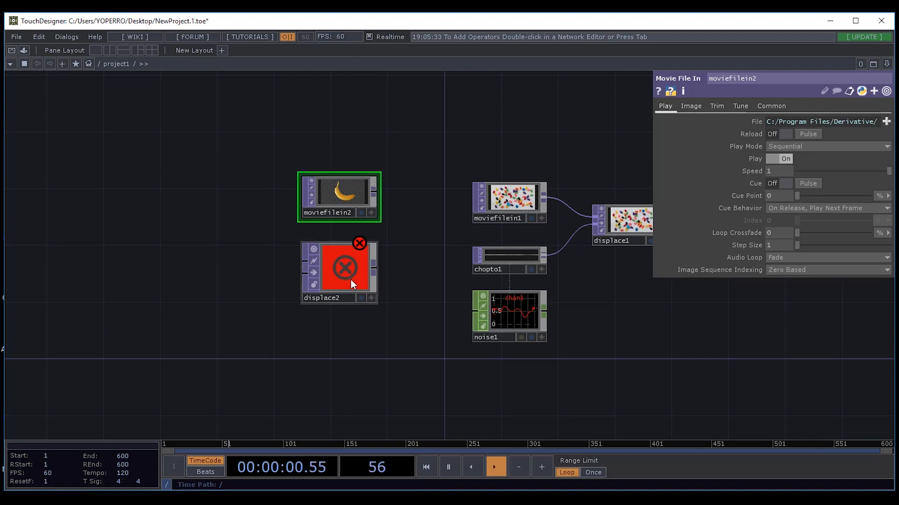
pyautogui.press('Delete')
pyautogui.click(356, 253)
pyautogui.press('Tab')
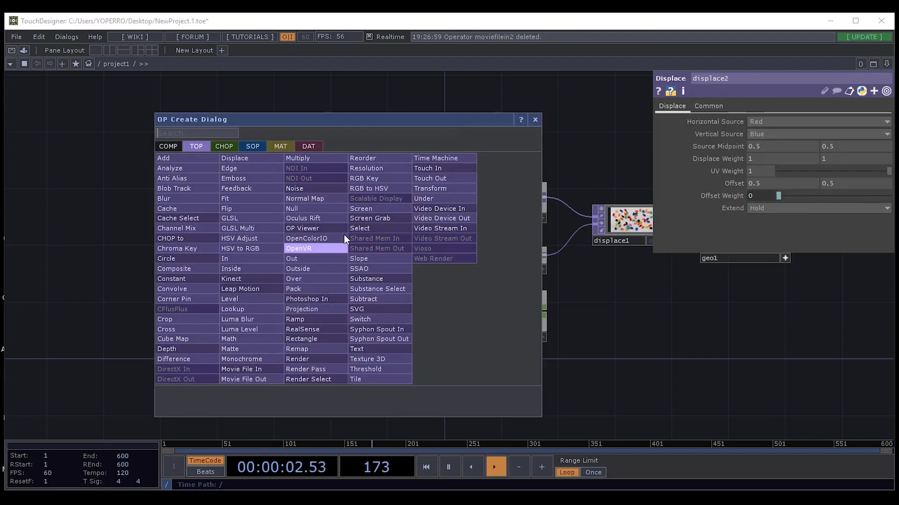
pyautogui.click(322, 99)
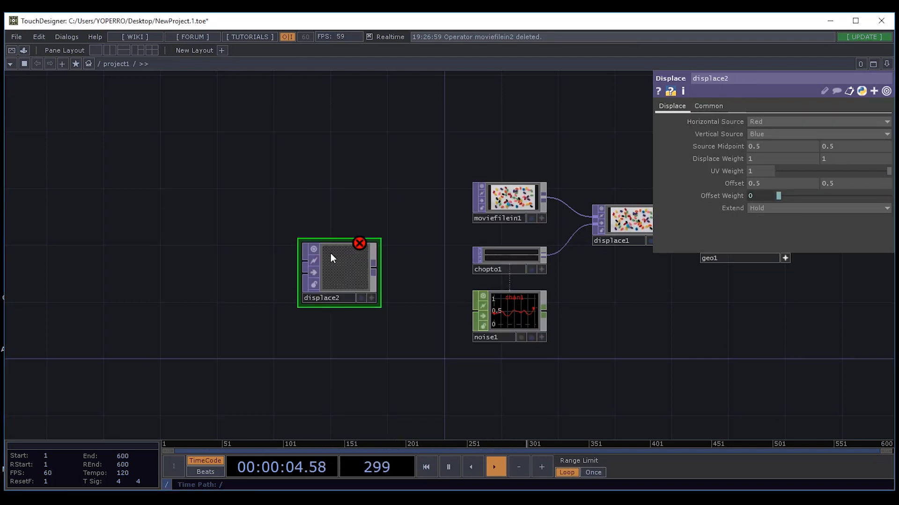
# Delete the displace2 operator and examine the TOP list in the OP Create Dialog.
pyautogui.press('Delete')
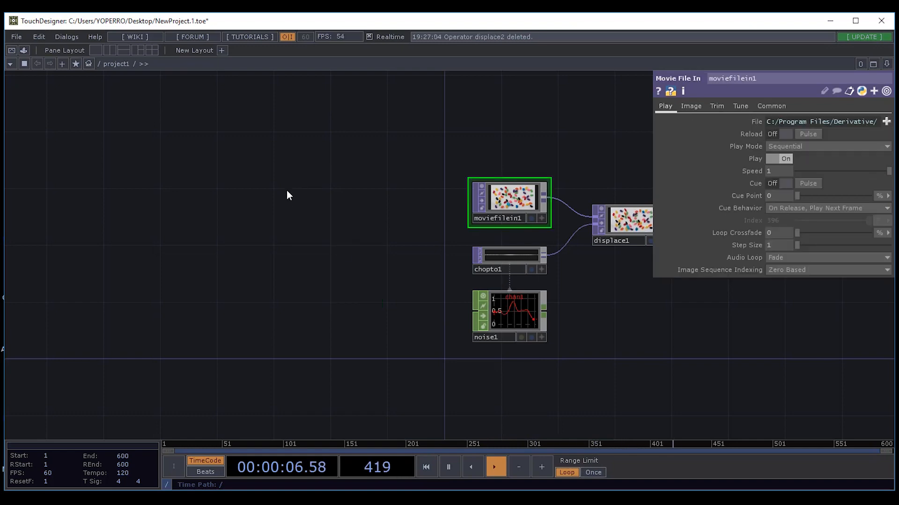
pyautogui.press('Tab')
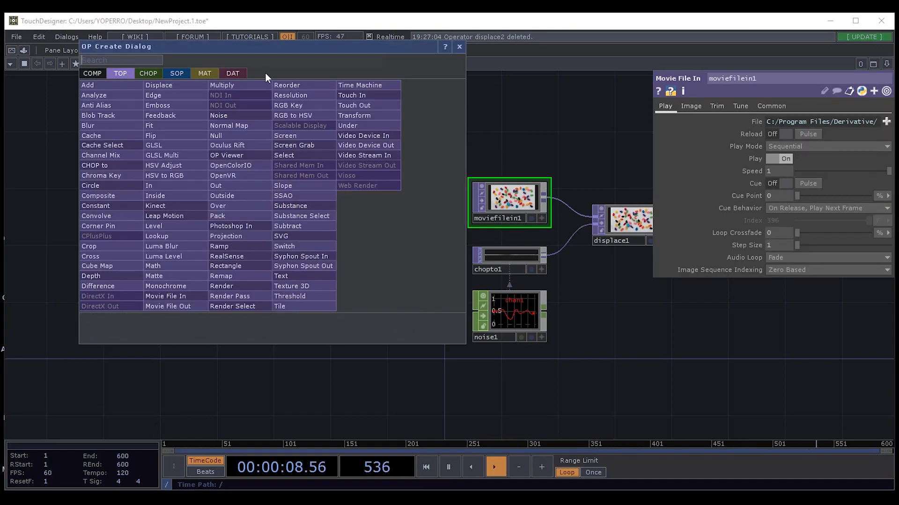
pyautogui.moveTo(264, 45); pyautogui.dragTo(348, 83)
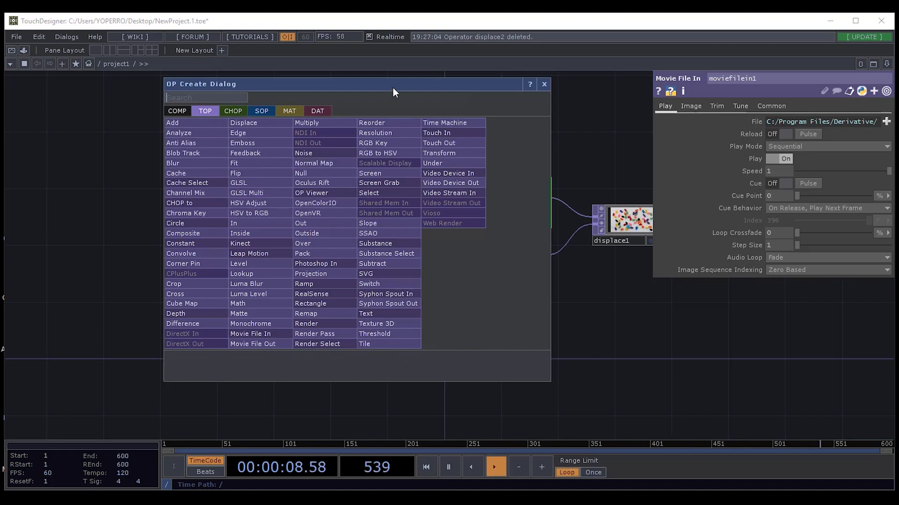
pyautogui.moveTo(392, 88)
pyautogui.mouseDown()
pyautogui.moveTo(331, 110)
pyautogui.moveTo(355, 97)
pyautogui.moveTo(386, 100)
pyautogui.mouseUp()
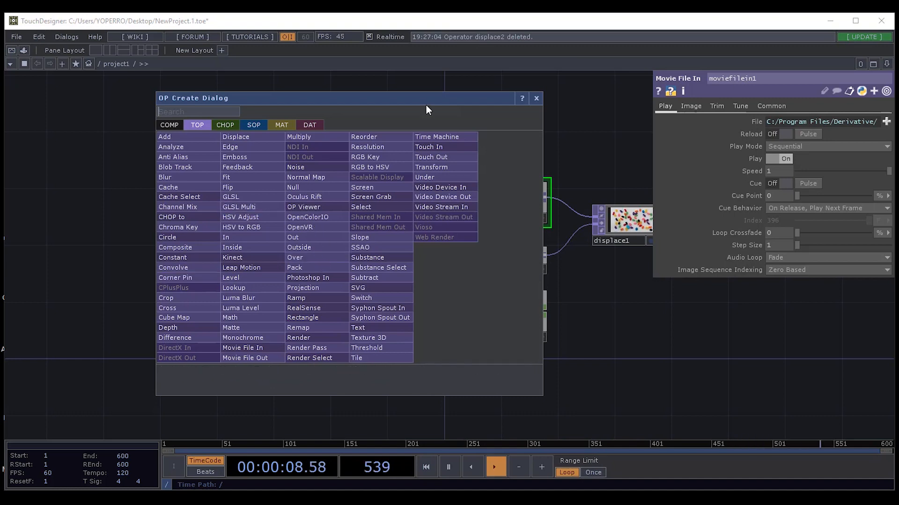
pyautogui.moveTo(426, 105); pyautogui.dragTo(340, 86)
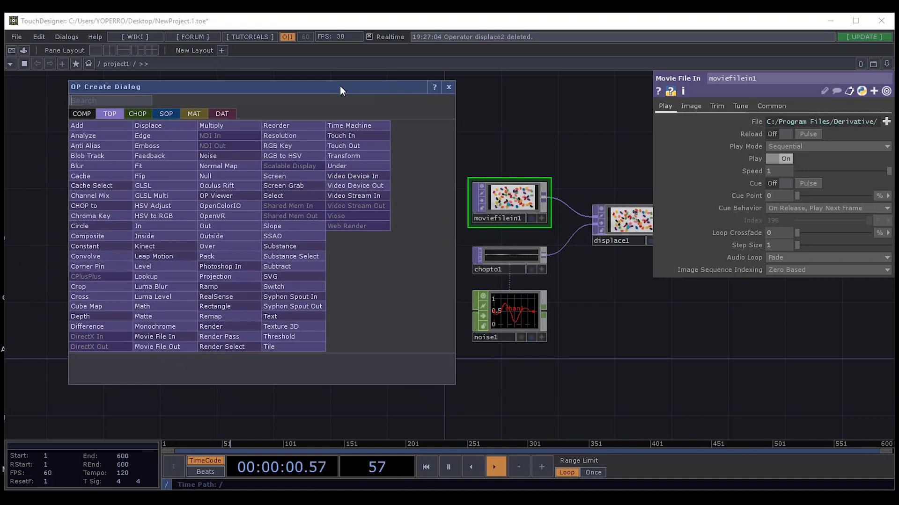
# Add an Audio File In CHOP to the empty network area beside moviefilein1.
pyautogui.click(137, 116)
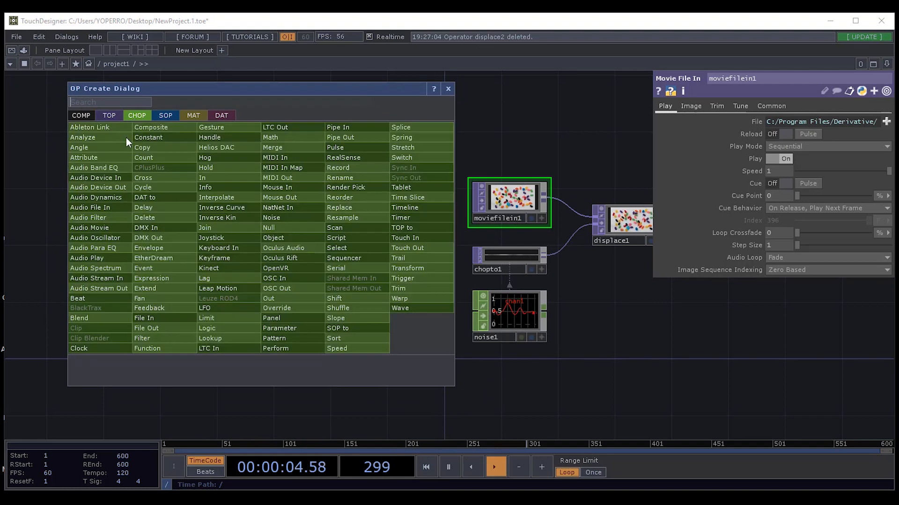
pyautogui.moveTo(188, 86); pyautogui.dragTo(265, 86)
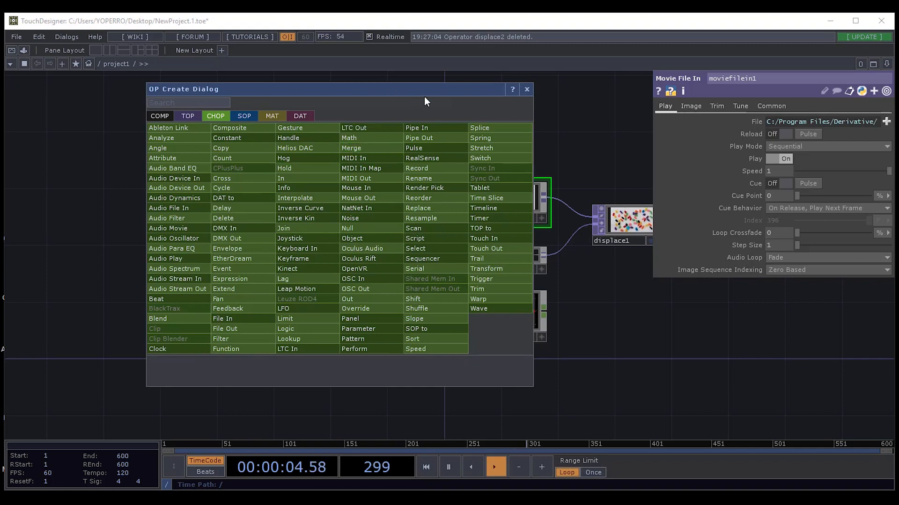
pyautogui.moveTo(417, 87); pyautogui.dragTo(482, 77)
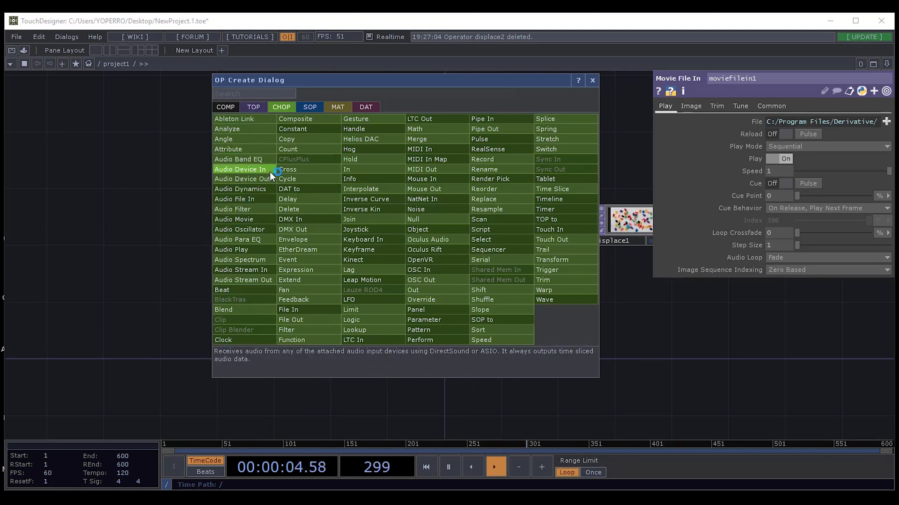
pyautogui.click(244, 200)
pyautogui.click(308, 254)
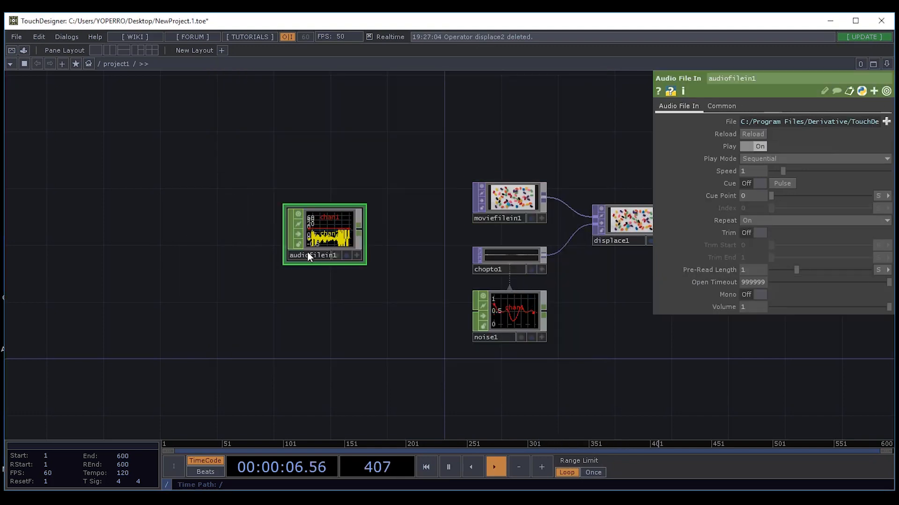
pyautogui.press('Tab')
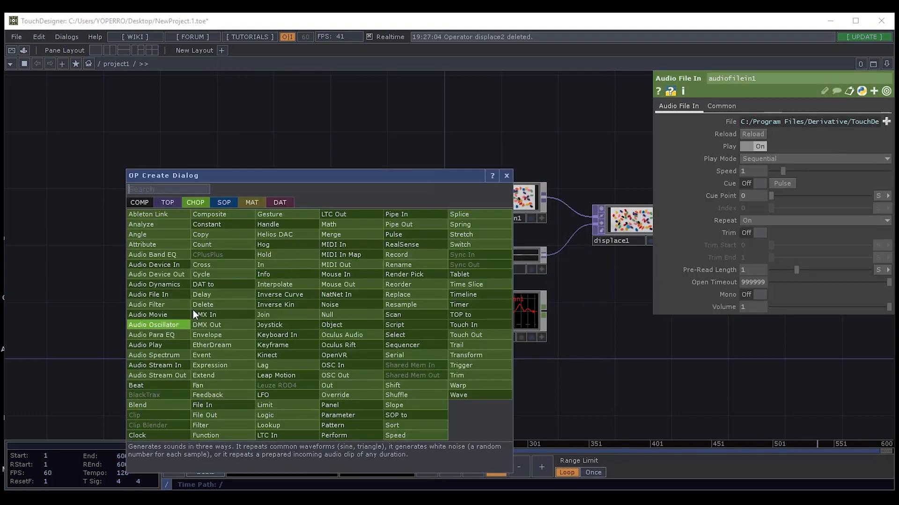
pyautogui.moveTo(256, 176); pyautogui.dragTo(504, 124)
pyautogui.click(281, 308)
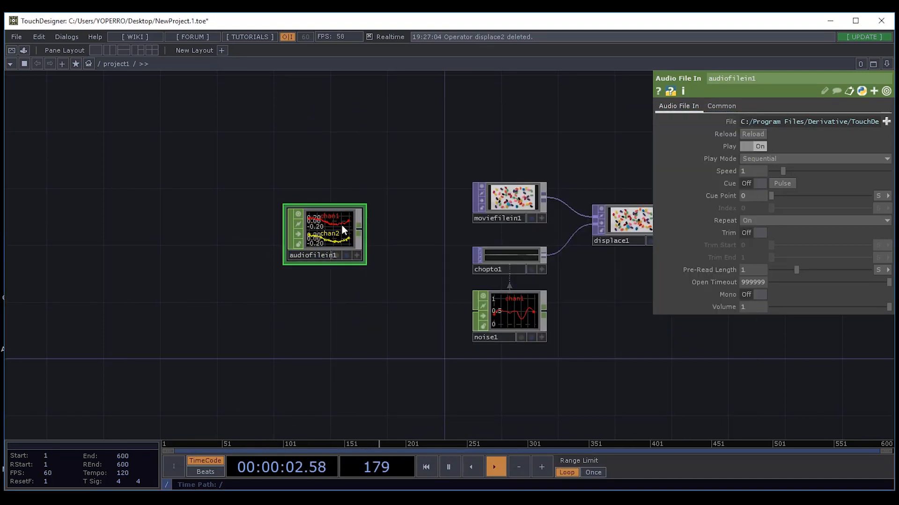
# Add an Analyze CHOP and place it beside audiofilein1, aligned with it horizontally.
pyautogui.press('Tab')
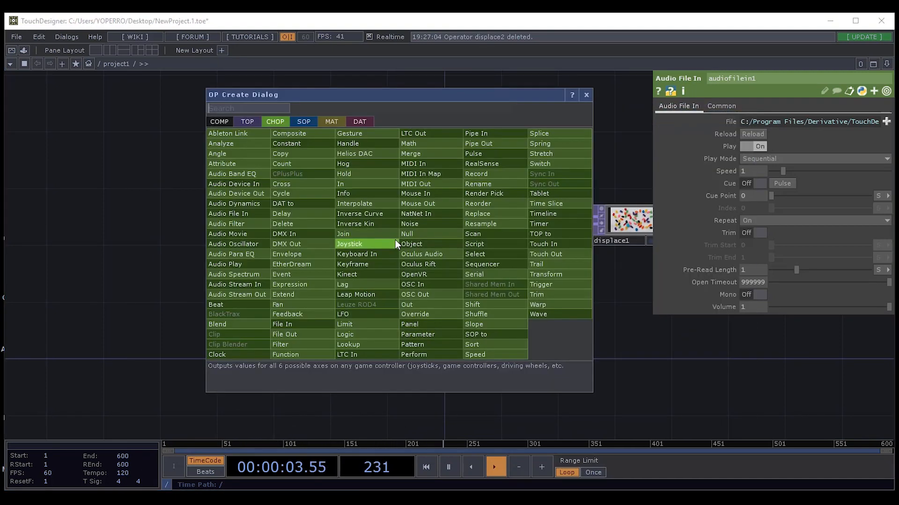
pyautogui.click(239, 147)
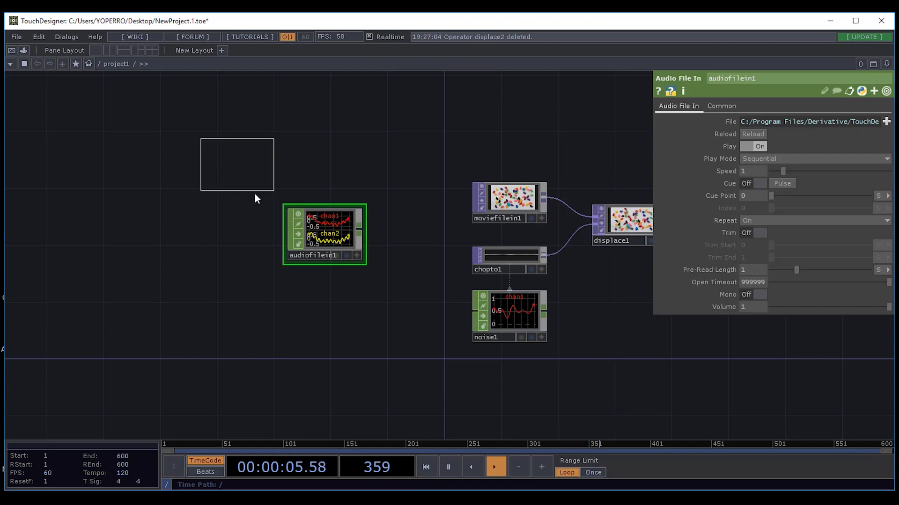
pyautogui.click(346, 206)
pyautogui.moveTo(341, 237); pyautogui.dragTo(241, 226)
pyautogui.scroll(4, 255, 236)
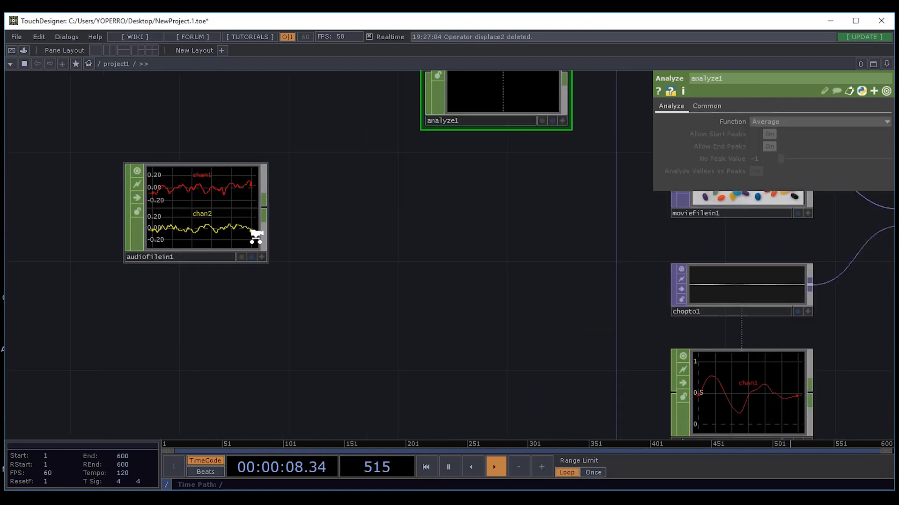
pyautogui.scroll(3, 258, 236)
pyautogui.moveTo(474, 253); pyautogui.dragTo(451, 337)
pyautogui.moveTo(525, 156); pyautogui.dragTo(440, 311)
# Browse the sample audio files available for audiofilein1 and cancel without loading one.
pyautogui.click(193, 302)
pyautogui.moveTo(363, 172); pyautogui.dragTo(441, 141)
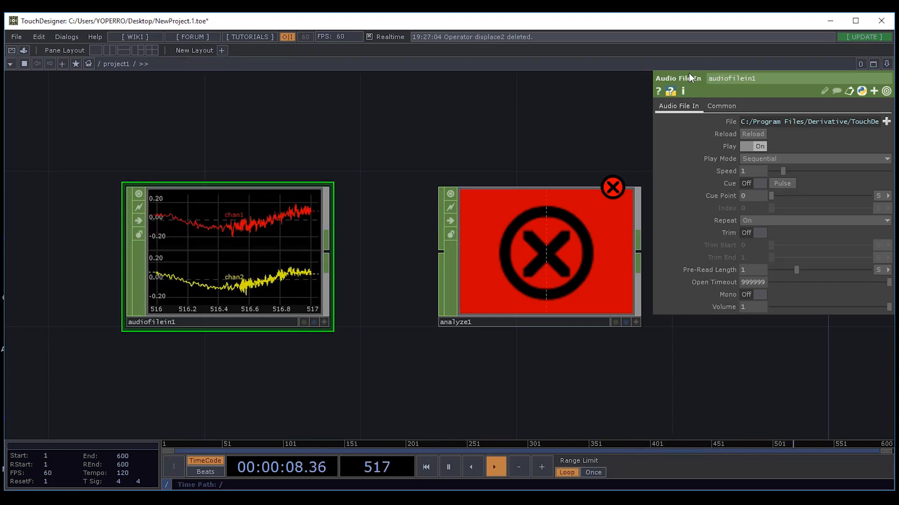
pyautogui.click(886, 122)
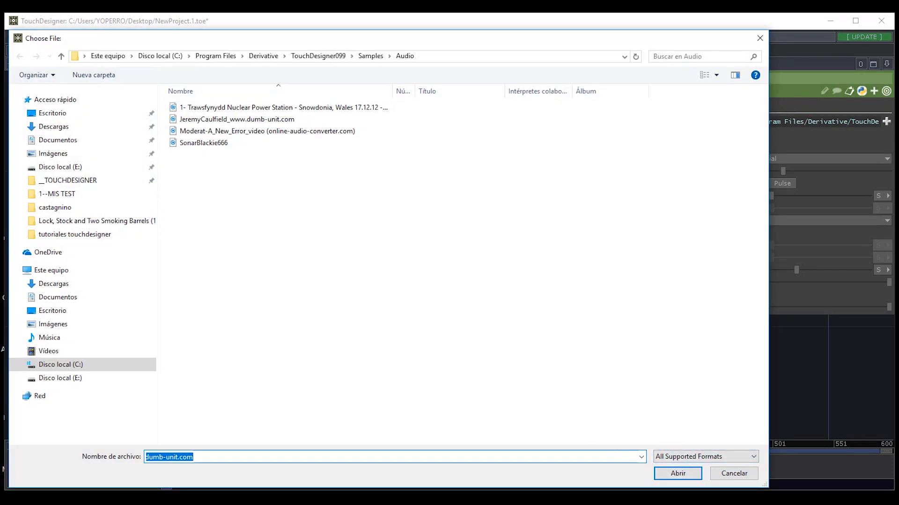
pyautogui.click(211, 120)
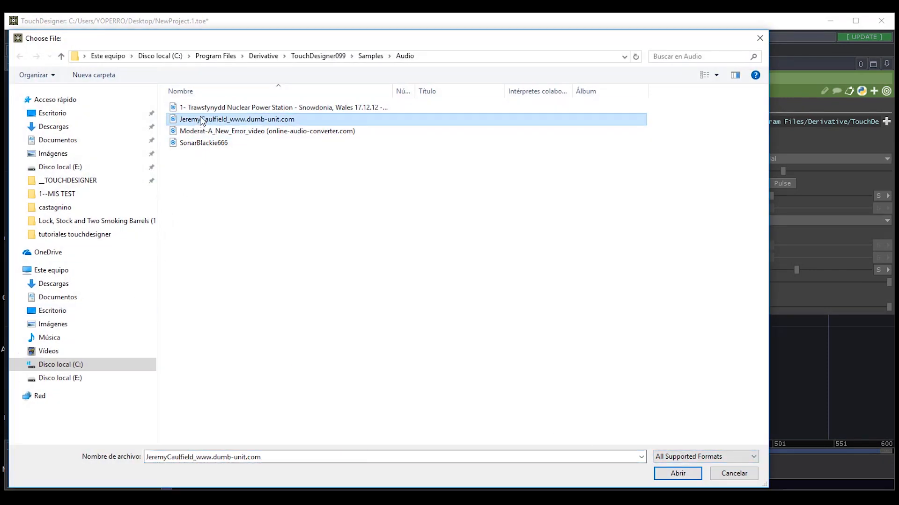
pyautogui.click(195, 131)
pyautogui.click(194, 143)
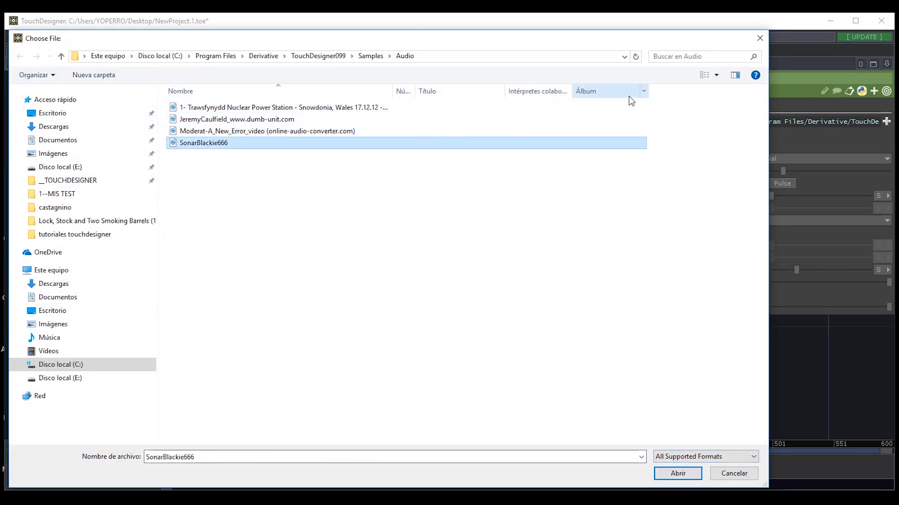
pyautogui.click(763, 43)
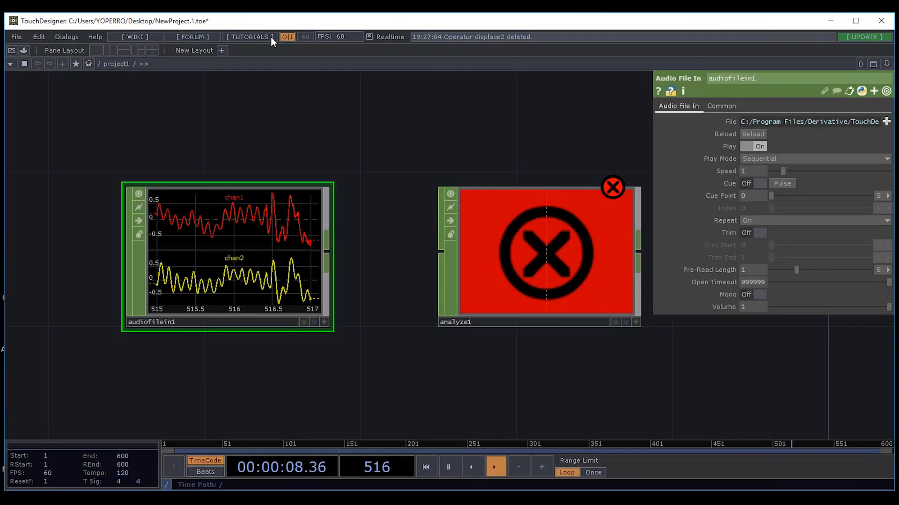
# Connect the output of audiofilein1 to the input of analyze1 and view analyze1's Function options.
pyautogui.moveTo(351, 216); pyautogui.dragTo(342, 215)
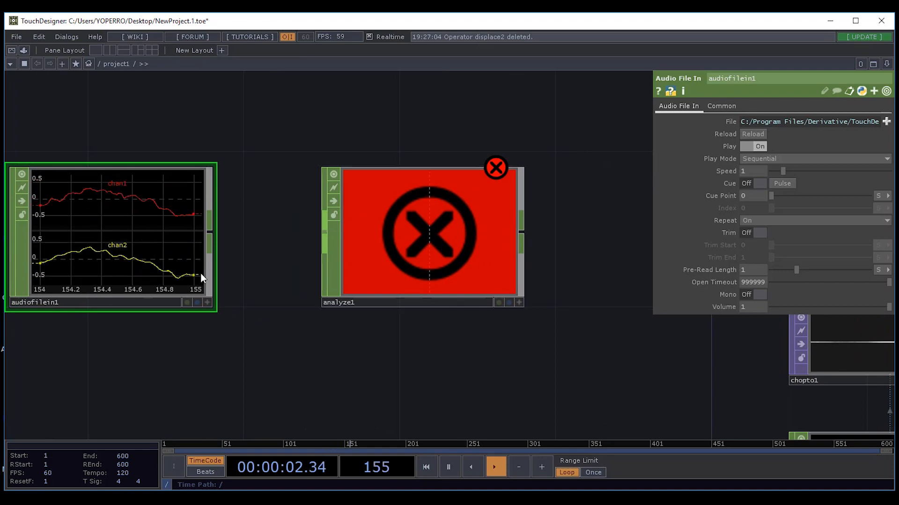
pyautogui.moveTo(249, 254); pyautogui.dragTo(380, 216)
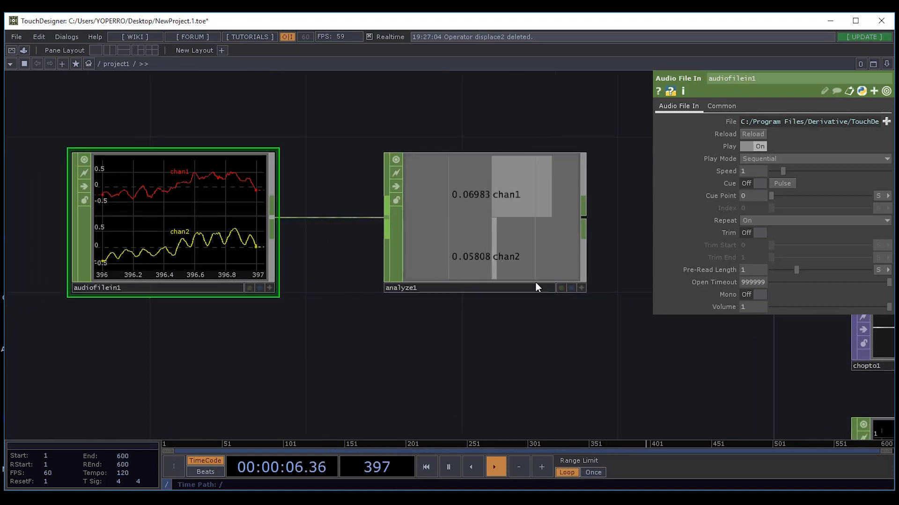
pyautogui.click(508, 210)
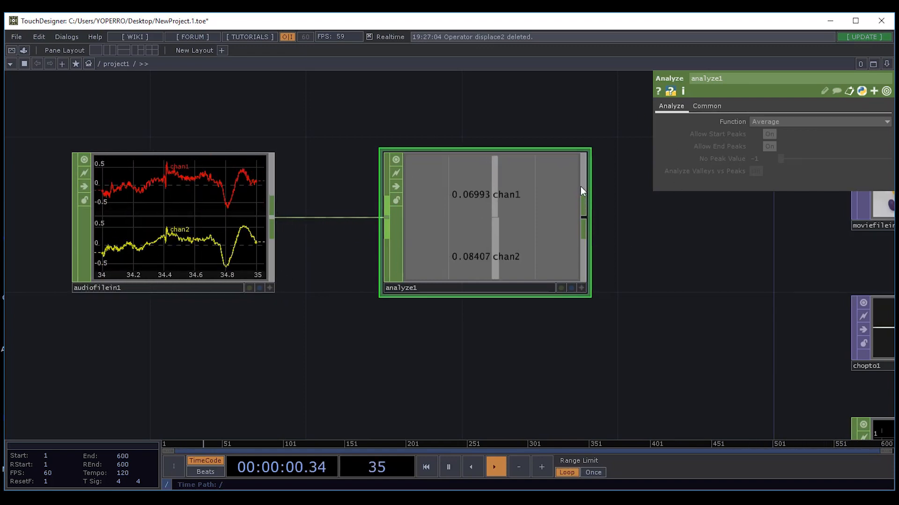
pyautogui.click(779, 123)
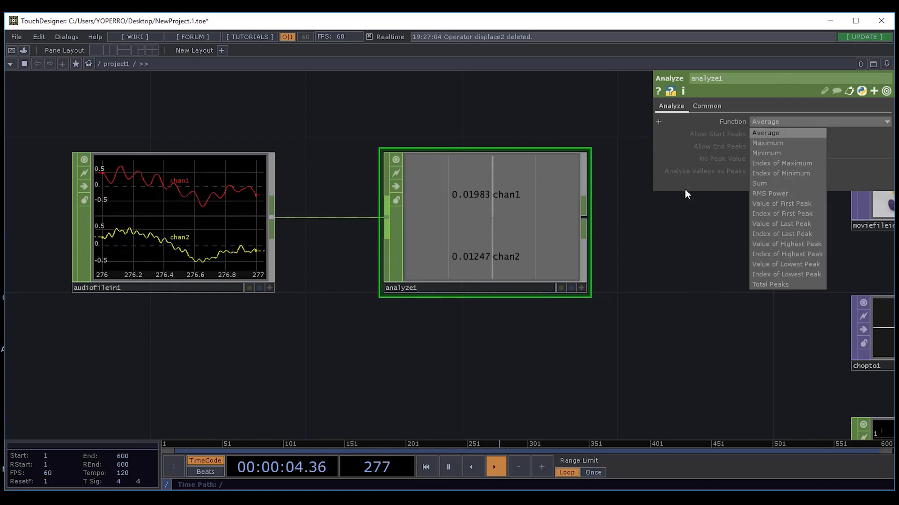
pyautogui.click(478, 120)
# Review the connected audiofilein1 and analyze1 operators and the CHOP list in the OP Create Dialog, then dismiss the dialog.
pyautogui.scroll(-3, 623, 262)
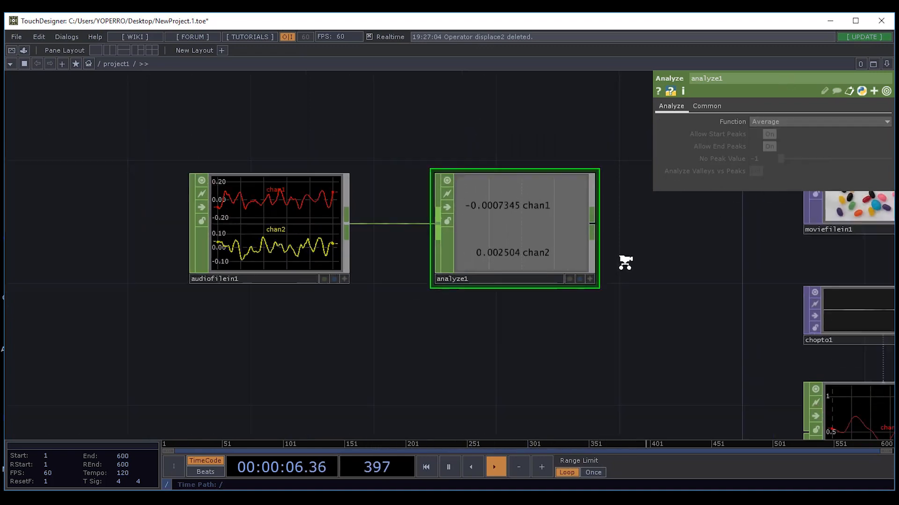
pyautogui.moveTo(594, 316); pyautogui.dragTo(429, 321)
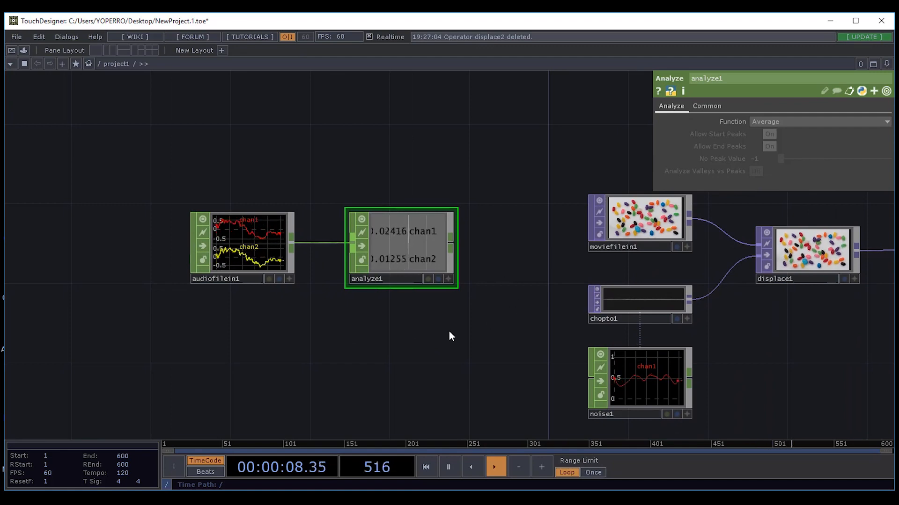
pyautogui.moveTo(354, 351); pyautogui.dragTo(434, 354)
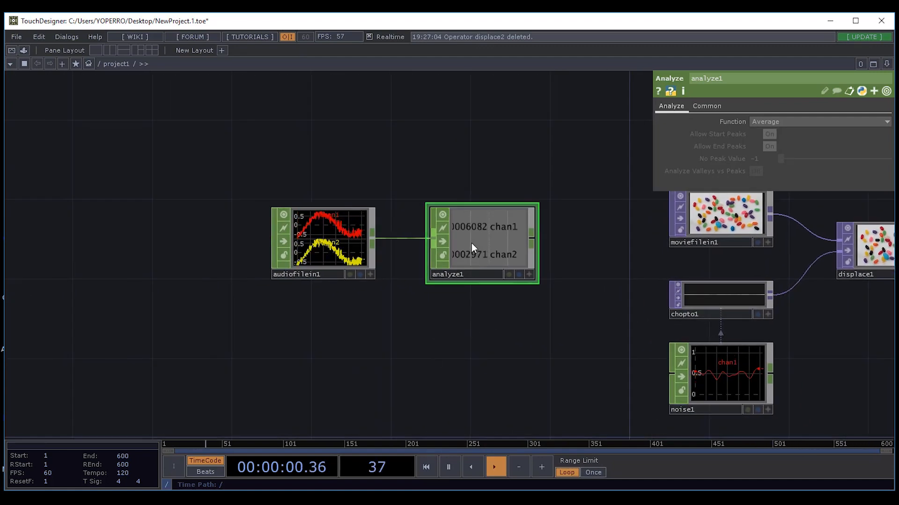
pyautogui.press('Tab')
pyautogui.moveTo(471, 134); pyautogui.dragTo(257, 118)
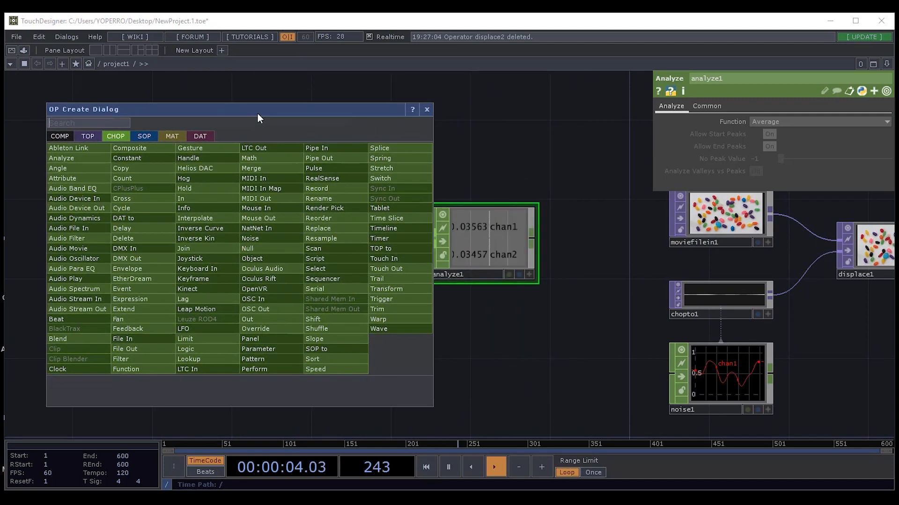
pyautogui.click(498, 239)
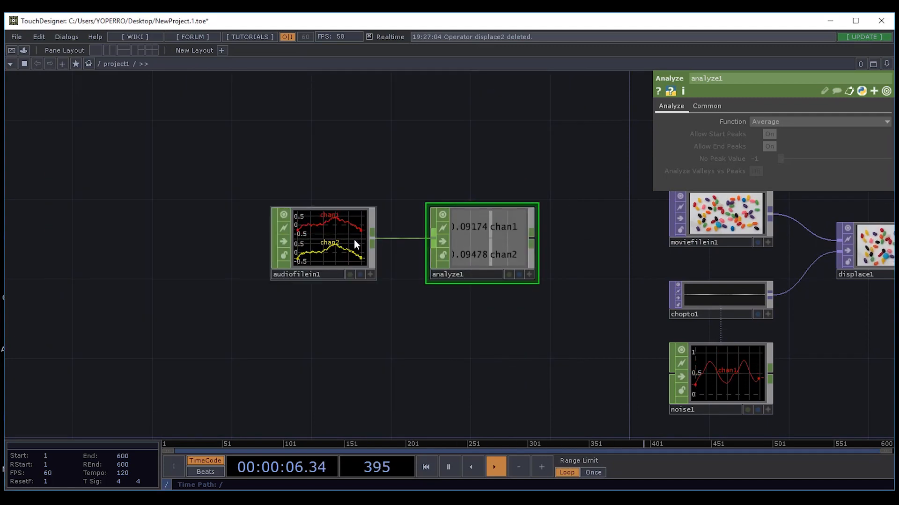
# Delete the analyze1 and audiofilein1 operators.
pyautogui.press('Delete')
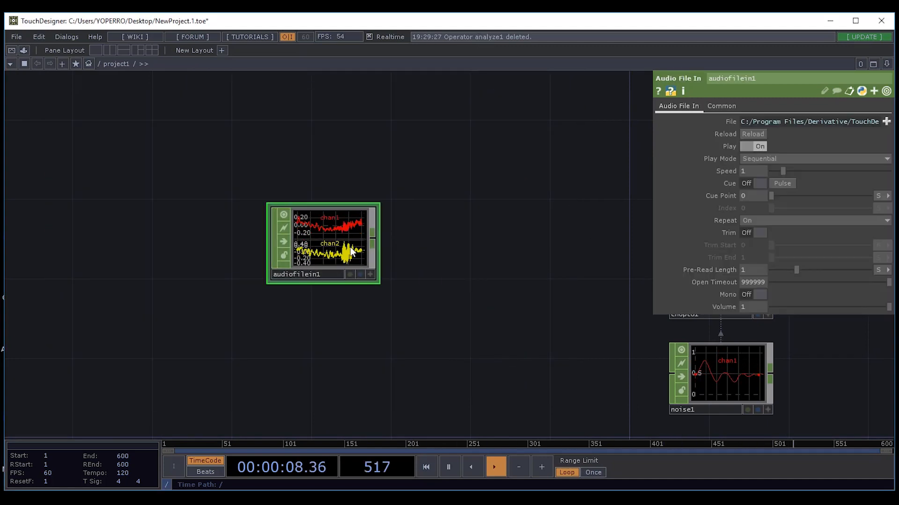
pyautogui.press('Delete')
# Examine the light and dark green operator entries of the CHOP family in the OP Create Dialog.
pyautogui.press('Tab')
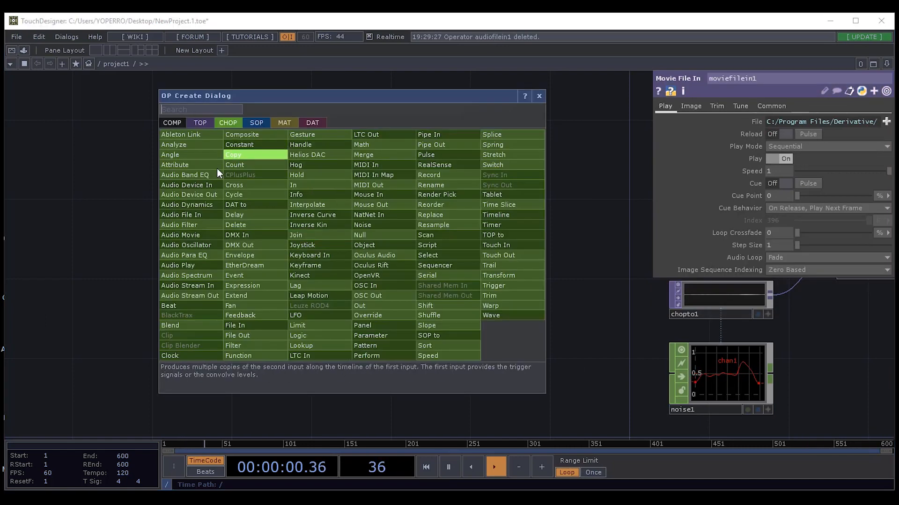
pyautogui.moveTo(250, 99); pyautogui.dragTo(301, 91)
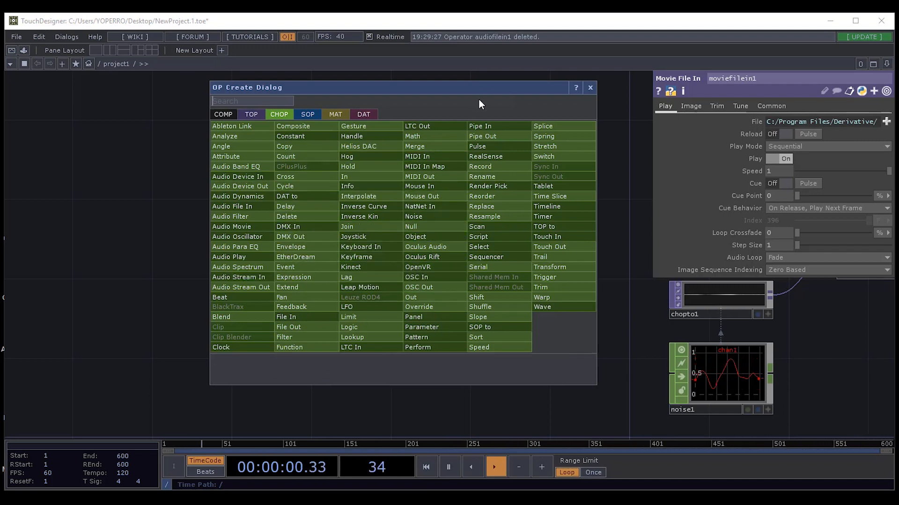
pyautogui.moveTo(482, 87); pyautogui.dragTo(448, 87)
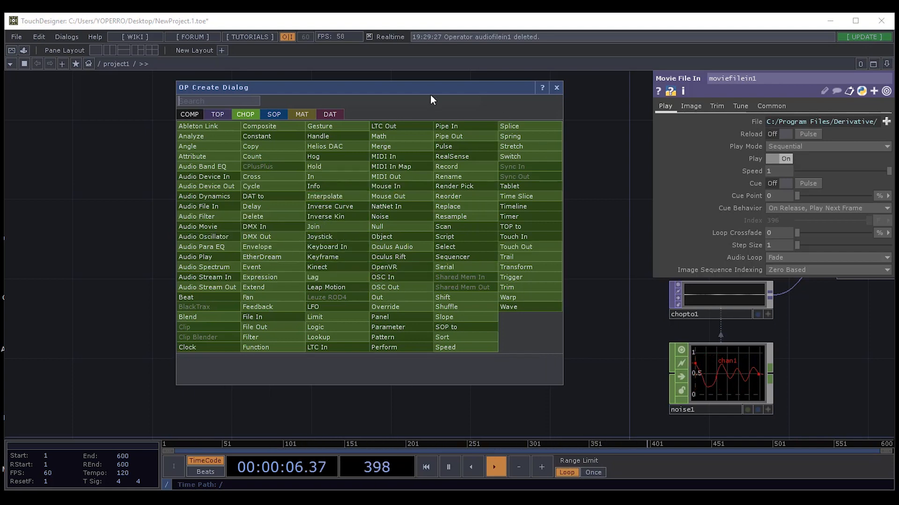
pyautogui.moveTo(402, 88); pyautogui.dragTo(326, 77)
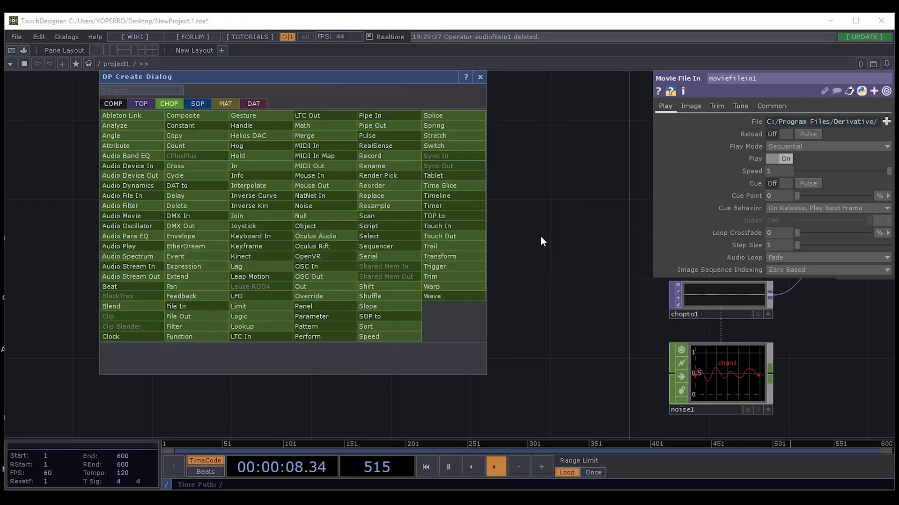
pyautogui.click(485, 231)
pyautogui.press('Tab')
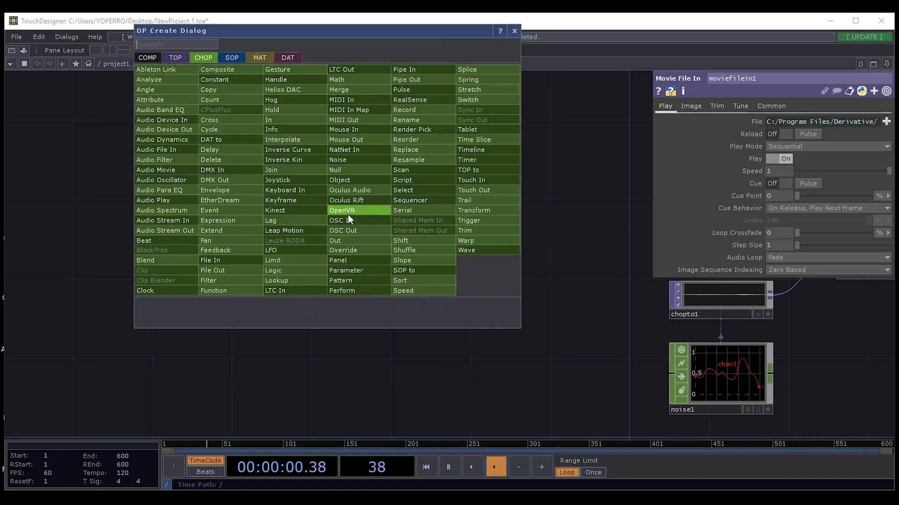
pyautogui.moveTo(400, 35); pyautogui.dragTo(431, 87)
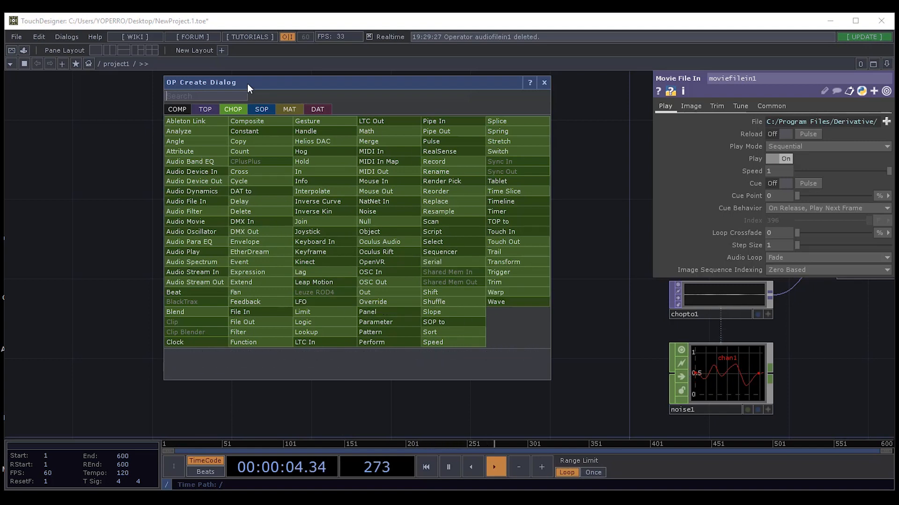
# Browse the SOP family in the OP Create Dialog and place a Sphere SOP in the empty area of the network.
pyautogui.click(262, 112)
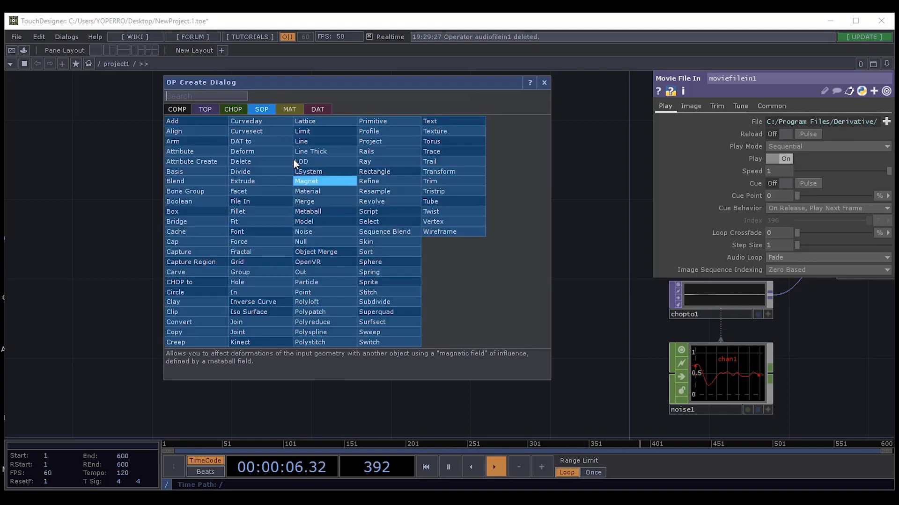
pyautogui.moveTo(313, 83); pyautogui.dragTo(387, 94)
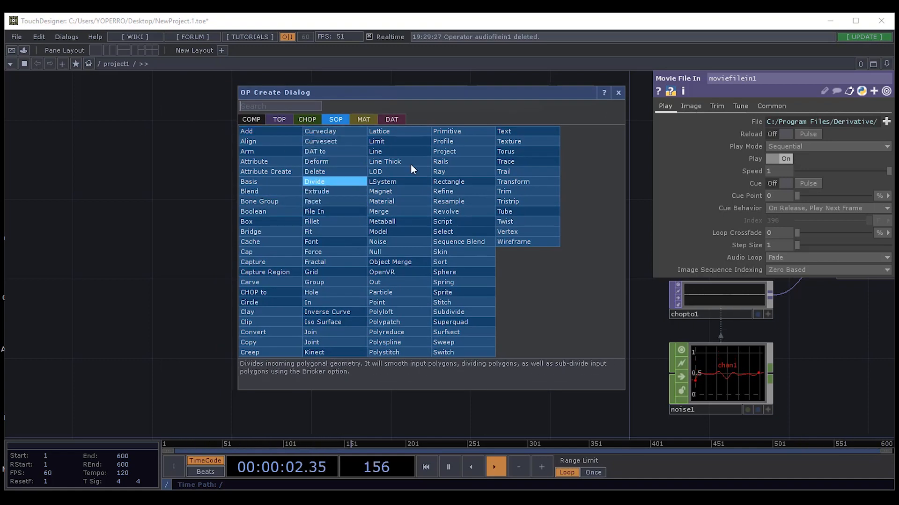
pyautogui.moveTo(443, 96); pyautogui.dragTo(410, 87)
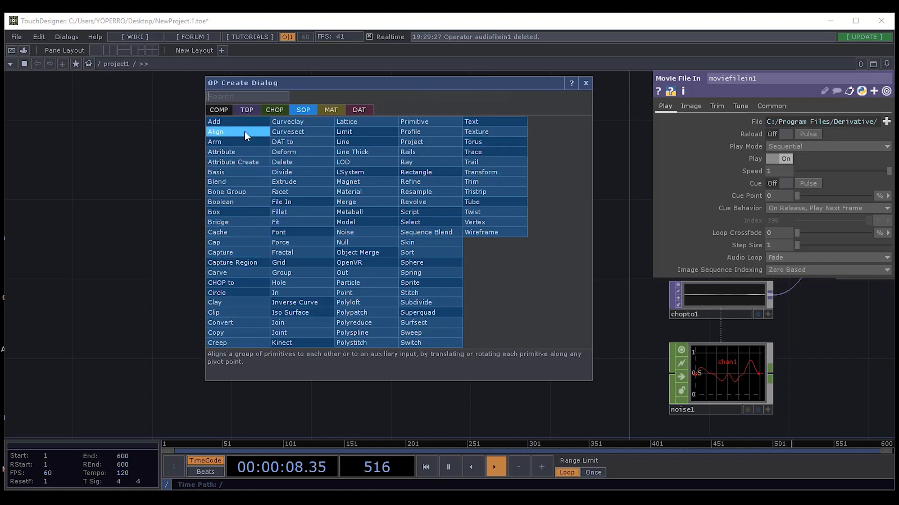
pyautogui.click(415, 263)
pyautogui.click(350, 234)
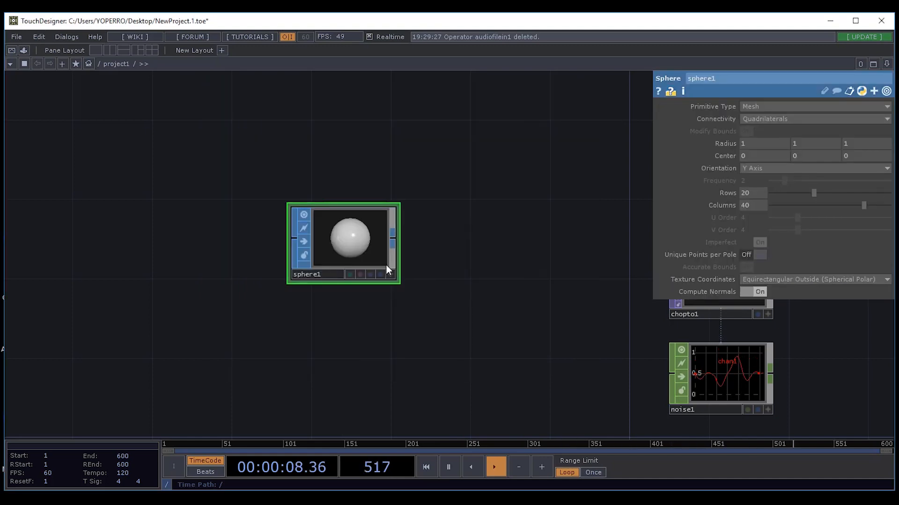
# Add a Line SOP above sphere1 and a Particle SOP below it.
pyautogui.press('Tab')
pyautogui.click(339, 178)
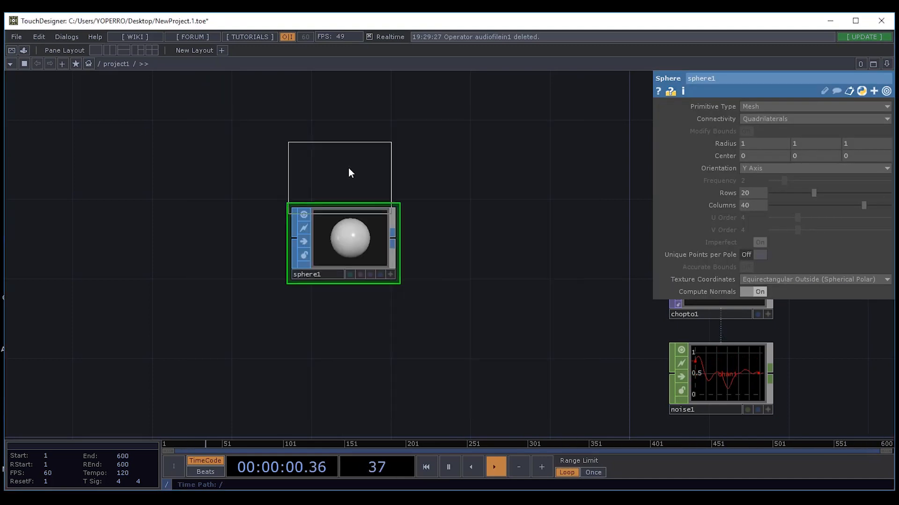
pyautogui.click(348, 136)
pyautogui.press('Tab')
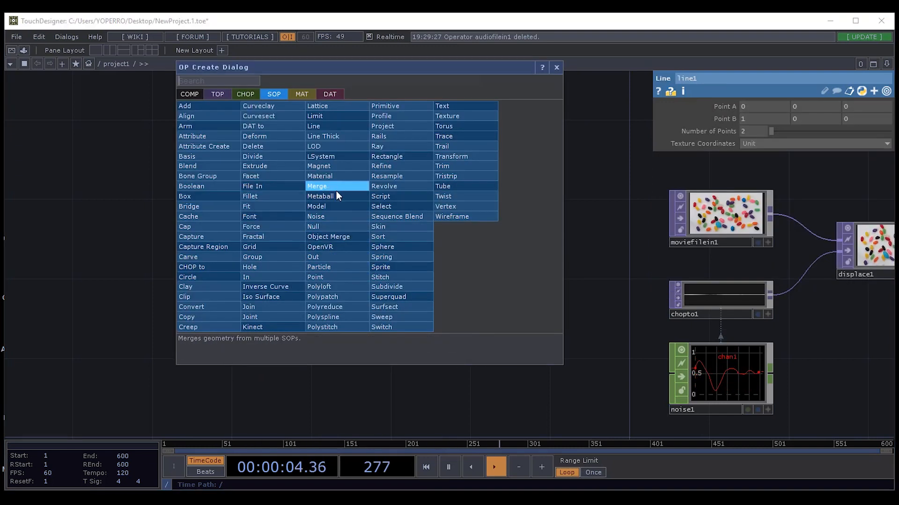
pyautogui.click(346, 265)
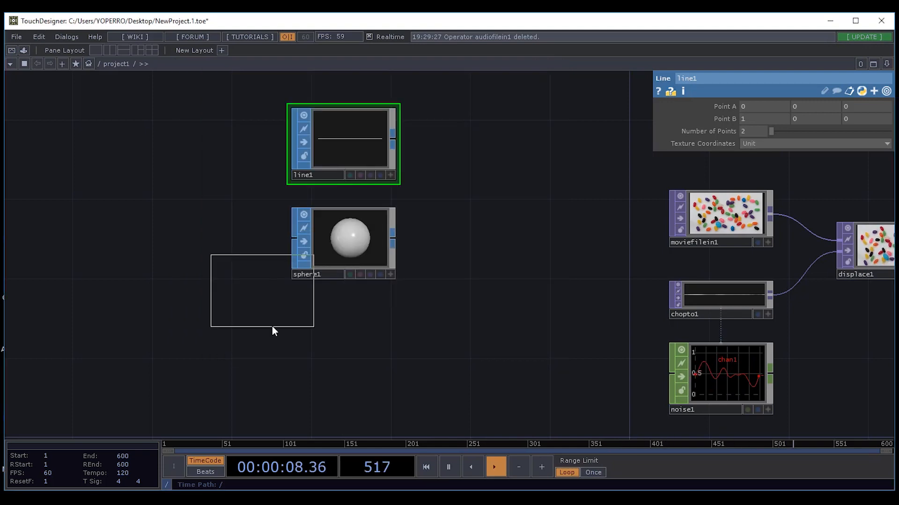
pyautogui.click(341, 324)
pyautogui.moveTo(441, 272); pyautogui.dragTo(428, 205)
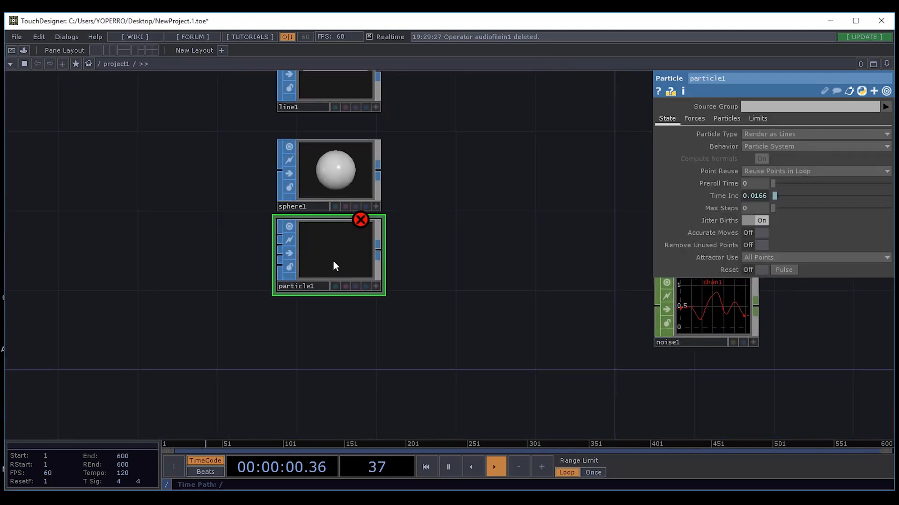
# Delete the particle1, sphere1 and line1 operators.
pyautogui.press('Delete')
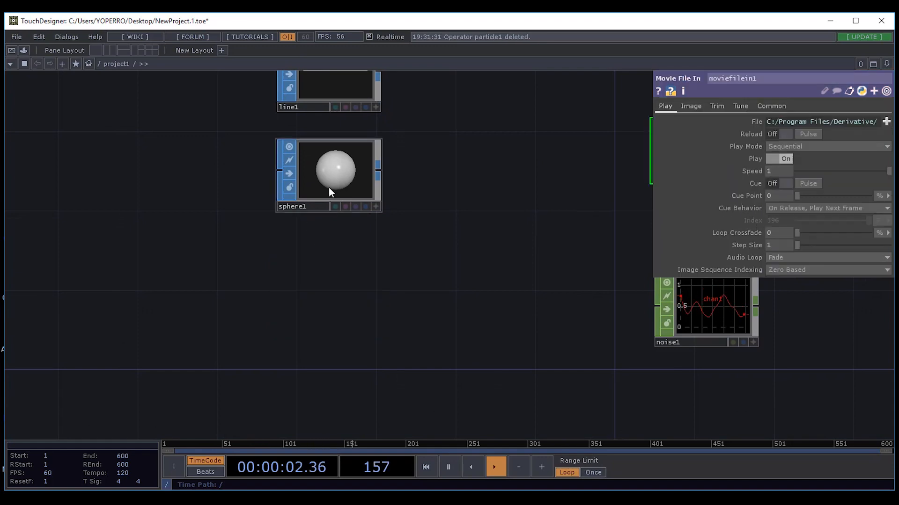
pyautogui.click(328, 192)
pyautogui.press('Delete')
pyautogui.click(332, 80)
pyautogui.press('Delete')
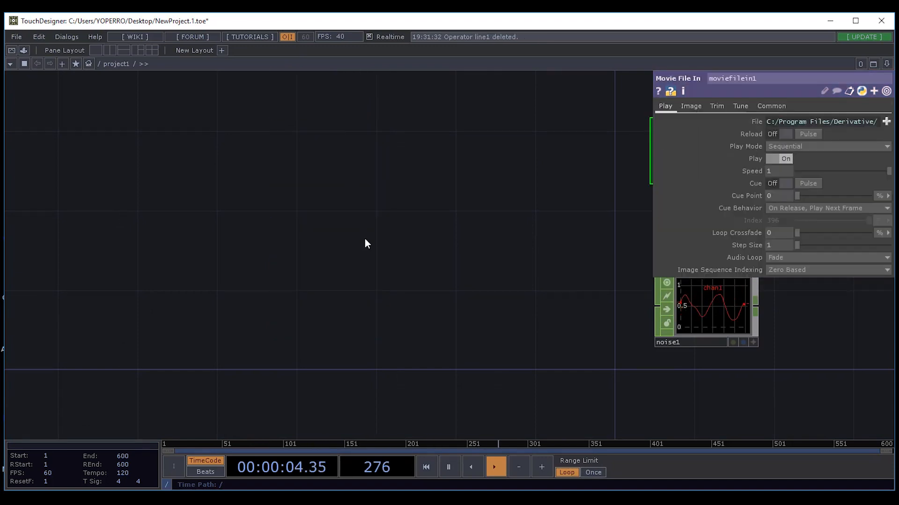
# Examine the operators of the MAT and DAT families in the OP Create Dialog.
pyautogui.press('Tab')
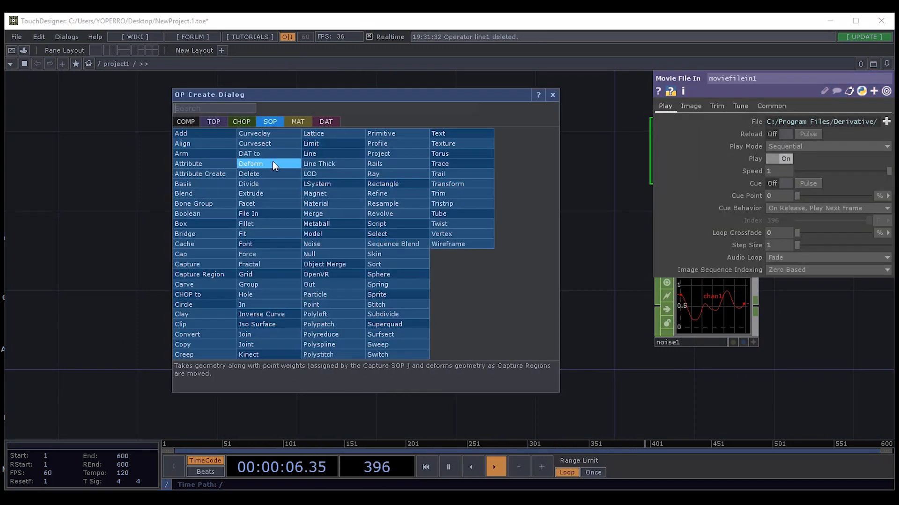
pyautogui.click(299, 120)
pyautogui.moveTo(329, 96); pyautogui.dragTo(371, 94)
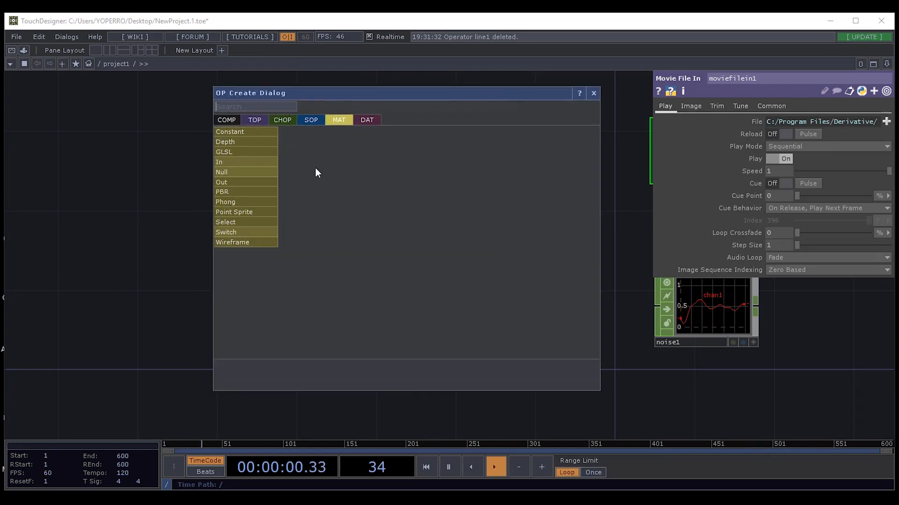
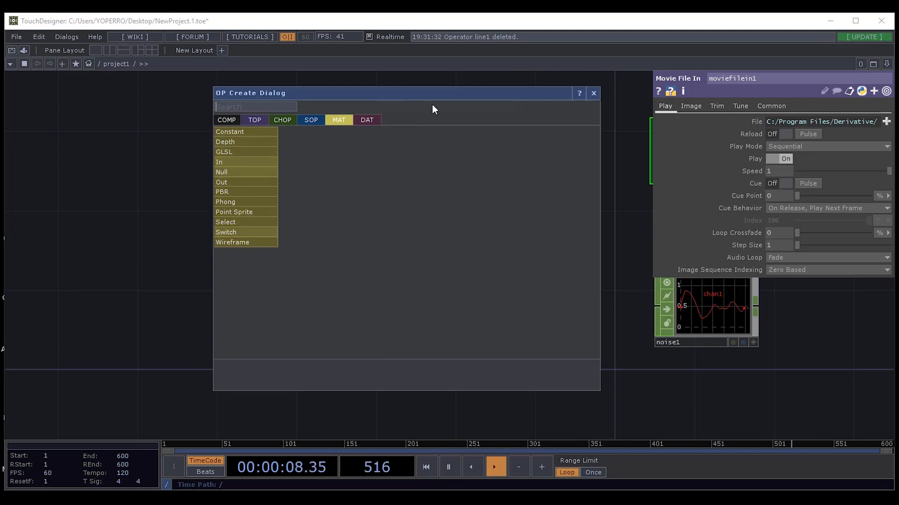
pyautogui.moveTo(446, 97); pyautogui.dragTo(364, 100)
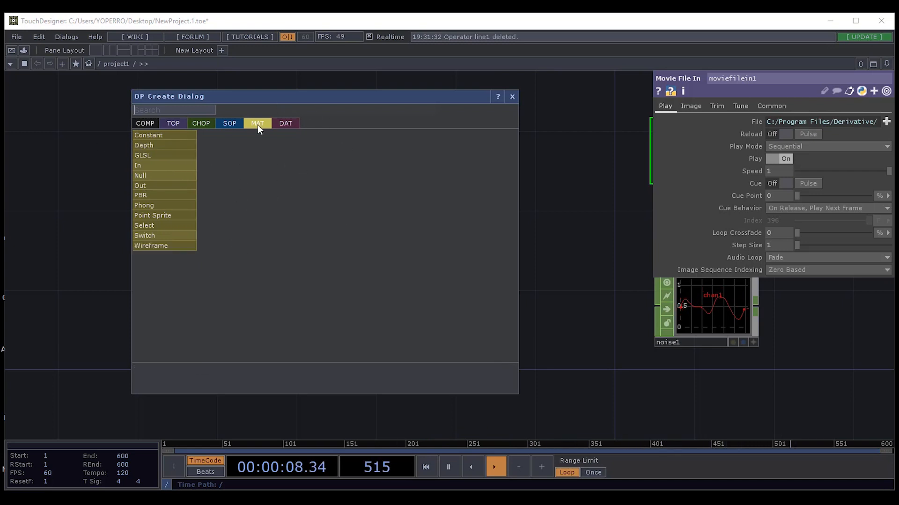
pyautogui.click(286, 124)
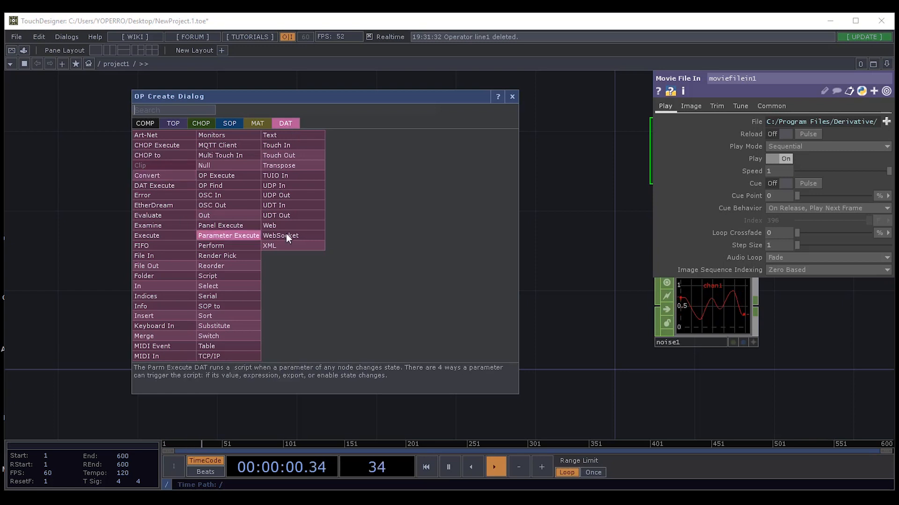
pyautogui.moveTo(291, 97); pyautogui.dragTo(329, 92)
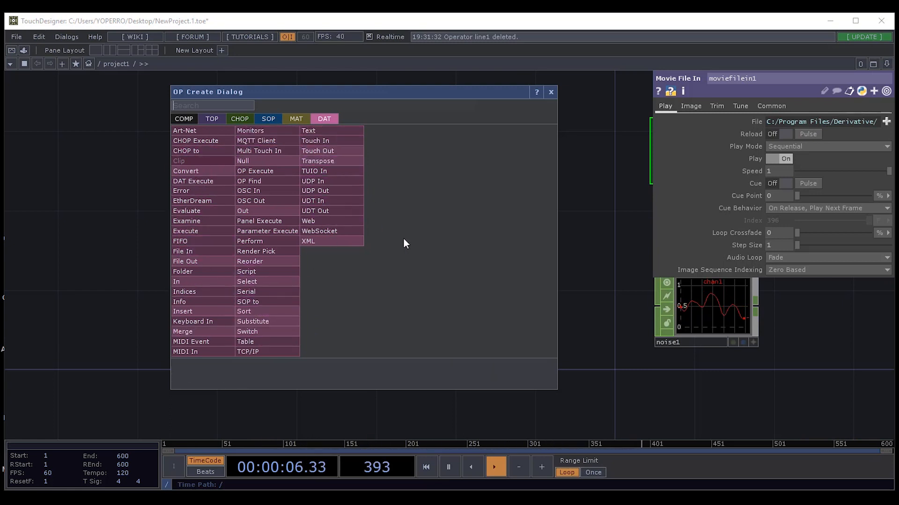
pyautogui.moveTo(332, 96); pyautogui.dragTo(352, 99)
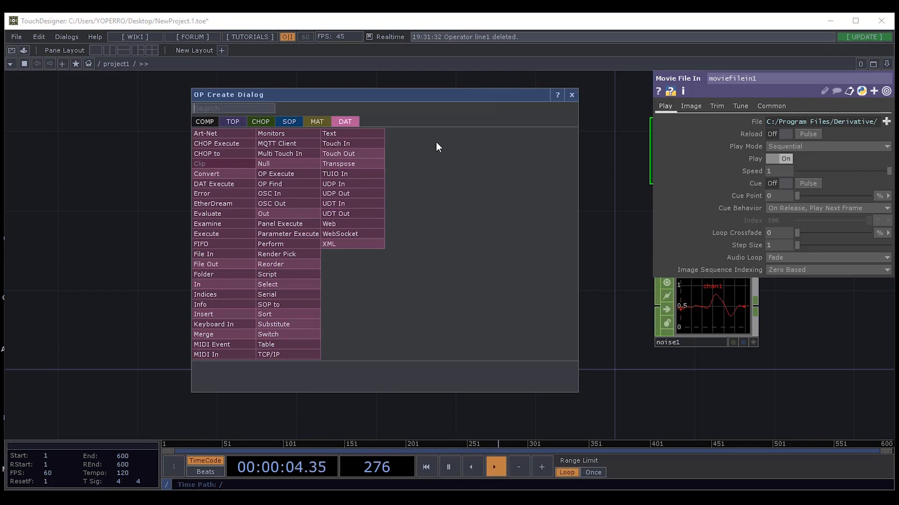
pyautogui.moveTo(391, 97); pyautogui.dragTo(426, 97)
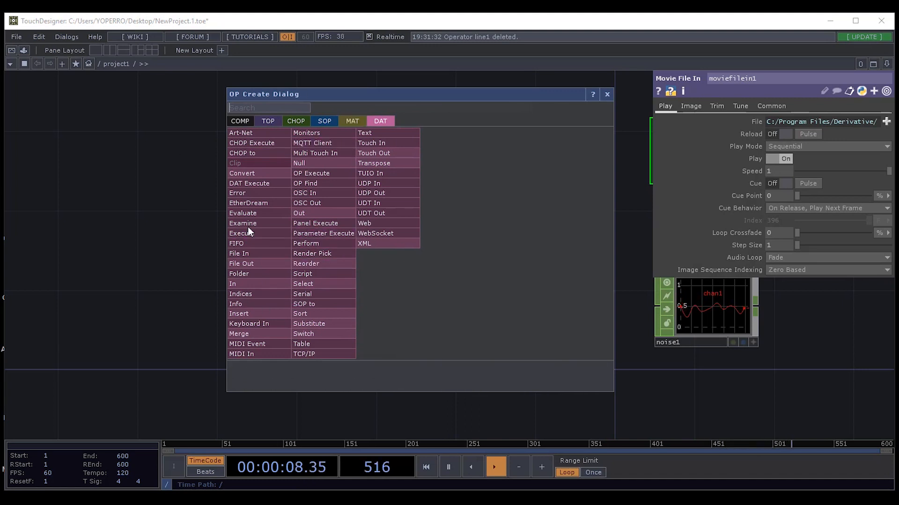
pyautogui.moveTo(442, 98); pyautogui.dragTo(367, 84)
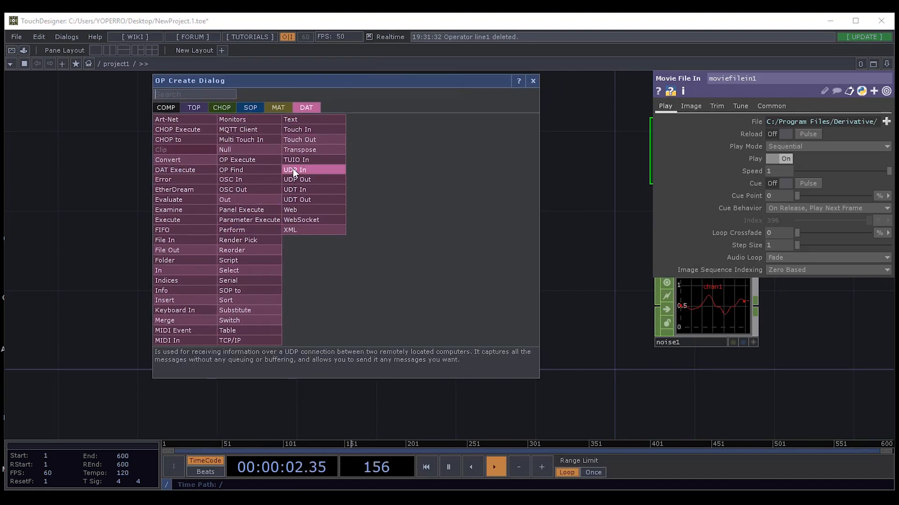
# Review the MAT, SOP, CHOP and TOP families, dismiss the OP Create Dialog and return to the example network.
pyautogui.click(278, 110)
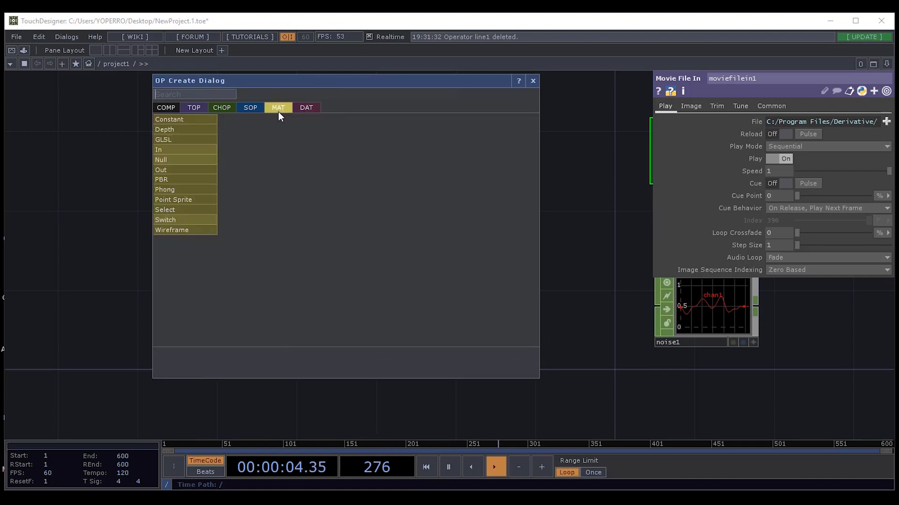
pyautogui.click(257, 110)
pyautogui.click(223, 108)
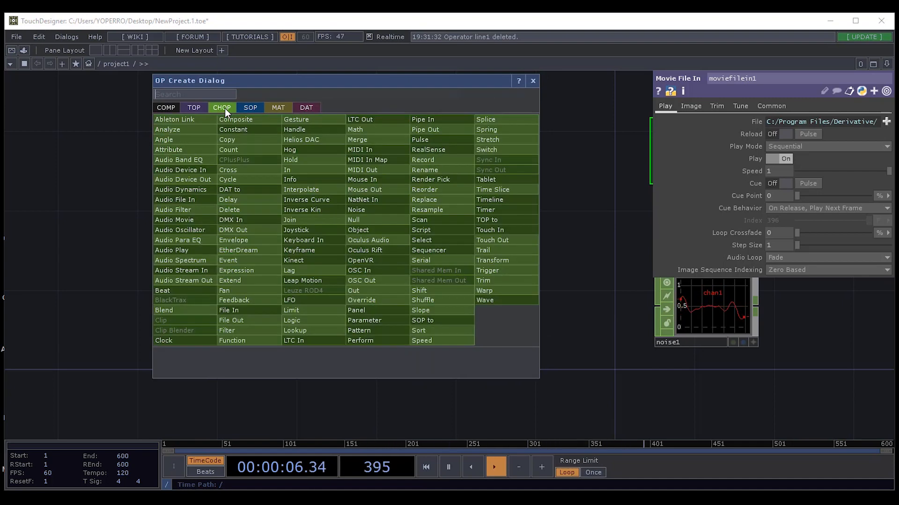
pyautogui.click(194, 108)
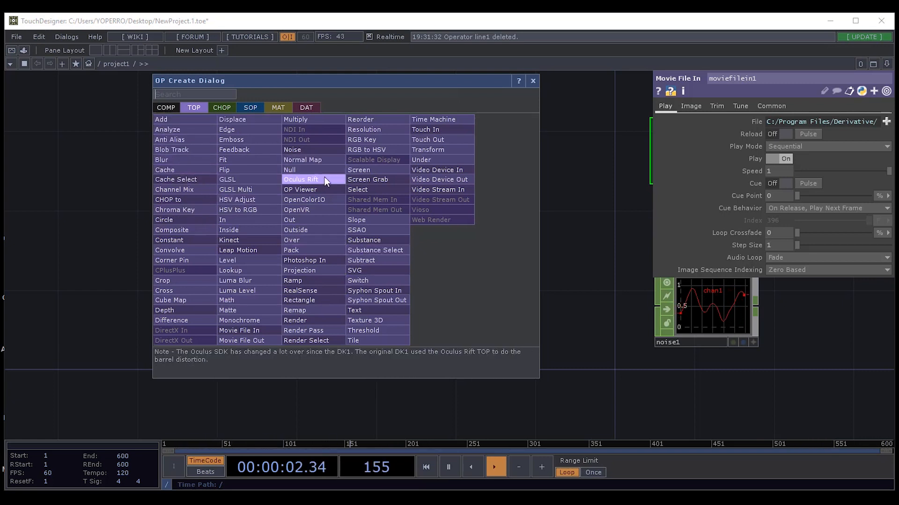
pyautogui.click(220, 111)
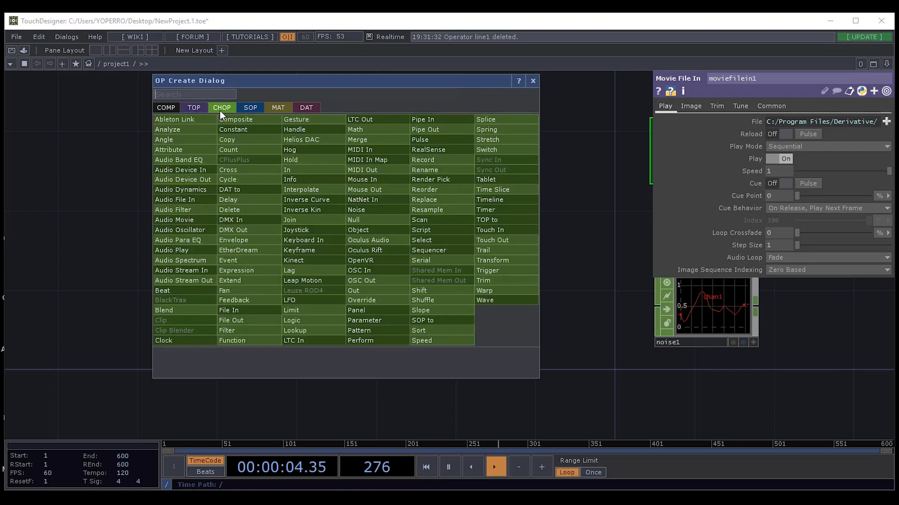
pyautogui.click(533, 80)
pyautogui.press('h')
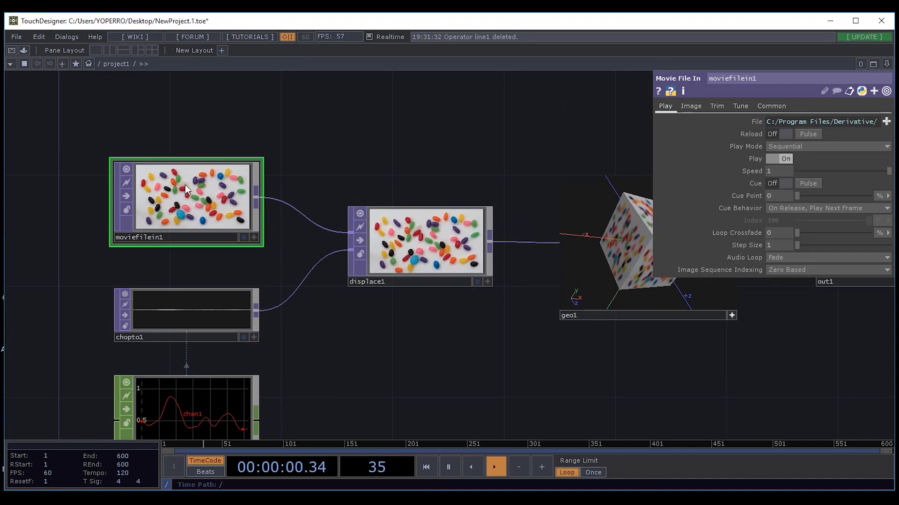
# Compare the operator family colours in the OP Create Dialog with the operators in the network, and dismiss the dialog.
pyautogui.press('Tab')
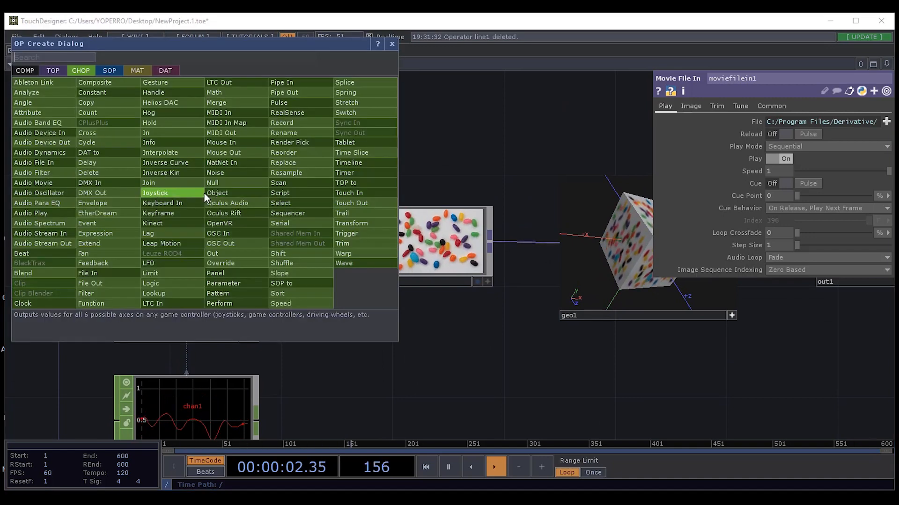
pyautogui.moveTo(248, 46); pyautogui.dragTo(696, 57)
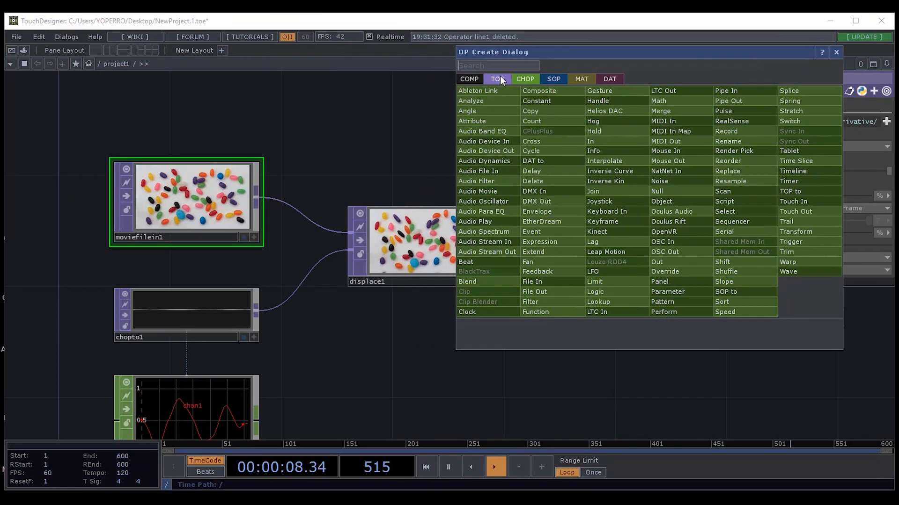
pyautogui.click(373, 302)
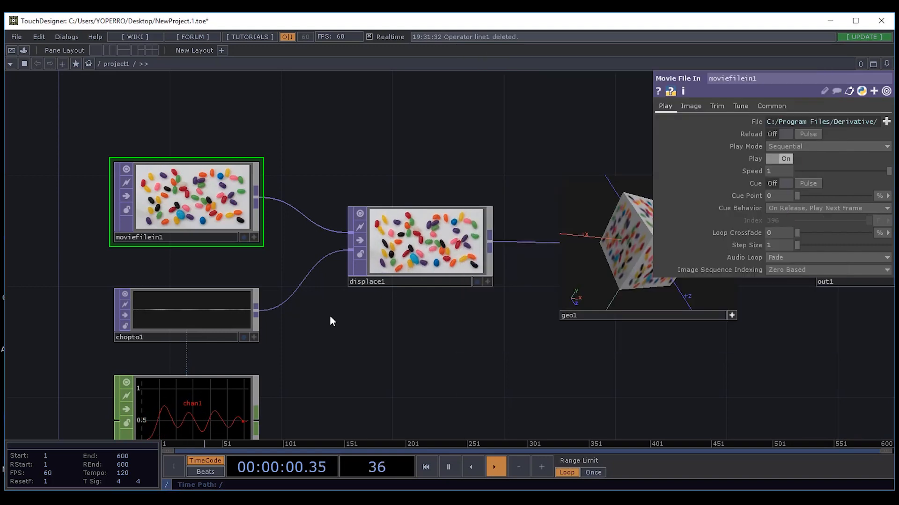
pyautogui.press('Tab')
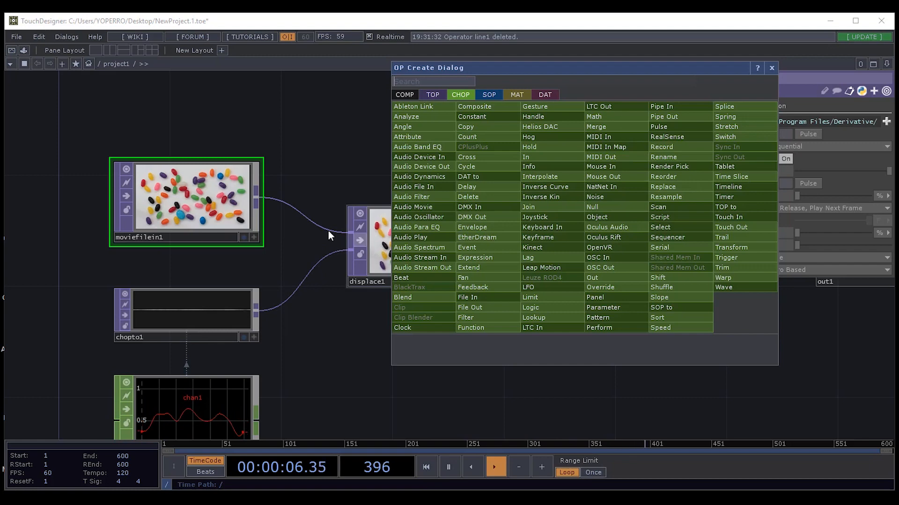
pyautogui.press('Escape')
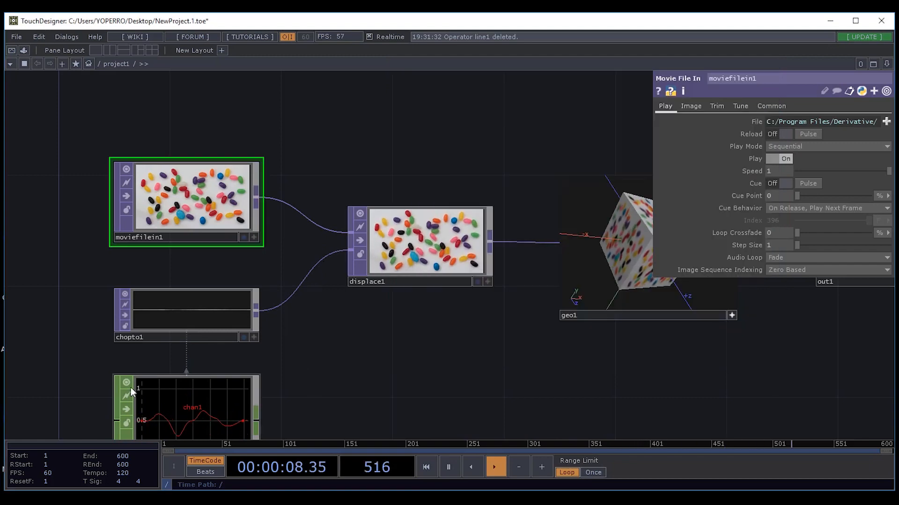
# Move the noise1 operator further down below chopto1.
pyautogui.moveTo(315, 367); pyautogui.dragTo(319, 221)
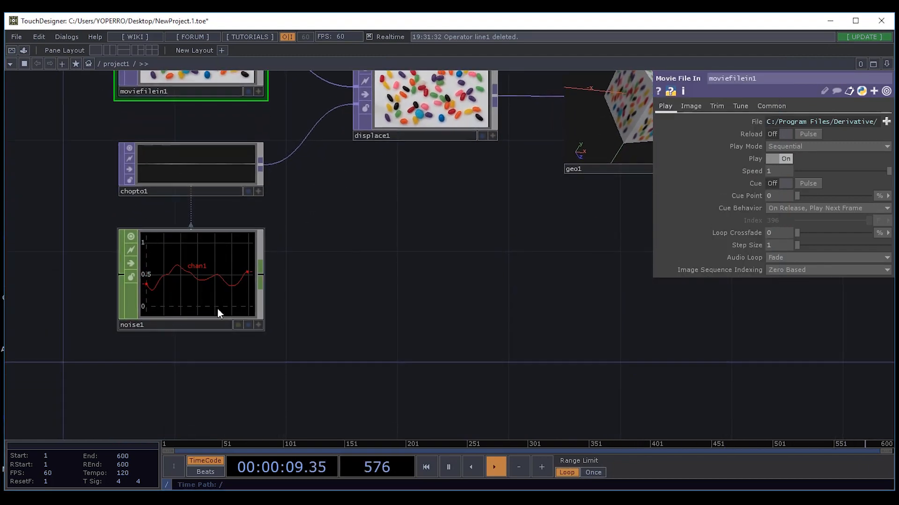
pyautogui.click(229, 245)
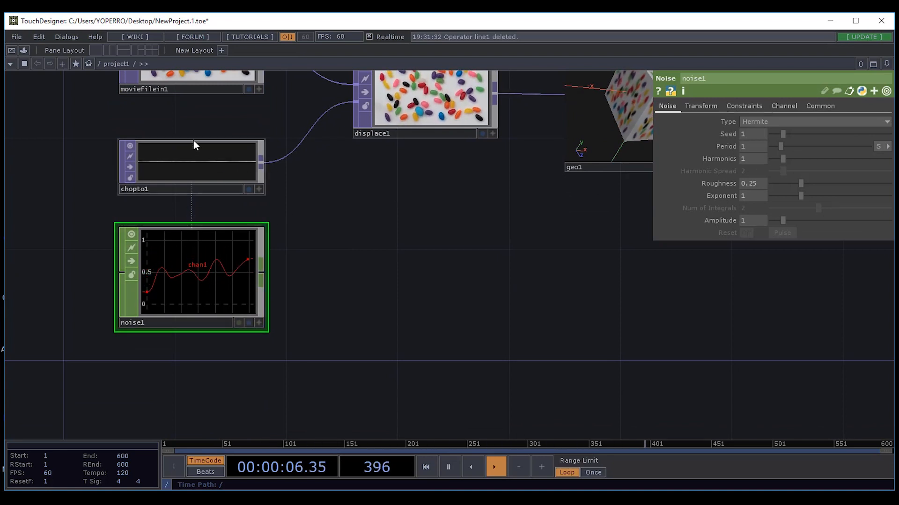
pyautogui.moveTo(213, 280); pyautogui.dragTo(213, 341)
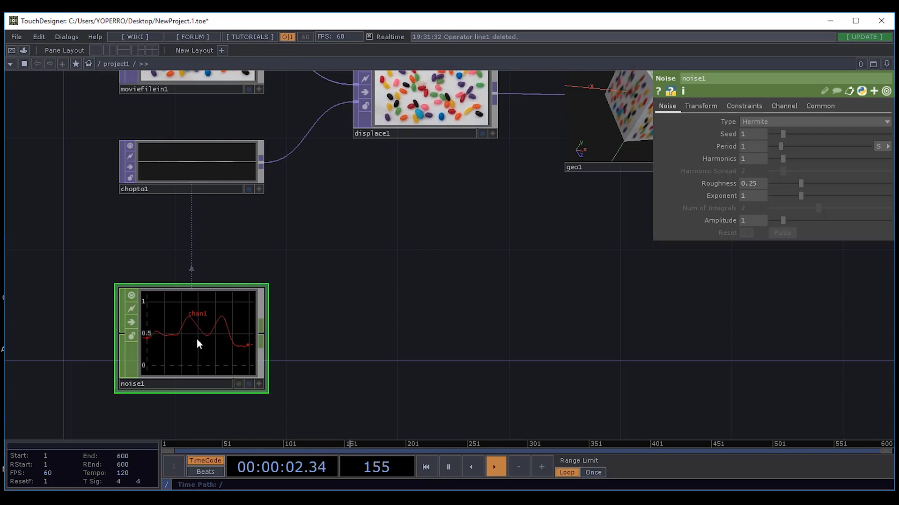
# Inspect chopto1's CHOP reference and follow its connections through displace1 and geo1 to out1.
pyautogui.click(207, 153)
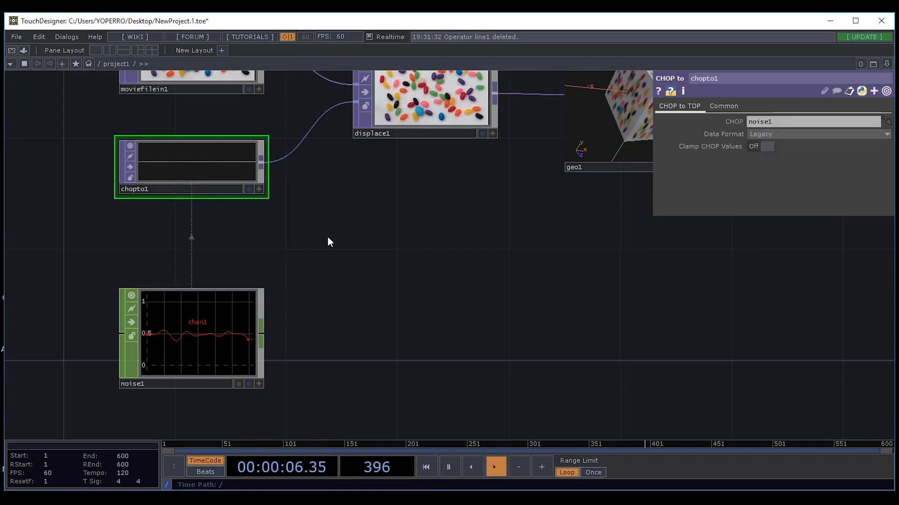
pyautogui.moveTo(367, 232); pyautogui.dragTo(376, 294)
pyautogui.moveTo(310, 295); pyautogui.dragTo(331, 286)
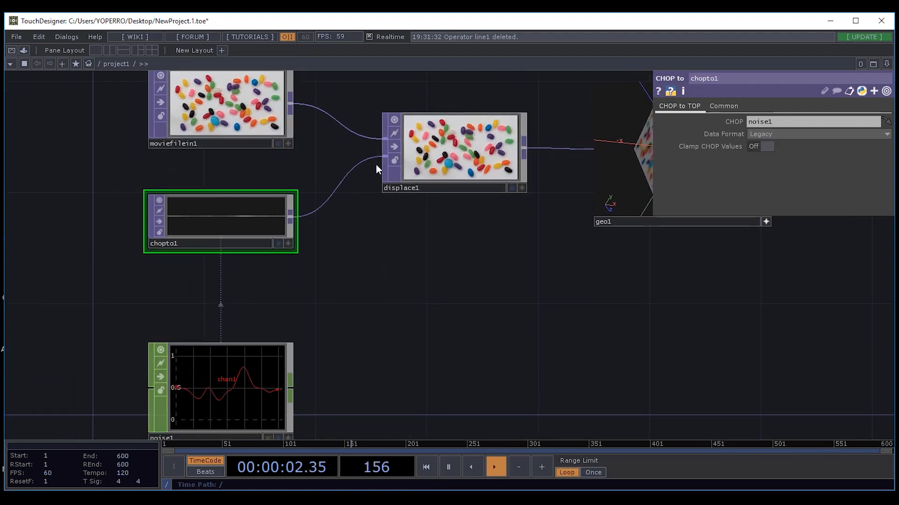
pyautogui.moveTo(443, 262); pyautogui.dragTo(335, 272)
pyautogui.scroll(-3, 317, 270)
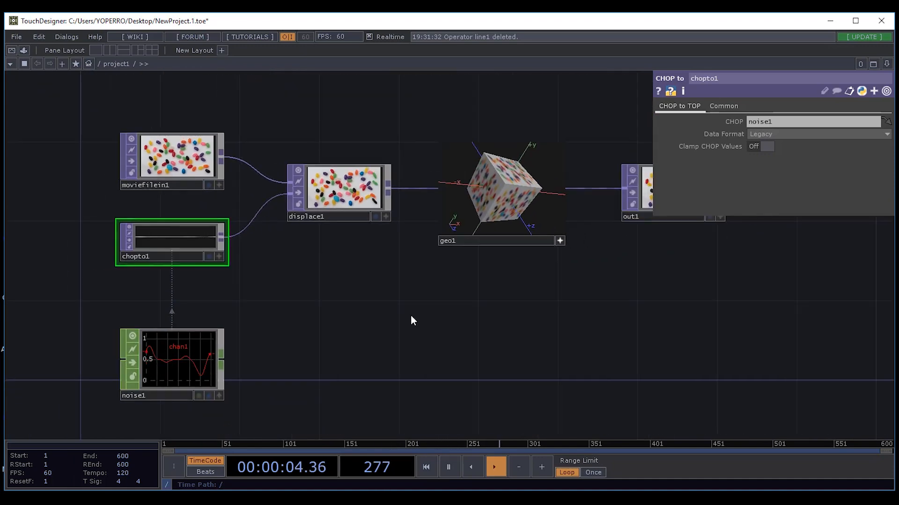
# Review how moviefilein1, chopto1 and noise1 feed displace1, and how the chain continues through geo1 to out1.
pyautogui.moveTo(416, 311); pyautogui.dragTo(342, 281)
pyautogui.moveTo(266, 226); pyautogui.dragTo(302, 285)
pyautogui.moveTo(240, 309); pyautogui.dragTo(319, 294)
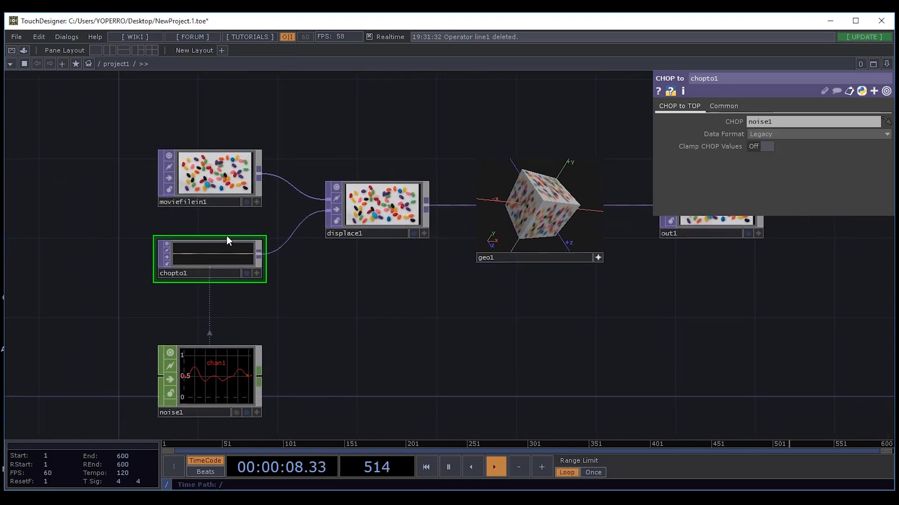
pyautogui.moveTo(260, 174); pyautogui.dragTo(330, 200)
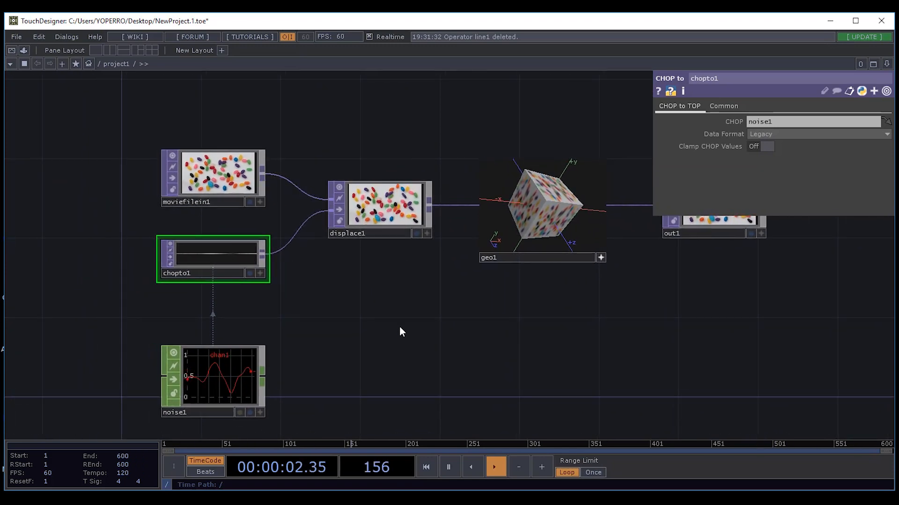
pyautogui.moveTo(400, 326); pyautogui.dragTo(295, 315)
pyautogui.moveTo(392, 331); pyautogui.dragTo(320, 326)
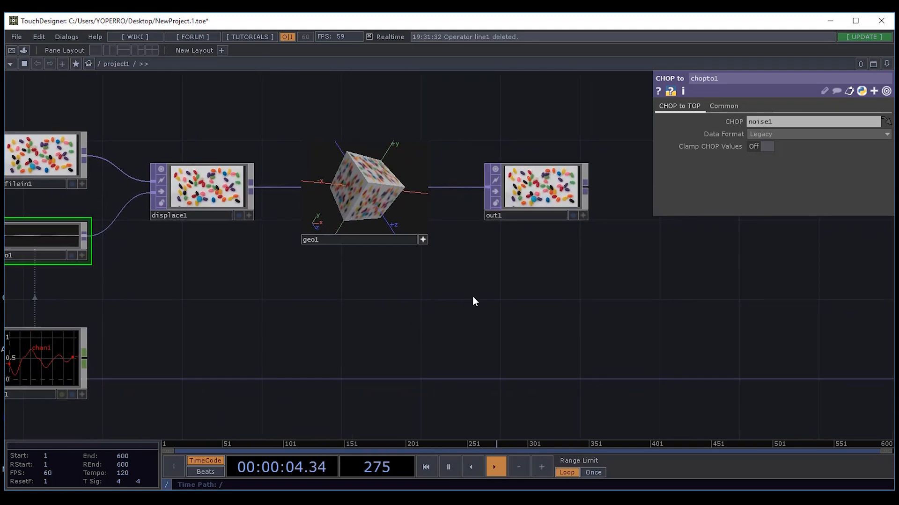
pyautogui.scroll(-2, 473, 300)
pyautogui.moveTo(366, 304); pyautogui.dragTo(450, 283)
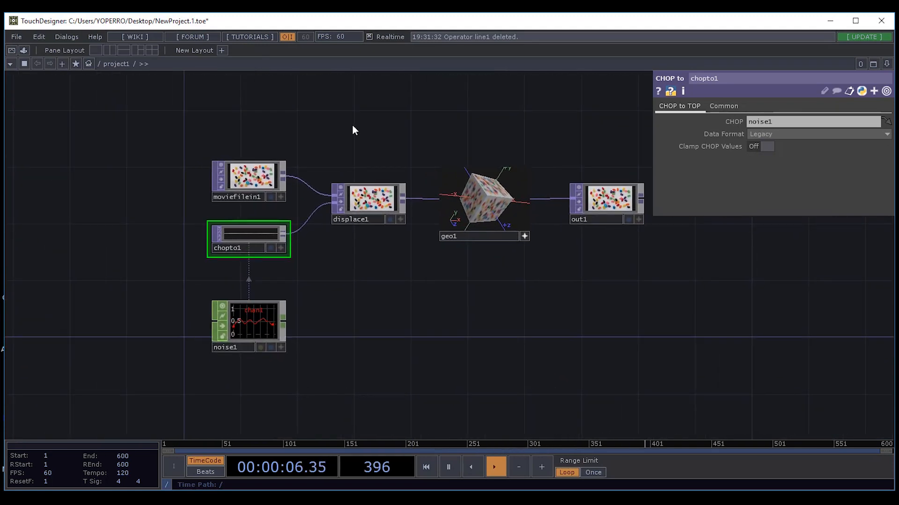
pyautogui.moveTo(574, 298); pyautogui.dragTo(521, 293)
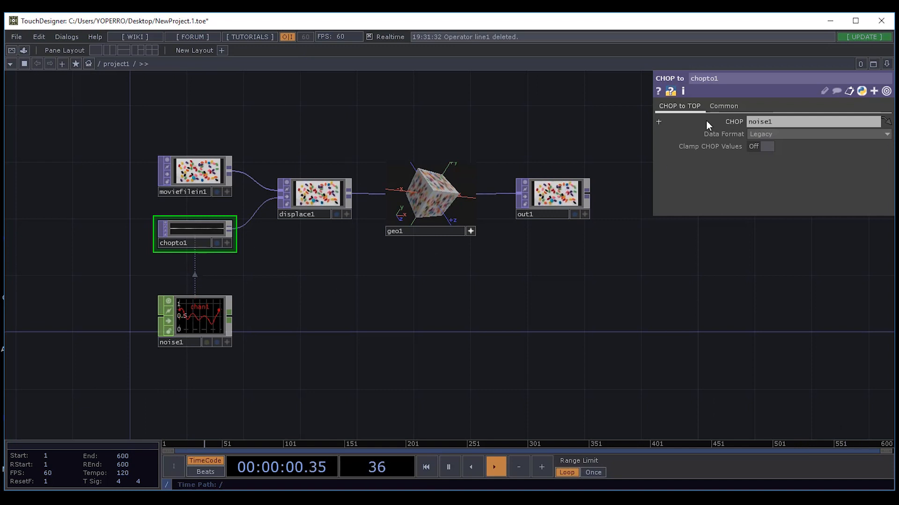
# Select moviefilein1 and bring up its operator help page from the TouchDesigner wiki in a separate browser window.
pyautogui.click(198, 170)
pyautogui.press('h')
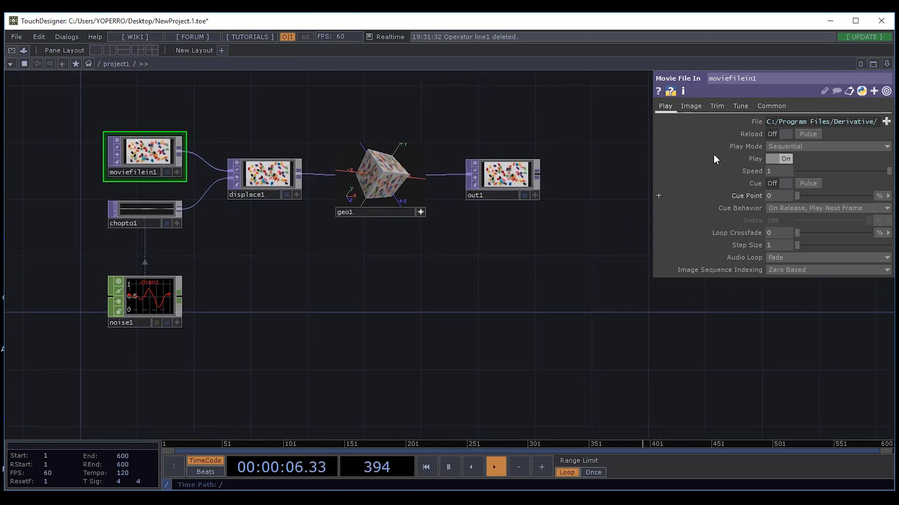
pyautogui.click(657, 88)
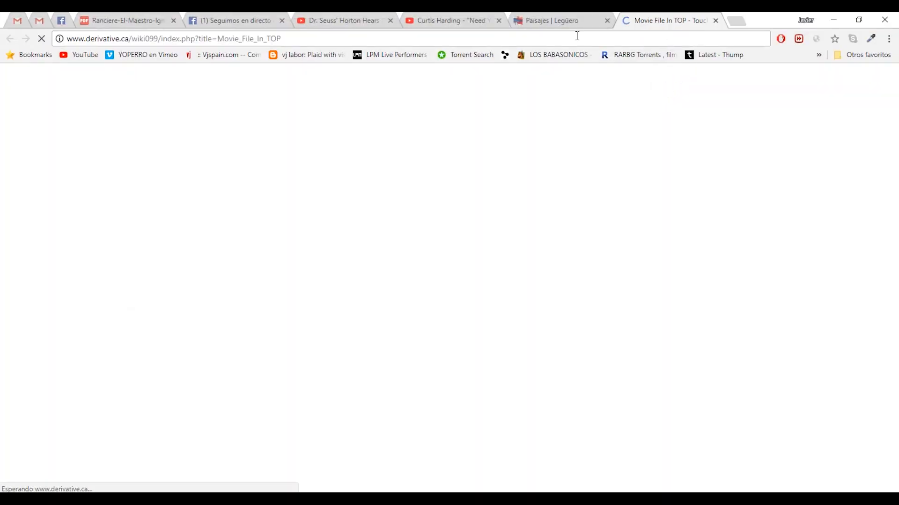
pyautogui.click(835, 18)
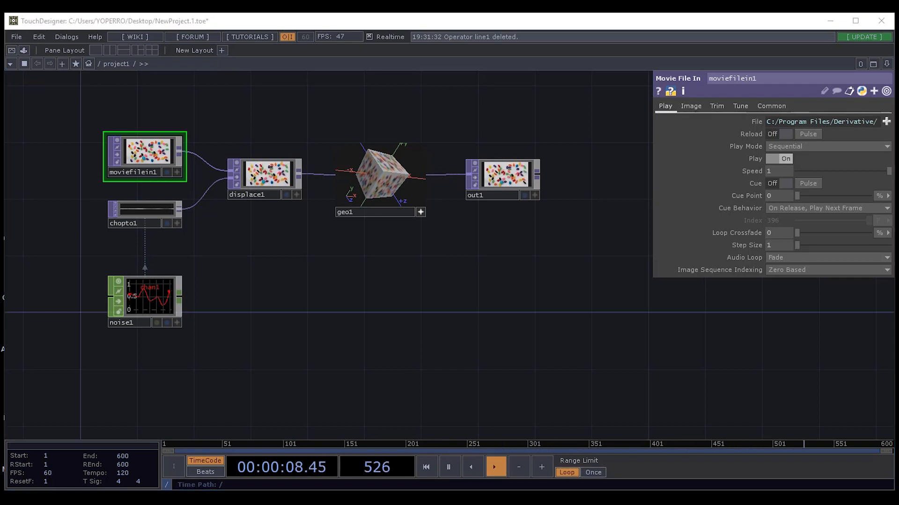
pyautogui.moveTo(898, 81); pyautogui.dragTo(190, 80)
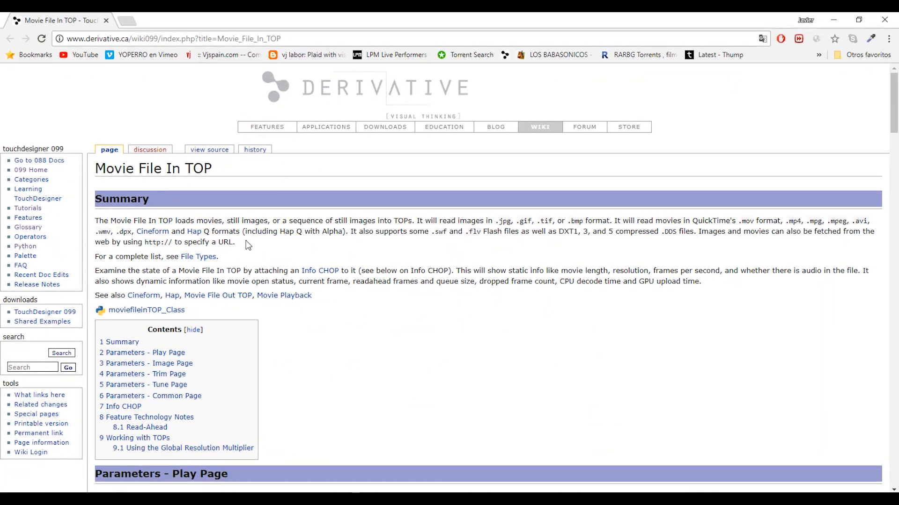
# Skim the Movie File In TOP summary and Play Page parameters, and restore the browser to a smaller window over TouchDesigner.
pyautogui.scroll(-2, 248, 245)
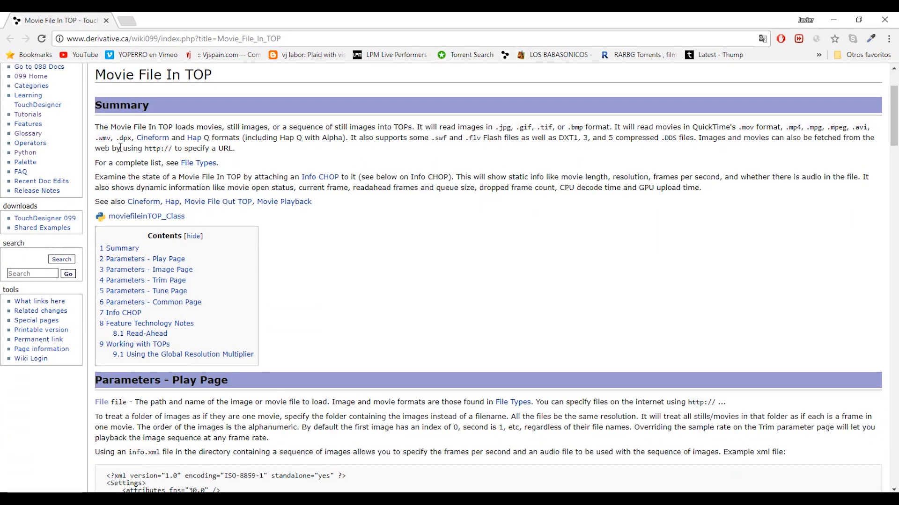
pyautogui.scroll(-2, 139, 145)
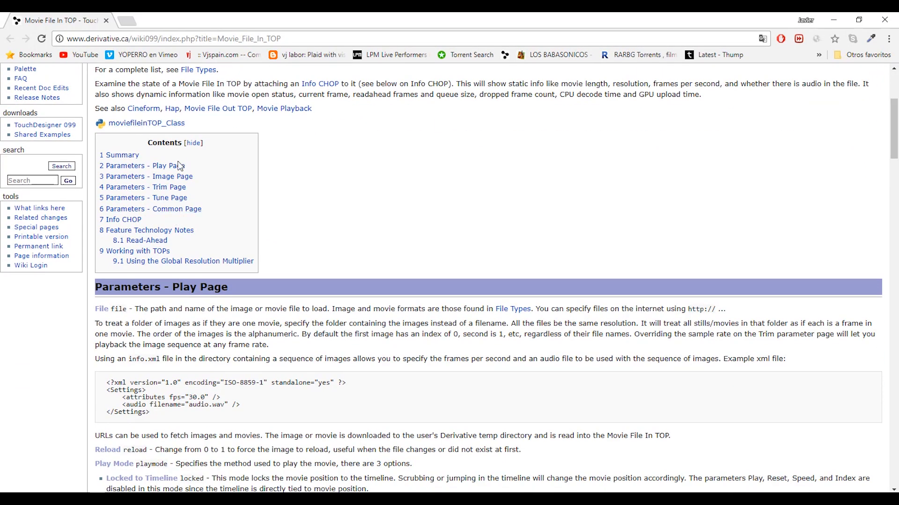
pyautogui.scroll(-2, 180, 166)
pyautogui.scroll(-4, 176, 167)
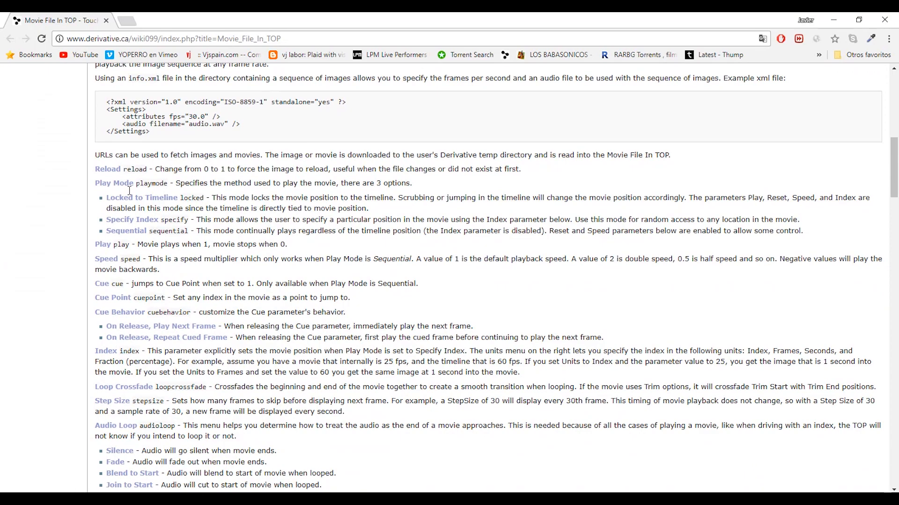
pyautogui.scroll(8, 130, 191)
pyautogui.moveTo(235, 18); pyautogui.dragTo(320, 62)
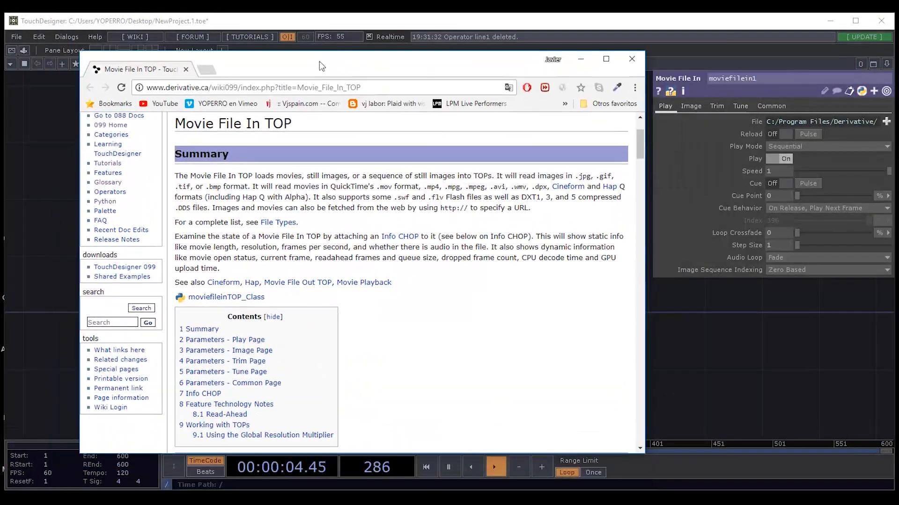
# Skim the help page's Image, Trim, Tune and Common parameter sections down to Working with TOPs, and return to the start.
pyautogui.scroll(-10, 234, 288)
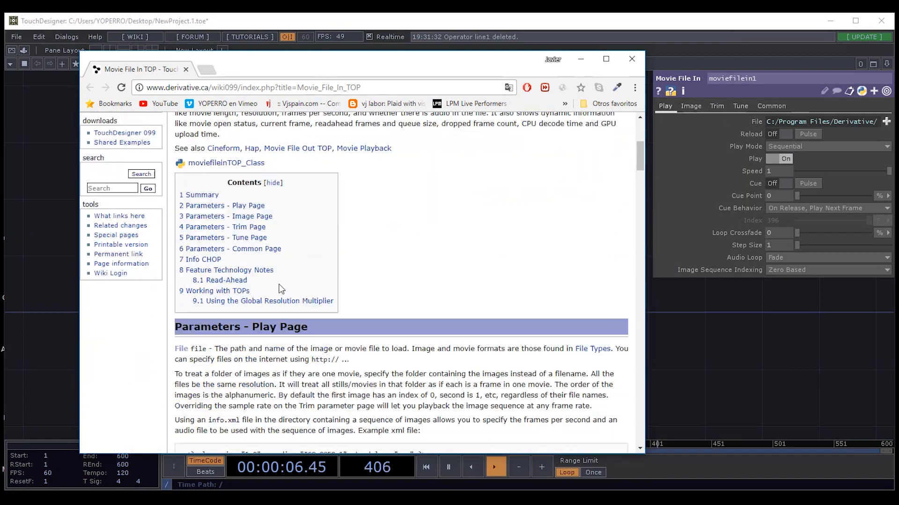
pyautogui.scroll(-12, 363, 282)
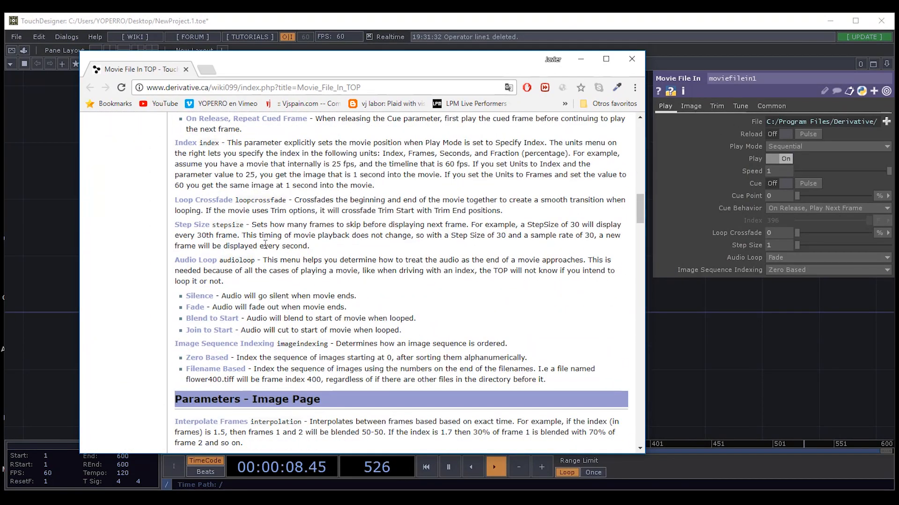
pyautogui.scroll(-12, 287, 264)
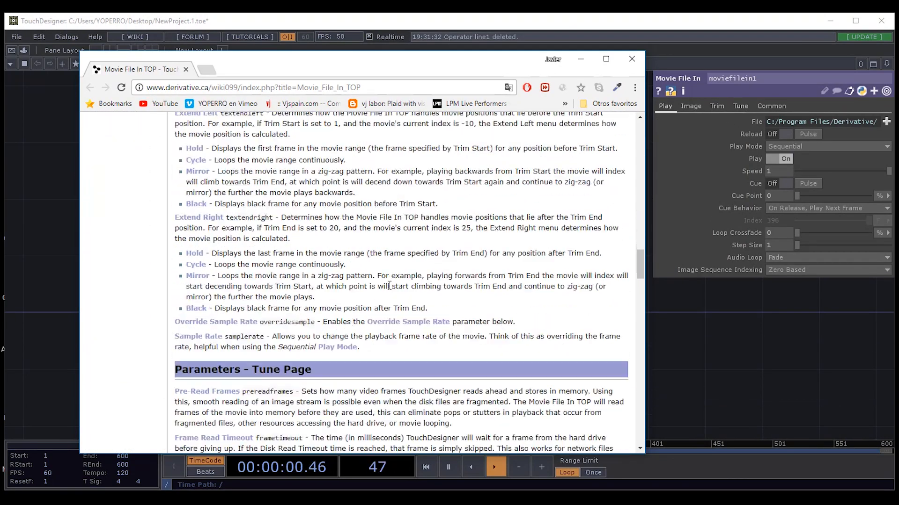
pyautogui.scroll(-15, 265, 323)
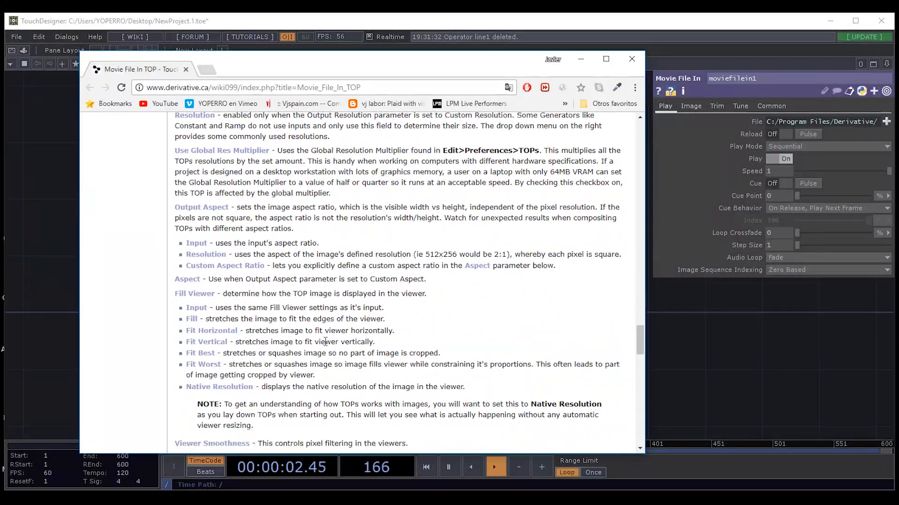
pyautogui.scroll(-8, 287, 258)
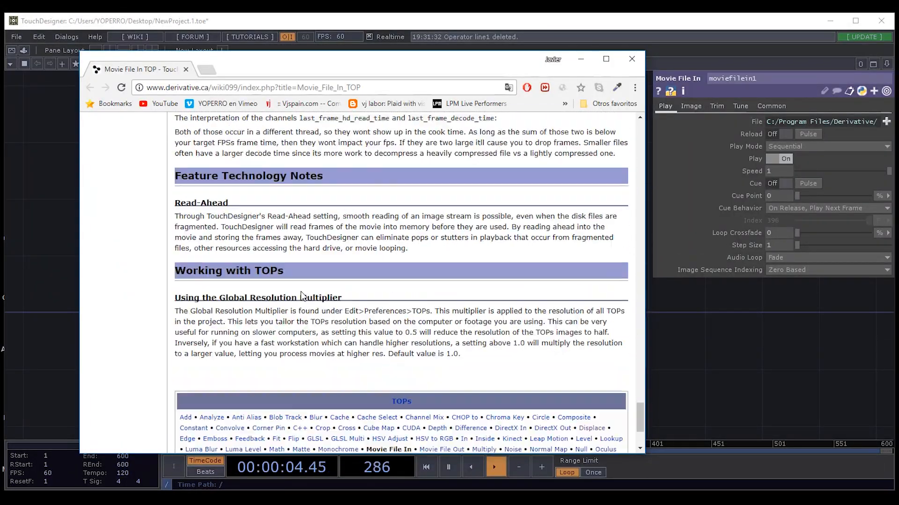
pyautogui.scroll(15, 357, 247)
pyautogui.scroll(20, 370, 254)
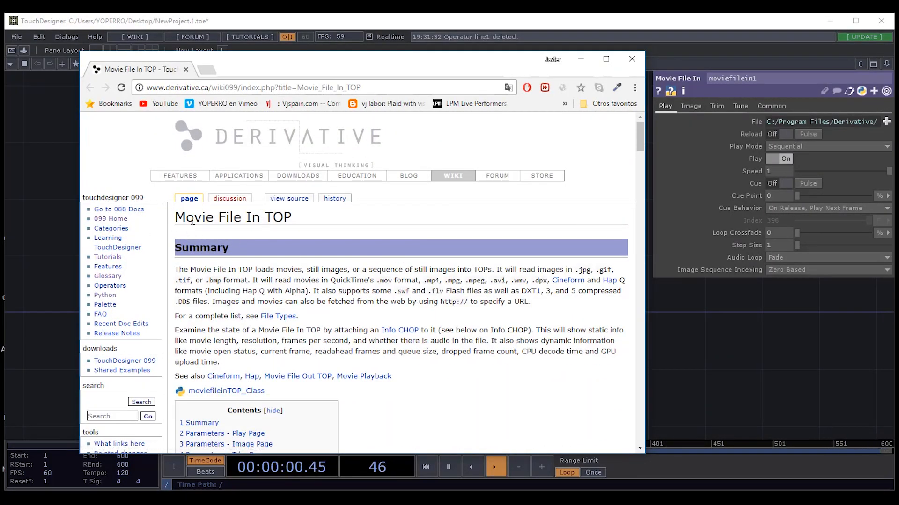
# Highlight the Movie File In TOP page title, glance over the contents list, and close the browser window.
pyautogui.moveTo(176, 218); pyautogui.dragTo(308, 224)
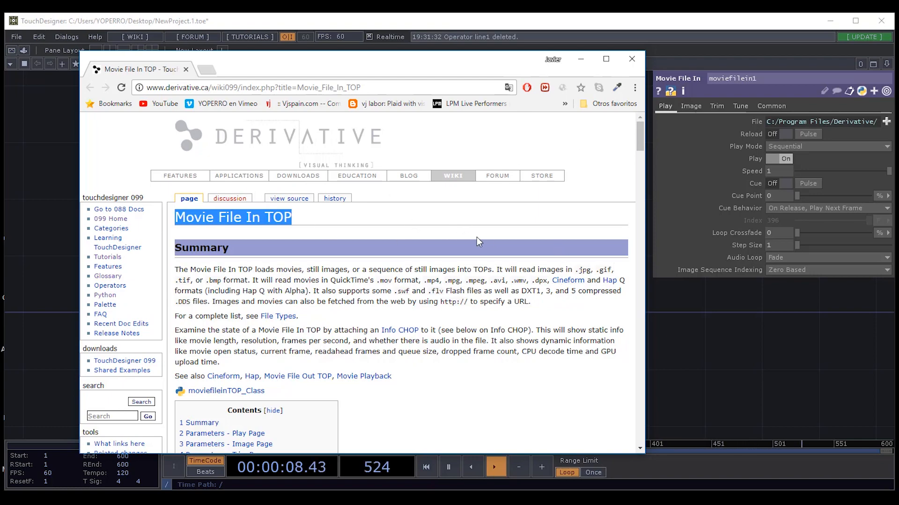
pyautogui.scroll(-4, 476, 238)
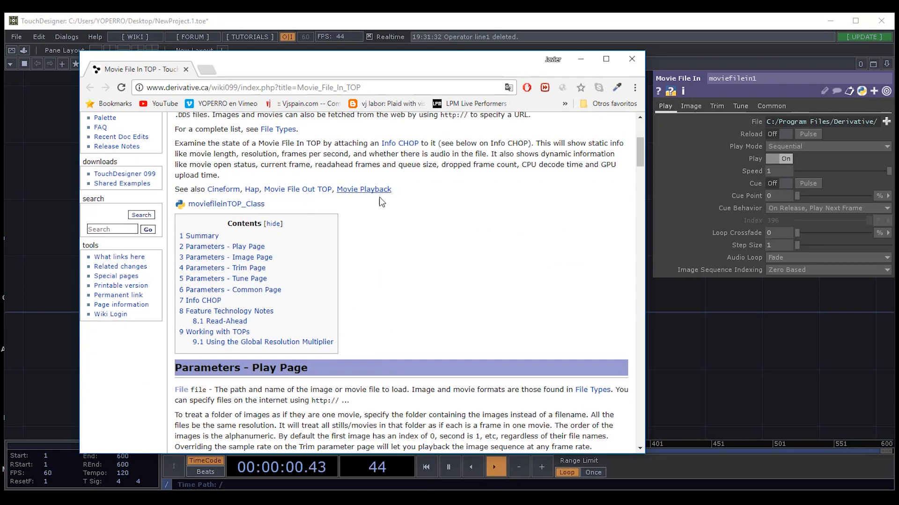
pyautogui.scroll(4, 447, 217)
pyautogui.click(631, 60)
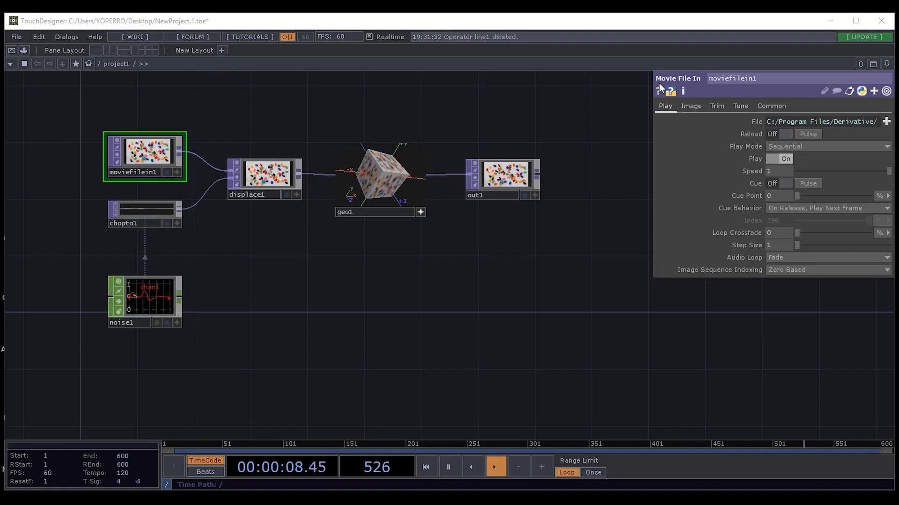
# Try moviefilein1's parameter language as Tscript and return it to Python, and expand and collapse the scripting details of all parameters.
pyautogui.click(684, 94)
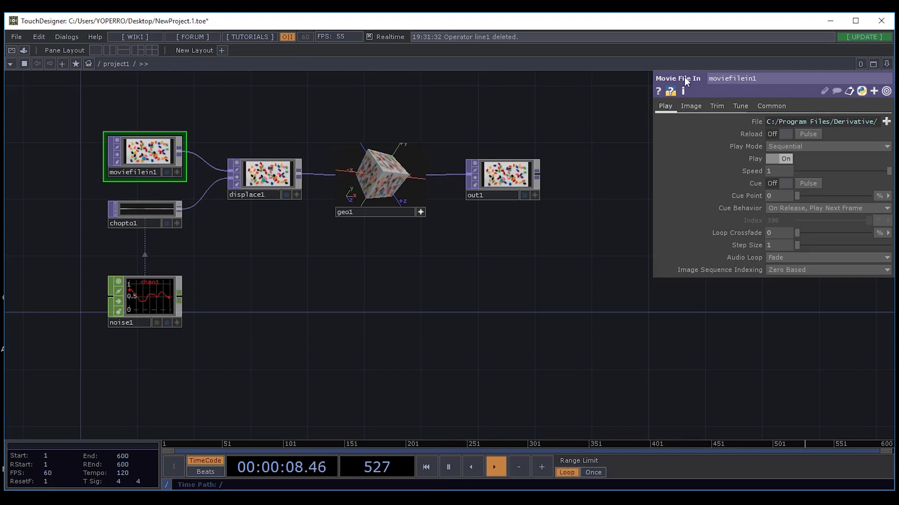
pyautogui.click(860, 91)
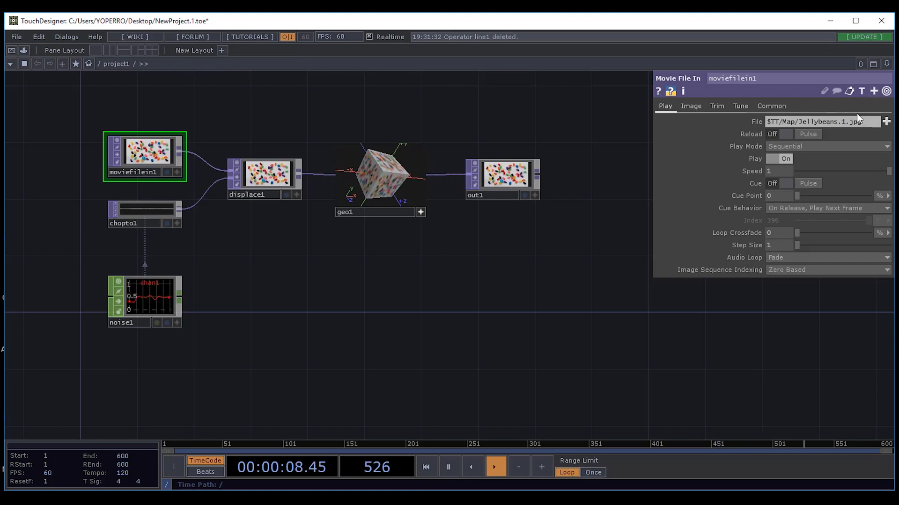
pyautogui.click(861, 94)
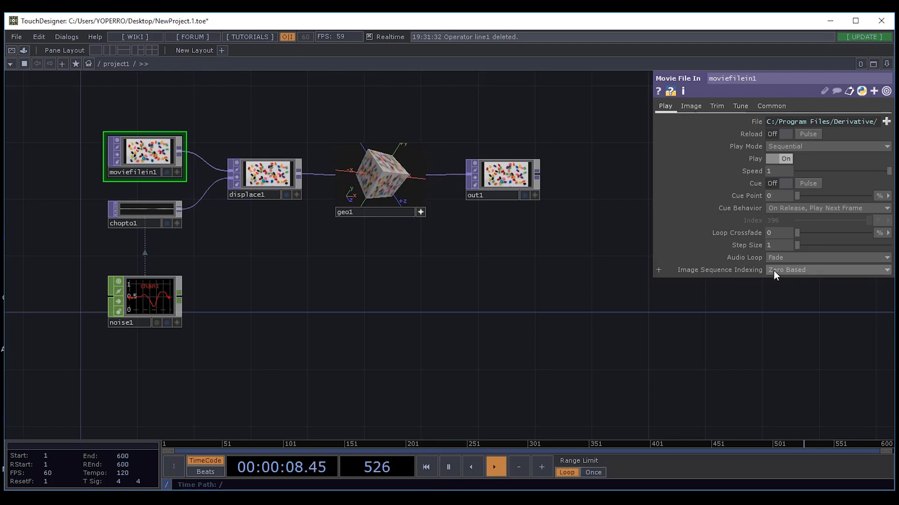
pyautogui.click(873, 92)
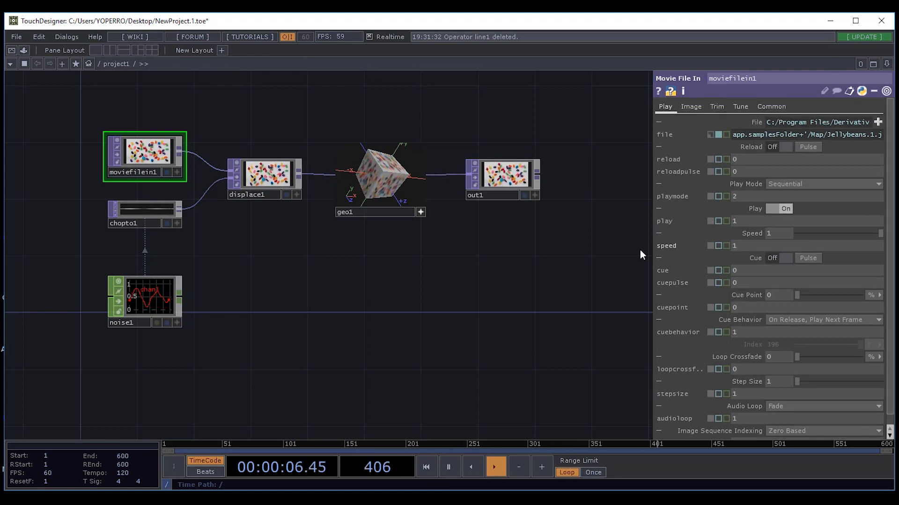
pyautogui.click(874, 93)
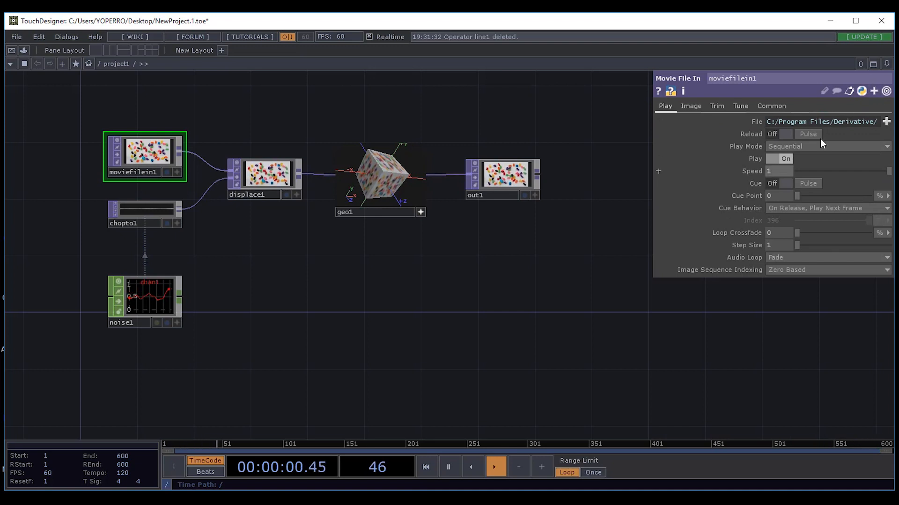
# Show only the non-default parameters of moviefilein1, and restore its full parameter list.
pyautogui.click(886, 91)
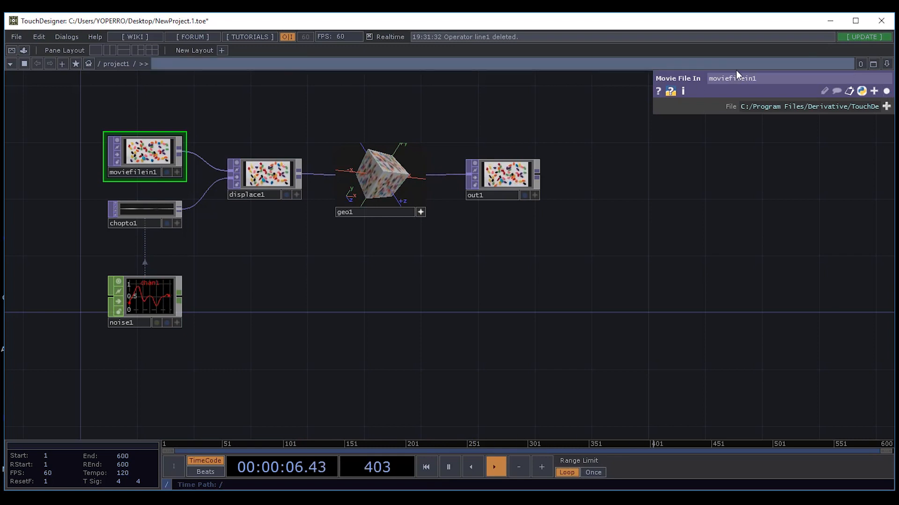
pyautogui.click(886, 92)
pyautogui.moveTo(397, 290); pyautogui.dragTo(520, 286)
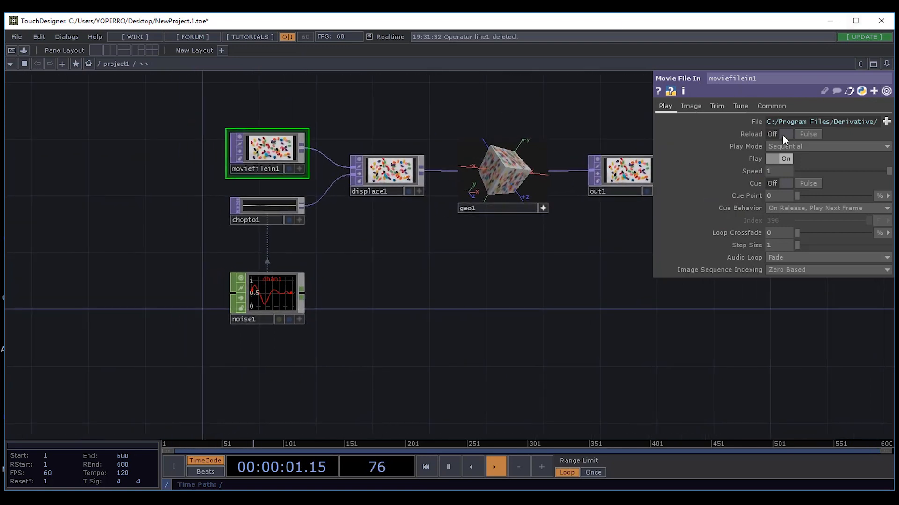
# Filter the parameters to non-default ones again, inspect those of displace1, and restore the full list.
pyautogui.click(887, 92)
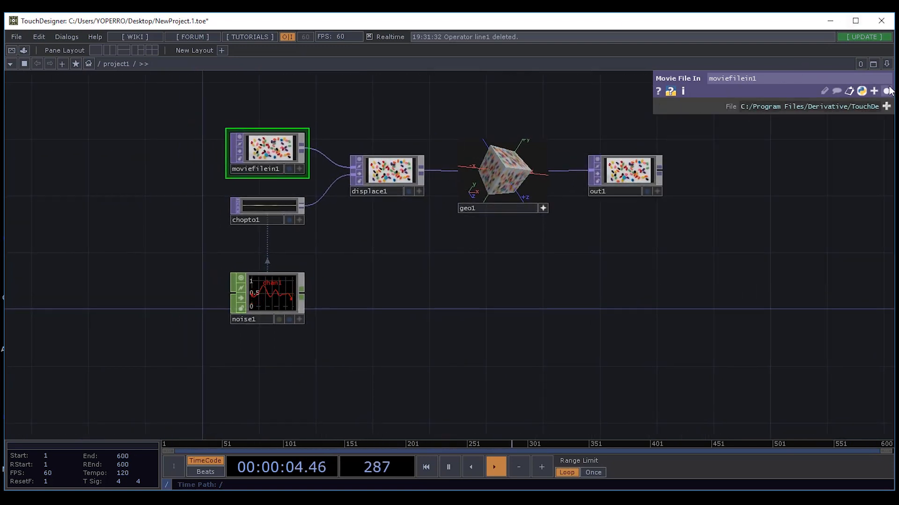
pyautogui.click(388, 173)
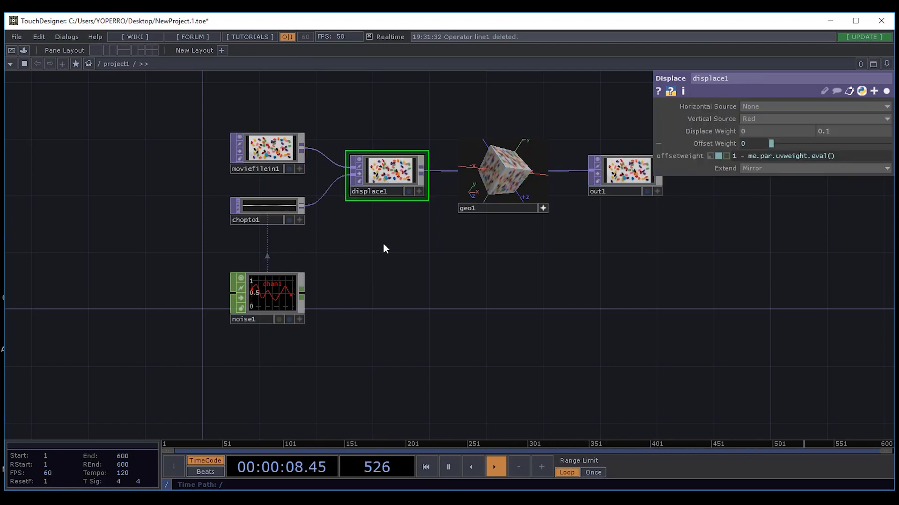
pyautogui.moveTo(758, 242); pyautogui.dragTo(633, 255)
pyautogui.click(885, 91)
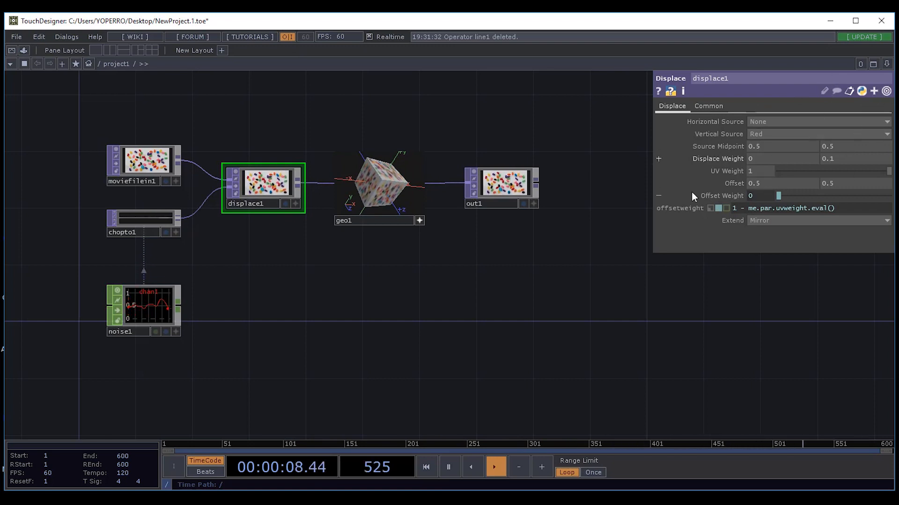
pyautogui.moveTo(279, 300); pyautogui.dragTo(351, 306)
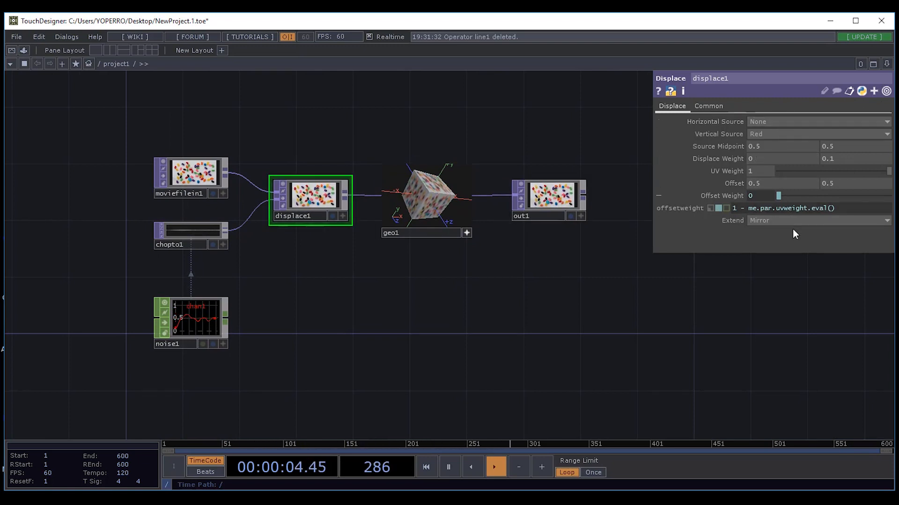
pyautogui.moveTo(361, 307); pyautogui.dragTo(272, 308)
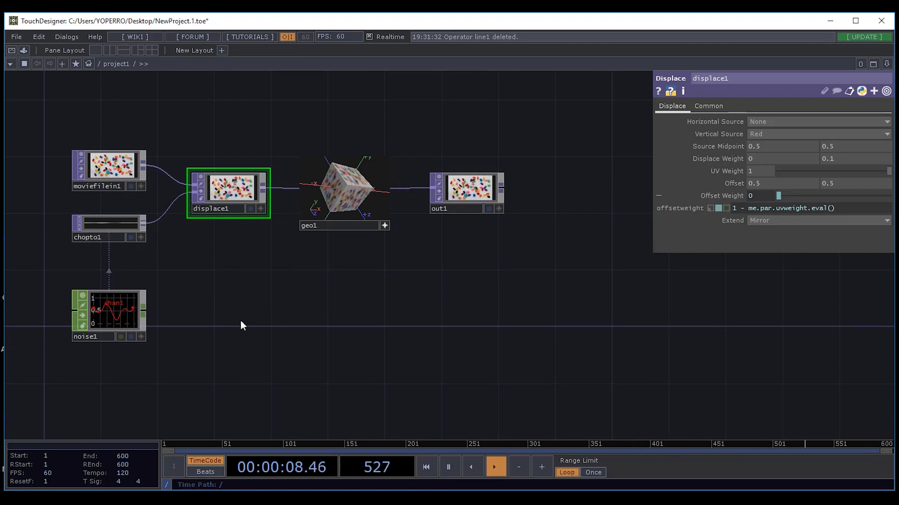
pyautogui.moveTo(215, 307); pyautogui.dragTo(335, 339)
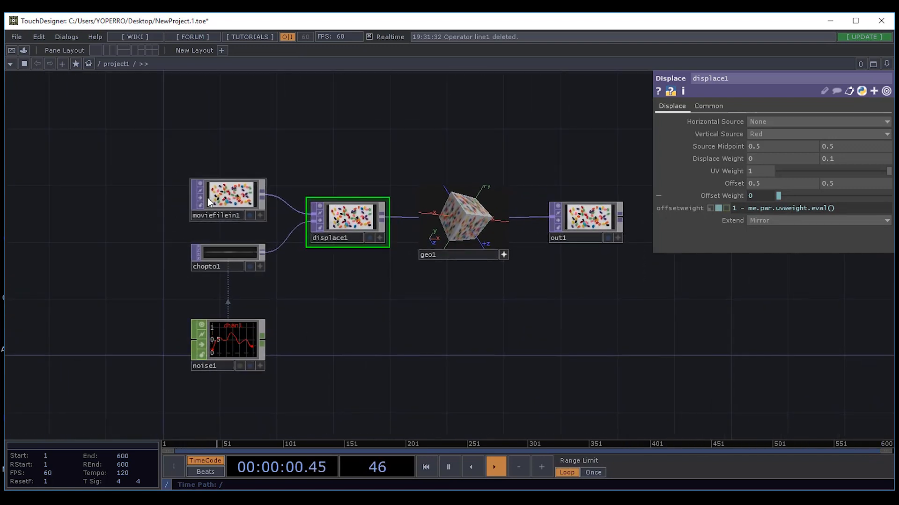
# Move moviefilein1, chopto1, noise1 and displace1 further left in the network to spread out the layout.
pyautogui.moveTo(207, 197); pyautogui.dragTo(179, 177)
pyautogui.moveTo(224, 262); pyautogui.dragTo(195, 260)
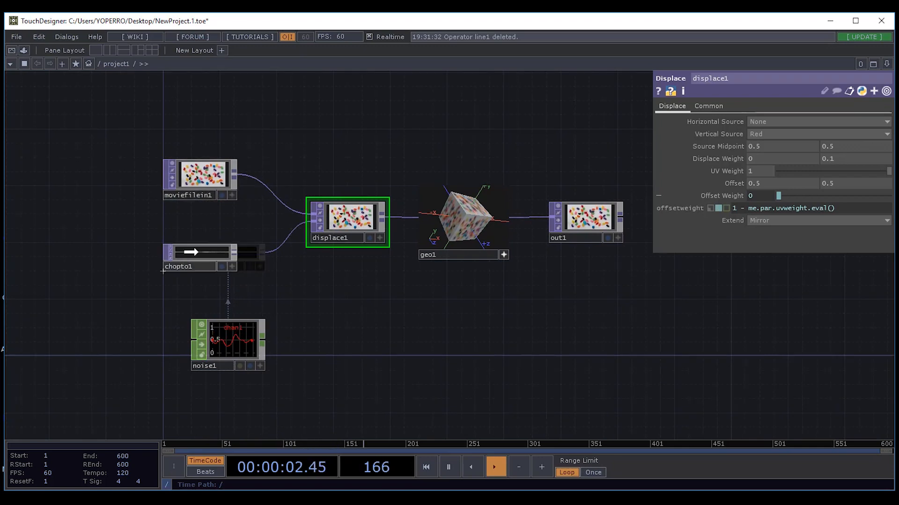
pyautogui.moveTo(231, 343); pyautogui.dragTo(202, 342)
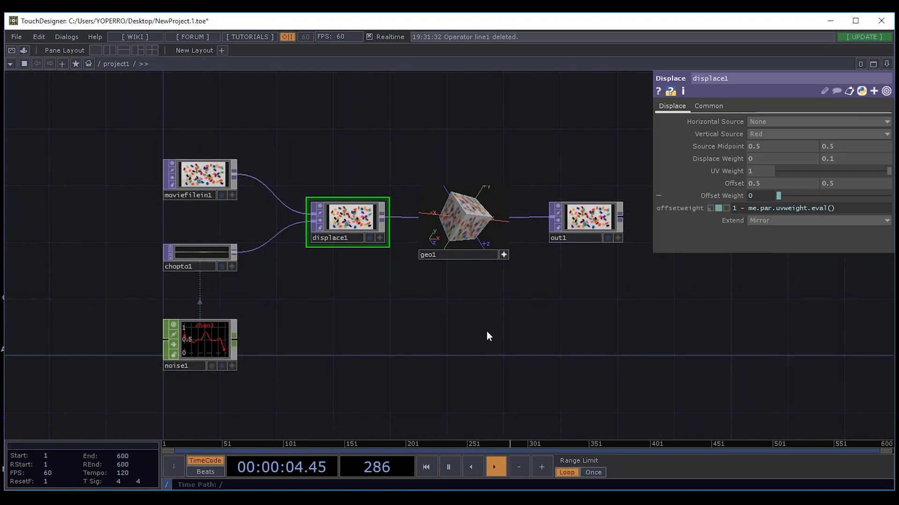
pyautogui.moveTo(352, 223); pyautogui.dragTo(313, 207)
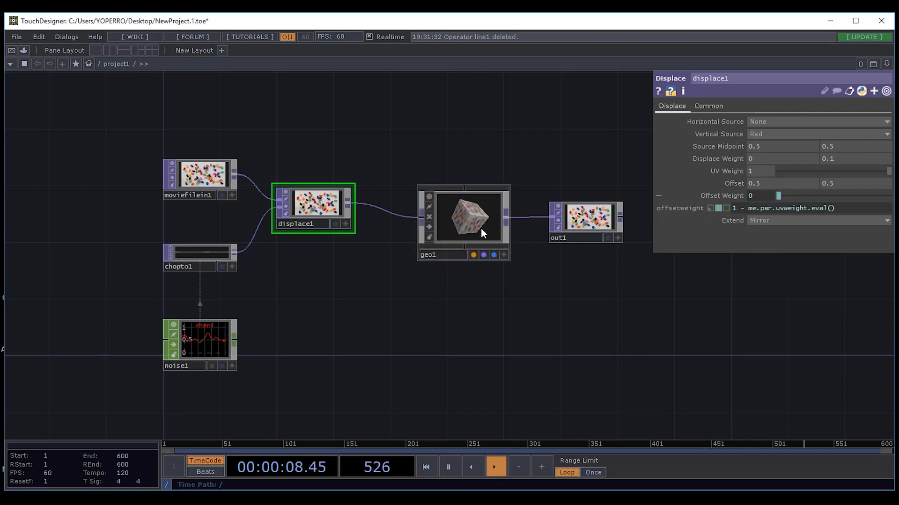
# Move geo1 and out1 up and left to line them up in a row with displace1.
pyautogui.moveTo(481, 228); pyautogui.dragTo(454, 211)
pyautogui.moveTo(586, 234); pyautogui.dragTo(555, 206)
pyautogui.moveTo(533, 263); pyautogui.dragTo(502, 257)
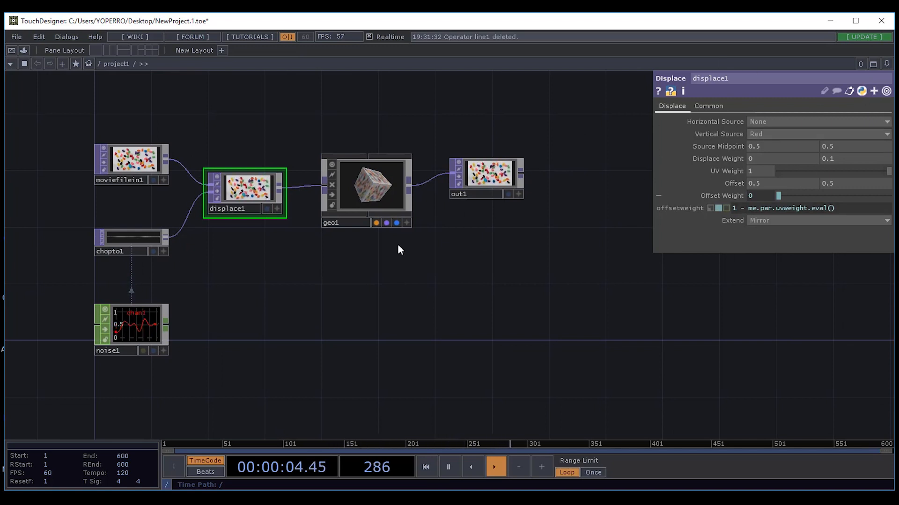
pyautogui.moveTo(385, 282); pyautogui.dragTo(424, 300)
pyautogui.moveTo(522, 191); pyautogui.dragTo(509, 206)
pyautogui.moveTo(452, 286); pyautogui.dragTo(550, 295)
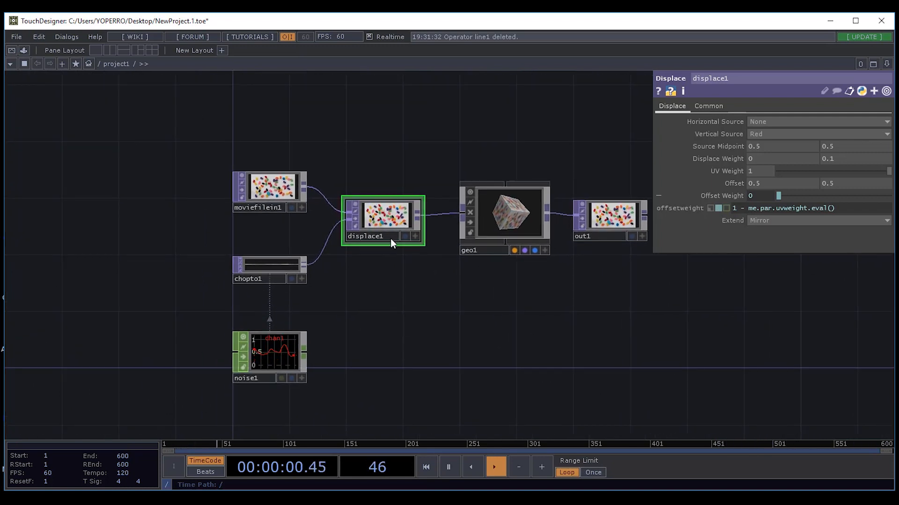
# Show only the non-default parameters of displace1 and of noise1.
pyautogui.click(886, 92)
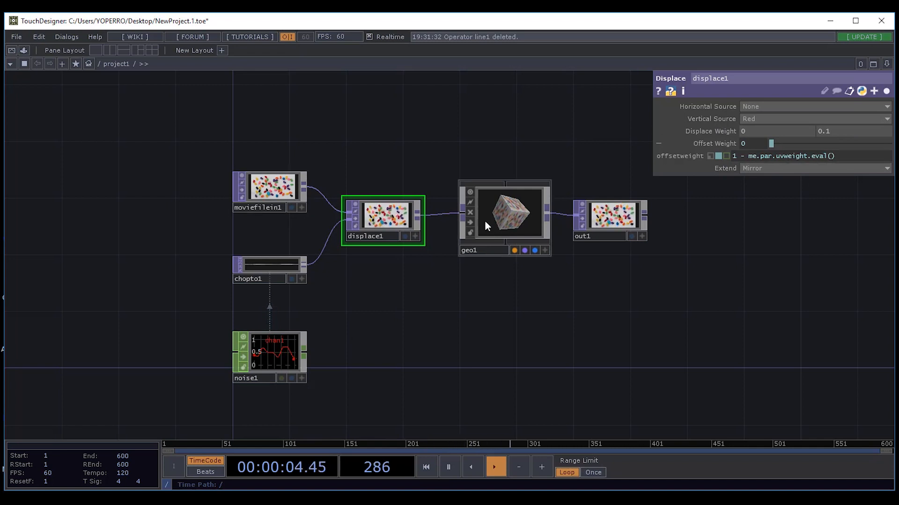
pyautogui.click(278, 351)
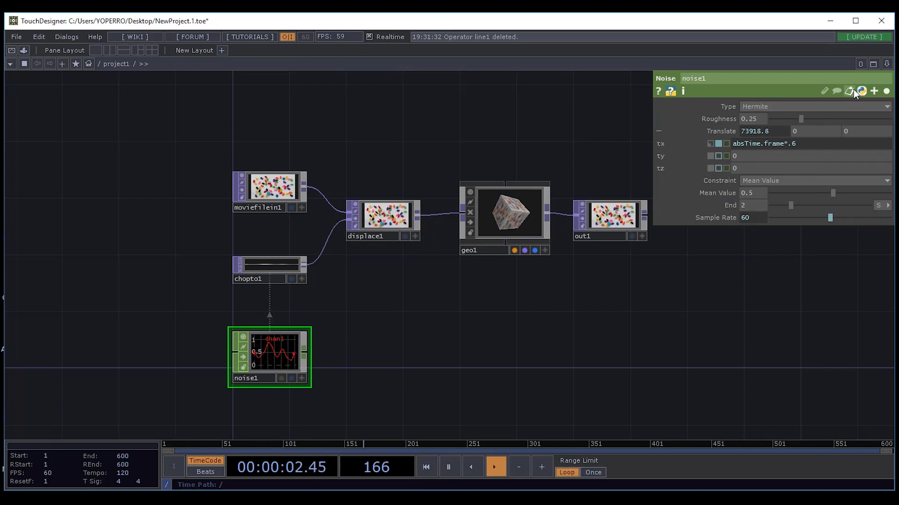
pyautogui.moveTo(396, 305); pyautogui.dragTo(328, 322)
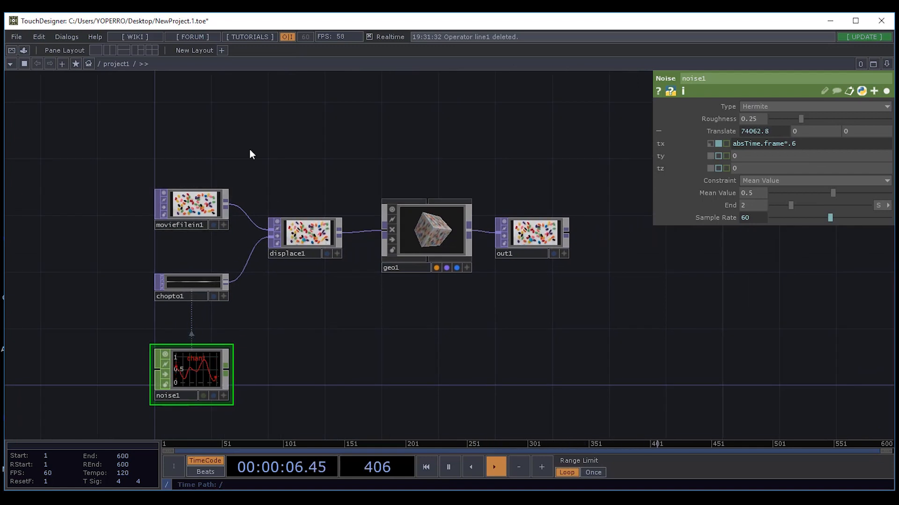
# Move out1 farther to the right of geo1, and restore the full parameter list of noise1.
pyautogui.moveTo(650, 298); pyautogui.dragTo(605, 286)
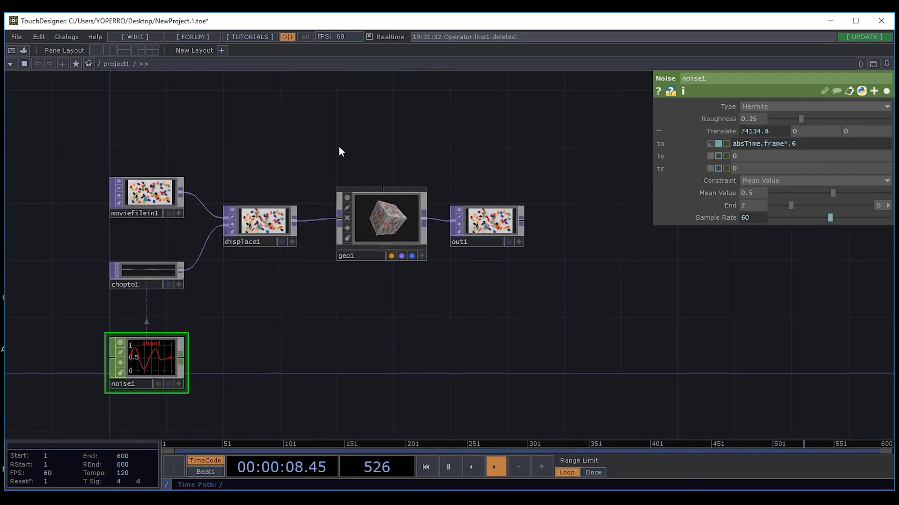
pyautogui.moveTo(468, 306); pyautogui.dragTo(424, 308)
pyautogui.moveTo(431, 223); pyautogui.dragTo(474, 223)
pyautogui.moveTo(412, 300); pyautogui.dragTo(514, 296)
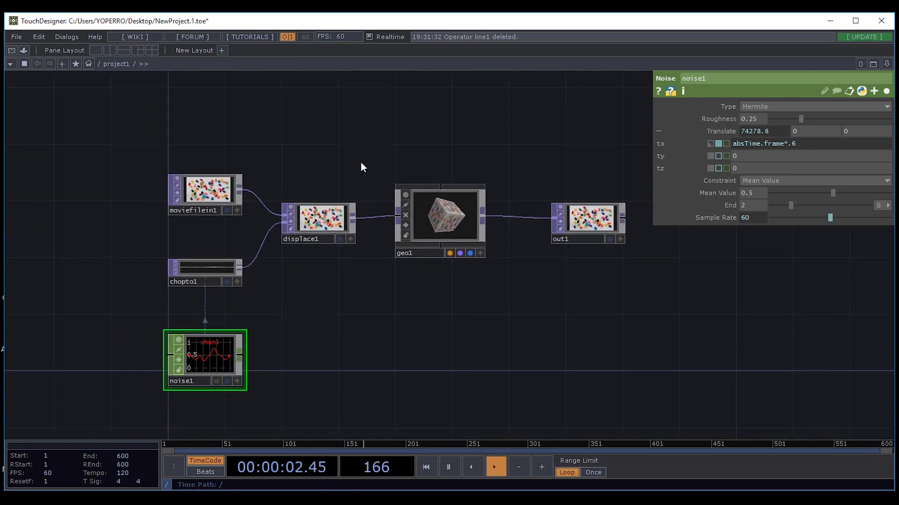
pyautogui.moveTo(451, 301); pyautogui.dragTo(562, 324)
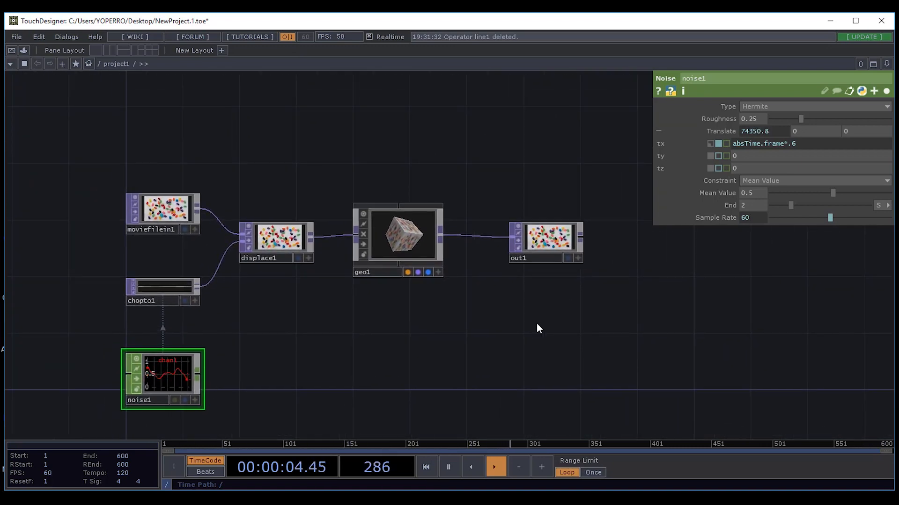
pyautogui.click(887, 92)
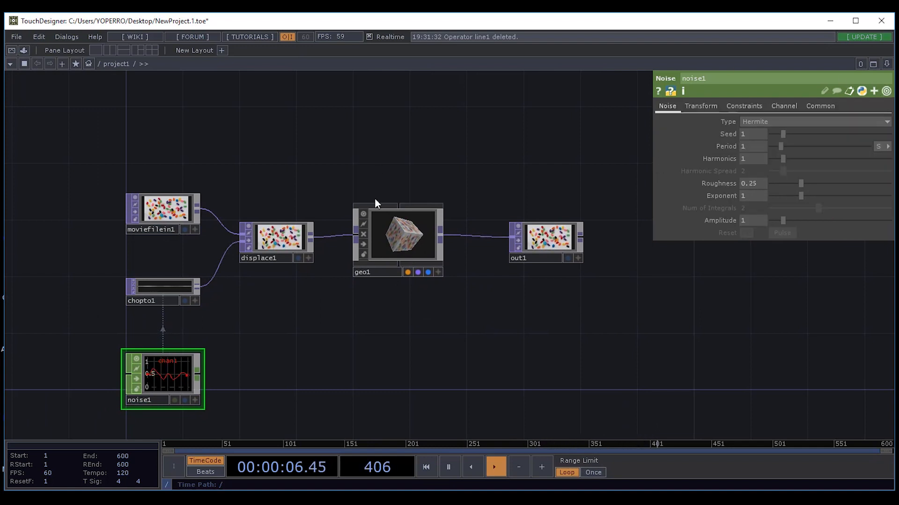
pyautogui.moveTo(530, 284); pyautogui.dragTo(530, 207)
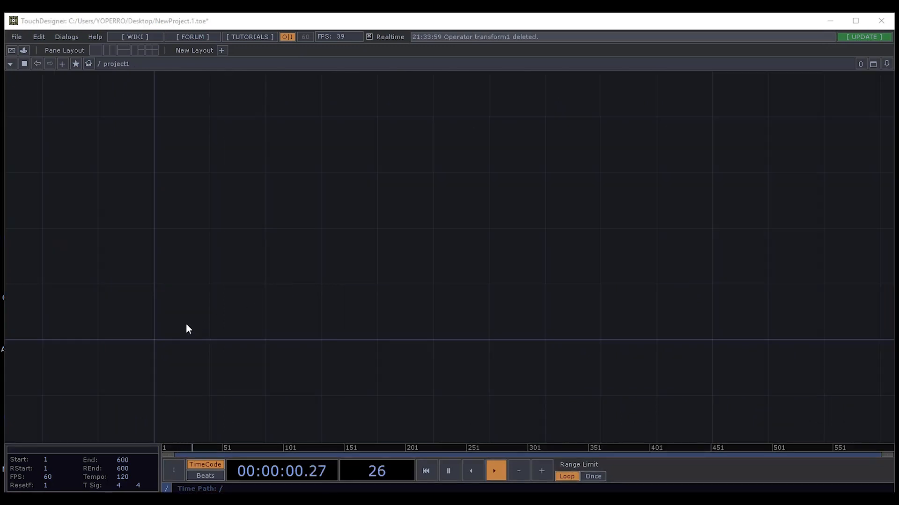
pyautogui.moveTo(186, 329); pyautogui.dragTo(240, 260)
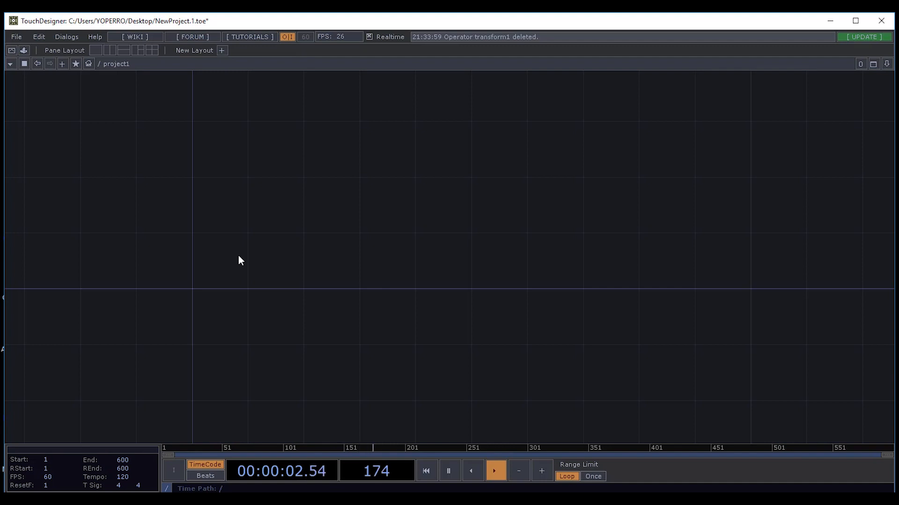
pyautogui.moveTo(272, 259); pyautogui.dragTo(247, 242)
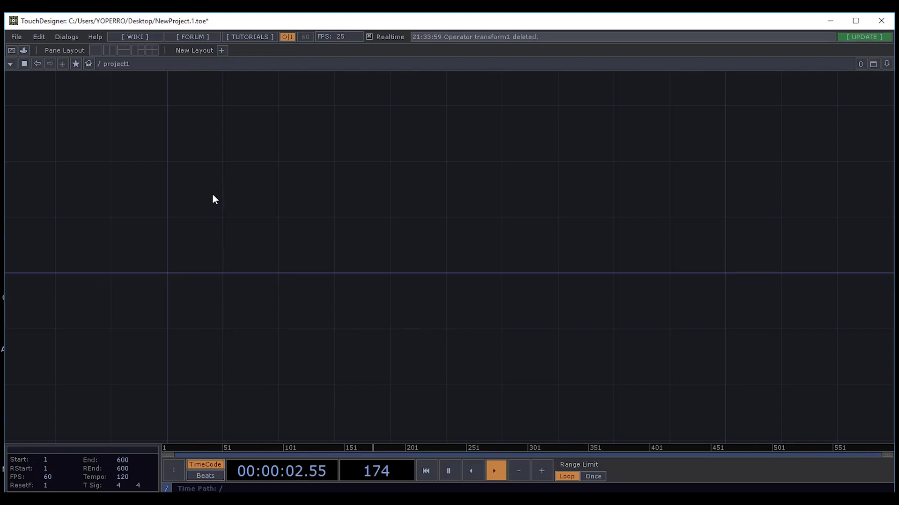
pyautogui.press('Tab')
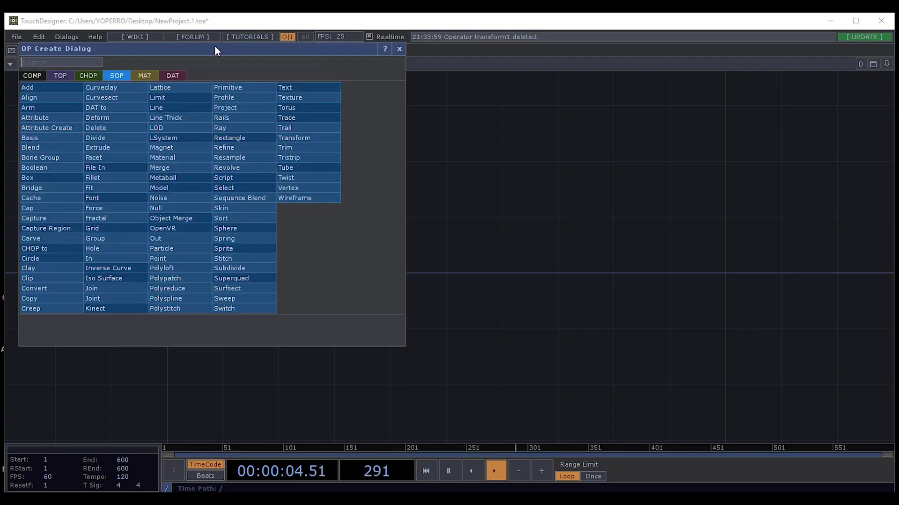
pyautogui.moveTo(215, 46); pyautogui.dragTo(328, 60)
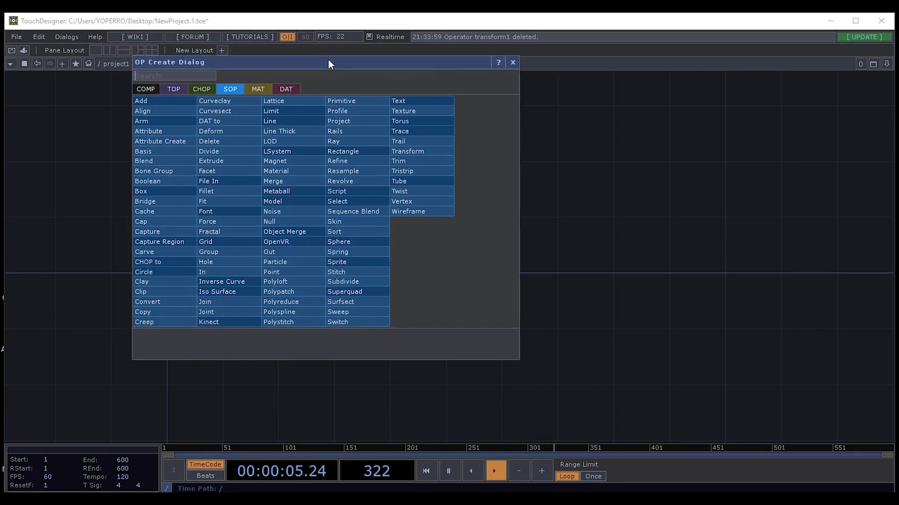
pyautogui.click(513, 64)
# Search the SOP operators for "toru" and place a Torus SOP in the network near the origin.
pyautogui.press('Tab')
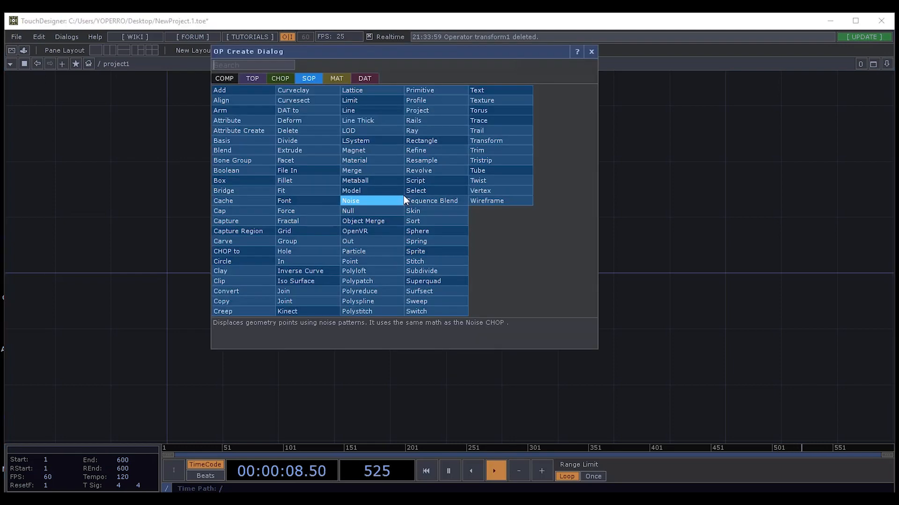
pyautogui.moveTo(391, 56); pyautogui.dragTo(328, 107)
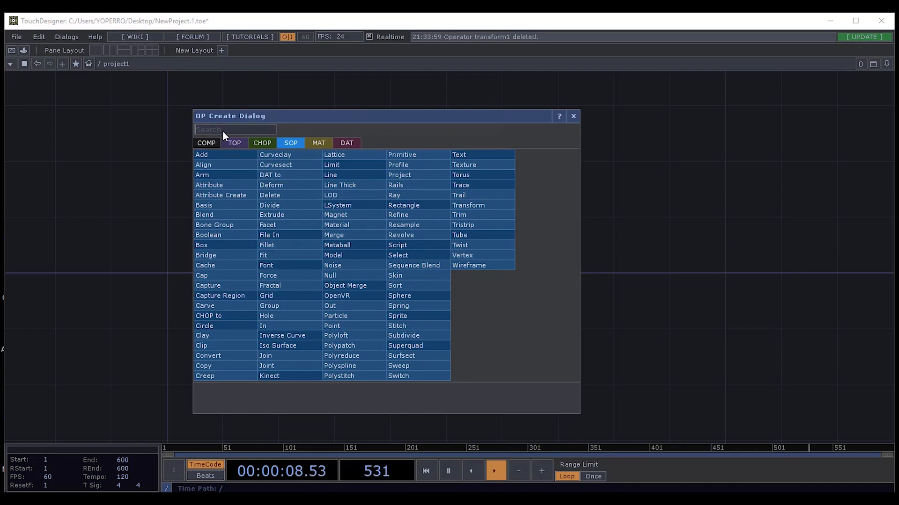
pyautogui.write('toru')
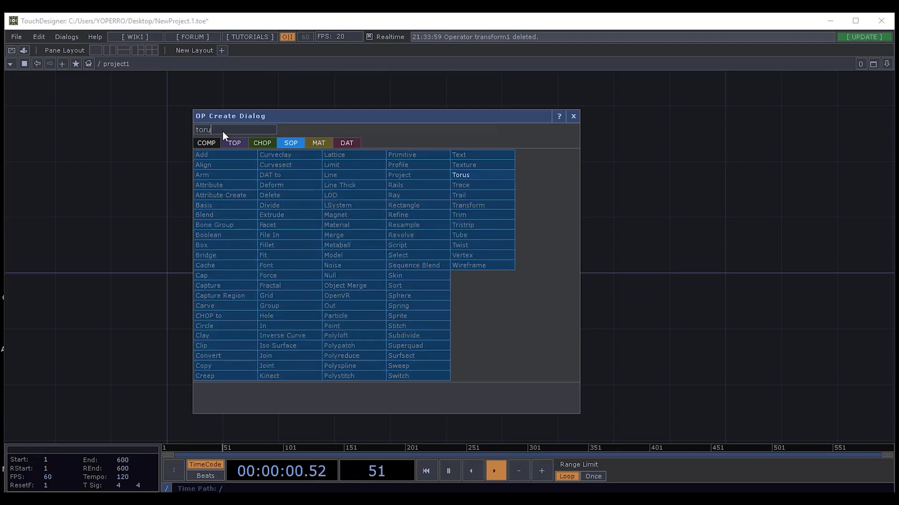
pyautogui.click(468, 175)
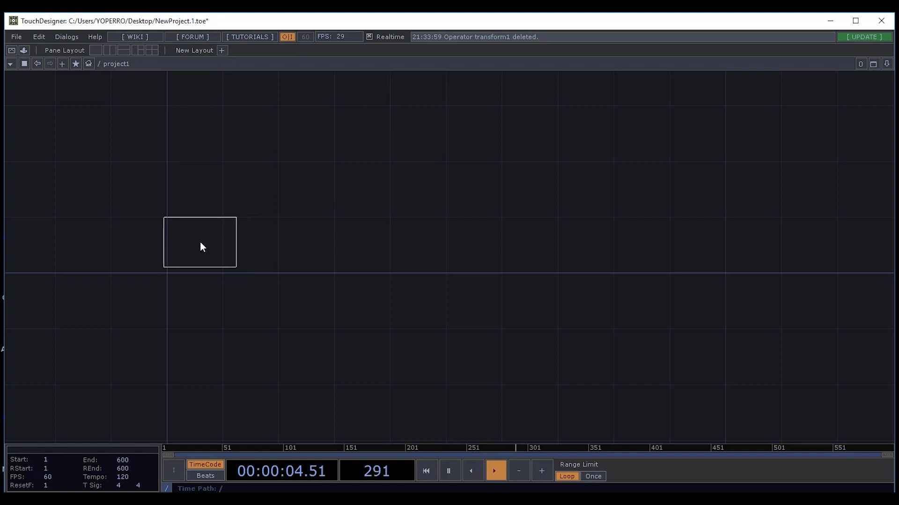
pyautogui.click(204, 245)
# Move torus1 straight up, away from the network's horizontal axis line.
pyautogui.moveTo(305, 221); pyautogui.dragTo(328, 196)
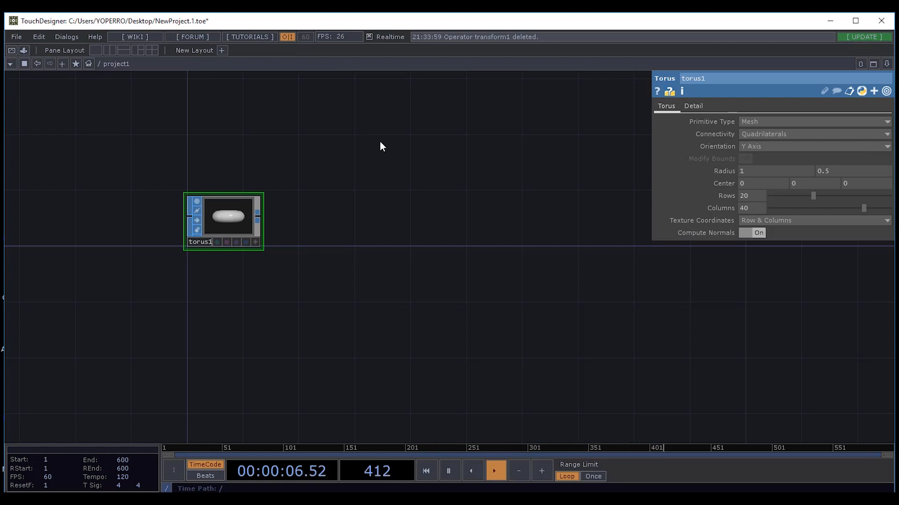
pyautogui.moveTo(310, 273); pyautogui.dragTo(332, 308)
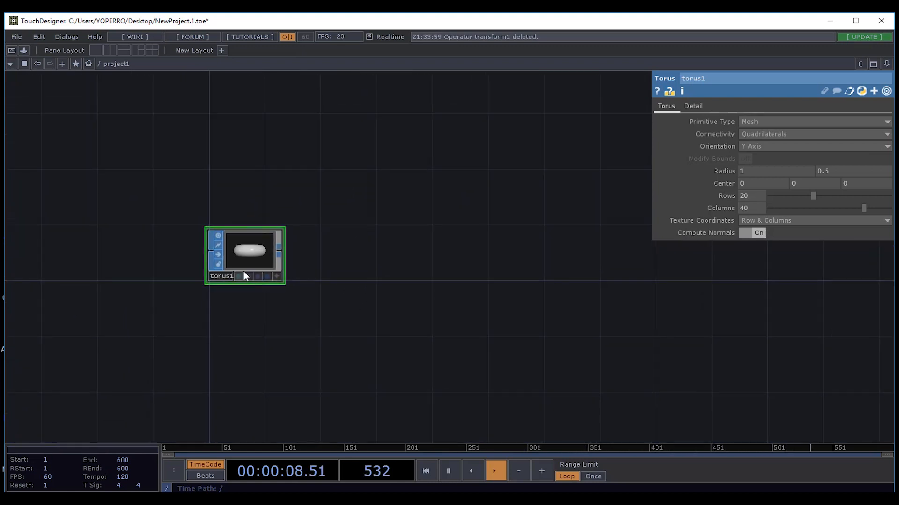
pyautogui.moveTo(245, 262); pyautogui.dragTo(244, 199)
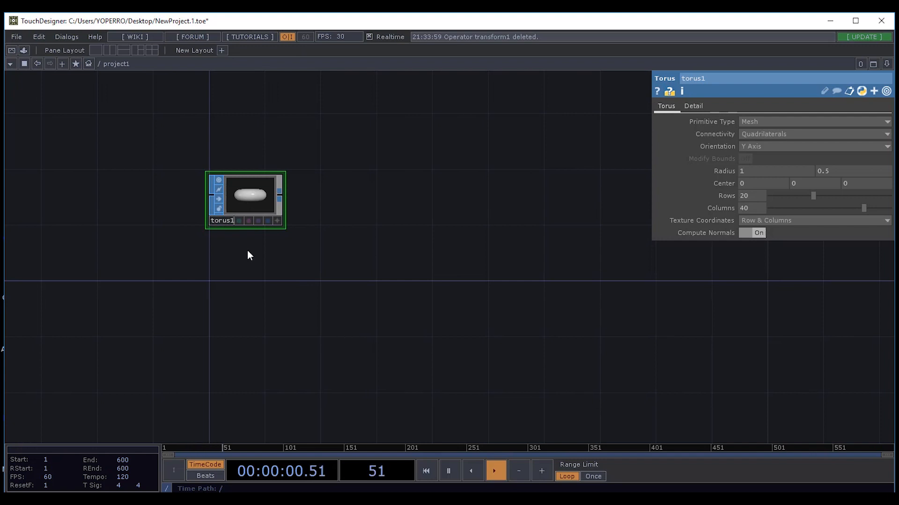
pyautogui.scroll(4, 246, 257)
pyautogui.moveTo(279, 259); pyautogui.dragTo(212, 188)
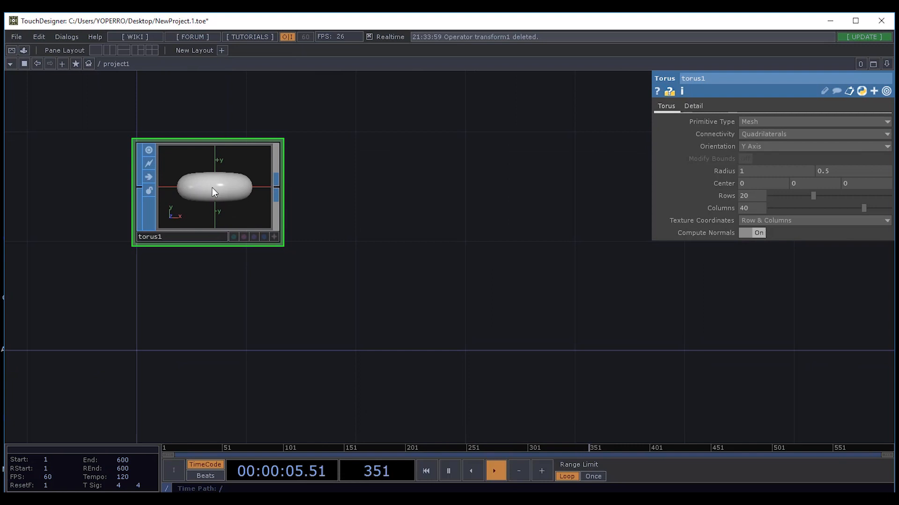
# Set torus1's primitive type to Polygon and its connectivity to Triangles.
pyautogui.click(770, 121)
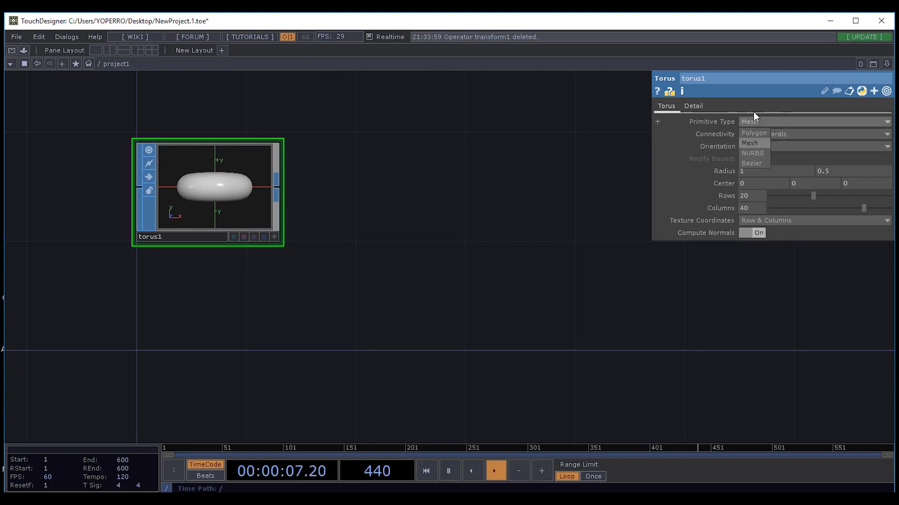
pyautogui.click(769, 133)
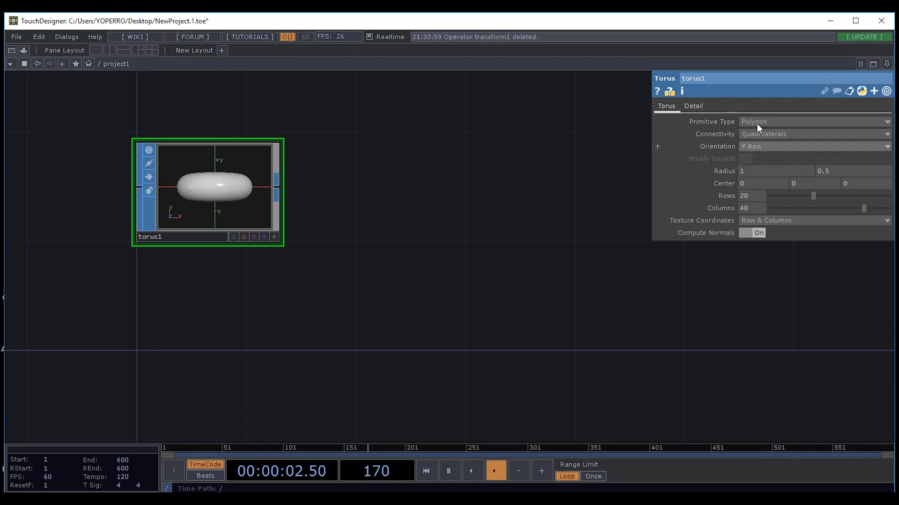
pyautogui.click(760, 133)
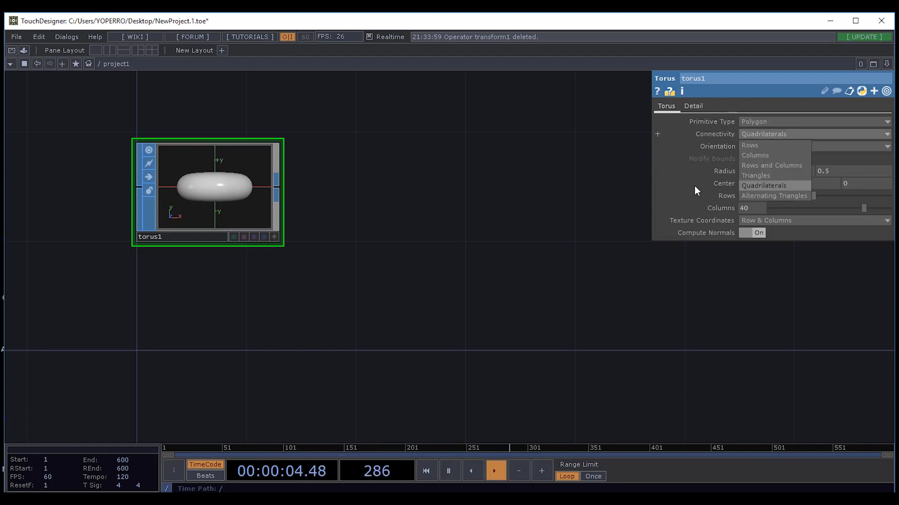
pyautogui.click(771, 173)
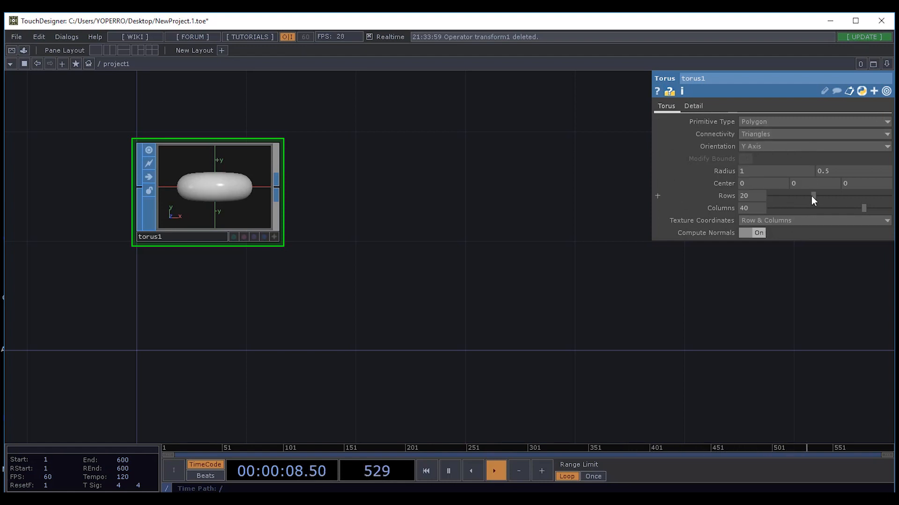
# Set both the Rows and the Columns of torus1 to 3.
pyautogui.moveTo(800, 194); pyautogui.dragTo(760, 197)
pyautogui.moveTo(759, 192); pyautogui.dragTo(761, 195, button='middle')
pyautogui.moveTo(773, 195)
pyautogui.mouseDown()
pyautogui.moveTo(812, 196)
pyautogui.moveTo(782, 197)
pyautogui.mouseUp()
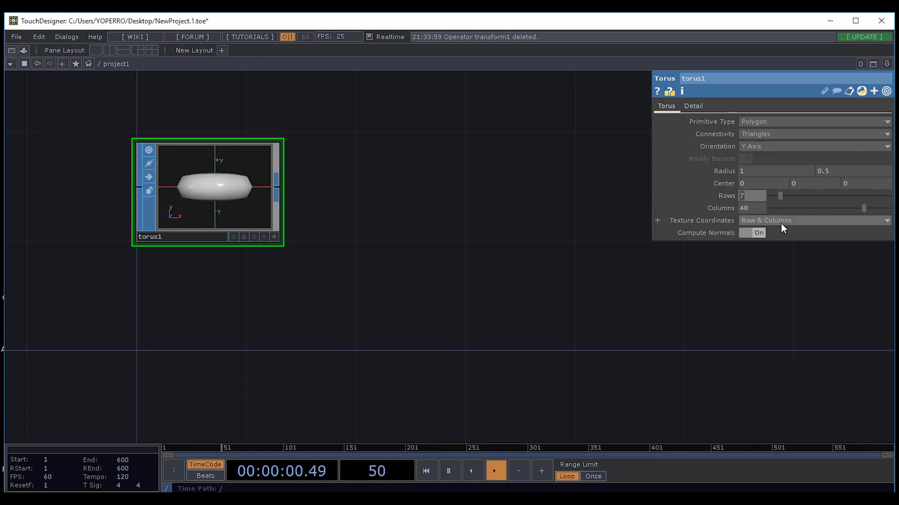
pyautogui.write('3')
pyautogui.press('Return')
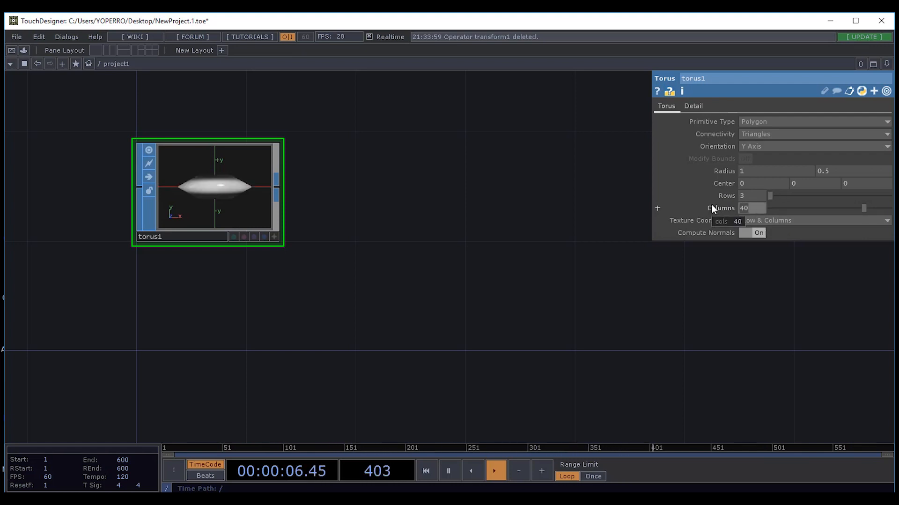
pyautogui.write('3')
pyautogui.press('Return')
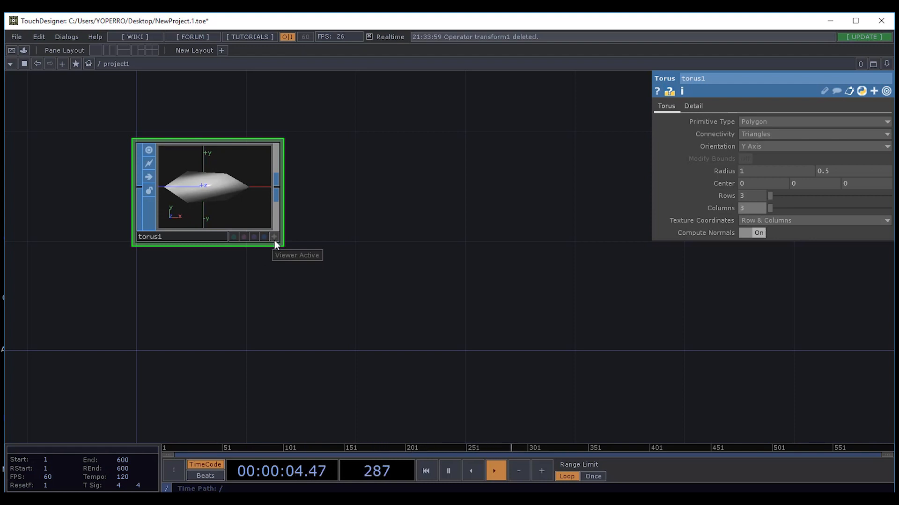
# Move torus1 back down to the network origin, its corner against both axis lines.
pyautogui.moveTo(197, 223); pyautogui.dragTo(181, 320)
pyautogui.moveTo(349, 282); pyautogui.dragTo(396, 246)
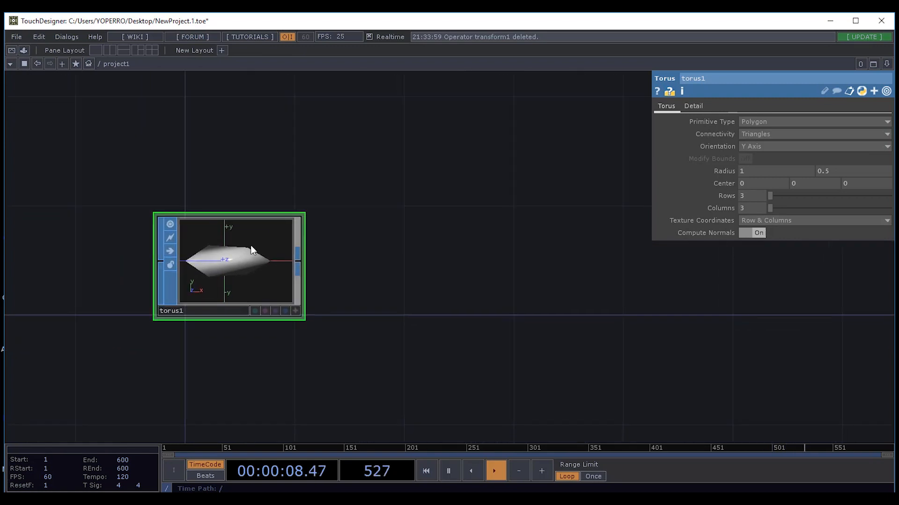
pyautogui.moveTo(251, 246); pyautogui.dragTo(264, 243)
pyautogui.moveTo(373, 263); pyautogui.dragTo(353, 196)
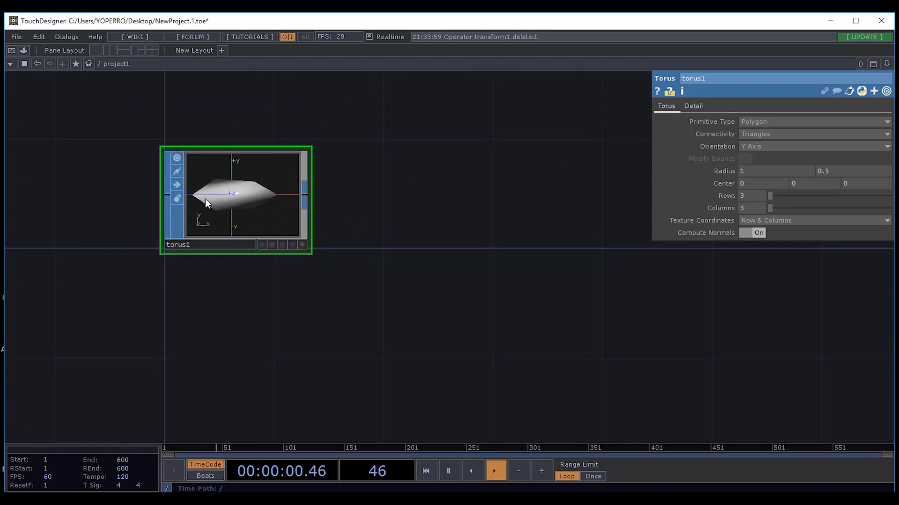
pyautogui.moveTo(438, 192); pyautogui.dragTo(463, 176)
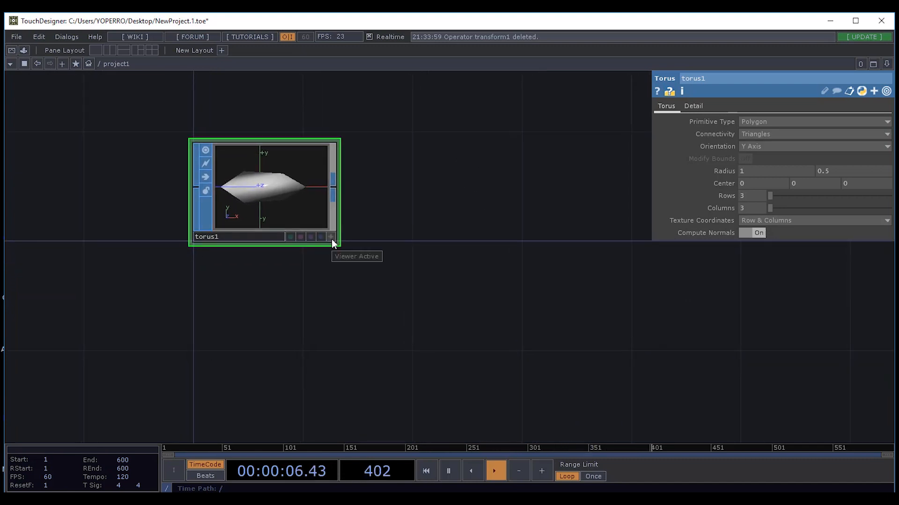
# Activate torus1's viewer, rotate its 3D view to look down on the triangular ring, and deactivate the viewer.
pyautogui.click(330, 238)
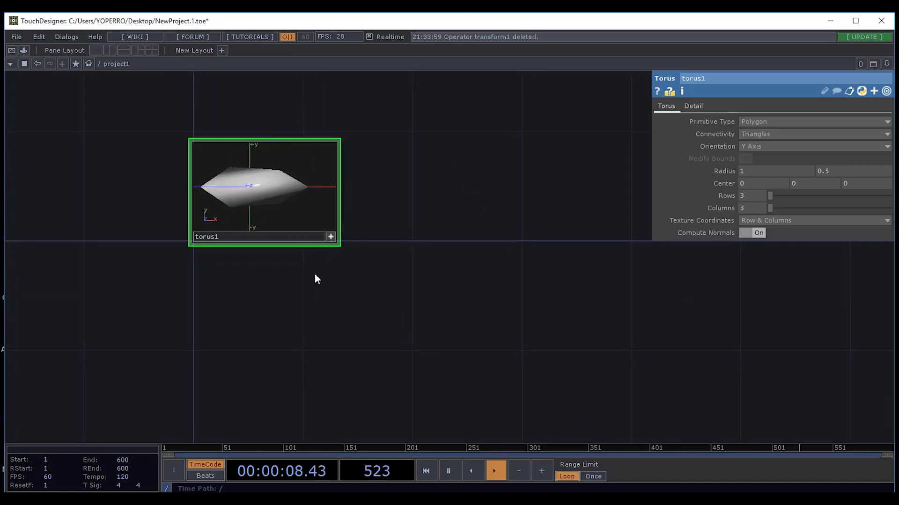
pyautogui.moveTo(263, 178); pyautogui.dragTo(279, 216)
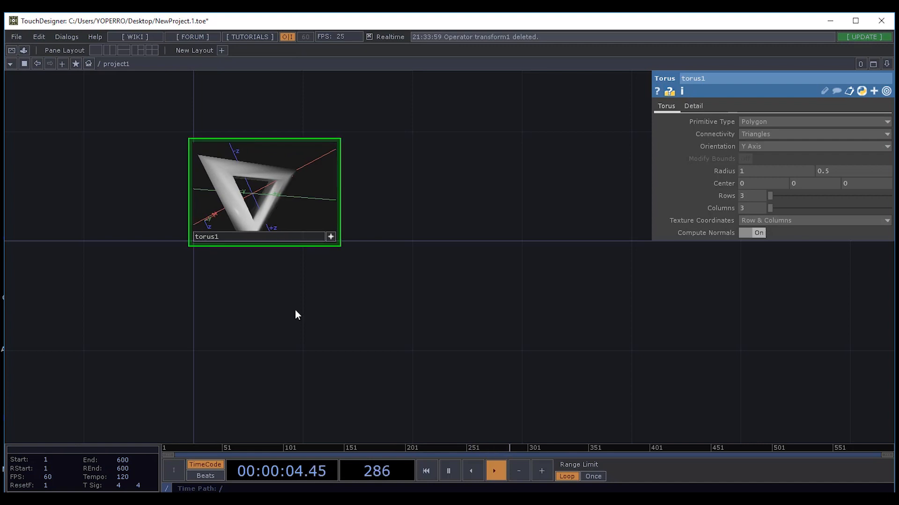
pyautogui.click(330, 237)
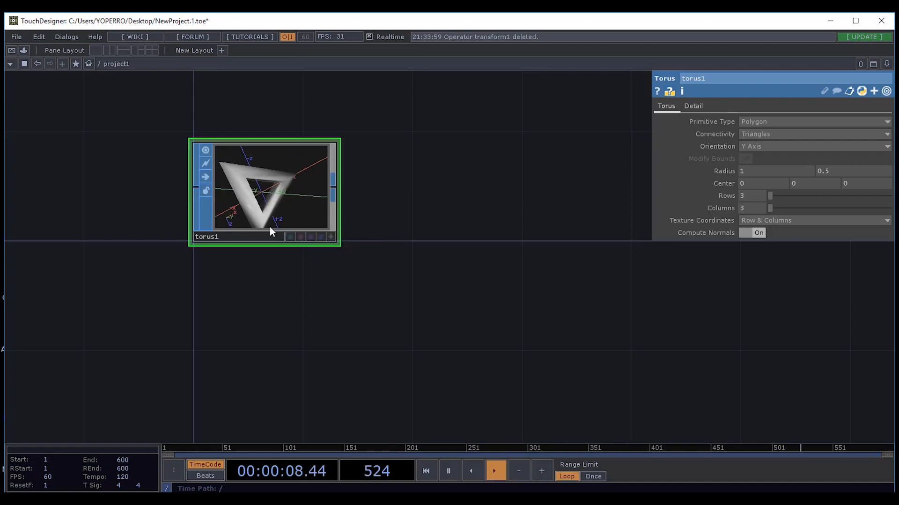
# Open the Orientation options of torus1.
pyautogui.click(769, 147)
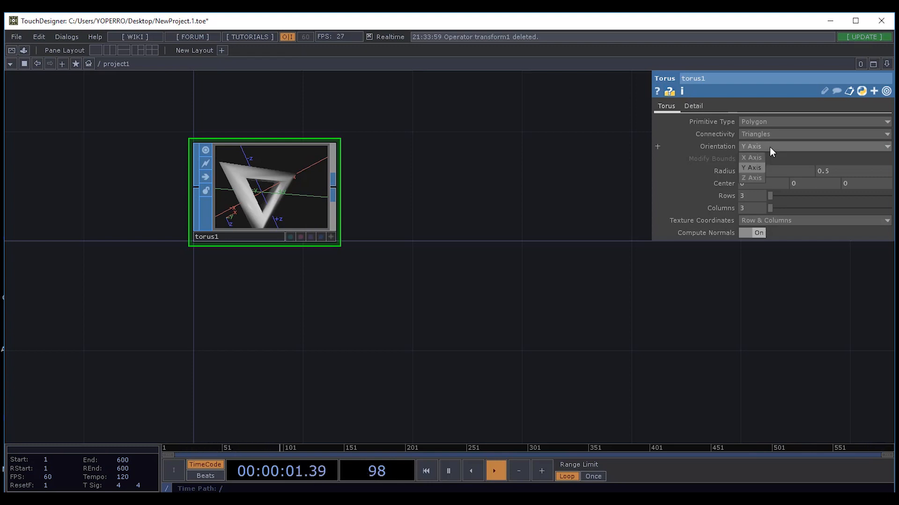
# Set the torus orientation to Z Axis and reset its viewer camera to the home view.
pyautogui.click(751, 179)
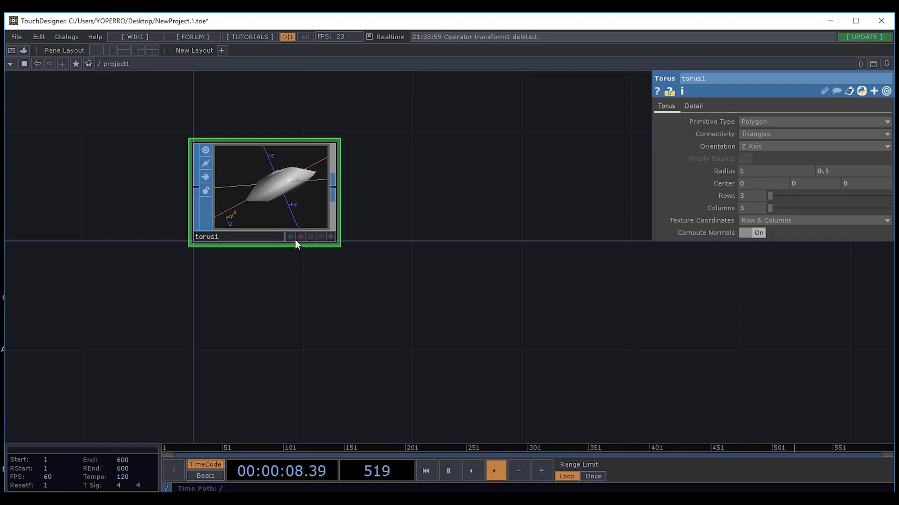
pyautogui.click(331, 237)
pyautogui.moveTo(273, 177); pyautogui.dragTo(259, 190)
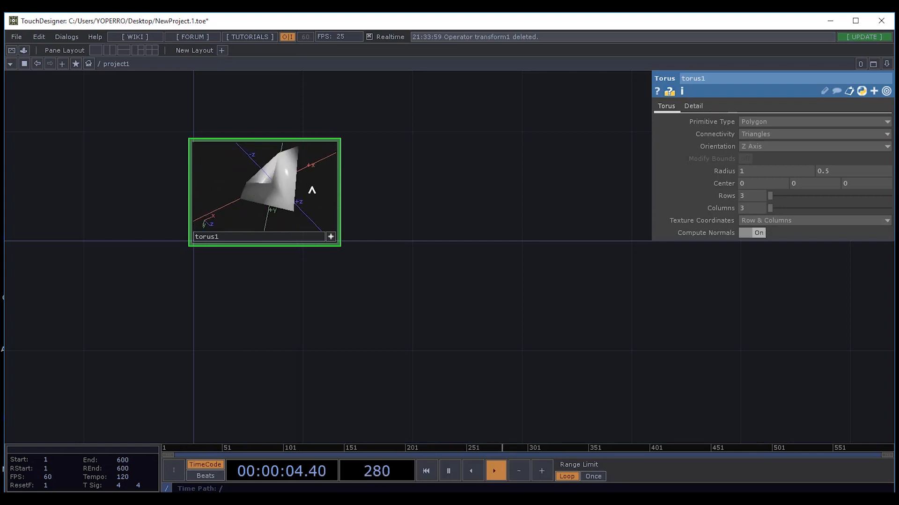
pyautogui.press('h')
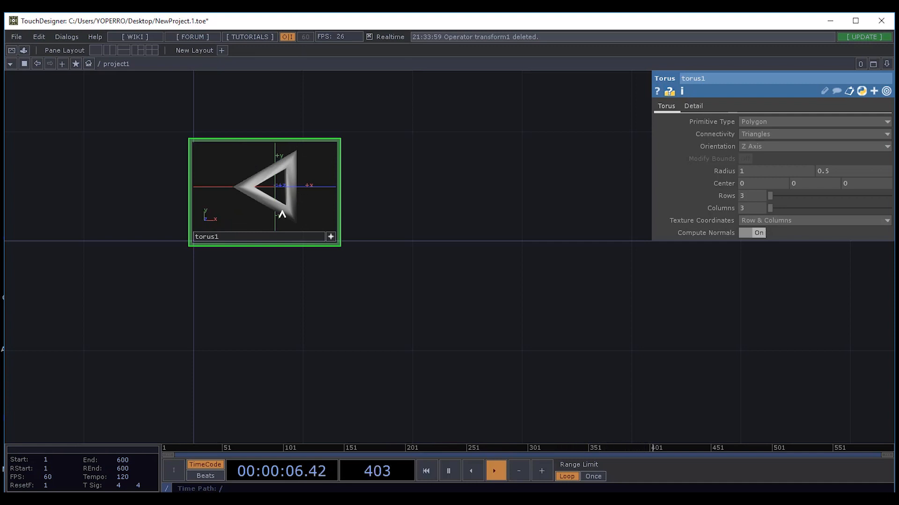
pyautogui.click(331, 236)
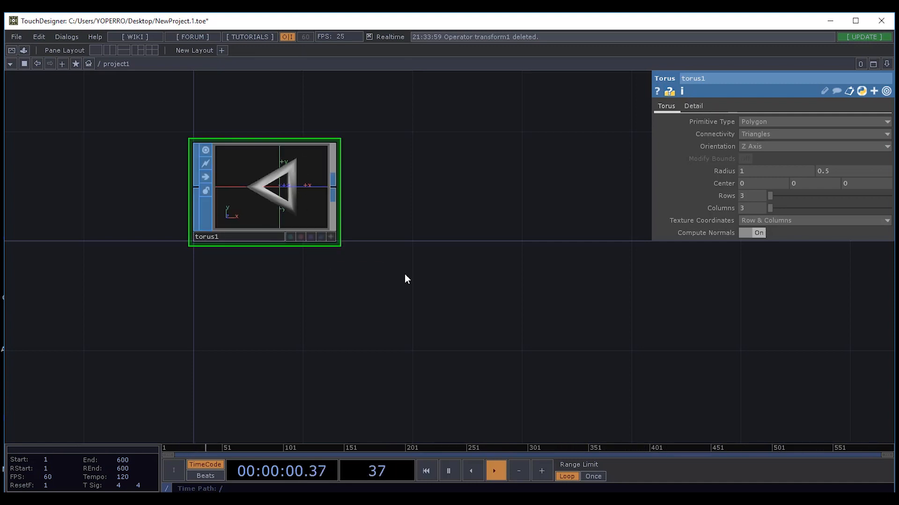
pyautogui.scroll(-1, 422, 291)
pyautogui.moveTo(478, 293); pyautogui.dragTo(401, 271)
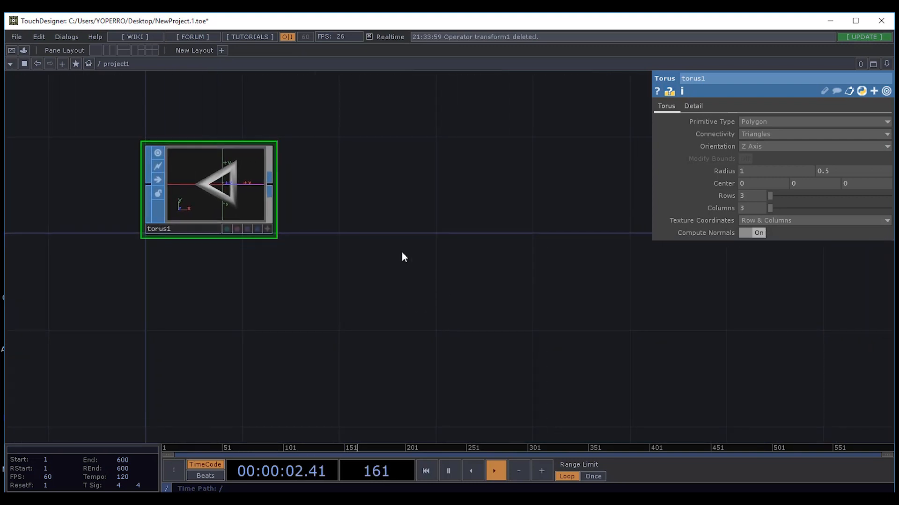
pyautogui.press('p')
pyautogui.scroll(10, 447, 316)
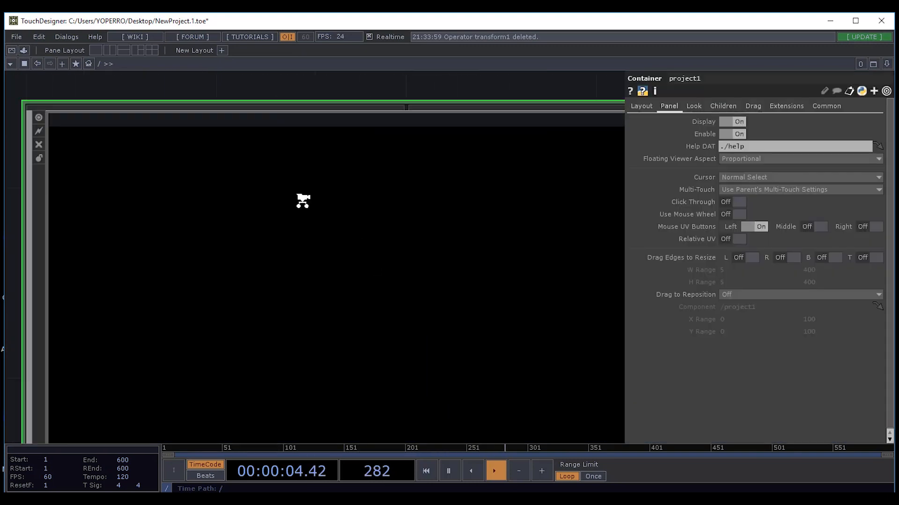
pyautogui.press('p')
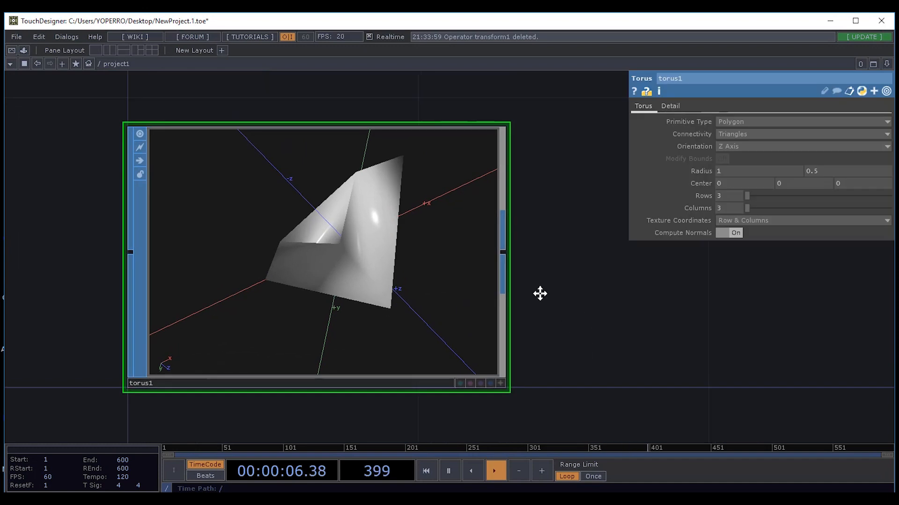
pyautogui.scroll(-3, 538, 293)
pyautogui.moveTo(495, 266); pyautogui.dragTo(406, 287)
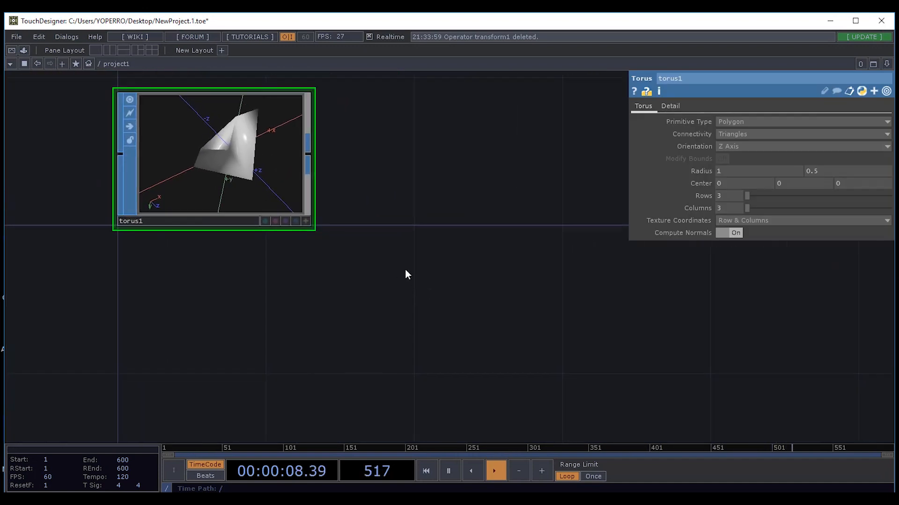
pyautogui.moveTo(482, 228); pyautogui.dragTo(471, 265)
pyautogui.scroll(-2, 471, 265)
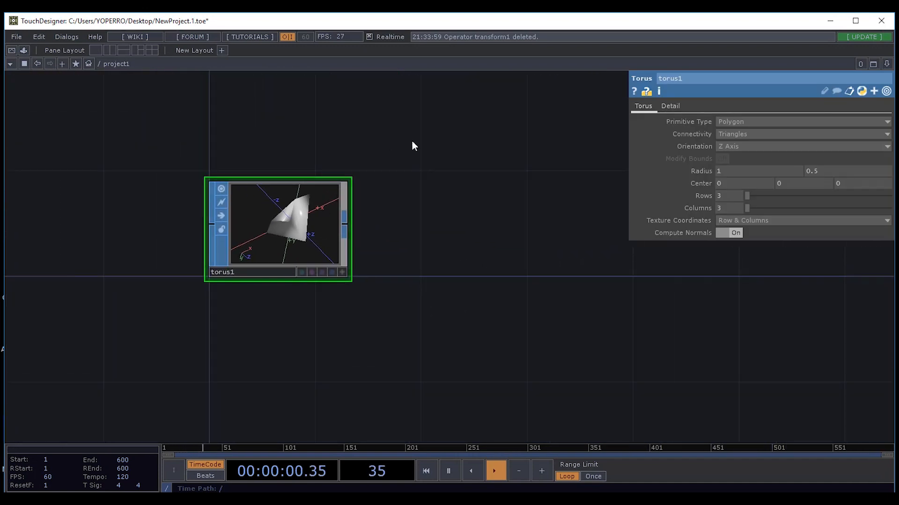
pyautogui.moveTo(526, 312)
pyautogui.mouseDown()
pyautogui.moveTo(426, 247)
pyautogui.moveTo(341, 162)
pyautogui.mouseUp()
pyautogui.moveTo(464, 281)
pyautogui.mouseDown()
pyautogui.moveTo(410, 238)
pyautogui.moveTo(357, 172)
pyautogui.mouseUp()
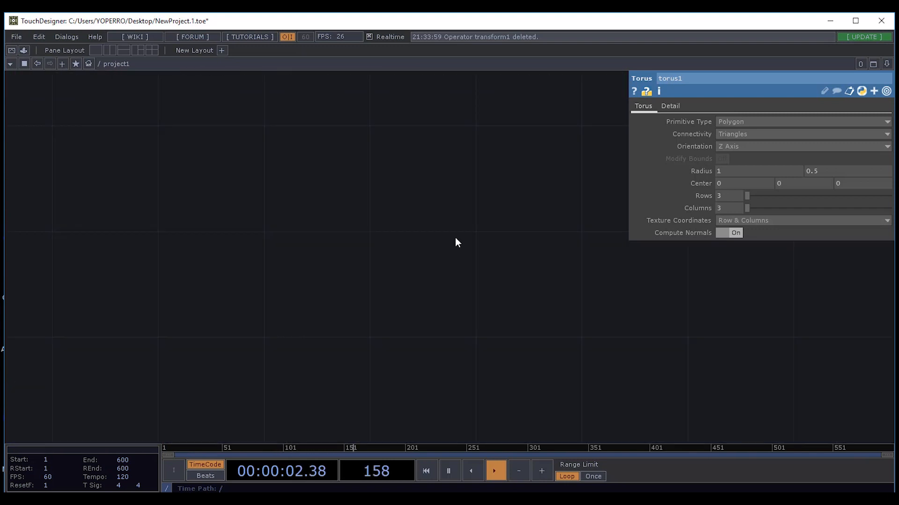
pyautogui.moveTo(513, 242)
pyautogui.mouseDown()
pyautogui.moveTo(415, 203)
pyautogui.moveTo(423, 244)
pyautogui.moveTo(453, 259)
pyautogui.moveTo(495, 324)
pyautogui.moveTo(576, 343)
pyautogui.moveTo(444, 224)
pyautogui.mouseUp()
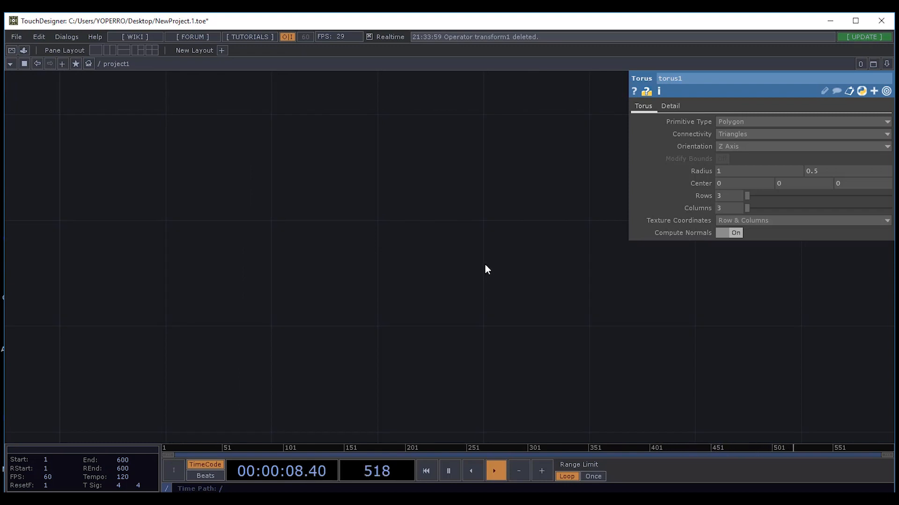
# Frame the torus node in the network and reset its viewer camera to the home view facing the triangle.
pyautogui.press('h')
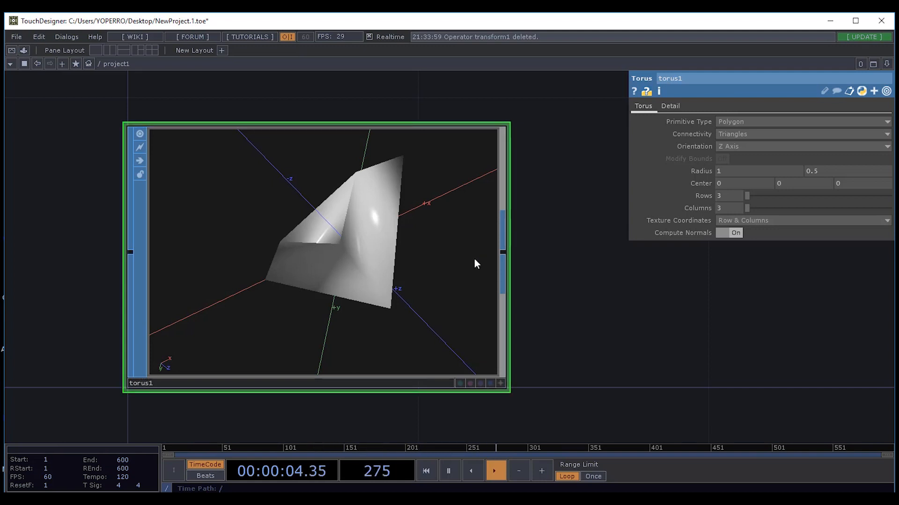
pyautogui.click(501, 384)
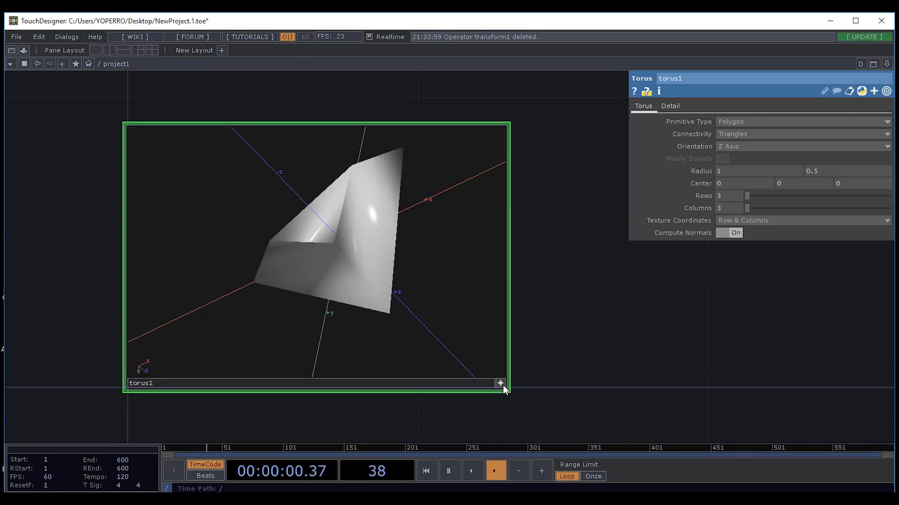
pyautogui.moveTo(340, 257); pyautogui.dragTo(342, 258)
pyautogui.press('h')
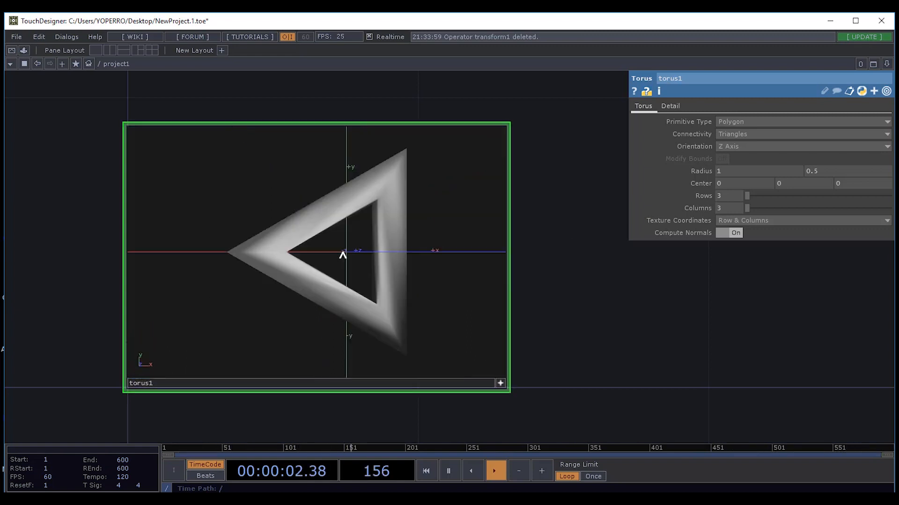
pyautogui.click(500, 384)
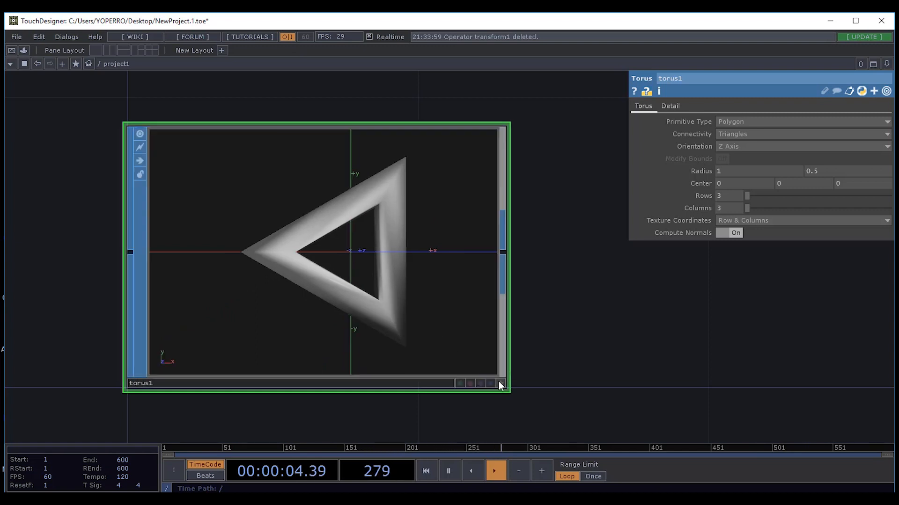
pyautogui.moveTo(564, 335); pyautogui.dragTo(433, 234)
pyautogui.scroll(-3, 433, 234)
pyautogui.scroll(-2, 451, 290)
pyautogui.moveTo(397, 260); pyautogui.dragTo(234, 254)
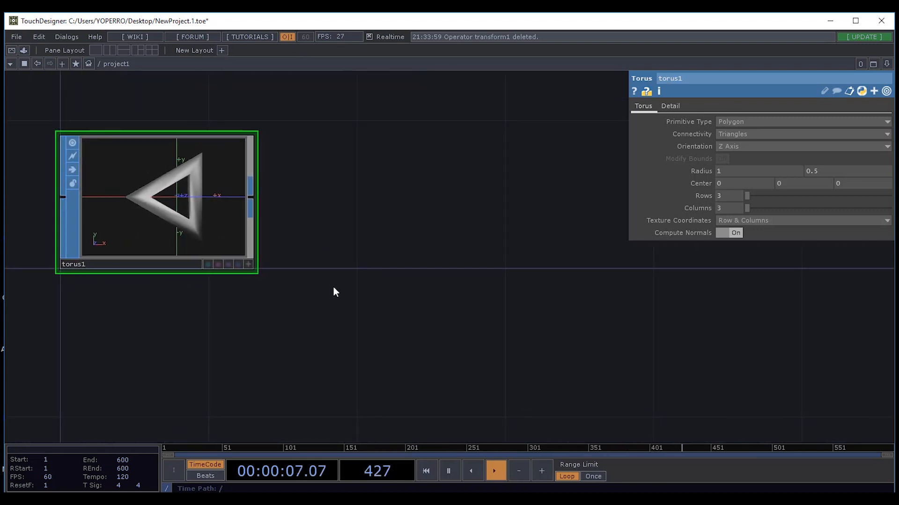
pyautogui.rightClick(252, 196)
pyautogui.click(518, 175)
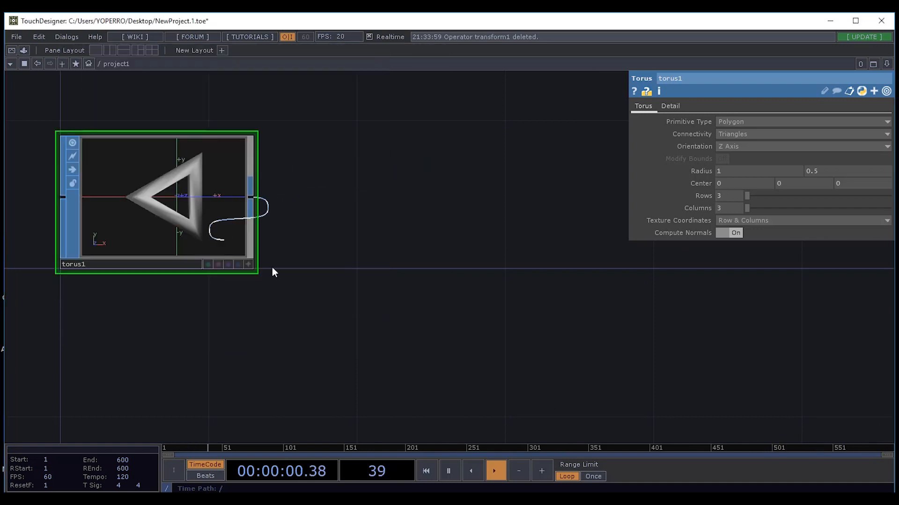
pyautogui.click(362, 206)
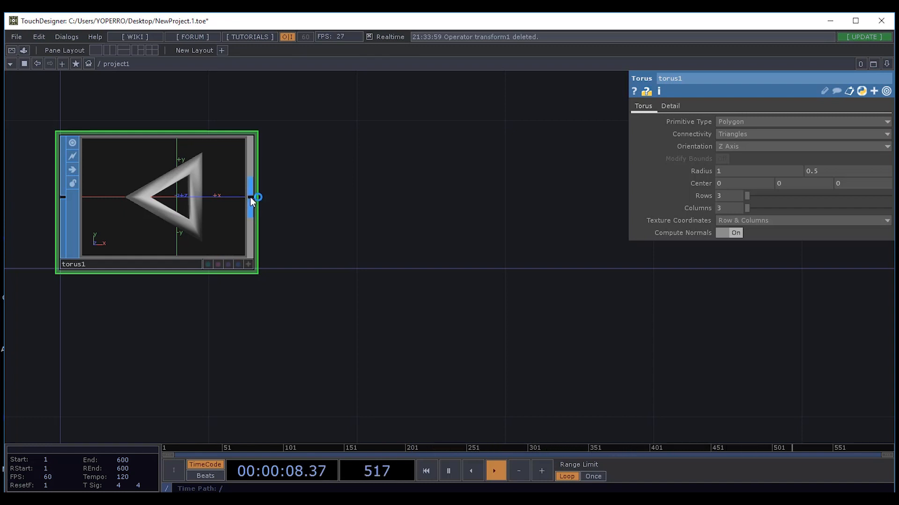
# Append a Transform SOP to the output of the torus node and place it beside the torus.
pyautogui.rightClick(251, 198)
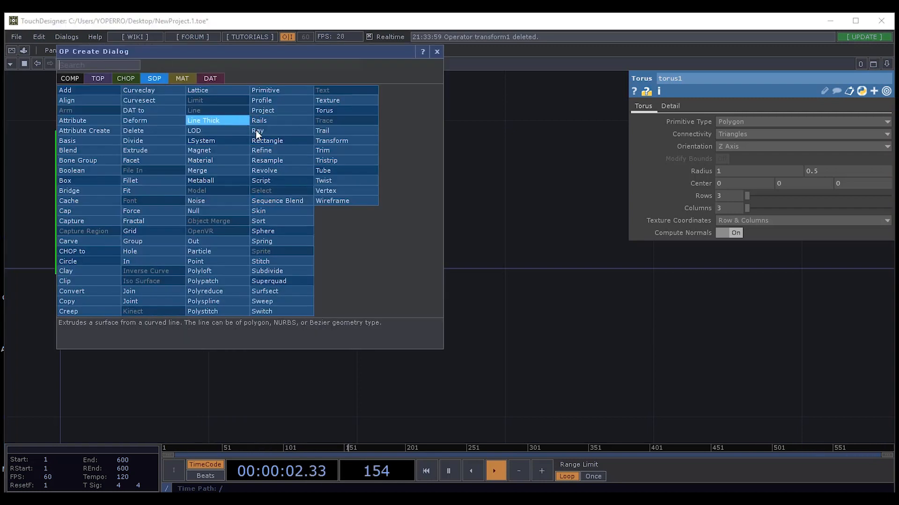
pyautogui.click(336, 139)
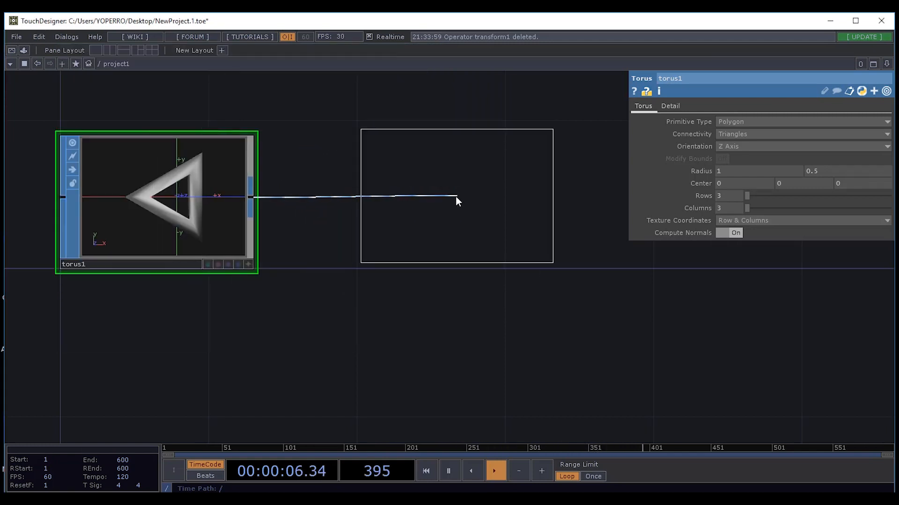
pyautogui.click(454, 198)
pyautogui.scroll(-1, 498, 281)
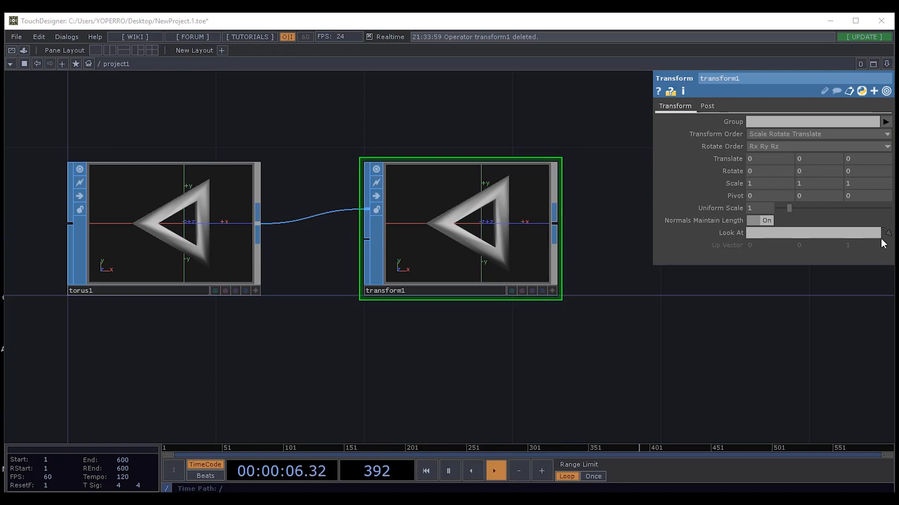
# Expand the Rotate parameter of the Transform SOP and set its Z rotation to 30.
pyautogui.click(658, 171)
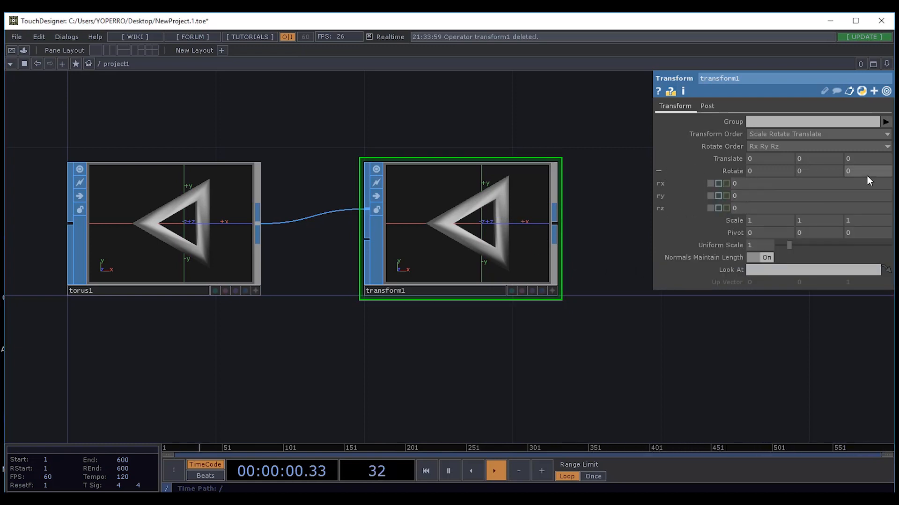
pyautogui.moveTo(868, 173); pyautogui.dragTo(867, 181, button='middle')
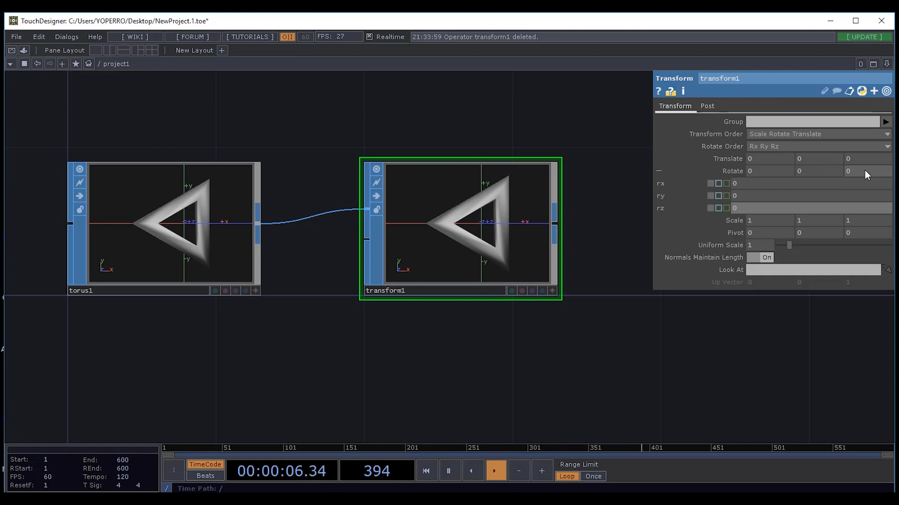
pyautogui.moveTo(865, 171); pyautogui.dragTo(865, 171, button='middle')
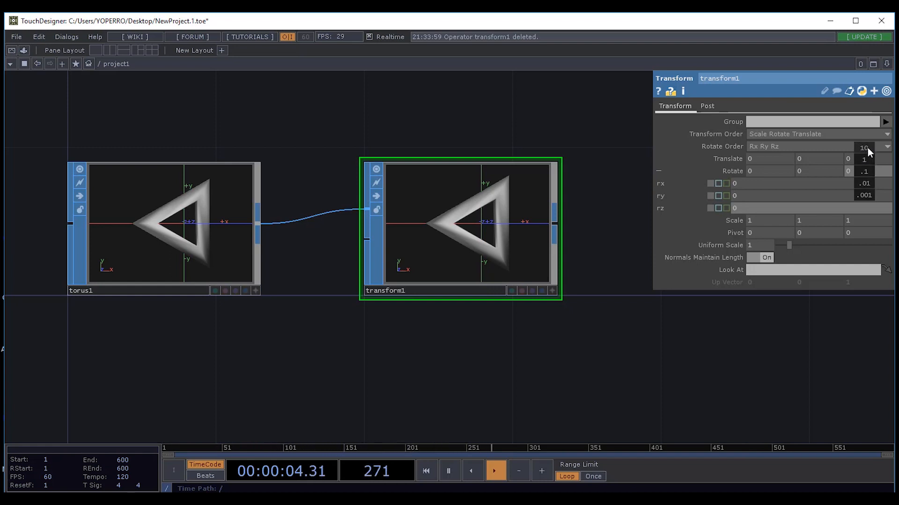
pyautogui.moveTo(858, 150)
pyautogui.mouseDown(button='middle')
pyautogui.moveTo(840, 149)
pyautogui.moveTo(868, 150)
pyautogui.mouseUp(button='middle')
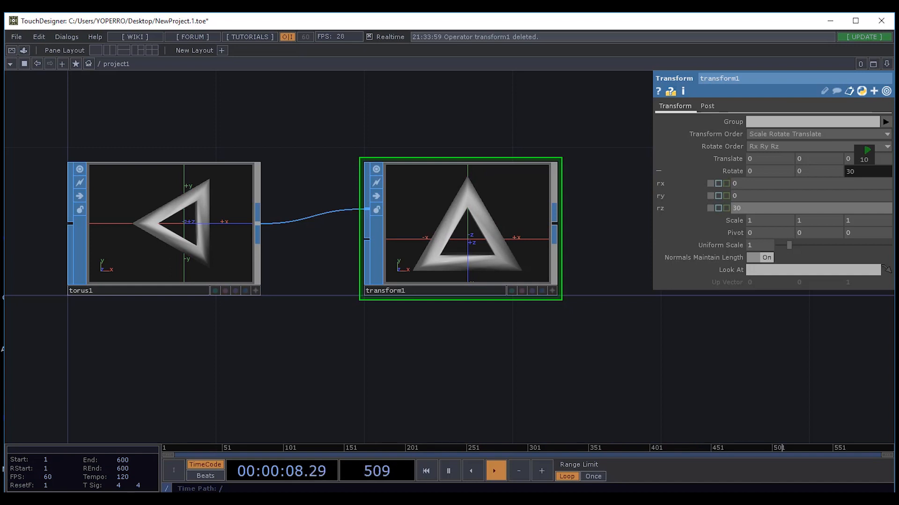
pyautogui.moveTo(867, 149); pyautogui.dragTo(867, 149, button='middle')
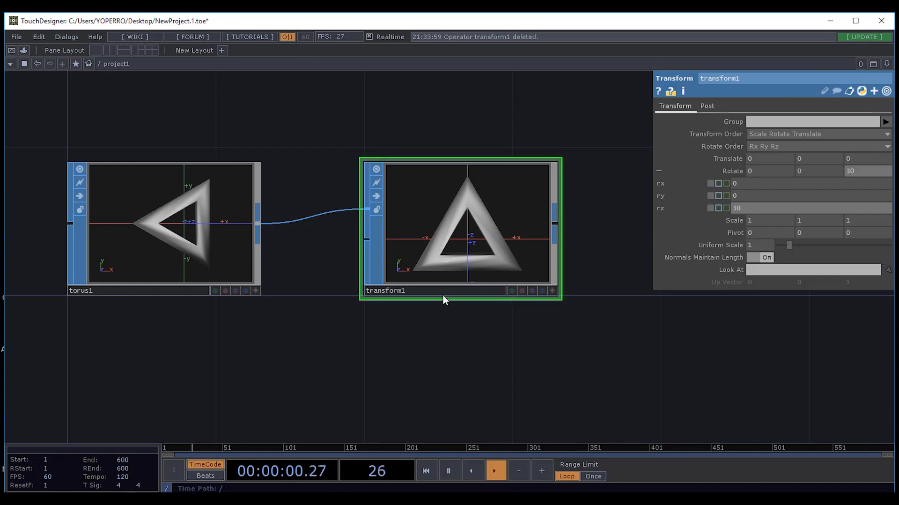
# Add a Sphere SOP to the network beneath the torus node.
pyautogui.moveTo(558, 365)
pyautogui.mouseDown()
pyautogui.moveTo(500, 293)
pyautogui.moveTo(542, 311)
pyautogui.moveTo(571, 361)
pyautogui.mouseUp()
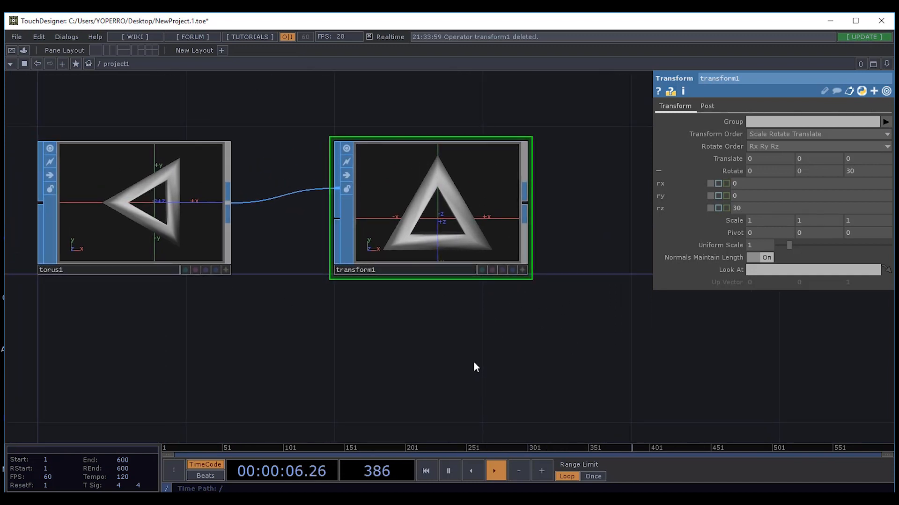
pyautogui.moveTo(474, 362); pyautogui.dragTo(280, 295)
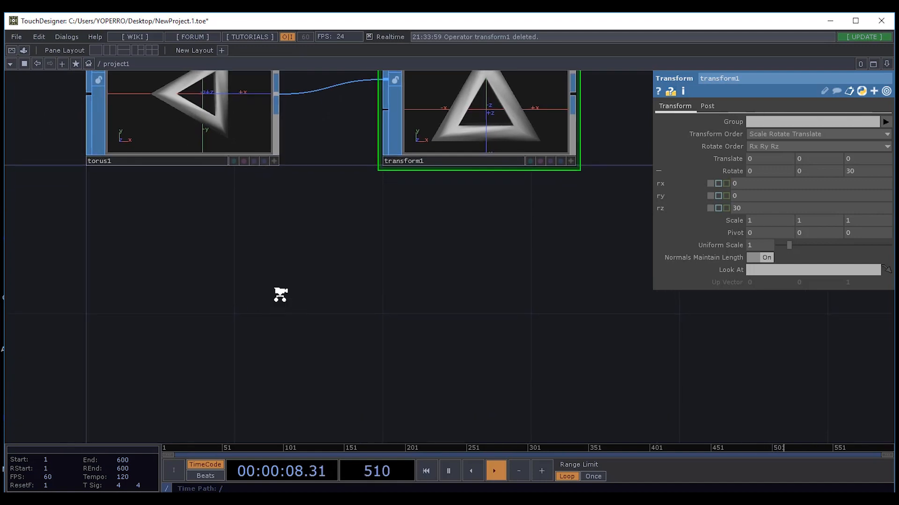
pyautogui.scroll(-3, 280, 295)
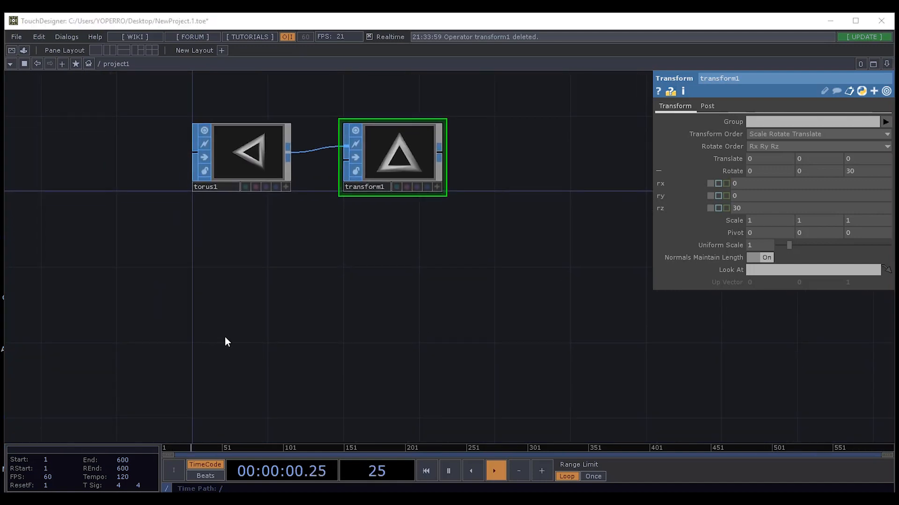
pyautogui.press('Tab')
pyautogui.moveTo(260, 192); pyautogui.dragTo(373, 123)
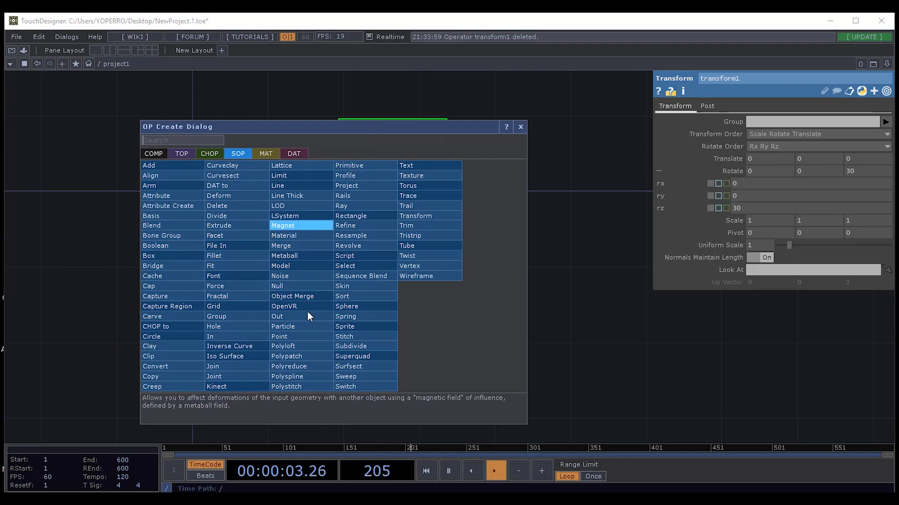
pyautogui.click(359, 308)
pyautogui.click(241, 308)
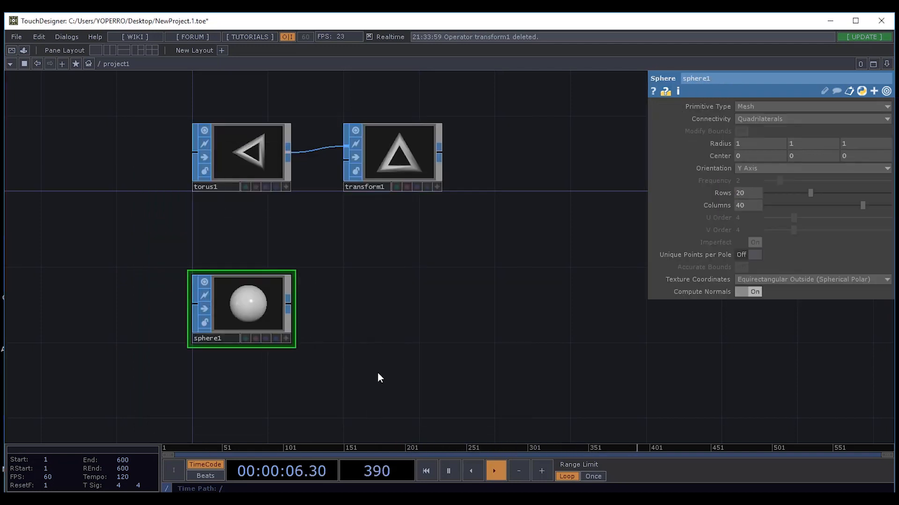
# Add a Noise SOP beside the sphere node and connect the sphere's output to its input.
pyautogui.moveTo(366, 310); pyautogui.dragTo(349, 305)
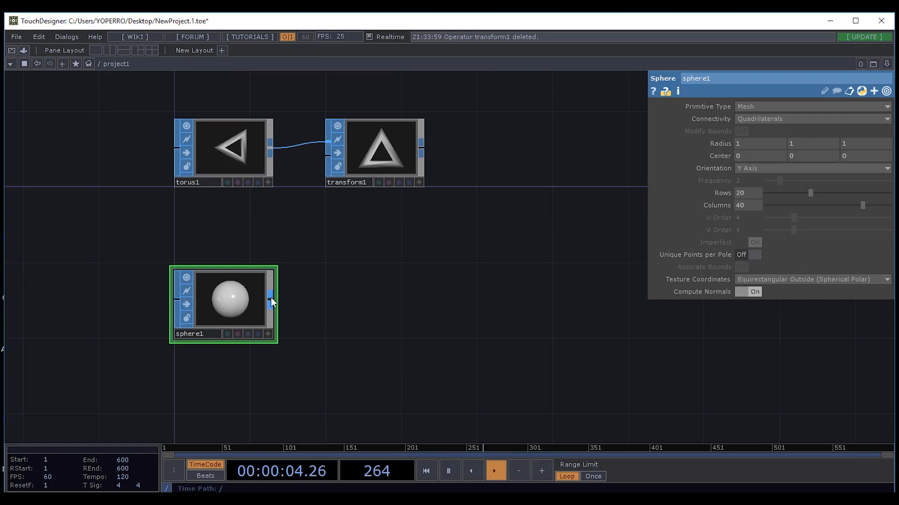
pyautogui.press('Tab')
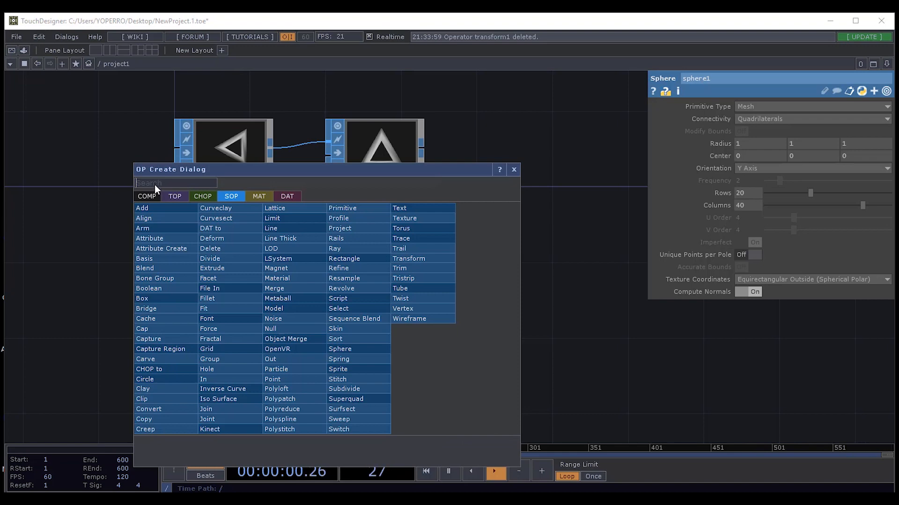
pyautogui.write('noi')
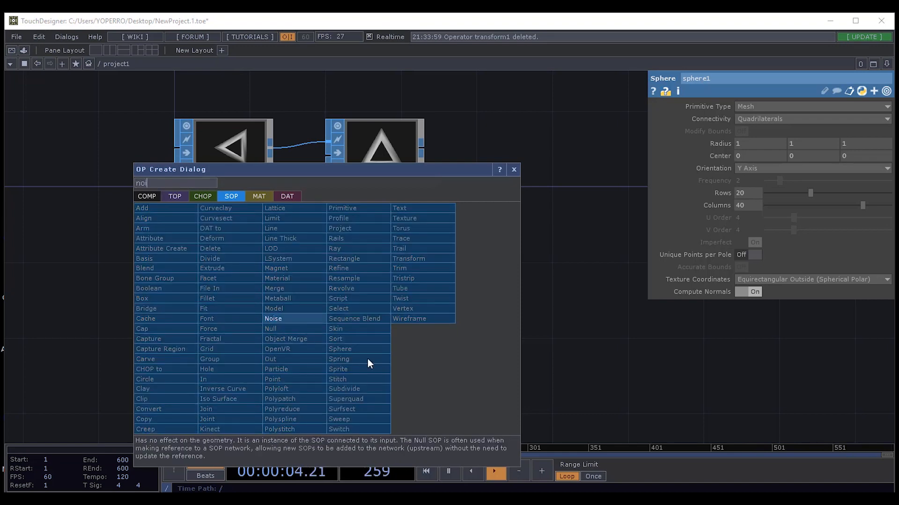
pyautogui.click(291, 318)
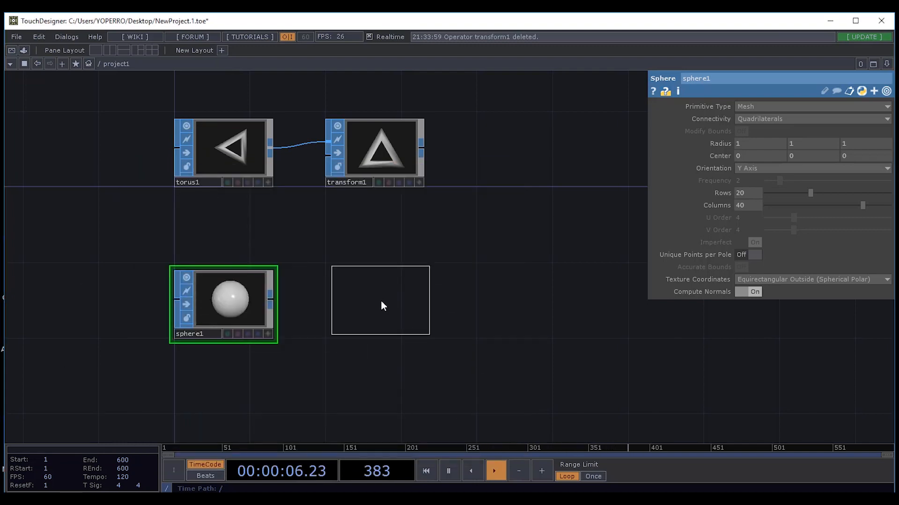
pyautogui.click(375, 305)
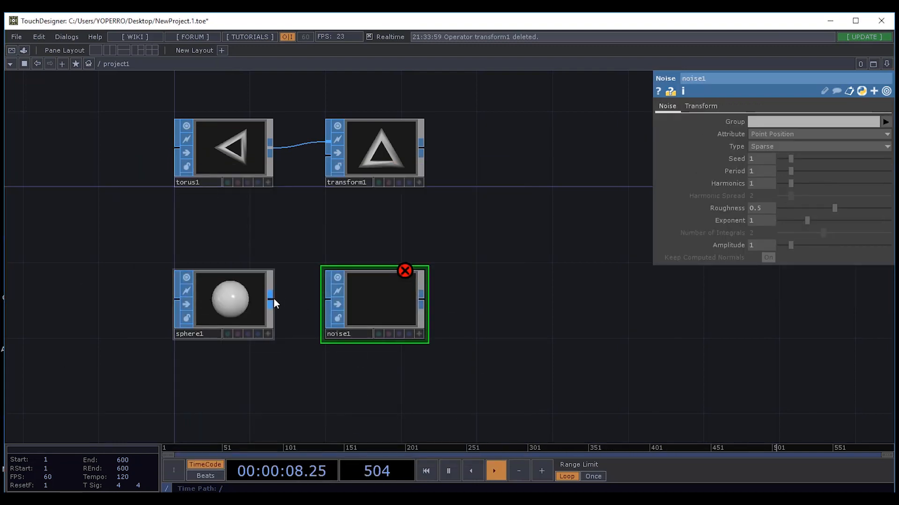
pyautogui.moveTo(271, 297); pyautogui.dragTo(312, 306)
pyautogui.scroll(3, 365, 330)
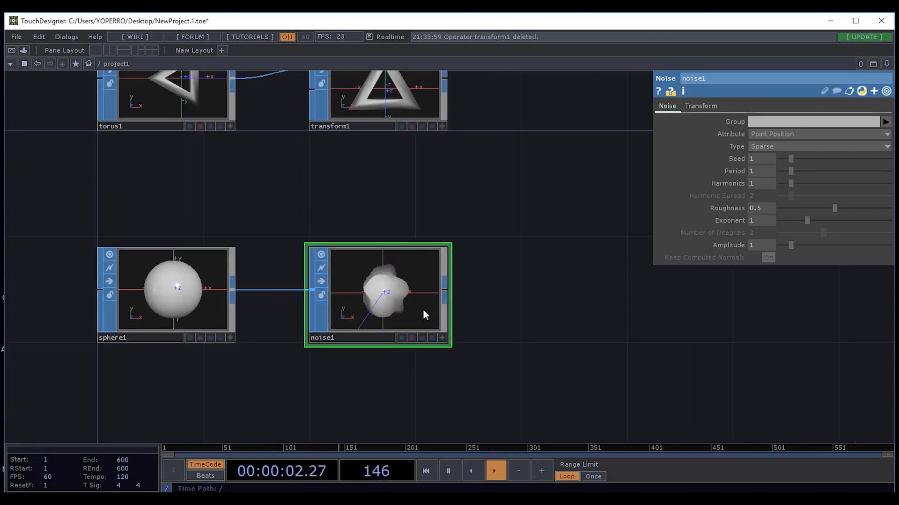
# Try the Noise SOP with Roughness 0.918, Exponent 0.57, Amplitude 1.13 and Harmonics 2.
pyautogui.moveTo(407, 198); pyautogui.dragTo(456, 191)
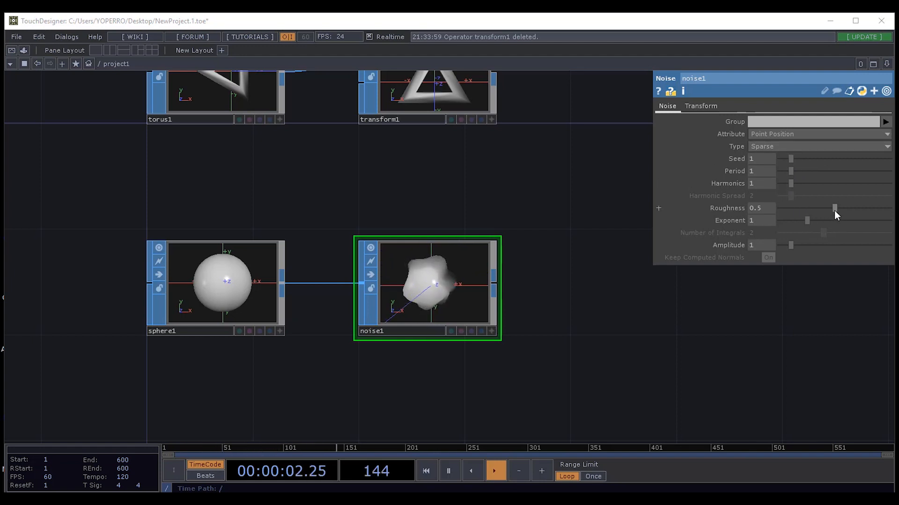
pyautogui.moveTo(834, 208); pyautogui.dragTo(877, 227)
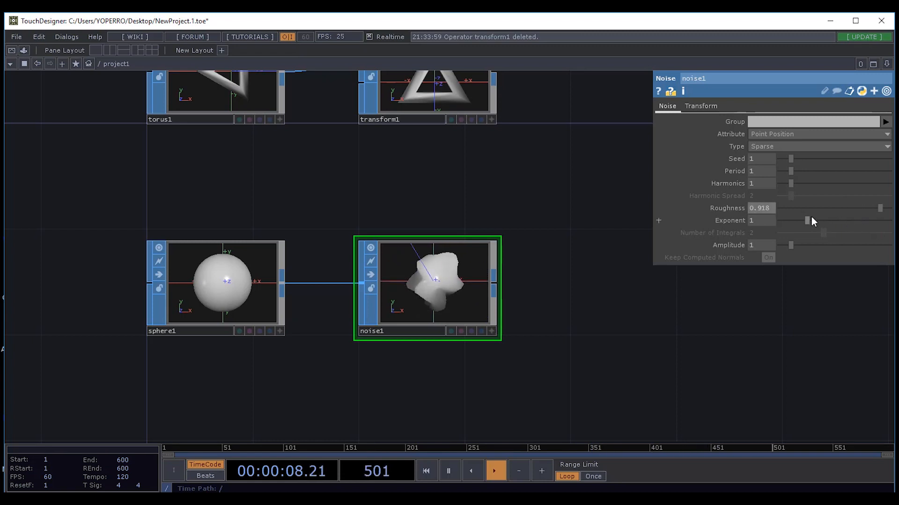
pyautogui.moveTo(807, 220)
pyautogui.mouseDown()
pyautogui.moveTo(796, 217)
pyautogui.moveTo(843, 229)
pyautogui.moveTo(794, 211)
pyautogui.mouseUp()
pyautogui.moveTo(791, 244); pyautogui.dragTo(821, 213)
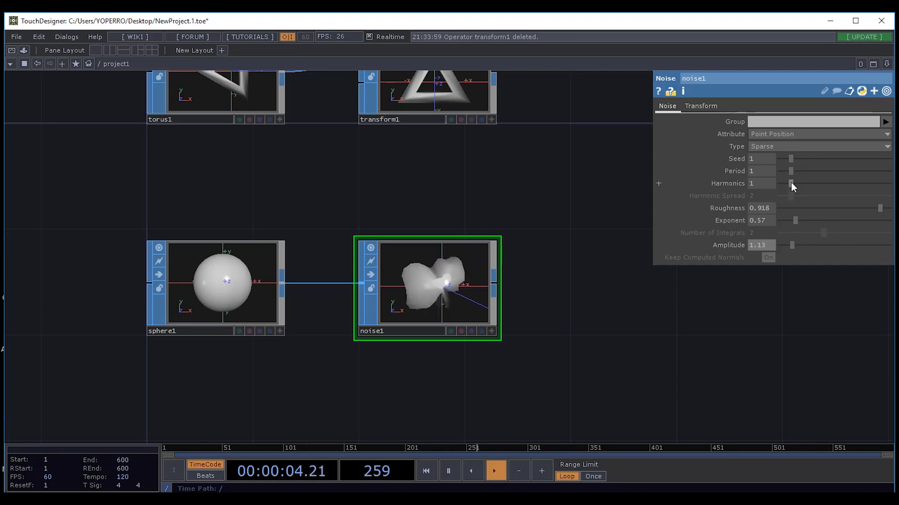
pyautogui.moveTo(791, 182); pyautogui.dragTo(800, 186)
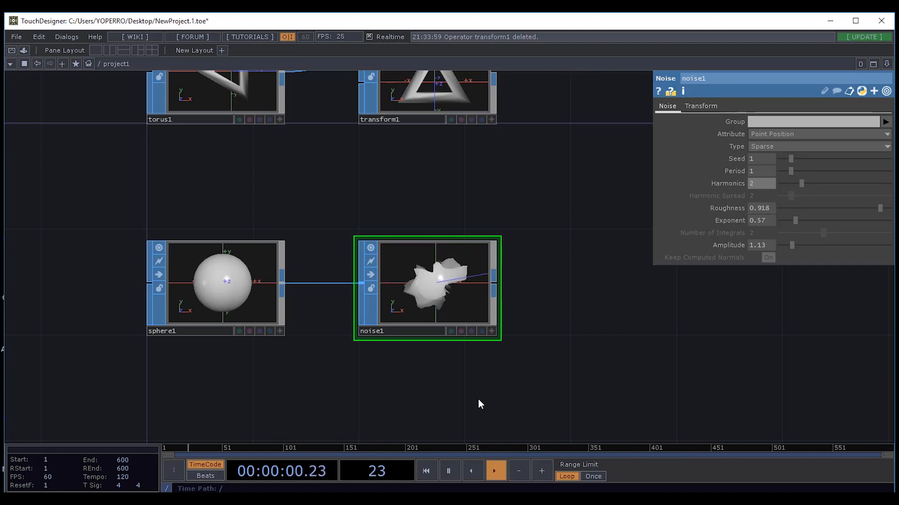
pyautogui.moveTo(559, 283); pyautogui.dragTo(520, 183)
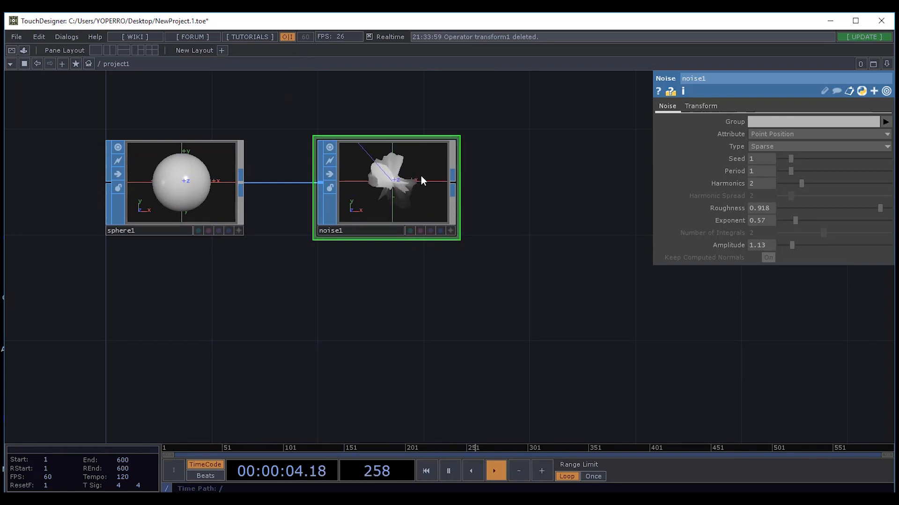
# Try a Seed of 6.95 on the Noise SOP with the Brownian type and an Amplitude of 3.85.
pyautogui.moveTo(790, 160); pyautogui.dragTo(855, 174)
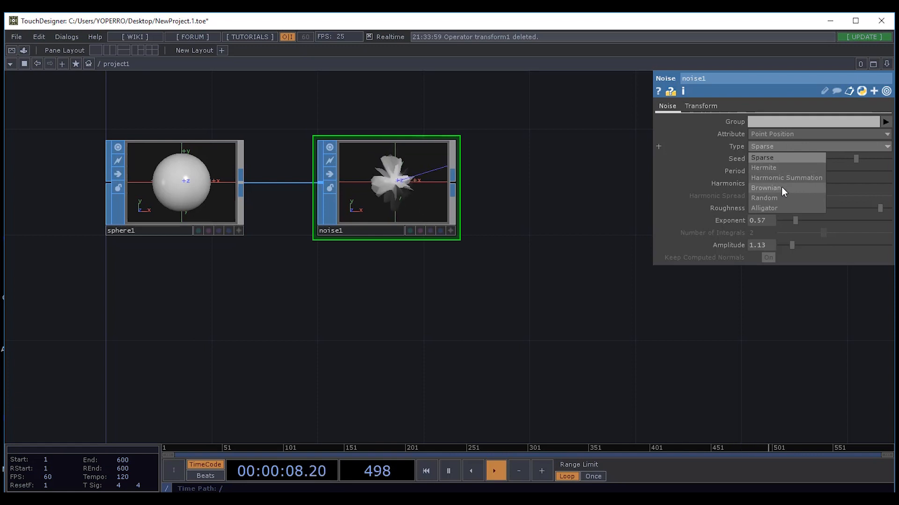
pyautogui.click(782, 188)
pyautogui.moveTo(793, 245); pyautogui.dragTo(822, 244)
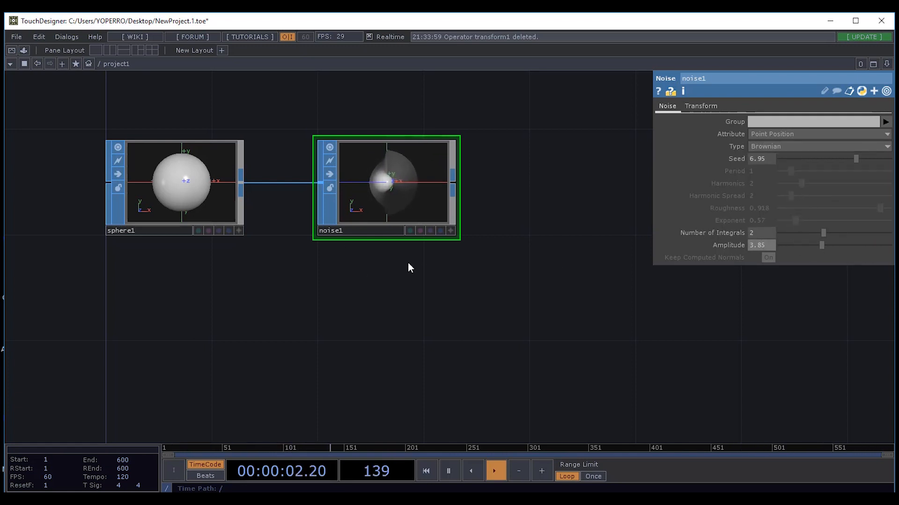
pyautogui.click(846, 148)
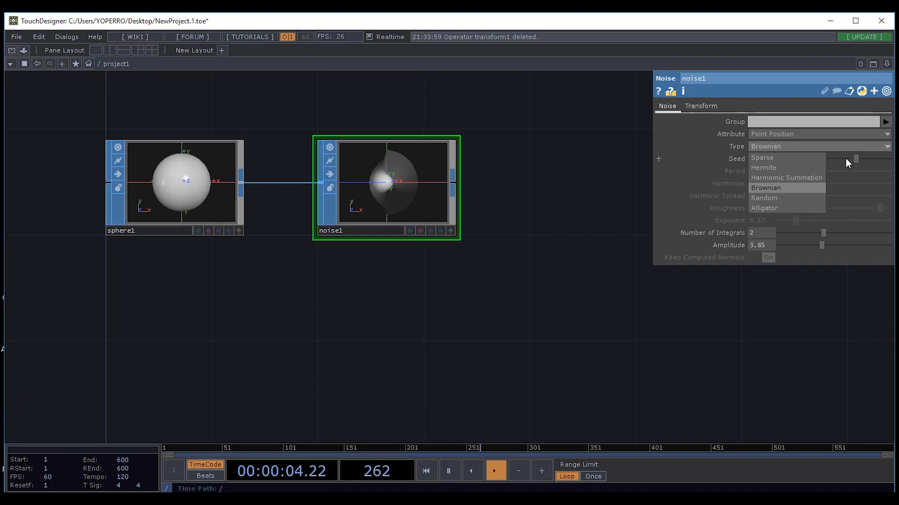
pyautogui.click(845, 158)
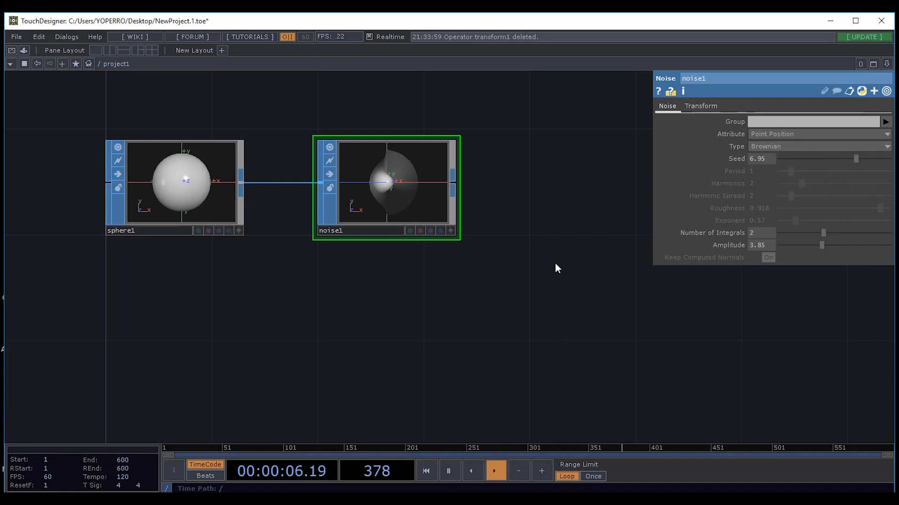
pyautogui.moveTo(556, 263); pyautogui.dragTo(555, 308)
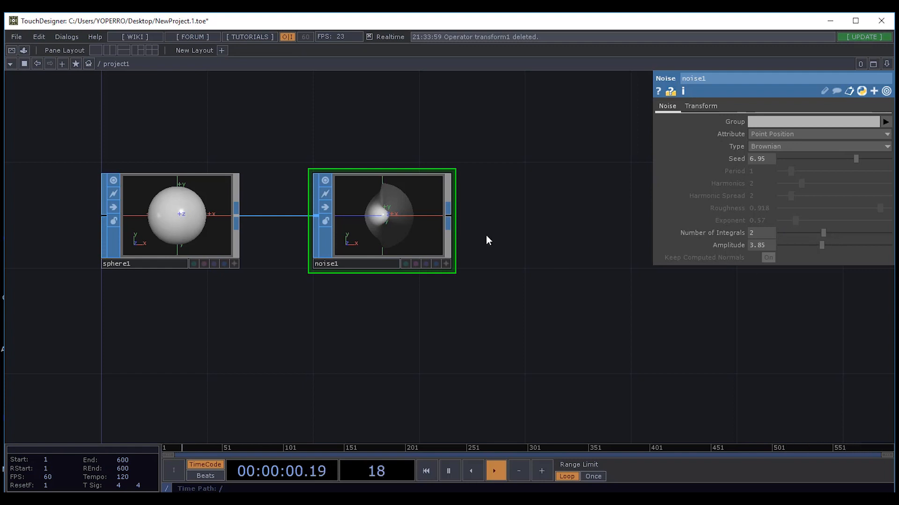
# Undo the last Amplitude change and reset all parameters of the Noise SOP to their defaults.
pyautogui.hotkey('ctrl', 'z')
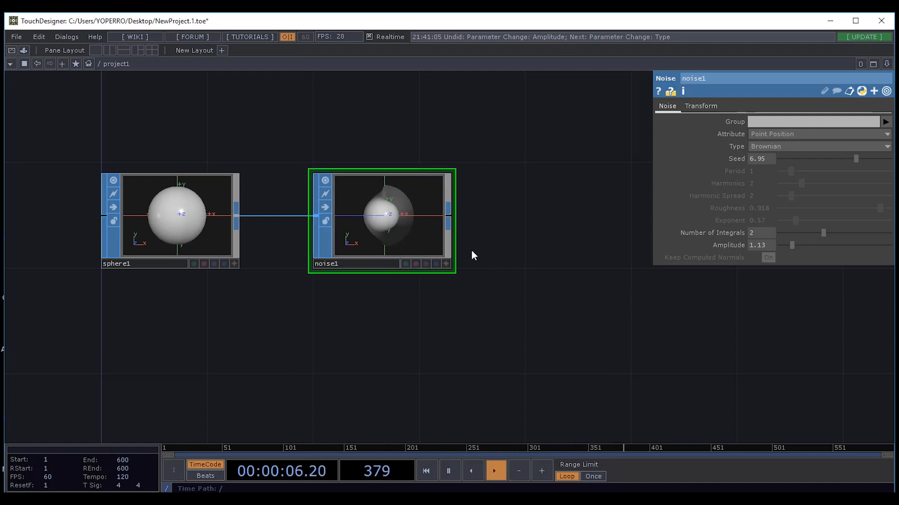
pyautogui.click(192, 206)
pyautogui.click(411, 206)
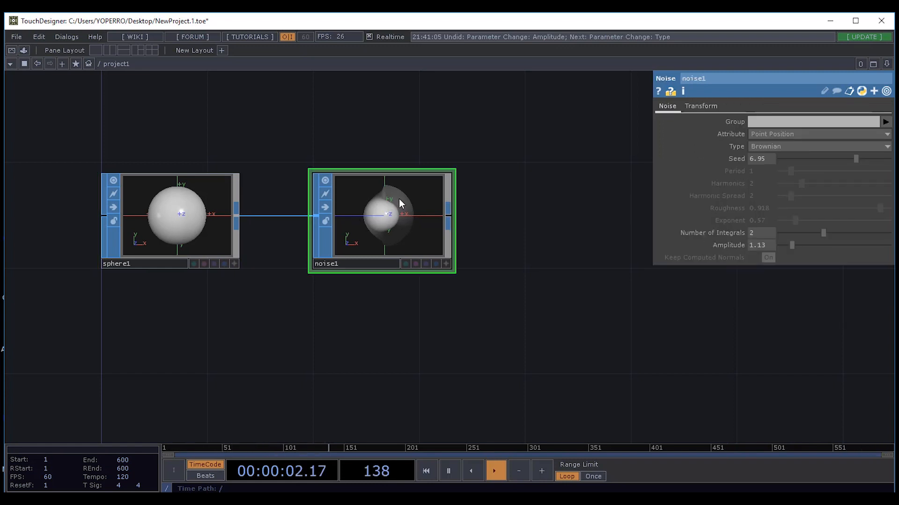
pyautogui.rightClick(399, 199)
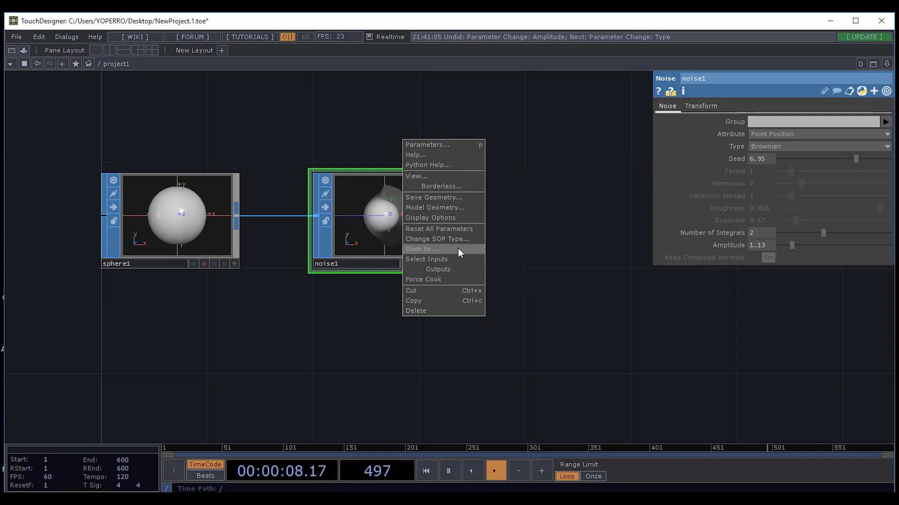
pyautogui.click(434, 229)
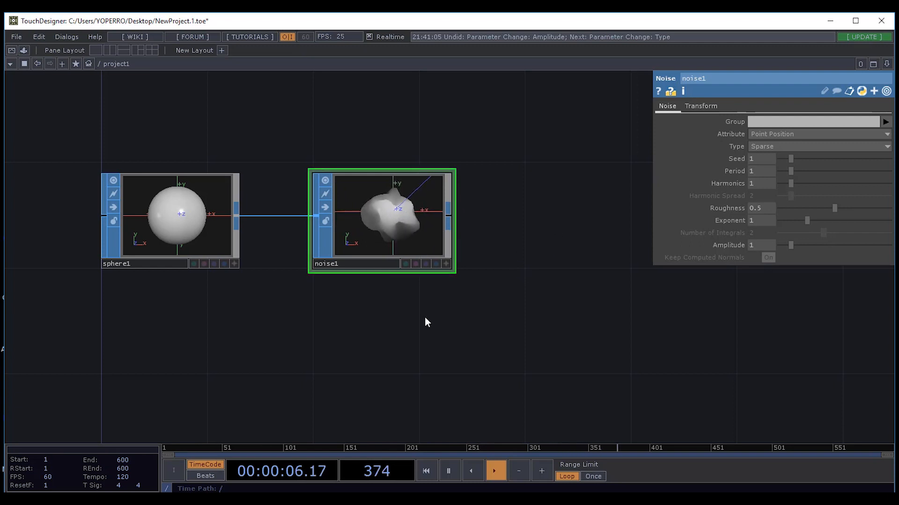
# Shape the sphere into a spiky form by setting the Noise SOP's Amplitude to 0.44, Period to 0.08 and Exponent to 0.32.
pyautogui.moveTo(516, 181); pyautogui.dragTo(524, 241)
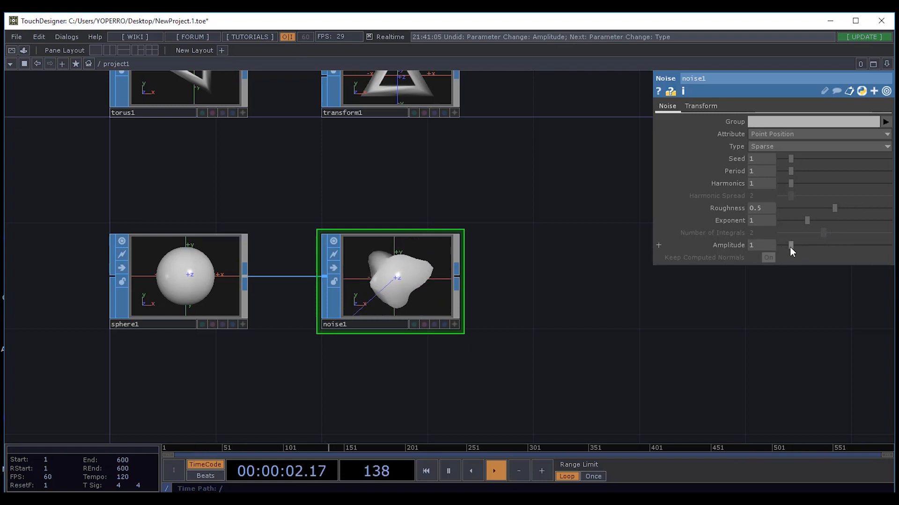
pyautogui.moveTo(790, 247); pyautogui.dragTo(783, 248)
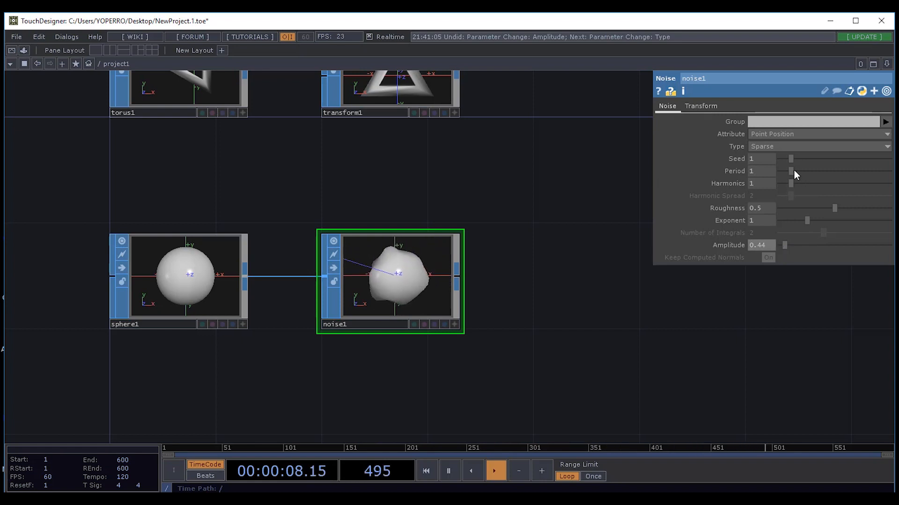
pyautogui.moveTo(794, 171); pyautogui.dragTo(780, 170)
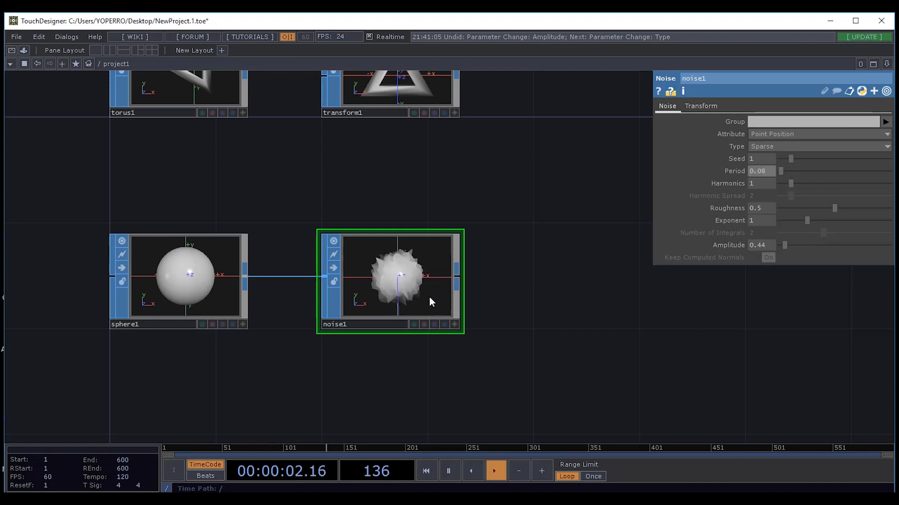
pyautogui.scroll(5, 429, 297)
pyautogui.scroll(3, 451, 295)
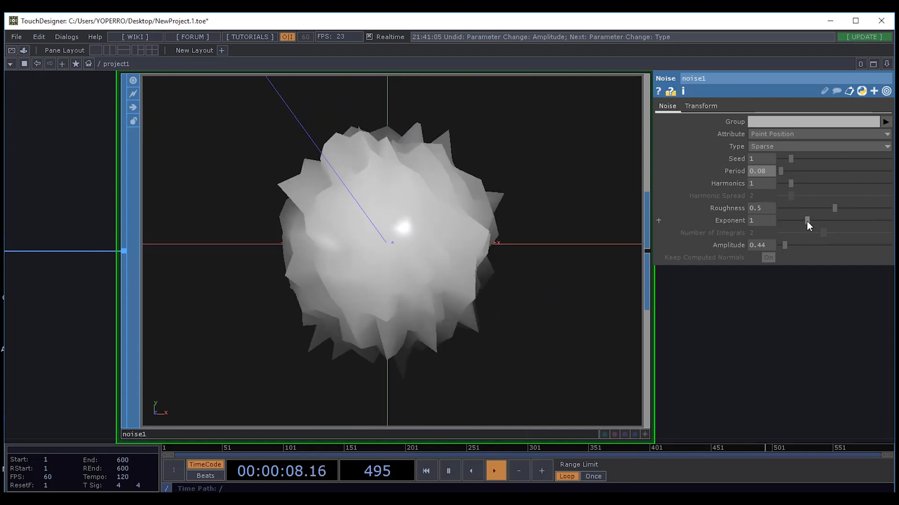
pyautogui.moveTo(807, 221); pyautogui.dragTo(788, 218)
pyautogui.scroll(-6, 421, 258)
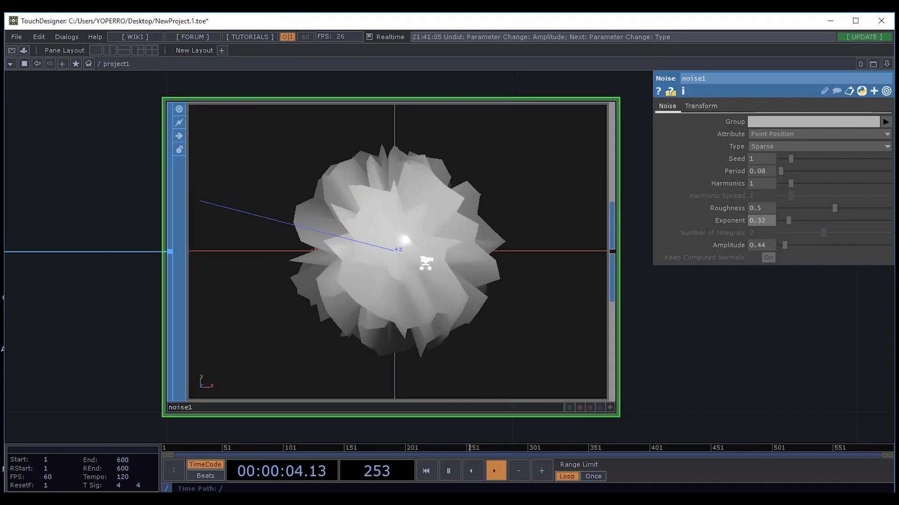
pyautogui.moveTo(571, 275)
pyautogui.mouseDown()
pyautogui.moveTo(550, 311)
pyautogui.moveTo(563, 285)
pyautogui.mouseUp()
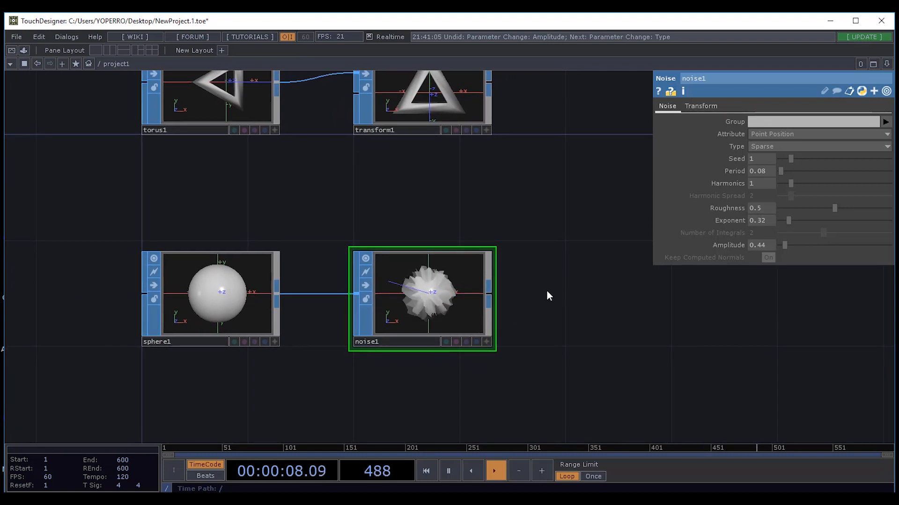
# Append a Transform SOP to the output of the noise node and place it beside the noise.
pyautogui.moveTo(591, 315); pyautogui.dragTo(522, 318)
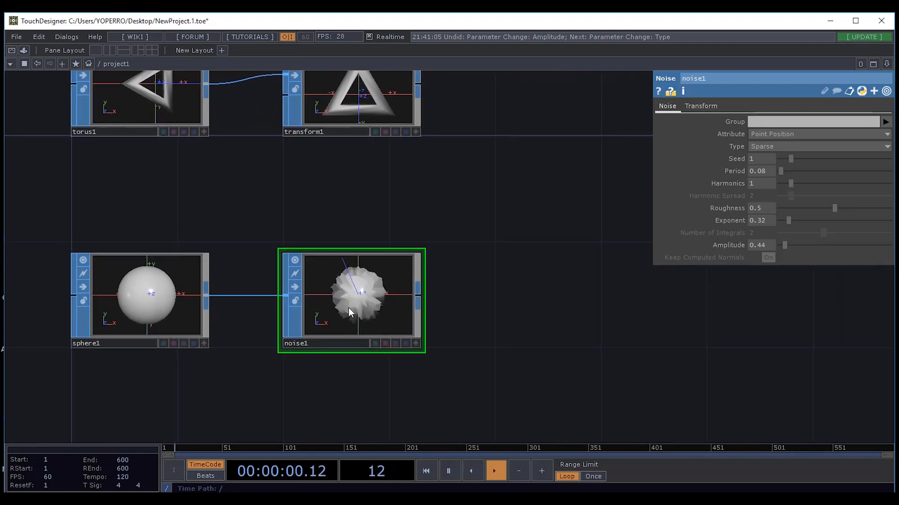
pyautogui.moveTo(579, 324); pyautogui.dragTo(448, 195)
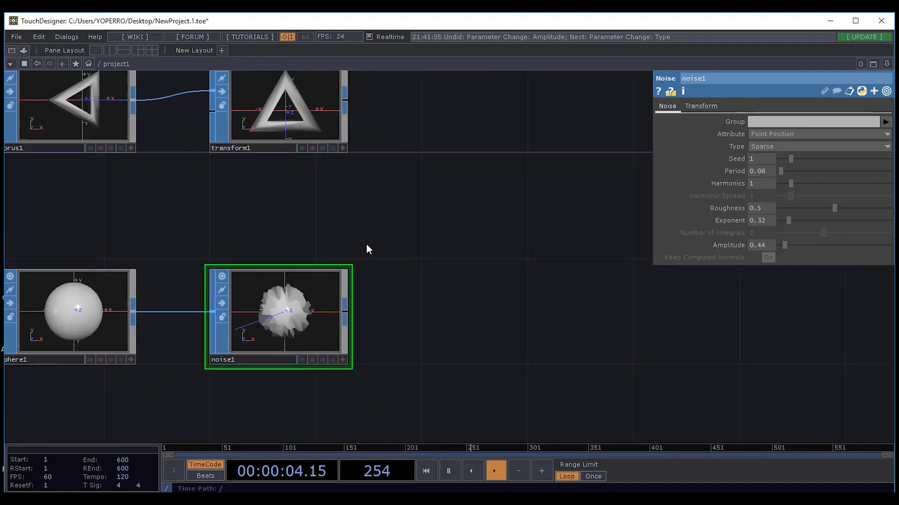
pyautogui.moveTo(439, 336); pyautogui.dragTo(399, 301)
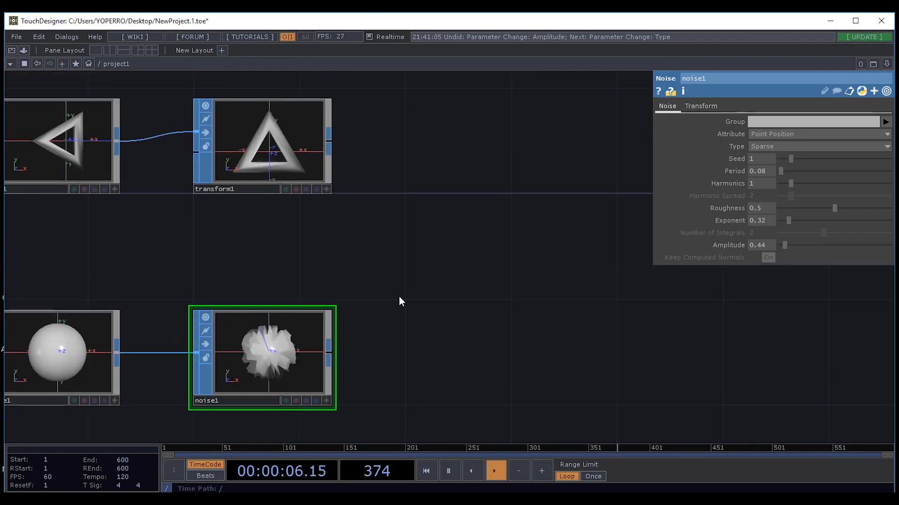
pyautogui.moveTo(290, 136); pyautogui.dragTo(285, 239)
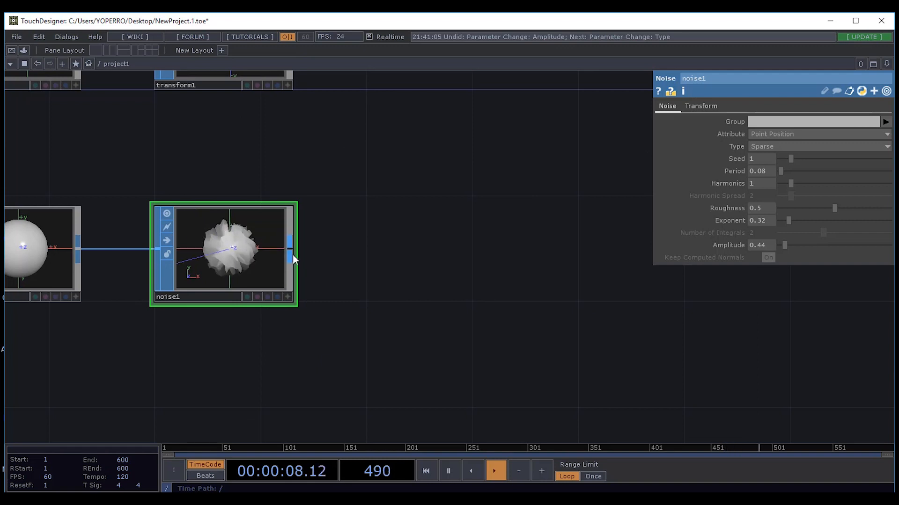
pyautogui.click(290, 246)
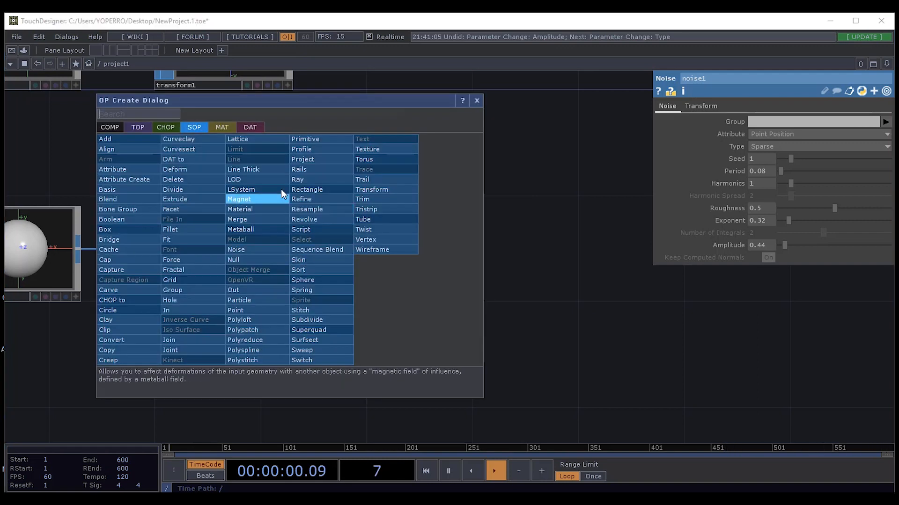
pyautogui.write('tr')
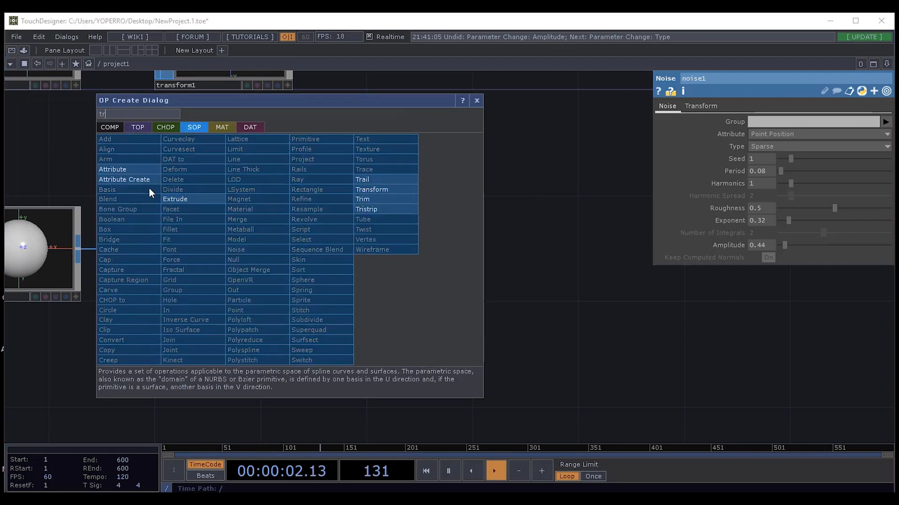
pyautogui.click(372, 193)
pyautogui.click(439, 253)
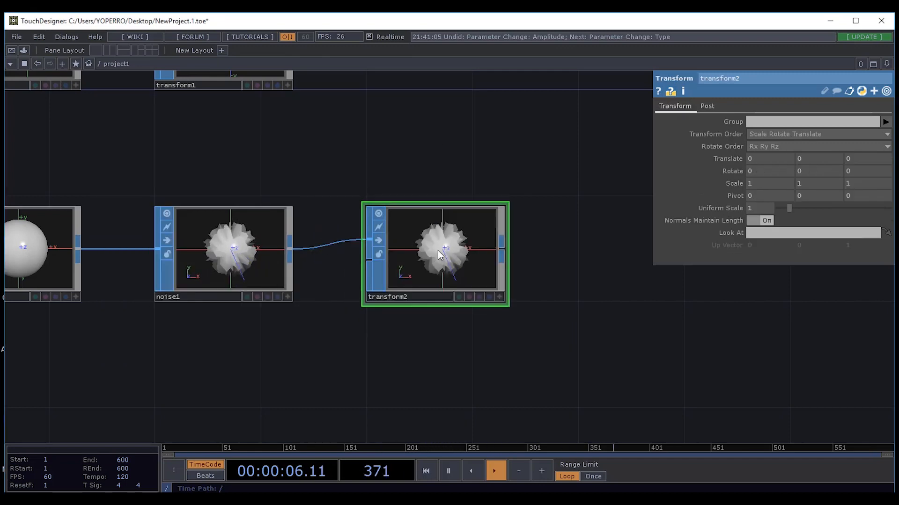
pyautogui.moveTo(327, 353); pyautogui.dragTo(514, 366)
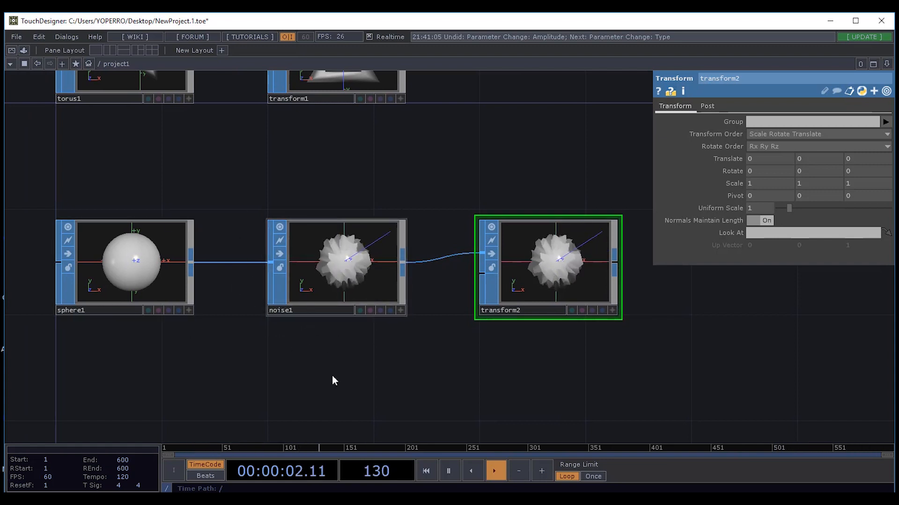
pyautogui.moveTo(416, 372); pyautogui.dragTo(337, 375)
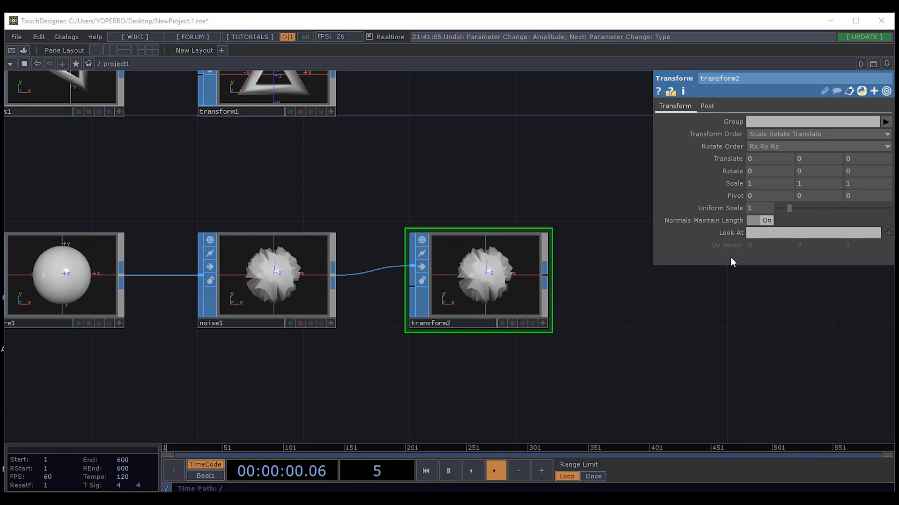
# Set the Uniform Scale of the sphere's Transform SOP to 0.85.
pyautogui.moveTo(425, 183); pyautogui.dragTo(416, 257)
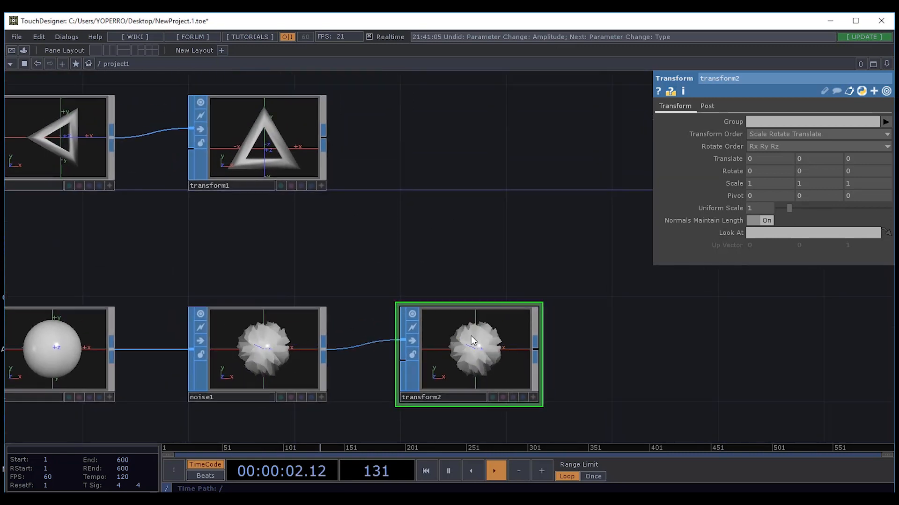
pyautogui.moveTo(790, 212); pyautogui.dragTo(788, 212)
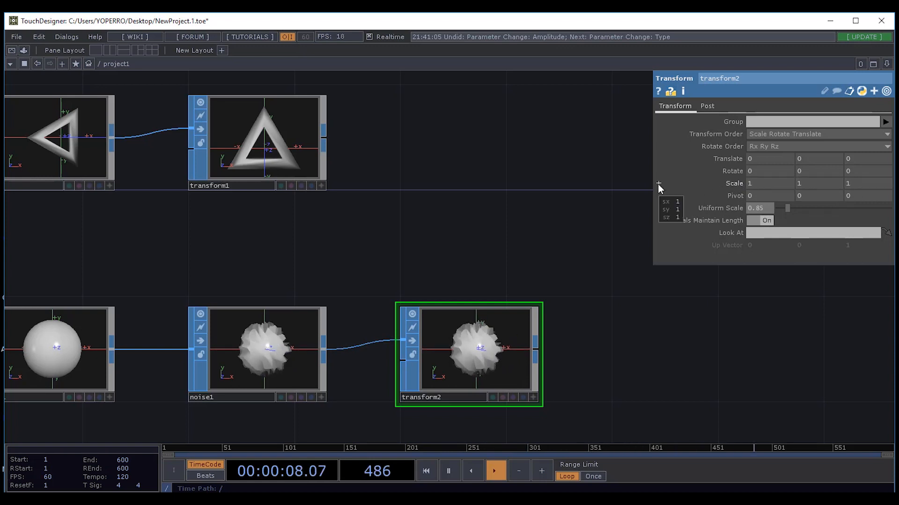
# Try a Scale of 0.1 on all three axes of the sphere's Transform SOP, and reset the Scale parameter to its default.
pyautogui.middleClick(658, 184)
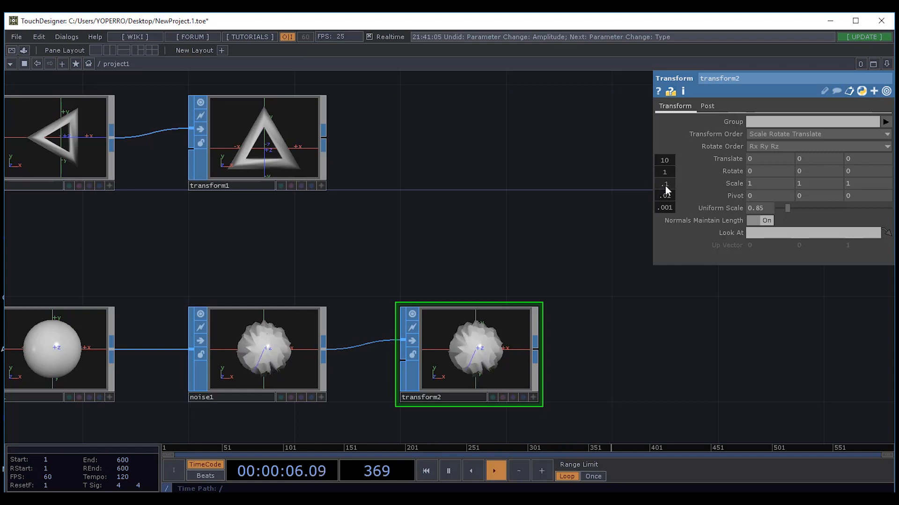
pyautogui.moveTo(665, 186); pyautogui.dragTo(648, 184, button='middle')
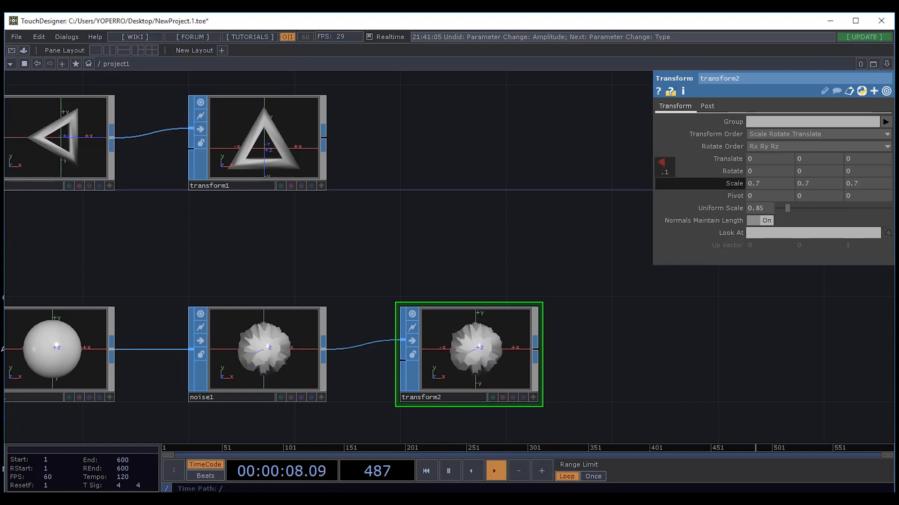
pyautogui.moveTo(660, 166); pyautogui.dragTo(661, 167, button='middle')
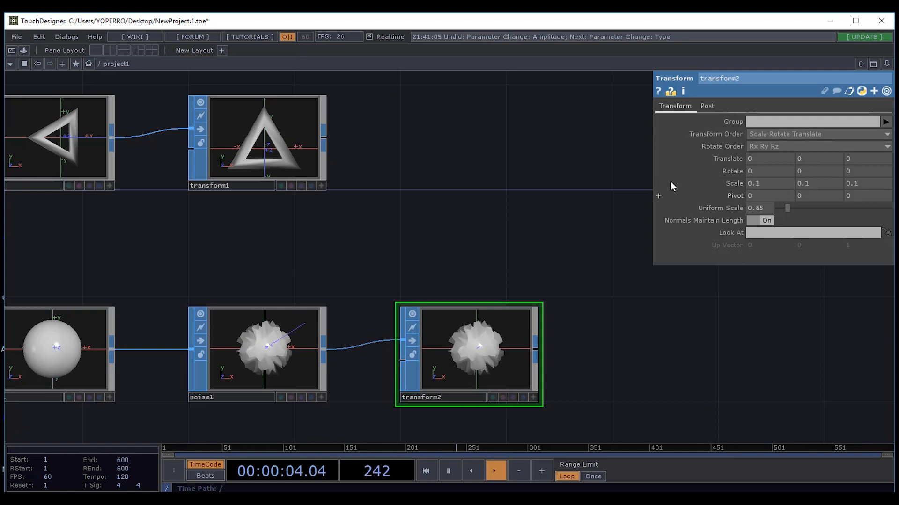
pyautogui.middleClick(661, 180)
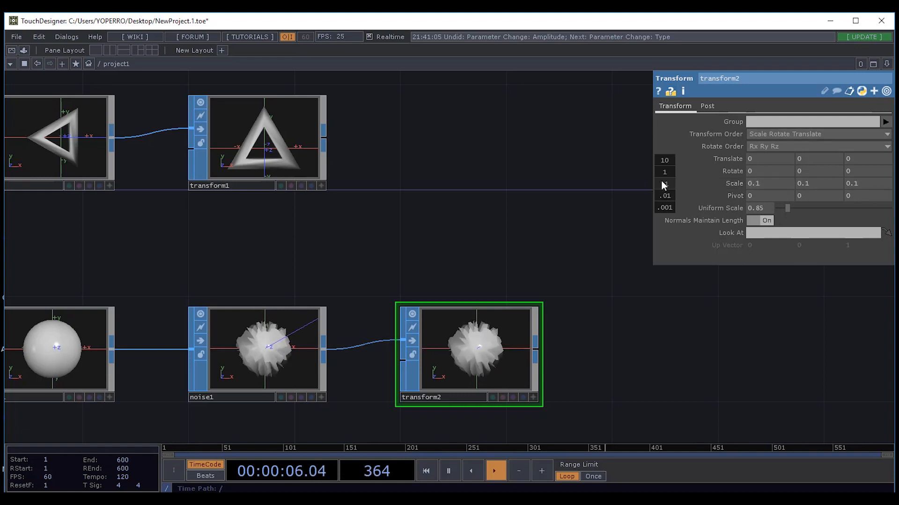
pyautogui.rightClick(732, 183)
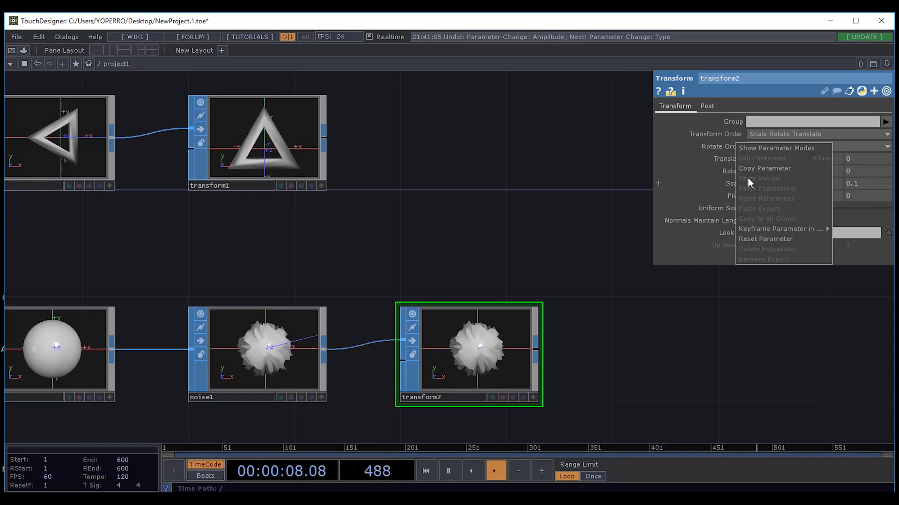
pyautogui.click(751, 240)
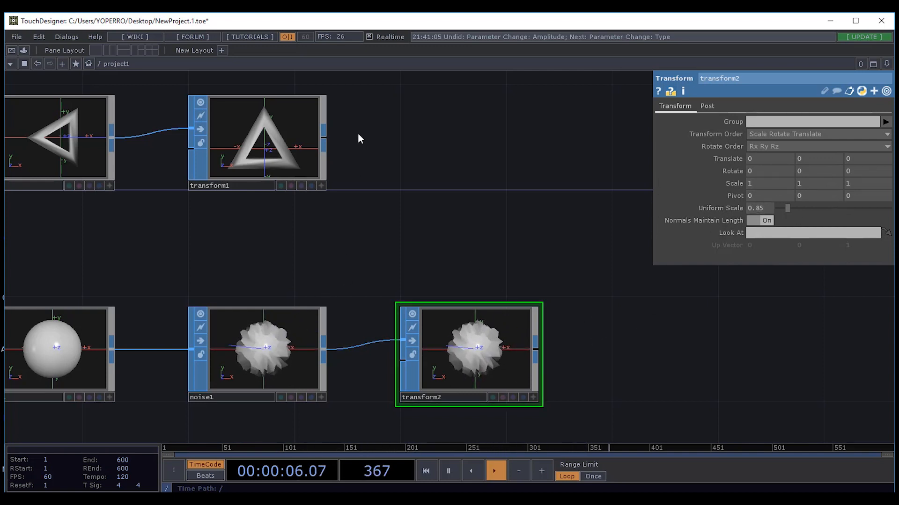
# Move the torus's Transform SOP so it lines up directly above the sphere's Transform SOP.
pyautogui.moveTo(271, 136); pyautogui.dragTo(482, 135)
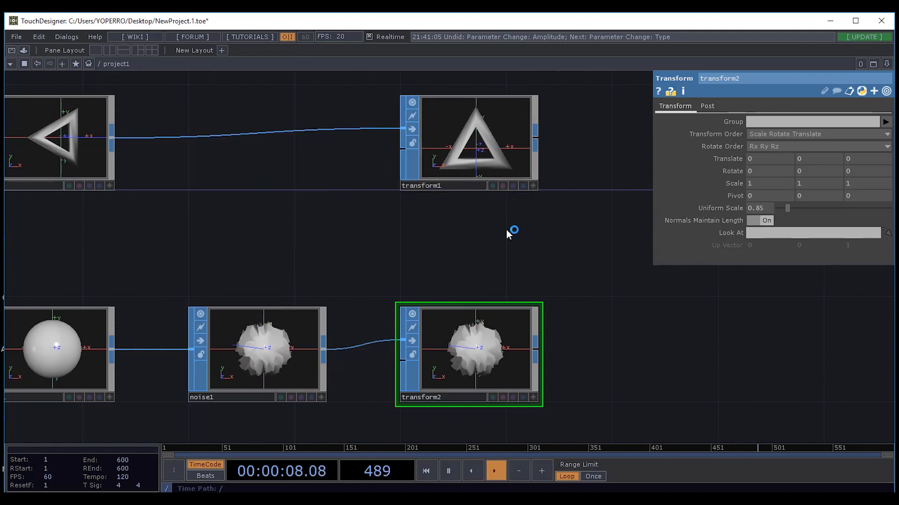
pyautogui.scroll(-5, 301, 287)
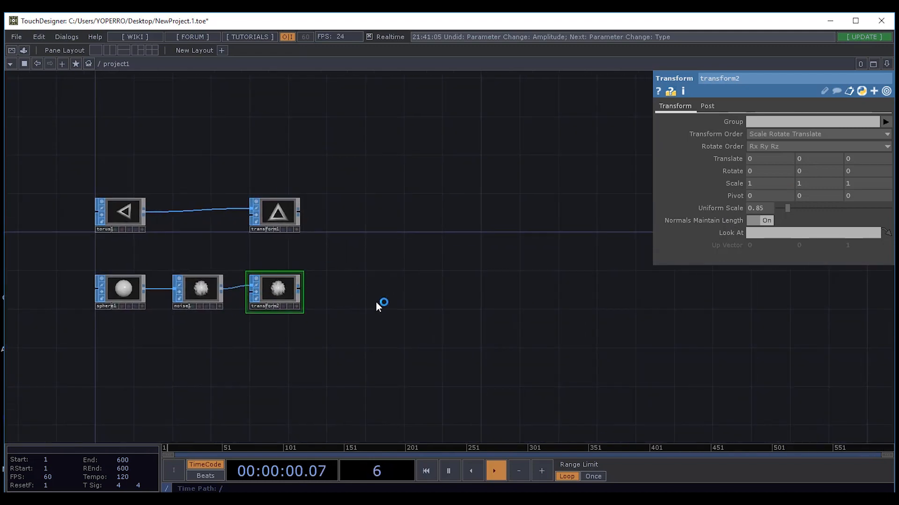
pyautogui.scroll(5, 378, 307)
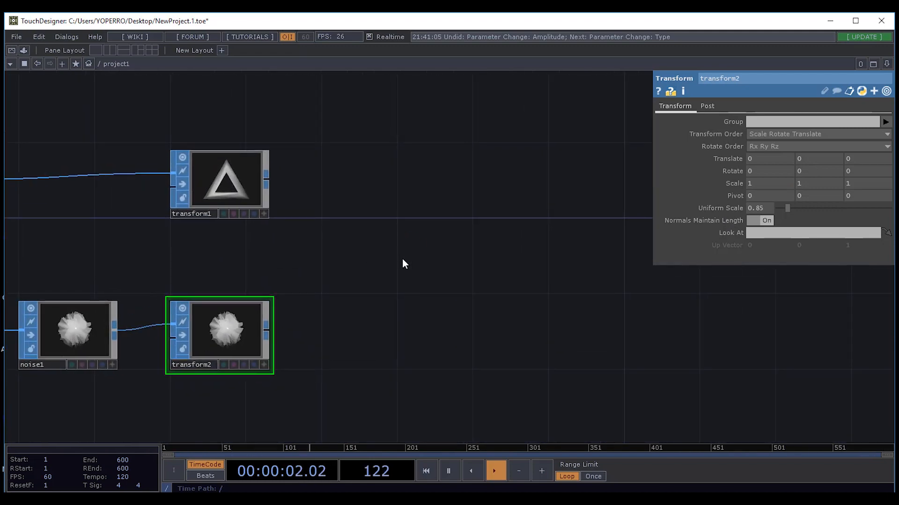
# Add a Merge SOP after the two Transform SOPs and connect the outputs of both to its input.
pyautogui.rightClick(402, 259)
pyautogui.click(376, 236)
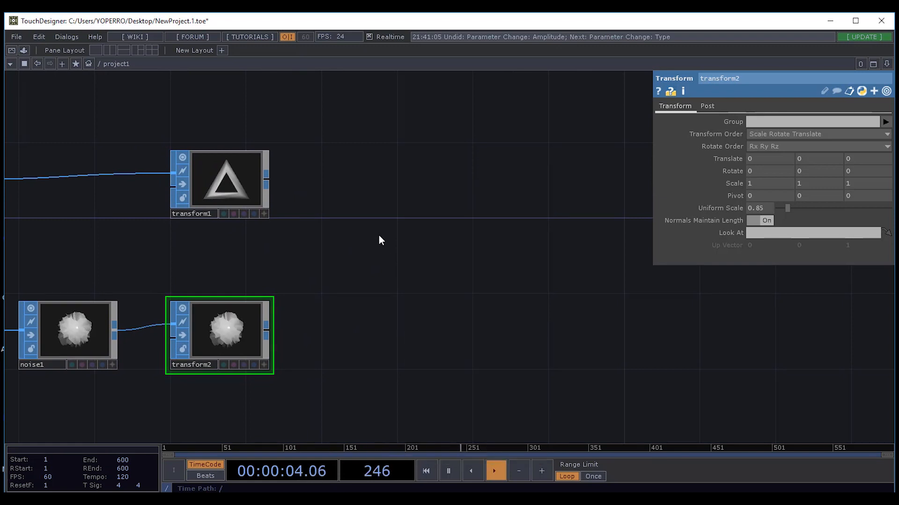
pyautogui.press('Tab')
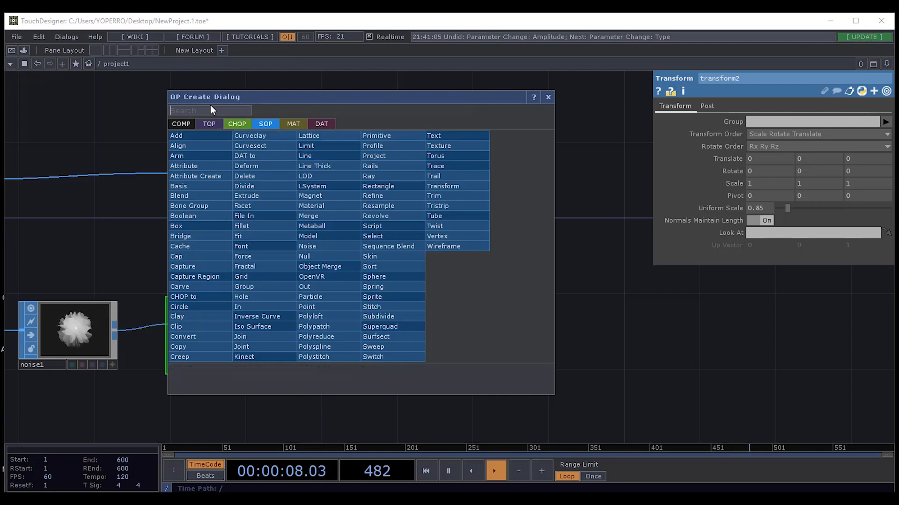
pyautogui.write('mer')
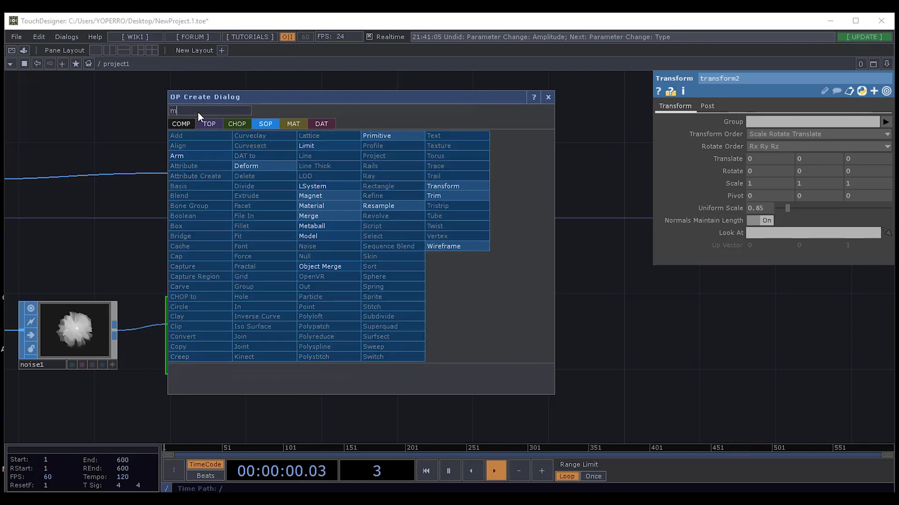
pyautogui.click(328, 217)
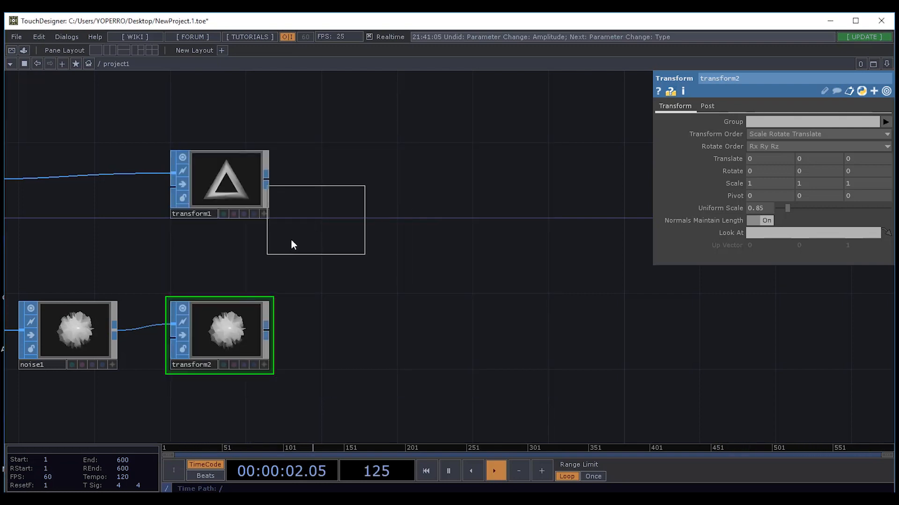
pyautogui.click(426, 273)
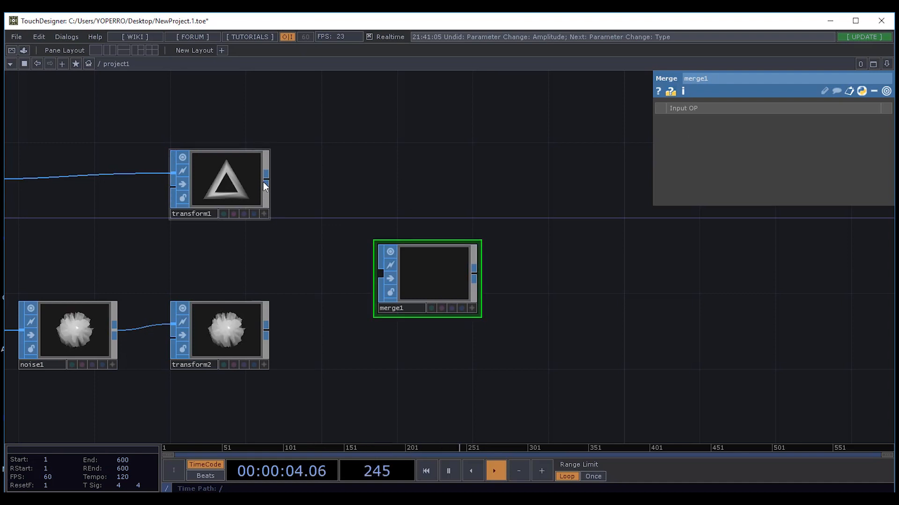
pyautogui.moveTo(266, 178); pyautogui.dragTo(380, 274)
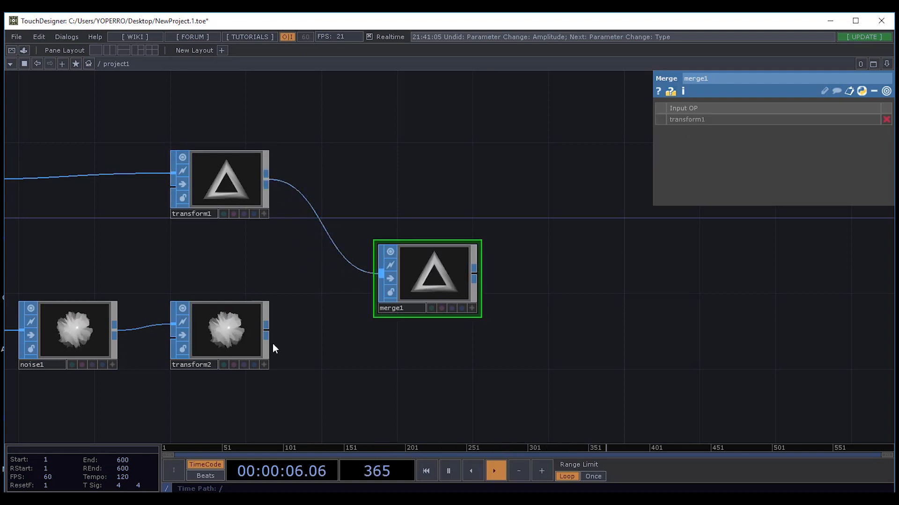
pyautogui.moveTo(269, 330); pyautogui.dragTo(380, 277)
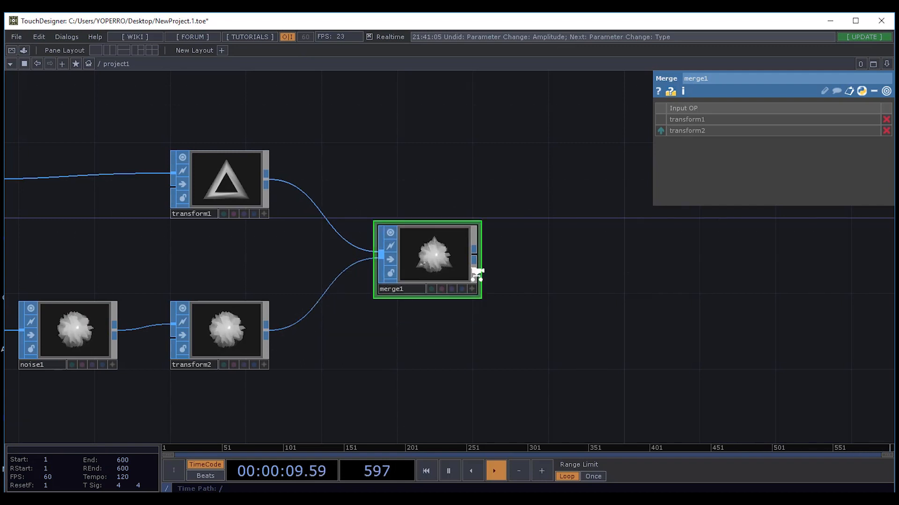
# Make the Merge SOP's viewer active and examine the combined torus and sphere geometry up close.
pyautogui.scroll(5, 475, 270)
pyautogui.moveTo(375, 380); pyautogui.dragTo(504, 343)
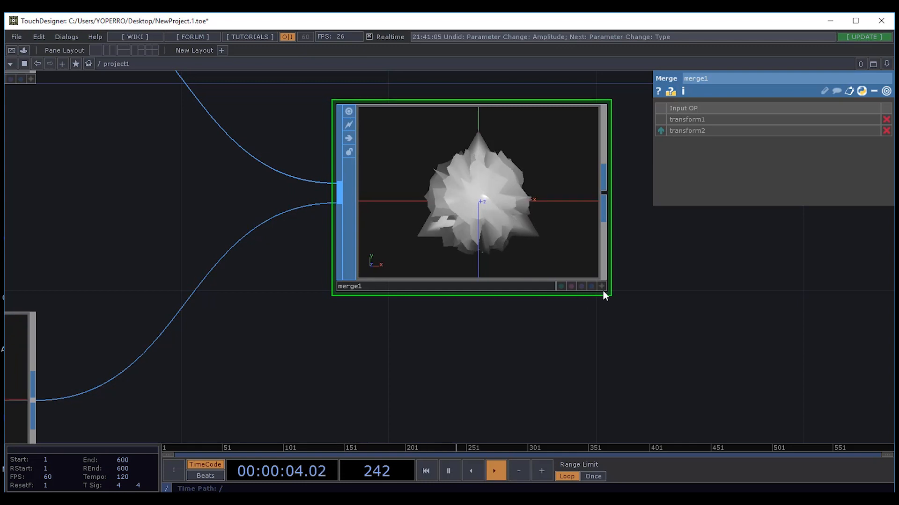
pyautogui.click(602, 285)
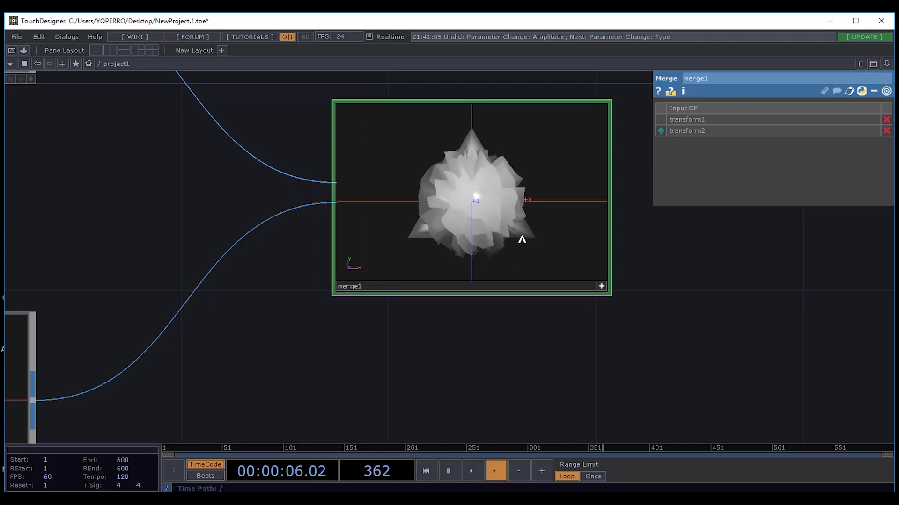
pyautogui.scroll(-3, 475, 233)
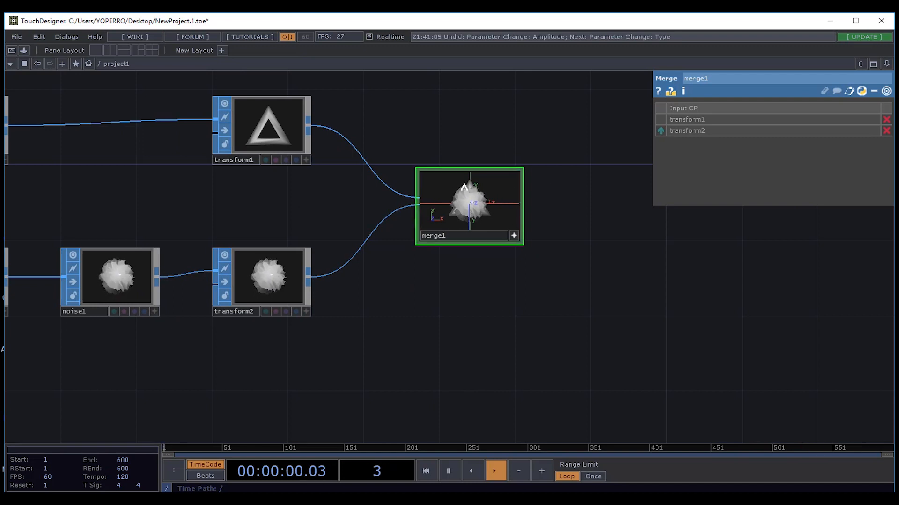
pyautogui.scroll(5, 483, 207)
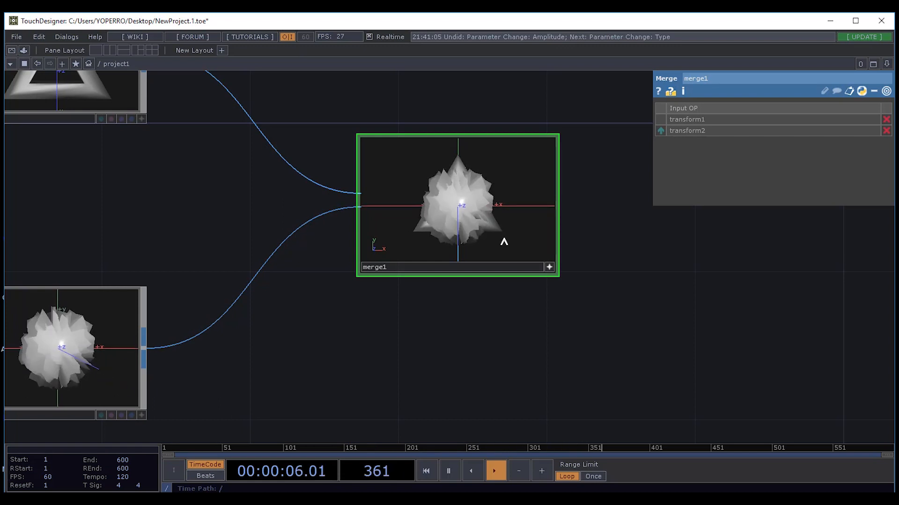
pyautogui.scroll(-4, 327, 319)
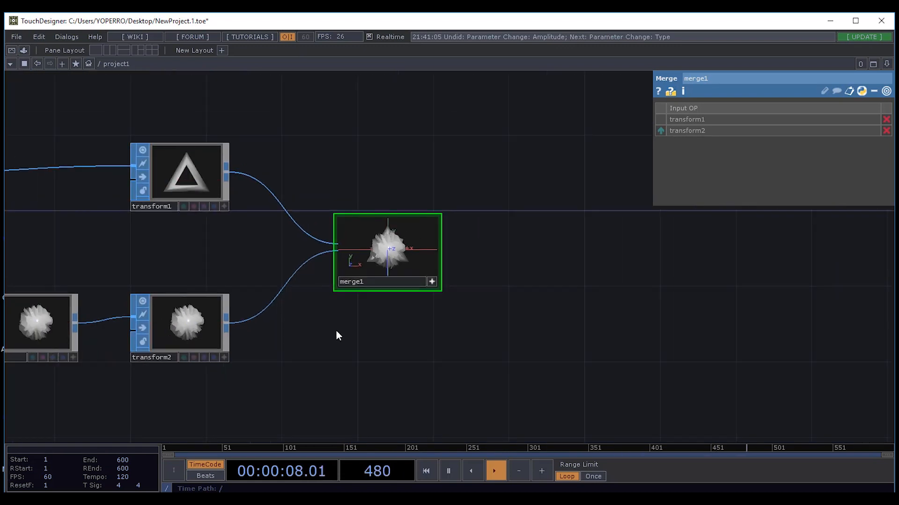
# Enlarge the triangular torus around the spiky sphere by setting its Transform SOP's Uniform Scale to 3.47.
pyautogui.moveTo(337, 335); pyautogui.dragTo(464, 315)
pyautogui.moveTo(372, 239); pyautogui.dragTo(466, 259)
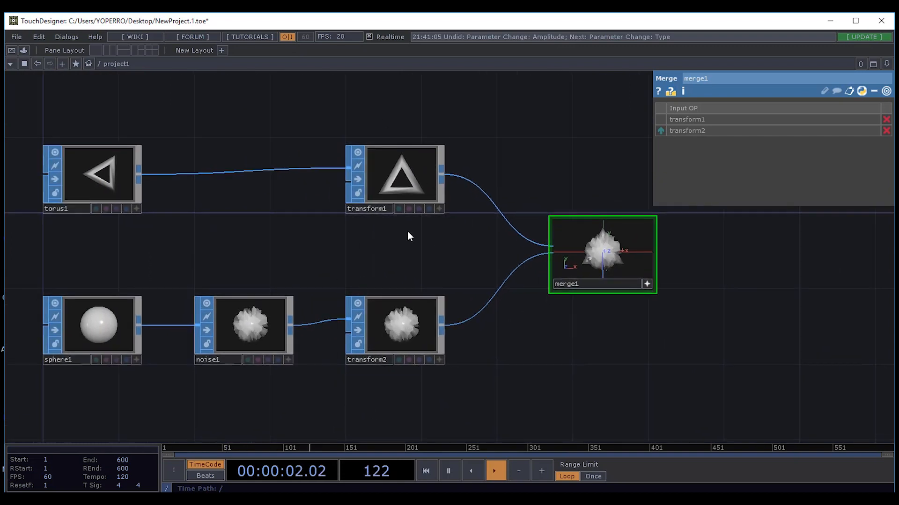
pyautogui.moveTo(357, 228); pyautogui.dragTo(258, 204)
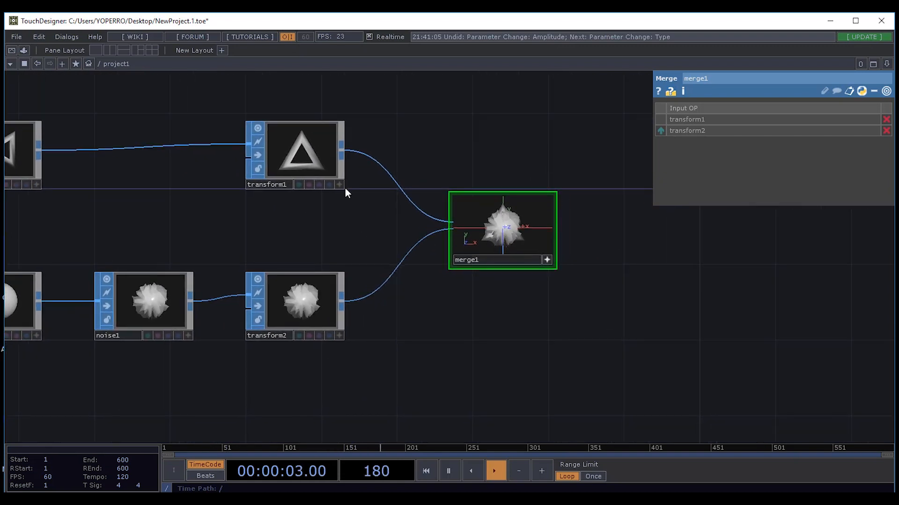
pyautogui.click(309, 150)
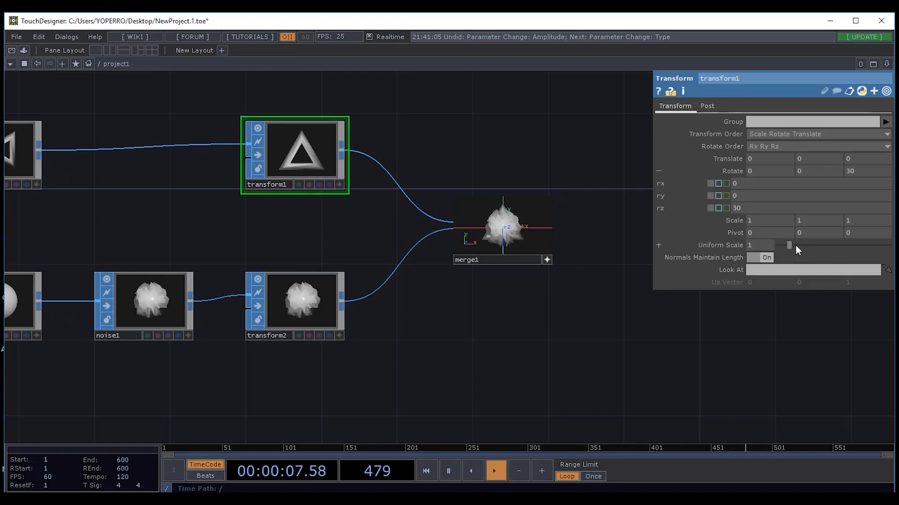
pyautogui.moveTo(793, 246); pyautogui.dragTo(829, 260)
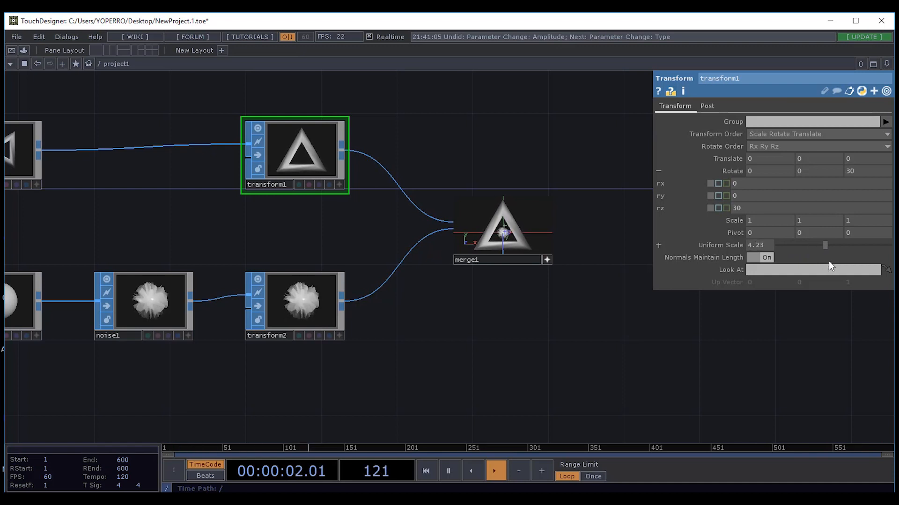
pyautogui.scroll(2, 515, 223)
pyautogui.scroll(3, 515, 224)
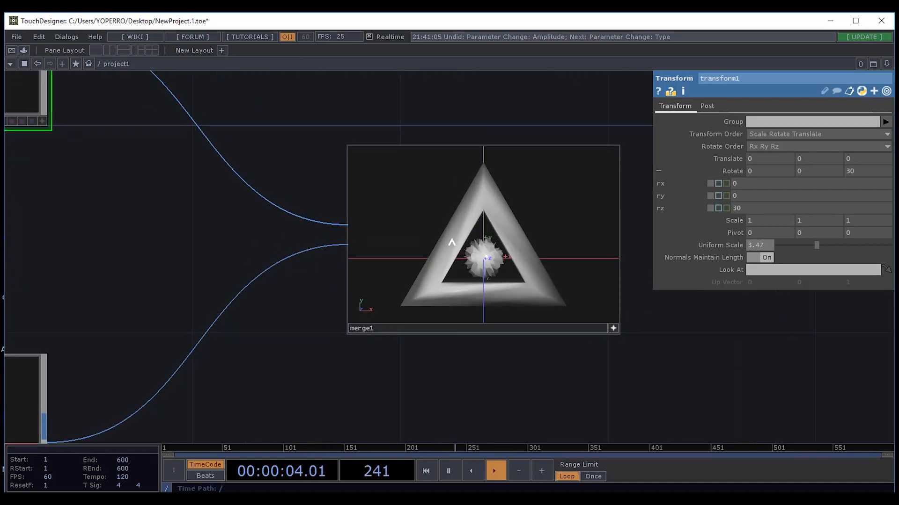
# Shrink the spiky sphere inside the triangle by setting its Transform SOP's Uniform Scale to 0.61.
pyautogui.scroll(-1, 511, 289)
pyautogui.moveTo(492, 329); pyautogui.dragTo(569, 245)
pyautogui.click(209, 322)
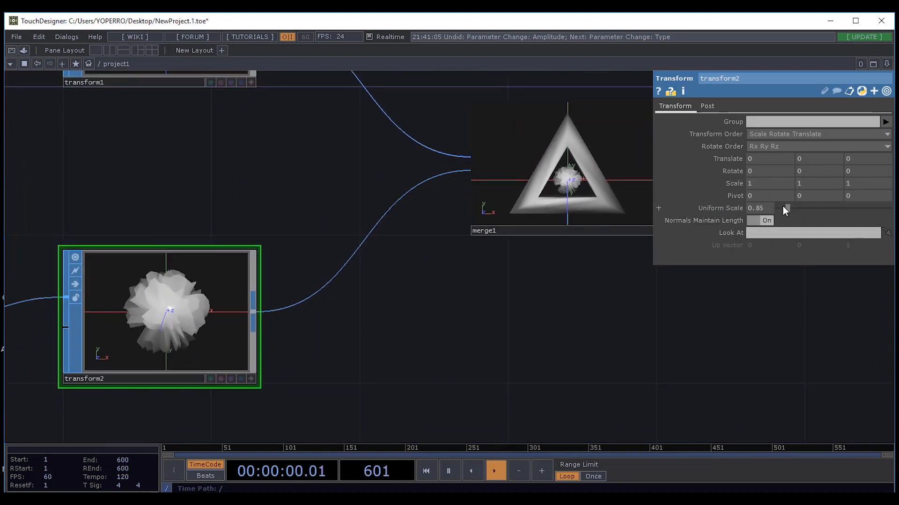
pyautogui.moveTo(783, 207); pyautogui.dragTo(785, 210)
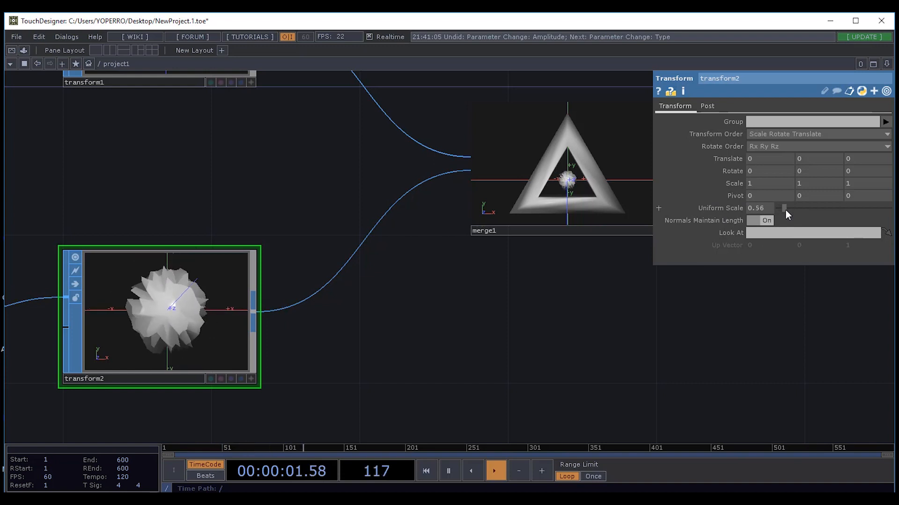
pyautogui.moveTo(547, 328); pyautogui.dragTo(482, 349)
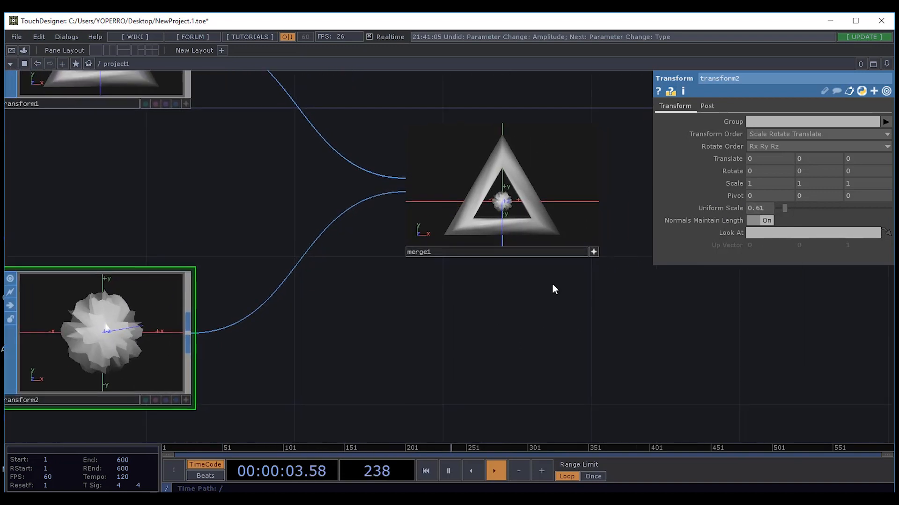
# Deactivate the Merge SOP's viewer and inspect the small sphere inside the triangle up close.
pyautogui.click(597, 255)
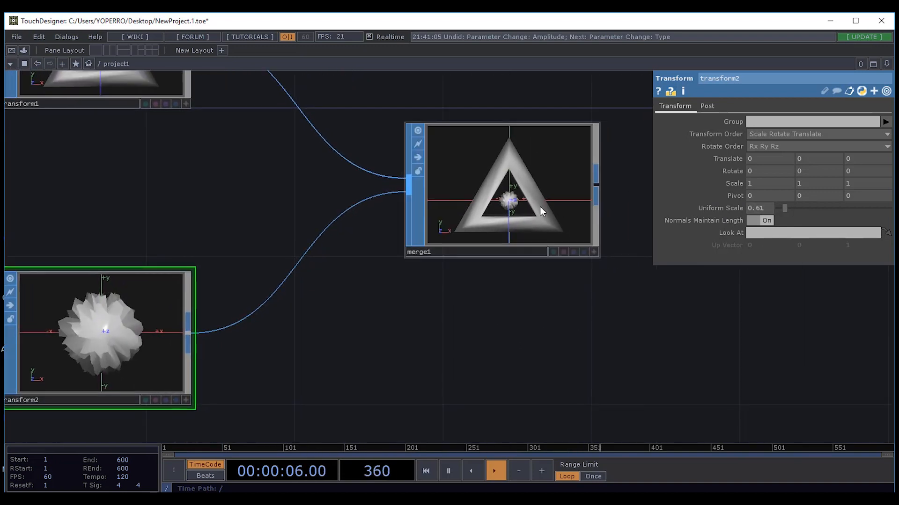
pyautogui.scroll(10, 519, 222)
pyautogui.scroll(-1, 520, 225)
pyautogui.scroll(-8, 521, 242)
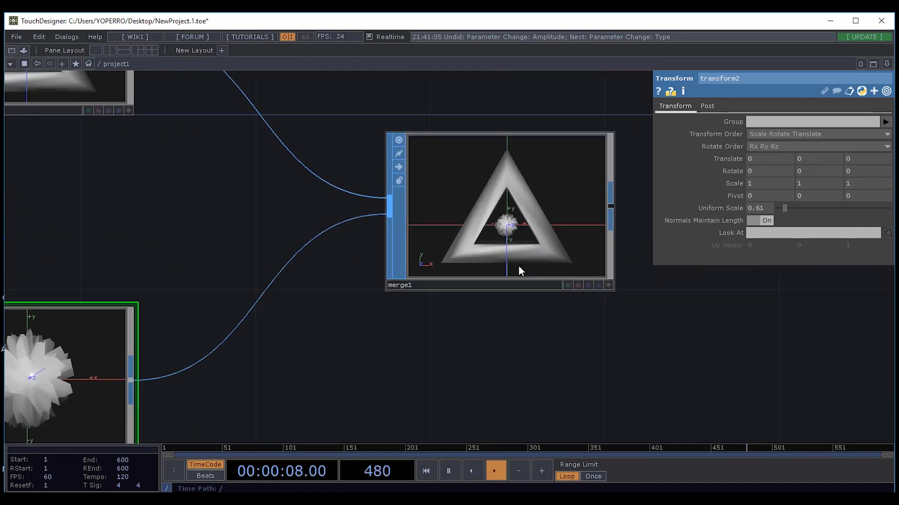
# Move the torus node closer to its Transform SOP, roughly above the noise node.
pyautogui.moveTo(449, 353); pyautogui.dragTo(515, 370)
pyautogui.scroll(-4, 437, 337)
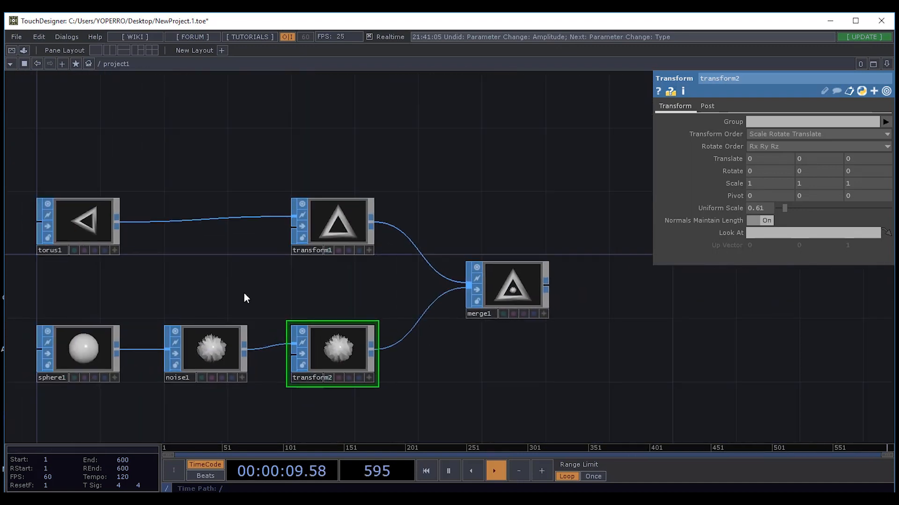
pyautogui.moveTo(78, 240); pyautogui.dragTo(198, 226)
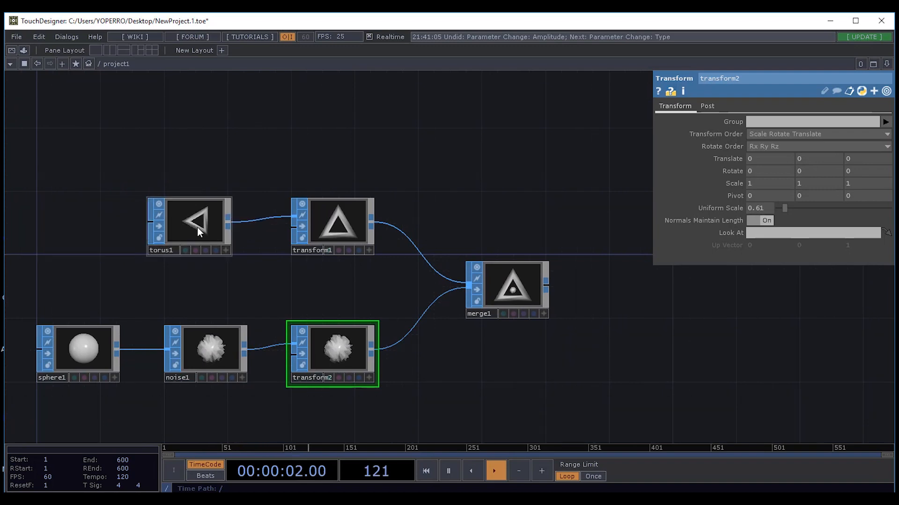
# Widen the triangular torus by setting the first Radius value of the Torus SOP to 1.3.
pyautogui.click(202, 232)
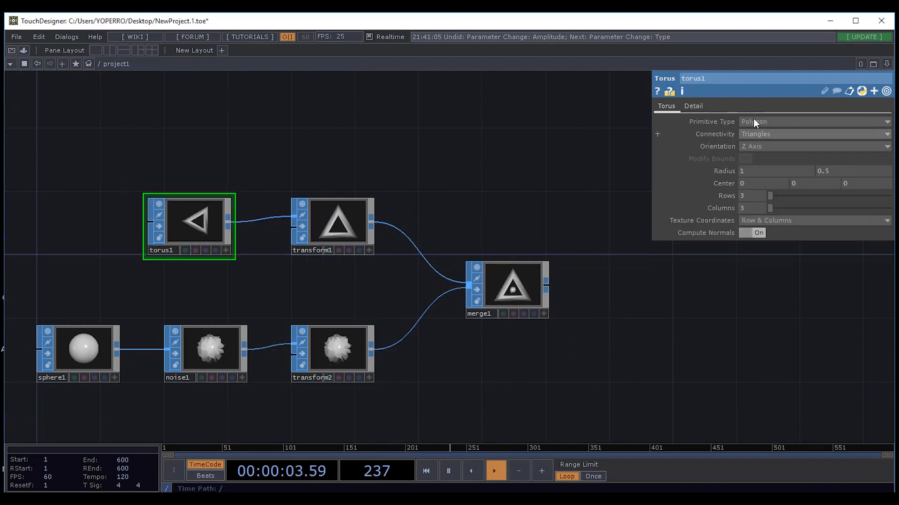
pyautogui.click(656, 171)
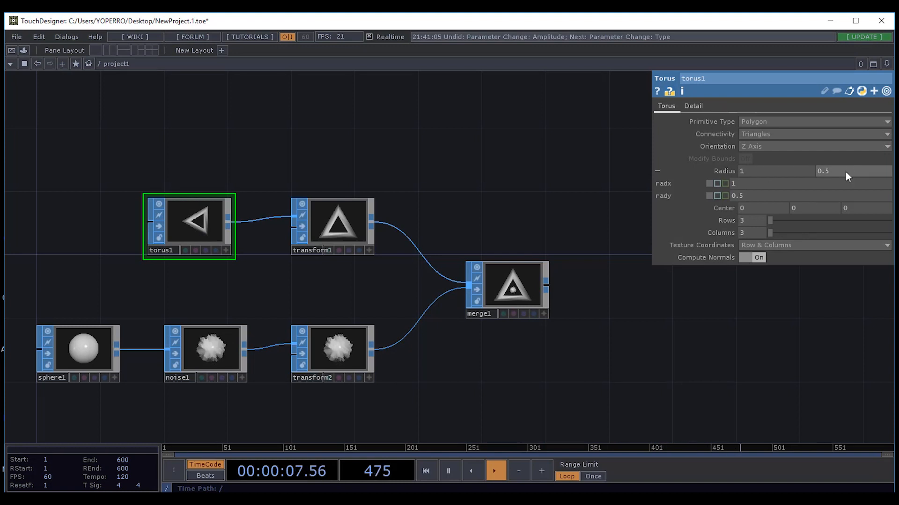
pyautogui.moveTo(845, 172)
pyautogui.mouseDown(button='middle')
pyautogui.moveTo(866, 157)
pyautogui.moveTo(843, 149)
pyautogui.moveTo(846, 159)
pyautogui.mouseUp(button='middle')
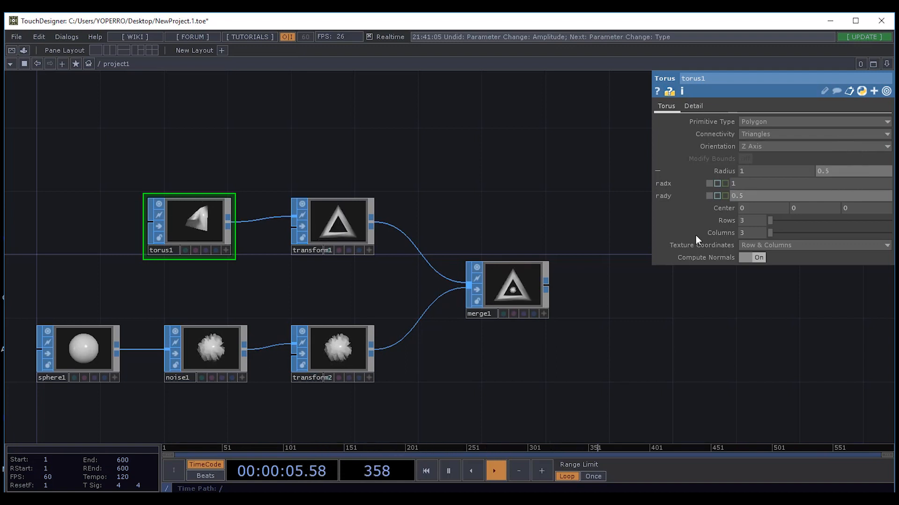
pyautogui.moveTo(755, 170); pyautogui.dragTo(782, 169, button='middle')
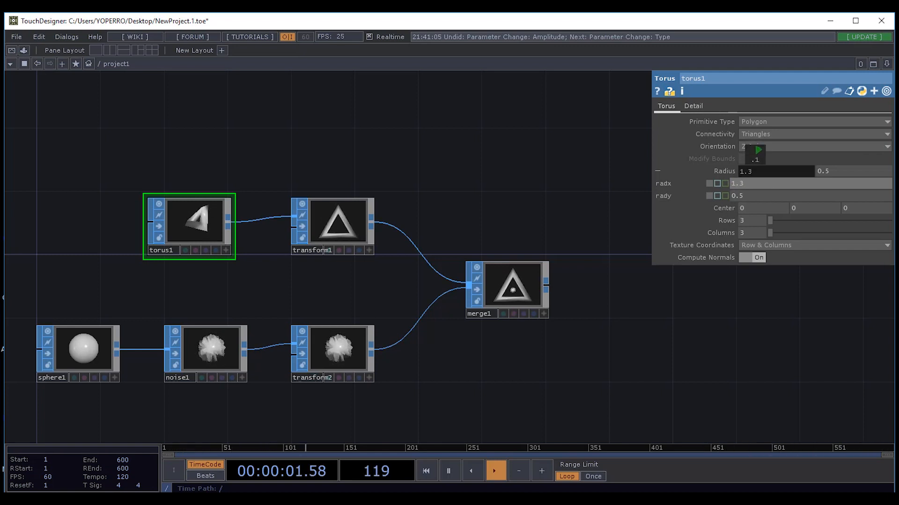
pyautogui.moveTo(758, 152); pyautogui.dragTo(759, 153, button='middle')
pyautogui.scroll(3, 514, 294)
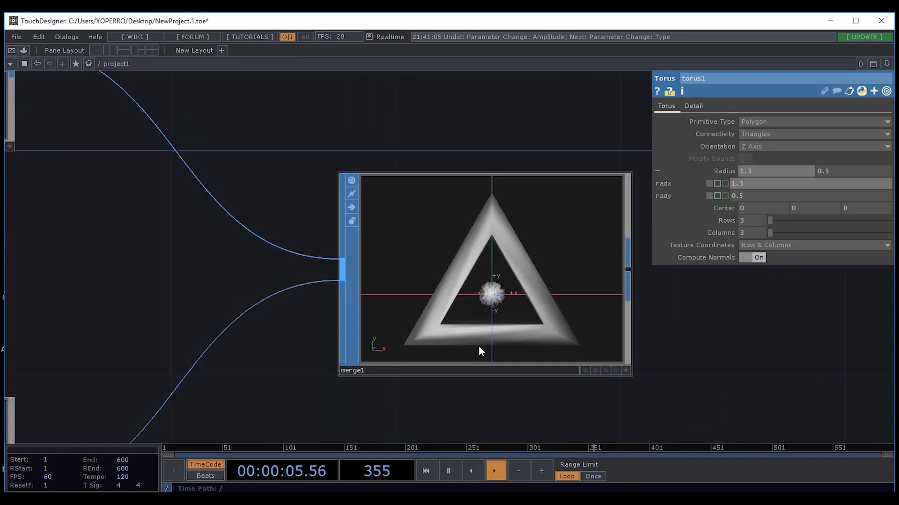
# Enlarge the spiky sphere inside the triangle by setting its Transform SOP's Uniform Scale to 0.86.
pyautogui.scroll(-1, 457, 375)
pyautogui.click(141, 347)
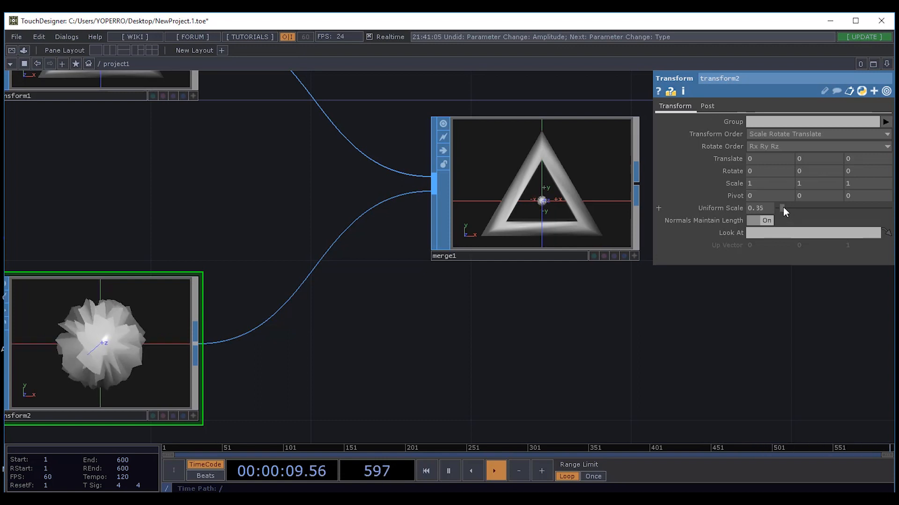
pyautogui.moveTo(784, 207); pyautogui.dragTo(788, 207)
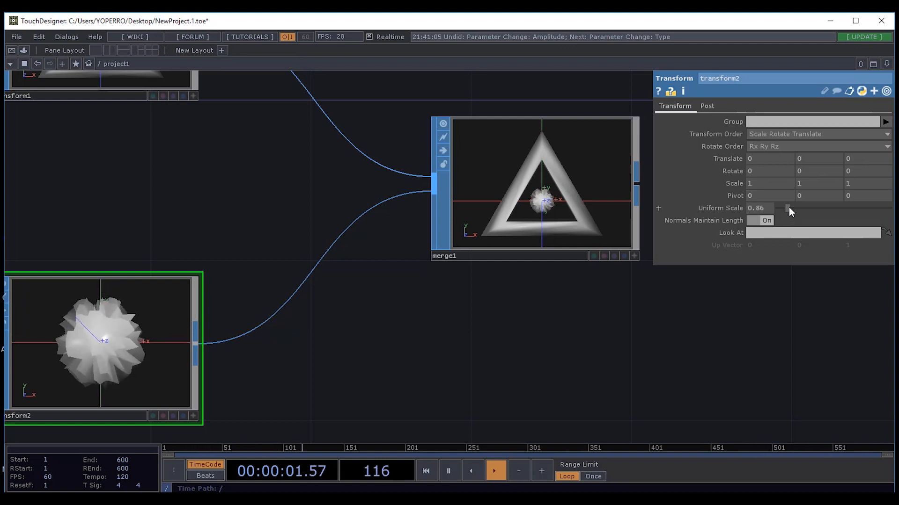
# Move the torus node away from its Transform SOP so it lines up directly above the sphere node.
pyautogui.moveTo(594, 284); pyautogui.dragTo(532, 281)
pyautogui.scroll(-3, 533, 281)
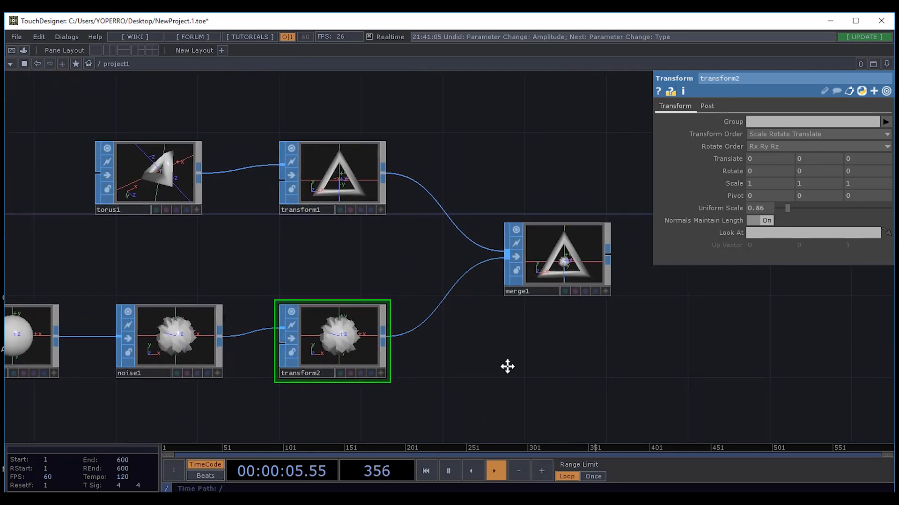
pyautogui.moveTo(507, 365); pyautogui.dragTo(486, 366)
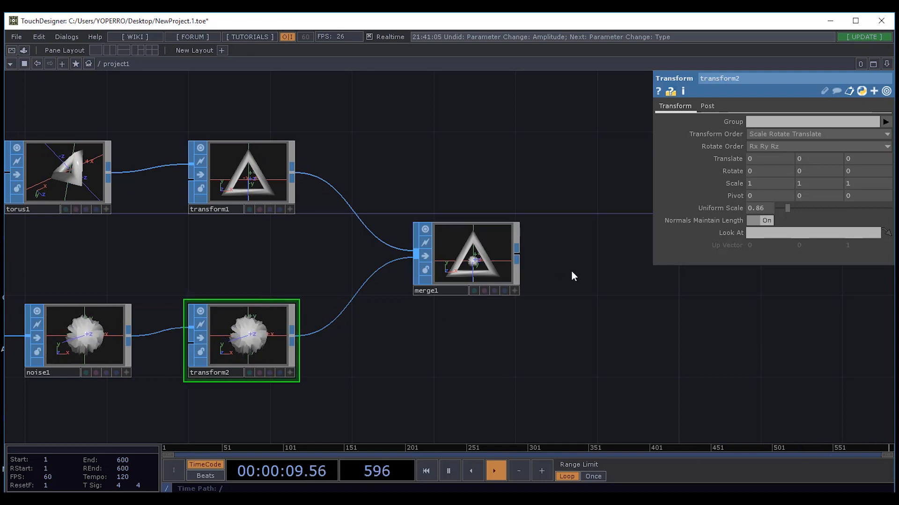
pyautogui.scroll(-5, 525, 330)
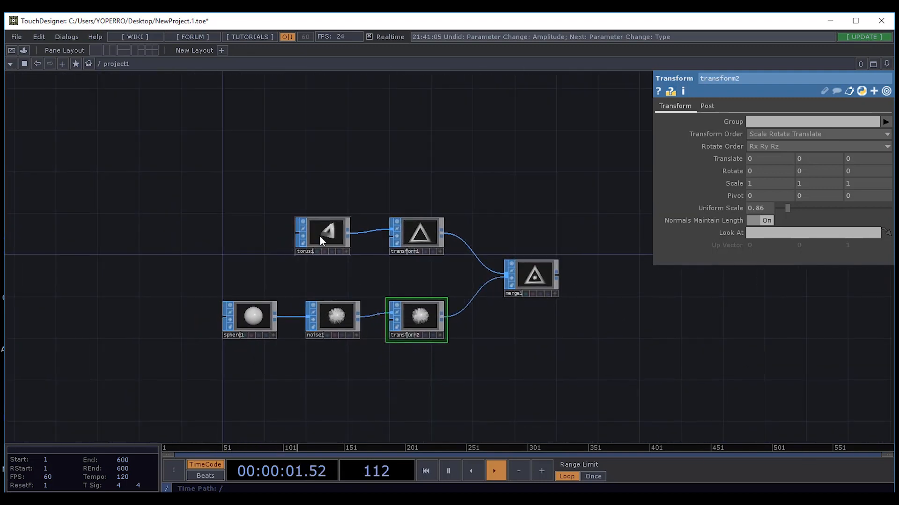
pyautogui.moveTo(309, 241); pyautogui.dragTo(236, 242)
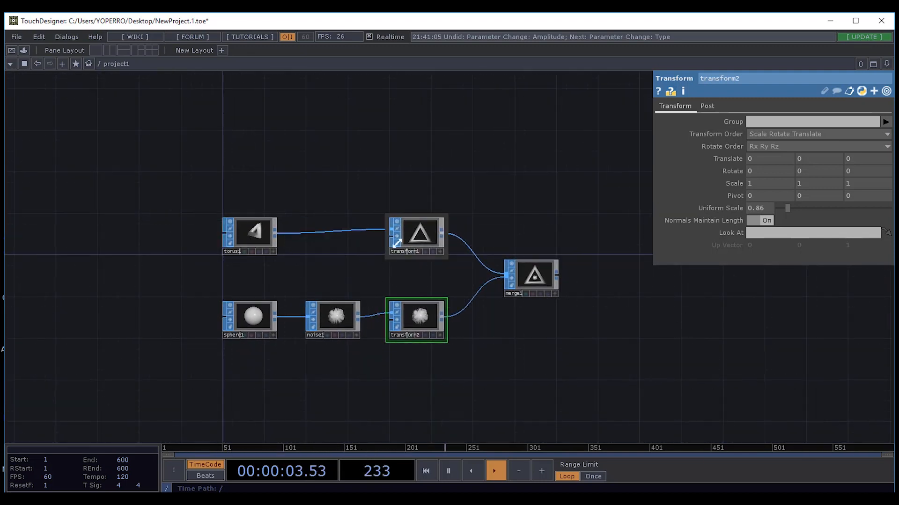
# Add a Geometry COMP in the empty network space beyond the Merge SOP.
pyautogui.moveTo(583, 331); pyautogui.dragTo(383, 336)
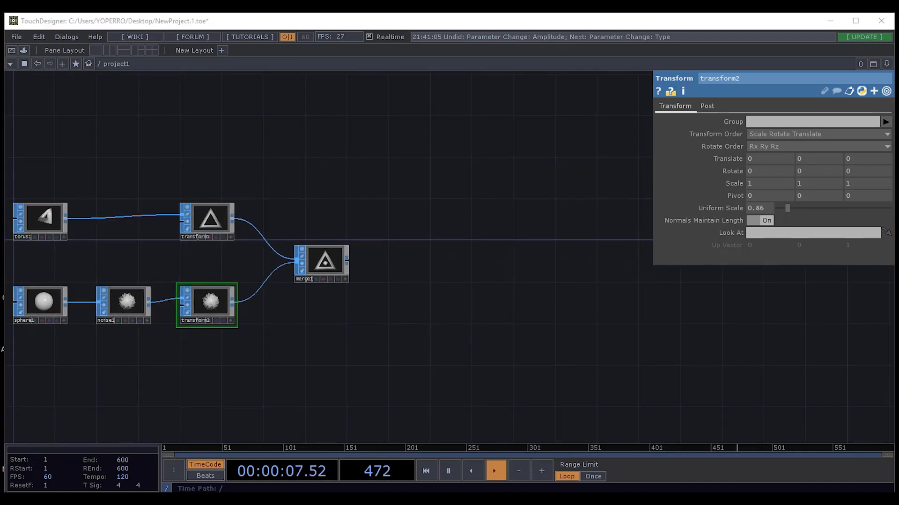
pyautogui.moveTo(416, 306); pyautogui.dragTo(400, 347)
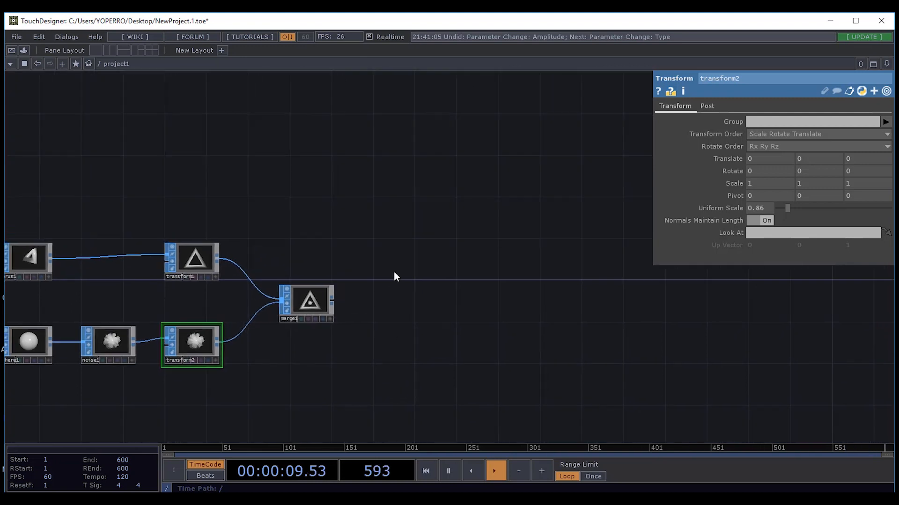
pyautogui.moveTo(271, 190); pyautogui.dragTo(367, 228)
pyautogui.moveTo(507, 323); pyautogui.dragTo(406, 238)
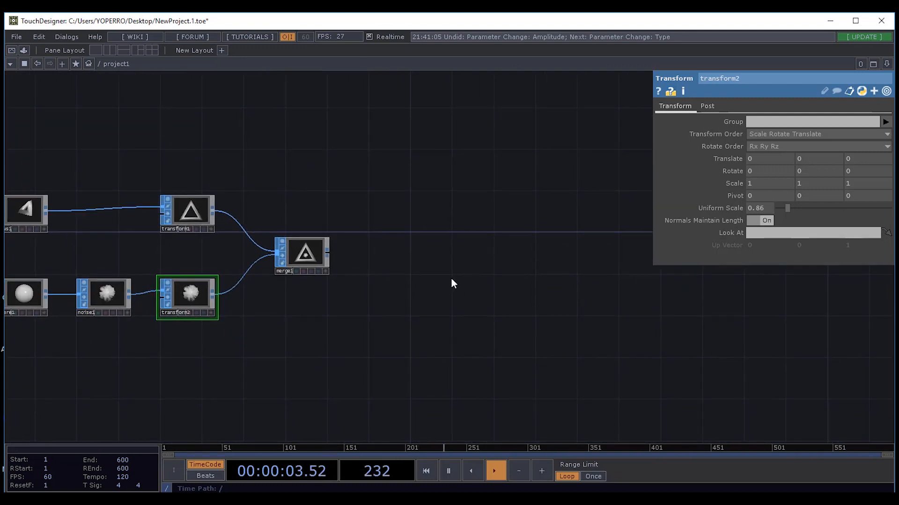
pyautogui.scroll(2, 322, 264)
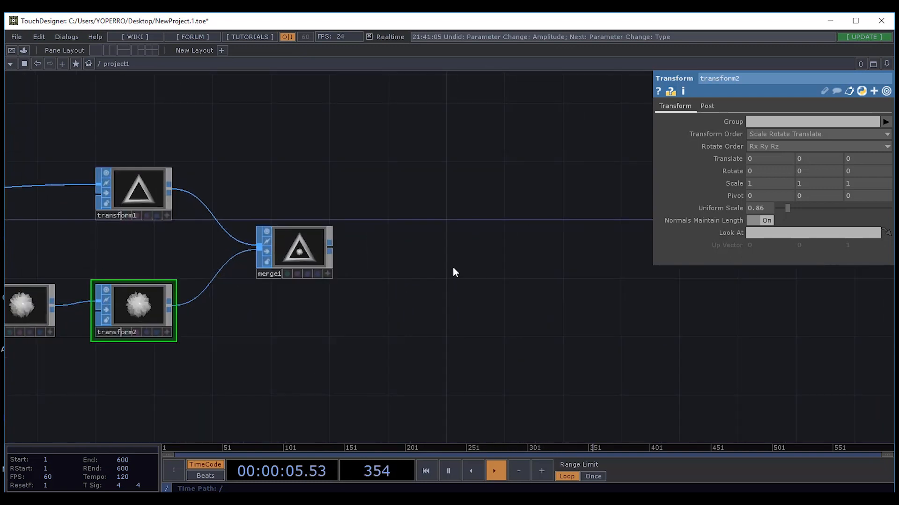
pyautogui.moveTo(508, 188); pyautogui.dragTo(417, 217)
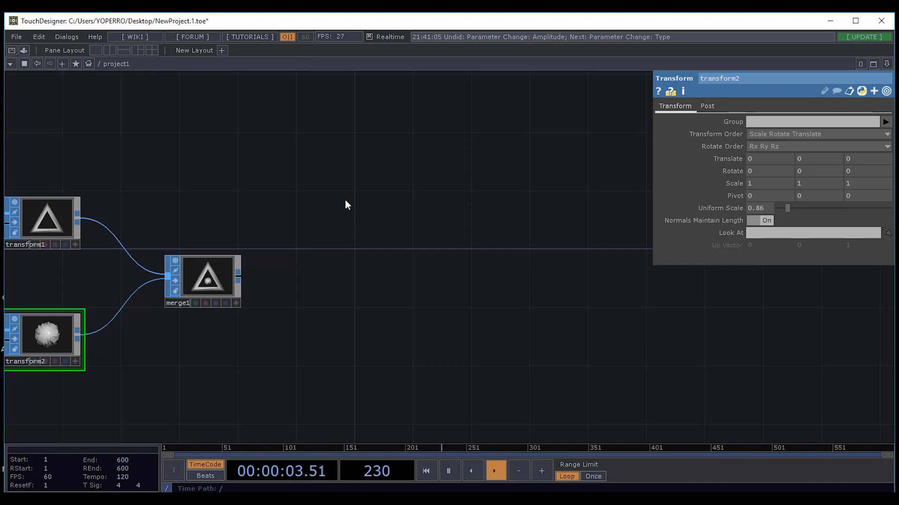
pyautogui.press('Tab')
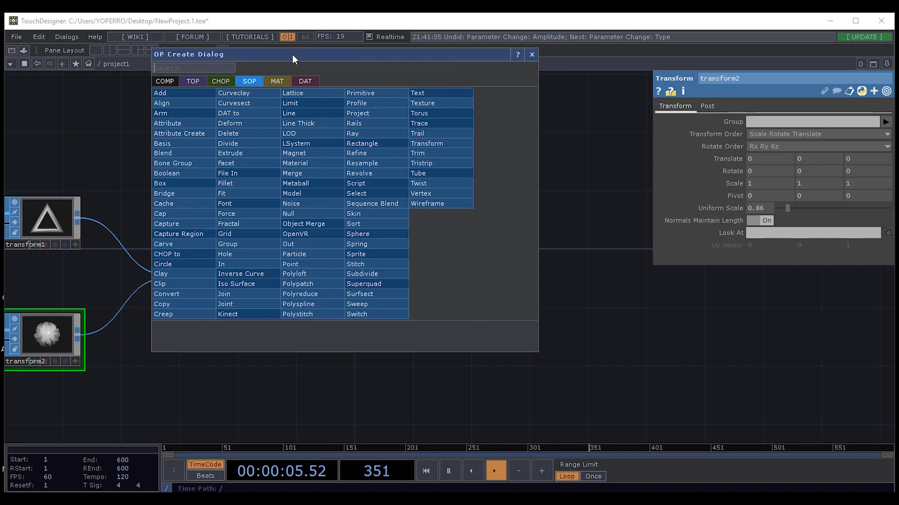
pyautogui.moveTo(292, 55); pyautogui.dragTo(536, 58)
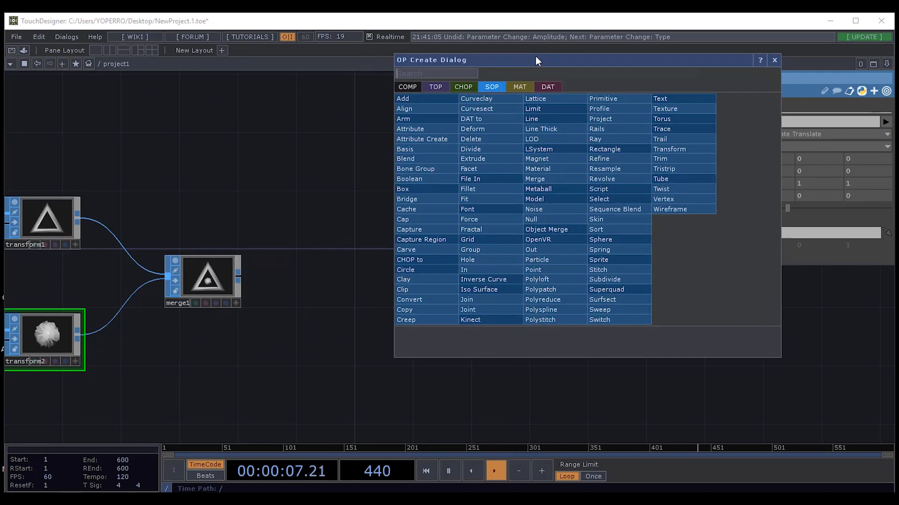
pyautogui.click(414, 88)
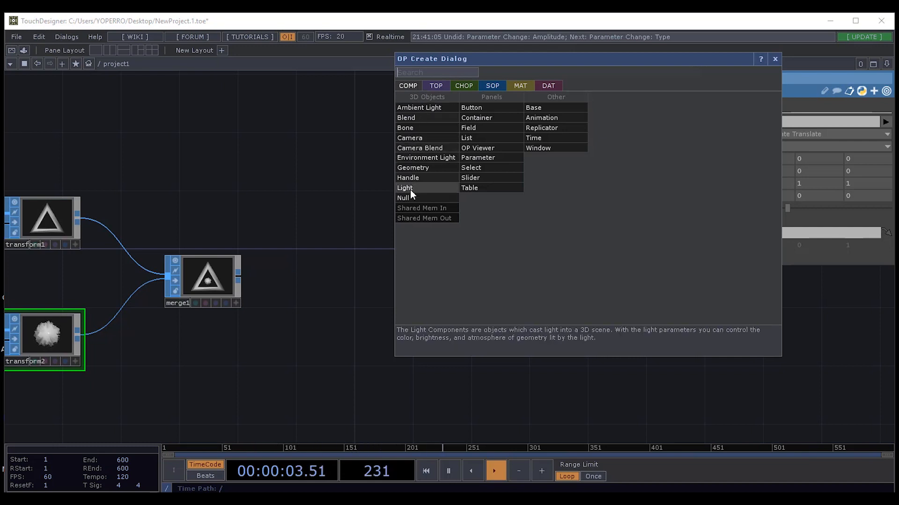
pyautogui.click(415, 169)
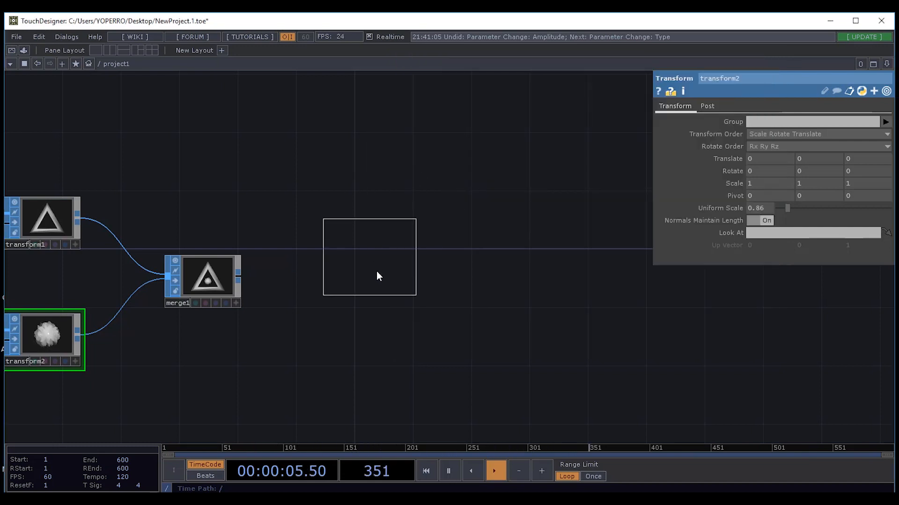
pyautogui.click(414, 276)
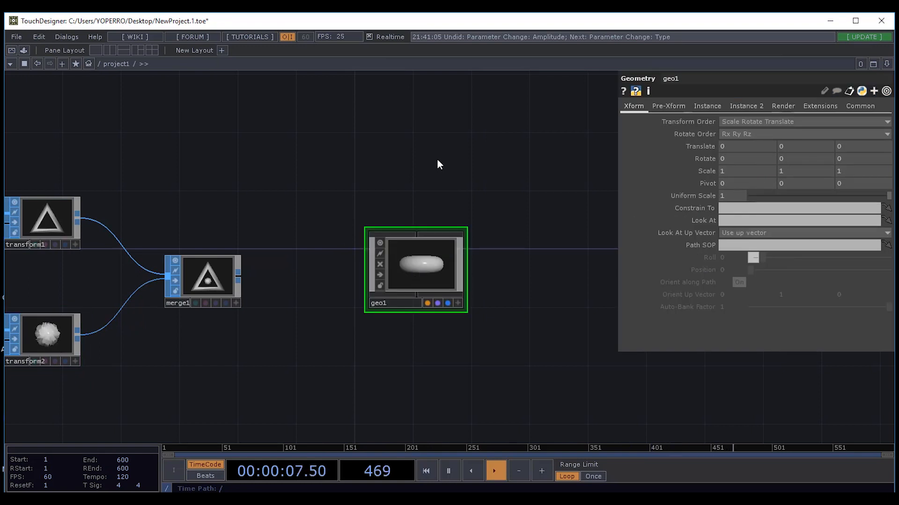
# Add a Camera COMP and place it directly below the Geometry COMP.
pyautogui.moveTo(413, 147); pyautogui.dragTo(405, 179)
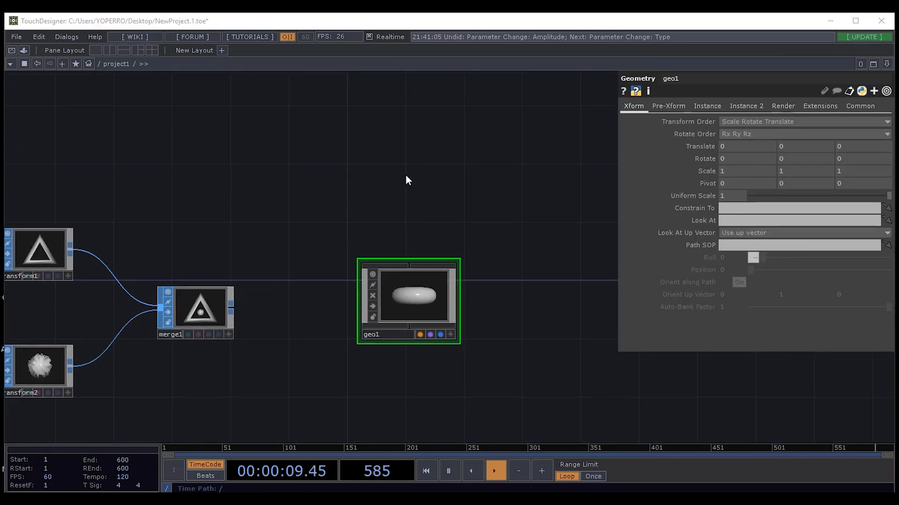
pyautogui.press('Tab')
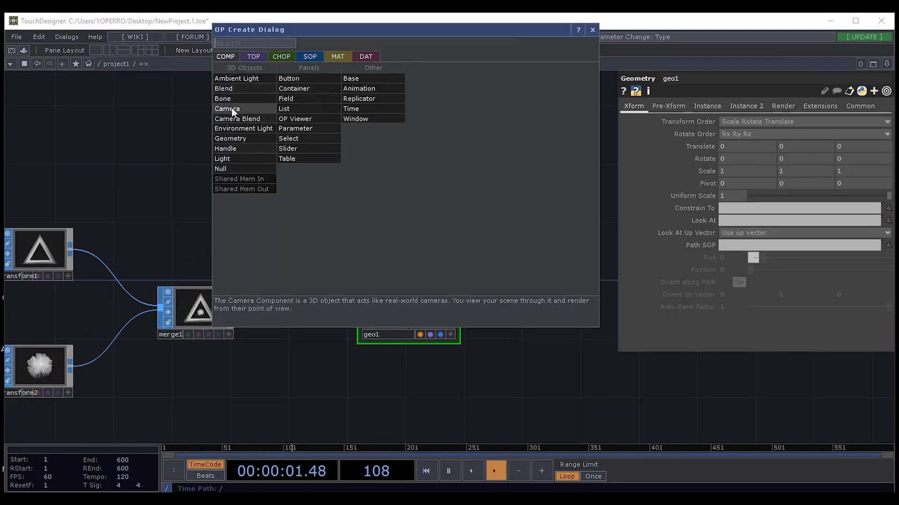
pyautogui.click(229, 109)
pyautogui.click(404, 196)
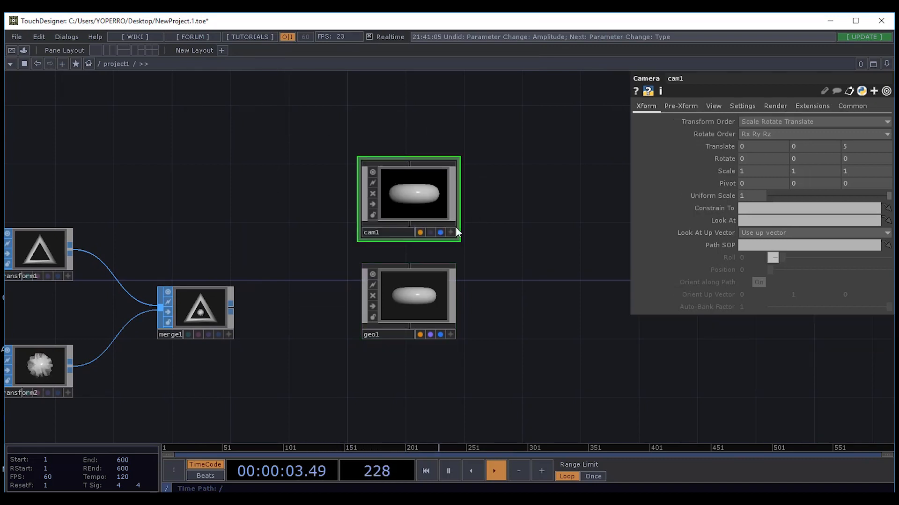
pyautogui.moveTo(474, 218); pyautogui.dragTo(464, 137)
pyautogui.moveTo(396, 121); pyautogui.dragTo(381, 317)
pyautogui.moveTo(395, 234); pyautogui.dragTo(379, 144)
pyautogui.moveTo(384, 322); pyautogui.dragTo(370, 249)
# Add a Light COMP directly below the Camera COMP.
pyautogui.moveTo(396, 389); pyautogui.dragTo(402, 314)
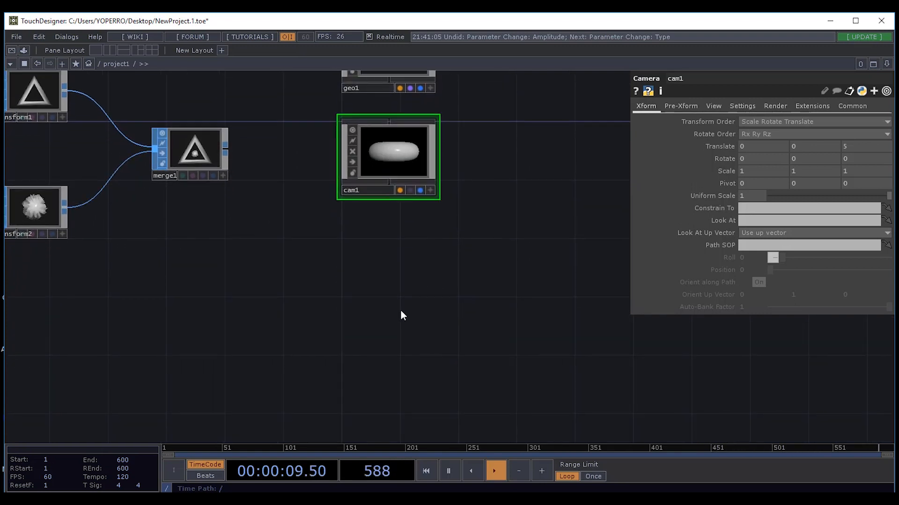
pyautogui.press('Tab')
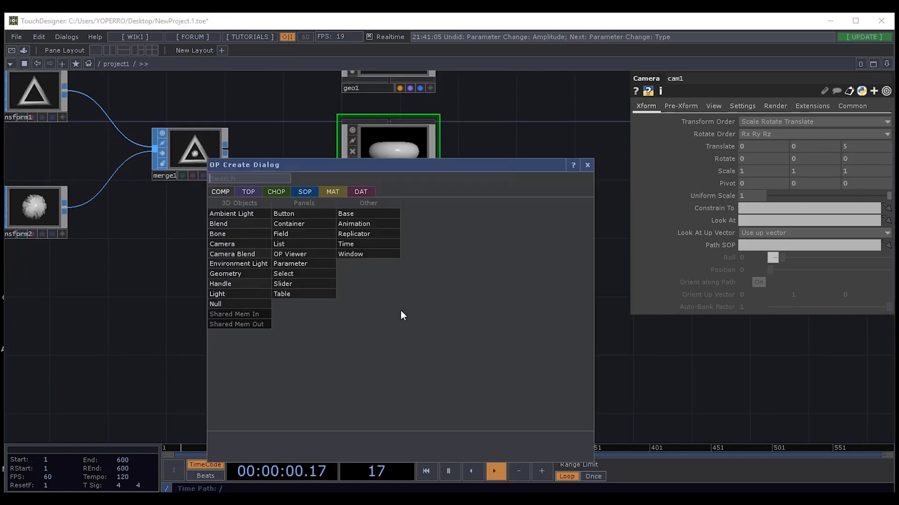
pyautogui.click(231, 297)
pyautogui.click(394, 274)
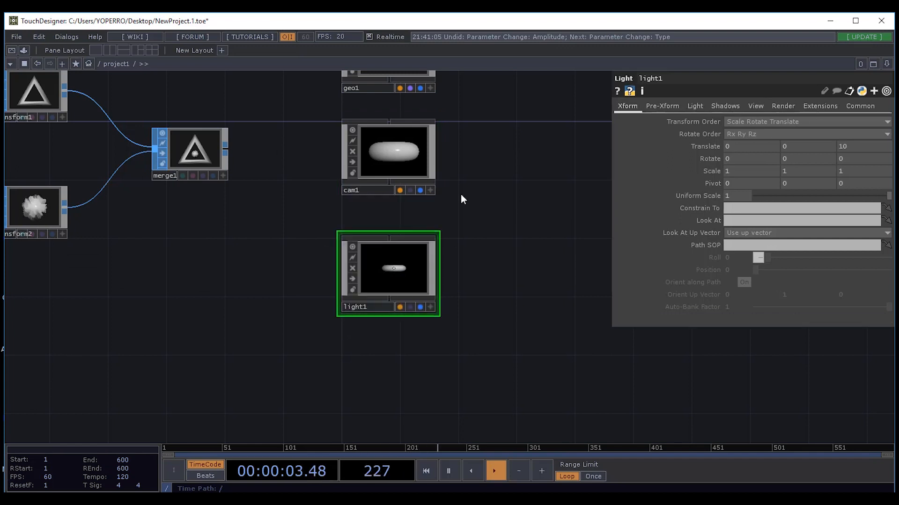
# Add a Render TOP beside the Geometry, Camera and Light COMPs and line it up with the camera node.
pyautogui.moveTo(461, 197); pyautogui.dragTo(236, 247)
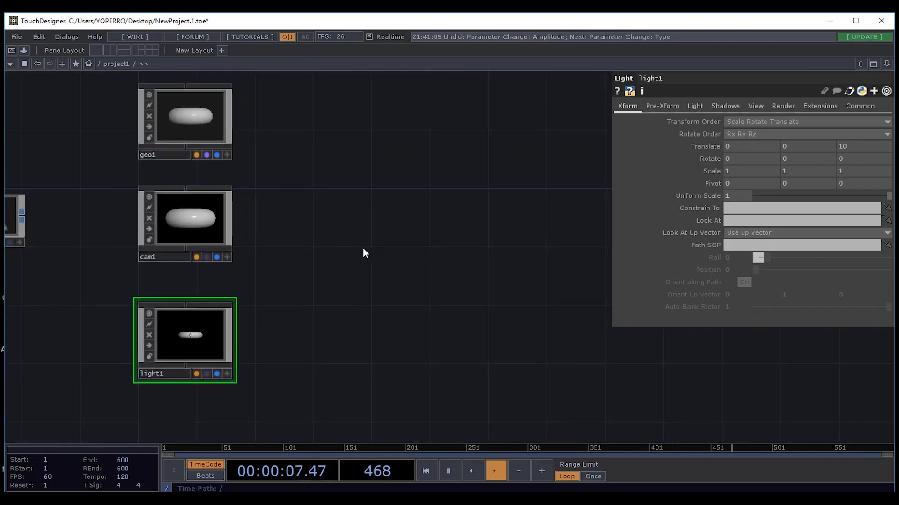
pyautogui.press('Tab')
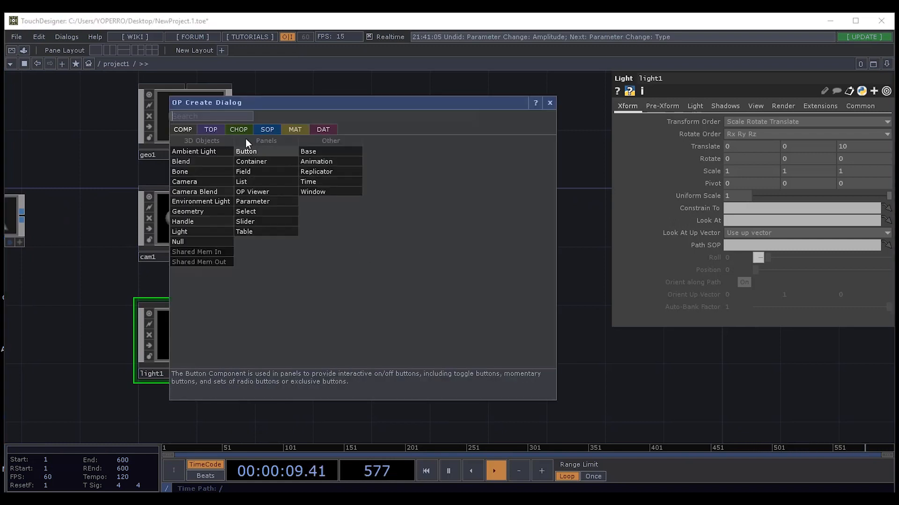
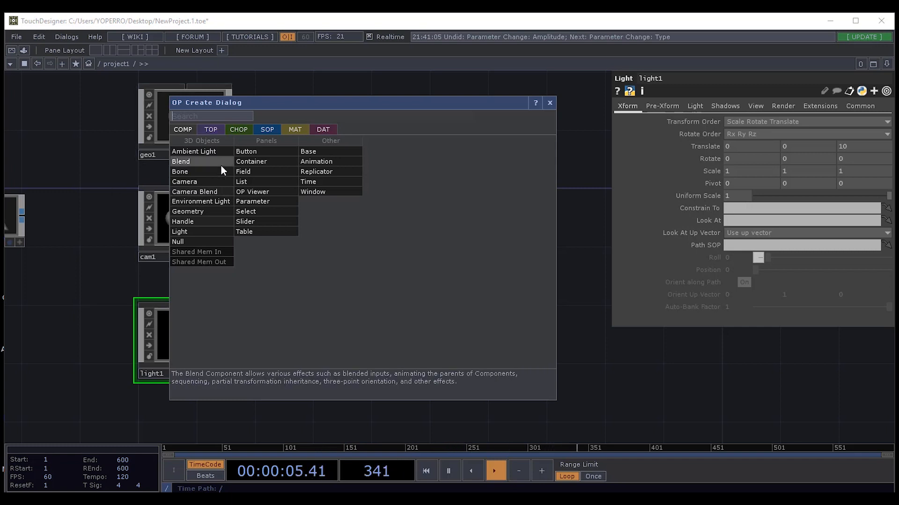
pyautogui.click(211, 129)
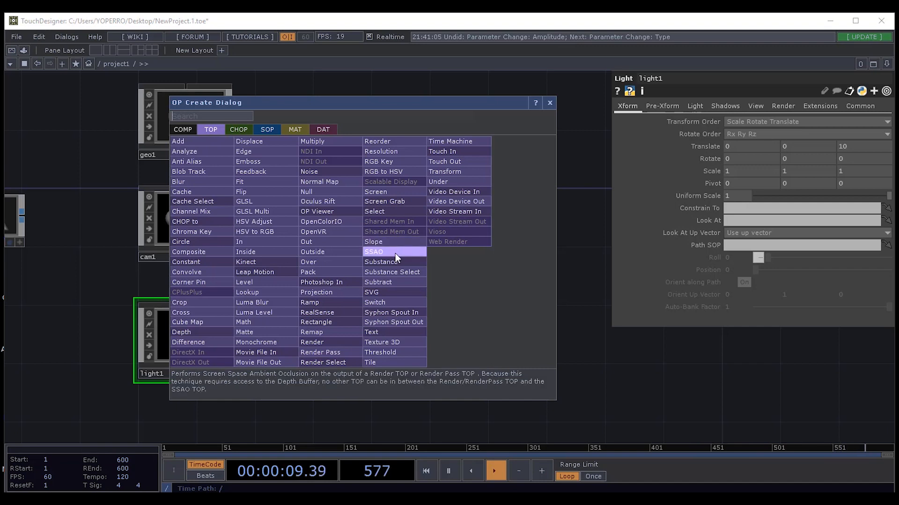
pyautogui.click(322, 342)
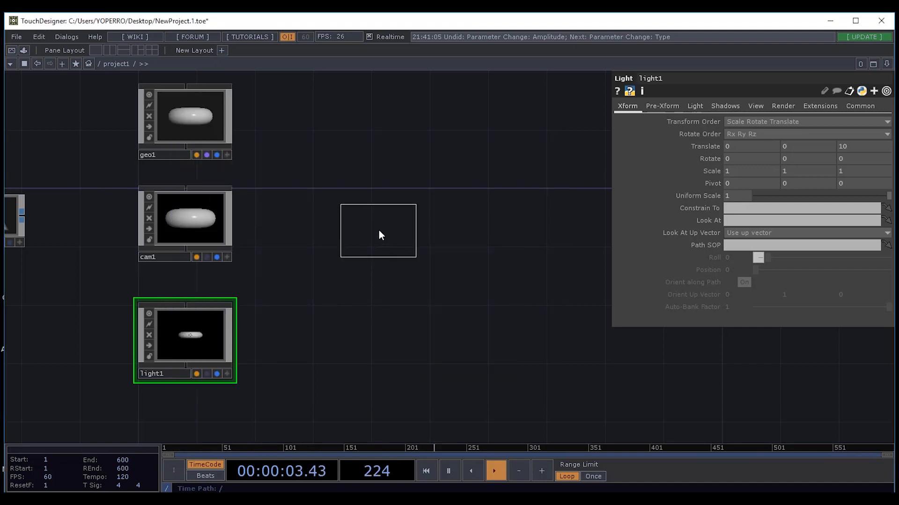
pyautogui.click(379, 232)
pyautogui.moveTo(399, 183); pyautogui.dragTo(429, 208)
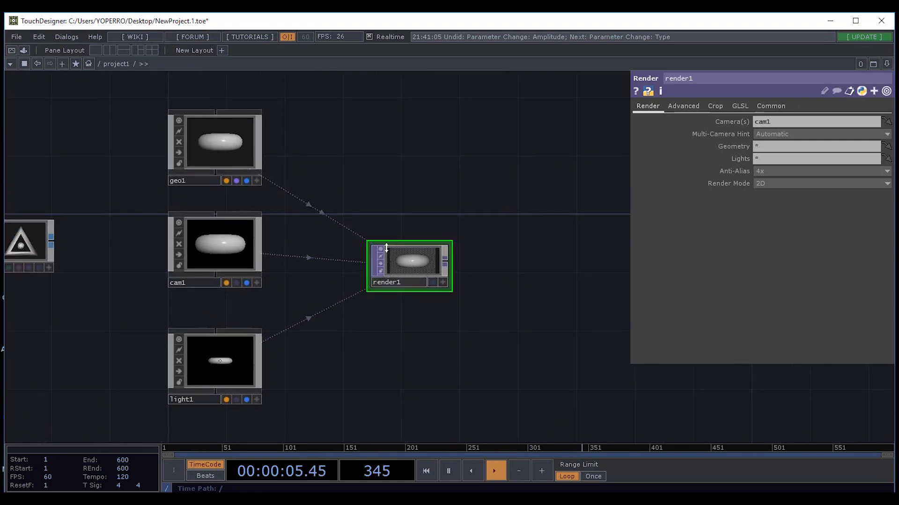
pyautogui.moveTo(405, 275); pyautogui.dragTo(386, 263)
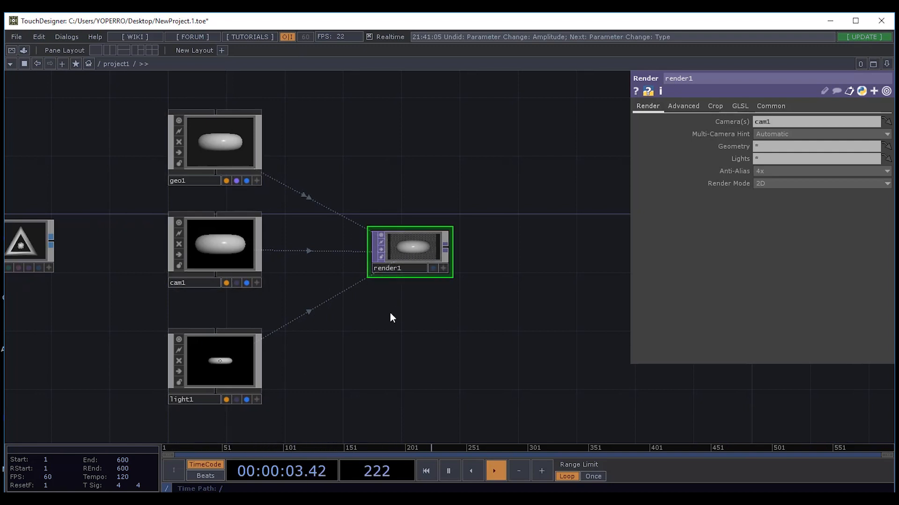
pyautogui.moveTo(391, 315); pyautogui.dragTo(446, 328)
pyautogui.scroll(3, 366, 212)
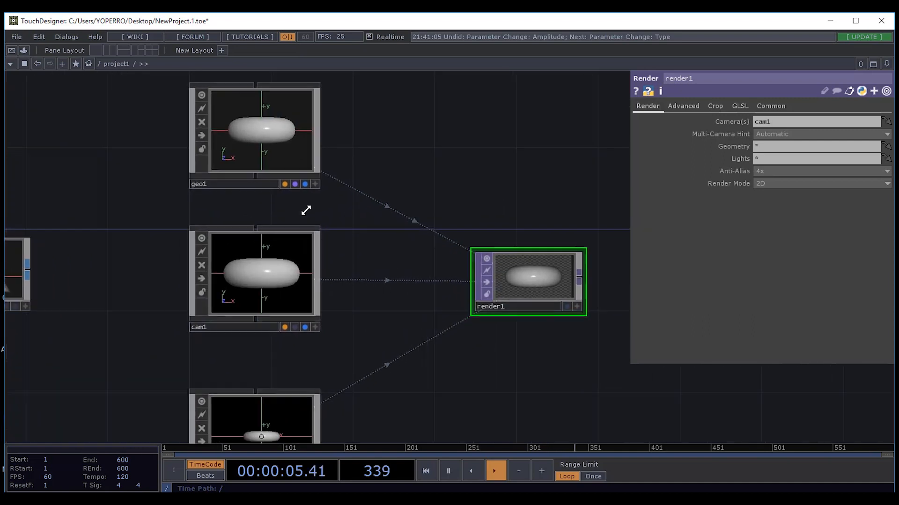
# Examine the Geometry COMP's and the Render TOP's parameters and the reference links between the nodes.
pyautogui.moveTo(393, 181); pyautogui.dragTo(369, 164)
pyautogui.scroll(-3, 337, 201)
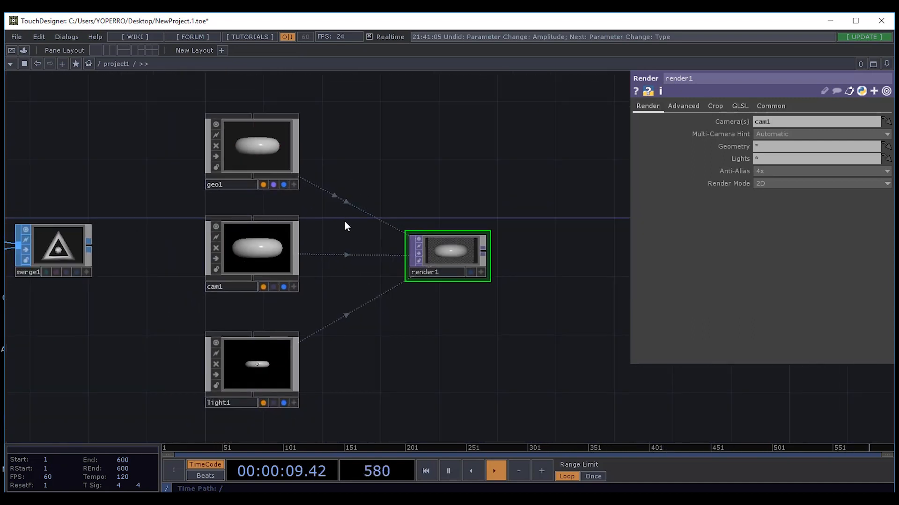
pyautogui.scroll(3, 337, 215)
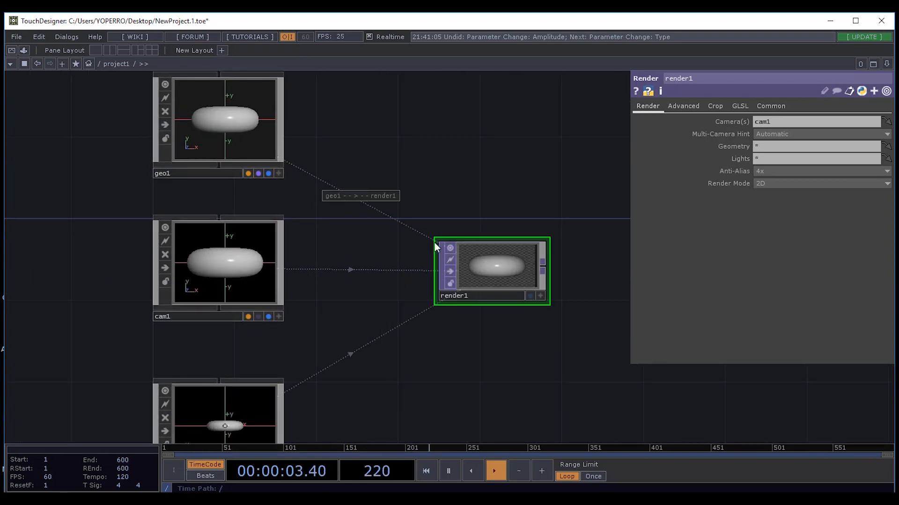
pyautogui.click(252, 127)
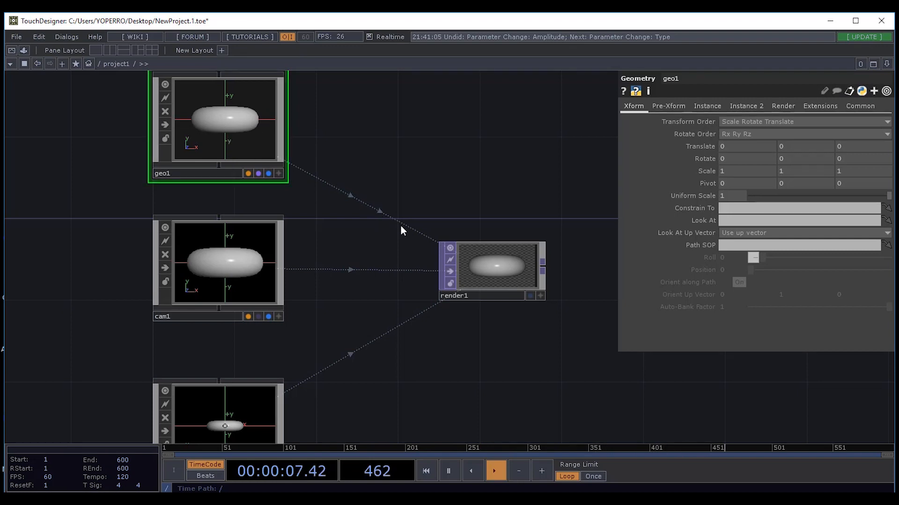
pyautogui.click(485, 250)
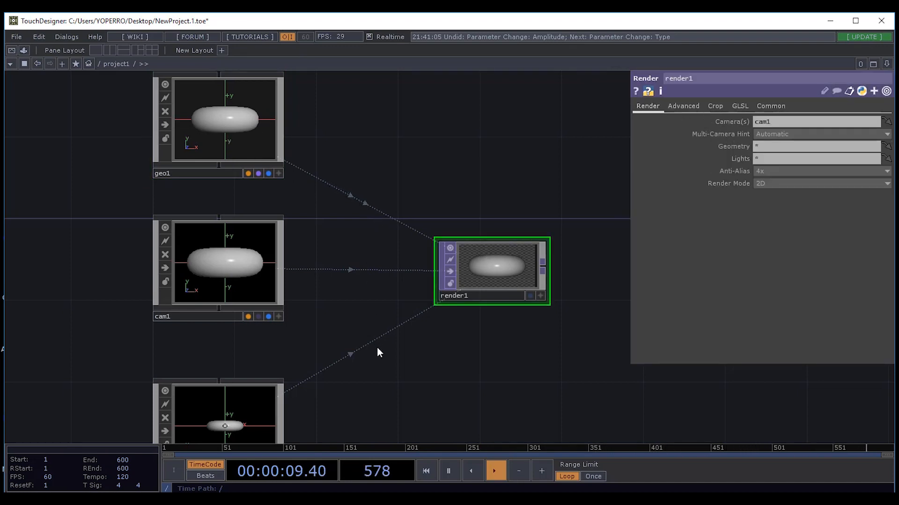
# Select the Geometry, Camera, Light and Render nodes together and move them farther away from the Merge SOP.
pyautogui.moveTo(436, 312); pyautogui.dragTo(496, 200)
pyautogui.scroll(-5, 355, 200)
pyautogui.moveTo(330, 229); pyautogui.dragTo(516, 293)
pyautogui.moveTo(389, 295); pyautogui.dragTo(498, 285)
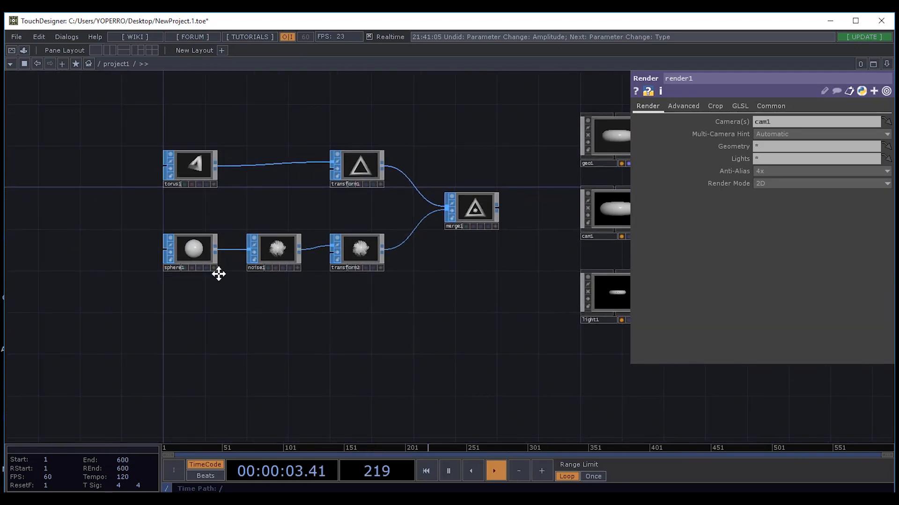
pyautogui.moveTo(219, 274); pyautogui.dragTo(1, 269)
pyautogui.click(386, 130)
pyautogui.moveTo(290, 114); pyautogui.dragTo(549, 347, button='right')
pyautogui.moveTo(500, 311); pyautogui.dragTo(258, 304)
pyautogui.moveTo(290, 202); pyautogui.dragTo(513, 197)
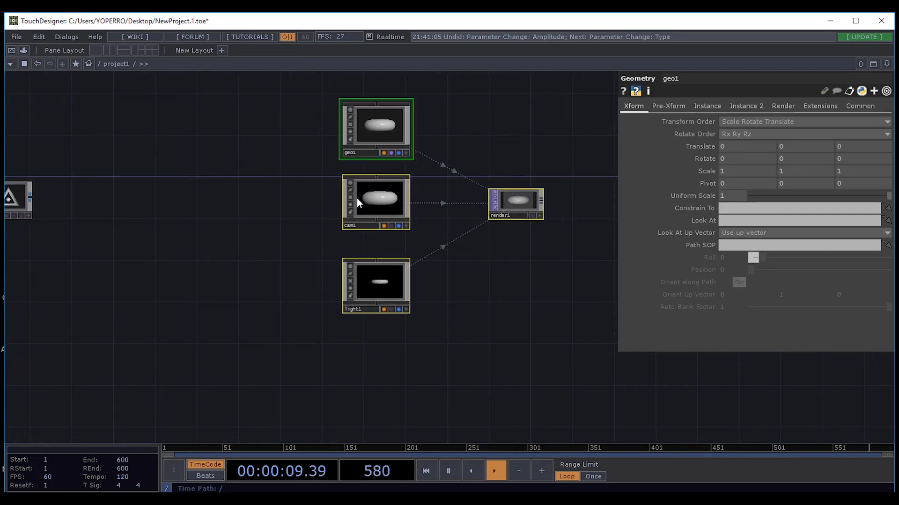
# Add a Transform SOP connected to the Merge SOP's output and place it level with the merge node.
pyautogui.moveTo(260, 187); pyautogui.dragTo(457, 209)
pyautogui.scroll(3, 229, 241)
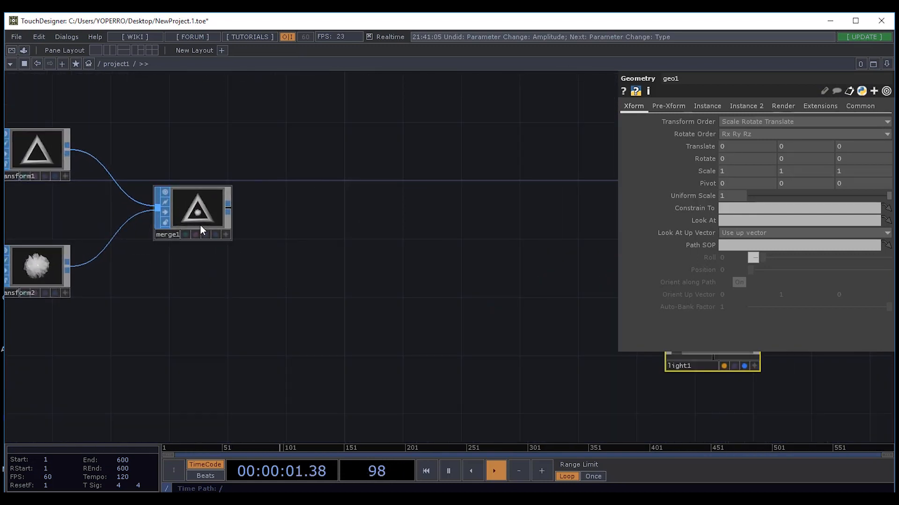
pyautogui.rightClick(229, 207)
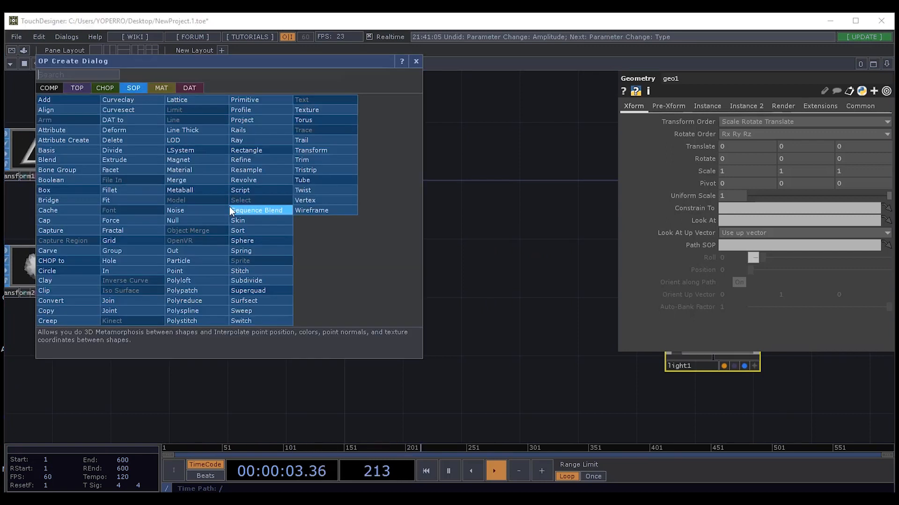
pyautogui.click(316, 150)
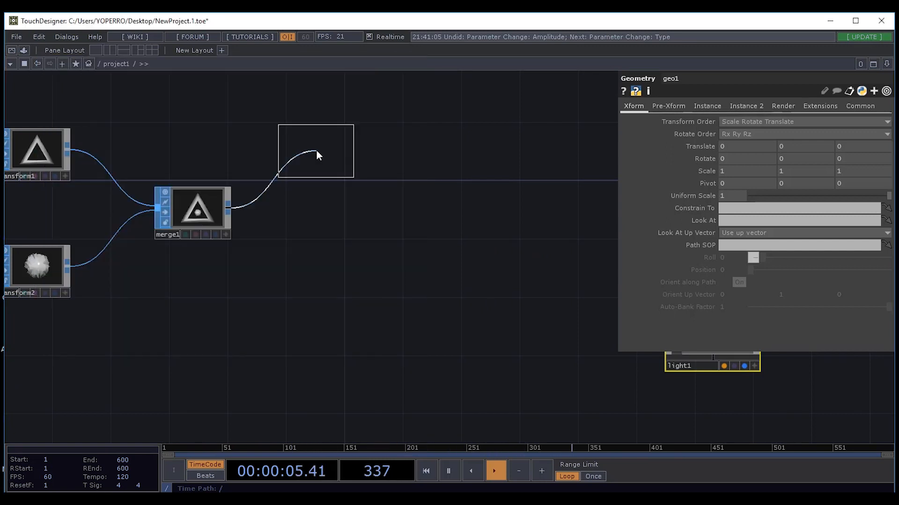
pyautogui.click(377, 208)
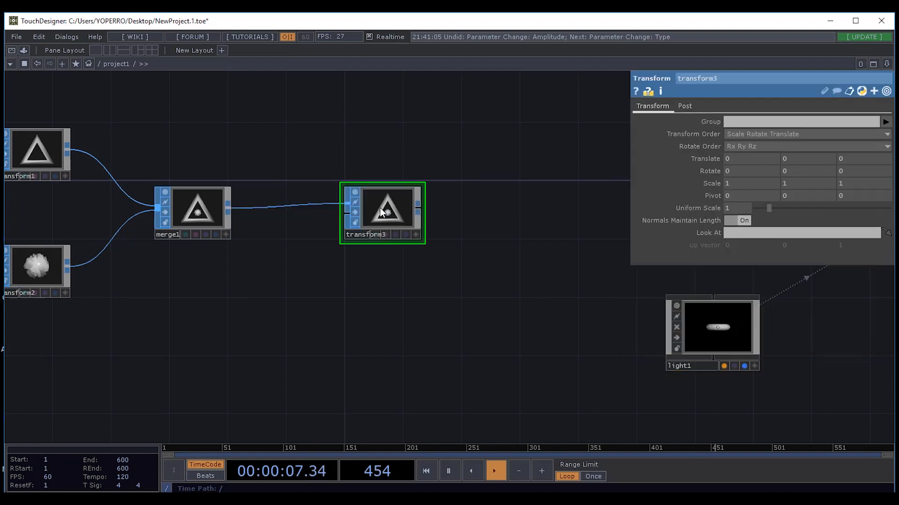
# Shift the torus branch's Transform SOP slightly closer to the Torus SOP.
pyautogui.moveTo(378, 148); pyautogui.dragTo(479, 166)
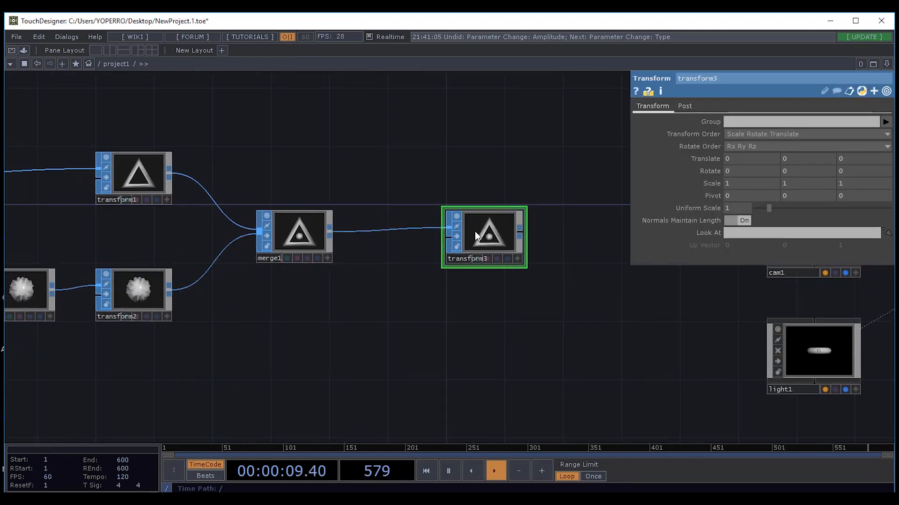
pyautogui.moveTo(269, 166); pyautogui.dragTo(402, 187)
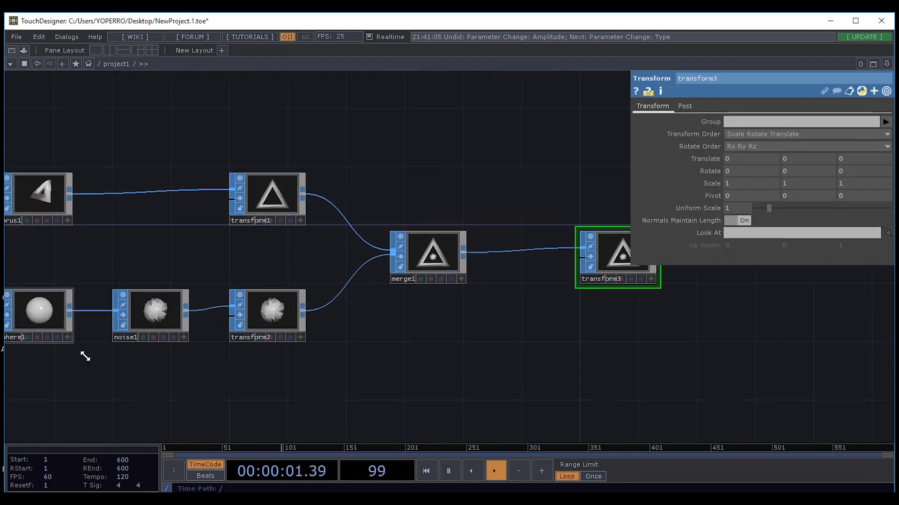
pyautogui.moveTo(253, 106); pyautogui.dragTo(335, 115)
pyautogui.moveTo(418, 148); pyautogui.dragTo(373, 137)
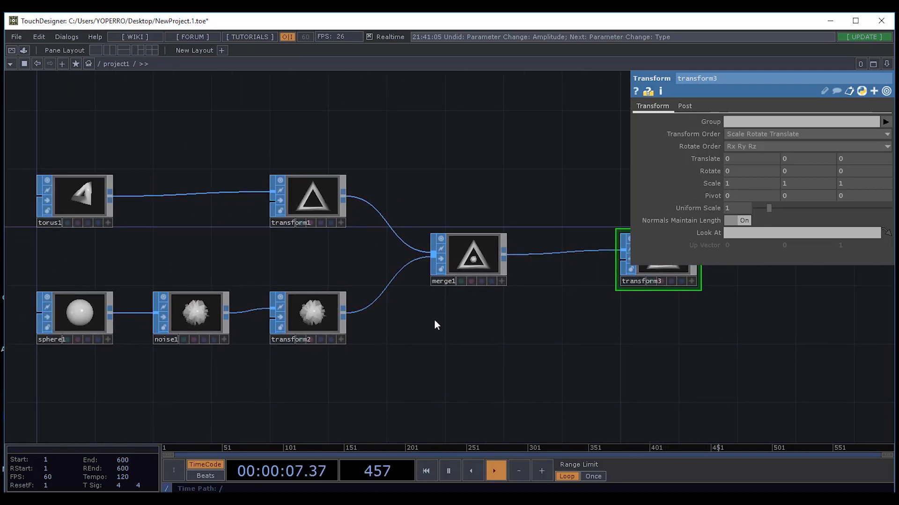
pyautogui.moveTo(612, 345); pyautogui.dragTo(579, 343)
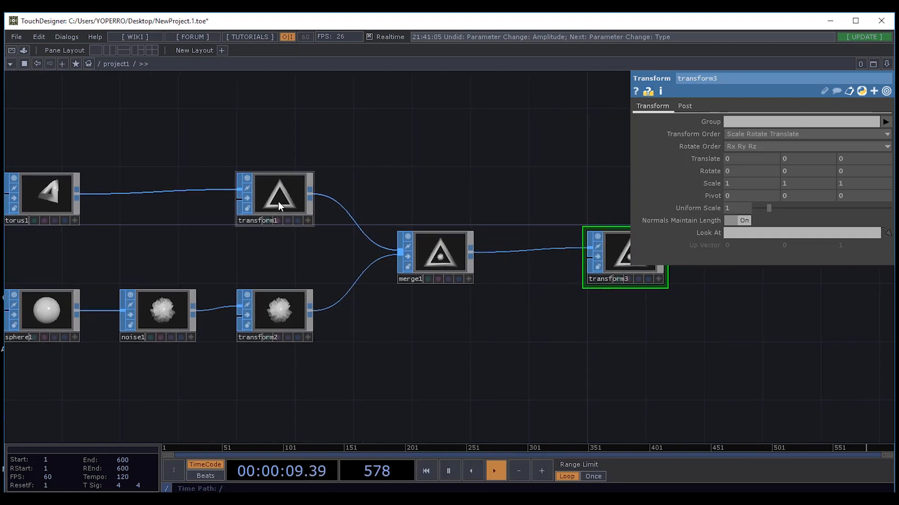
pyautogui.moveTo(276, 199); pyautogui.dragTo(262, 199)
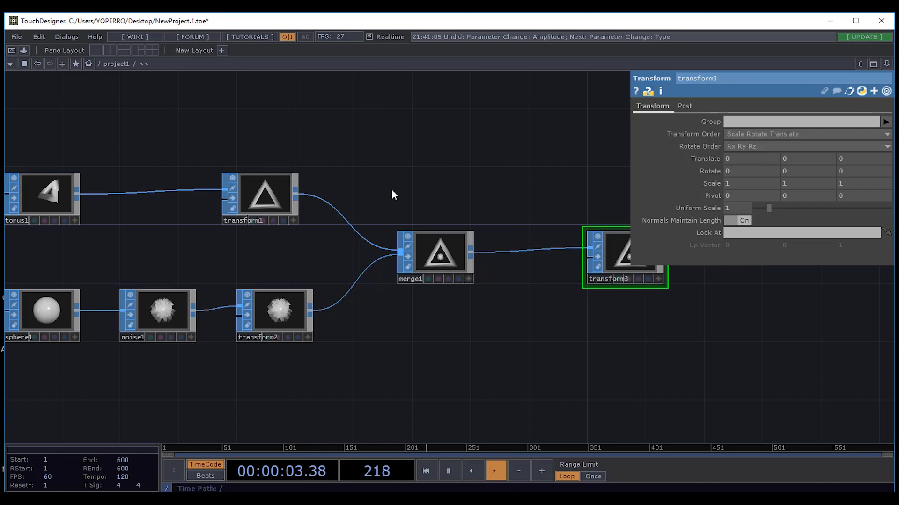
# Try a uniform scale of 2.05 on the Transform SOP after the merge and reset it to its default.
pyautogui.moveTo(574, 225); pyautogui.dragTo(419, 213)
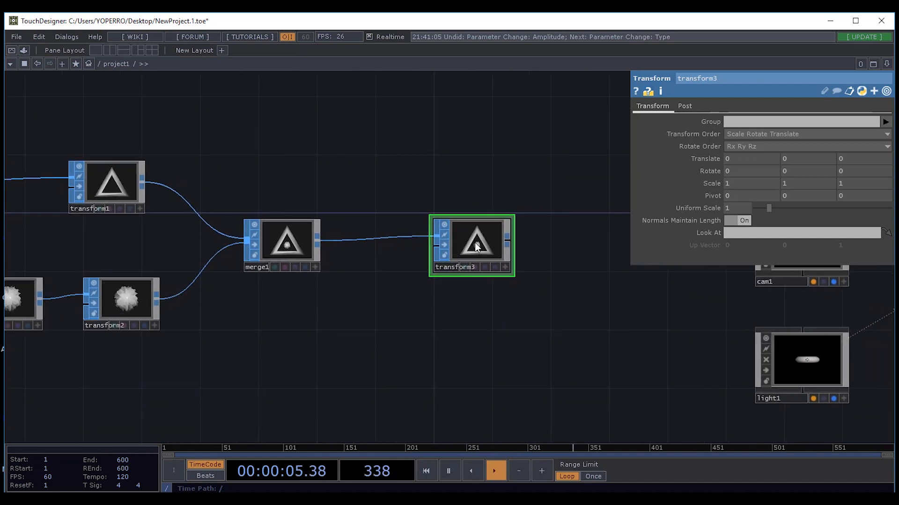
pyautogui.moveTo(579, 299); pyautogui.dragTo(429, 262)
pyautogui.scroll(5, 428, 262)
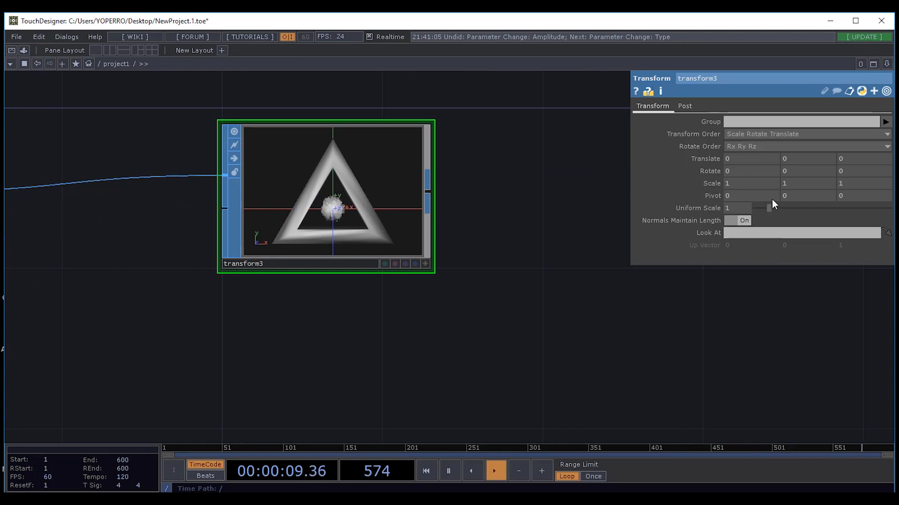
pyautogui.moveTo(768, 206); pyautogui.dragTo(783, 223)
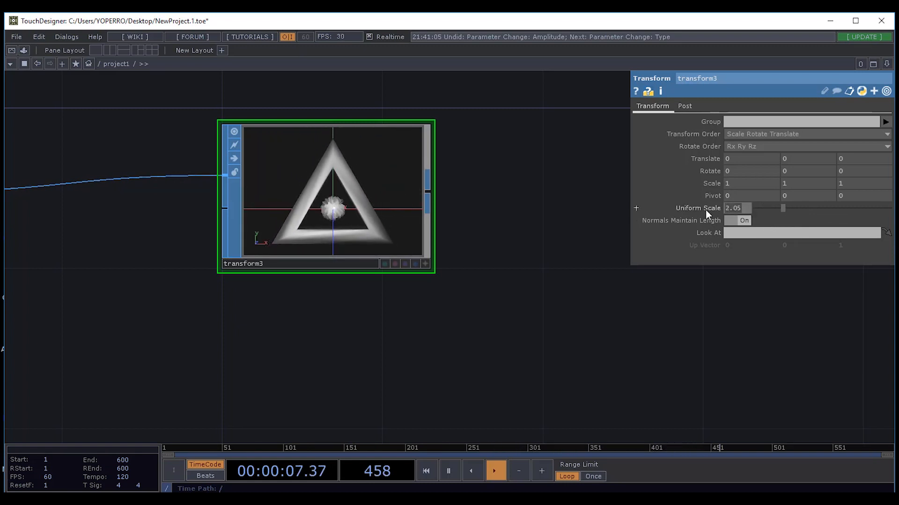
pyautogui.doubleClick(691, 208)
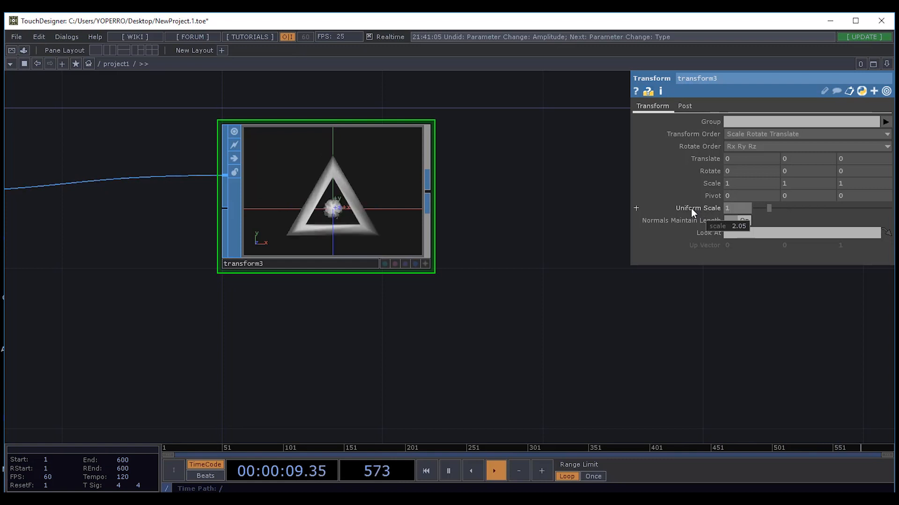
# Add a Null SOP connected to the output of the Transform SOP after the merge and name it final.
pyautogui.scroll(-3, 487, 271)
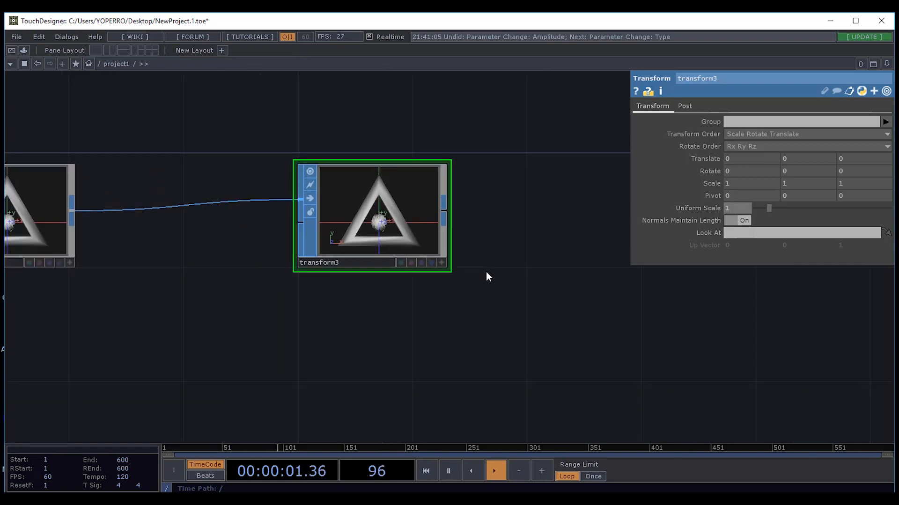
pyautogui.moveTo(515, 315); pyautogui.dragTo(475, 315)
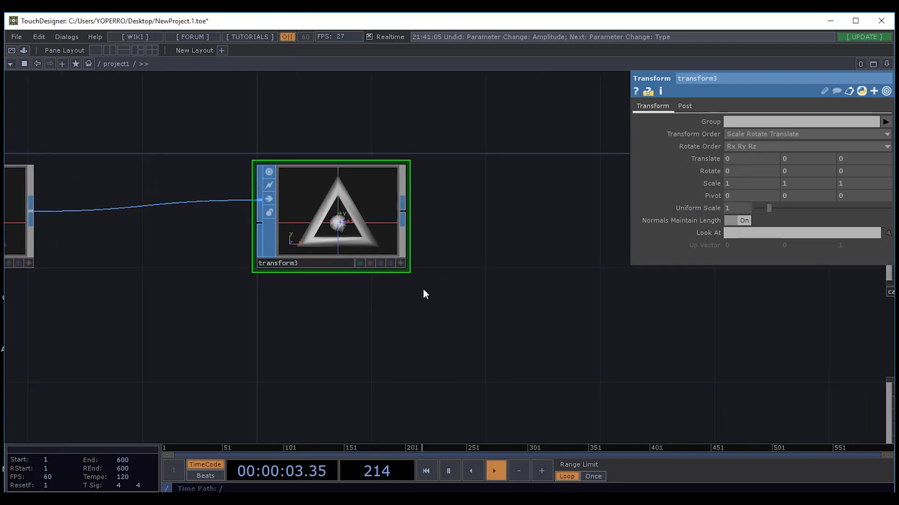
pyautogui.scroll(2, 417, 259)
pyautogui.scroll(2, 417, 259)
pyautogui.scroll(-3, 382, 267)
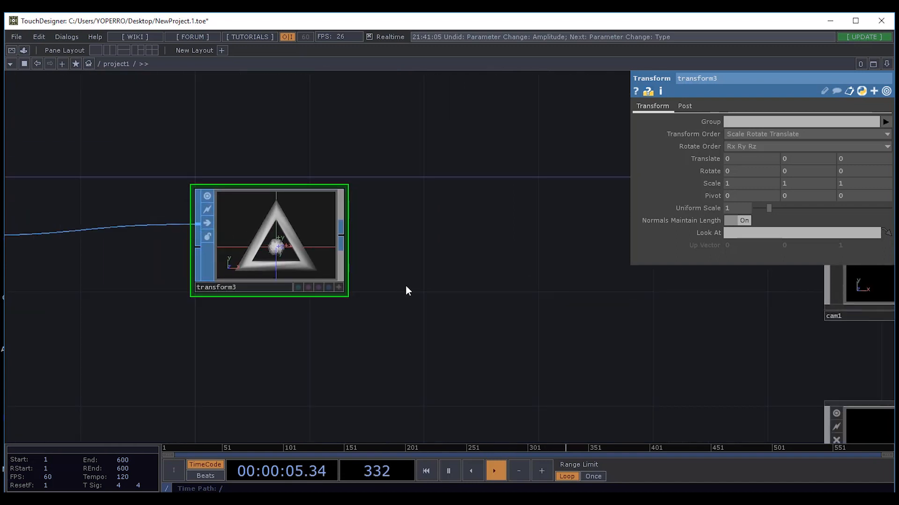
pyautogui.moveTo(380, 295); pyautogui.dragTo(633, 298)
pyautogui.moveTo(491, 245); pyautogui.dragTo(369, 244)
pyautogui.moveTo(393, 300); pyautogui.dragTo(206, 262)
pyautogui.moveTo(320, 263); pyautogui.dragTo(243, 284)
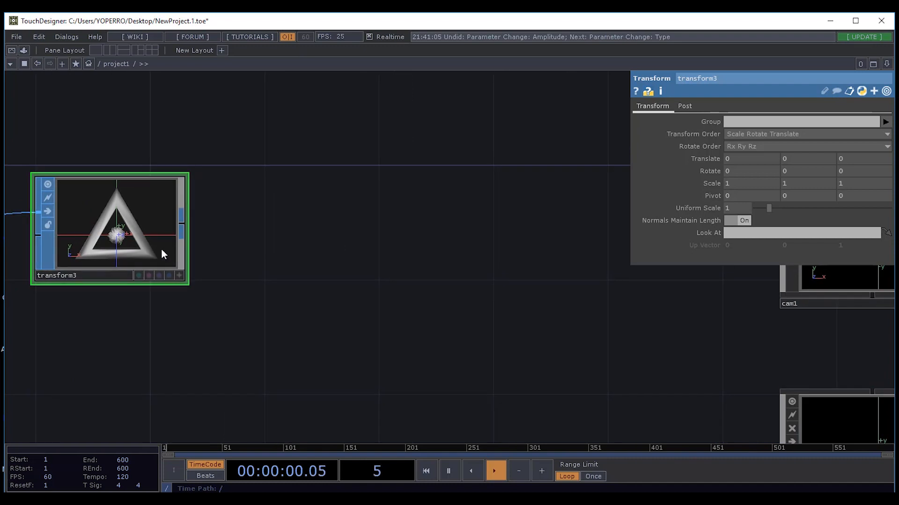
pyautogui.rightClick(181, 225)
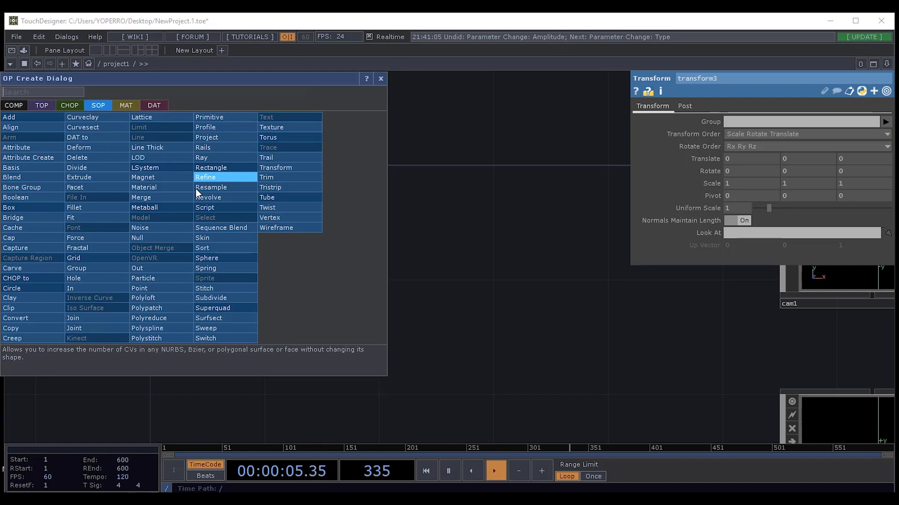
pyautogui.click(152, 239)
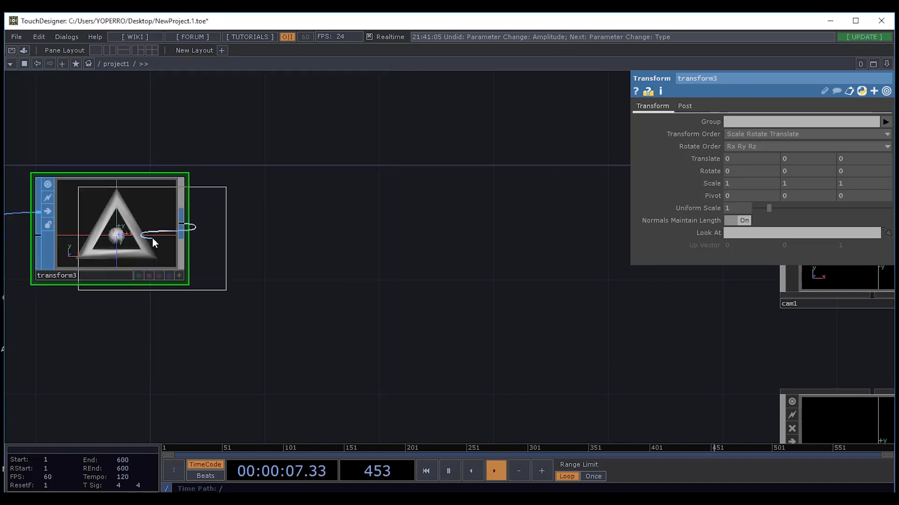
pyautogui.click(344, 233)
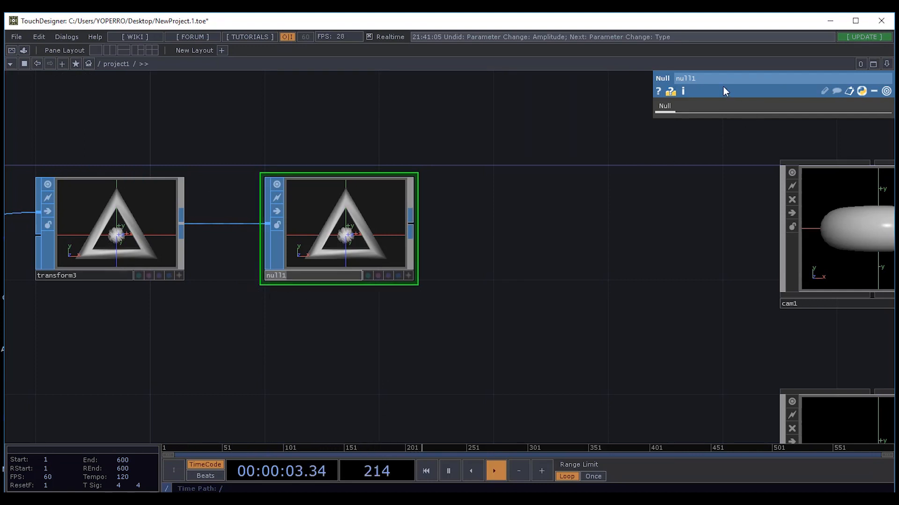
pyautogui.write('final')
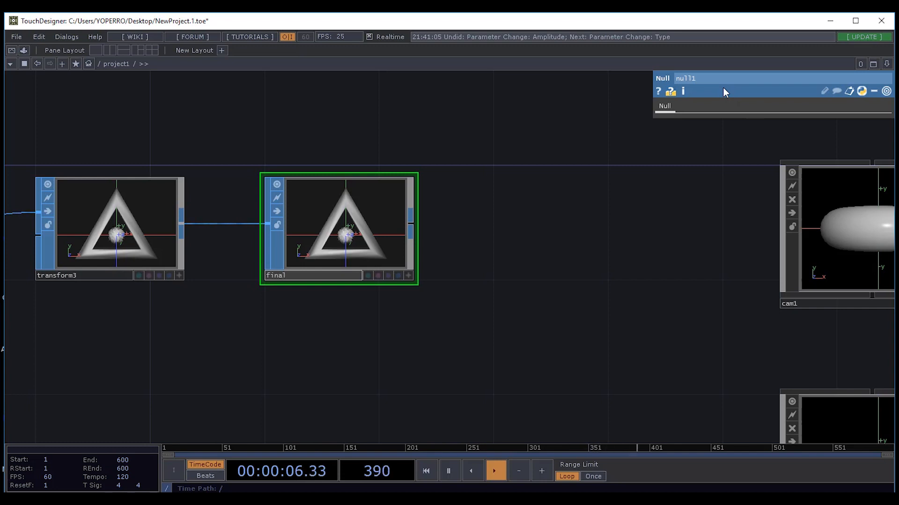
pyautogui.press('Return')
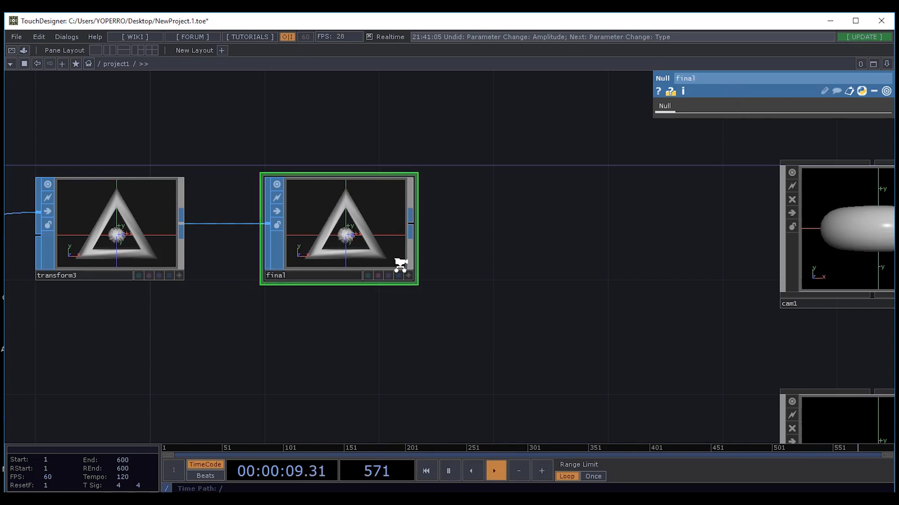
# Enter the internal network of the Geometry COMP geo1.
pyautogui.scroll(-3, 401, 261)
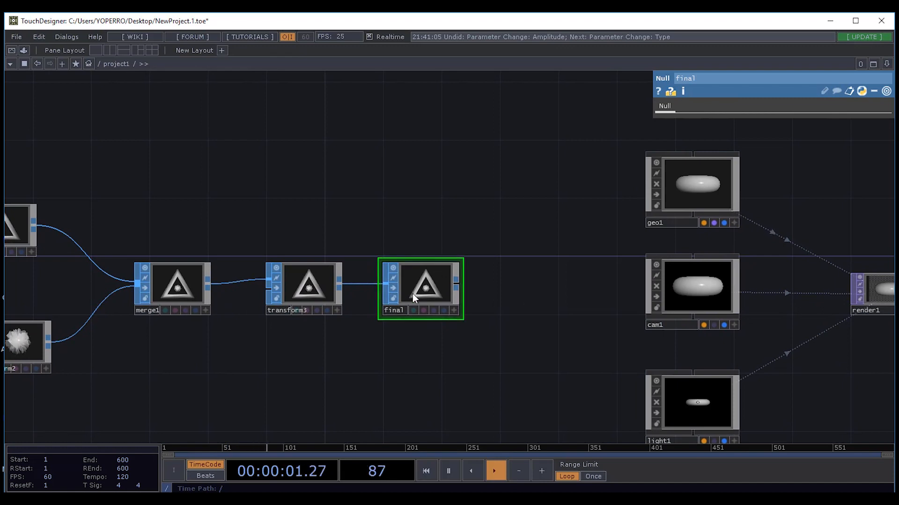
pyautogui.moveTo(508, 286); pyautogui.dragTo(556, 270)
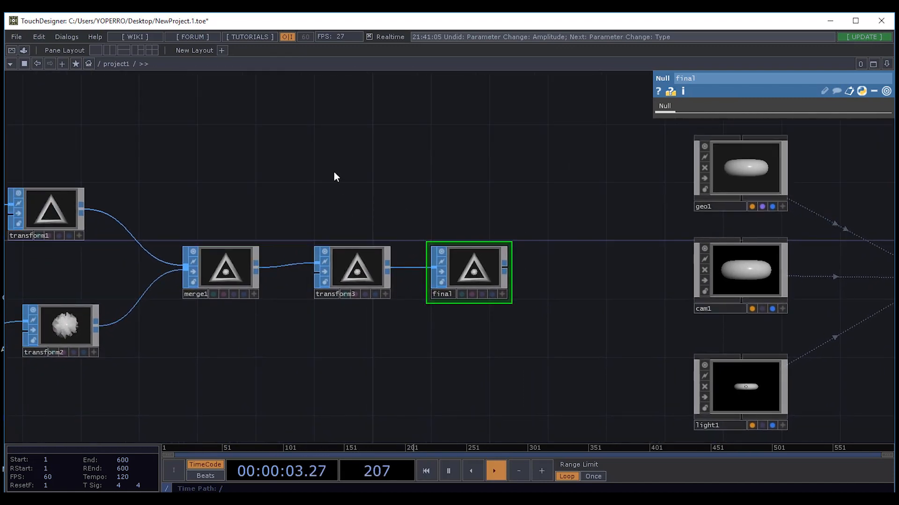
pyautogui.moveTo(333, 177); pyautogui.dragTo(445, 198)
pyautogui.moveTo(483, 361); pyautogui.dragTo(352, 246)
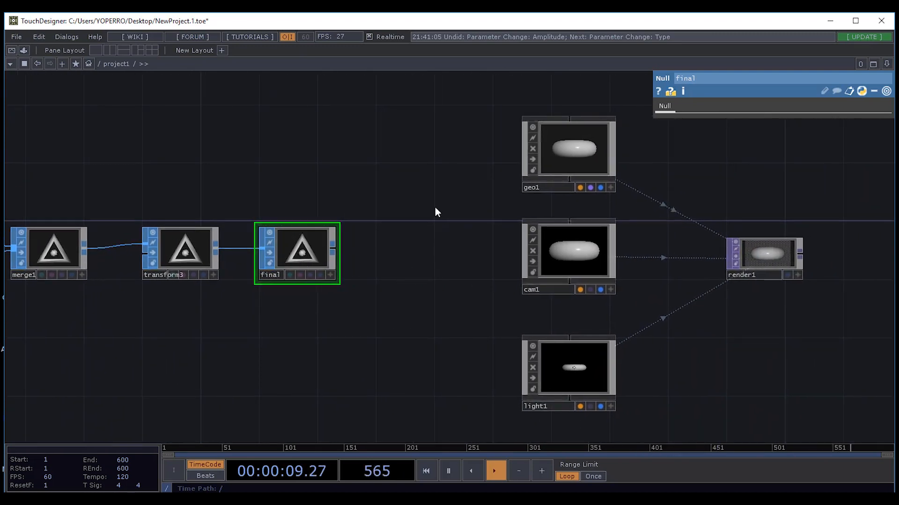
pyautogui.press('h')
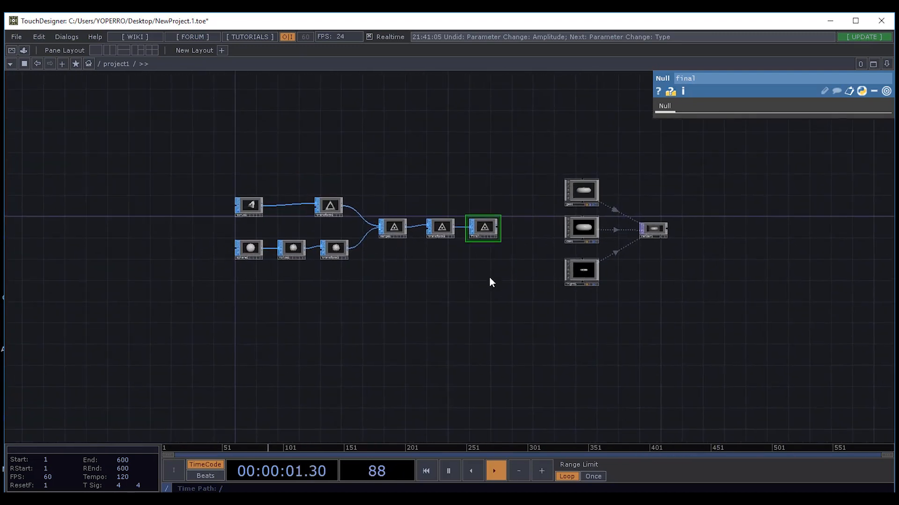
pyautogui.moveTo(490, 282); pyautogui.dragTo(249, 243, button='middle')
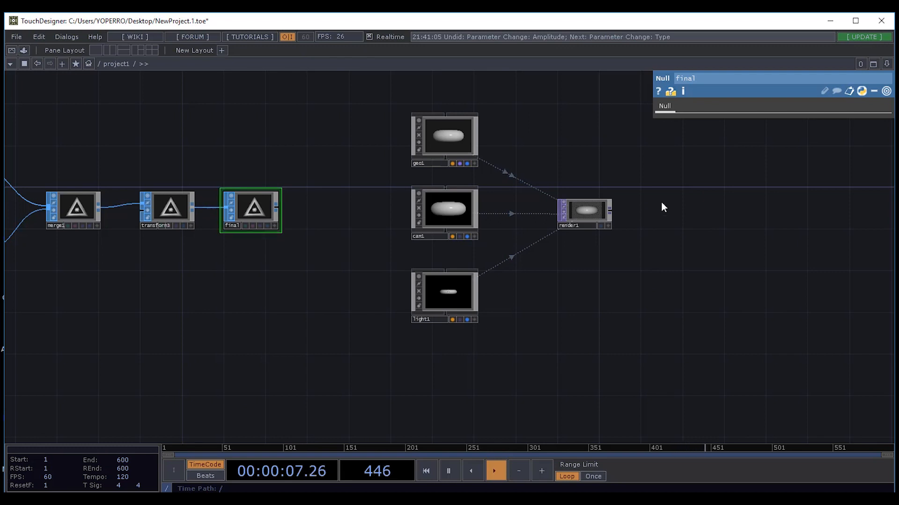
pyautogui.moveTo(346, 229); pyautogui.dragTo(373, 308)
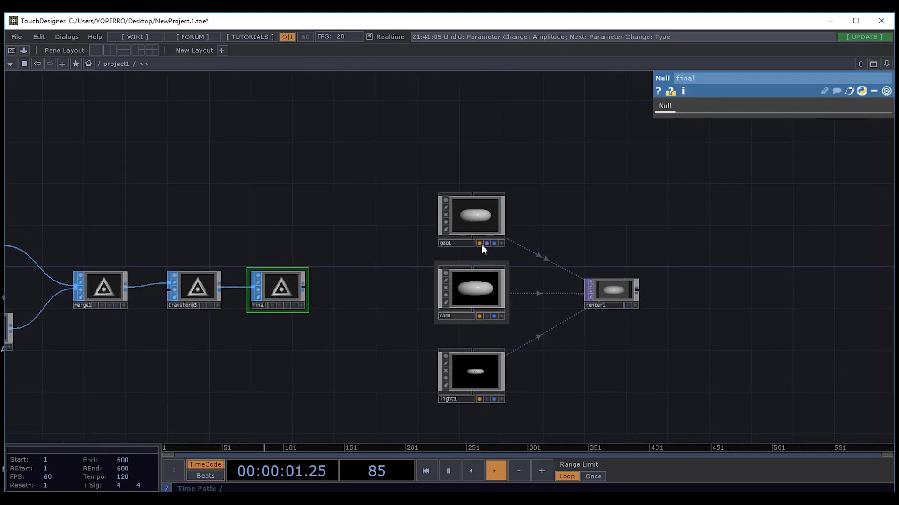
pyautogui.doubleClick(482, 217)
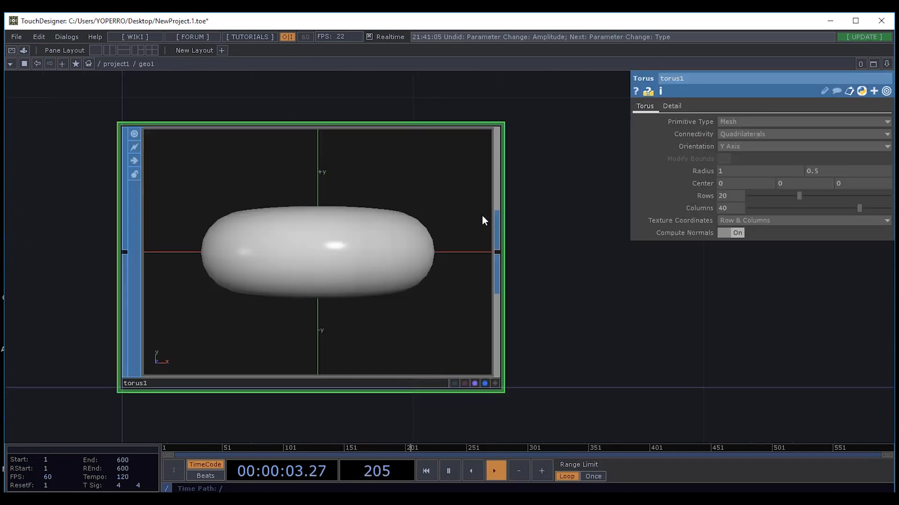
# Delete the default Torus SOP inside the Geometry COMP geo1.
pyautogui.scroll(-5, 266, 329)
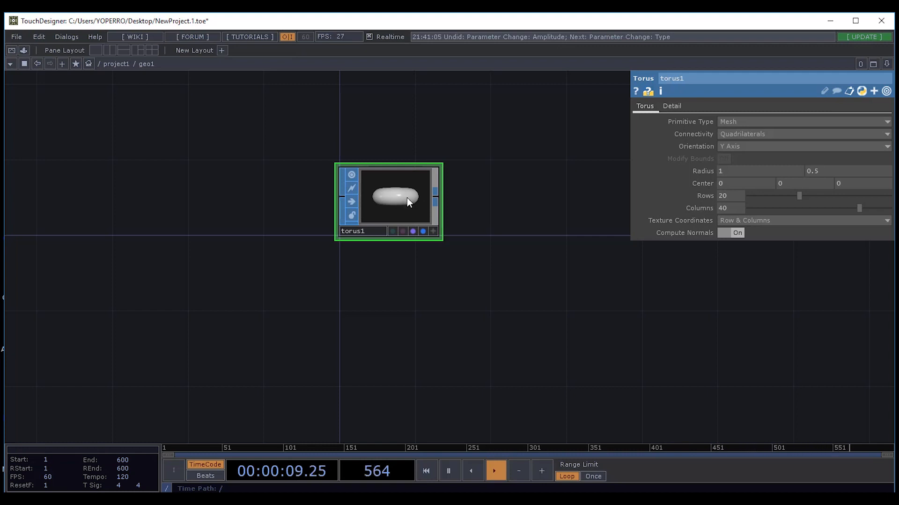
pyautogui.press('Delete')
pyautogui.scroll(-5, 422, 240)
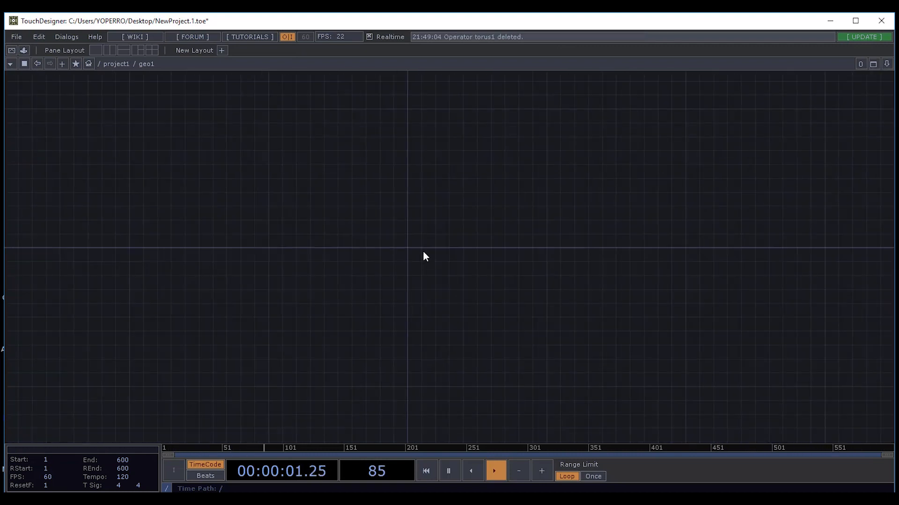
# Return to the project1 network and examine the final Null, geo1, cam1, light1 and render1 operators and their links.
pyautogui.moveTo(194, 360); pyautogui.dragTo(235, 260)
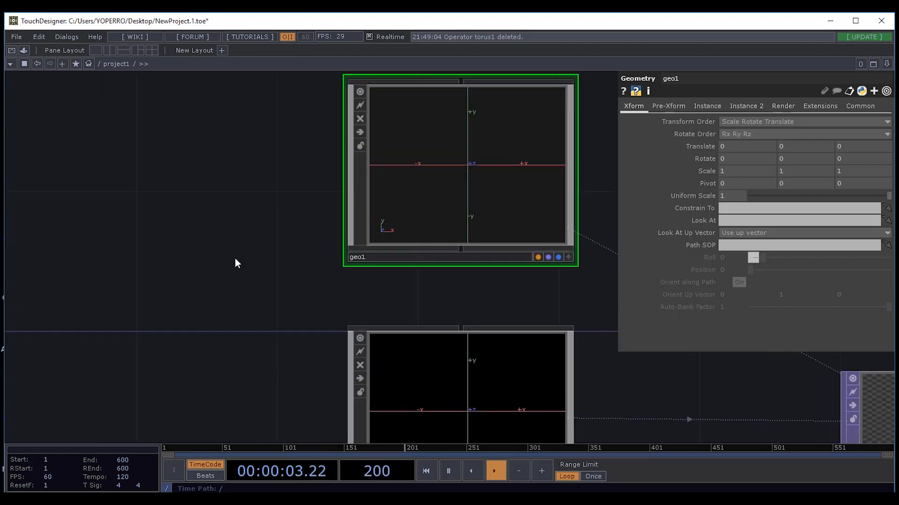
pyautogui.scroll(-3, 238, 263)
pyautogui.moveTo(238, 292); pyautogui.dragTo(293, 228)
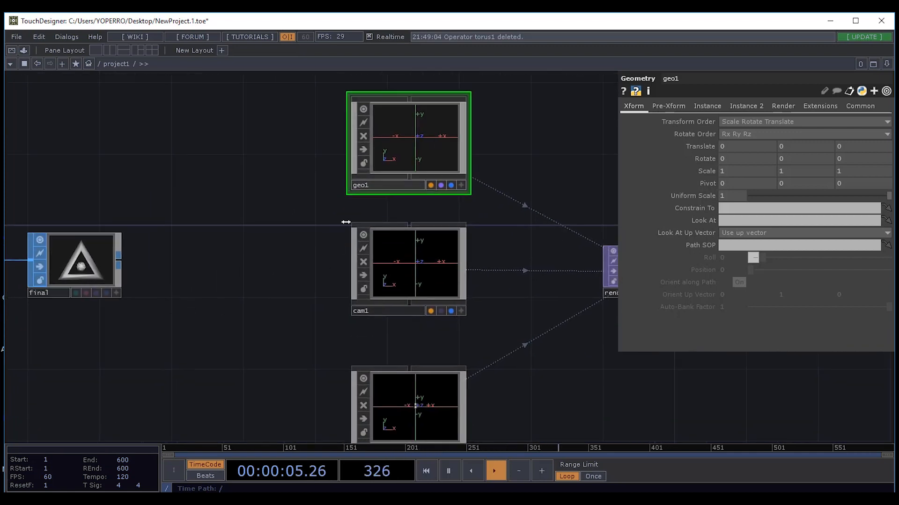
pyautogui.moveTo(281, 343); pyautogui.dragTo(397, 309)
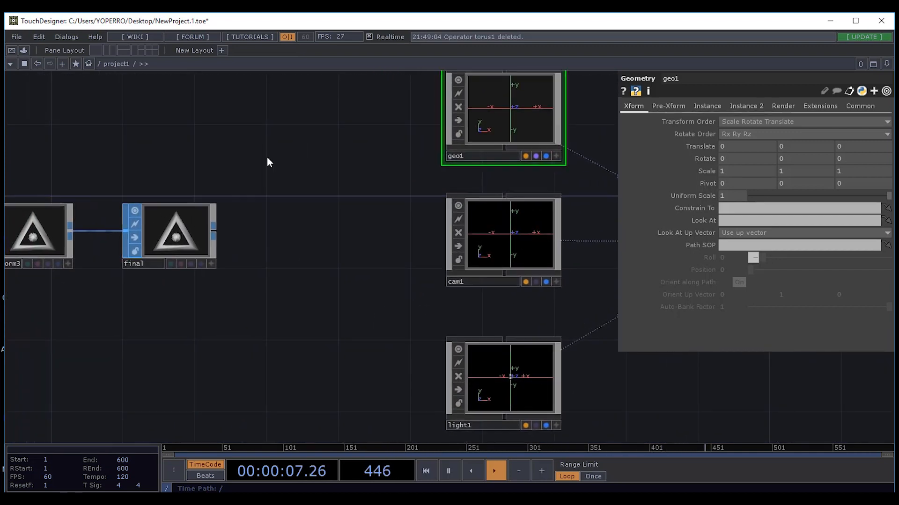
pyautogui.moveTo(267, 161); pyautogui.dragTo(279, 226)
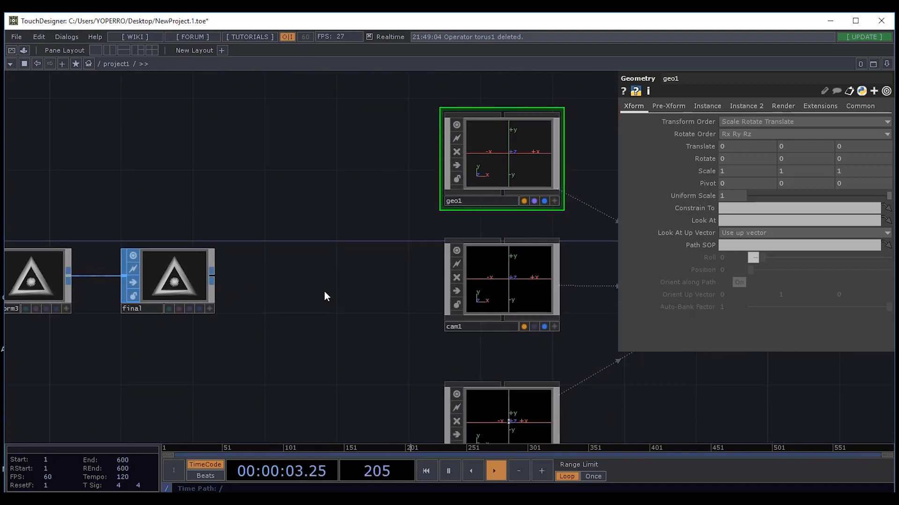
pyautogui.moveTo(355, 310); pyautogui.dragTo(481, 295)
pyautogui.moveTo(231, 263); pyautogui.dragTo(1, 305)
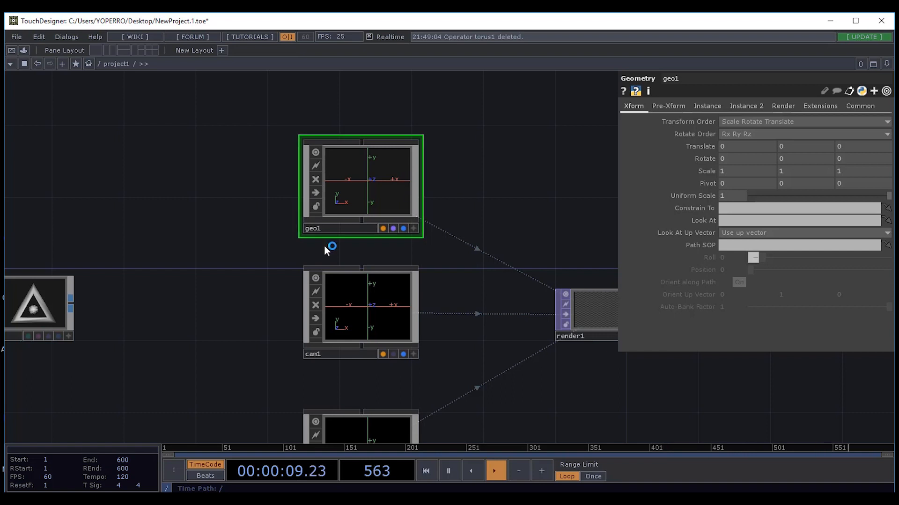
pyautogui.moveTo(214, 311); pyautogui.dragTo(345, 294)
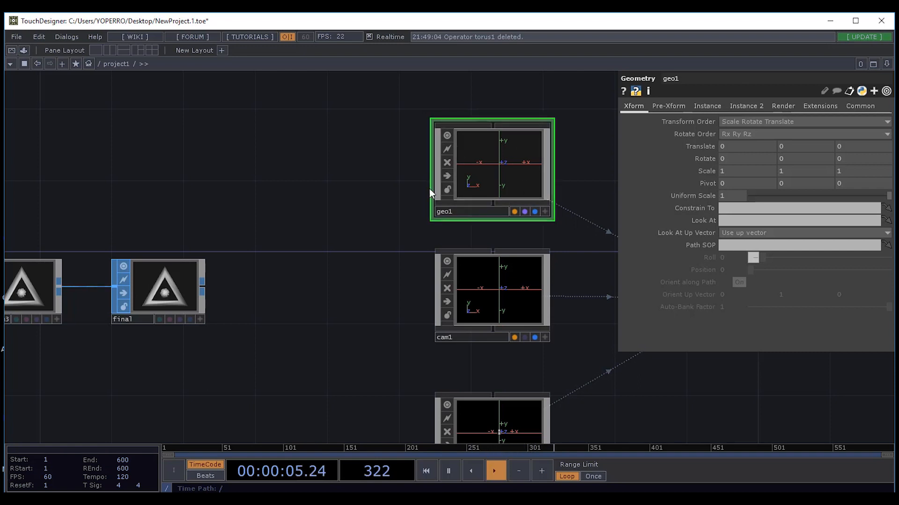
pyautogui.moveTo(576, 156); pyautogui.dragTo(392, 124)
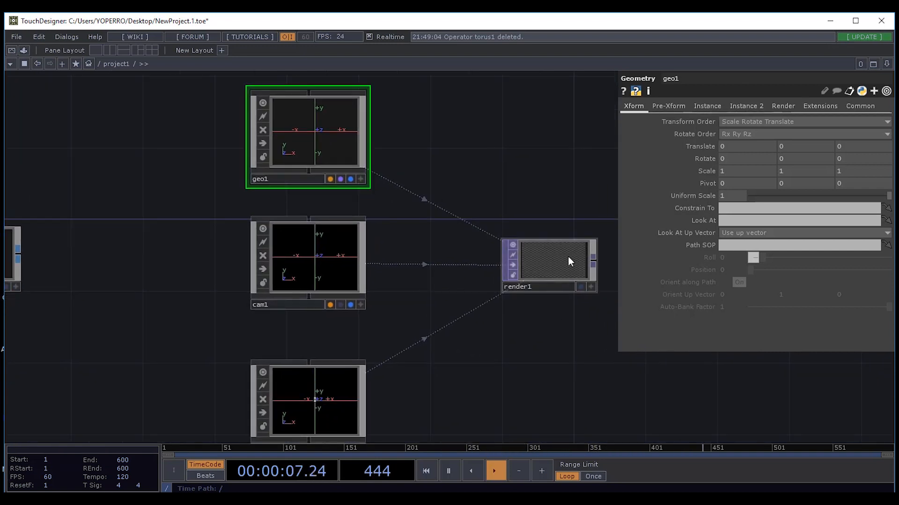
pyautogui.moveTo(188, 255); pyautogui.dragTo(382, 279)
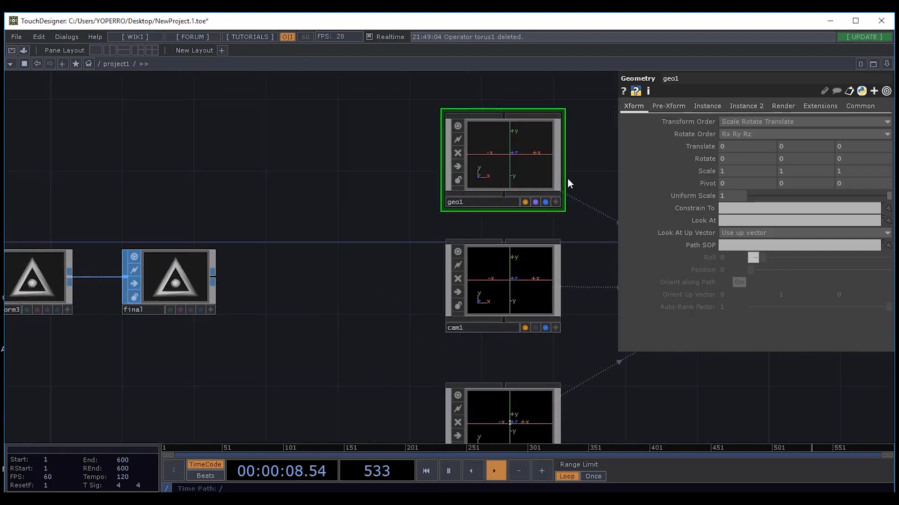
# Enter the internal network of geo1 again and add an In SOP.
pyautogui.doubleClick(512, 158)
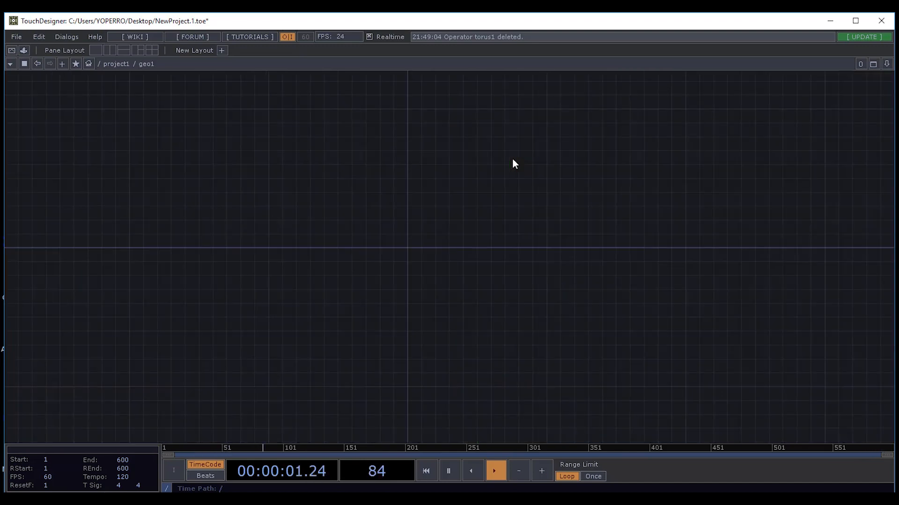
pyautogui.press('u')
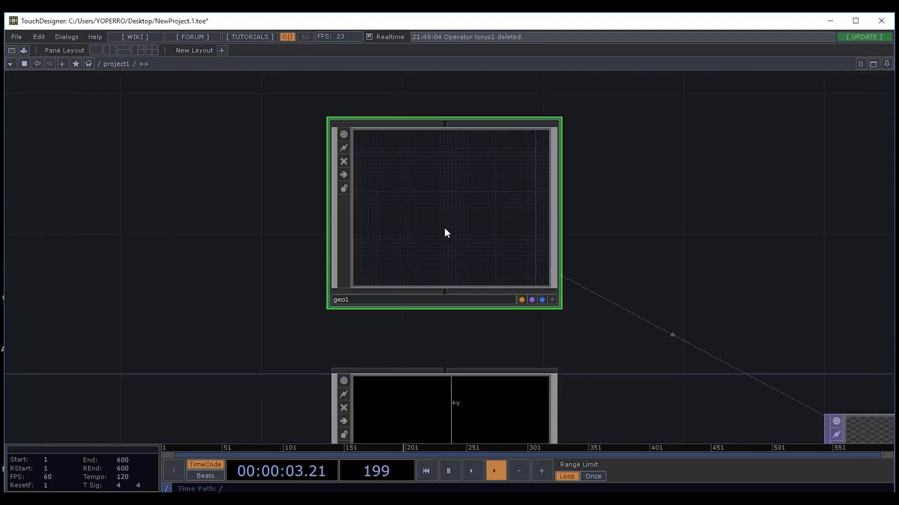
pyautogui.scroll(5, 476, 217)
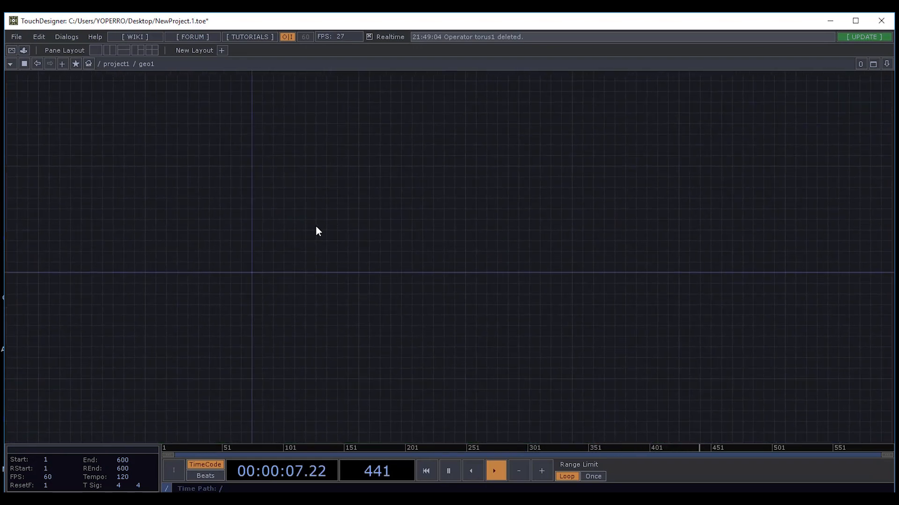
pyautogui.press('Tab')
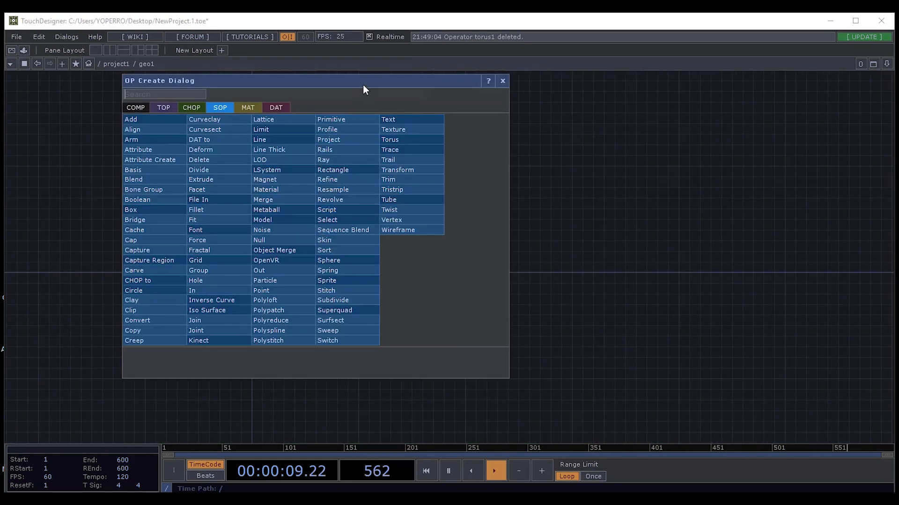
pyautogui.moveTo(358, 83); pyautogui.dragTo(423, 103)
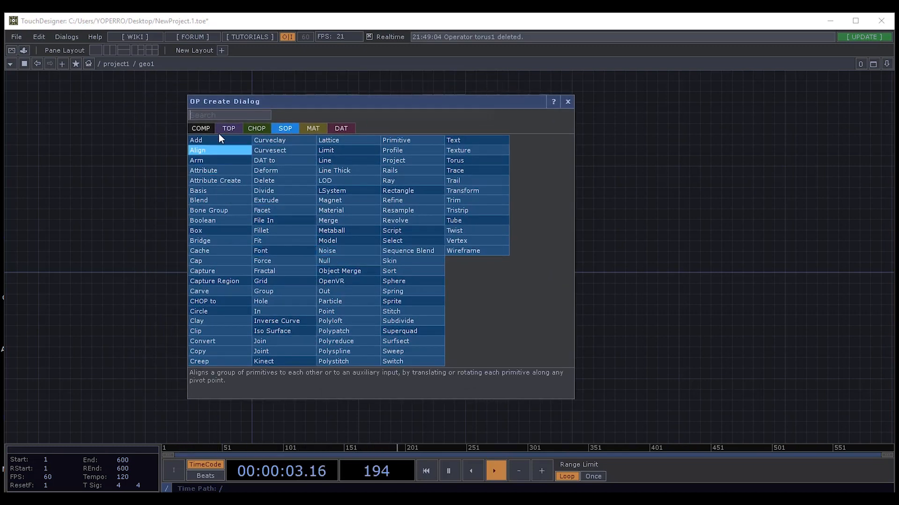
pyautogui.write('in')
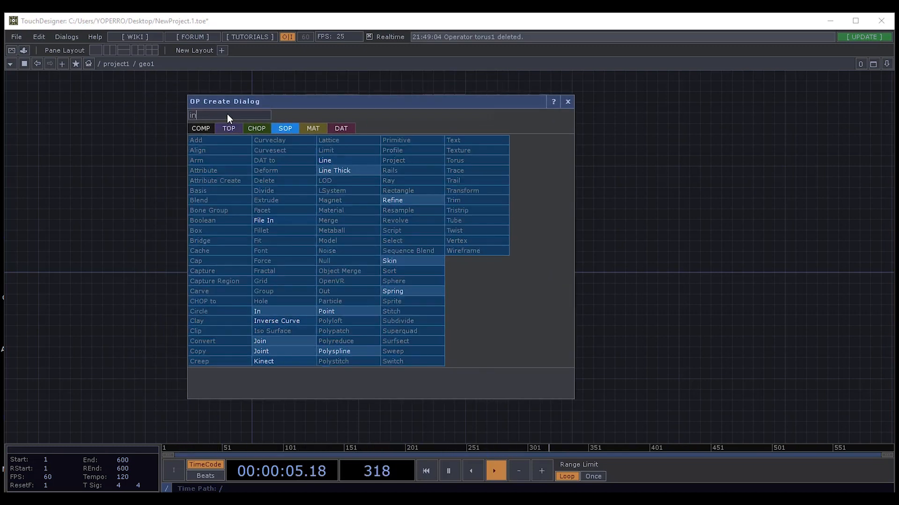
pyautogui.click(275, 309)
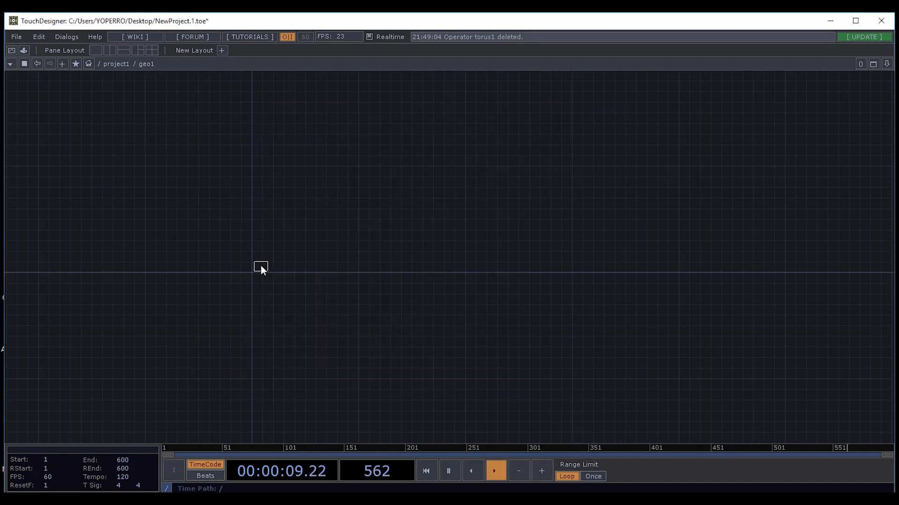
pyautogui.click(261, 266)
pyautogui.press('h')
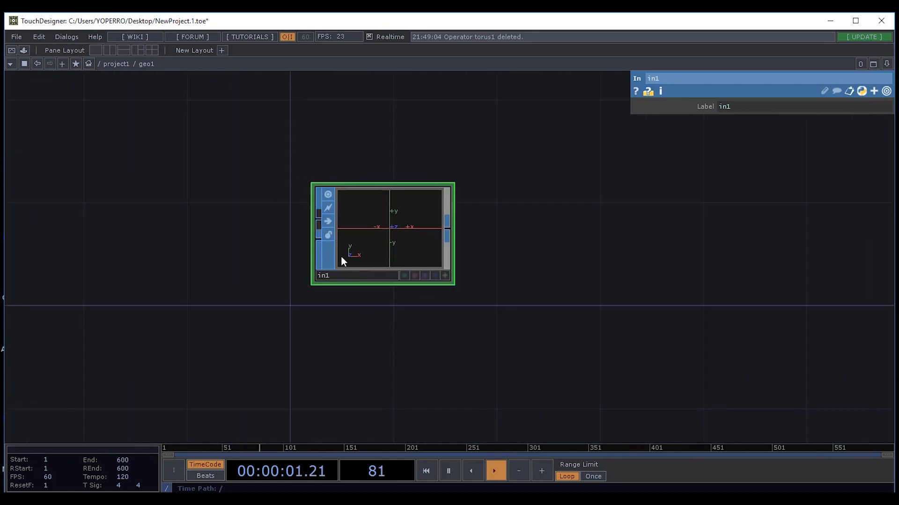
# Add an Out SOP beside the In SOP inside geo1.
pyautogui.moveTo(513, 279); pyautogui.dragTo(360, 276)
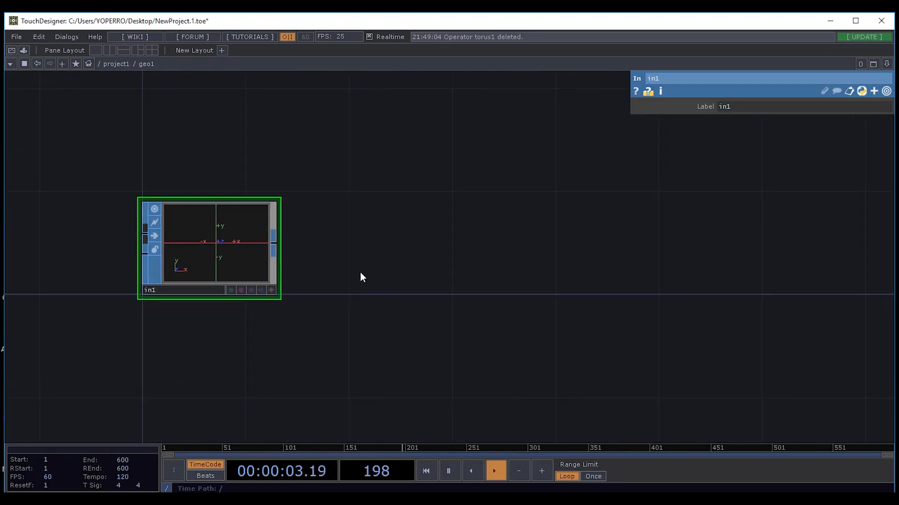
pyautogui.press('Tab')
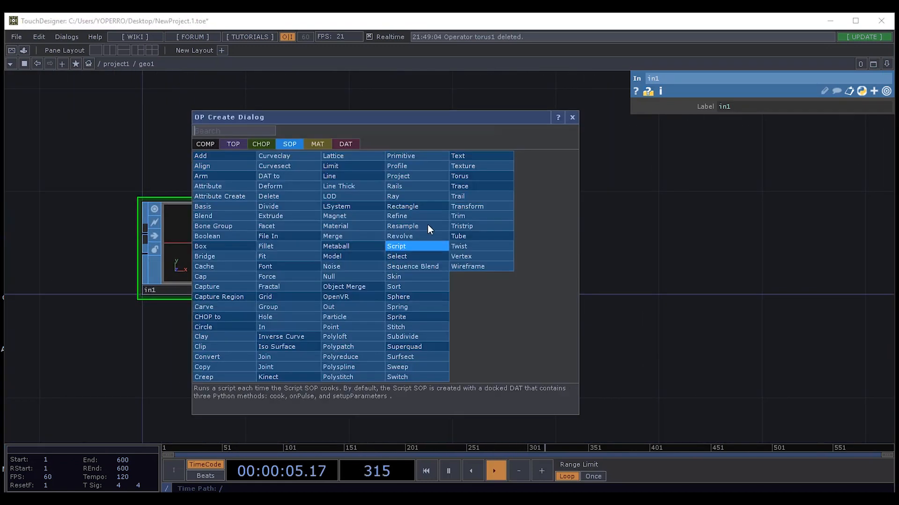
pyautogui.write('ourt')
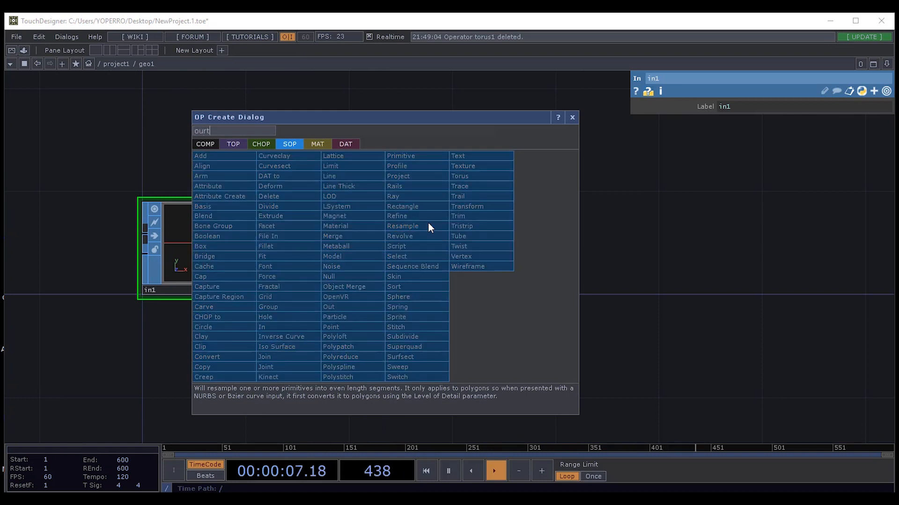
pyautogui.press('BackSpace')
pyautogui.press('BackSpace')
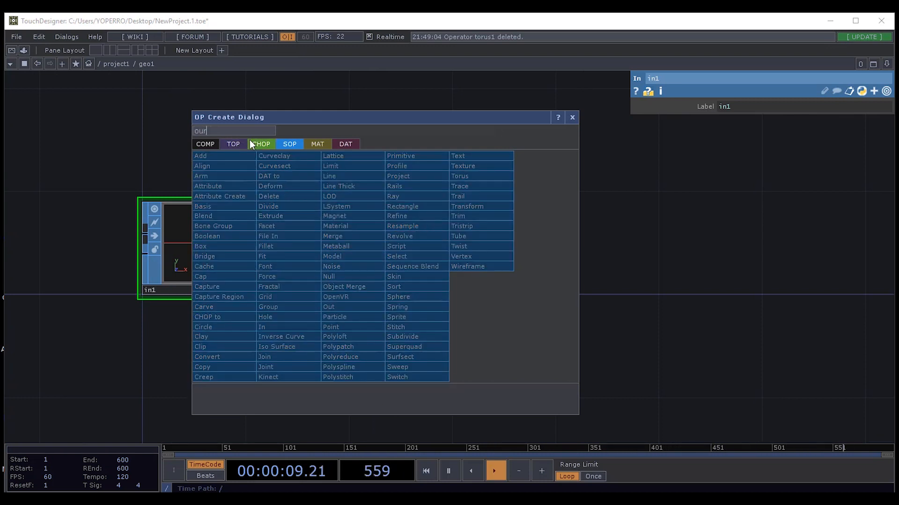
pyautogui.click(327, 308)
pyautogui.click(434, 255)
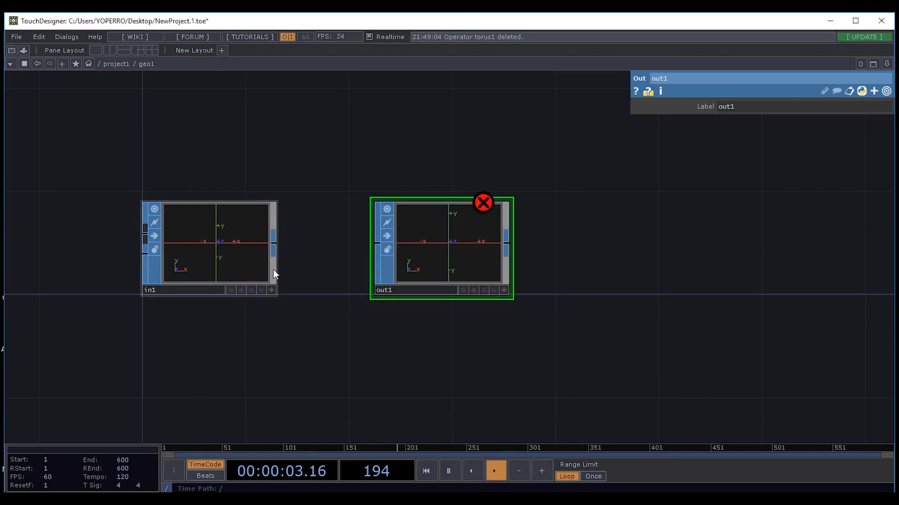
# Wire the In SOP into the Out SOP and turn on the Out SOP's display and render flags.
pyautogui.moveTo(273, 241); pyautogui.dragTo(388, 239)
pyautogui.moveTo(497, 251); pyautogui.dragTo(462, 245)
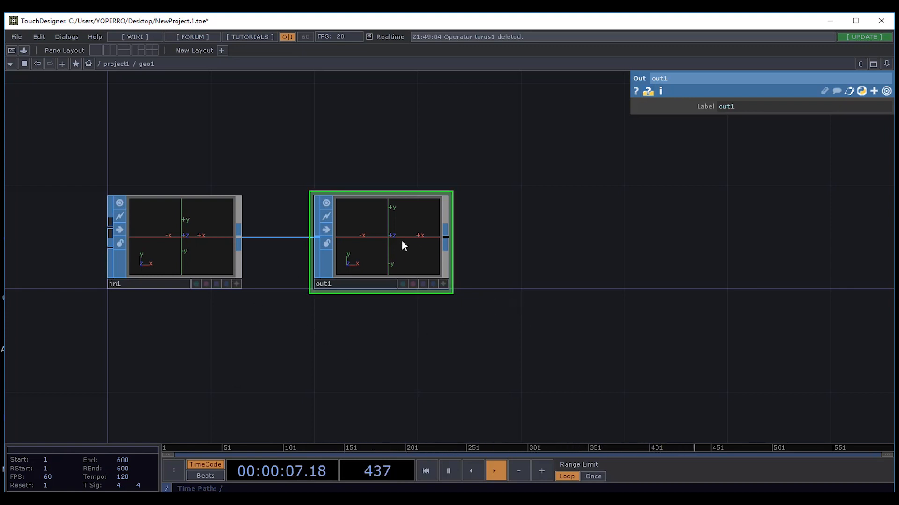
pyautogui.click(433, 285)
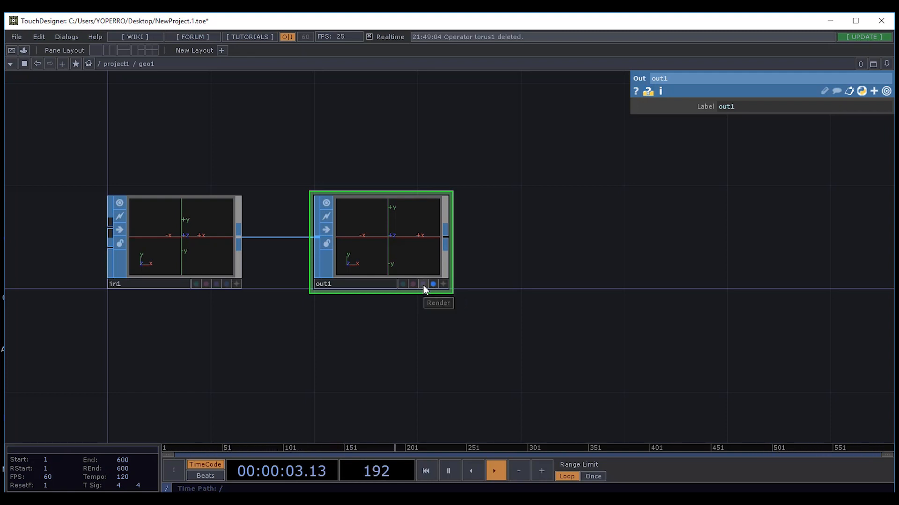
pyautogui.click(423, 284)
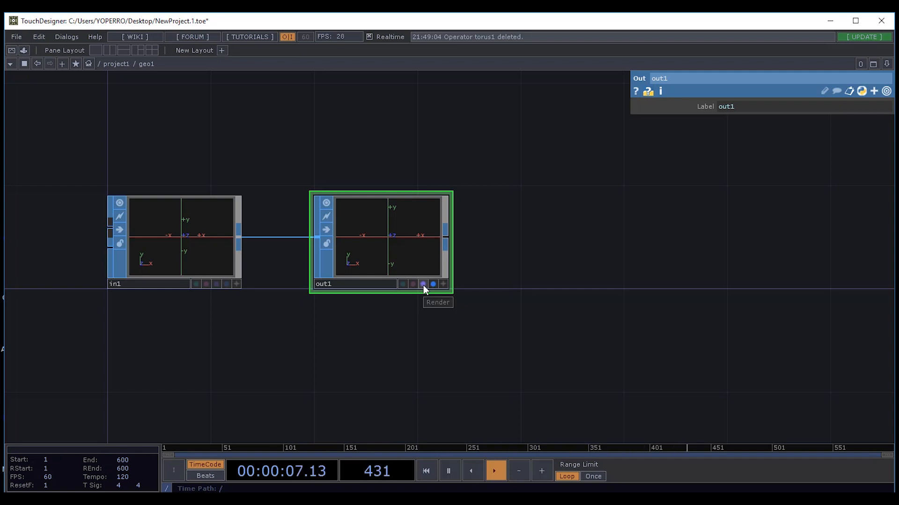
# Return to the project1 network and connect the final Null SOP's output to the input of geo1.
pyautogui.scroll(-8, 423, 290)
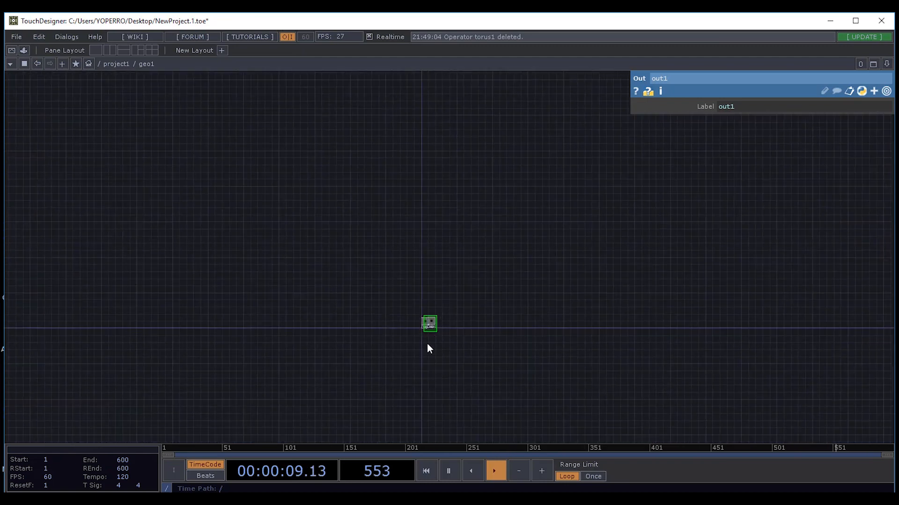
pyautogui.scroll(-2, 427, 344)
pyautogui.moveTo(613, 394); pyautogui.dragTo(301, 115)
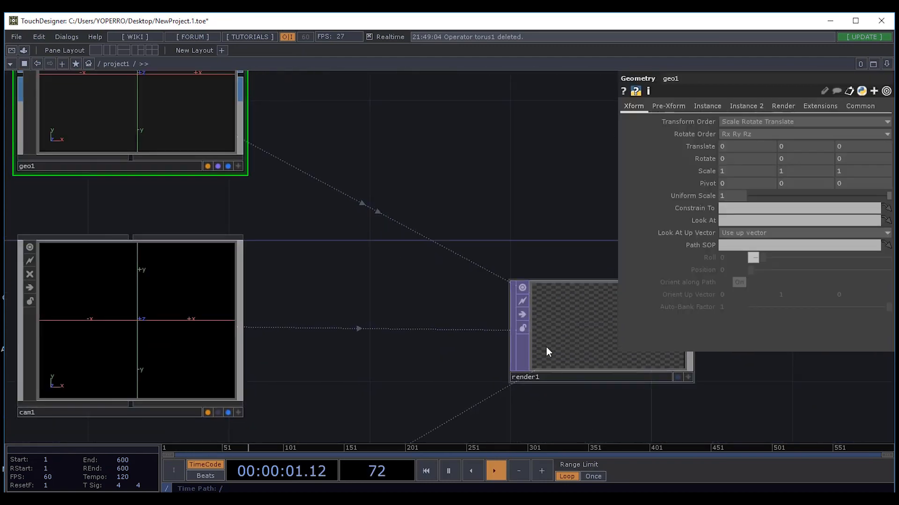
pyautogui.moveTo(473, 151); pyautogui.dragTo(517, 223)
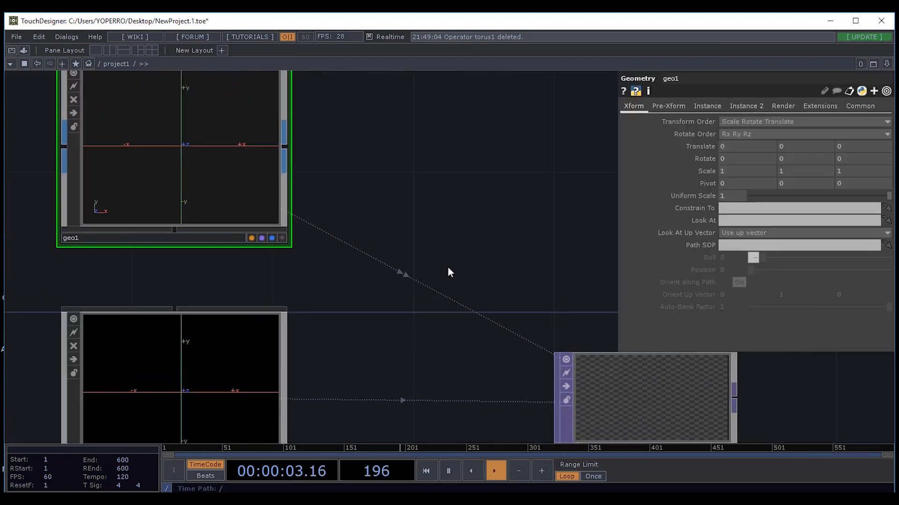
pyautogui.moveTo(386, 218); pyautogui.dragTo(466, 234)
pyautogui.scroll(-5, 346, 238)
pyautogui.moveTo(169, 307); pyautogui.dragTo(238, 322)
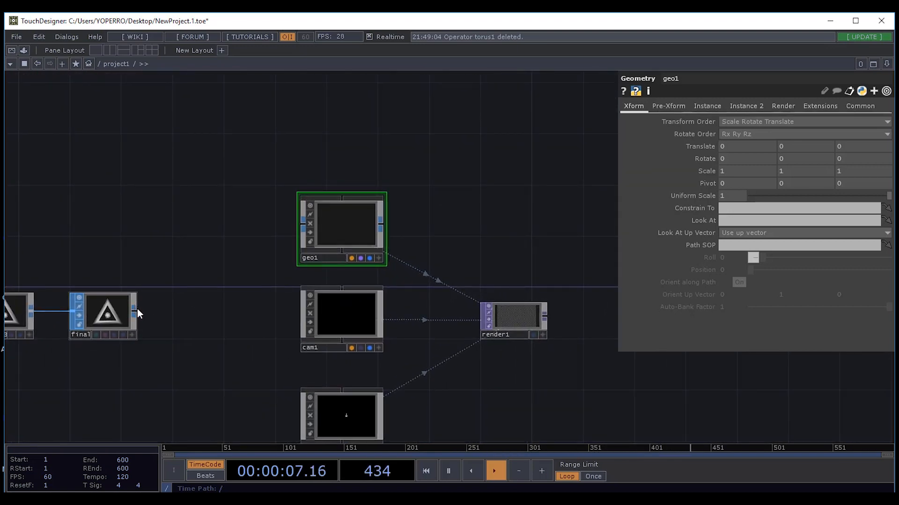
pyautogui.moveTo(134, 311); pyautogui.dragTo(291, 231)
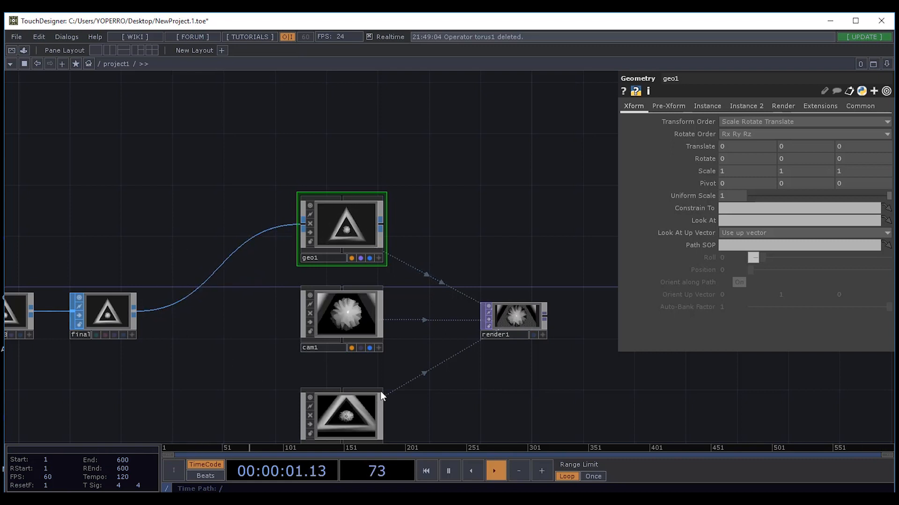
# Examine the render1 image up close and check the Out SOP's render flag inside geo1.
pyautogui.moveTo(485, 367); pyautogui.dragTo(434, 343)
pyautogui.scroll(5, 449, 299)
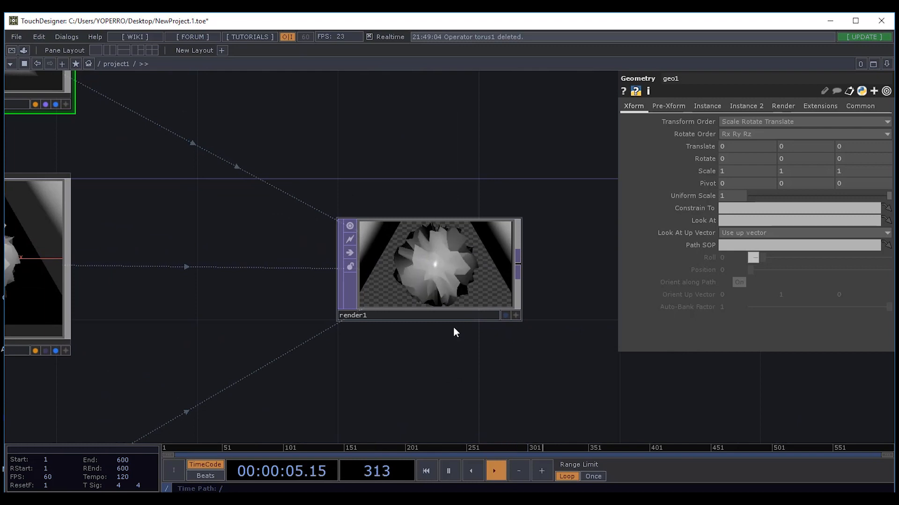
pyautogui.scroll(-5, 453, 330)
pyautogui.scroll(-3, 390, 264)
pyautogui.moveTo(393, 223); pyautogui.dragTo(534, 125)
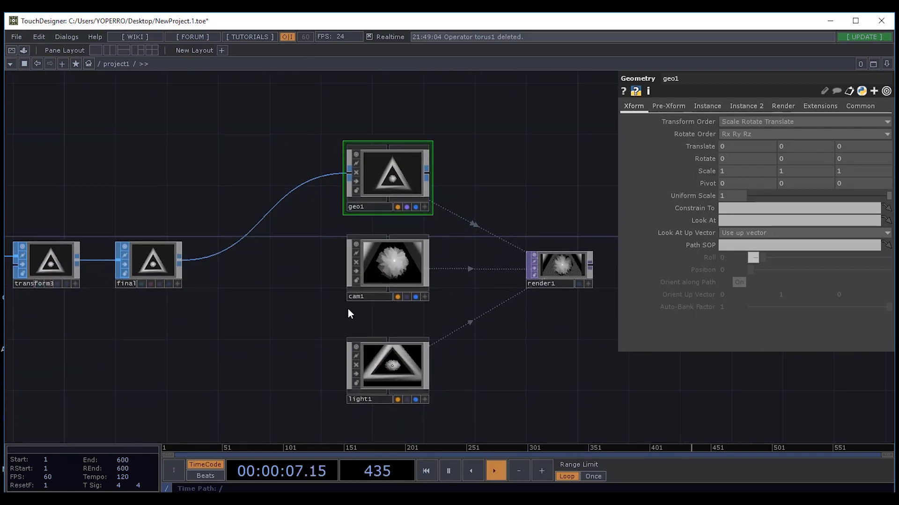
pyautogui.doubleClick(401, 174)
pyautogui.scroll(6, 224, 304)
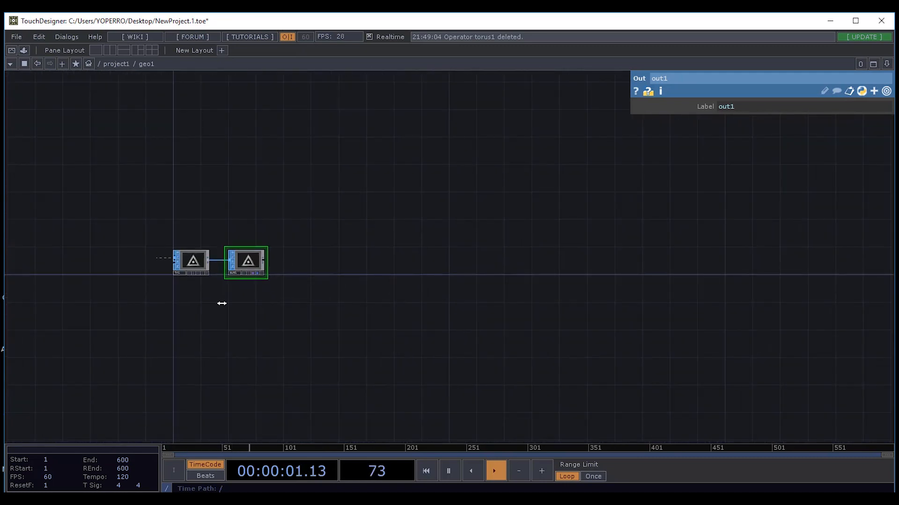
pyautogui.scroll(2, 235, 282)
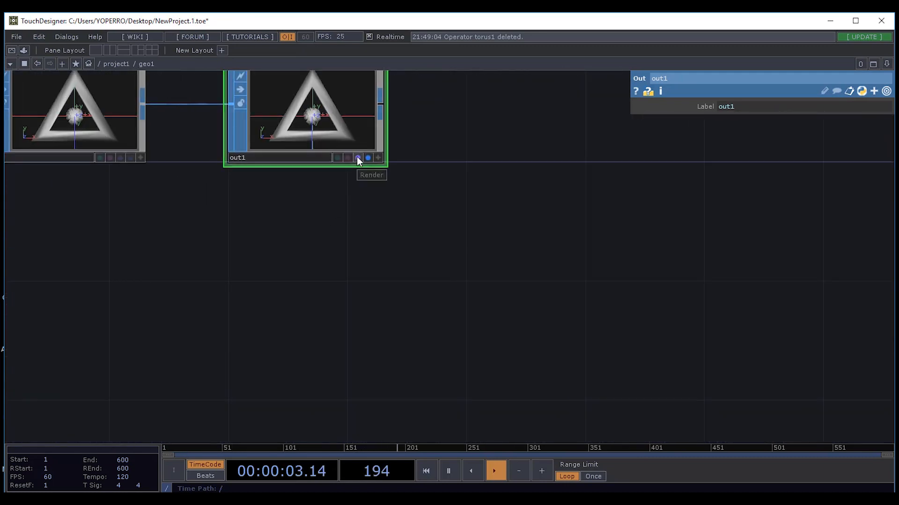
# Turn off the Out SOP's render flag inside geo1 and check the effect on render1 in the project1 network.
pyautogui.scroll(-6, 339, 220)
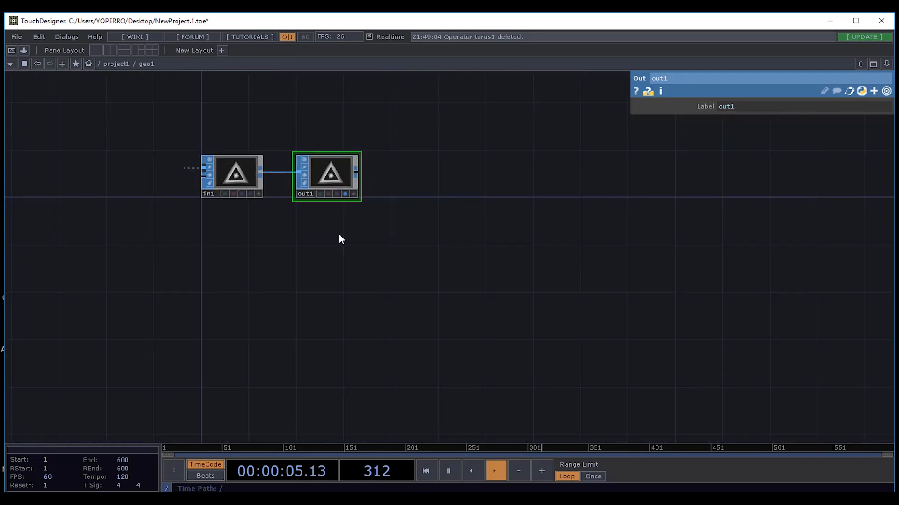
pyautogui.scroll(-4, 362, 315)
pyautogui.moveTo(446, 211); pyautogui.dragTo(341, 81)
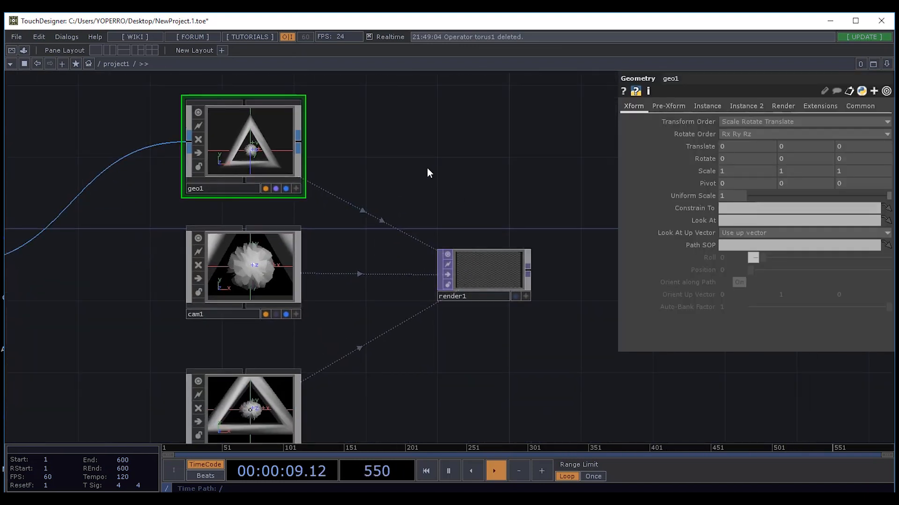
pyautogui.moveTo(425, 167); pyautogui.dragTo(489, 214)
pyautogui.scroll(6, 305, 200)
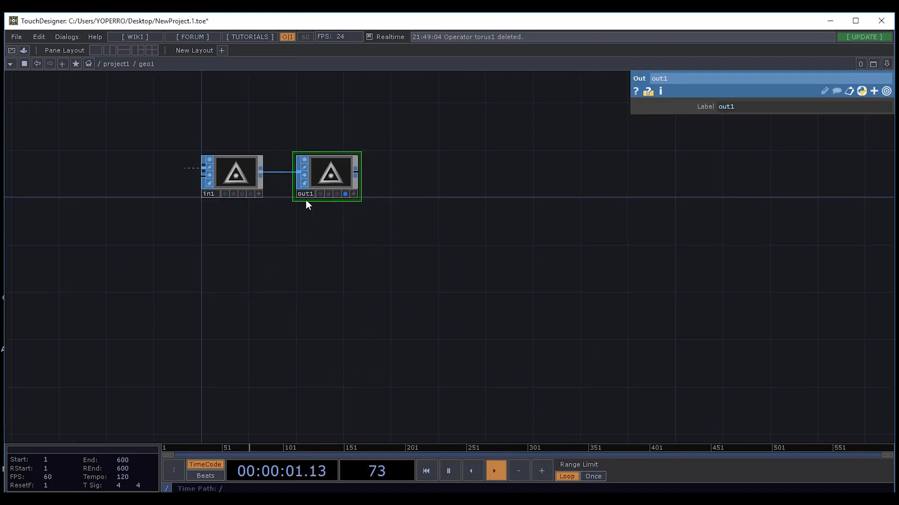
# Space the Out SOP farther away from the In SOP inside geo1 and turn its render flag back on.
pyautogui.moveTo(393, 241); pyautogui.dragTo(552, 215)
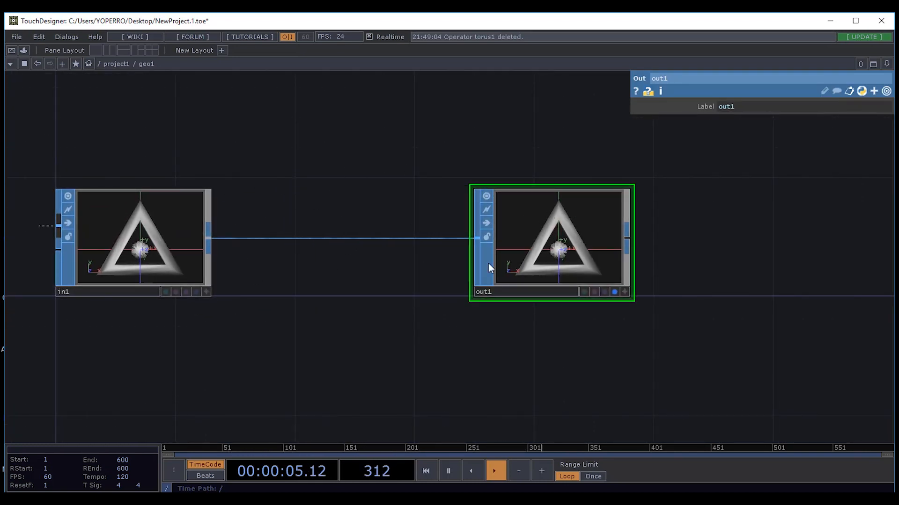
pyautogui.moveTo(439, 345); pyautogui.dragTo(303, 345)
pyautogui.moveTo(430, 243); pyautogui.dragTo(563, 228)
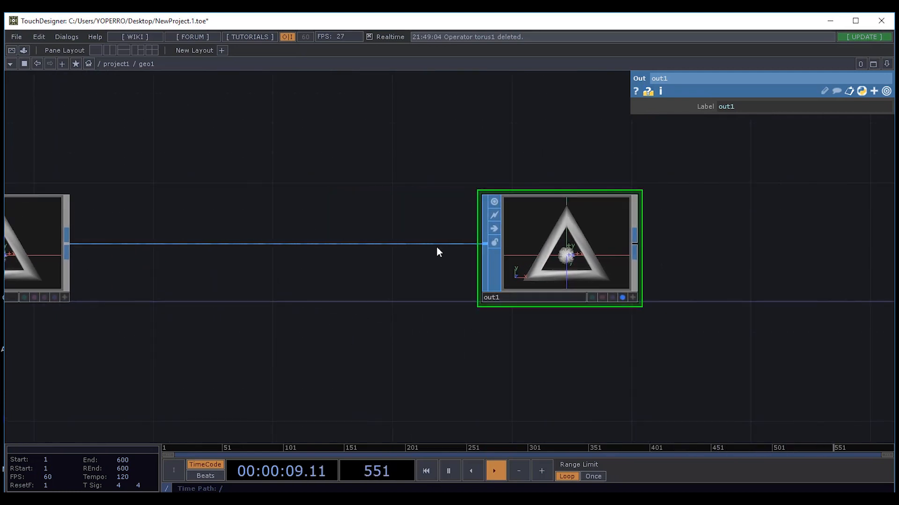
pyautogui.moveTo(306, 350); pyautogui.dragTo(498, 344)
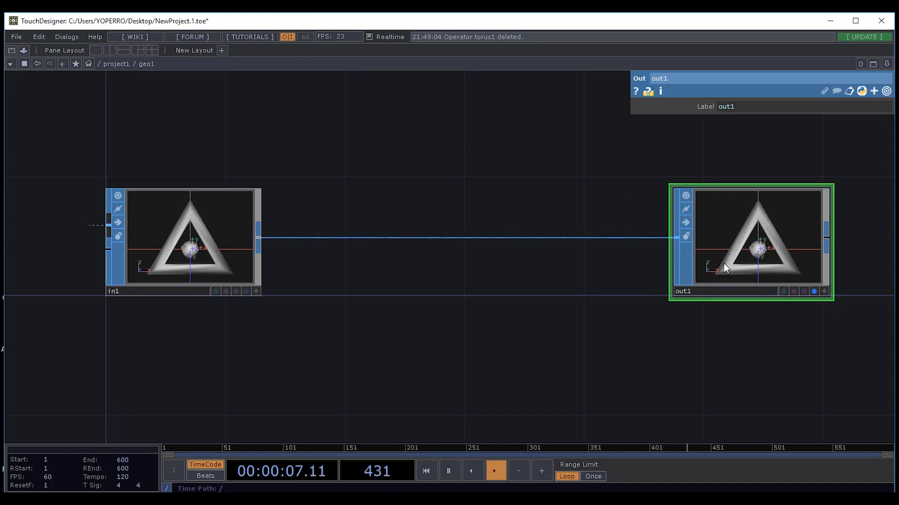
pyautogui.moveTo(782, 246); pyautogui.dragTo(572, 247)
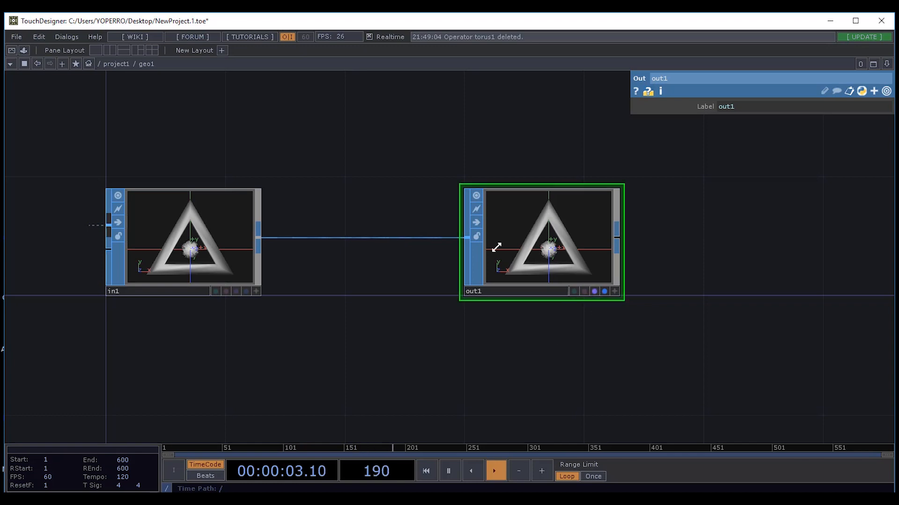
# Return to the project1 network and examine the render1 image beside the geometry, camera and light.
pyautogui.scroll(-6, 494, 245)
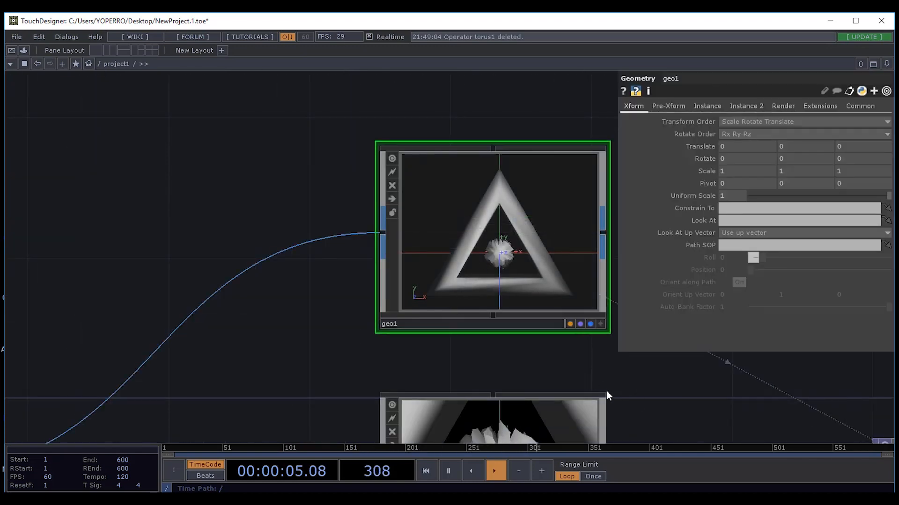
pyautogui.moveTo(619, 383); pyautogui.dragTo(262, 102)
pyautogui.scroll(-3, 342, 256)
pyautogui.moveTo(342, 256); pyautogui.dragTo(346, 295, button='middle')
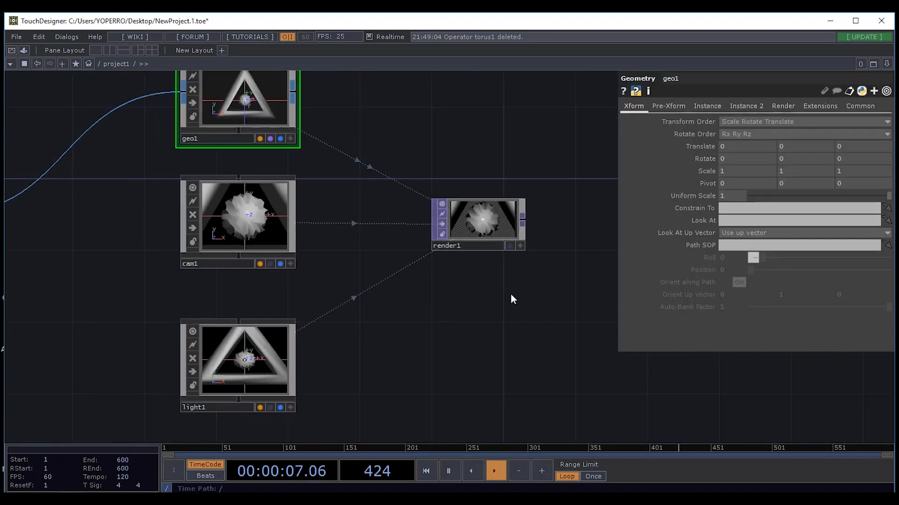
pyautogui.moveTo(472, 195); pyautogui.dragTo(411, 187)
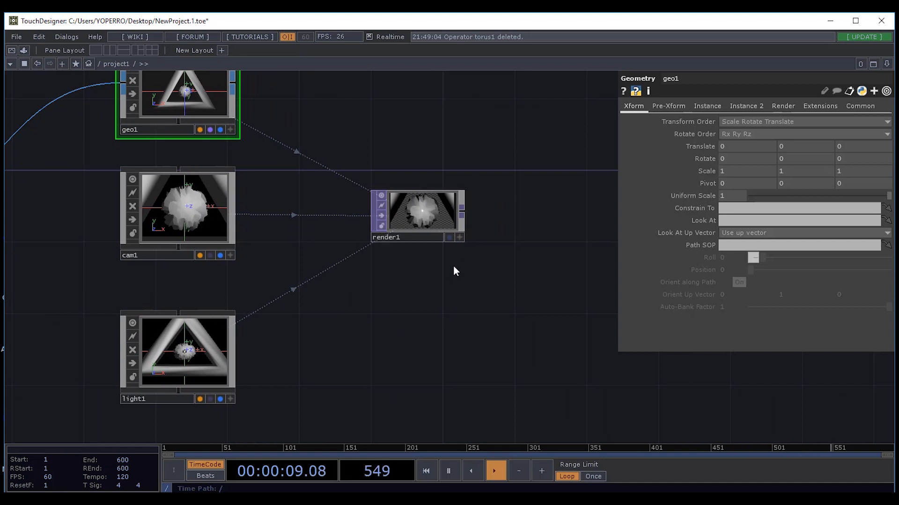
pyautogui.moveTo(452, 272); pyautogui.dragTo(393, 307)
pyautogui.scroll(3, 449, 248)
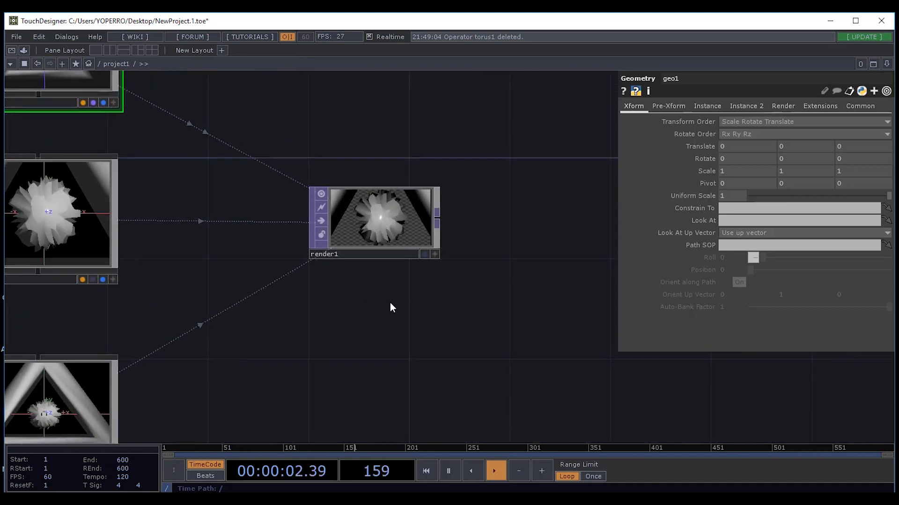
# Try a resolution of 400 x 300 on render1, and set it back to 1280 x 720.
pyautogui.click(382, 214)
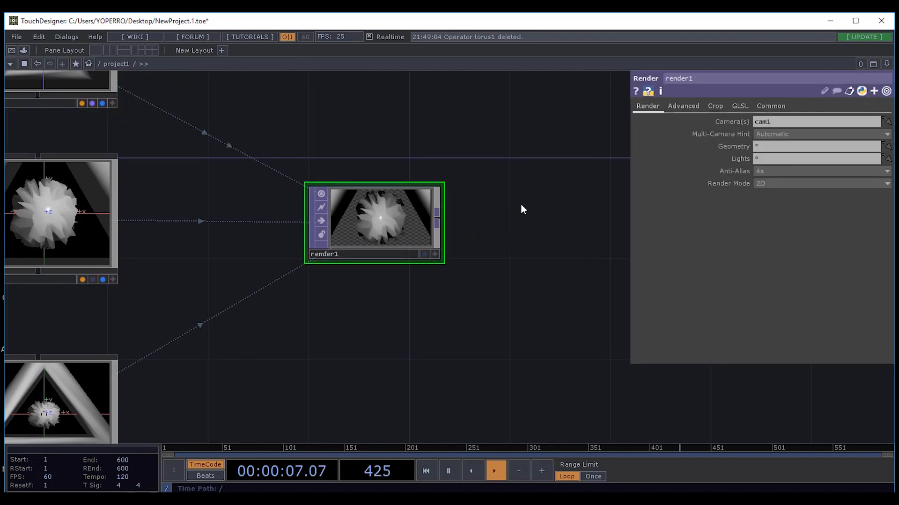
pyautogui.click(774, 105)
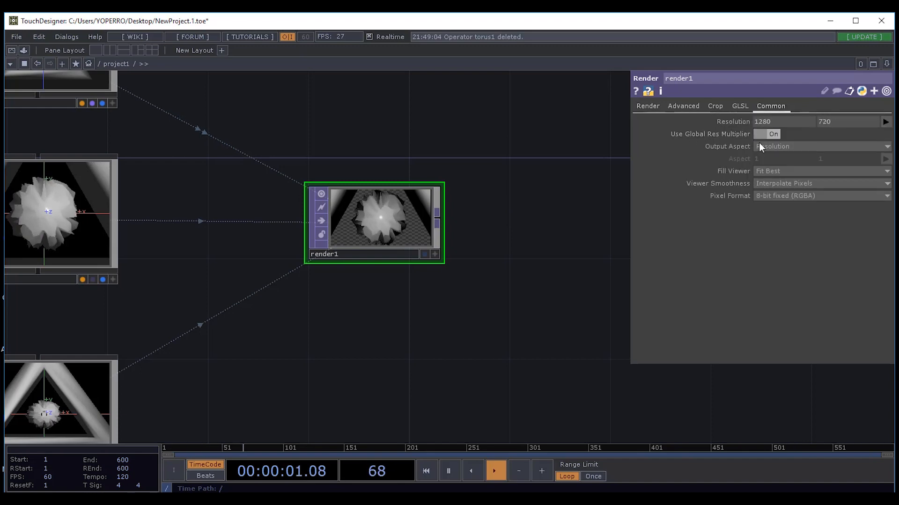
pyautogui.scroll(-5, 374, 255)
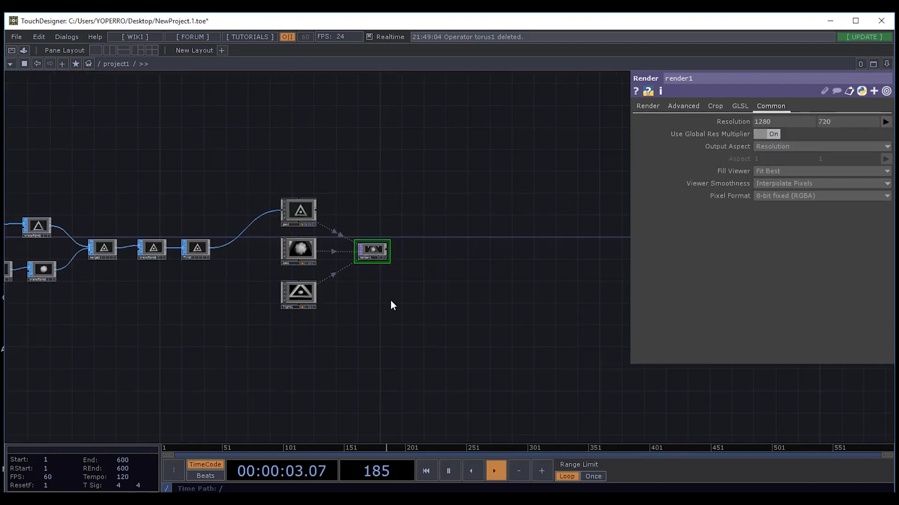
pyautogui.scroll(5, 368, 268)
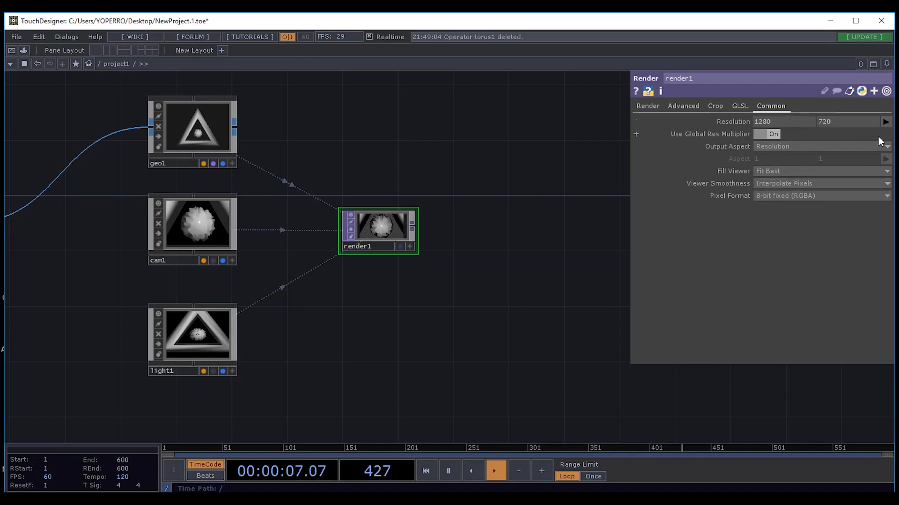
pyautogui.click(885, 122)
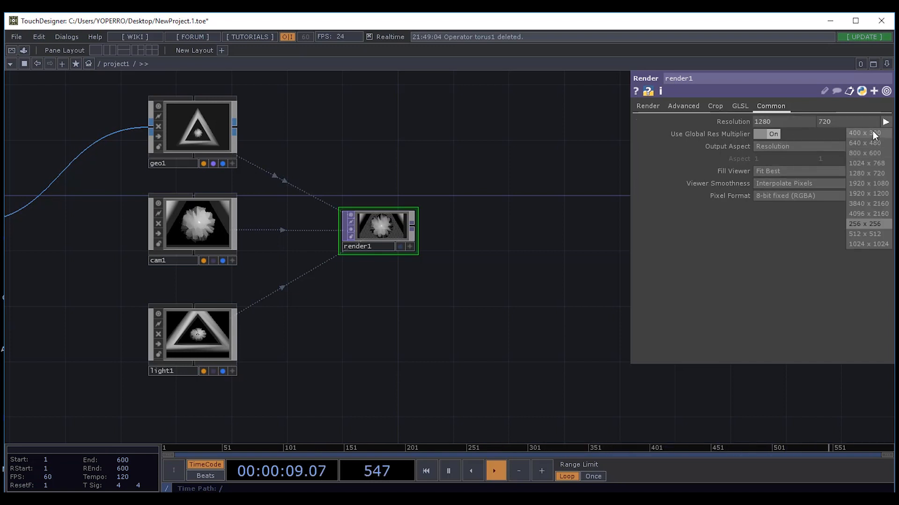
pyautogui.click(873, 133)
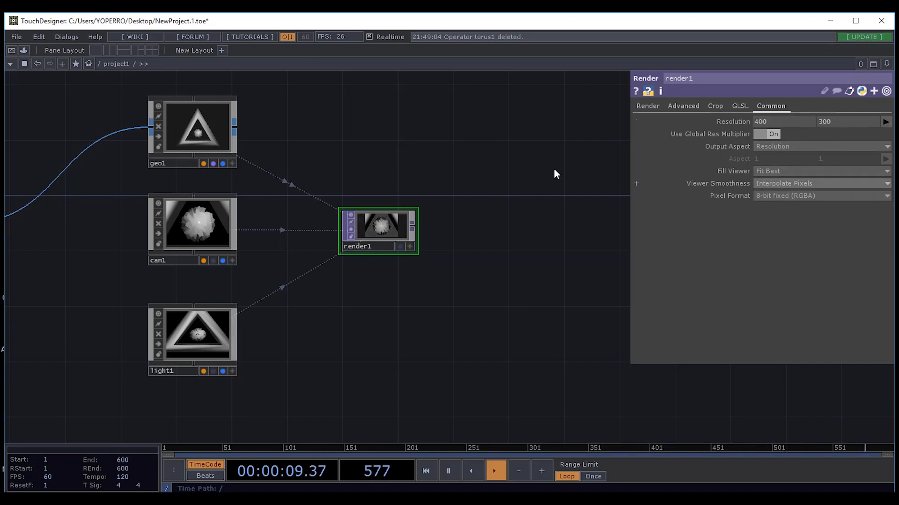
pyautogui.click(885, 123)
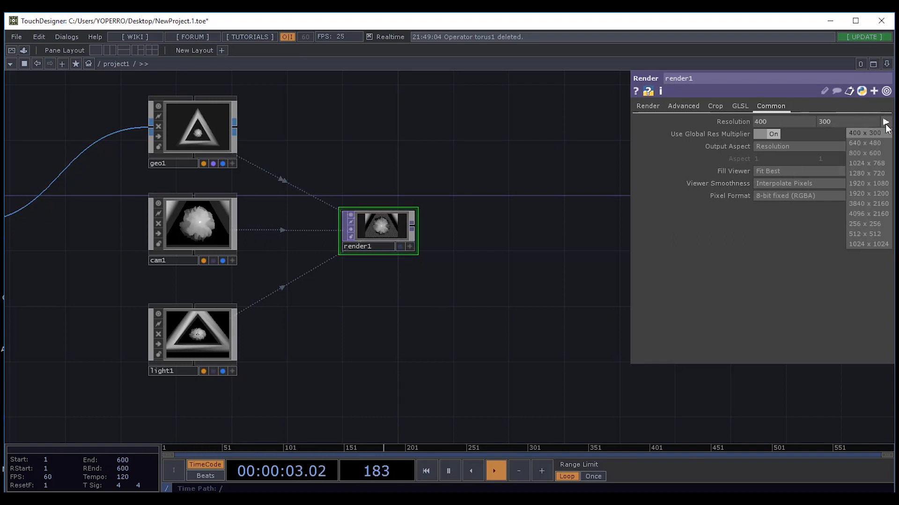
pyautogui.click(873, 173)
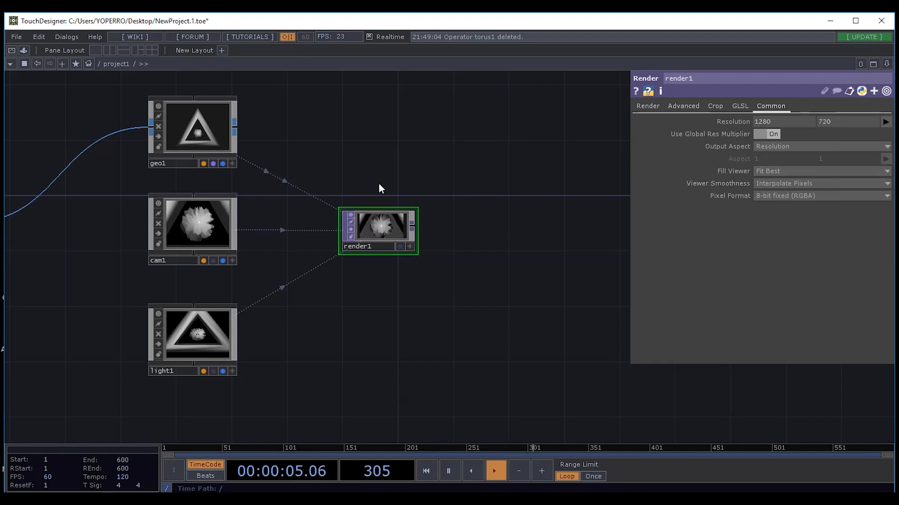
# Move the render1 node slightly upward beside the camera in the project1 network.
pyautogui.moveTo(445, 164); pyautogui.dragTo(493, 174)
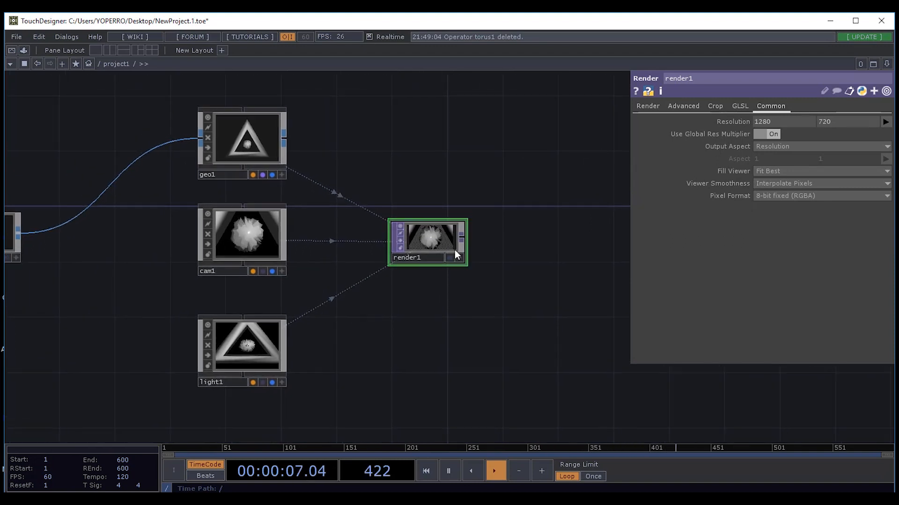
pyautogui.scroll(3, 450, 312)
pyautogui.moveTo(439, 309); pyautogui.dragTo(487, 361)
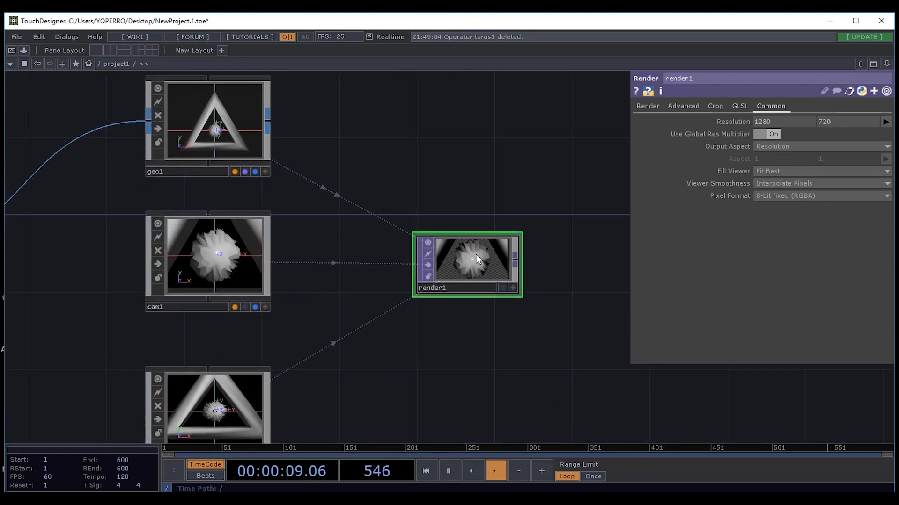
pyautogui.moveTo(476, 259); pyautogui.dragTo(479, 243)
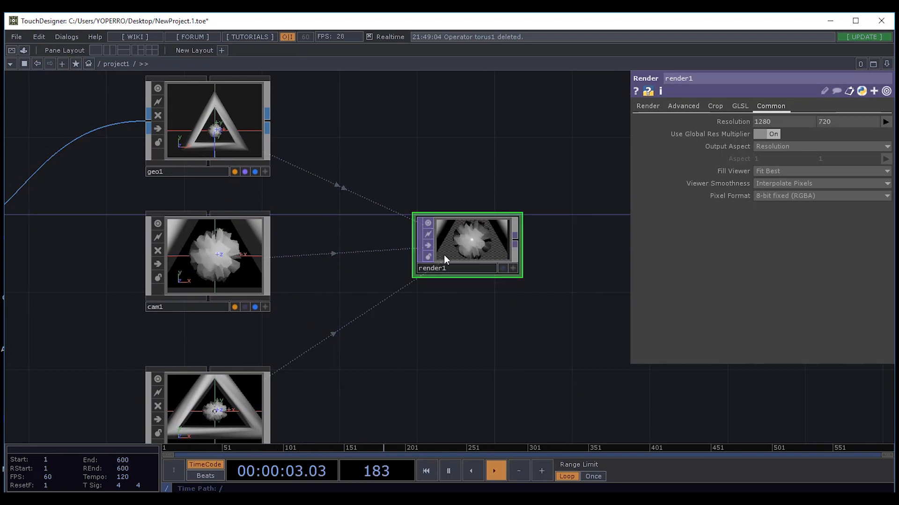
pyautogui.moveTo(411, 333); pyautogui.dragTo(459, 327)
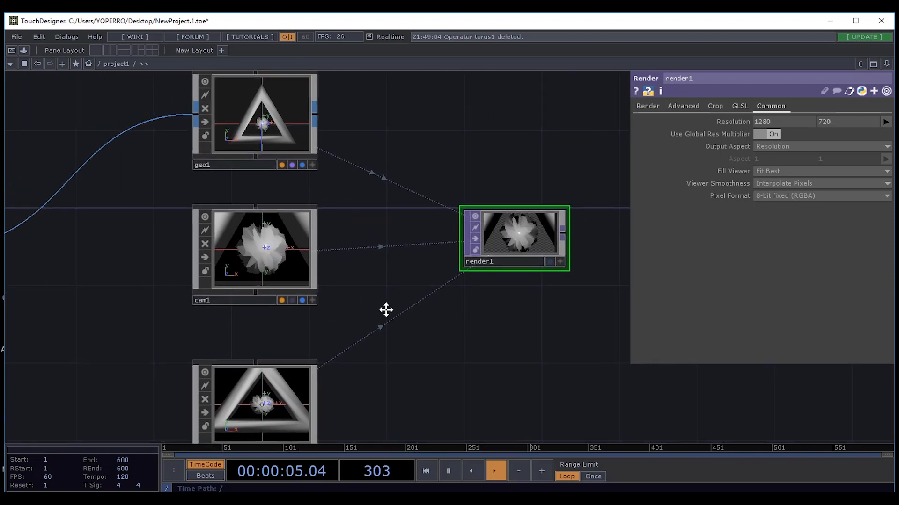
pyautogui.moveTo(386, 310); pyautogui.dragTo(412, 327)
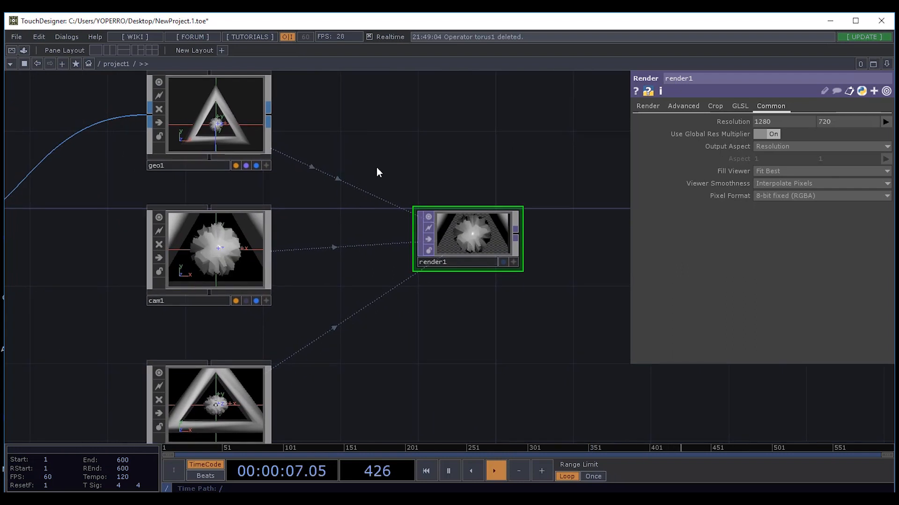
# Pull cam1 back from the geometry by trying Translate Z values of 10 and 20 and settling on 25.
pyautogui.moveTo(397, 169); pyautogui.dragTo(422, 204)
pyautogui.click(215, 199)
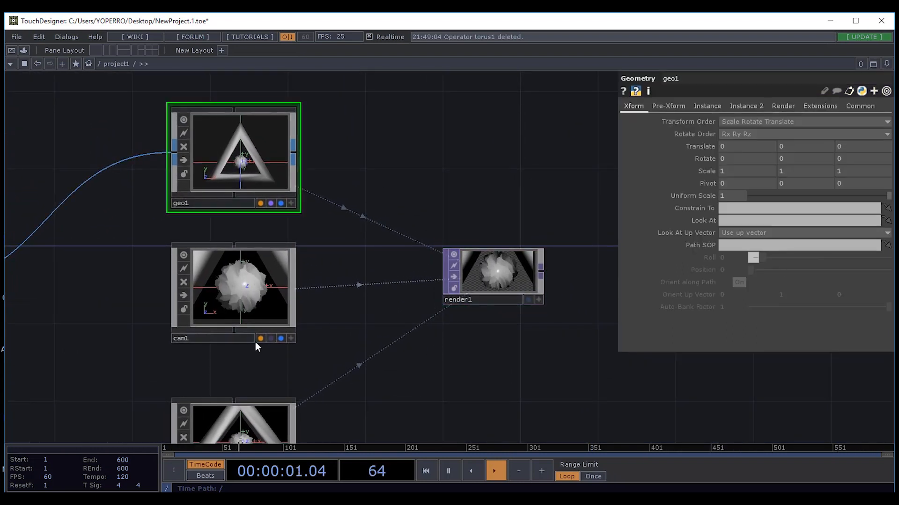
pyautogui.moveTo(537, 367); pyautogui.dragTo(515, 311)
pyautogui.click(231, 229)
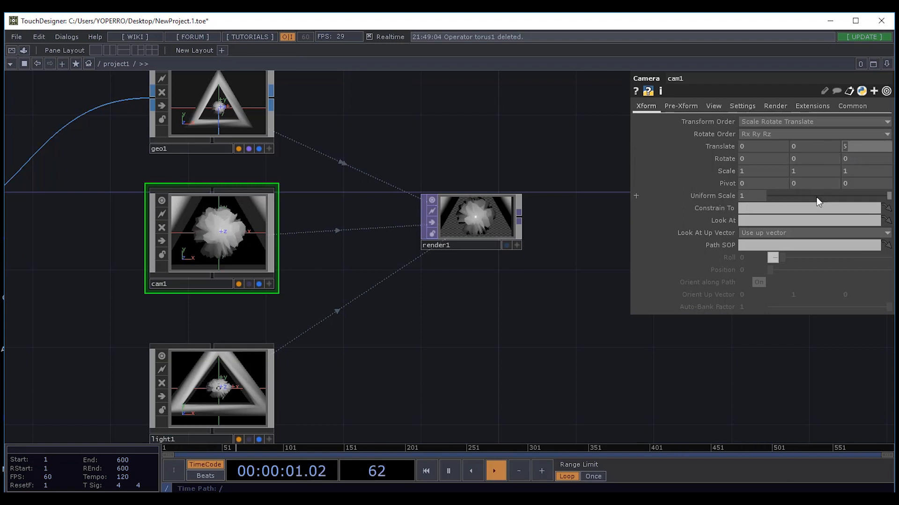
pyautogui.write('10')
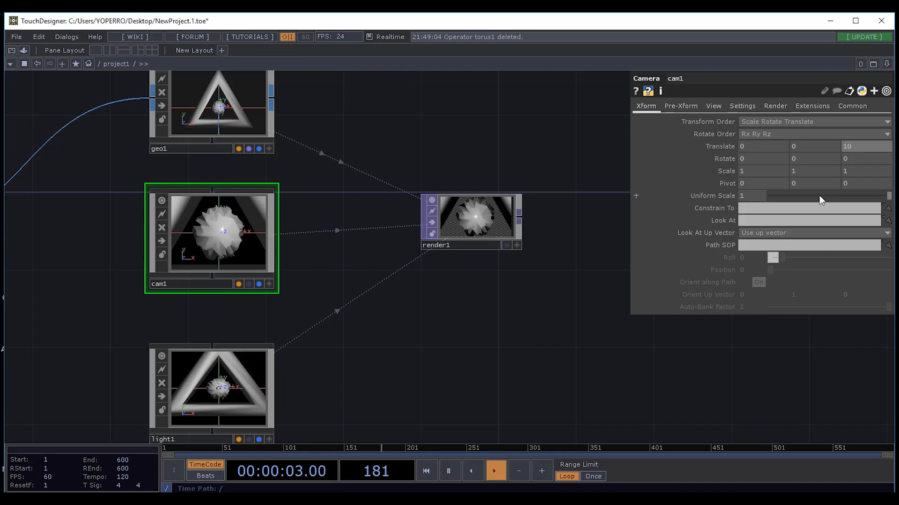
pyautogui.press('Return')
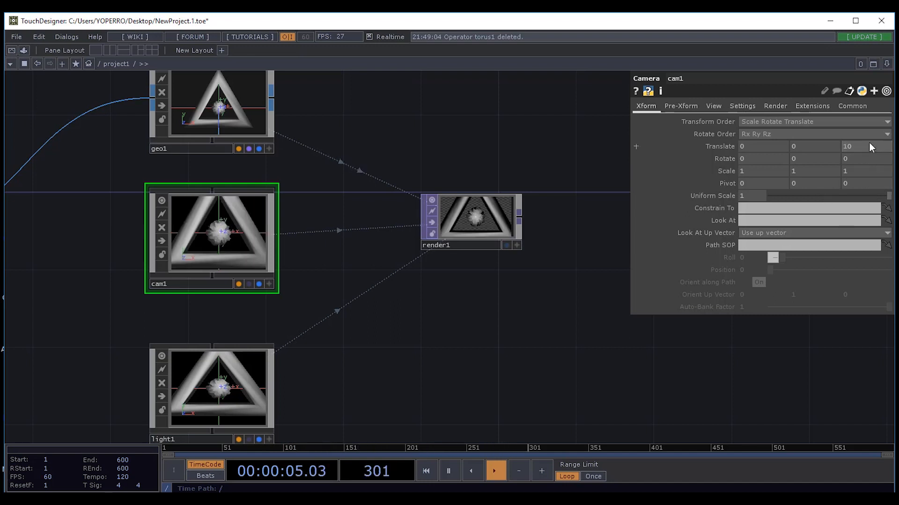
pyautogui.write('20')
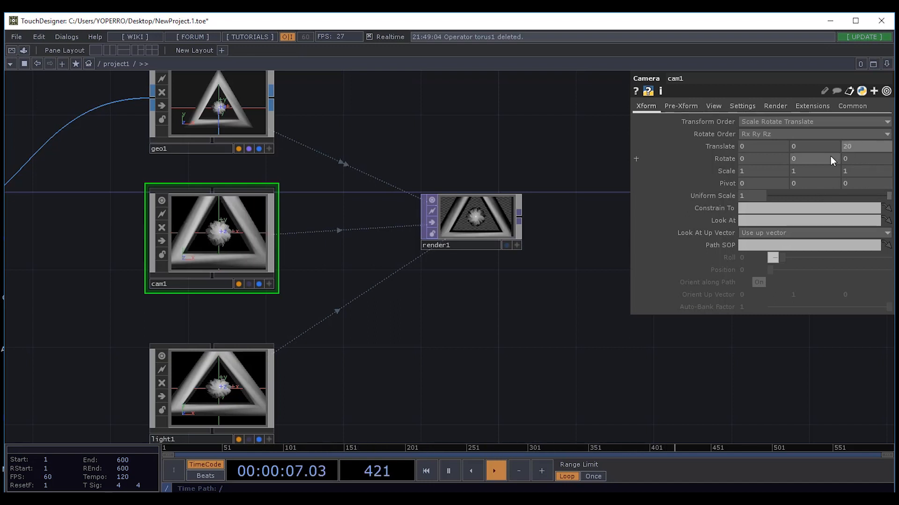
pyautogui.press('Return')
pyautogui.scroll(3, 531, 238)
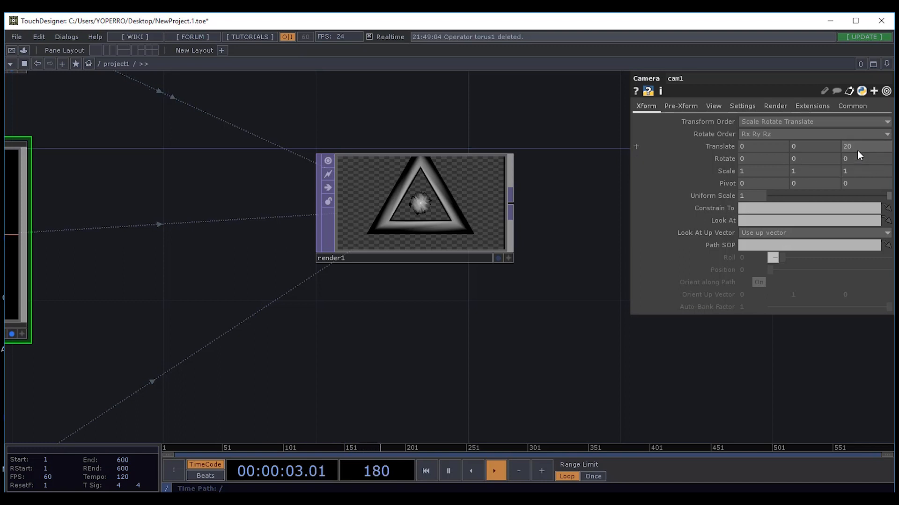
pyautogui.moveTo(857, 146); pyautogui.dragTo(821, 147)
pyautogui.write('25')
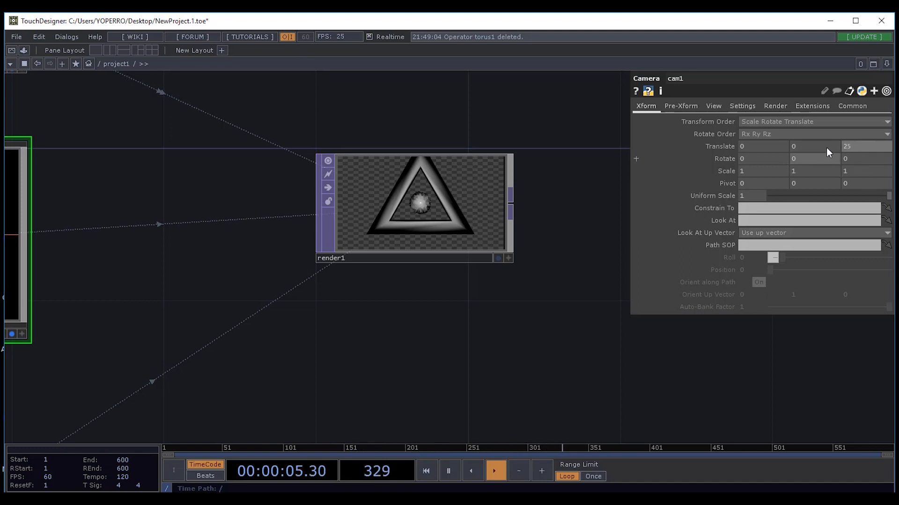
pyautogui.press('Return')
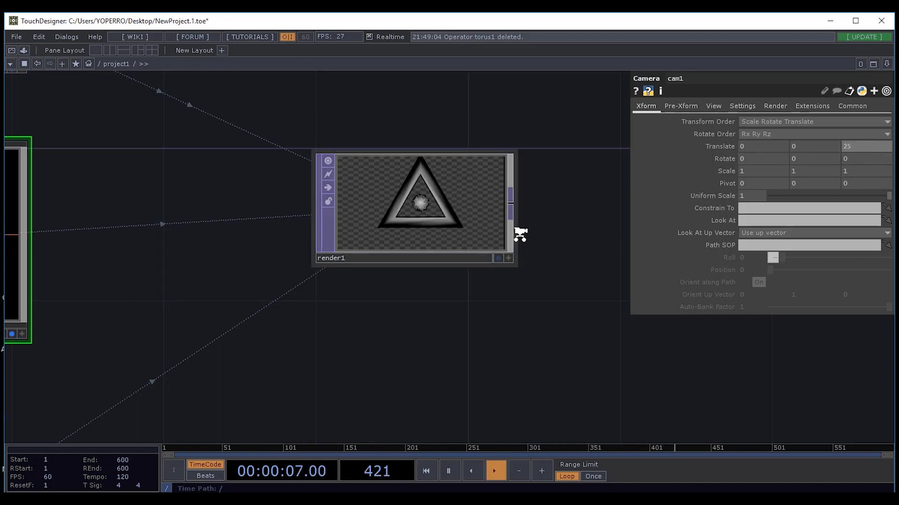
# Examine up close how render1 frames the triangular torus and spiky sphere.
pyautogui.scroll(-3, 517, 233)
pyautogui.moveTo(435, 325); pyautogui.dragTo(458, 313)
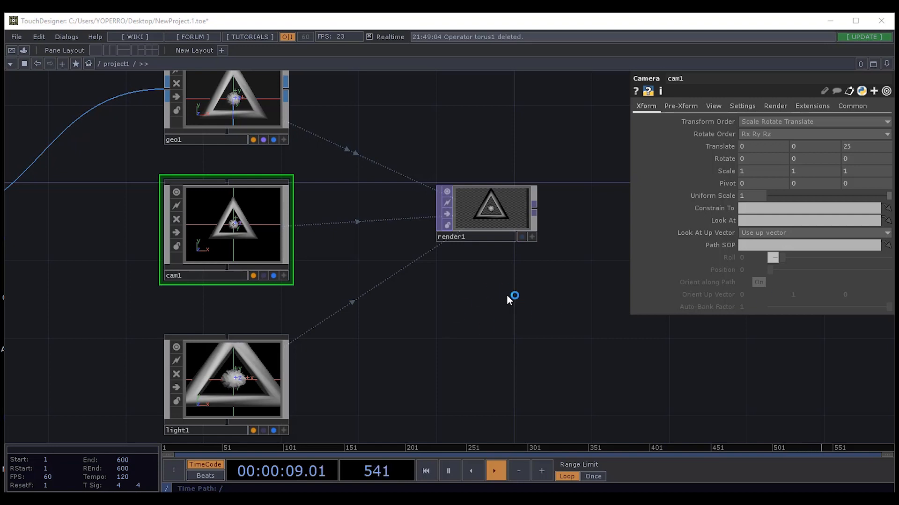
pyautogui.scroll(10, 512, 297)
pyautogui.scroll(-5, 496, 280)
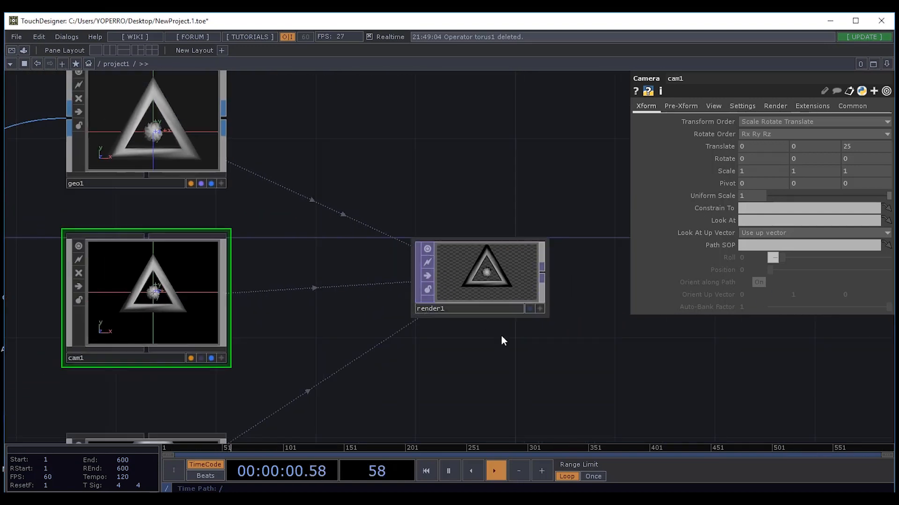
pyautogui.scroll(3, 483, 248)
pyautogui.scroll(3, 483, 249)
pyautogui.scroll(-6, 457, 300)
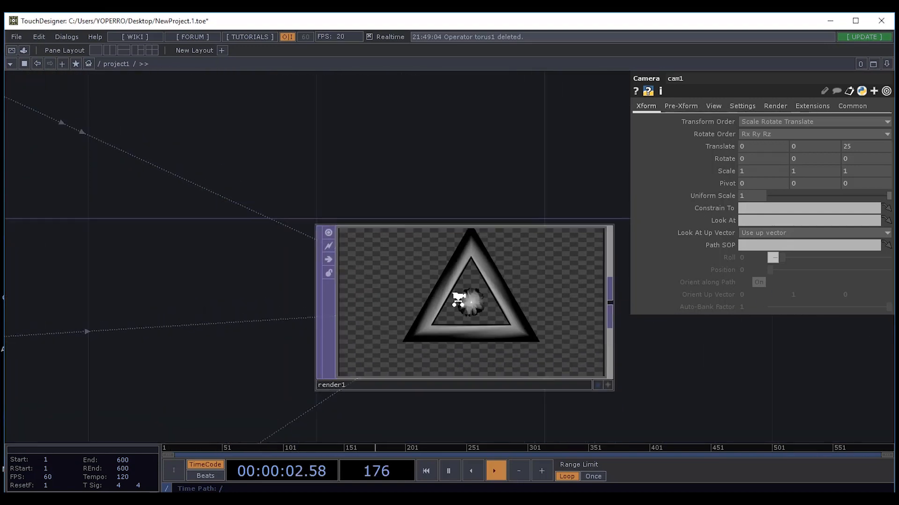
# Lower the merged torus and sphere in the render by setting transform3's Translate Y to -1.2.
pyautogui.moveTo(292, 295); pyautogui.dragTo(370, 239)
pyautogui.moveTo(209, 252); pyautogui.dragTo(435, 232)
pyautogui.scroll(-4, 155, 269)
pyautogui.moveTo(193, 286); pyautogui.dragTo(350, 245)
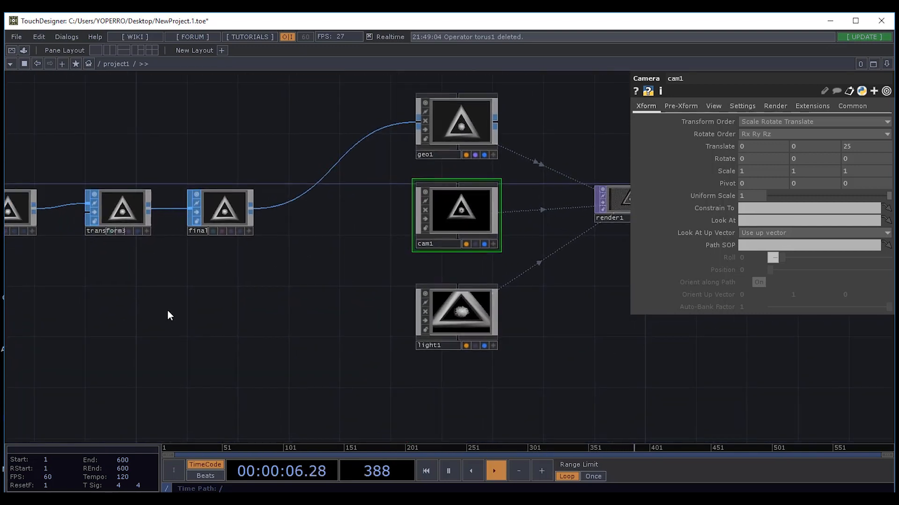
pyautogui.click(119, 236)
pyautogui.moveTo(654, 349); pyautogui.dragTo(534, 351)
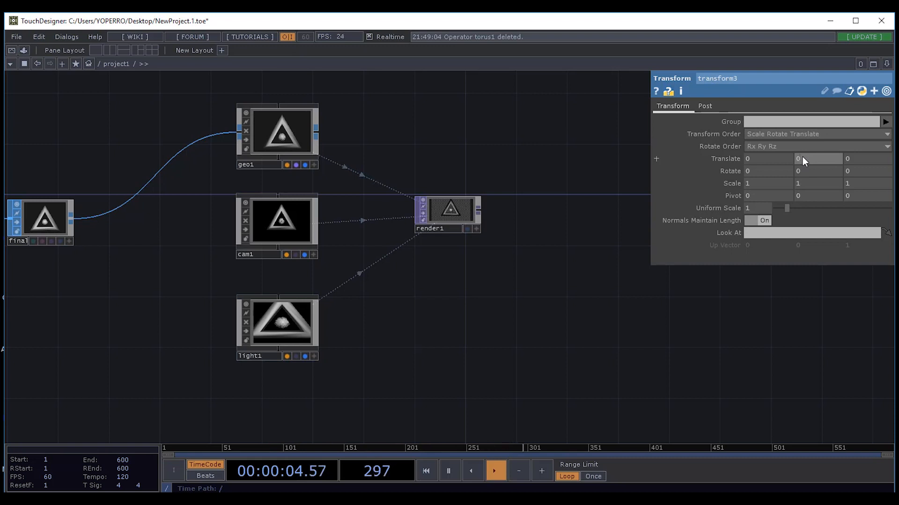
pyautogui.click(656, 146)
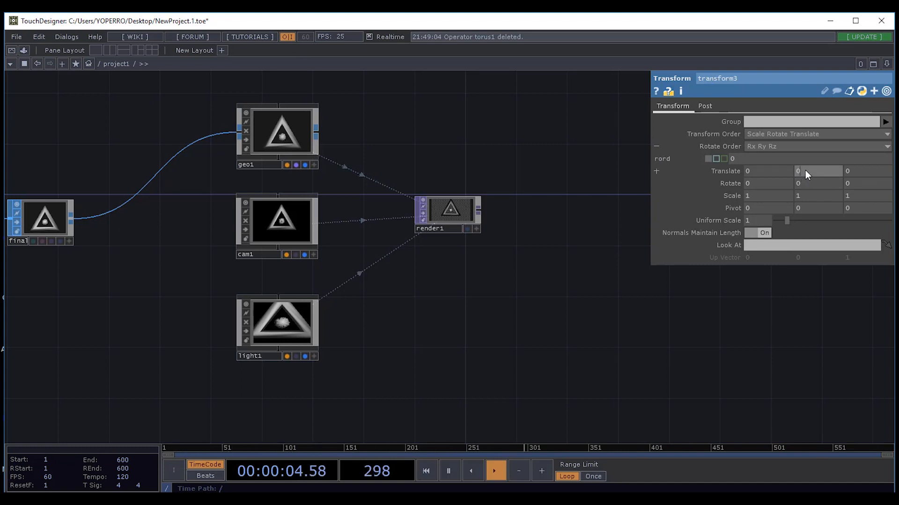
pyautogui.moveTo(805, 171); pyautogui.dragTo(584, 202, button='middle')
pyautogui.scroll(10, 423, 206)
pyautogui.scroll(-10, 697, 351)
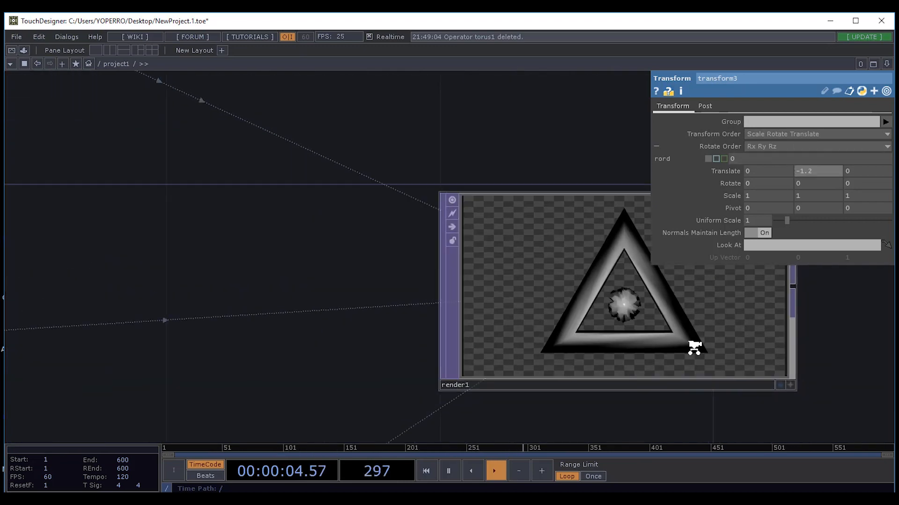
# Check the re-centred shapes in render1 and show its output as the network background.
pyautogui.moveTo(801, 370); pyautogui.dragTo(536, 227)
pyautogui.moveTo(437, 324); pyautogui.dragTo(540, 350)
pyautogui.scroll(5, 512, 211)
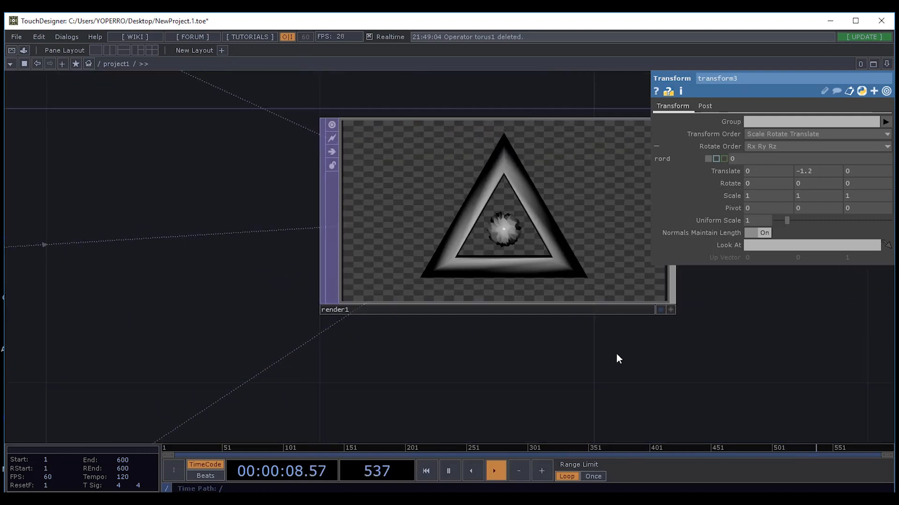
pyautogui.scroll(-5, 562, 340)
pyautogui.moveTo(521, 377); pyautogui.dragTo(404, 300)
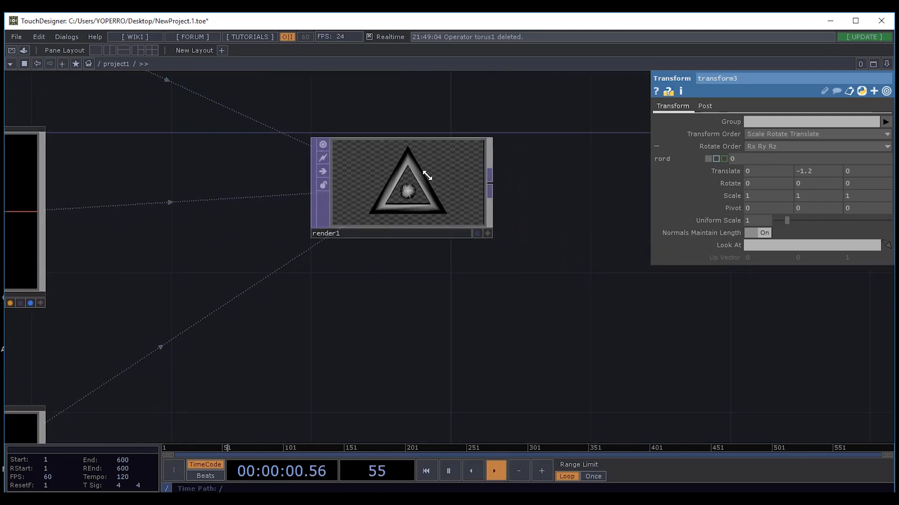
pyautogui.scroll(-5, 553, 277)
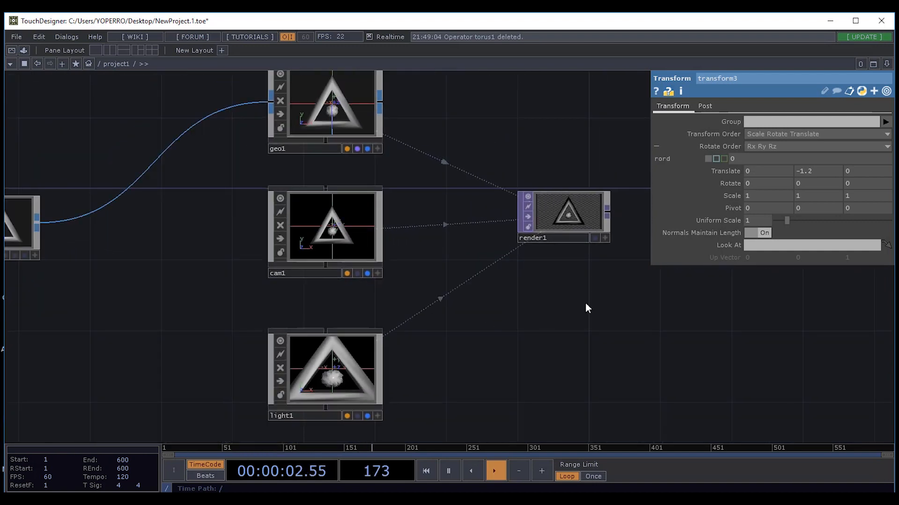
pyautogui.moveTo(588, 307); pyautogui.dragTo(400, 330)
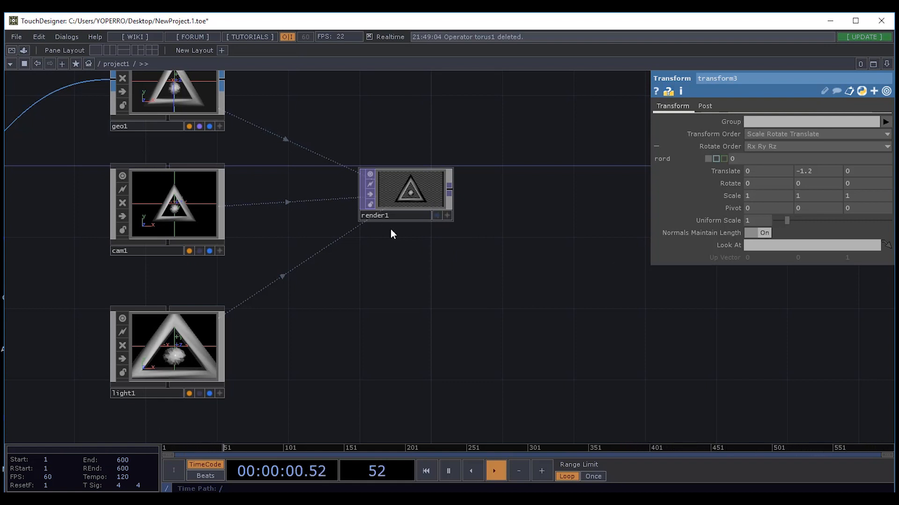
pyautogui.click(416, 190)
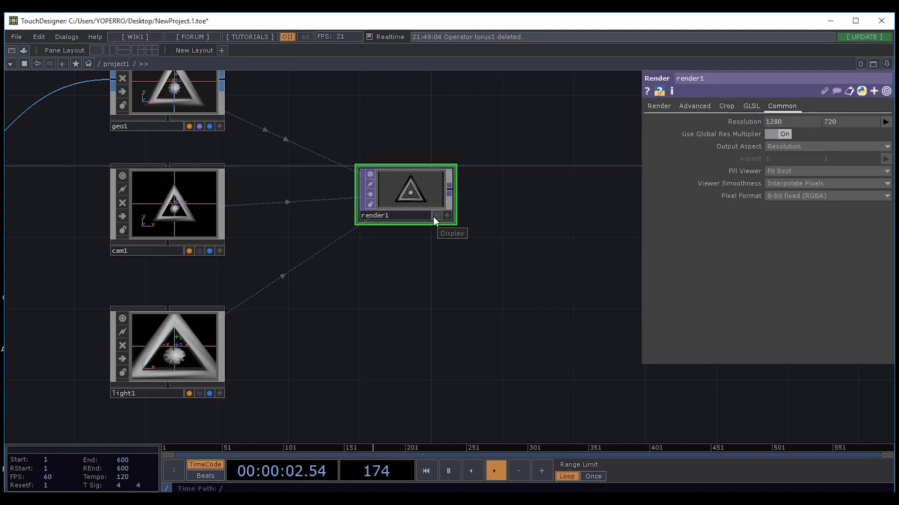
pyautogui.click(436, 216)
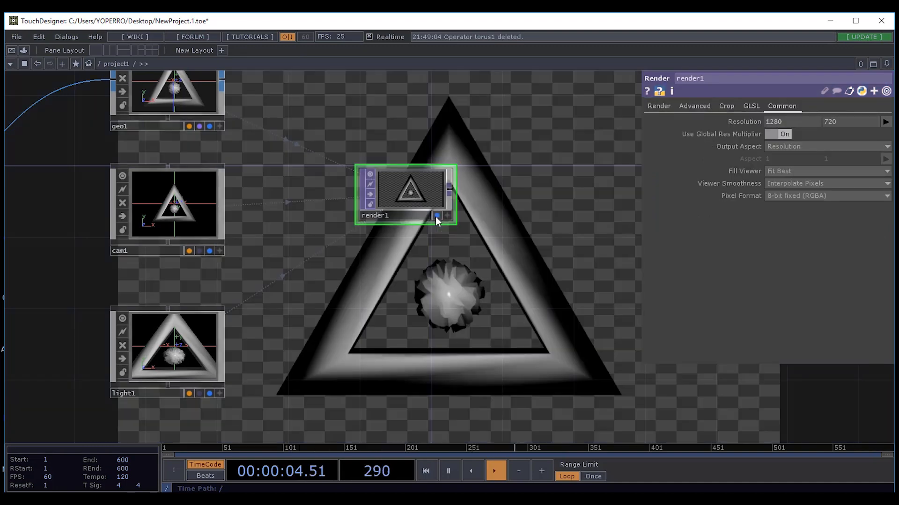
# Examine the node network over the animated render background, and turn off render1's background display.
pyautogui.scroll(-3, 528, 313)
pyautogui.scroll(-1, 529, 318)
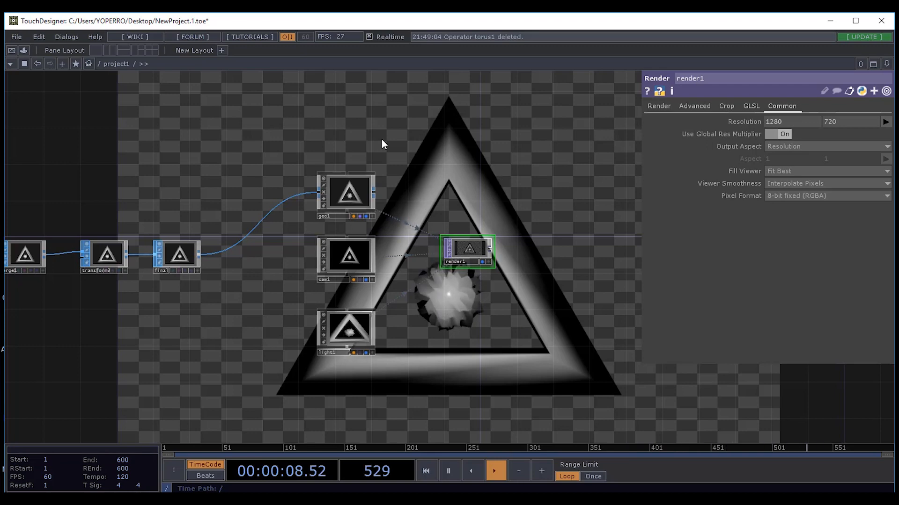
pyautogui.moveTo(505, 322); pyautogui.dragTo(403, 292)
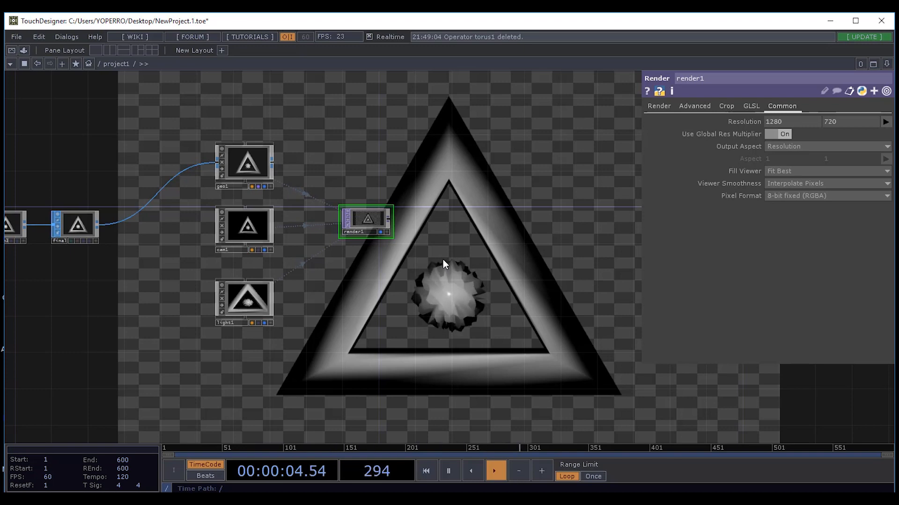
pyautogui.scroll(2, 416, 240)
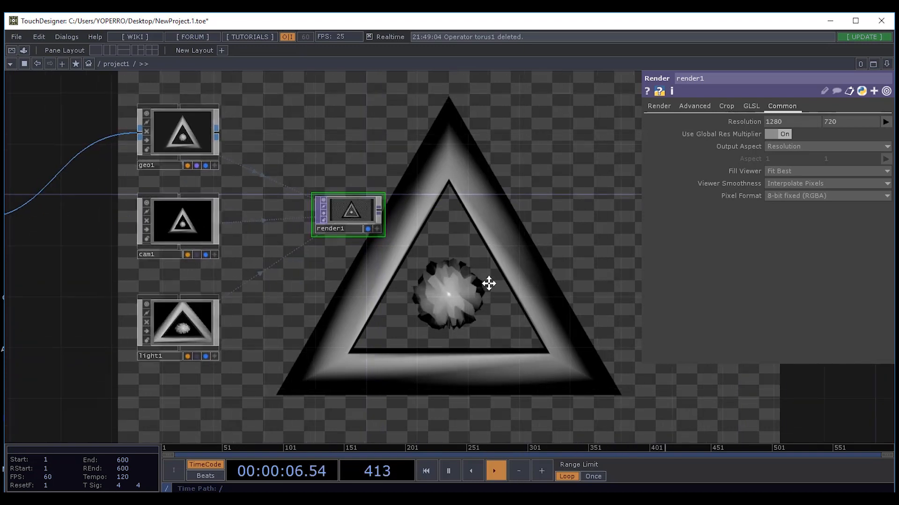
pyautogui.press('h')
pyautogui.scroll(-5, 503, 268)
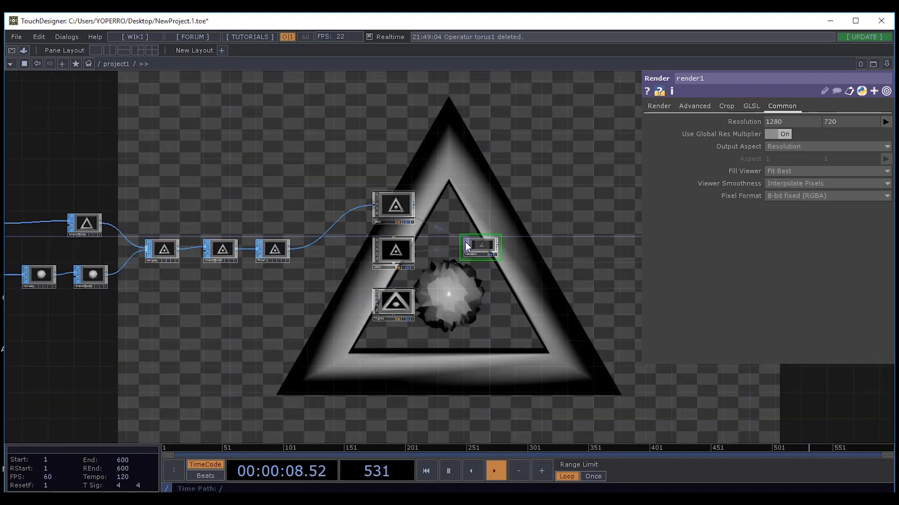
pyautogui.moveTo(523, 266); pyautogui.dragTo(435, 313)
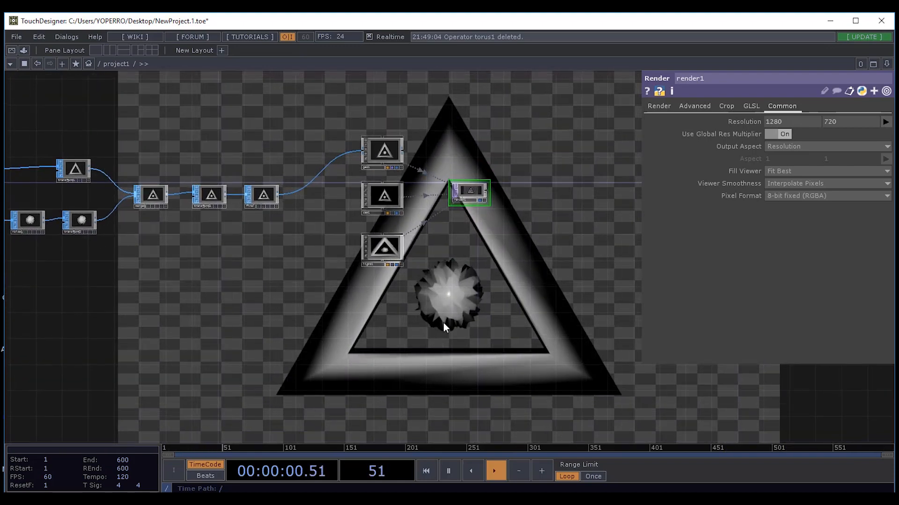
pyautogui.scroll(6, 473, 237)
pyautogui.moveTo(476, 242); pyautogui.dragTo(439, 374)
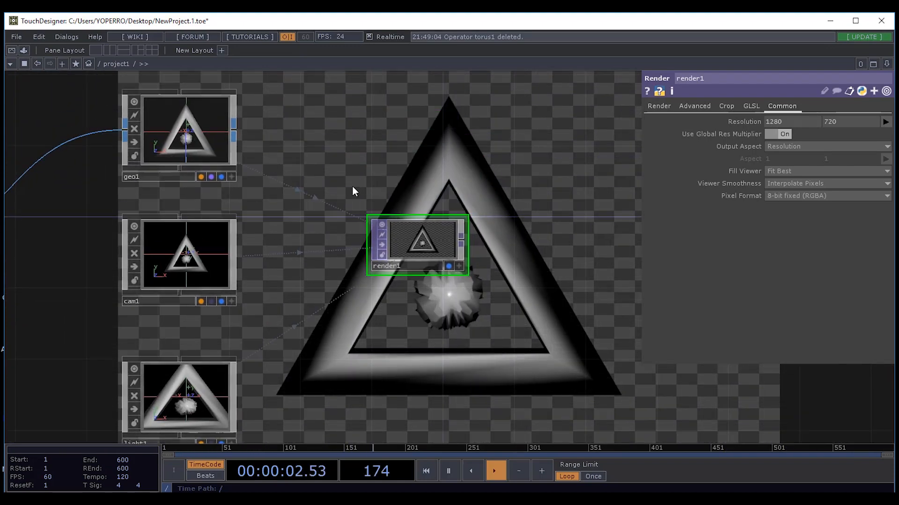
pyautogui.moveTo(363, 147); pyautogui.dragTo(444, 136)
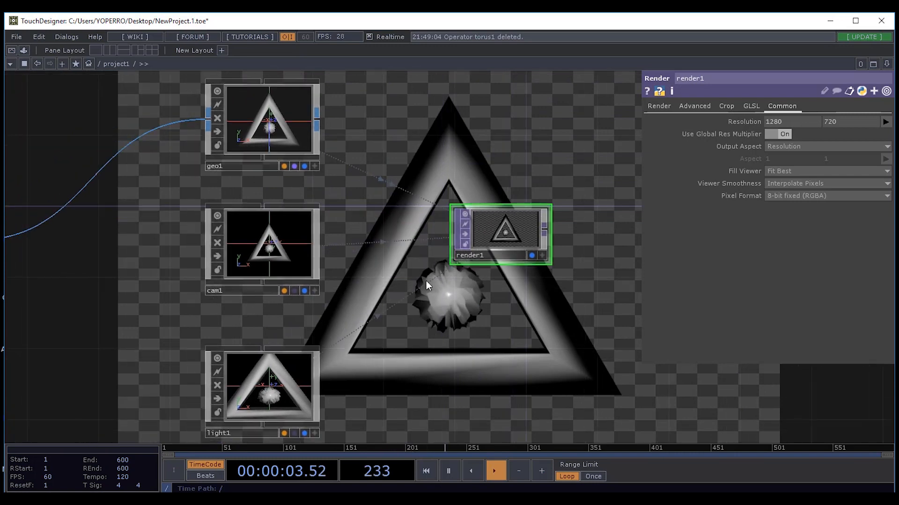
pyautogui.click(530, 255)
# Review the SOP operator family in the OP Create Dialog against the network's geometry nodes, and close the dialog.
pyautogui.scroll(-6, 518, 273)
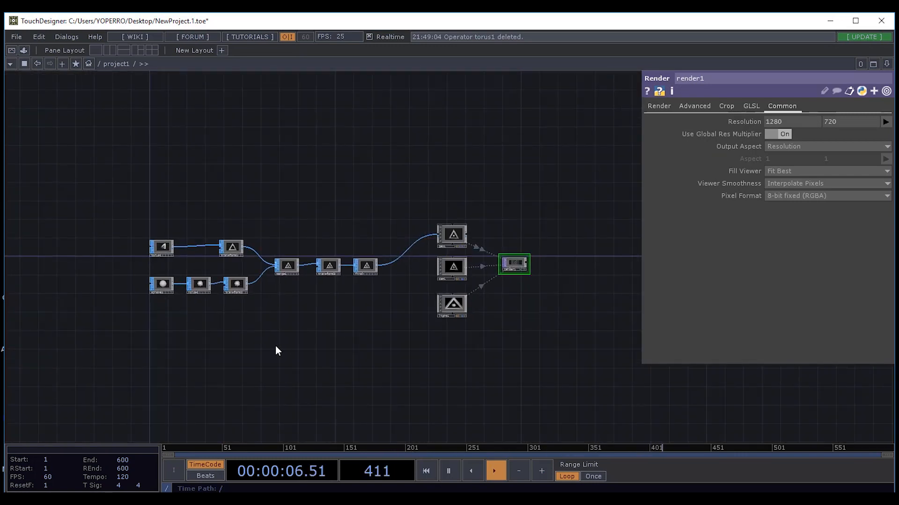
pyautogui.moveTo(253, 284); pyautogui.dragTo(373, 275)
pyautogui.scroll(6, 373, 275)
pyautogui.moveTo(482, 332); pyautogui.dragTo(374, 314)
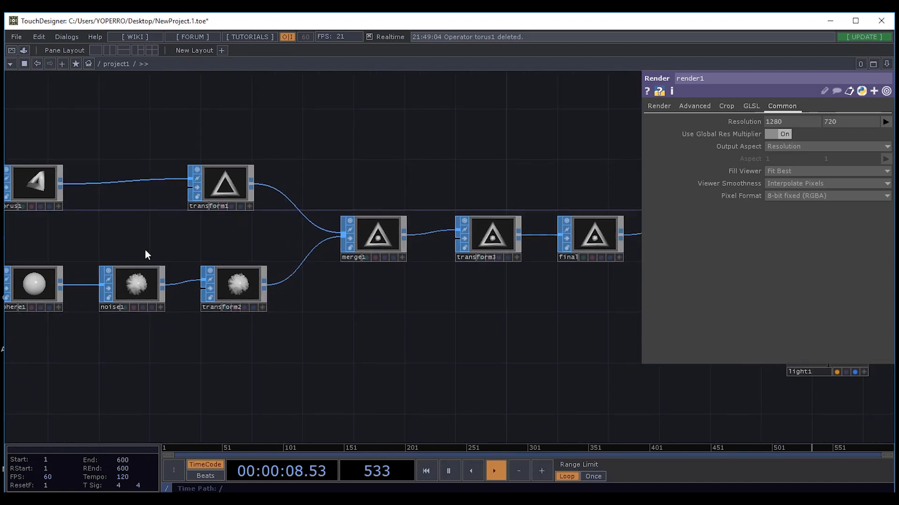
pyautogui.press('Tab')
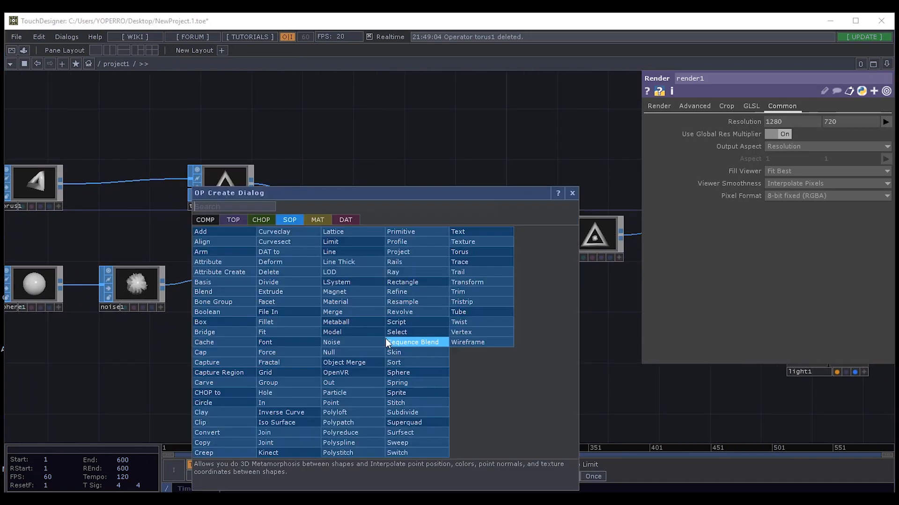
pyautogui.moveTo(313, 199); pyautogui.dragTo(482, 142)
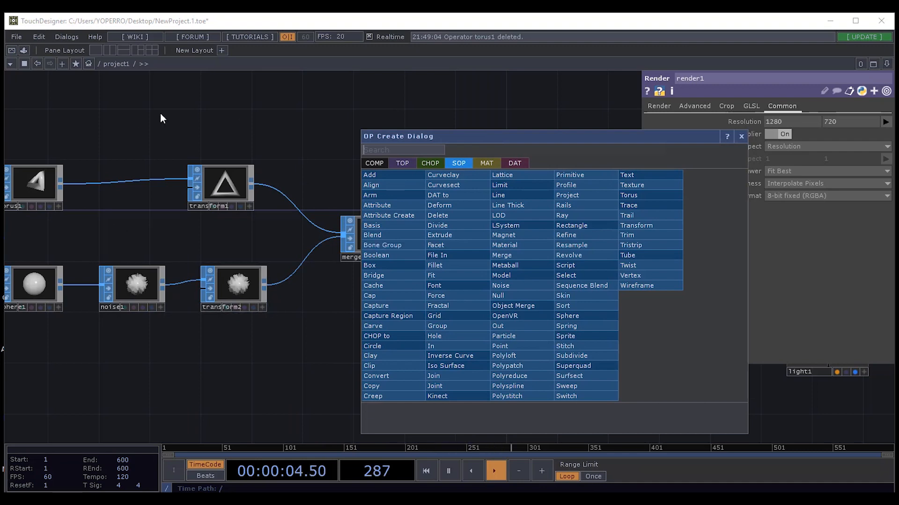
pyautogui.moveTo(526, 134); pyautogui.dragTo(214, 116)
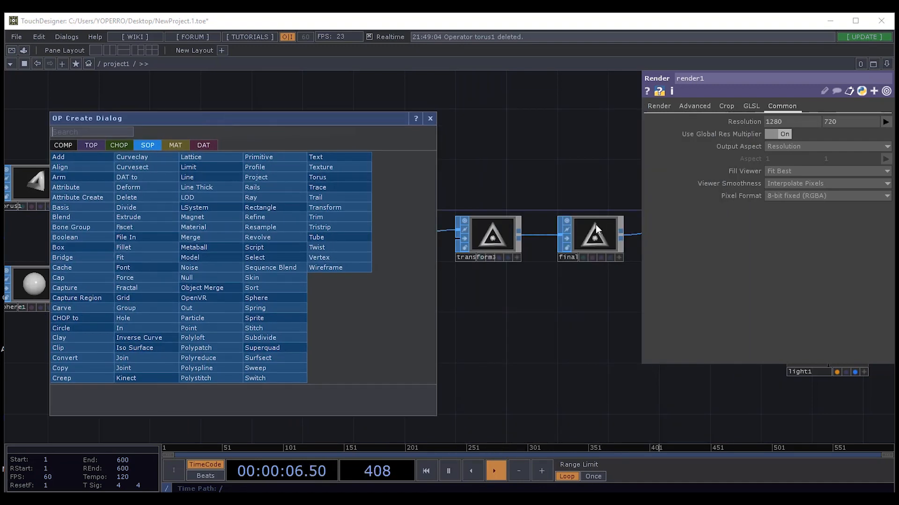
pyautogui.click(562, 326)
# Pause the timeline and review the COMP operator family against the geometry, camera and light nodes.
pyautogui.press('space')
pyautogui.moveTo(590, 314); pyautogui.dragTo(237, 324)
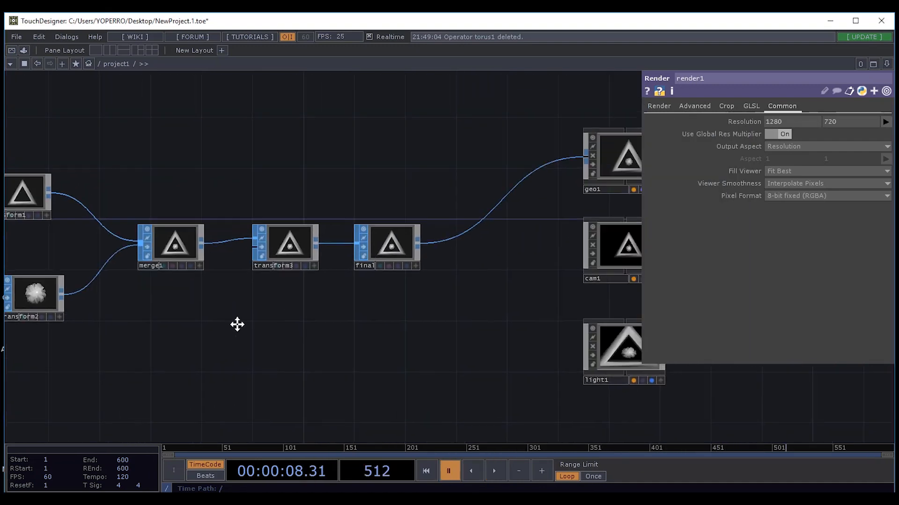
pyautogui.moveTo(582, 368); pyautogui.dragTo(432, 335)
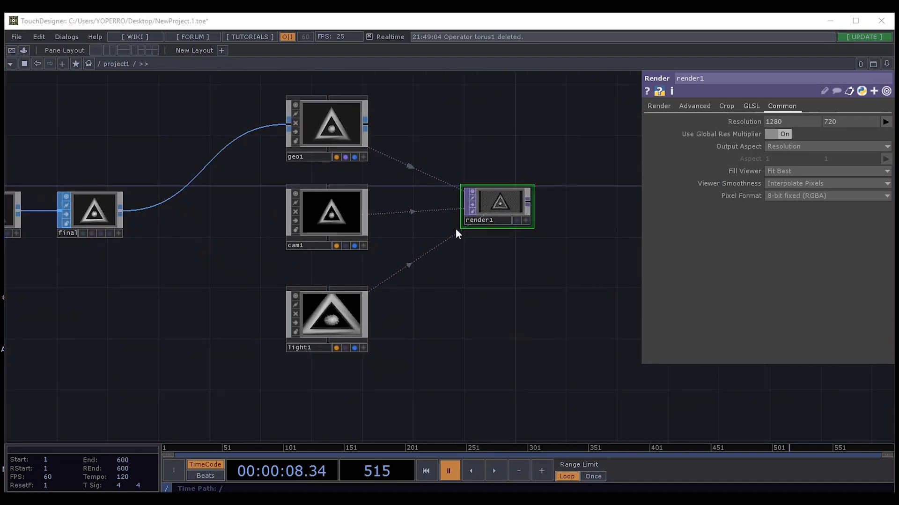
pyautogui.press('Tab')
pyautogui.click(275, 113)
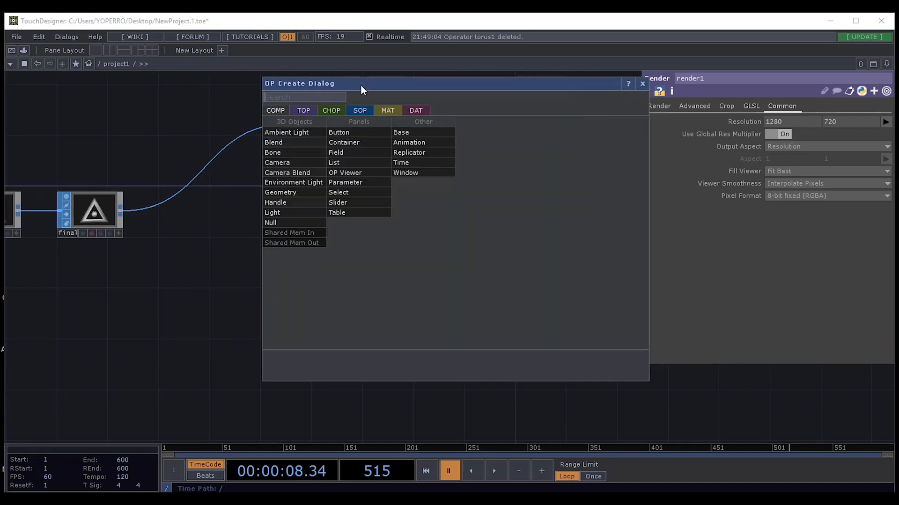
pyautogui.moveTo(360, 84); pyautogui.dragTo(618, 106)
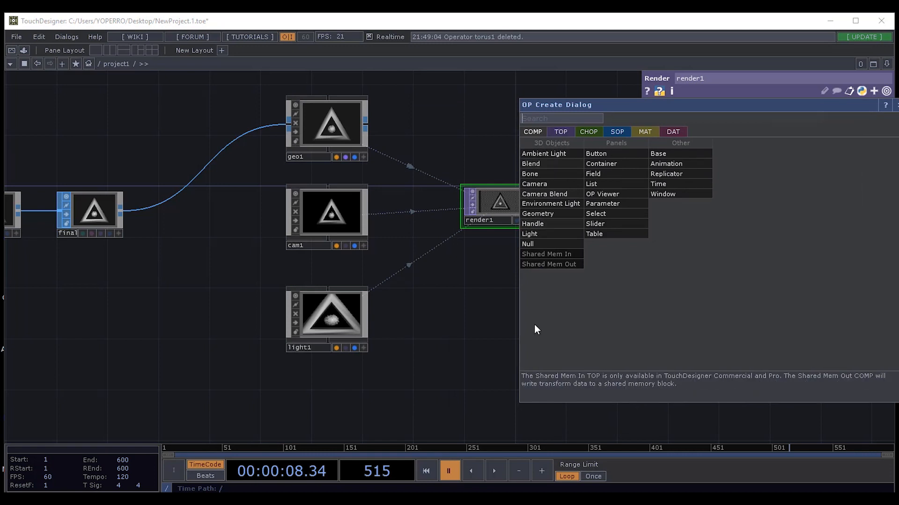
pyautogui.click(483, 312)
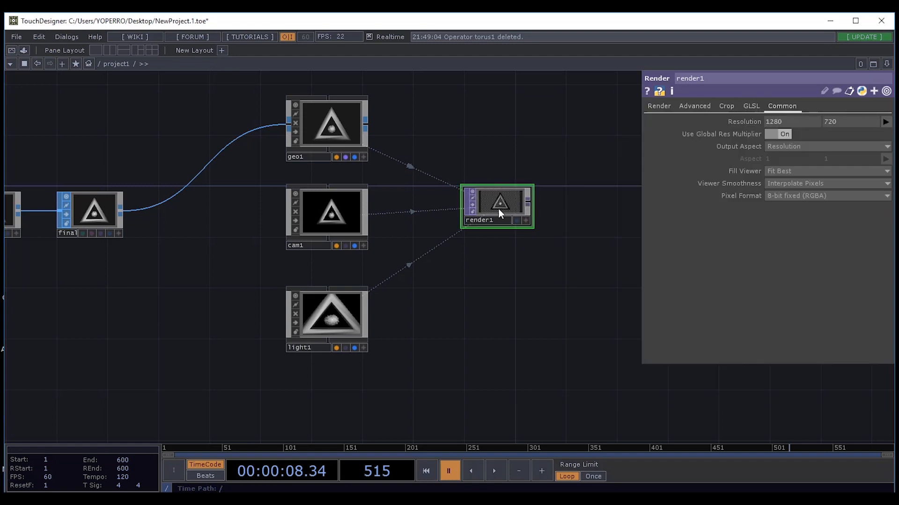
# Review the TOP operator family in the OP Create Dialog beside render1, and close the dialog.
pyautogui.scroll(5, 498, 208)
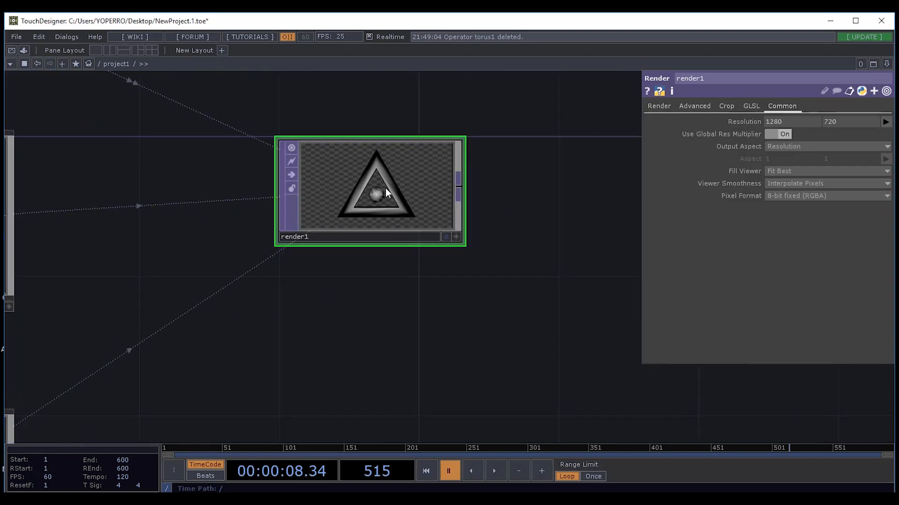
pyautogui.press('Tab')
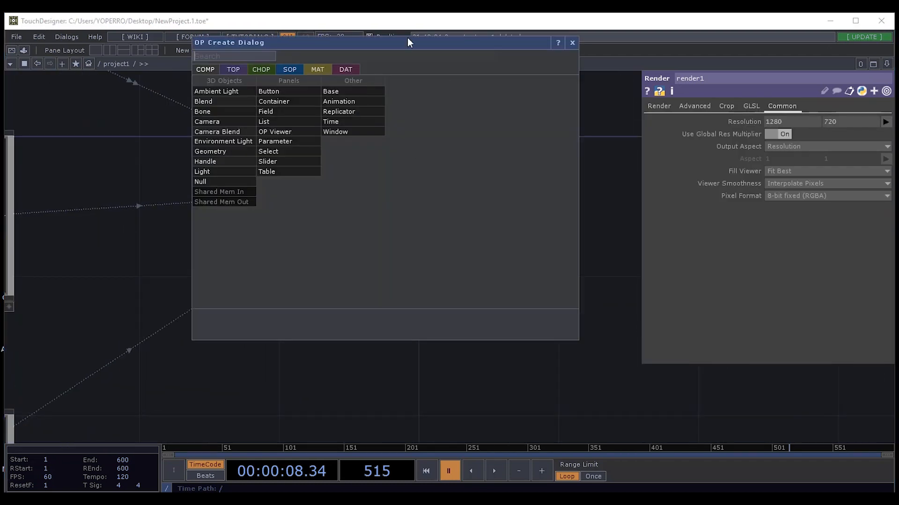
pyautogui.click(236, 70)
pyautogui.moveTo(331, 41); pyautogui.dragTo(667, 77)
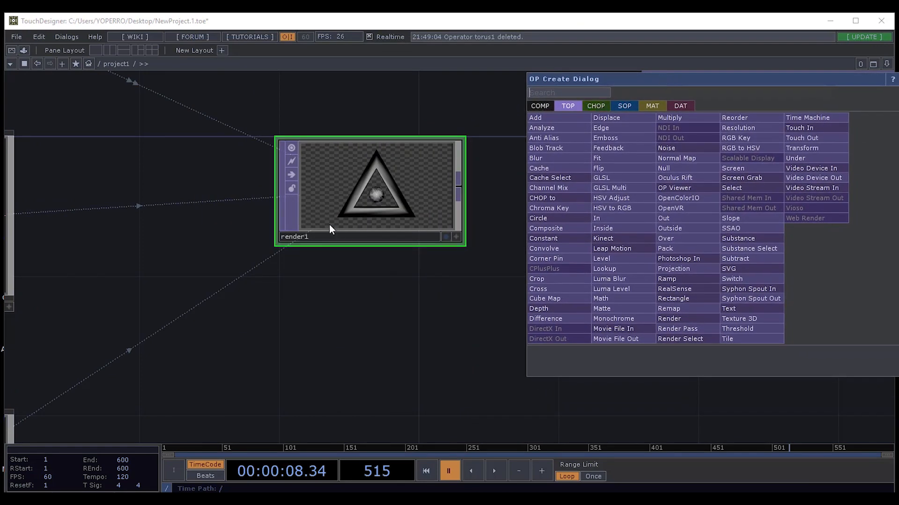
pyautogui.click(422, 294)
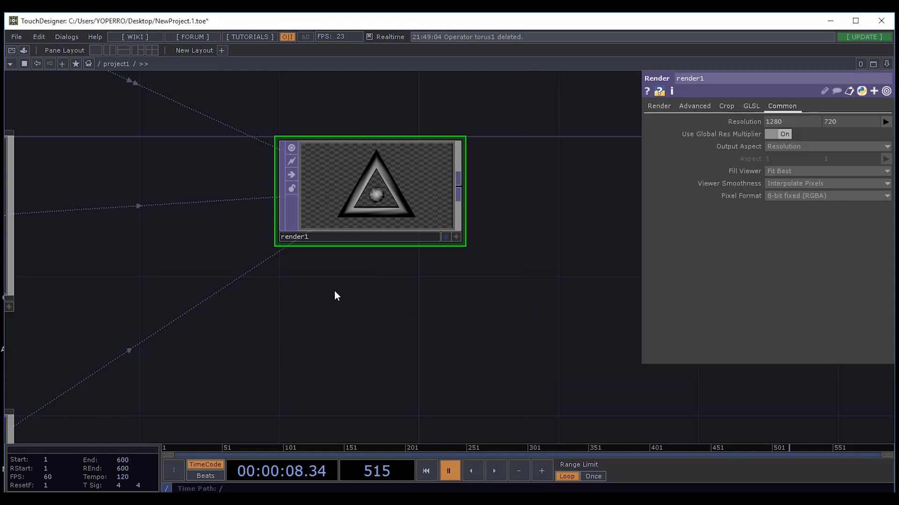
pyautogui.press('h')
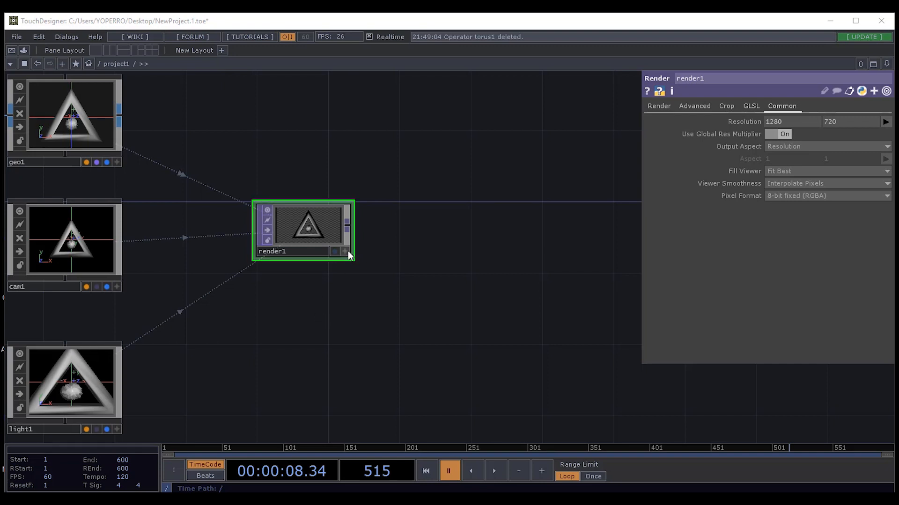
pyautogui.scroll(2, 349, 253)
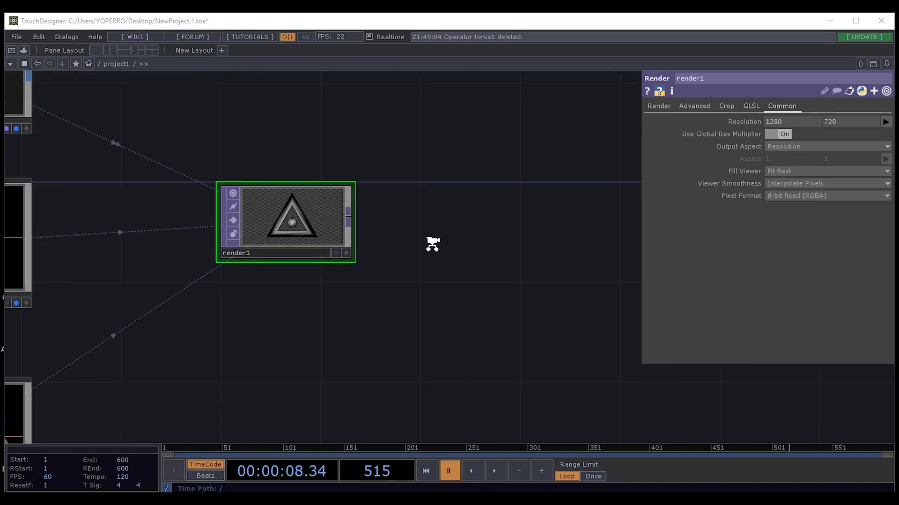
pyautogui.scroll(3, 432, 243)
pyautogui.moveTo(477, 228); pyautogui.dragTo(450, 243)
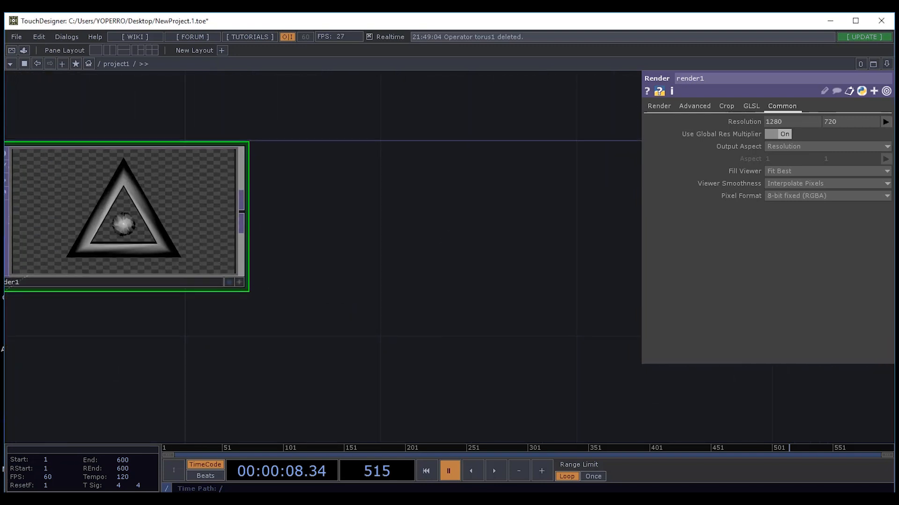
pyautogui.scroll(-3, 427, 299)
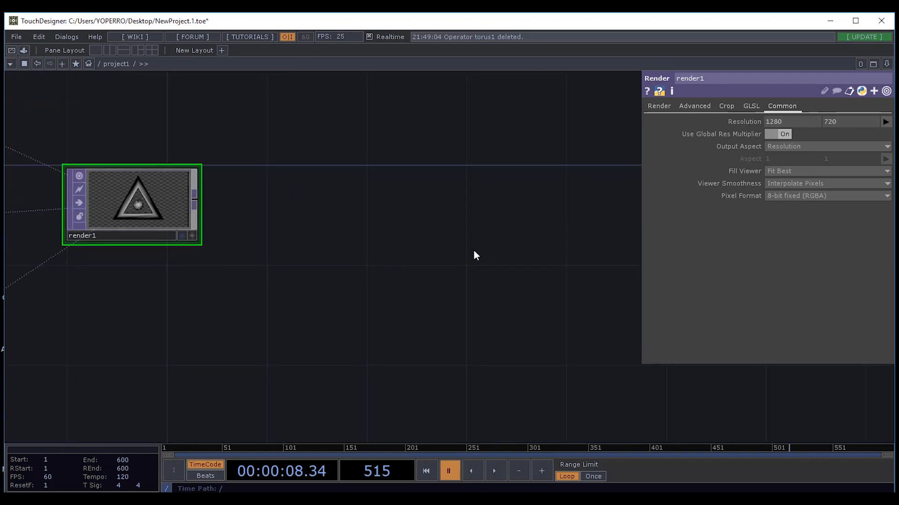
# Add a Feedback TOP below and to the right of render1, and wire render1's output into it.
pyautogui.press('Tab')
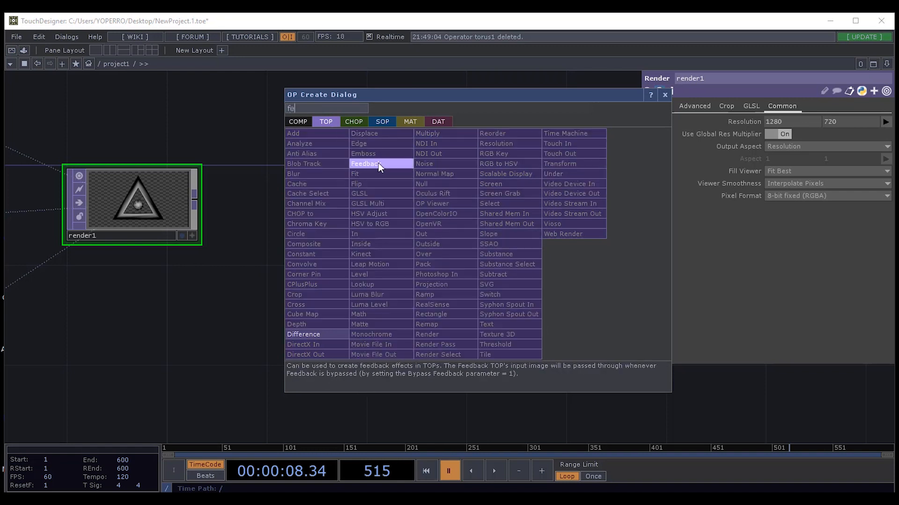
pyautogui.click(378, 163)
pyautogui.click(406, 263)
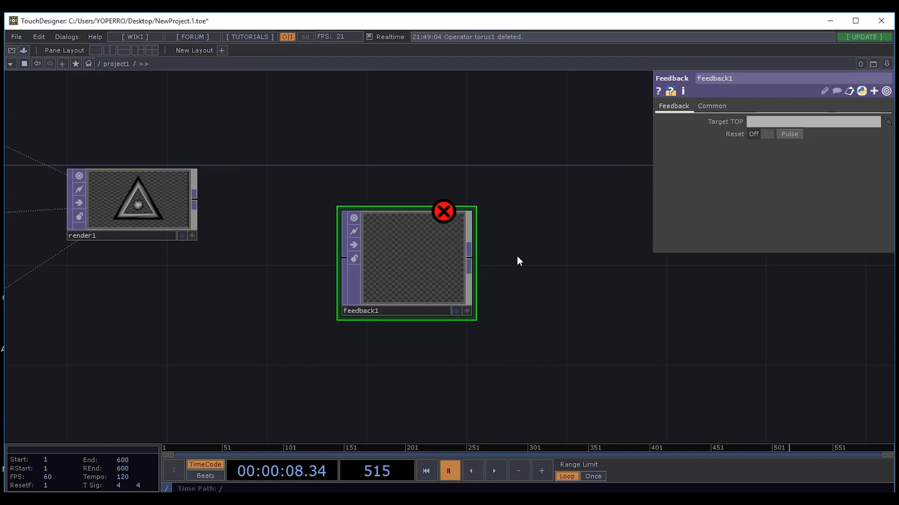
pyautogui.moveTo(517, 258); pyautogui.dragTo(470, 255)
pyautogui.moveTo(361, 254); pyautogui.dragTo(351, 305)
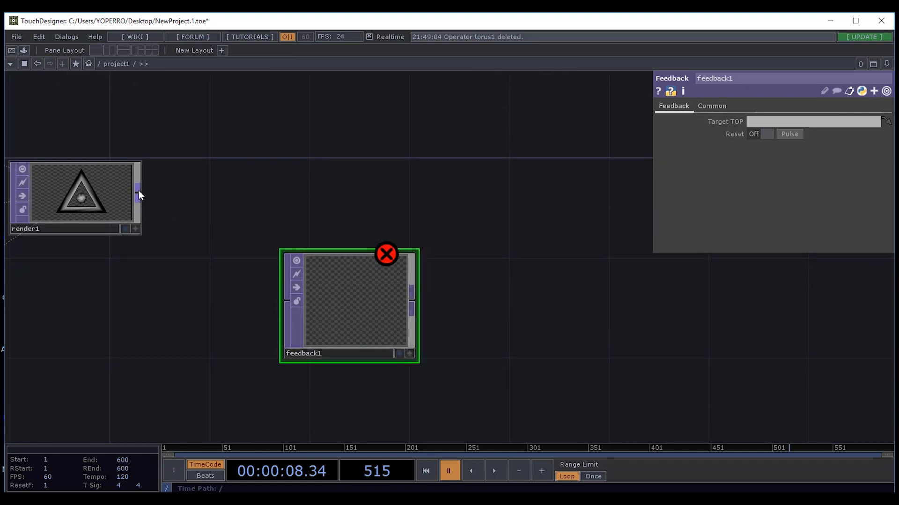
pyautogui.moveTo(138, 192); pyautogui.dragTo(283, 311)
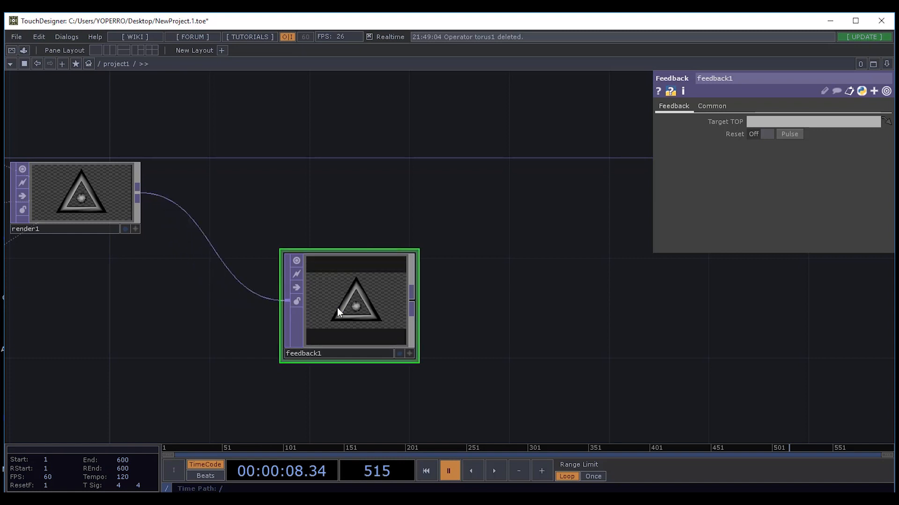
pyautogui.moveTo(260, 143); pyautogui.dragTo(372, 172)
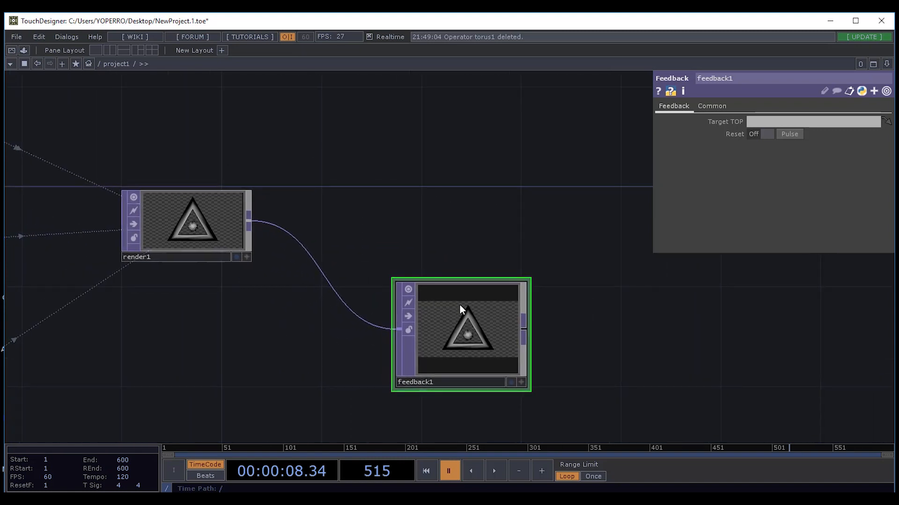
pyautogui.moveTo(575, 321); pyautogui.dragTo(501, 299)
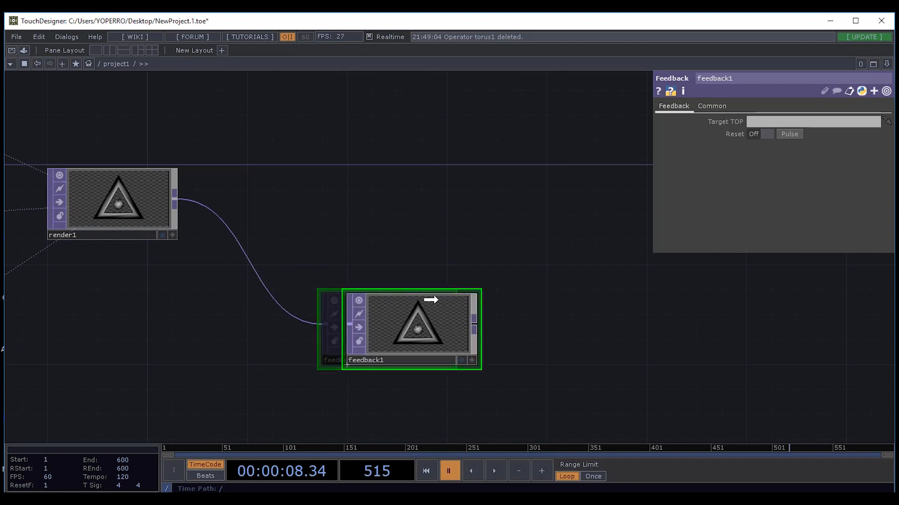
pyautogui.moveTo(407, 210); pyautogui.dragTo(502, 222)
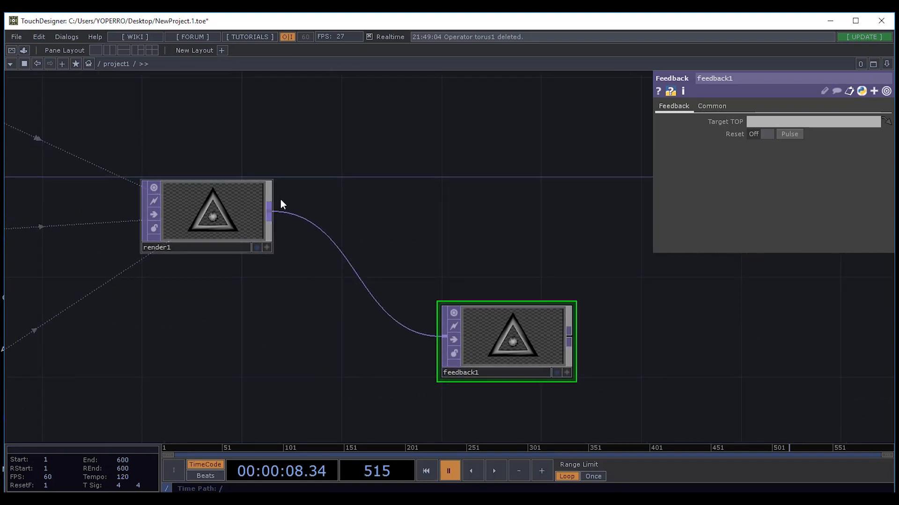
pyautogui.moveTo(502, 231); pyautogui.dragTo(429, 221)
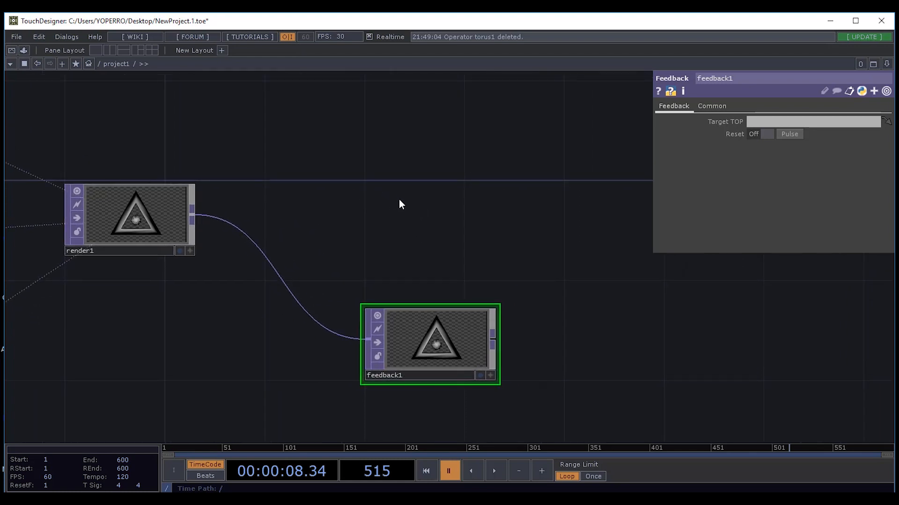
# Search the SOP operator family and place a Switch SOP in the empty area above feedback1.
pyautogui.press('Tab')
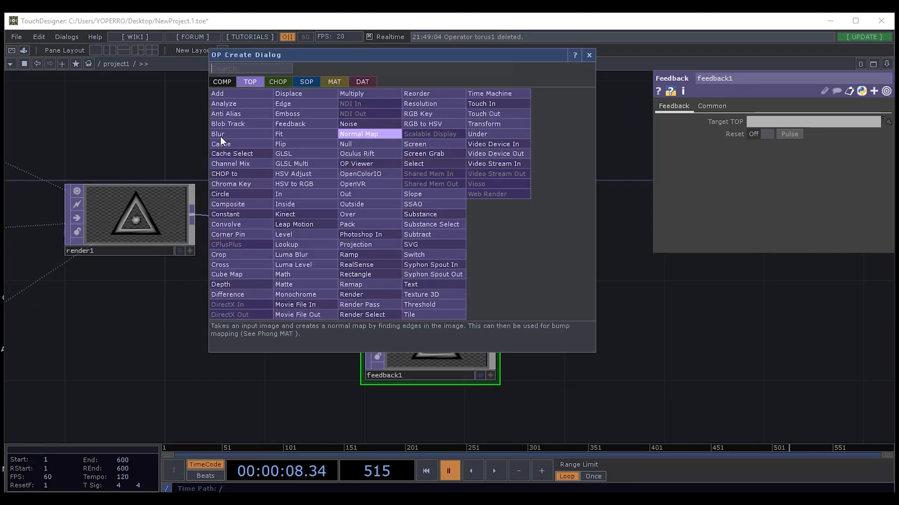
pyautogui.click(306, 81)
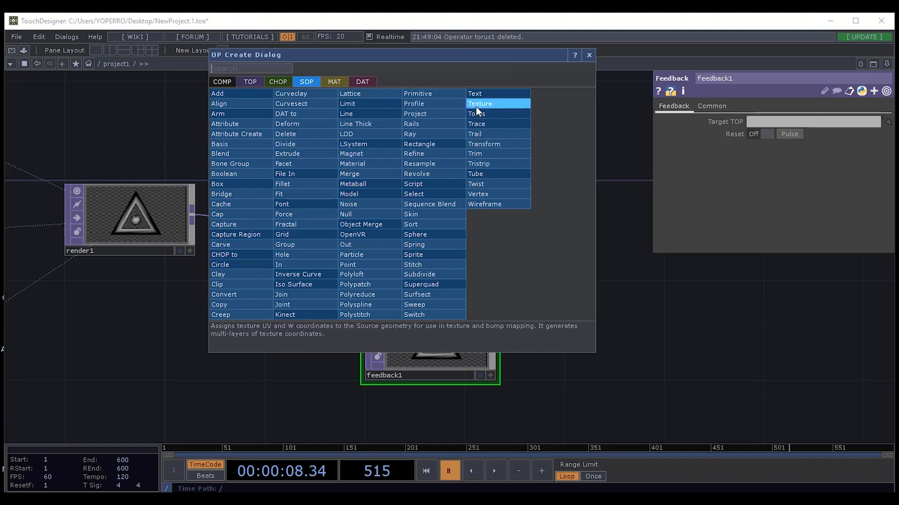
pyautogui.write('c')
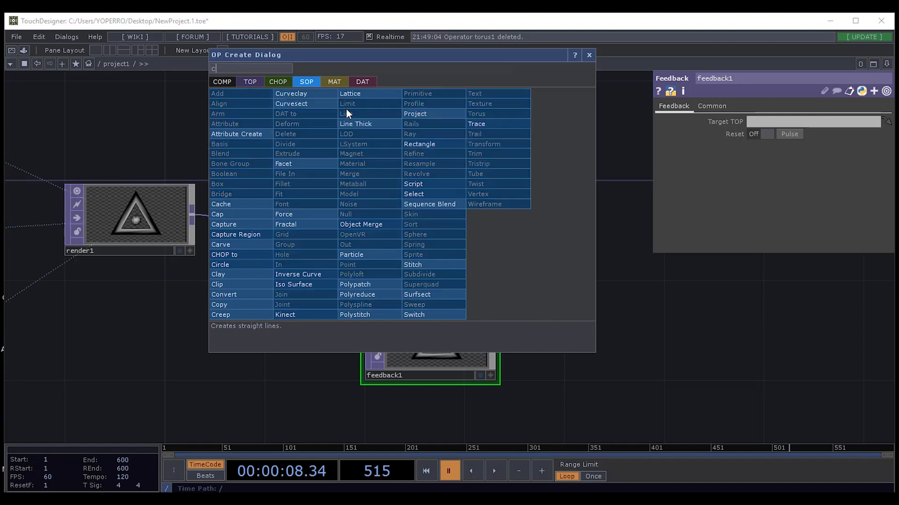
pyautogui.write('r')
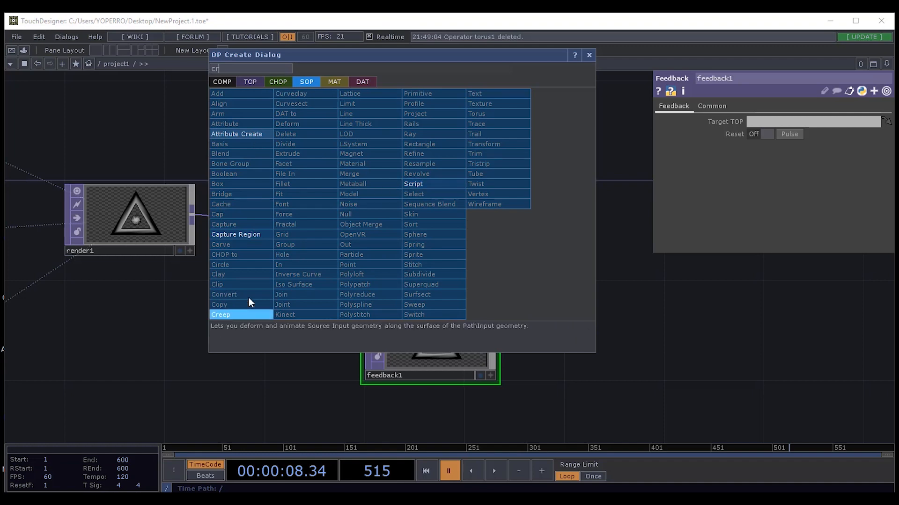
pyautogui.press('BackSpace')
pyautogui.press('BackSpace')
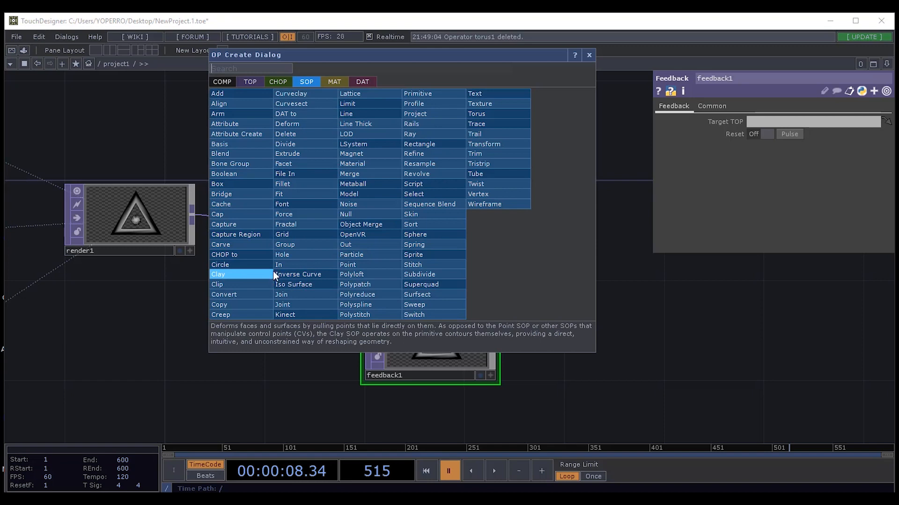
pyautogui.write('sw')
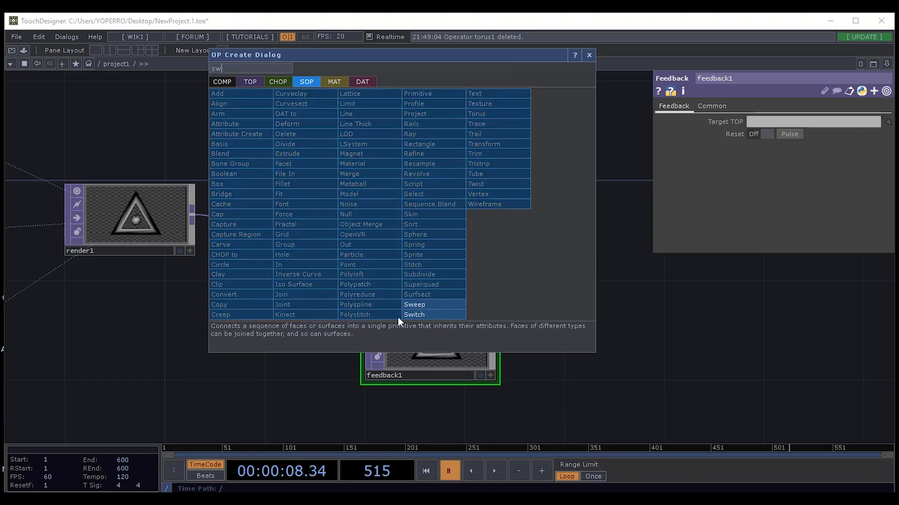
pyautogui.click(440, 315)
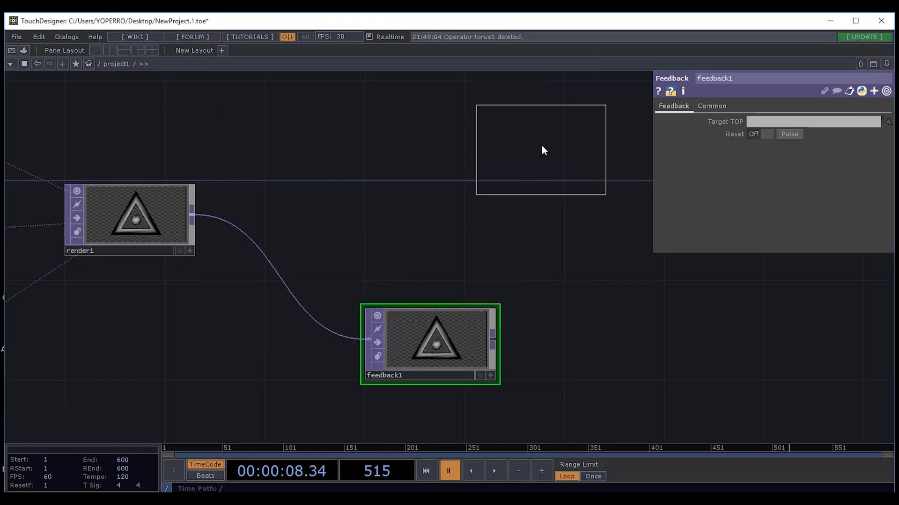
pyautogui.click(529, 136)
pyautogui.moveTo(551, 247); pyautogui.dragTo(481, 351)
pyautogui.moveTo(459, 246); pyautogui.dragTo(448, 161)
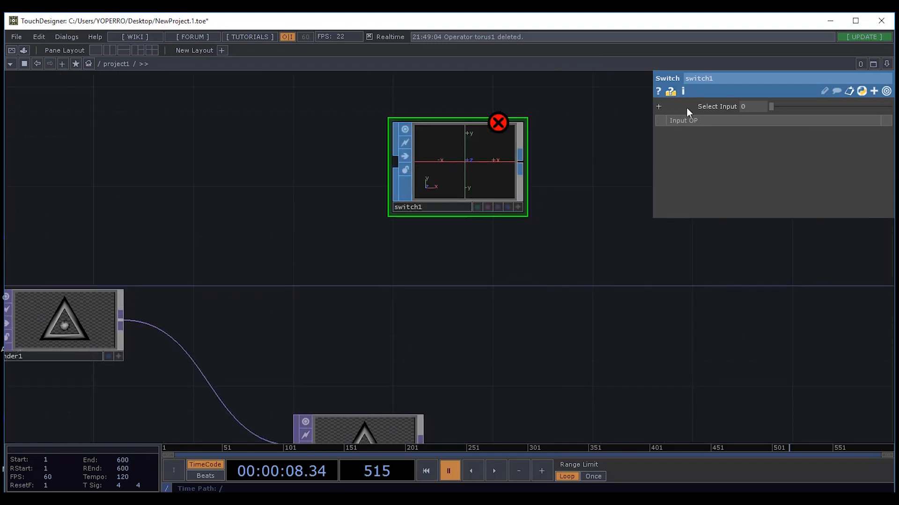
# Place a Switch TOP in the network to the right of the Switch SOP and feedback1.
pyautogui.press('Tab')
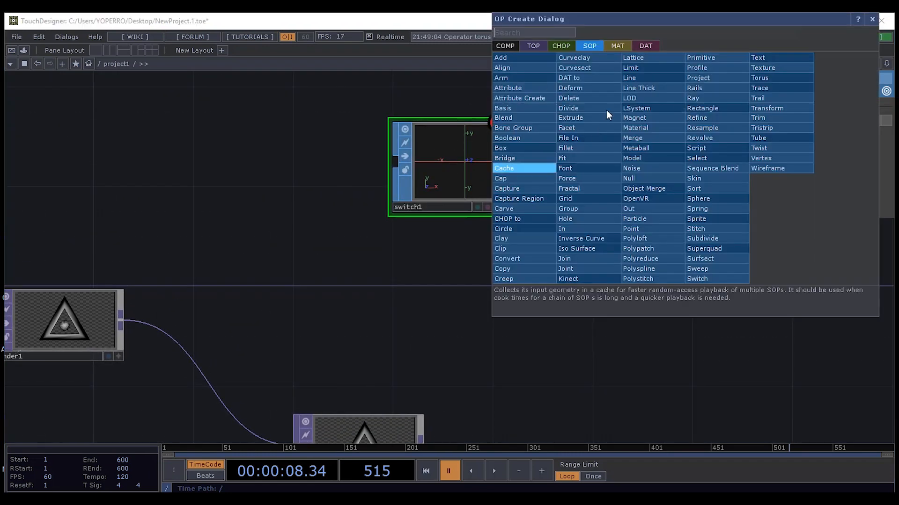
pyautogui.click(536, 46)
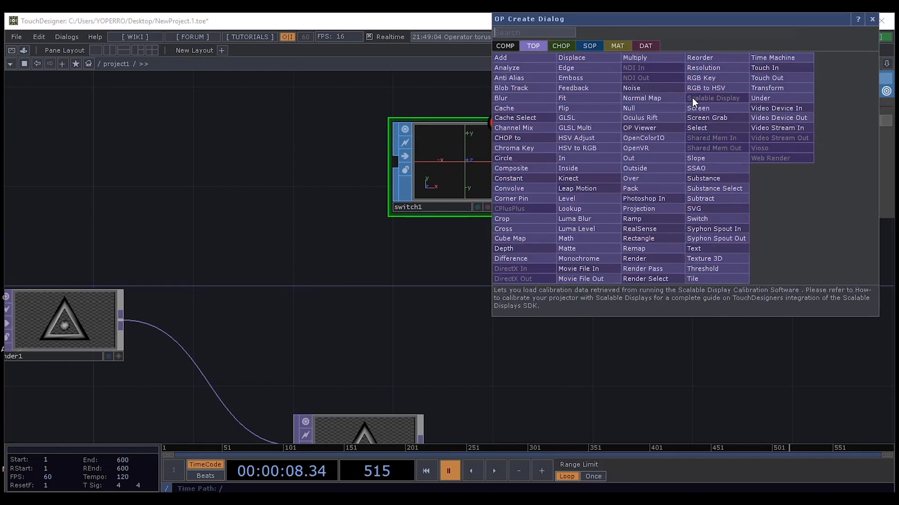
pyautogui.write('s')
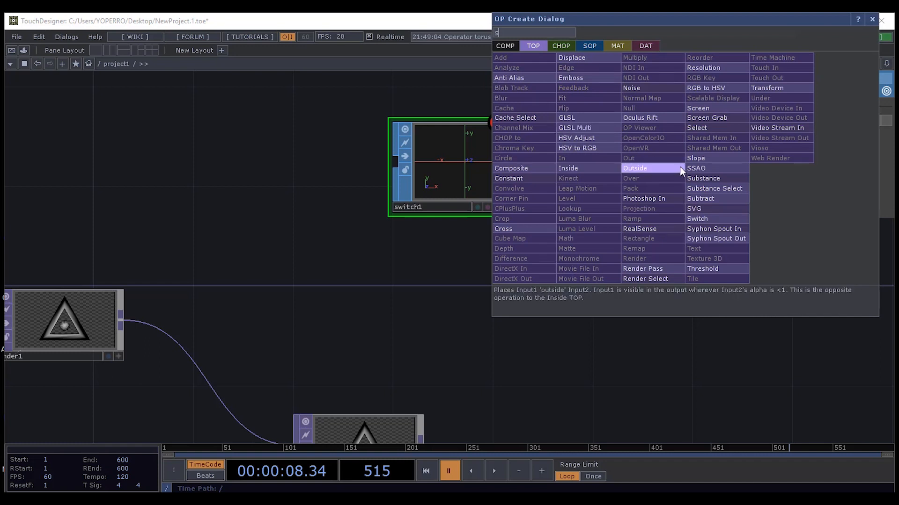
pyautogui.write('w')
pyautogui.click(700, 218)
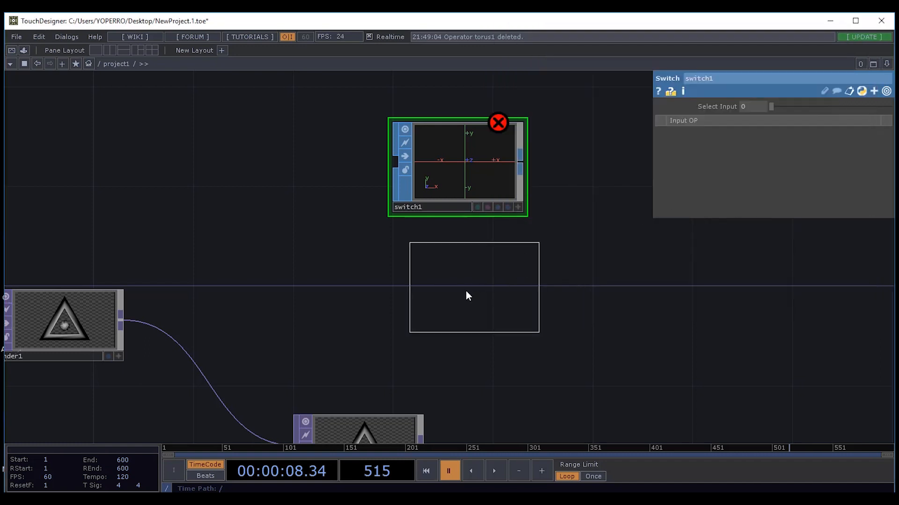
pyautogui.click(454, 315)
pyautogui.moveTo(514, 297); pyautogui.dragTo(451, 249)
pyautogui.moveTo(339, 264); pyautogui.dragTo(481, 262)
pyautogui.moveTo(406, 148); pyautogui.dragTo(355, 173)
pyautogui.moveTo(398, 257); pyautogui.dragTo(476, 234)
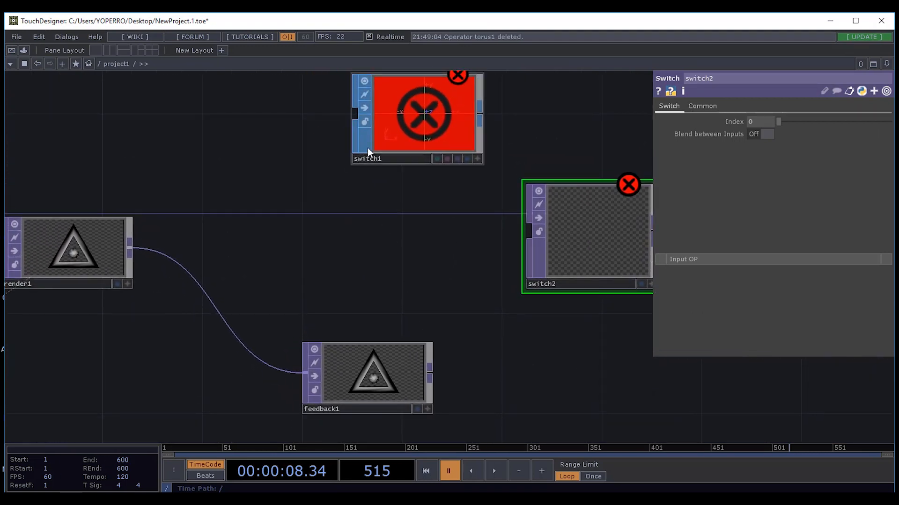
# Move the Switch SOP closer to feedback1 and try to wire feedback1's output into it.
pyautogui.moveTo(368, 148); pyautogui.dragTo(382, 239)
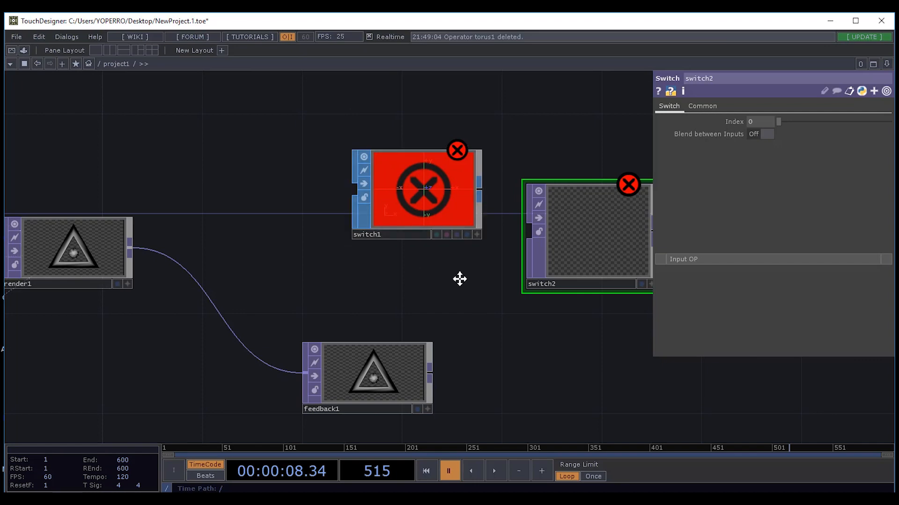
pyautogui.moveTo(459, 279); pyautogui.dragTo(436, 264)
pyautogui.moveTo(411, 356); pyautogui.dragTo(326, 189)
pyautogui.moveTo(414, 358); pyautogui.dragTo(317, 186)
pyautogui.moveTo(392, 175); pyautogui.dragTo(367, 149)
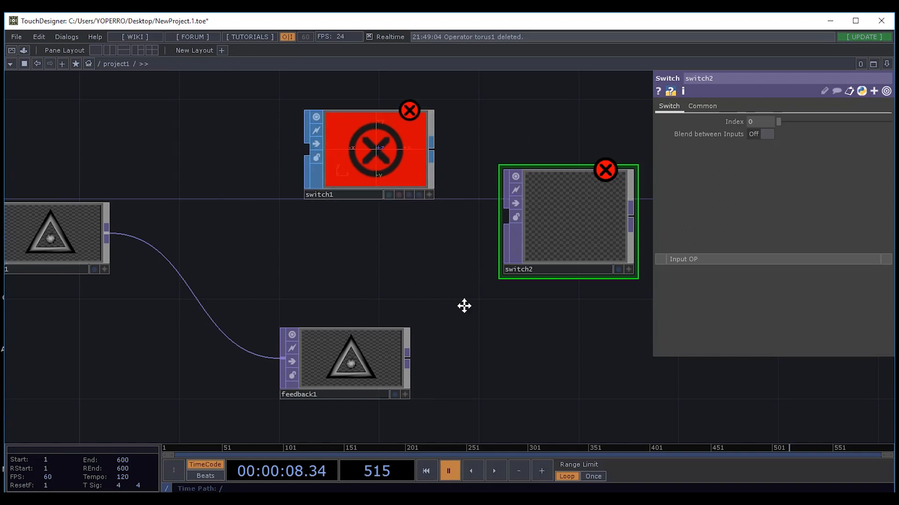
pyautogui.moveTo(463, 306); pyautogui.dragTo(389, 312)
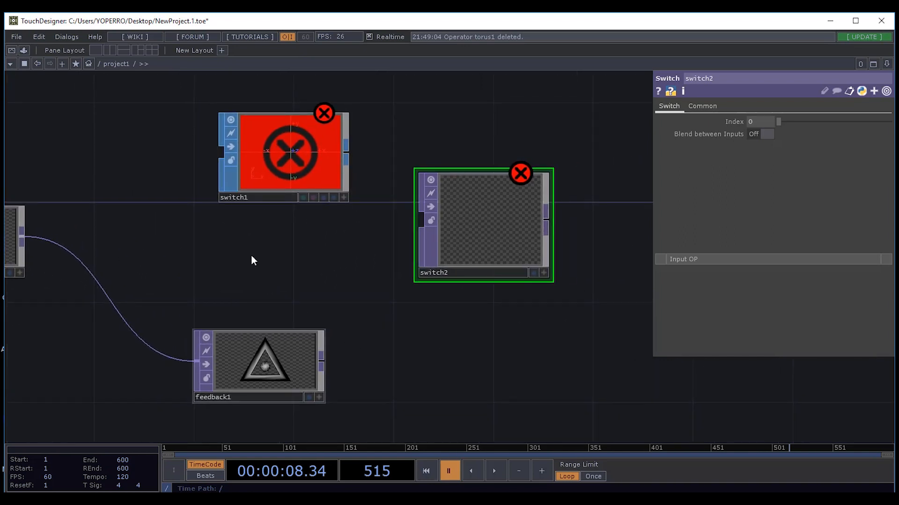
pyautogui.moveTo(307, 269); pyautogui.dragTo(369, 249)
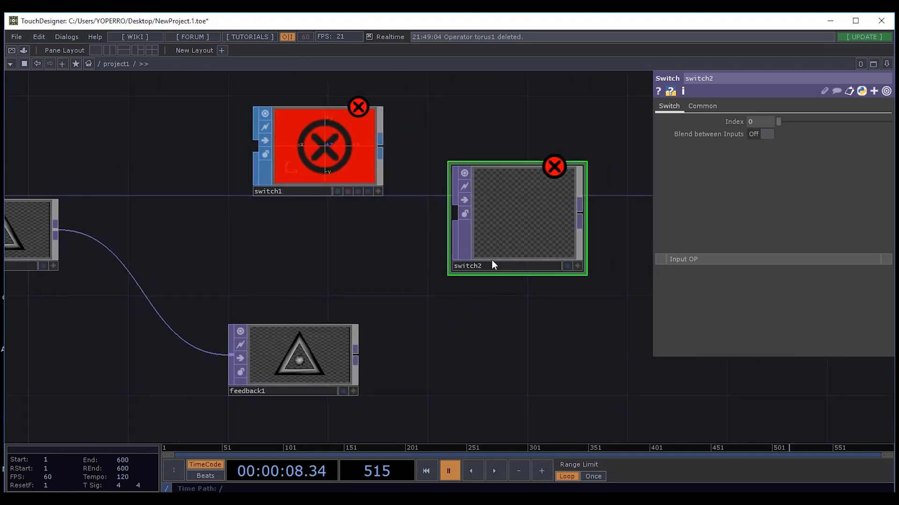
# Move the Switch TOP lower beside feedback1 and wire feedback1's output into its input.
pyautogui.moveTo(492, 263); pyautogui.dragTo(492, 313)
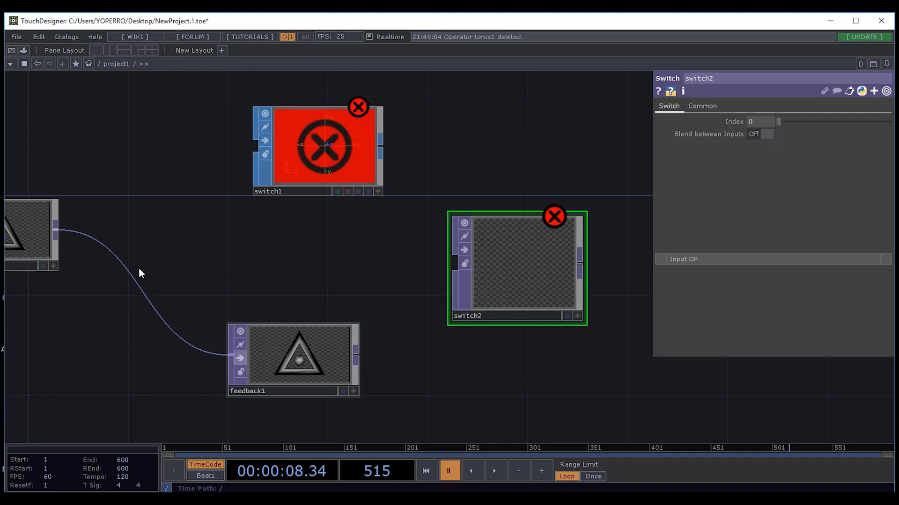
pyautogui.moveTo(255, 232); pyautogui.dragTo(379, 300)
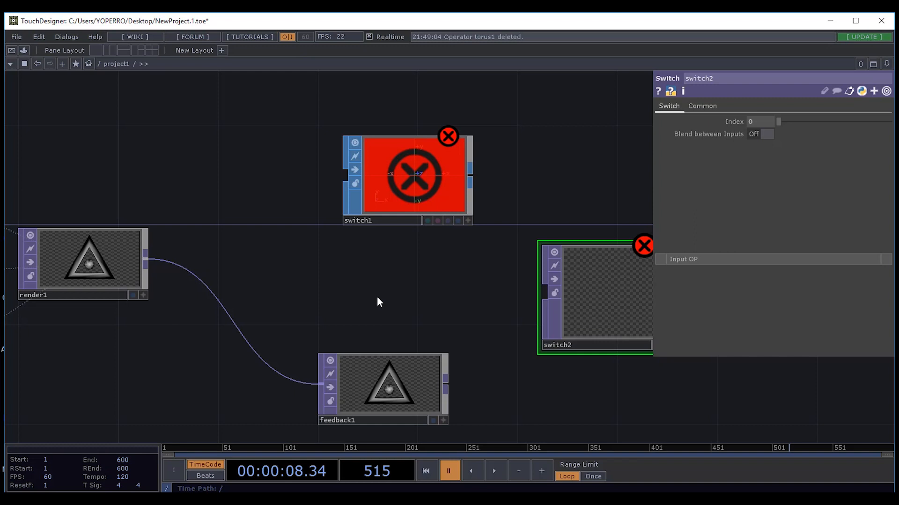
pyautogui.moveTo(357, 265); pyautogui.dragTo(280, 233)
pyautogui.moveTo(504, 260); pyautogui.dragTo(471, 293)
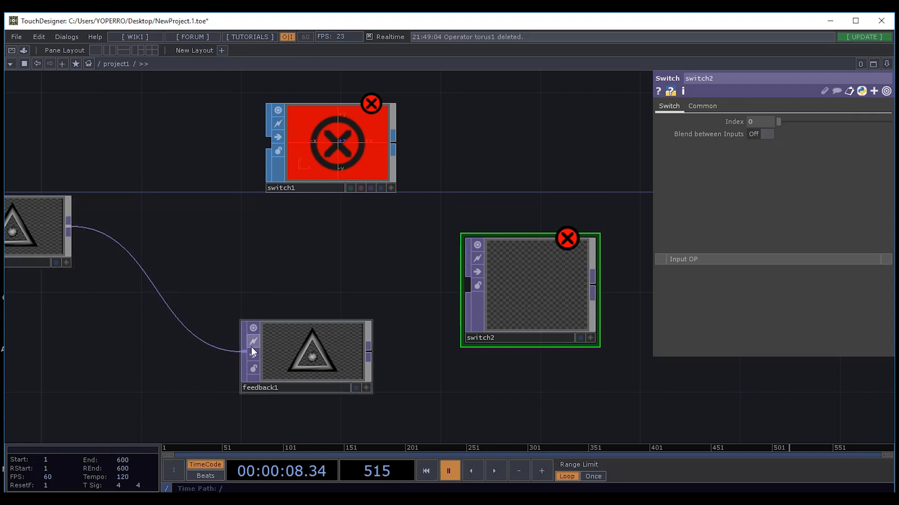
pyautogui.moveTo(369, 354); pyautogui.dragTo(469, 284)
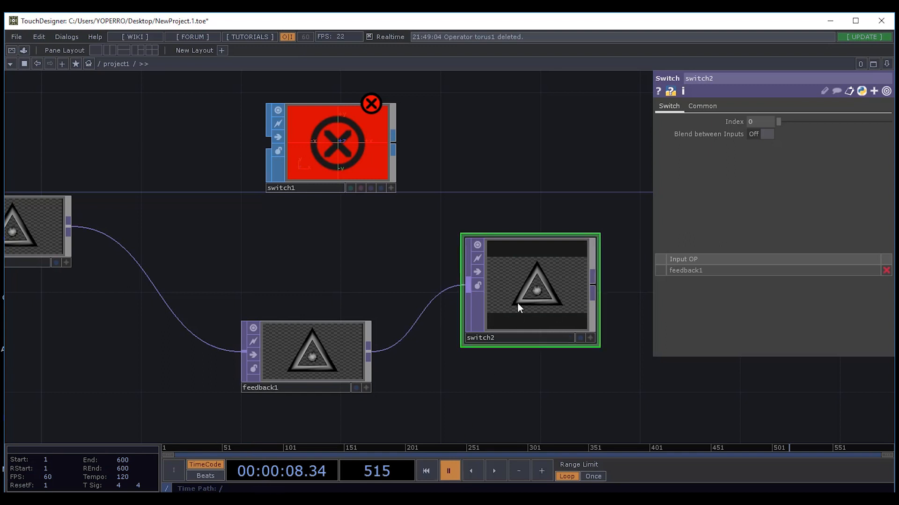
# Delete both the Switch TOP and the Switch SOP from the network.
pyautogui.press('Delete')
pyautogui.click(360, 188)
pyautogui.press('Delete')
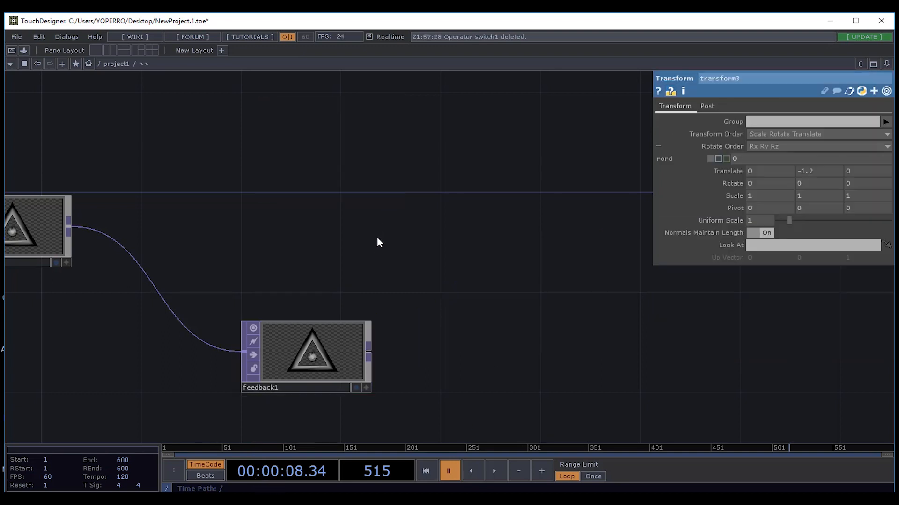
# Append a Transform TOP to feedback1's output, placed directly to its right.
pyautogui.moveTo(307, 358)
pyautogui.mouseDown()
pyautogui.moveTo(285, 343)
pyautogui.moveTo(305, 359)
pyautogui.mouseUp()
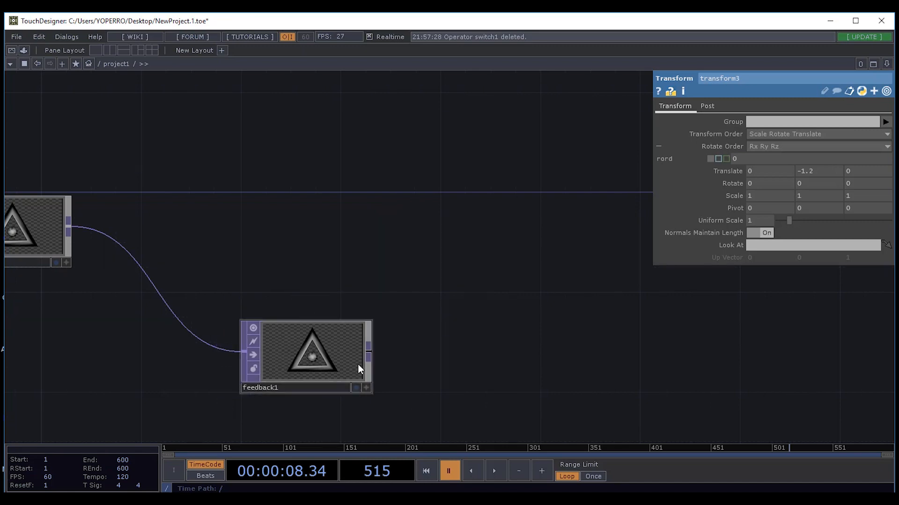
pyautogui.moveTo(443, 294); pyautogui.dragTo(458, 284)
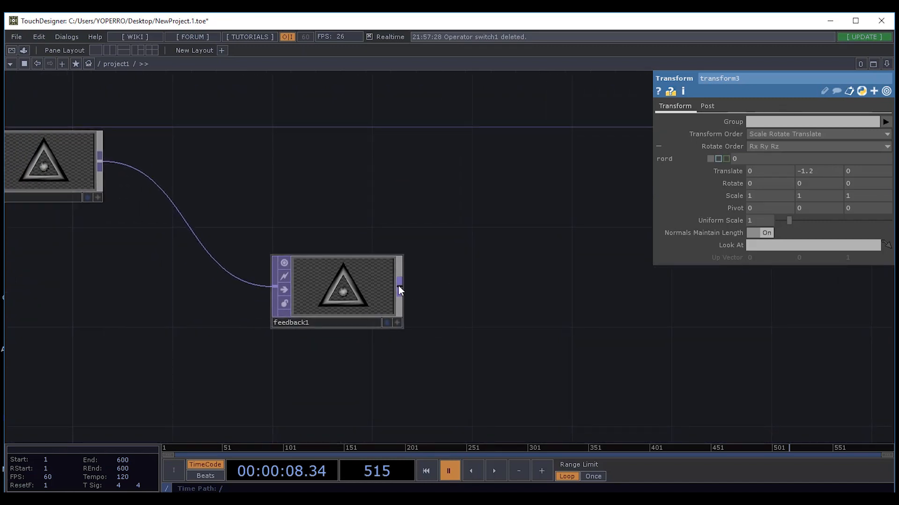
pyautogui.rightClick(399, 289)
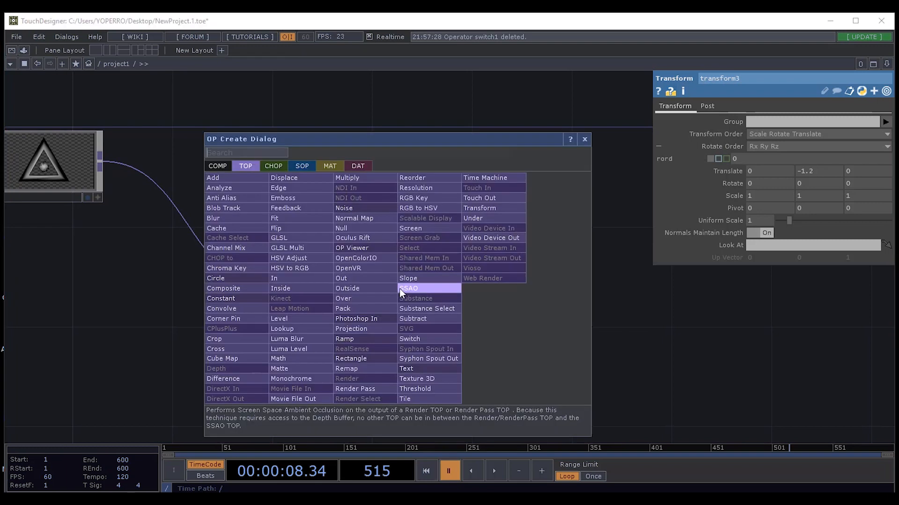
pyautogui.click(498, 207)
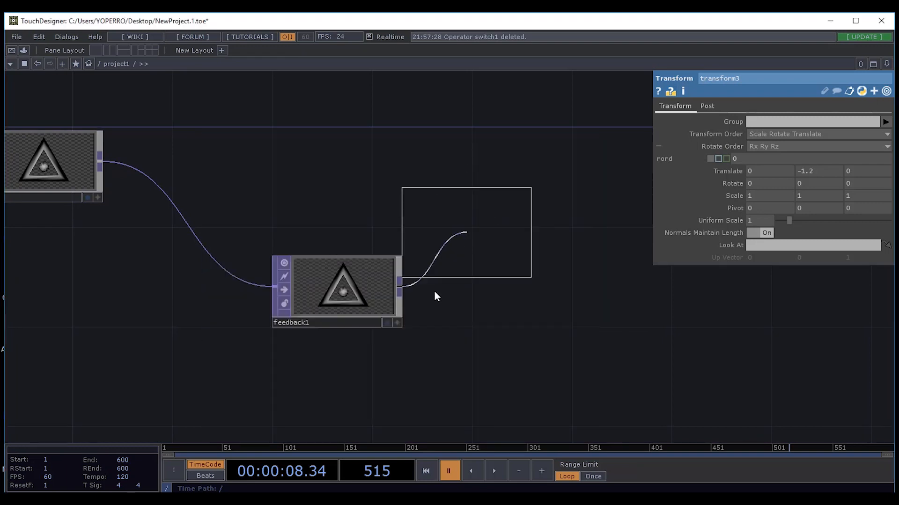
pyautogui.click(506, 296)
pyautogui.moveTo(592, 287); pyautogui.dragTo(490, 279)
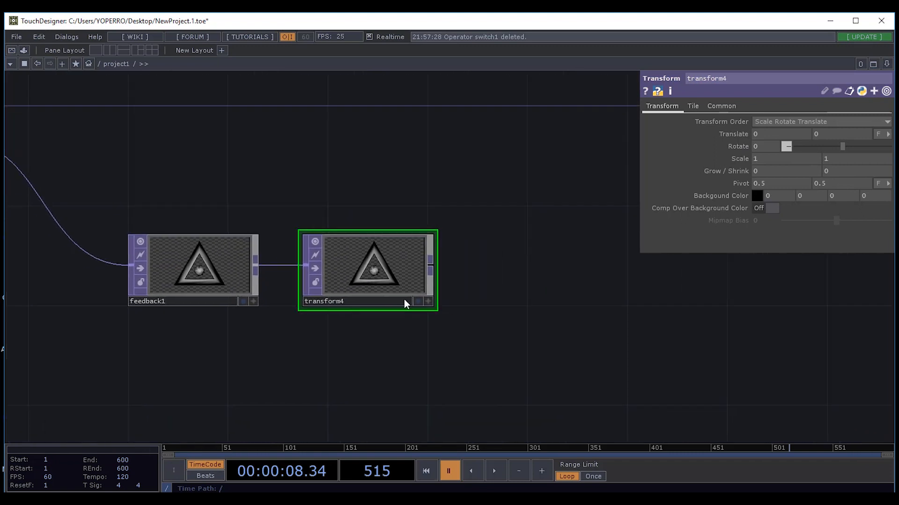
# Append a Level TOP to transform4's output, placed directly after it in the feedback chain.
pyautogui.rightClick(431, 265)
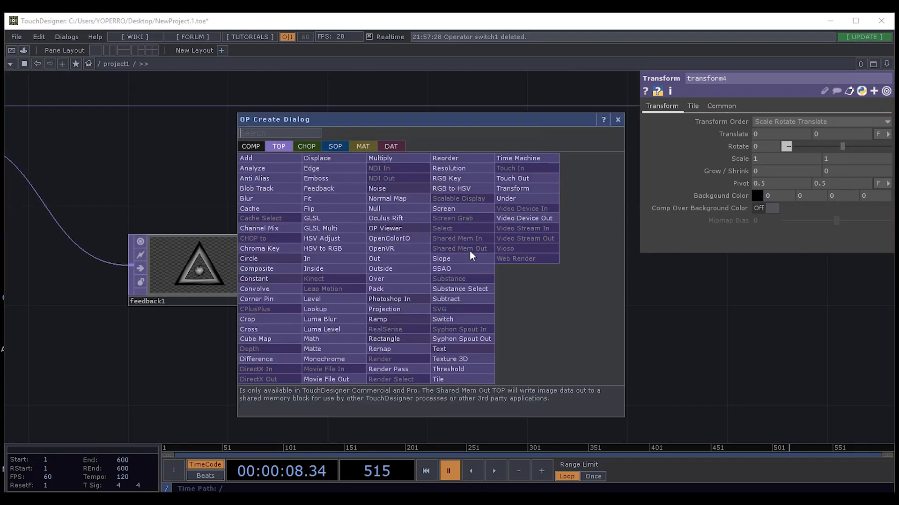
pyautogui.write('levew')
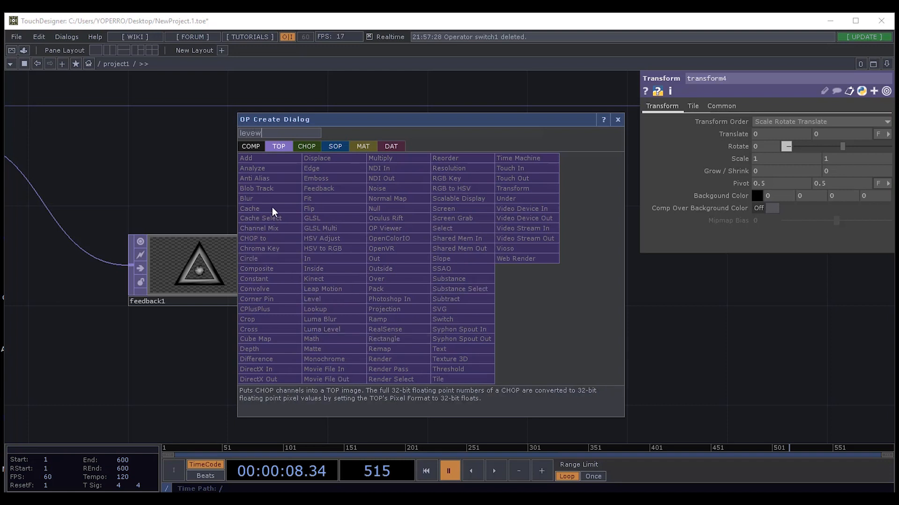
pyautogui.press('BackSpace')
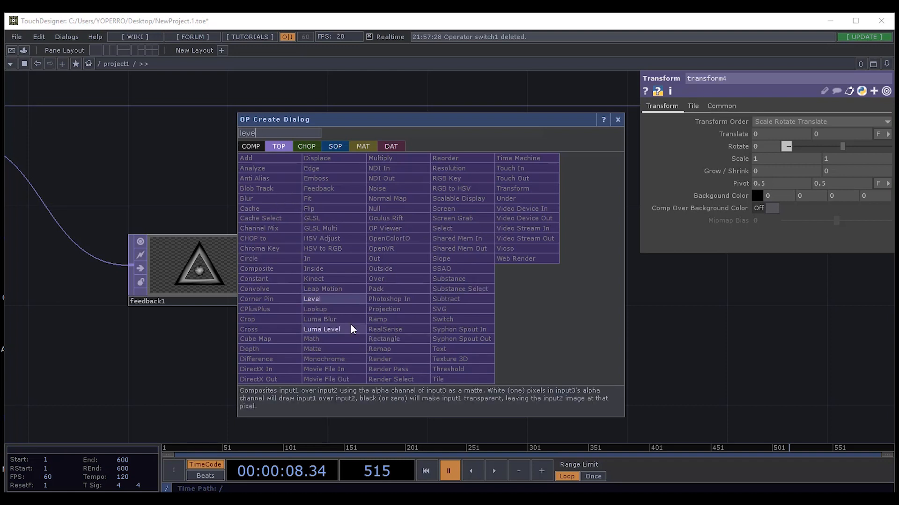
pyautogui.click(323, 299)
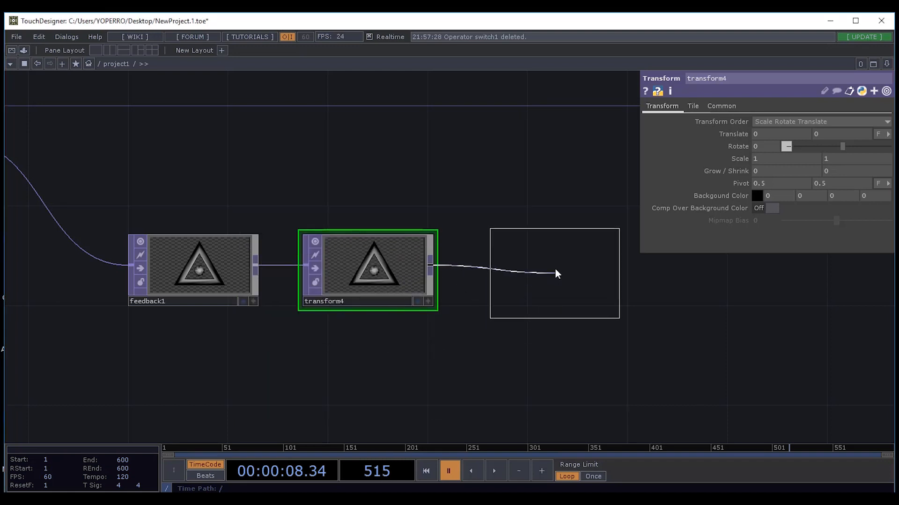
pyautogui.click(556, 273)
# Add an Over TOP above and beyond level1, close to the network's horizontal axis line.
pyautogui.moveTo(536, 196); pyautogui.dragTo(285, 275)
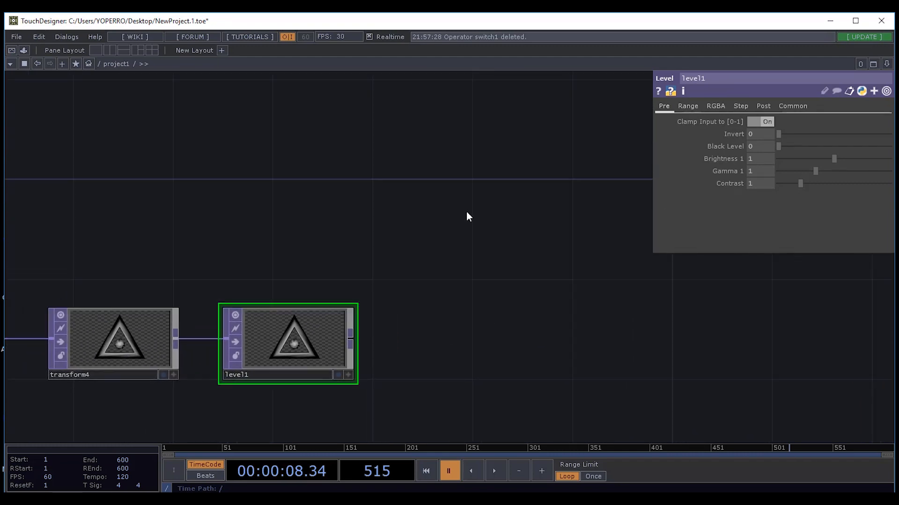
pyautogui.press('Tab')
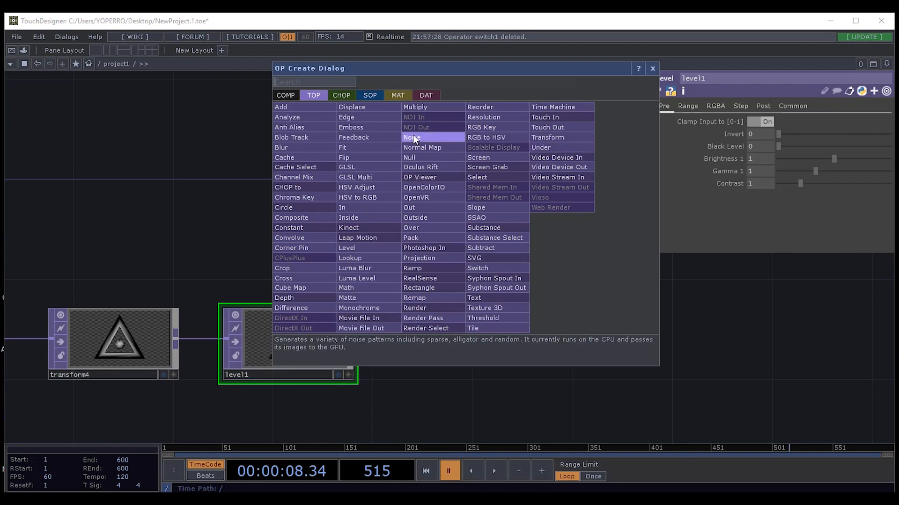
pyautogui.write('over')
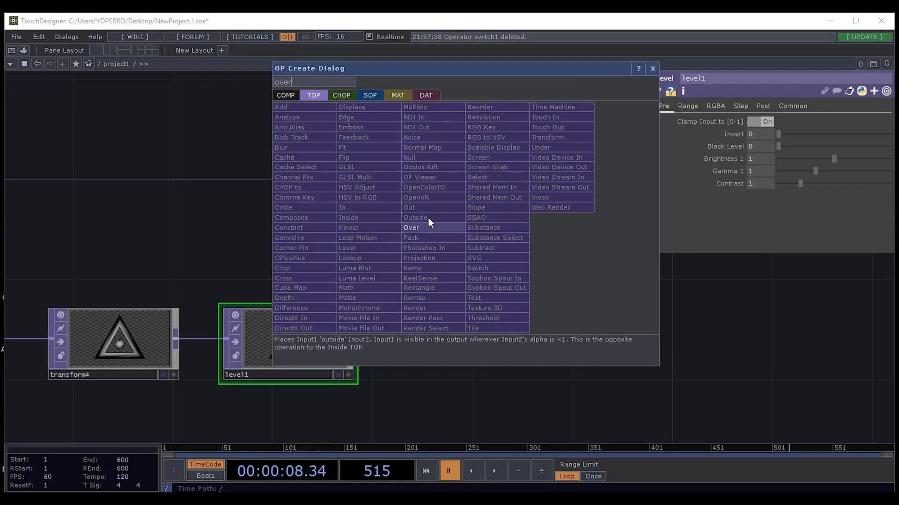
pyautogui.click(418, 227)
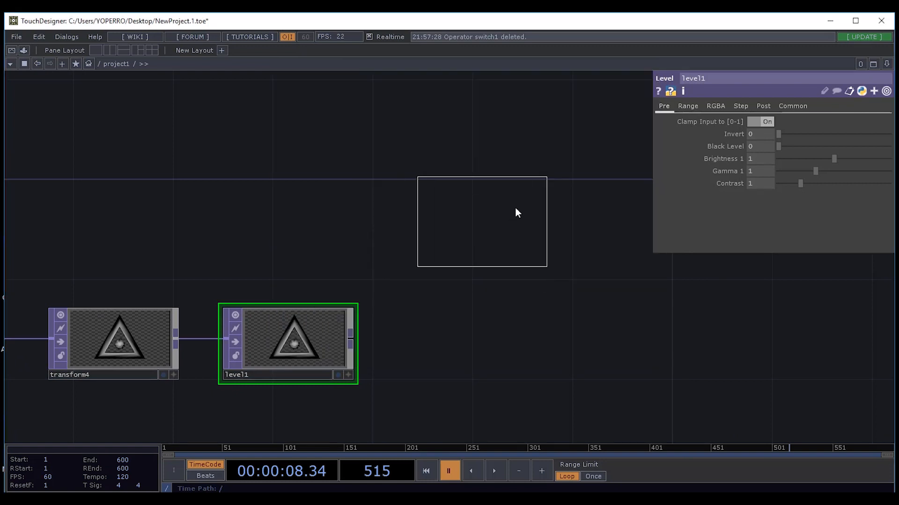
pyautogui.click(549, 190)
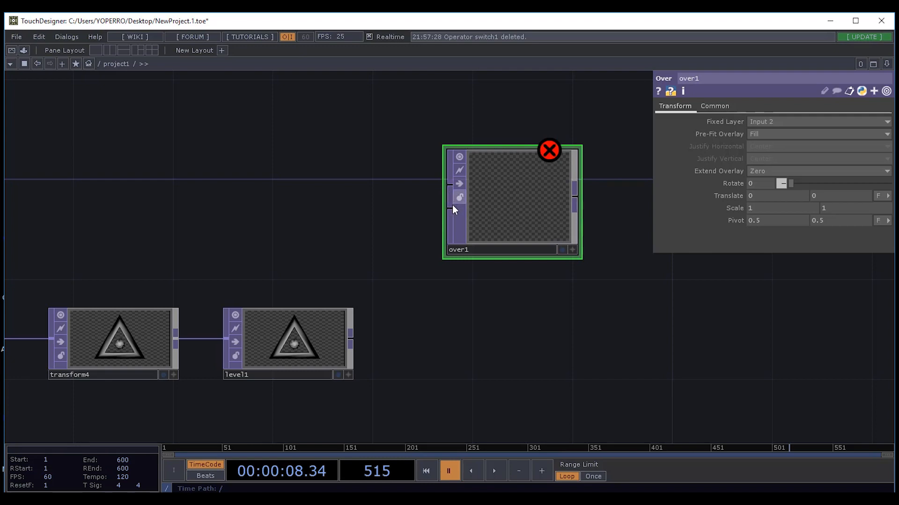
# Wire level1's output into over1's second input and render1's output into its first input.
pyautogui.click(351, 341)
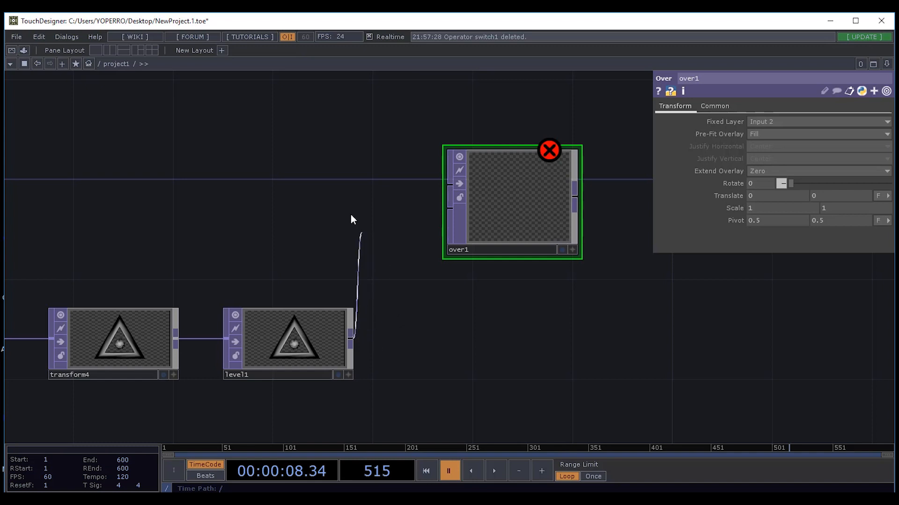
pyautogui.click(443, 214)
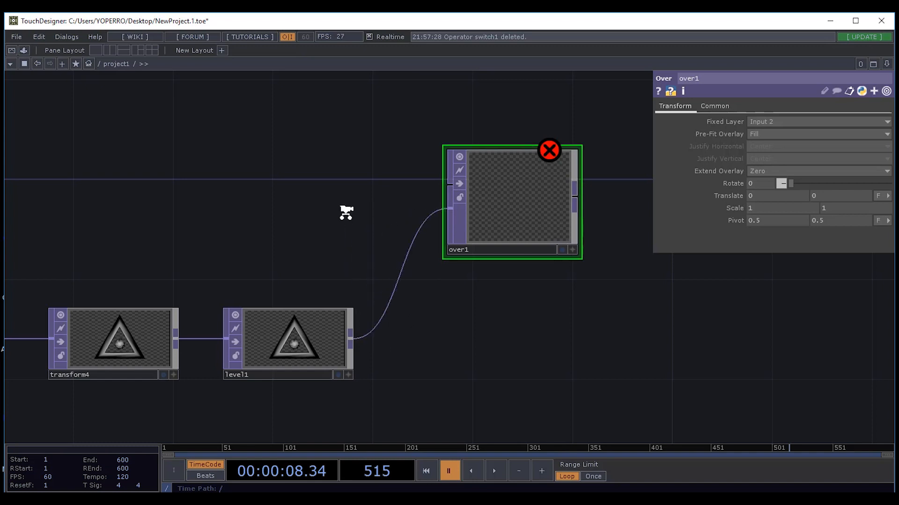
pyautogui.scroll(-2, 345, 211)
pyautogui.moveTo(162, 200); pyautogui.dragTo(363, 228)
pyautogui.moveTo(206, 222); pyautogui.dragTo(358, 223)
pyautogui.moveTo(228, 224); pyautogui.dragTo(145, 244)
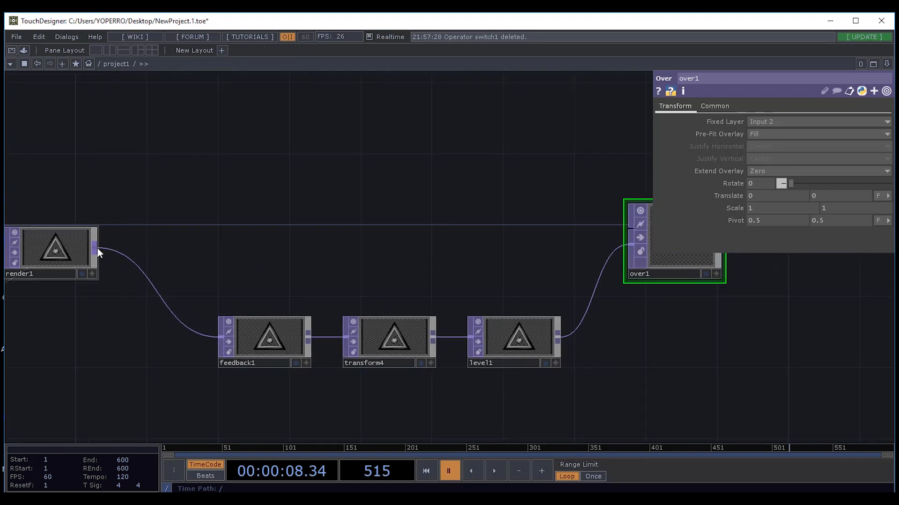
pyautogui.click(625, 226)
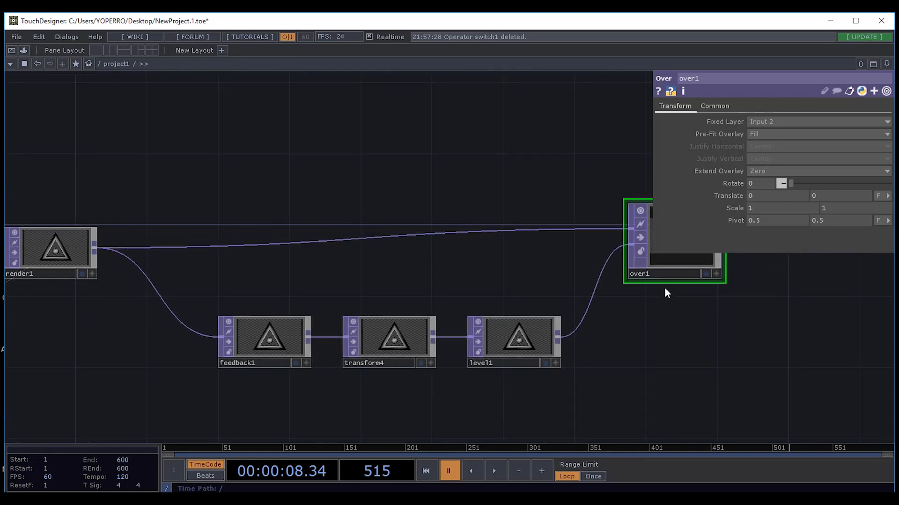
# Set feedback1's Target TOP to over1 to close the feedback loop.
pyautogui.moveTo(664, 287); pyautogui.dragTo(545, 327)
pyautogui.scroll(3, 534, 246)
pyautogui.scroll(-4, 529, 248)
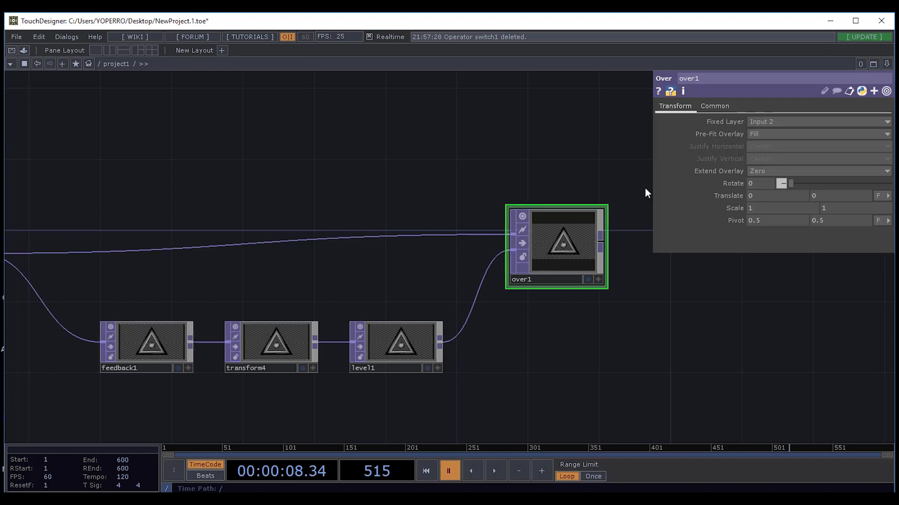
pyautogui.click(150, 351)
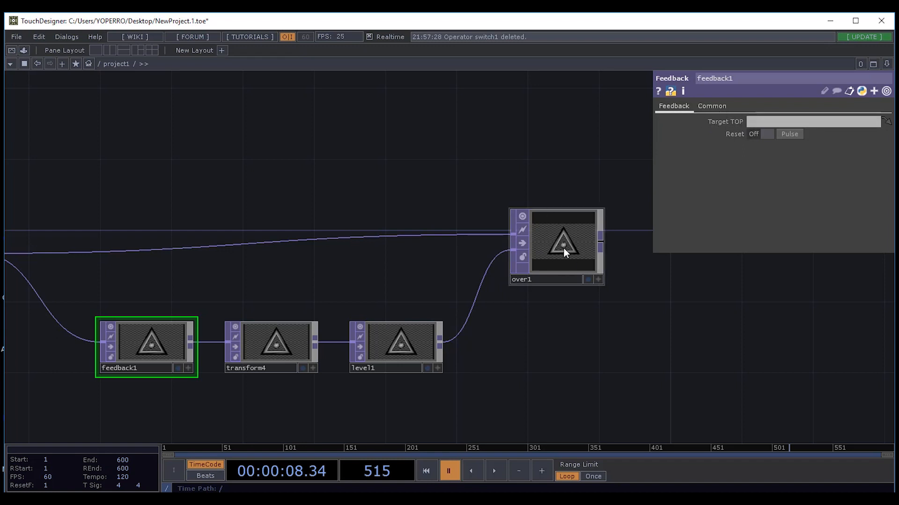
pyautogui.moveTo(555, 241); pyautogui.dragTo(137, 339)
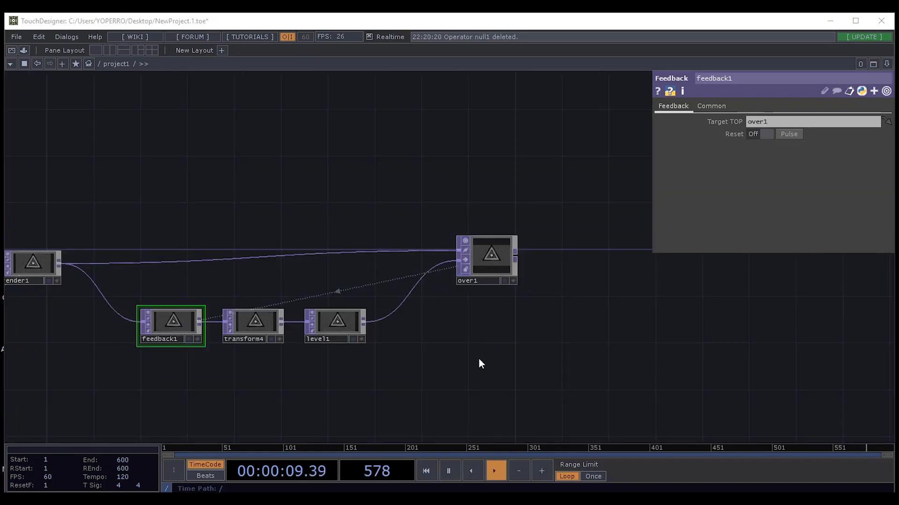
# Examine the whole network, from the feedback loop back through render1 to the source SOPs.
pyautogui.moveTo(480, 331); pyautogui.dragTo(570, 325)
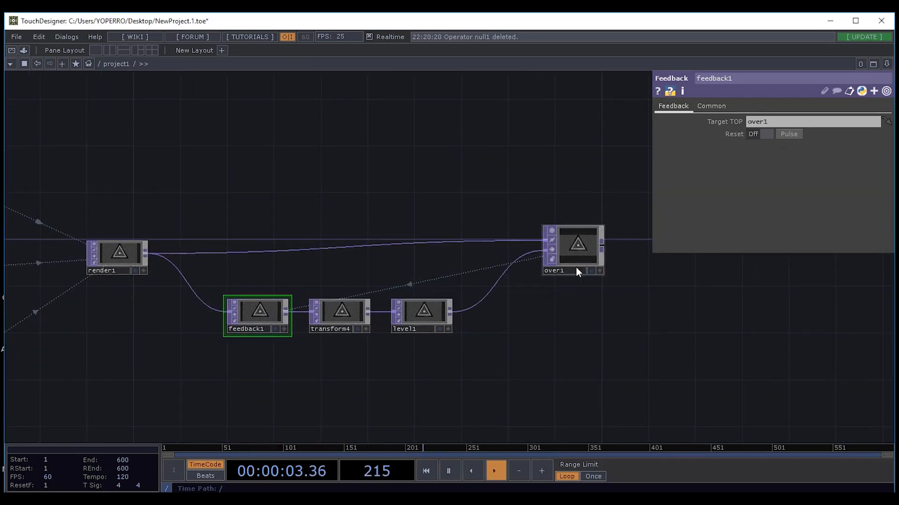
pyautogui.scroll(5, 576, 268)
pyautogui.moveTo(510, 325); pyautogui.dragTo(895, 234)
pyautogui.moveTo(304, 332); pyautogui.dragTo(489, 309)
pyautogui.moveTo(221, 357); pyautogui.dragTo(290, 351)
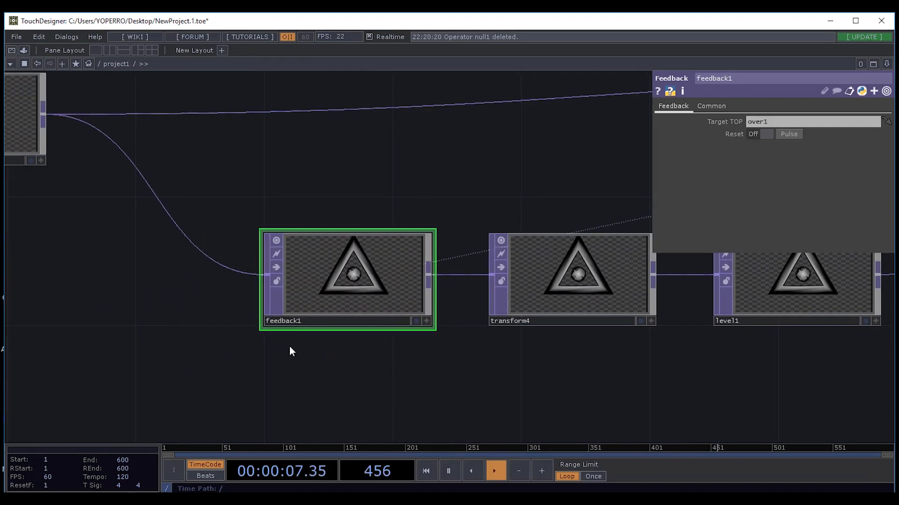
pyautogui.moveTo(236, 358); pyautogui.dragTo(327, 357)
pyautogui.scroll(-3, 309, 324)
pyautogui.moveTo(214, 365); pyautogui.dragTo(515, 331)
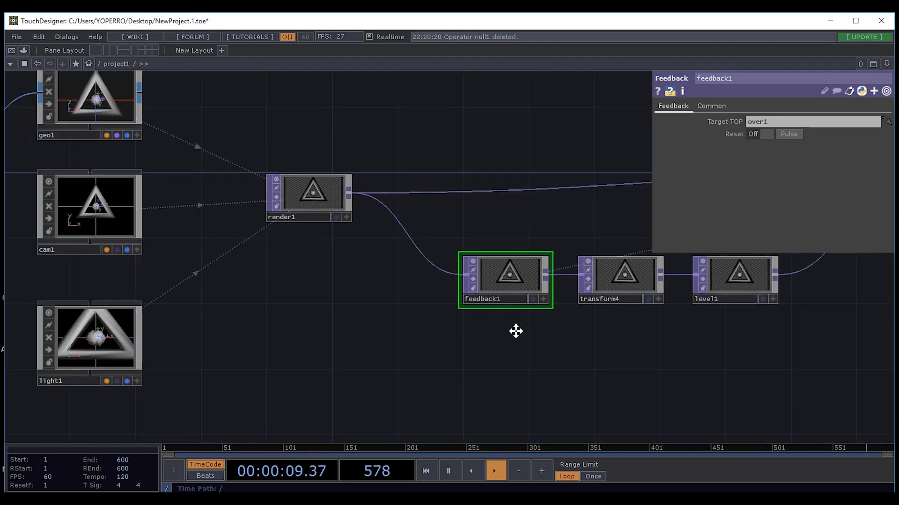
pyautogui.moveTo(161, 318); pyautogui.dragTo(571, 315)
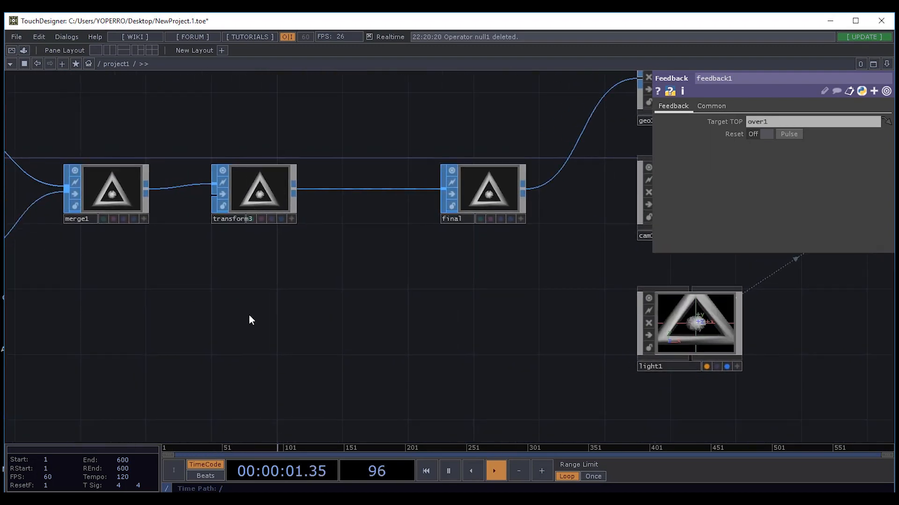
pyautogui.scroll(-4, 309, 317)
pyautogui.moveTo(296, 361); pyautogui.dragTo(477, 344)
pyautogui.moveTo(516, 284); pyautogui.dragTo(561, 276)
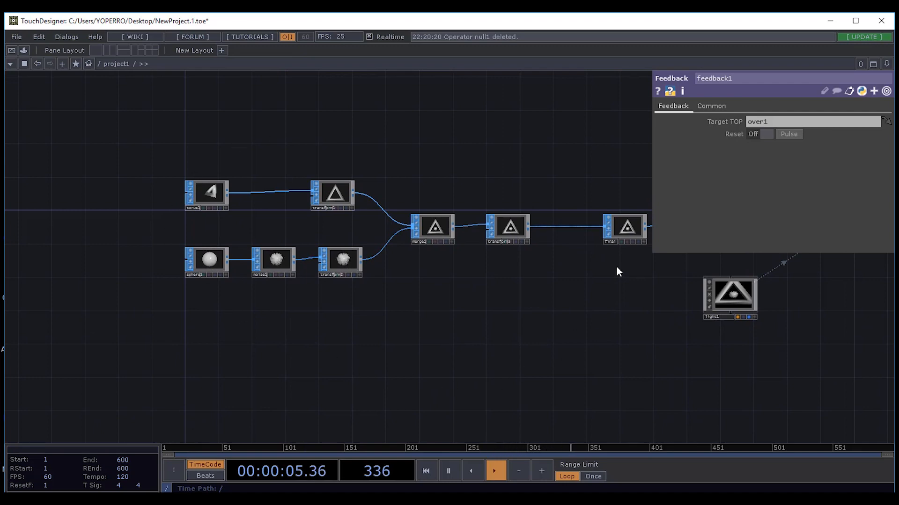
pyautogui.moveTo(449, 353); pyautogui.dragTo(197, 418)
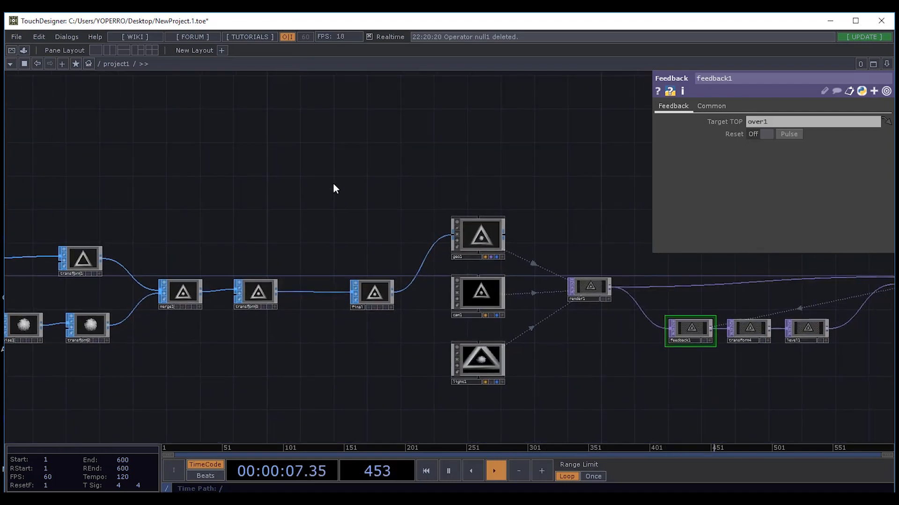
pyautogui.moveTo(596, 361); pyautogui.dragTo(560, 345)
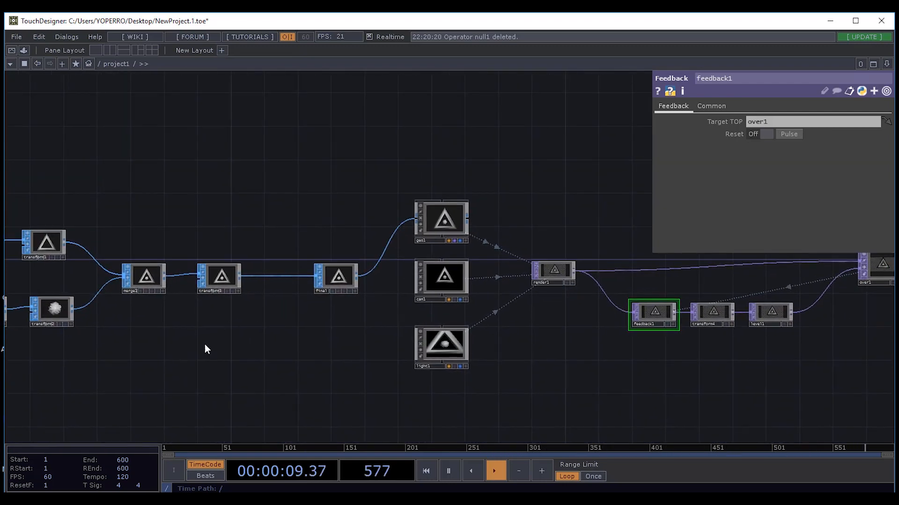
# Tidy the SOP layout by moving transform3 nearer to final and transform1 nearer to torus1.
pyautogui.moveTo(205, 345); pyautogui.dragTo(398, 307)
pyautogui.moveTo(415, 235); pyautogui.dragTo(433, 235)
pyautogui.scroll(3, 474, 293)
pyautogui.moveTo(434, 312); pyautogui.dragTo(569, 310)
pyautogui.moveTo(443, 305); pyautogui.dragTo(503, 316)
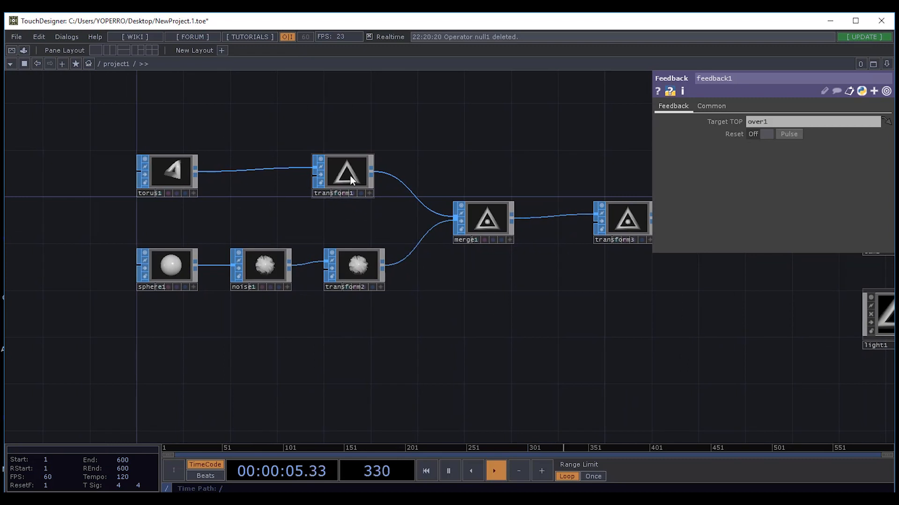
pyautogui.moveTo(350, 175); pyautogui.dragTo(303, 176)
# Add an LFO CHOP in the empty area below transform2 and merge1.
pyautogui.moveTo(388, 327); pyautogui.dragTo(318, 344)
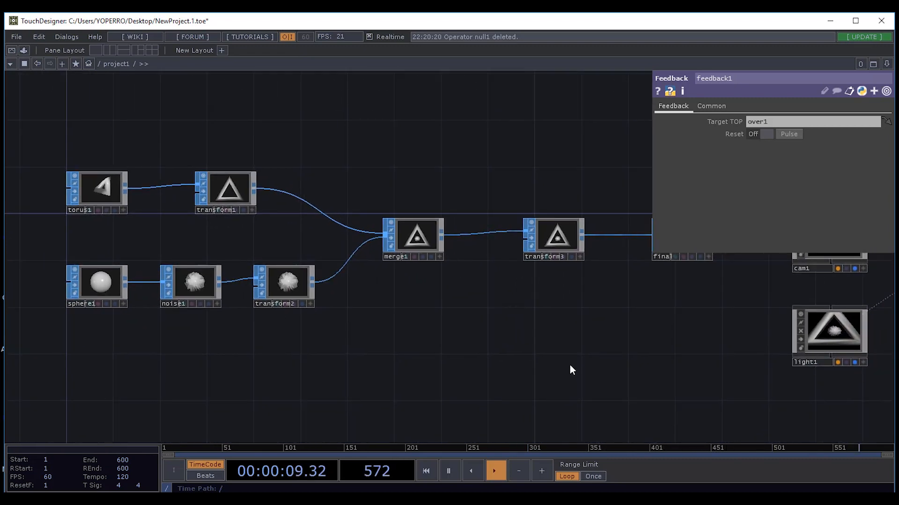
pyautogui.moveTo(563, 354); pyautogui.dragTo(406, 318)
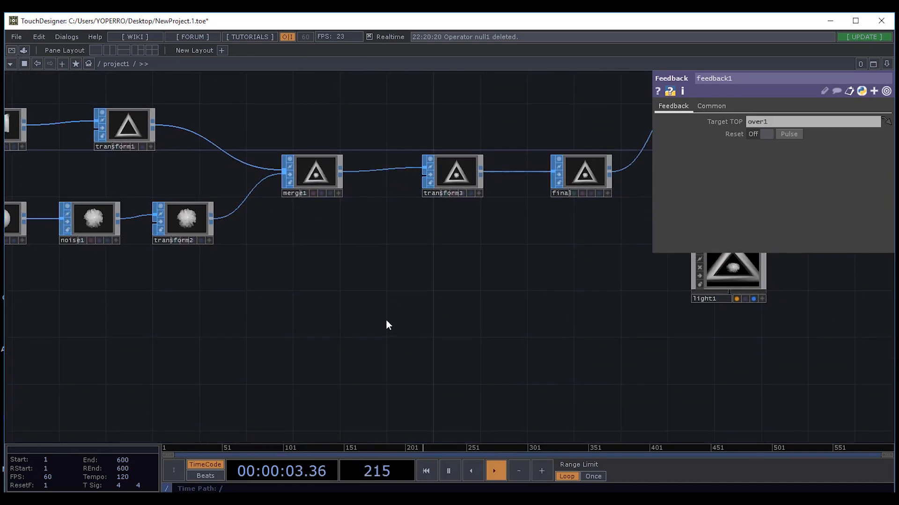
pyautogui.press('Tab')
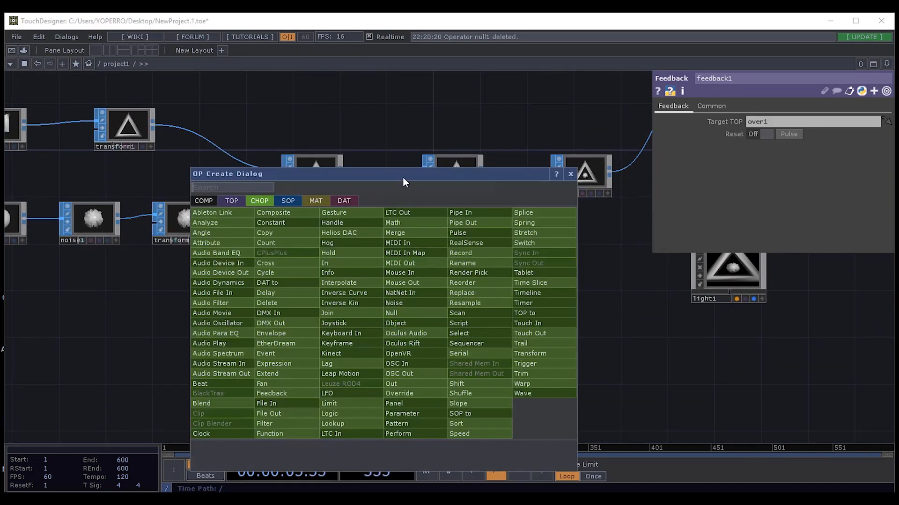
pyautogui.click(592, 262)
pyautogui.press('Tab')
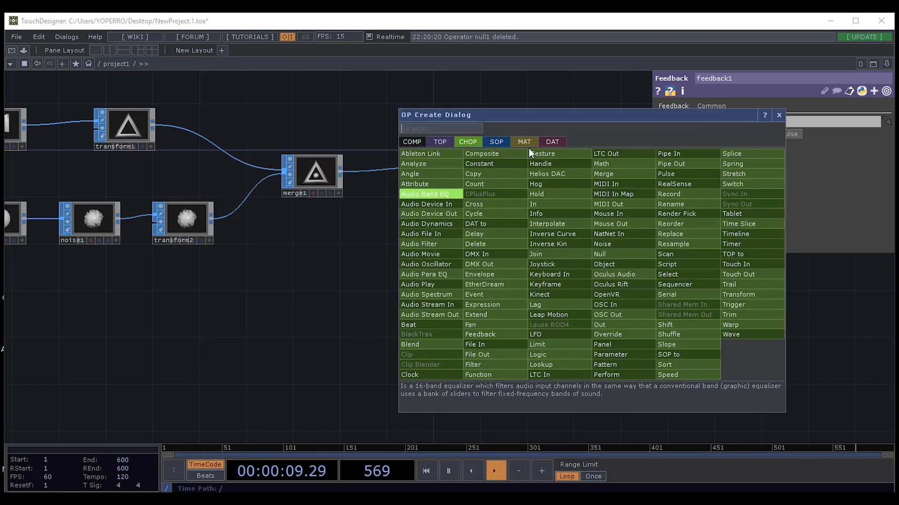
pyautogui.moveTo(541, 116); pyautogui.dragTo(570, 104)
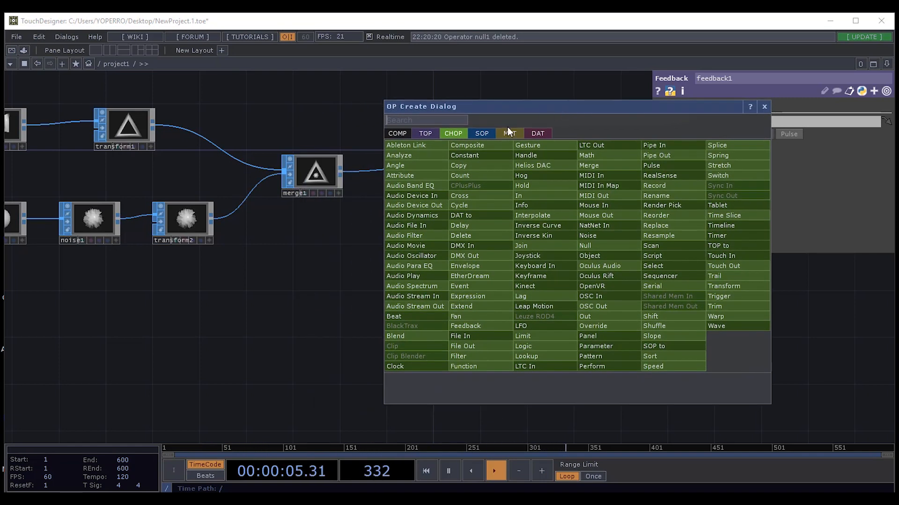
pyautogui.click(523, 328)
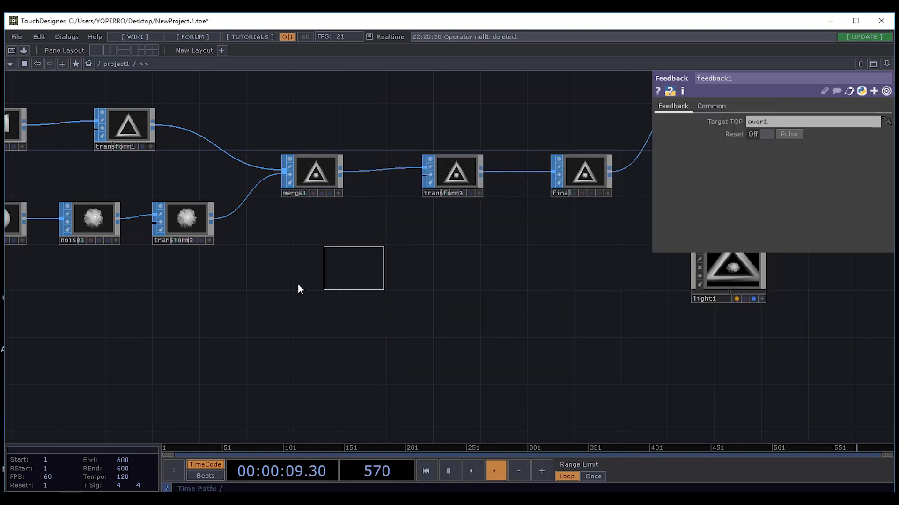
pyautogui.click(257, 312)
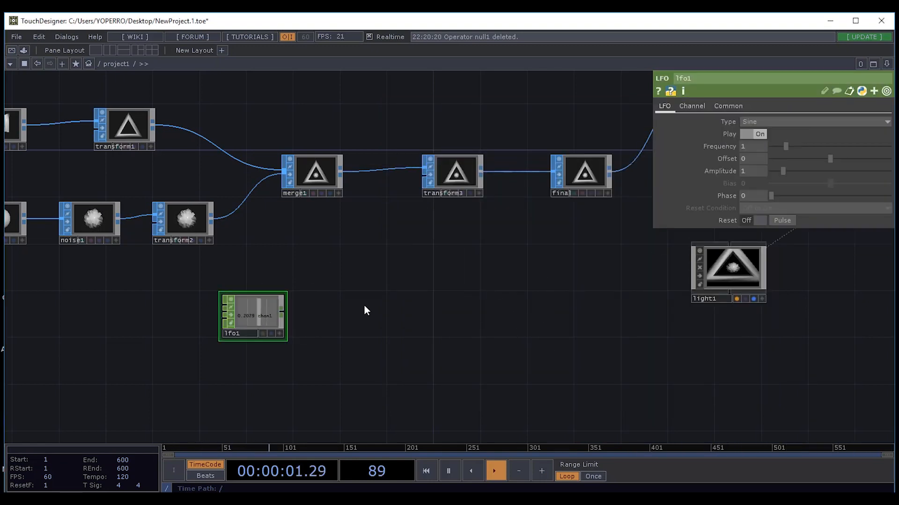
# Move lfo1 slightly left so it sits closer beneath transform2.
pyautogui.moveTo(395, 288); pyautogui.dragTo(479, 270)
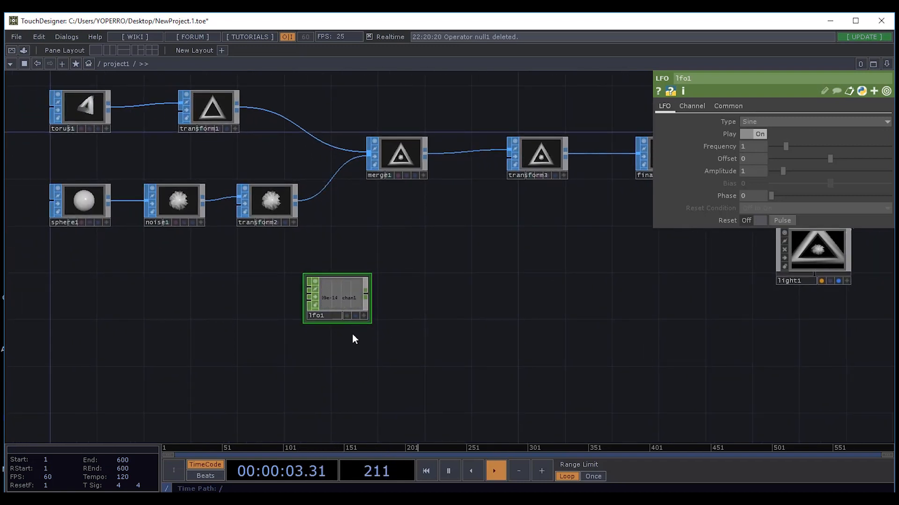
pyautogui.scroll(4, 352, 333)
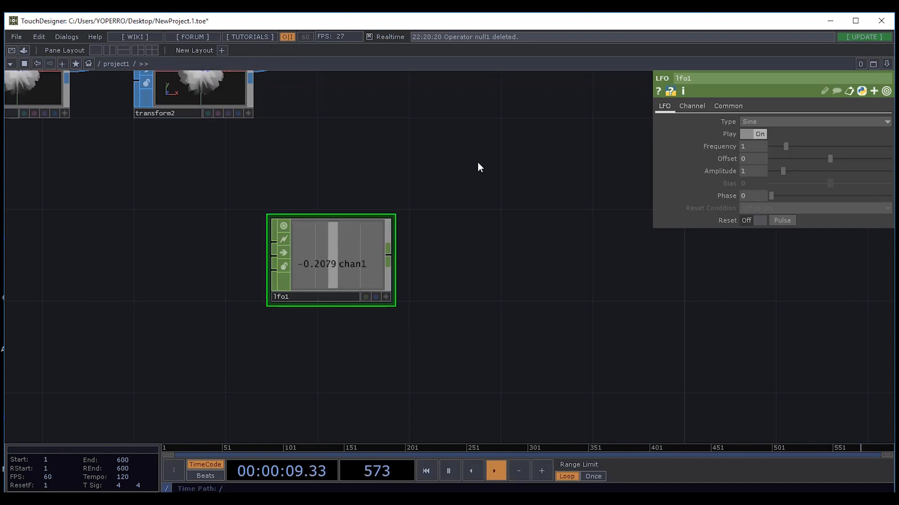
pyautogui.moveTo(463, 237); pyautogui.dragTo(421, 404)
pyautogui.moveTo(428, 323); pyautogui.dragTo(425, 186)
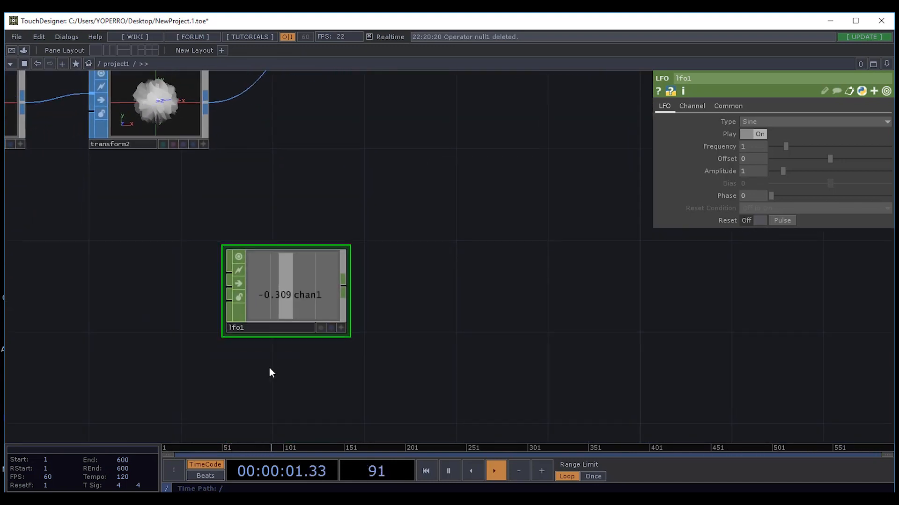
pyautogui.moveTo(290, 285); pyautogui.dragTo(244, 284)
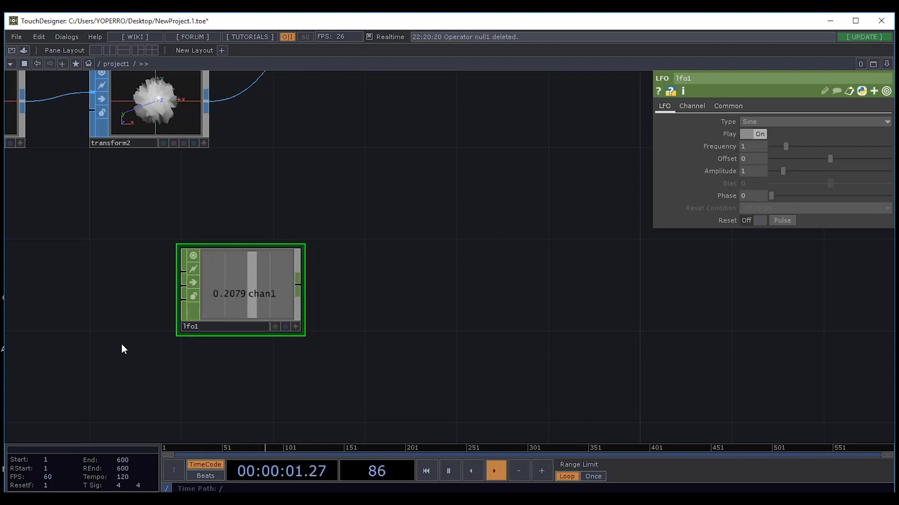
# Add a Trail CHOP fed from lfo1's output and place it to the right of lfo1.
pyautogui.moveTo(263, 274); pyautogui.dragTo(241, 278)
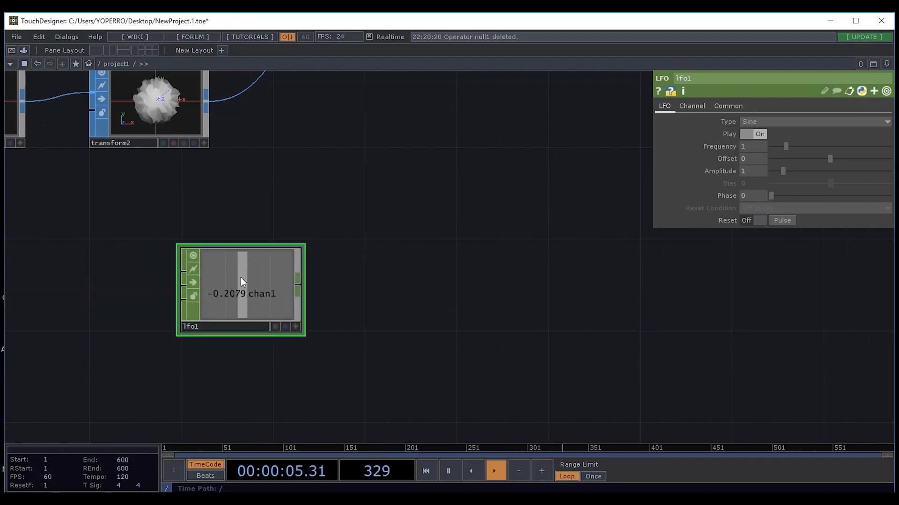
pyautogui.moveTo(263, 236); pyautogui.dragTo(227, 213)
pyautogui.moveTo(351, 248); pyautogui.dragTo(324, 194)
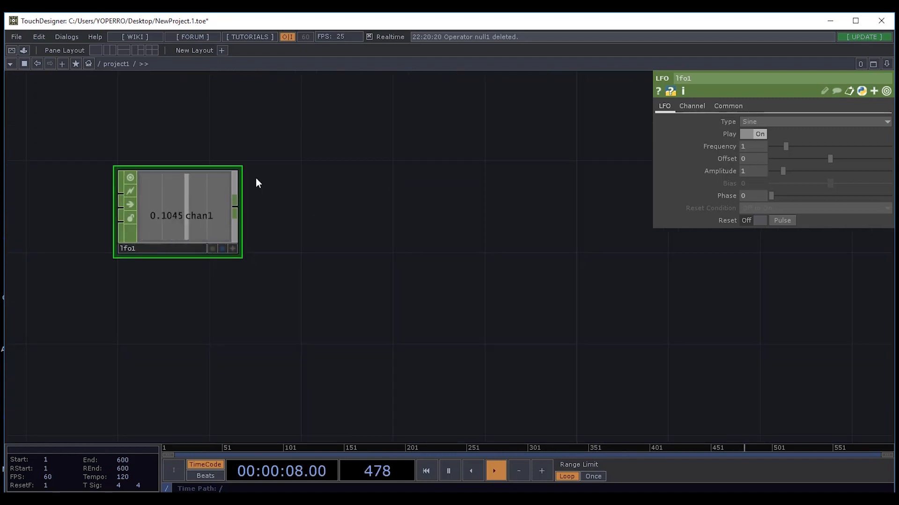
pyautogui.rightClick(234, 206)
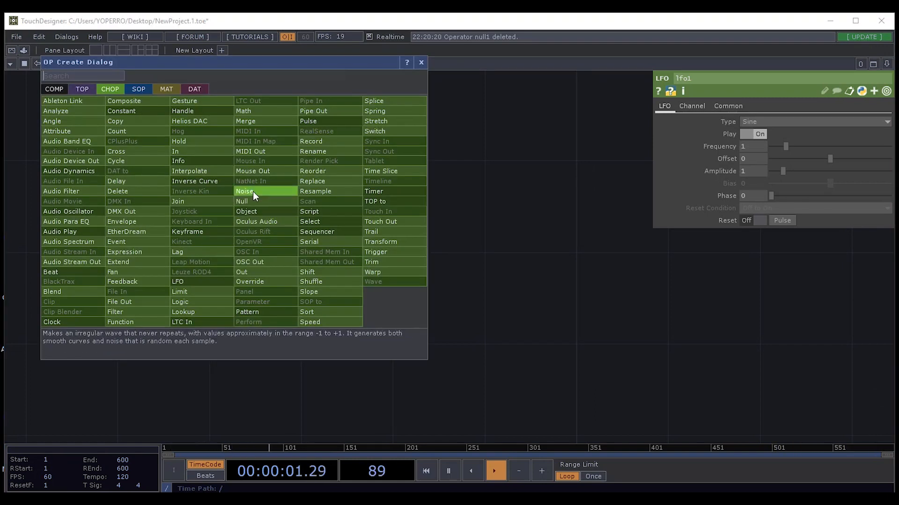
pyautogui.write('tr')
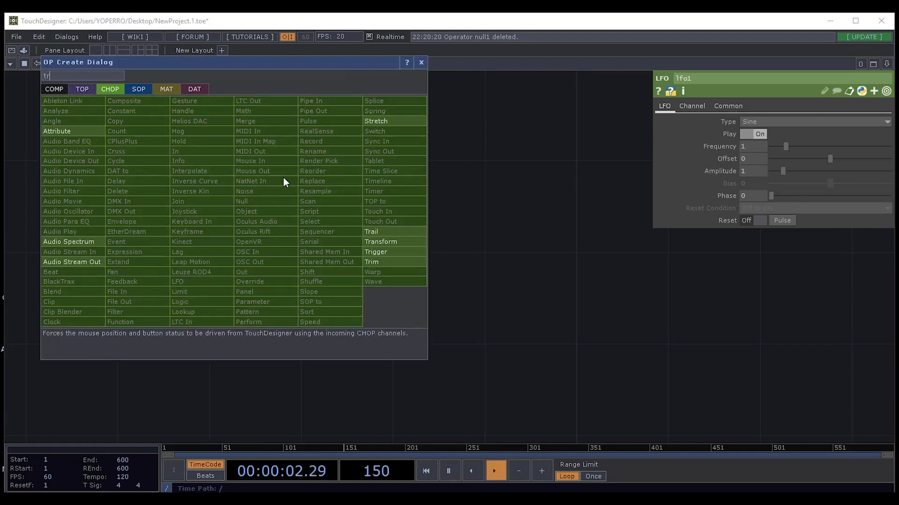
pyautogui.click(381, 233)
pyautogui.click(388, 192)
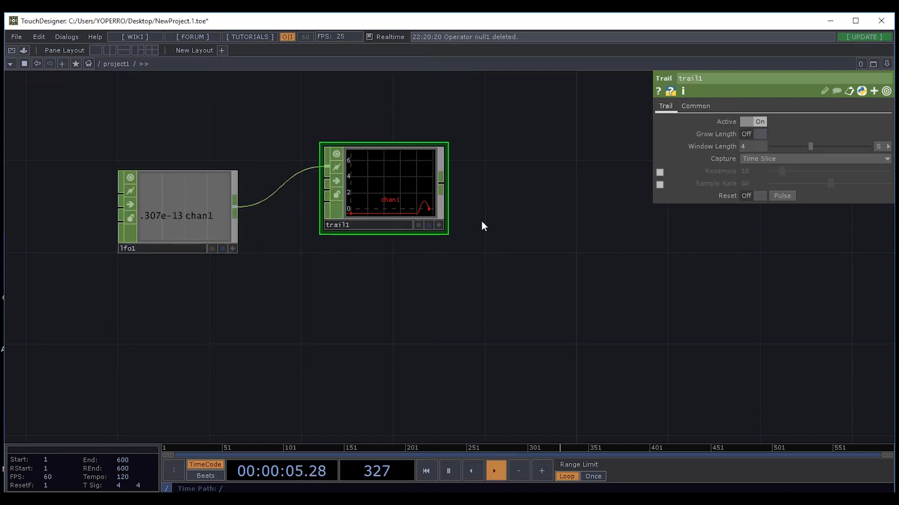
# Enlarge the trail1 node to about two and a half times its width, and select lfo1 to show its parameters.
pyautogui.moveTo(504, 232); pyautogui.dragTo(461, 257)
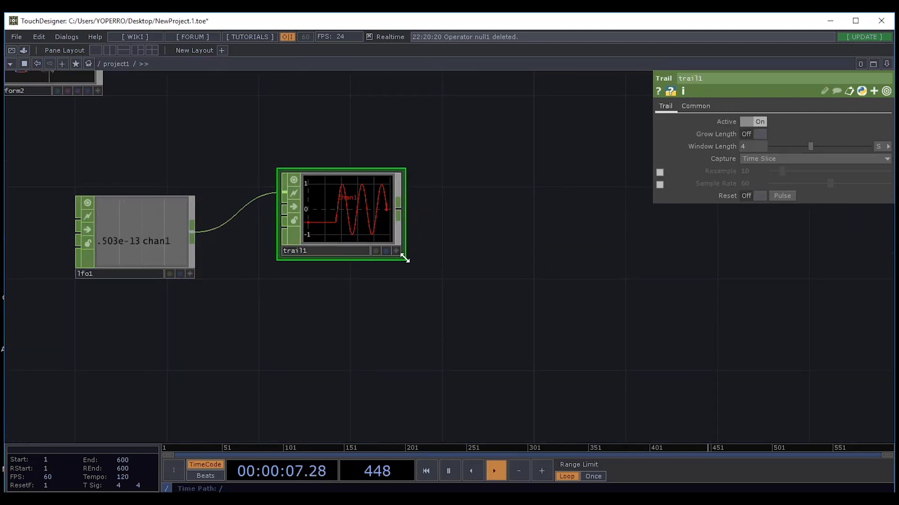
pyautogui.moveTo(405, 259); pyautogui.dragTo(592, 365)
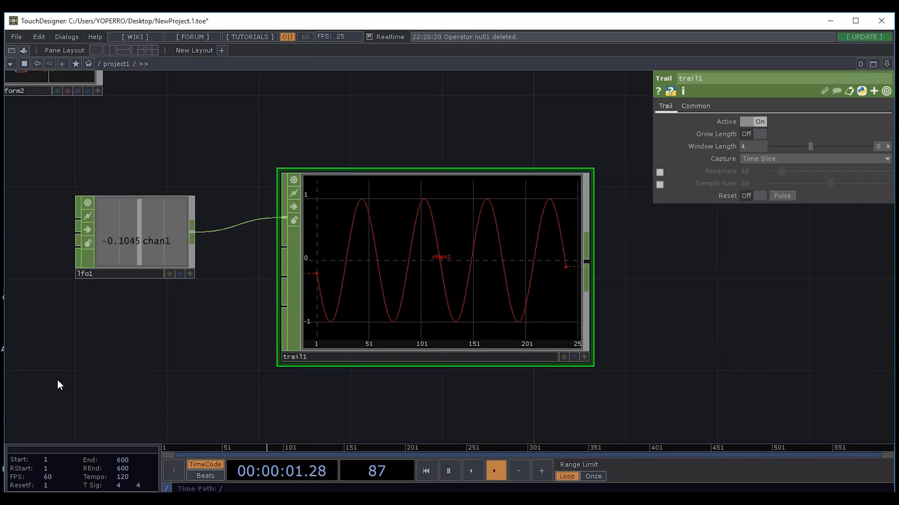
pyautogui.click(190, 275)
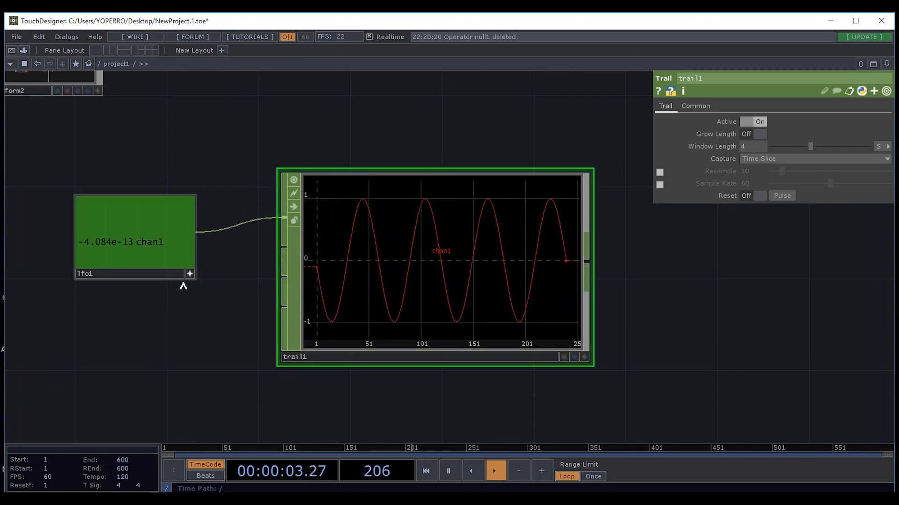
pyautogui.click(145, 222)
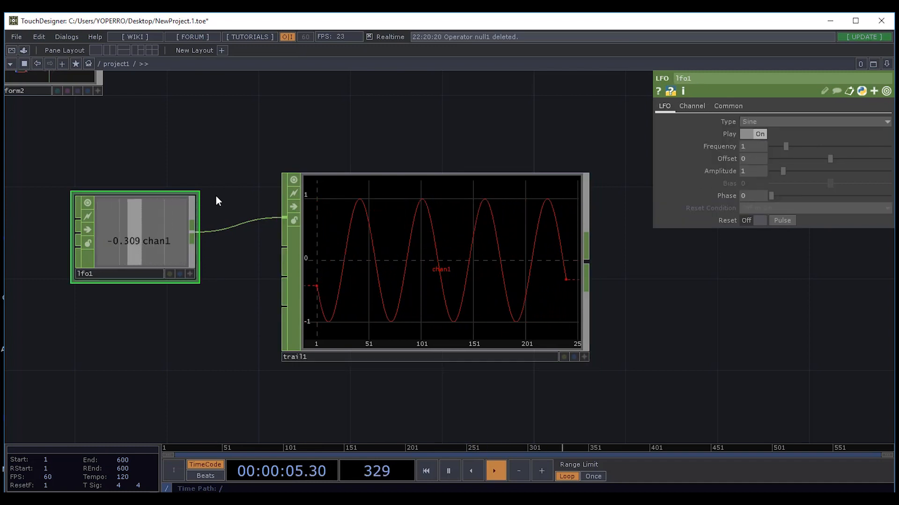
# Read the summary on the LFO CHOP's wiki help page and close the page.
pyautogui.click(658, 90)
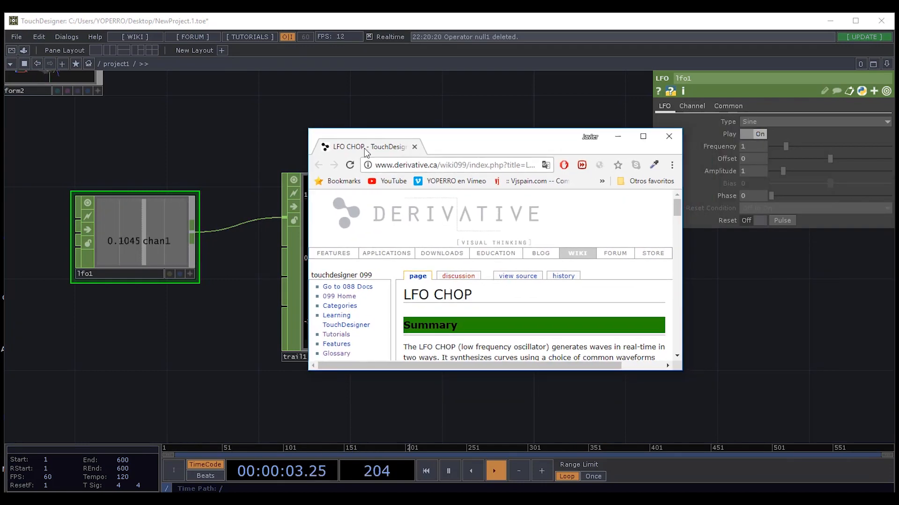
pyautogui.moveTo(364, 148); pyautogui.dragTo(363, 149)
pyautogui.scroll(-2, 512, 277)
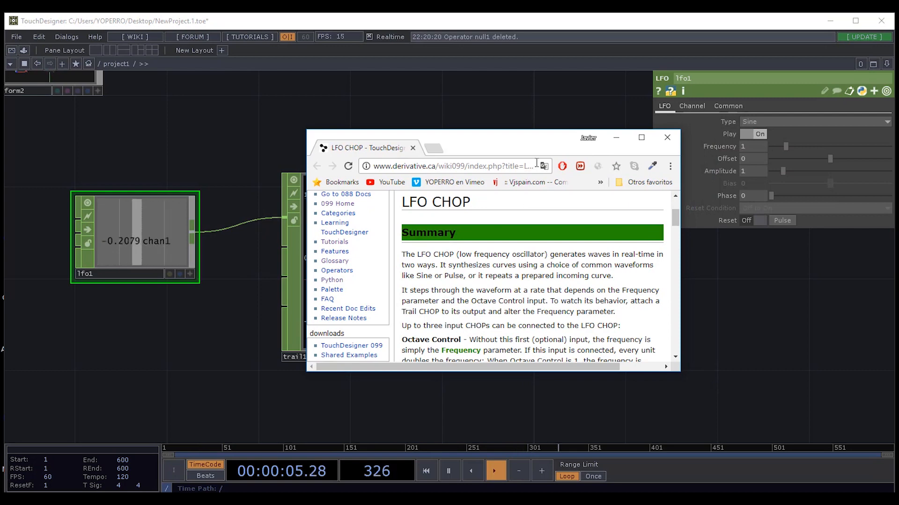
pyautogui.moveTo(492, 138); pyautogui.dragTo(453, 124)
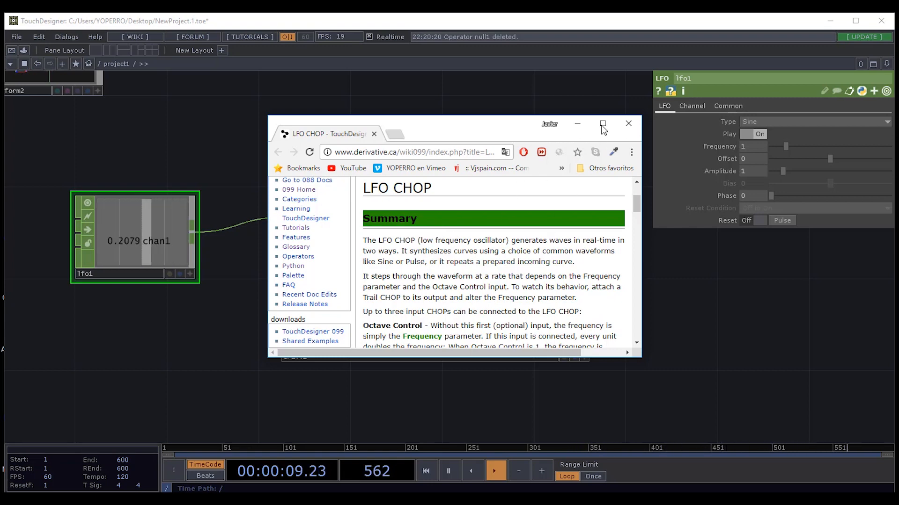
pyautogui.click(629, 125)
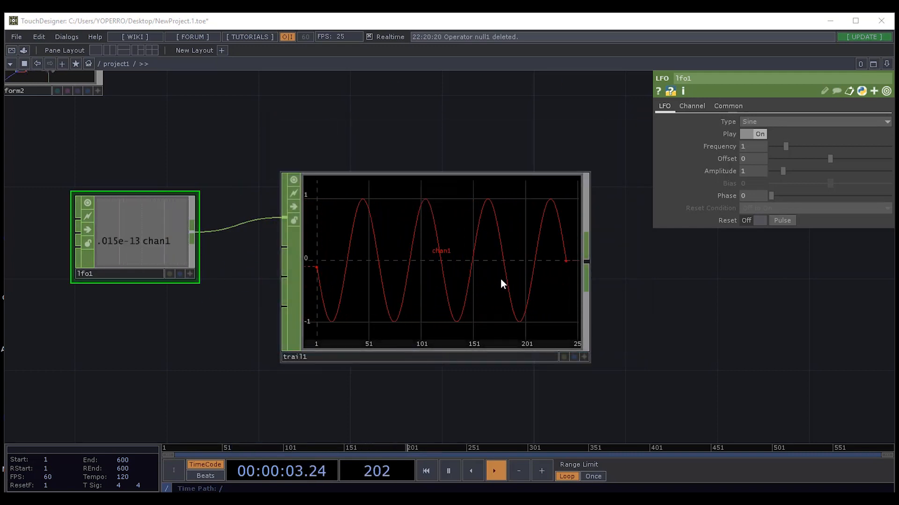
# Move the trail1 operator up so that it sits higher than lfo1 in the network.
pyautogui.moveTo(469, 244); pyautogui.dragTo(468, 152)
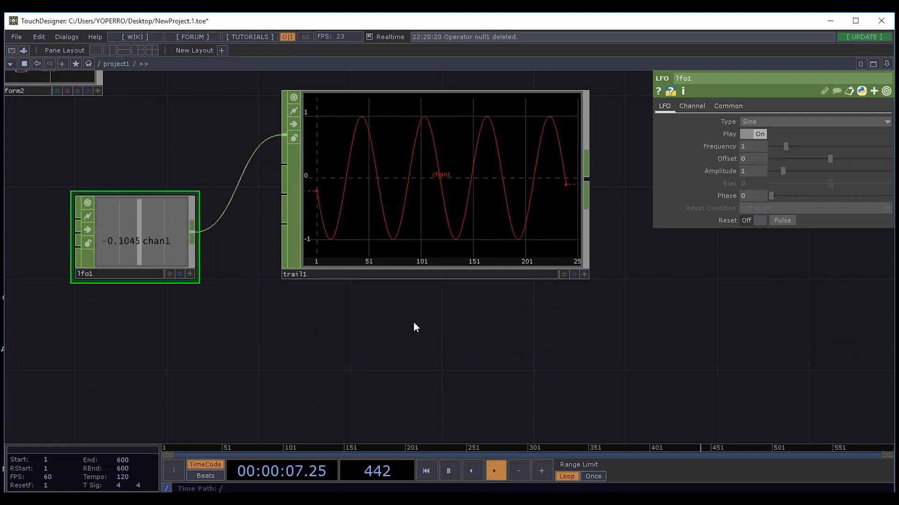
pyautogui.moveTo(414, 322); pyautogui.dragTo(558, 370)
pyautogui.moveTo(282, 288); pyautogui.dragTo(191, 288)
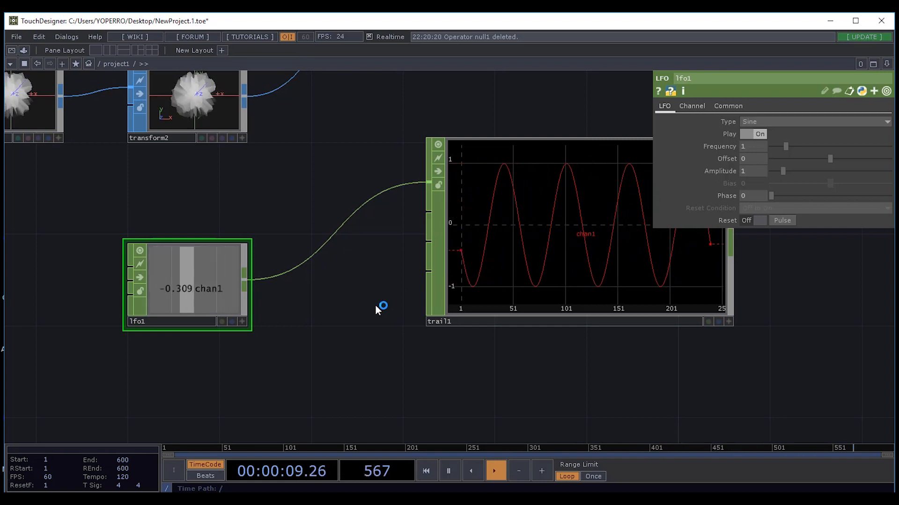
pyautogui.moveTo(470, 376); pyautogui.dragTo(360, 384)
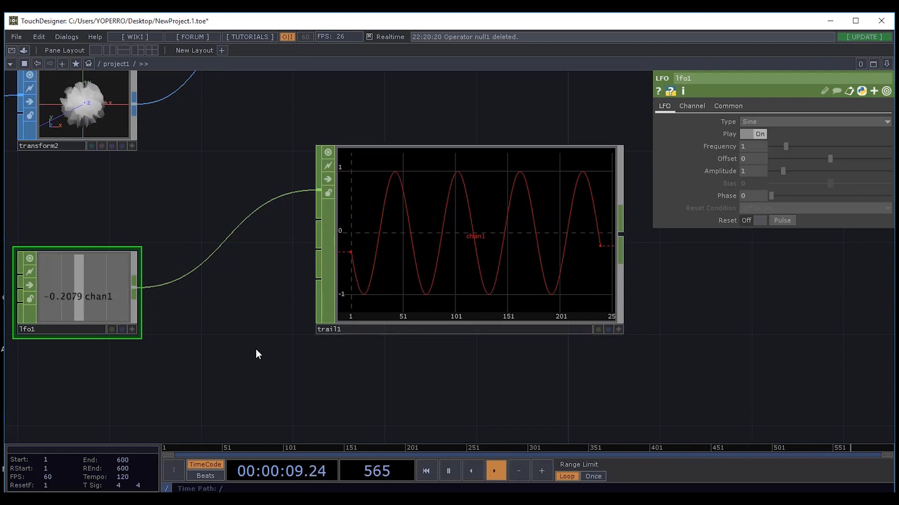
pyautogui.moveTo(239, 355); pyautogui.dragTo(284, 378)
pyautogui.moveTo(473, 293); pyautogui.dragTo(404, 294)
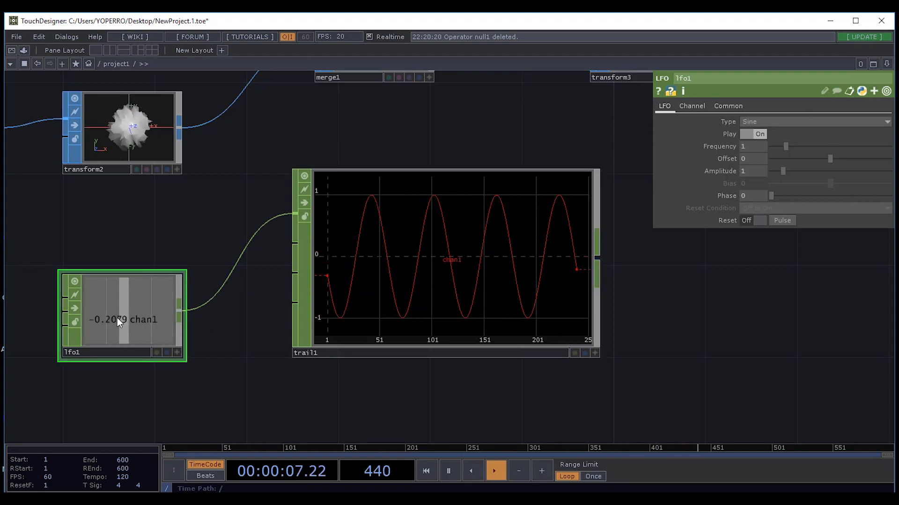
# Try the Gaussian, Ramp and Pulse waveform types on the lfo1 operator.
pyautogui.click(760, 121)
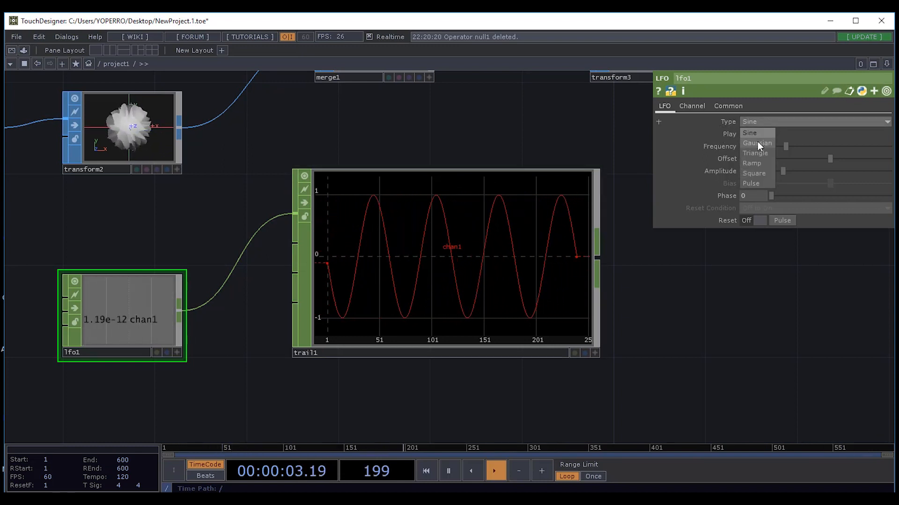
pyautogui.click(757, 142)
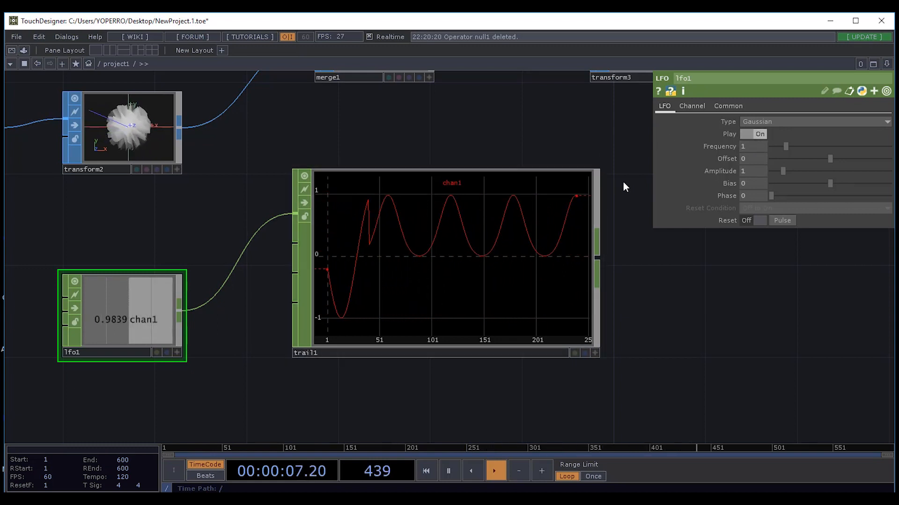
pyautogui.click(786, 121)
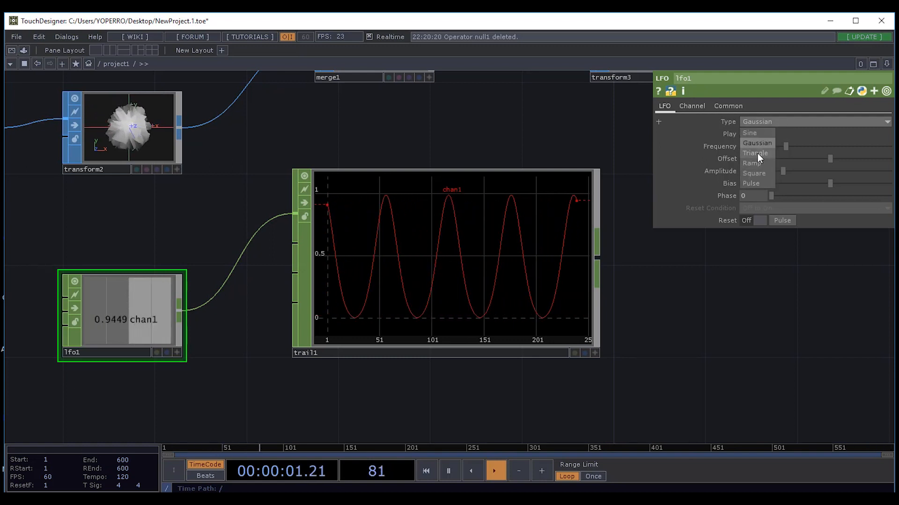
pyautogui.click(748, 164)
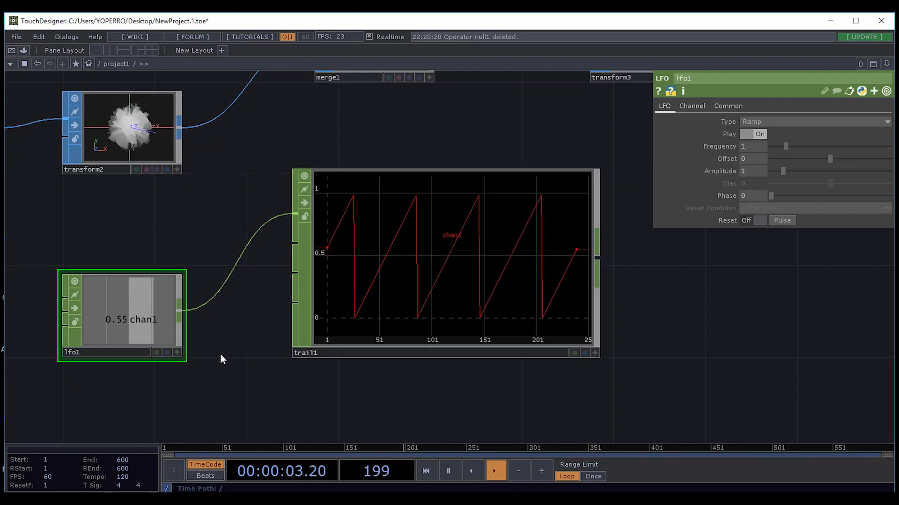
pyautogui.click(796, 121)
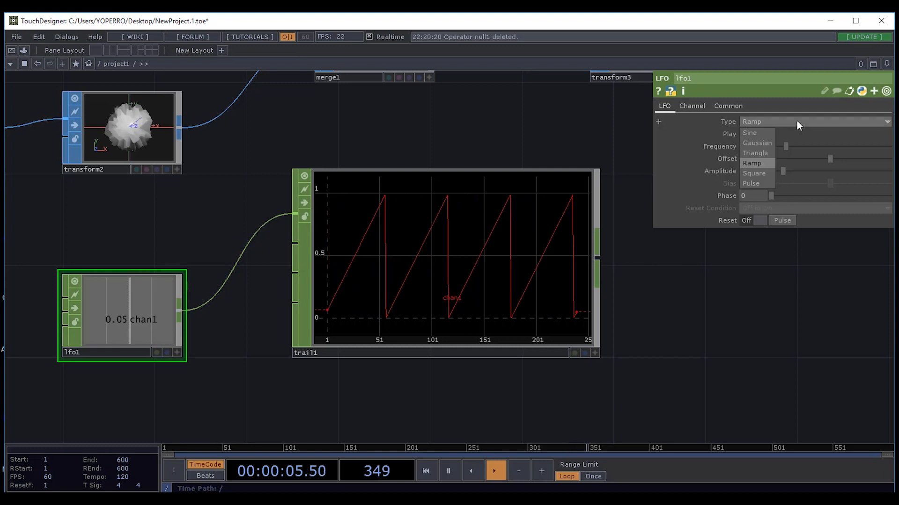
pyautogui.click(760, 183)
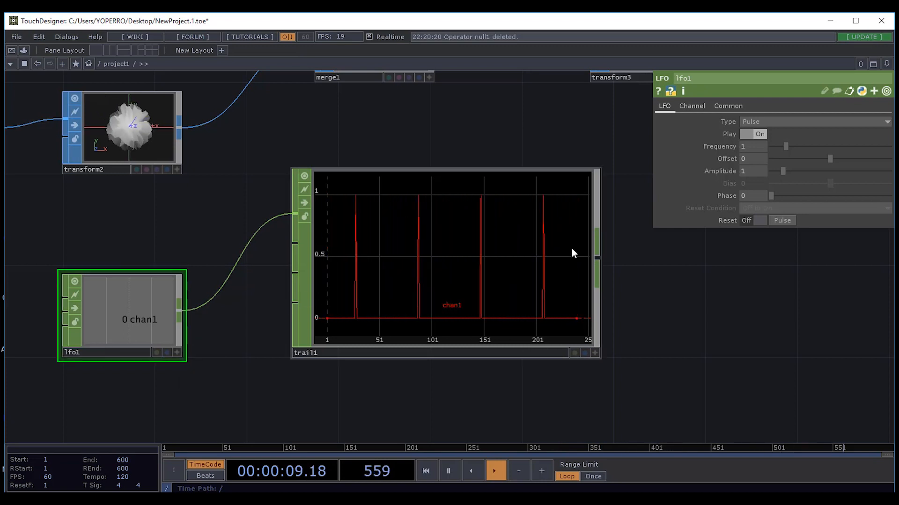
# Move the trail1 operator down and farther away from lfo1, clear of the geometry chain.
pyautogui.scroll(-3, 512, 206)
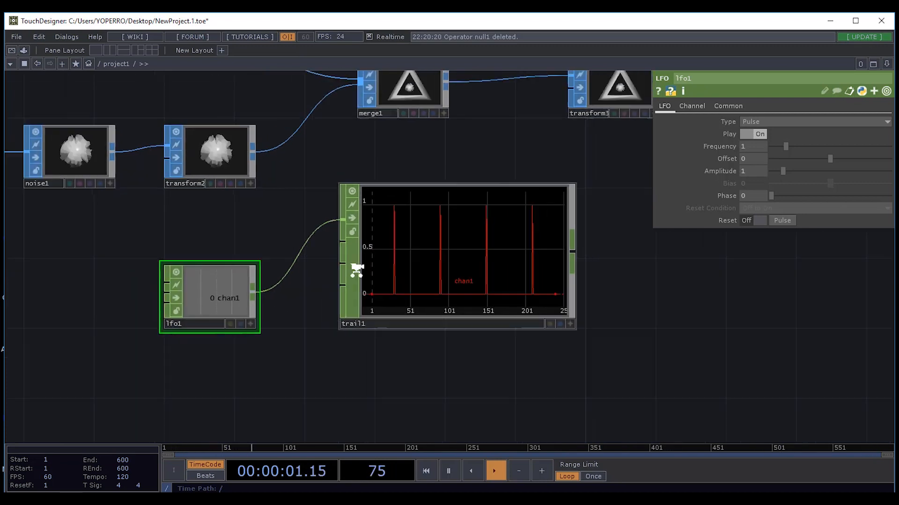
pyautogui.moveTo(251, 310); pyautogui.dragTo(220, 347)
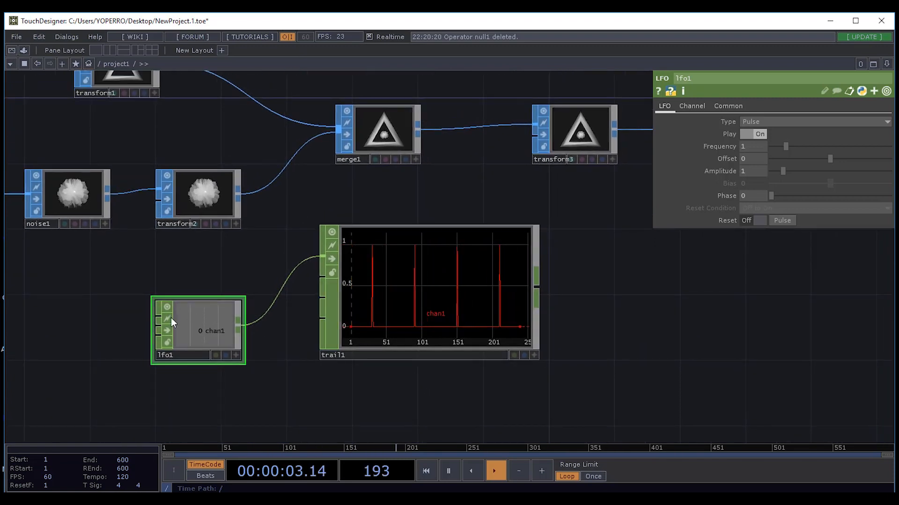
pyautogui.moveTo(363, 192); pyautogui.dragTo(272, 201)
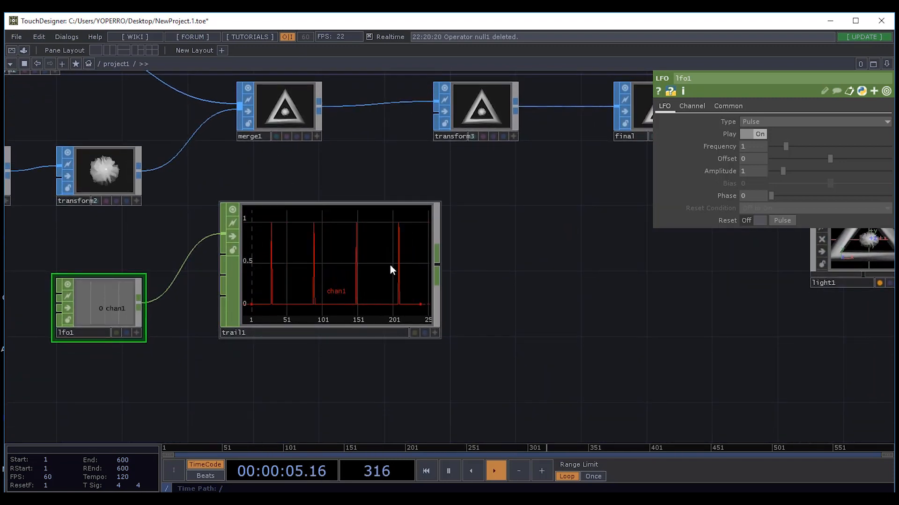
pyautogui.moveTo(392, 267); pyautogui.dragTo(440, 316)
pyautogui.moveTo(415, 281); pyautogui.dragTo(432, 280)
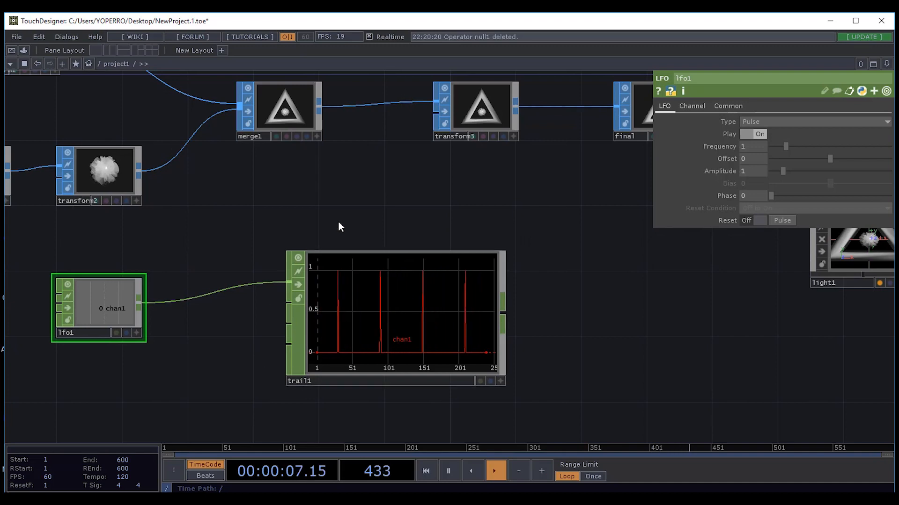
pyautogui.moveTo(547, 230); pyautogui.dragTo(525, 291)
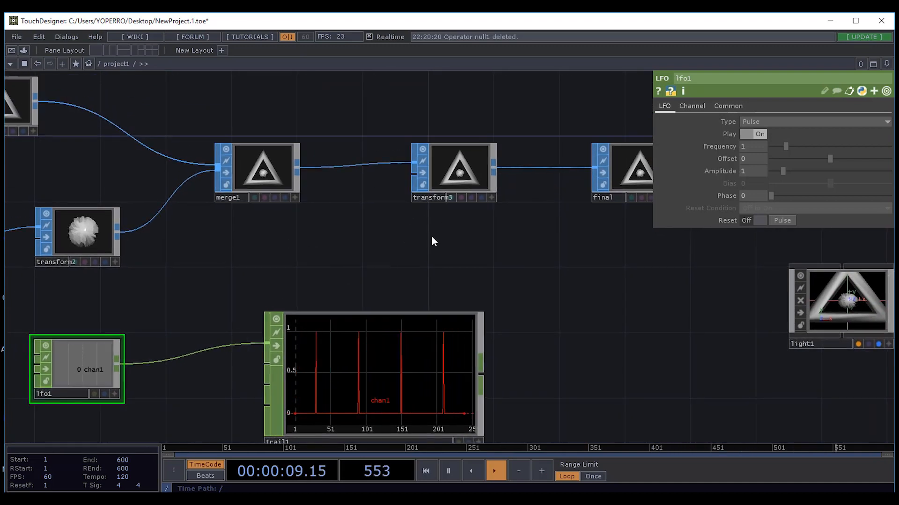
pyautogui.moveTo(392, 212); pyautogui.dragTo(458, 138)
pyautogui.moveTo(450, 217); pyautogui.dragTo(403, 291)
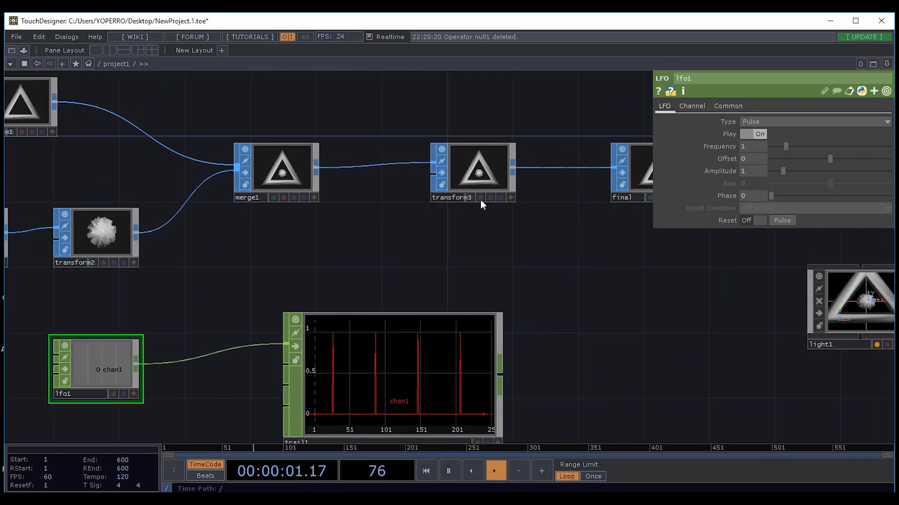
pyautogui.moveTo(467, 273); pyautogui.dragTo(373, 260)
pyautogui.moveTo(467, 218); pyautogui.dragTo(576, 134)
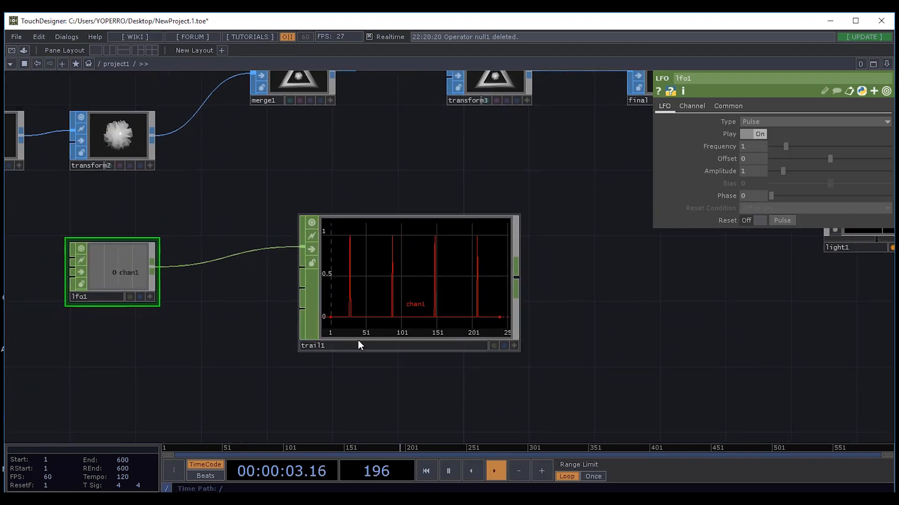
# Delete the trail1 operator and move lfo1 into the space below merge1 and transform3.
pyautogui.click(396, 271)
pyautogui.click(122, 265)
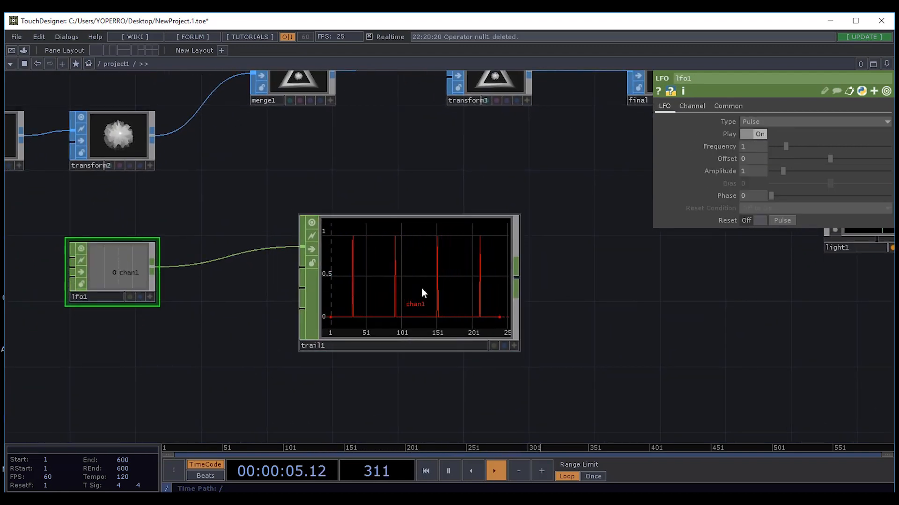
pyautogui.click(421, 287)
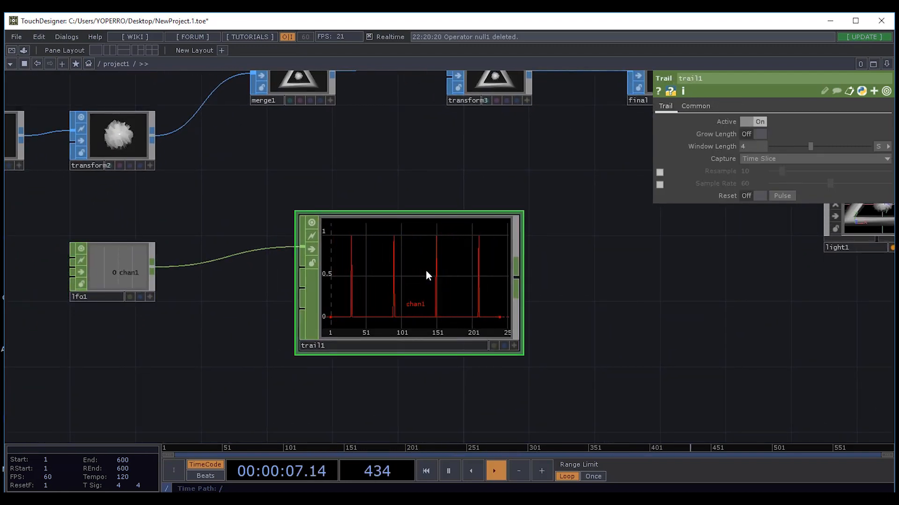
pyautogui.press('Delete')
pyautogui.moveTo(121, 271); pyautogui.dragTo(356, 272)
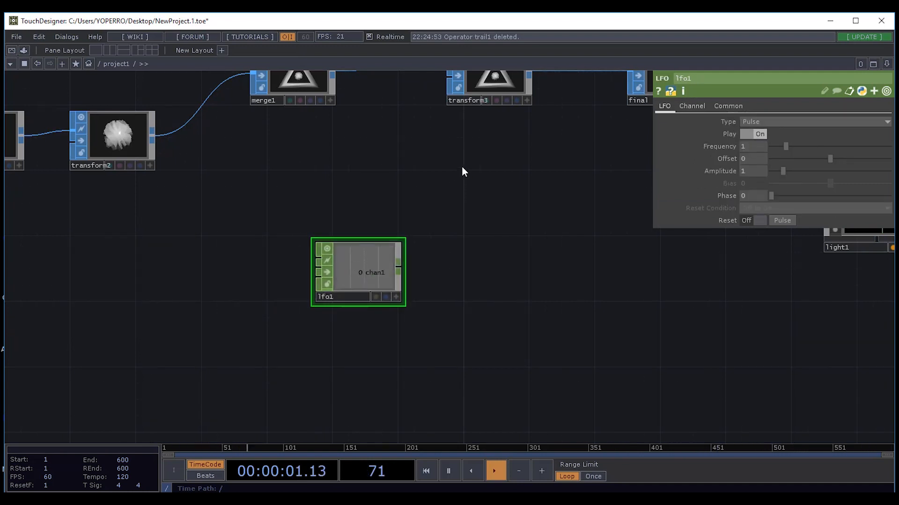
# Shift lfo1 until it sits beneath merge1 and reset all its parameters to their defaults.
pyautogui.moveTo(461, 171); pyautogui.dragTo(408, 247)
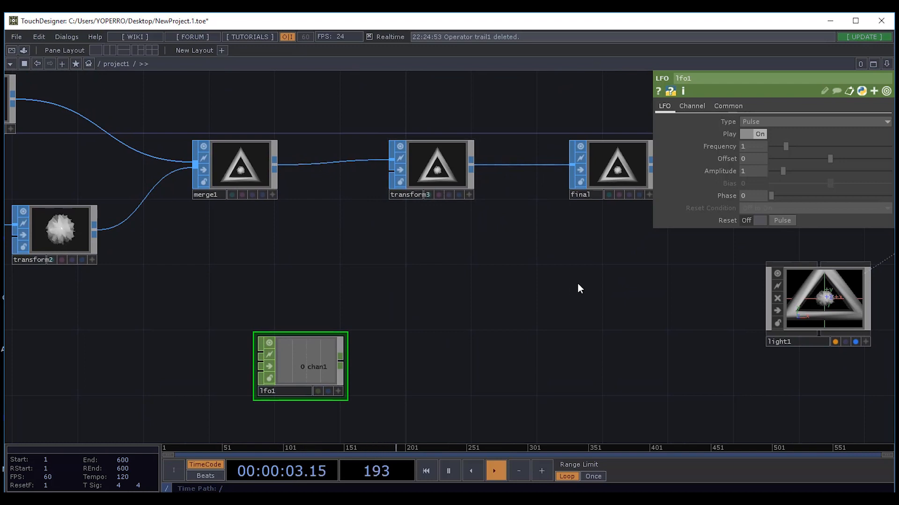
pyautogui.moveTo(563, 284); pyautogui.dragTo(413, 299)
pyautogui.moveTo(133, 201); pyautogui.dragTo(295, 162)
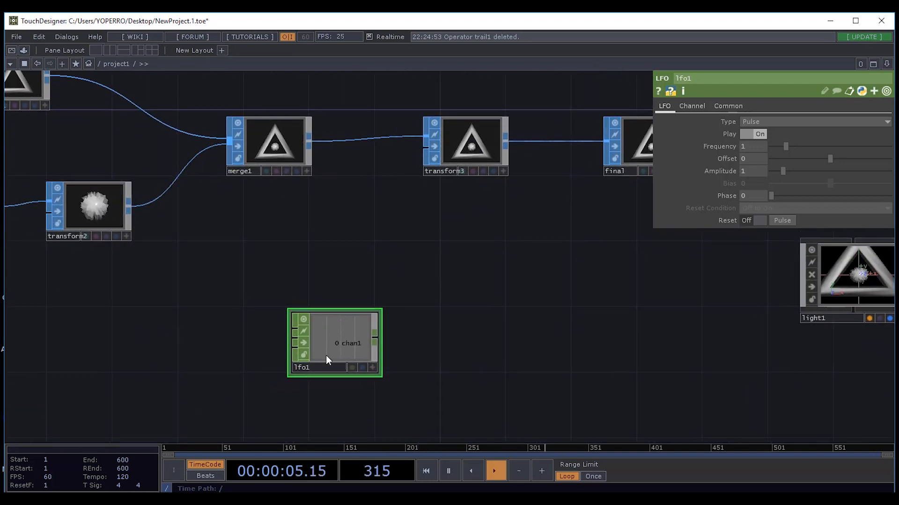
pyautogui.moveTo(325, 355); pyautogui.dragTo(261, 310)
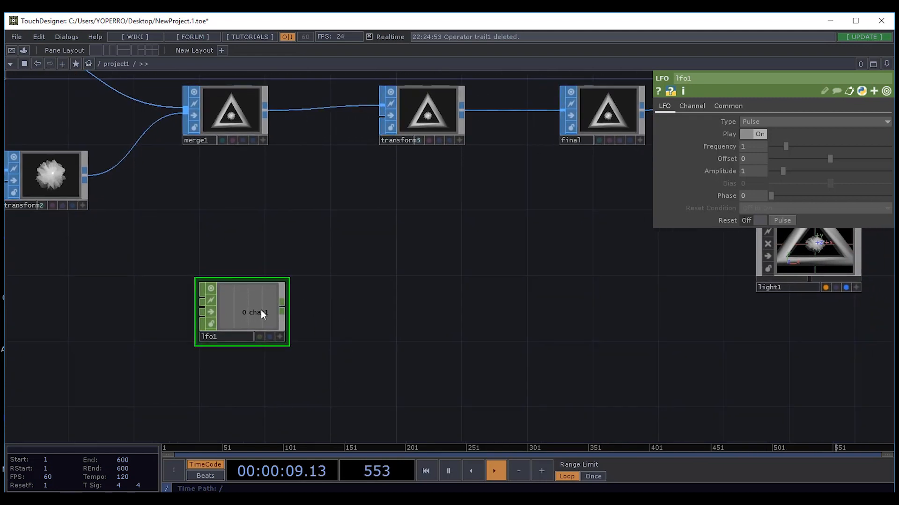
pyautogui.rightClick(243, 323)
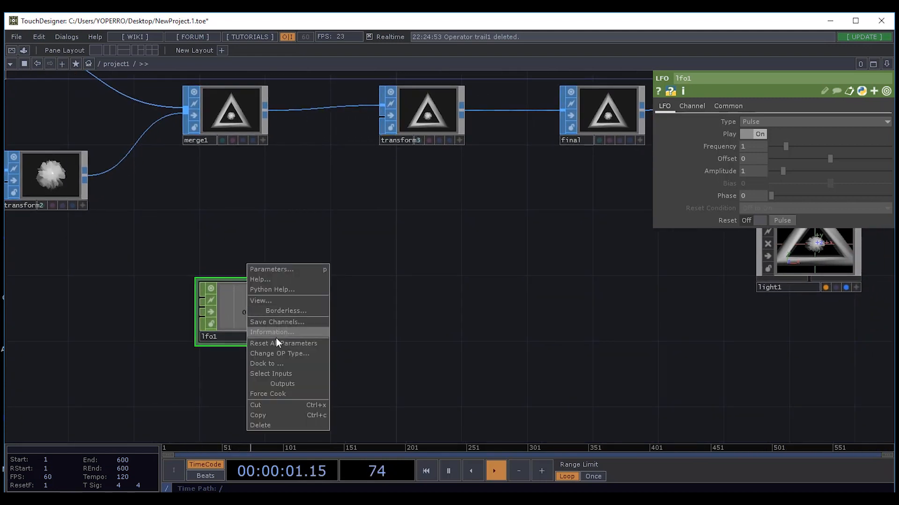
pyautogui.click(265, 344)
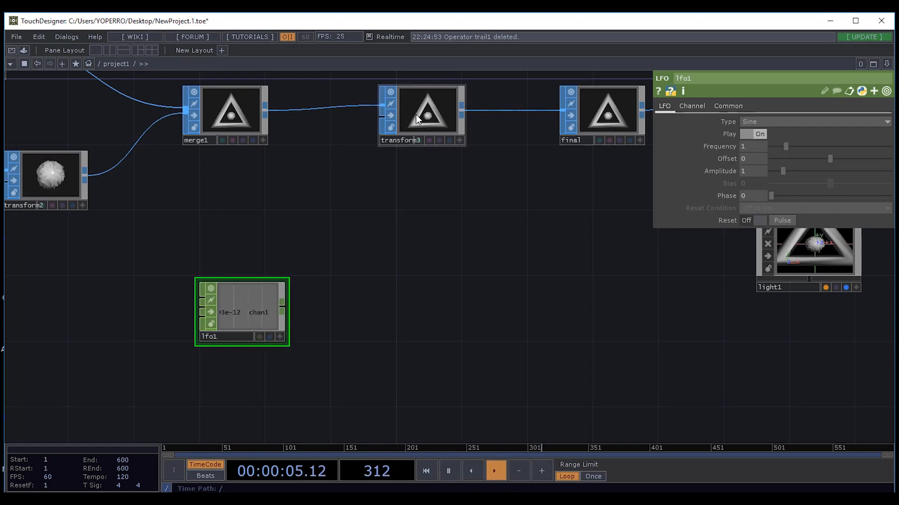
# Add a Null CHOP connected to lfo1's output and align it beneath transform3.
pyautogui.rightClick(281, 306)
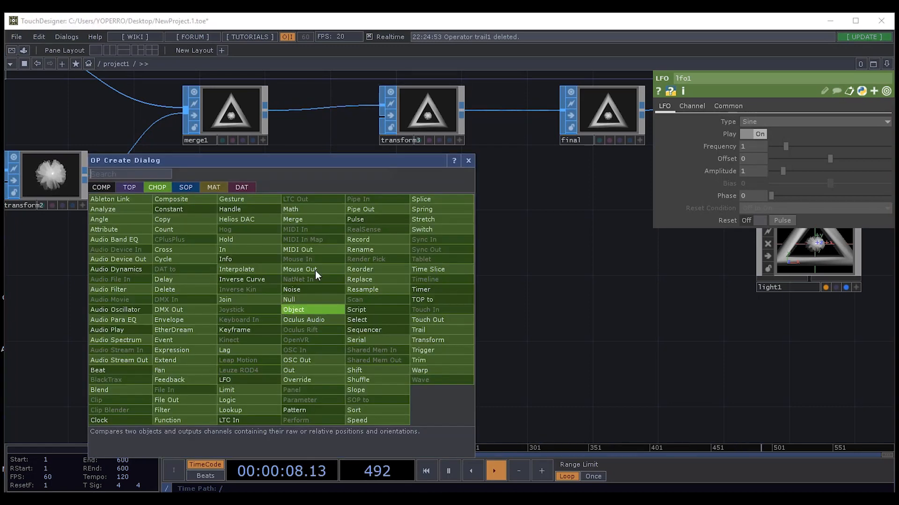
pyautogui.click(293, 305)
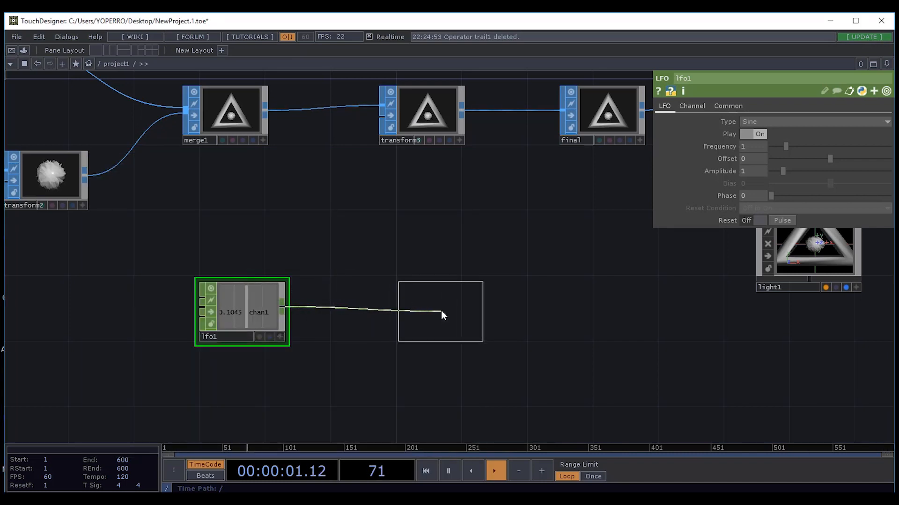
pyautogui.click(441, 310)
pyautogui.moveTo(547, 230); pyautogui.dragTo(533, 261)
pyautogui.moveTo(431, 330); pyautogui.dragTo(414, 330)
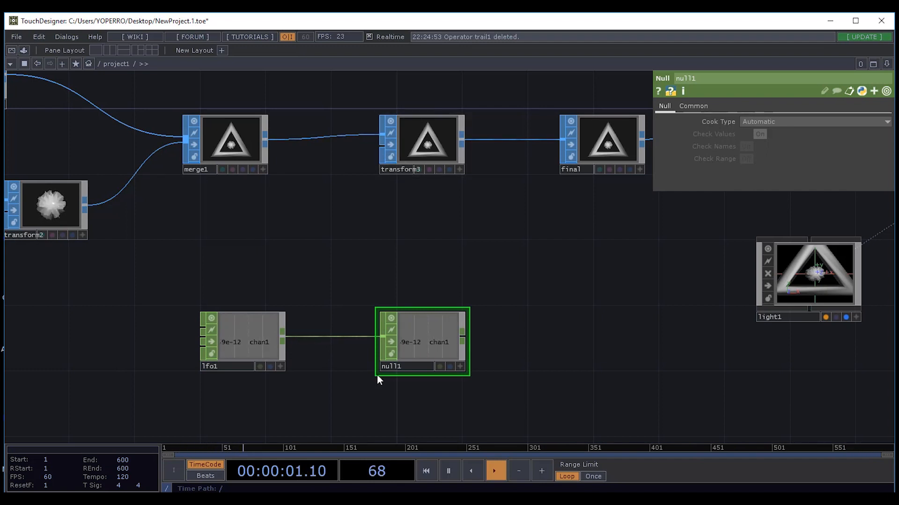
# Switch the null1 operator's active viewer on and off again.
pyautogui.click(461, 366)
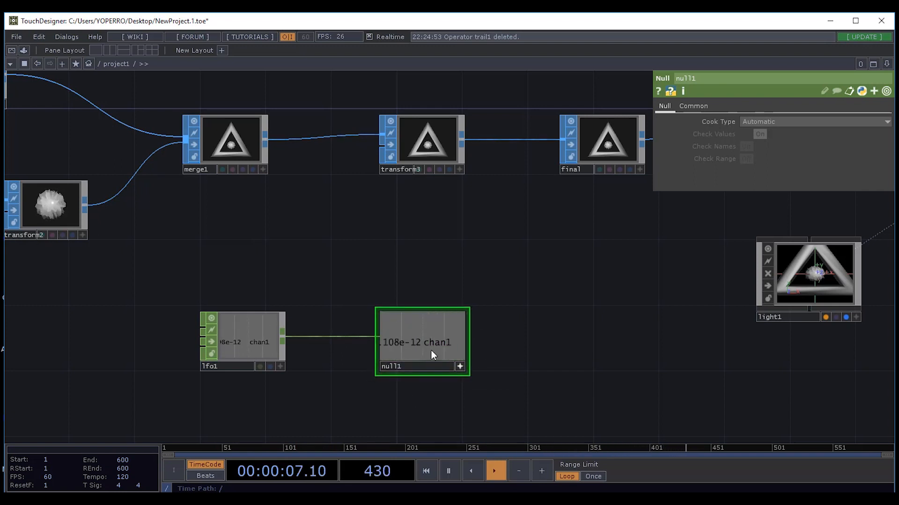
pyautogui.click(459, 367)
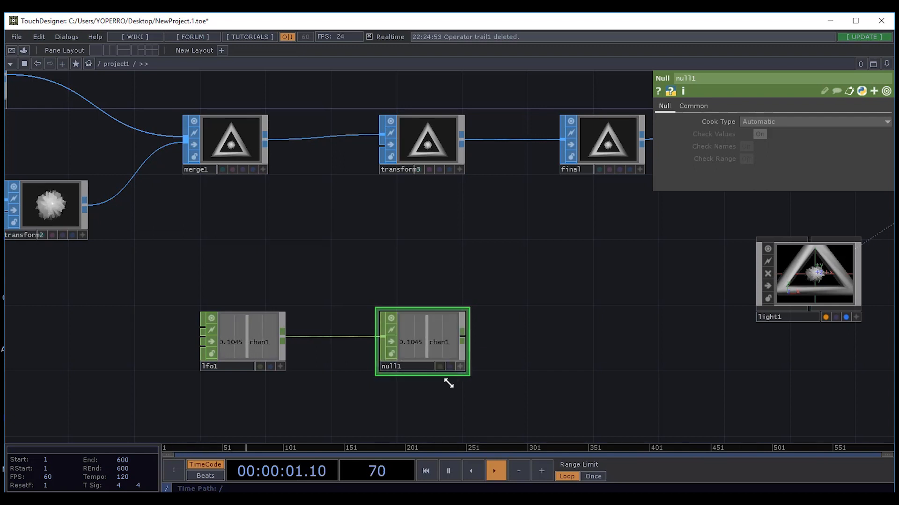
pyautogui.moveTo(427, 345)
pyautogui.mouseDown()
pyautogui.moveTo(411, 250)
pyautogui.moveTo(316, 357)
pyautogui.moveTo(403, 309)
pyautogui.moveTo(423, 361)
pyautogui.moveTo(299, 213)
pyautogui.moveTo(367, 378)
pyautogui.moveTo(413, 330)
pyautogui.moveTo(413, 344)
pyautogui.mouseUp()
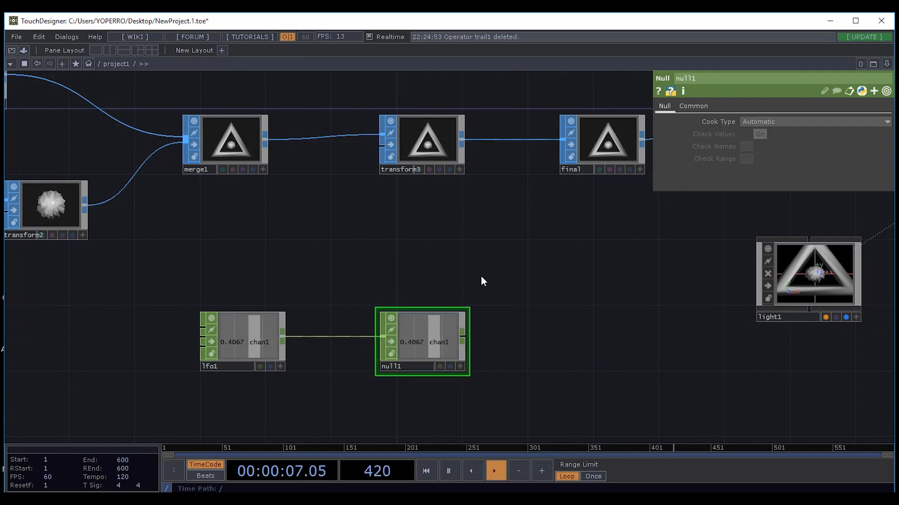
# Make the null1 operator's viewer active so that its chan1 channel can be picked up for export.
pyautogui.moveTo(521, 247); pyautogui.dragTo(455, 168)
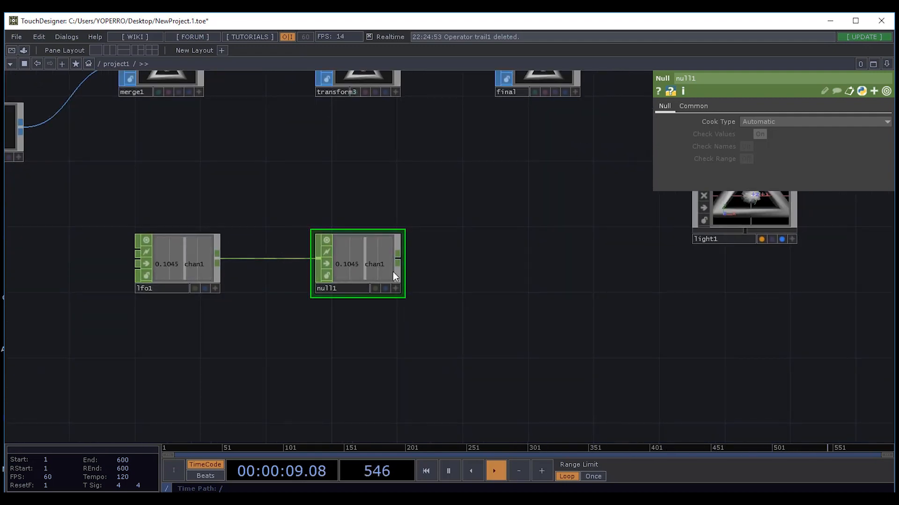
pyautogui.click(395, 288)
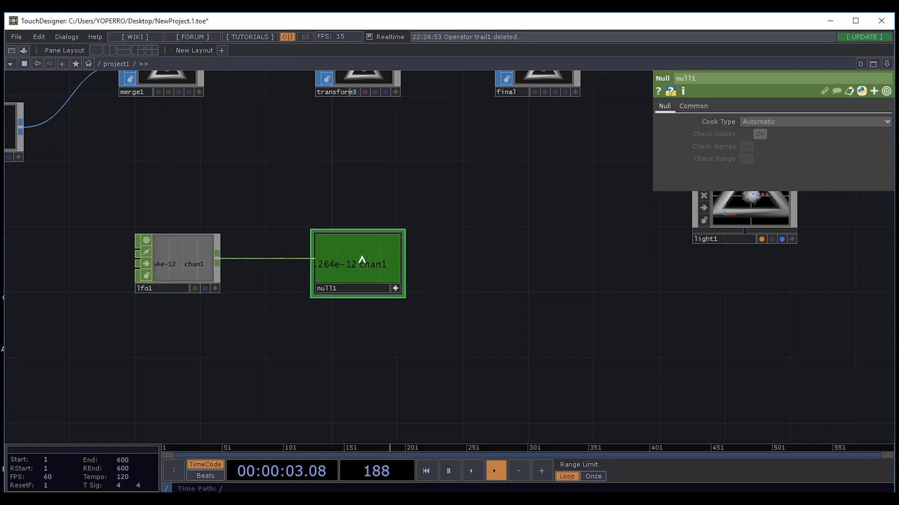
pyautogui.scroll(-3, 364, 272)
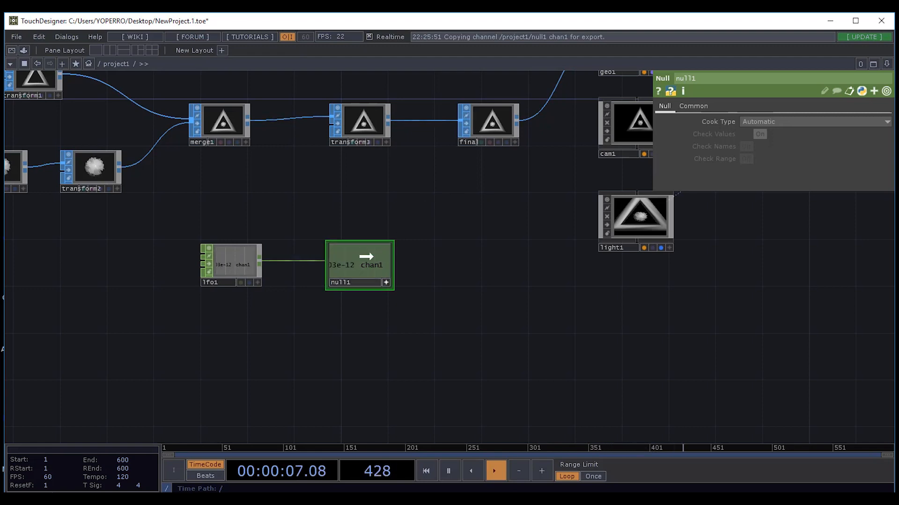
pyautogui.moveTo(430, 181); pyautogui.dragTo(460, 256)
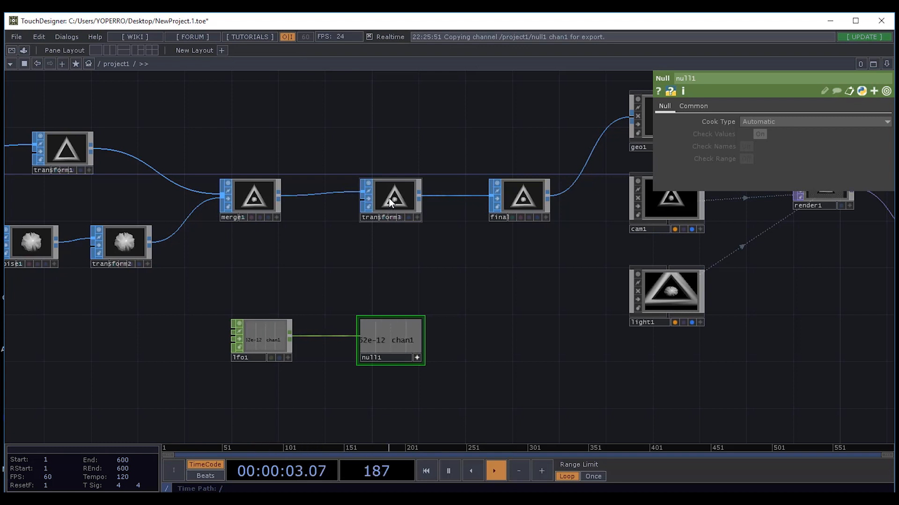
# Switch transform3's Scale x, y and z parameters from the missing exports back to constant values.
pyautogui.click(391, 203)
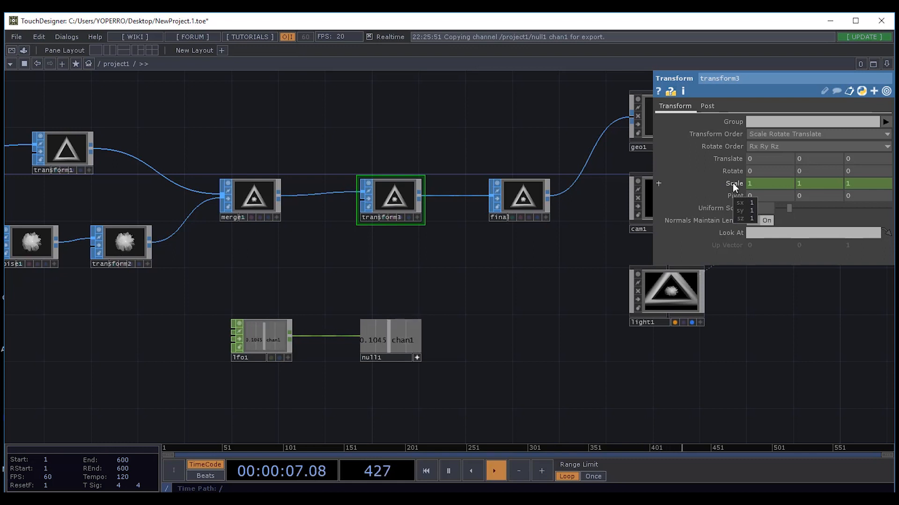
pyautogui.click(658, 184)
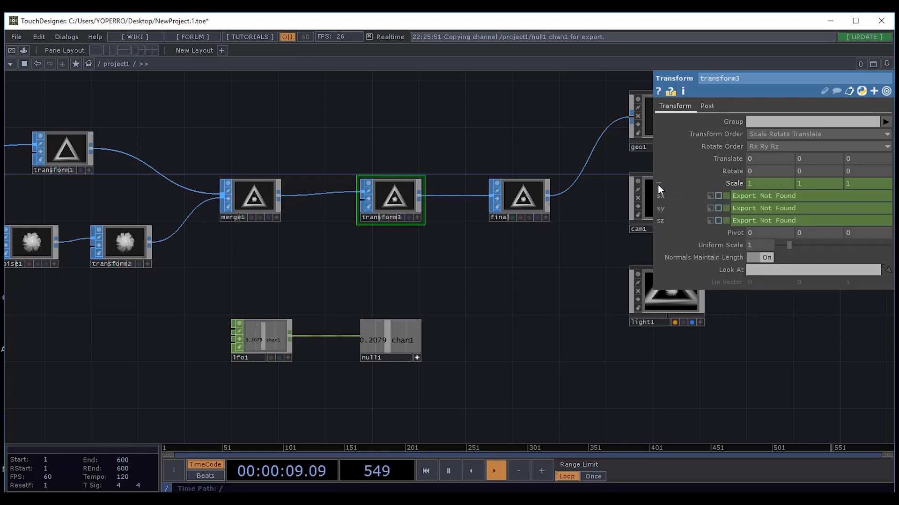
pyautogui.click(709, 196)
pyautogui.click(713, 209)
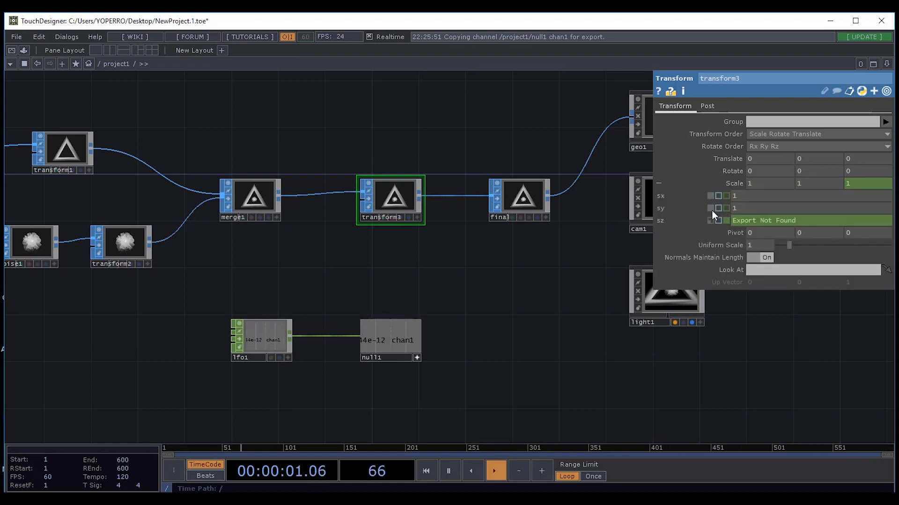
pyautogui.click(709, 220)
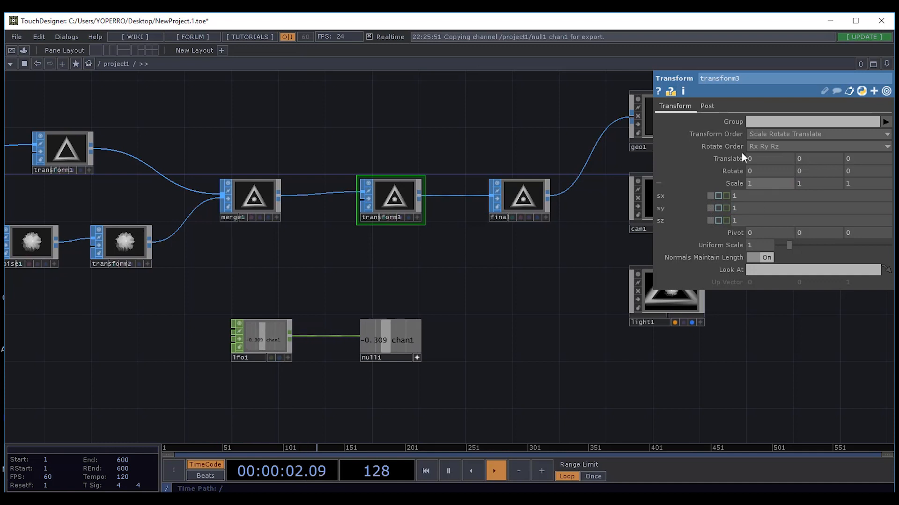
pyautogui.click(659, 184)
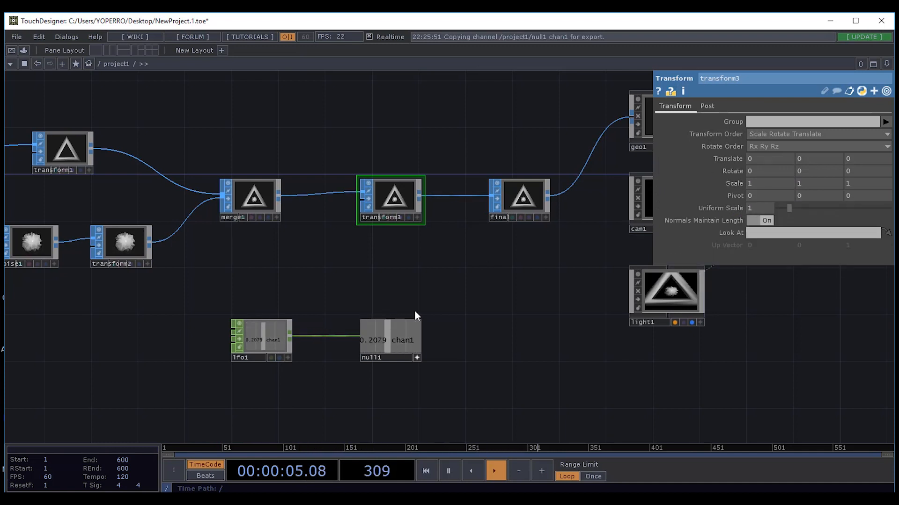
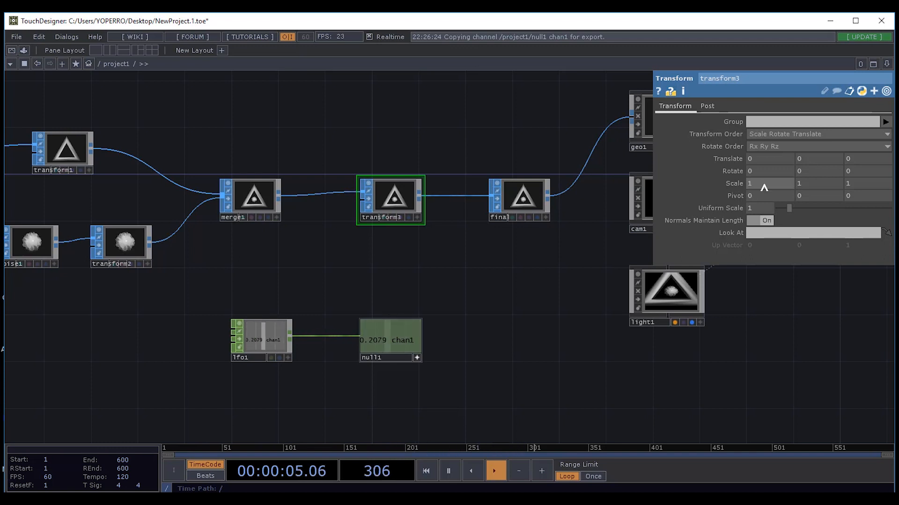
# Export null1's chan1 channel to the X scale of transform3 as an Export CHOP.
pyautogui.moveTo(764, 187); pyautogui.dragTo(763, 183)
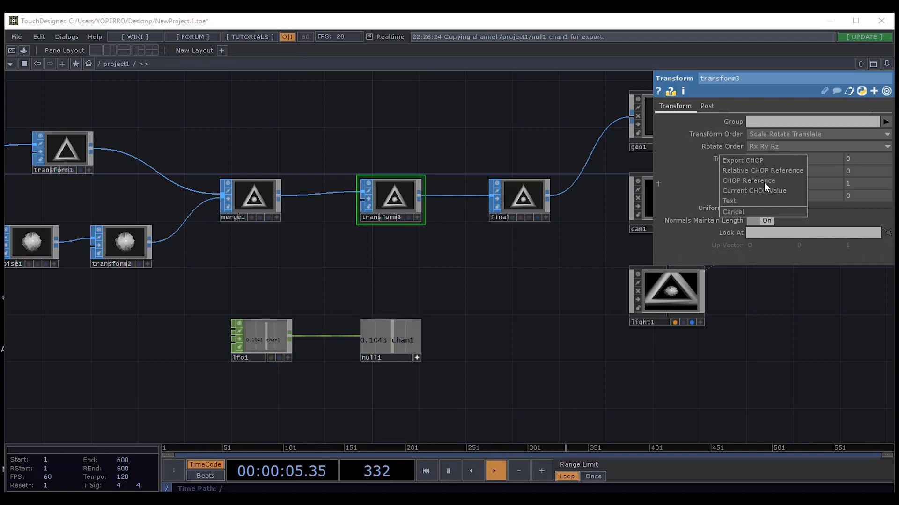
pyautogui.click(734, 160)
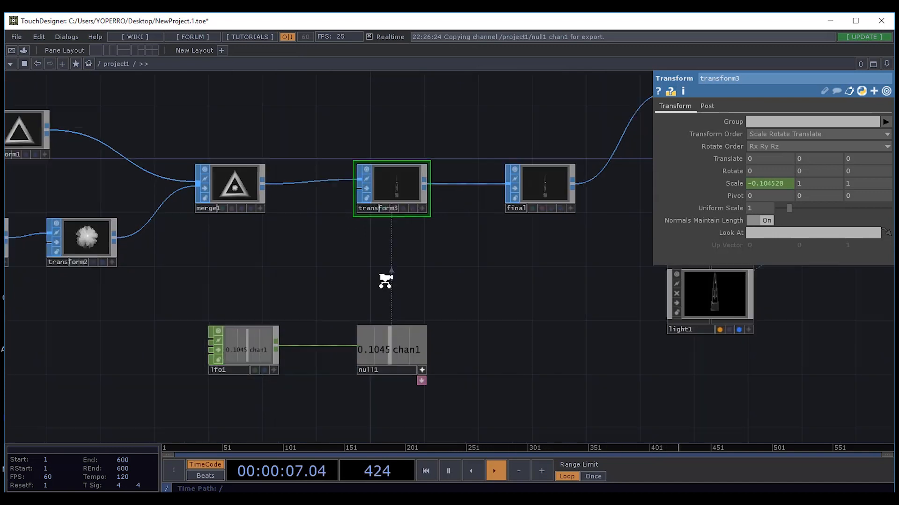
pyautogui.scroll(4, 382, 211)
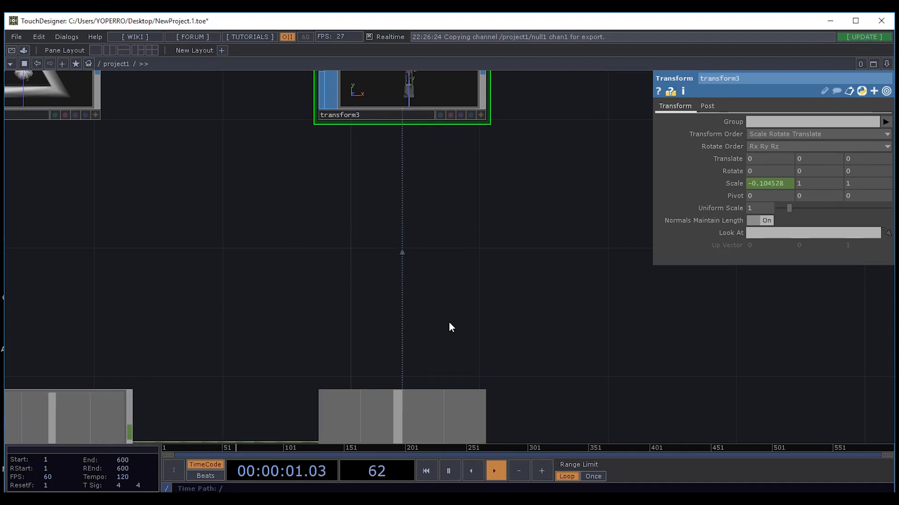
pyautogui.scroll(-3, 450, 326)
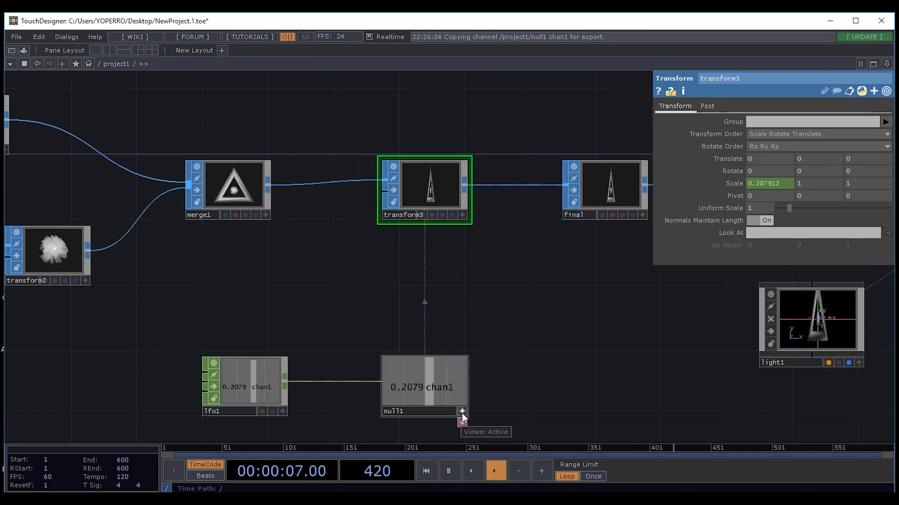
pyautogui.scroll(-3, 459, 283)
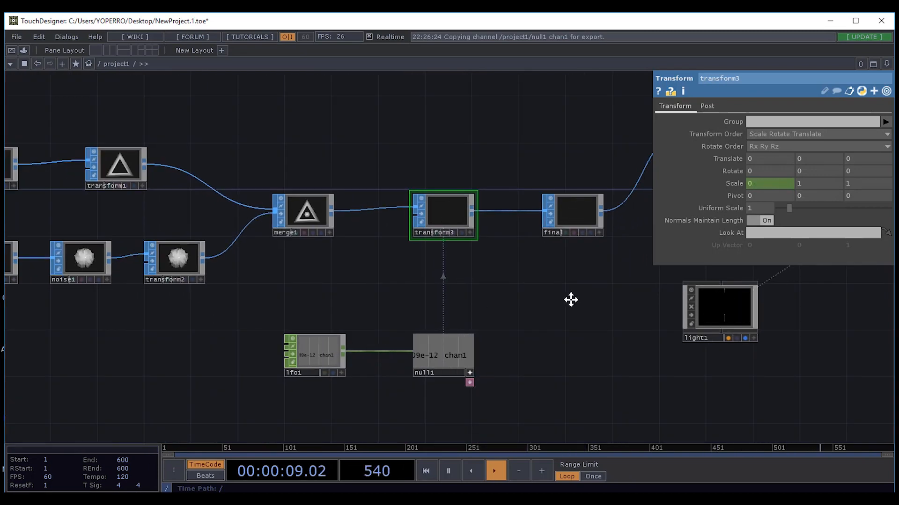
# Display render1's output in the network background and return to transform3 and null1.
pyautogui.moveTo(570, 299); pyautogui.dragTo(521, 304)
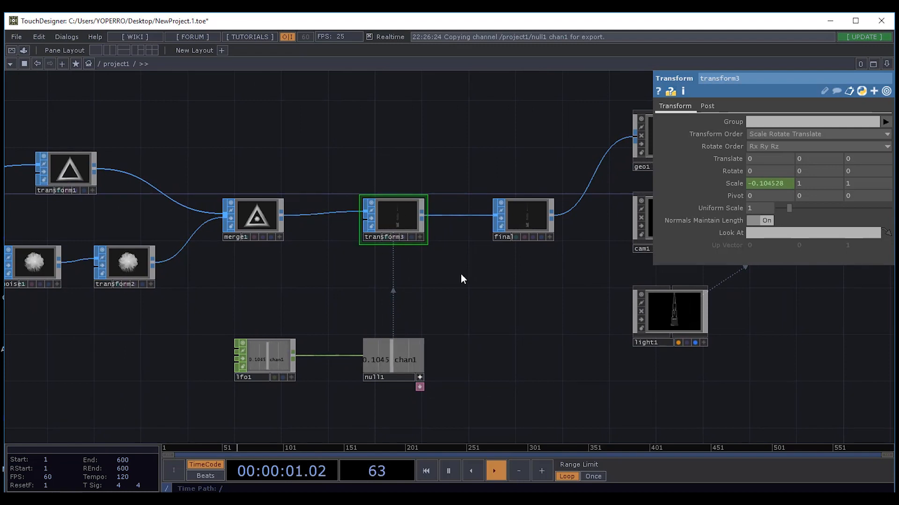
pyautogui.moveTo(427, 287); pyautogui.dragTo(356, 275)
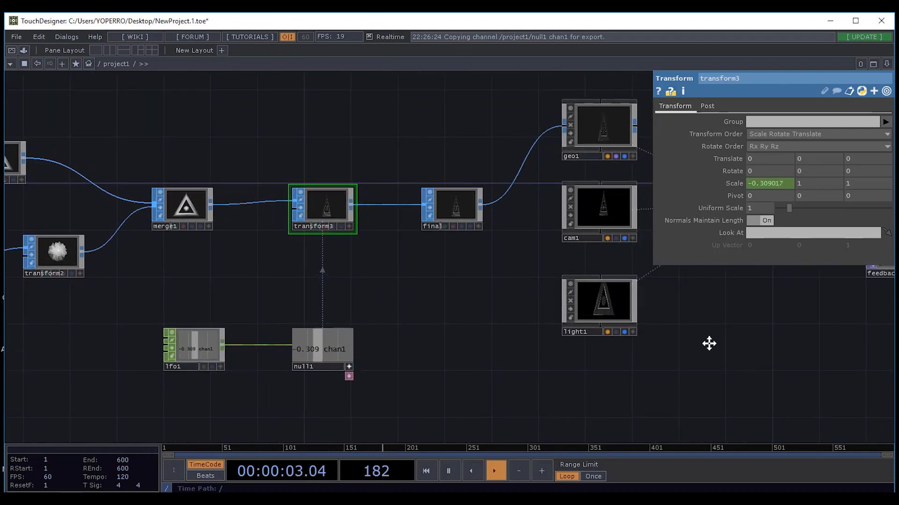
pyautogui.moveTo(709, 344); pyautogui.dragTo(349, 357)
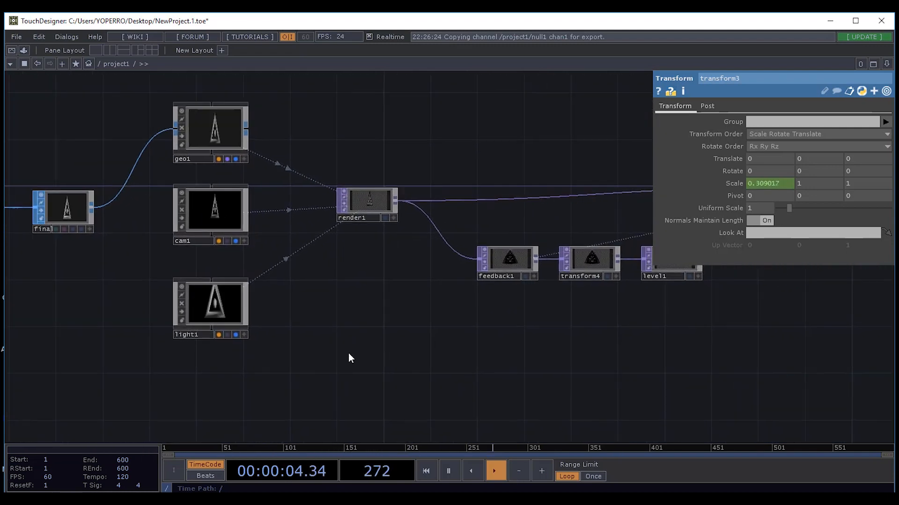
pyautogui.click(389, 220)
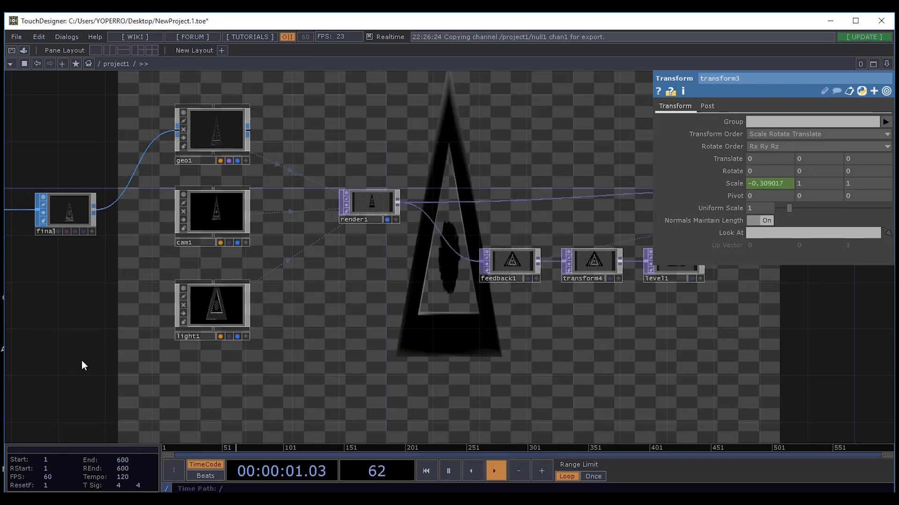
pyautogui.moveTo(114, 358); pyautogui.dragTo(355, 370)
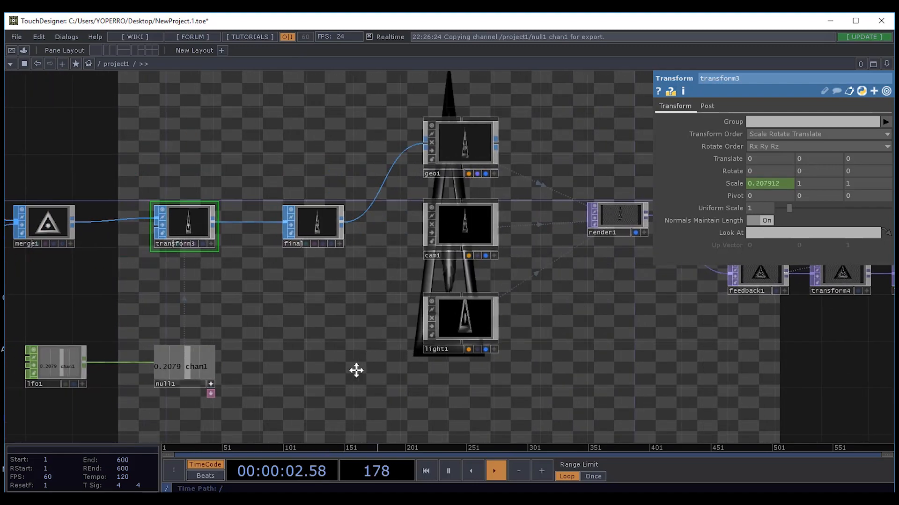
pyautogui.moveTo(394, 295); pyautogui.dragTo(507, 284)
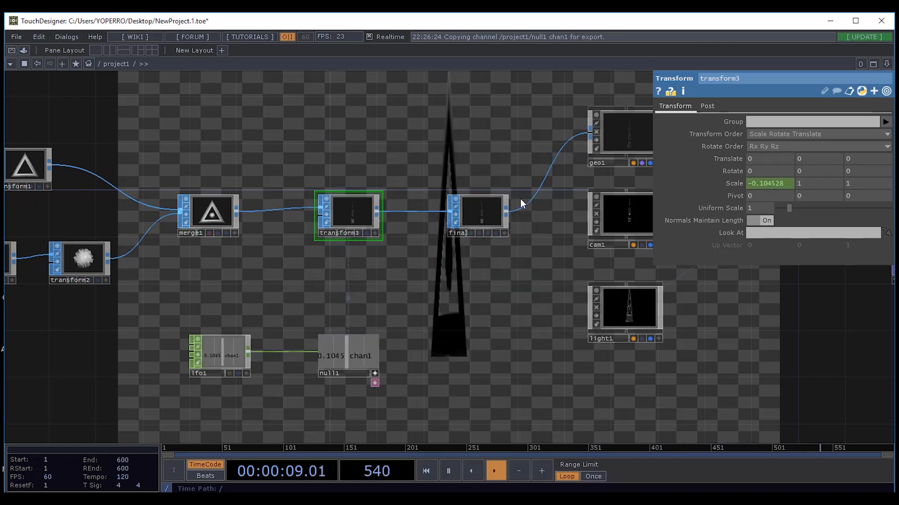
# Export null1's chan1 channel to the Y and Z scale of transform3 as well.
pyautogui.moveTo(349, 357); pyautogui.dragTo(811, 189)
pyautogui.click(801, 159)
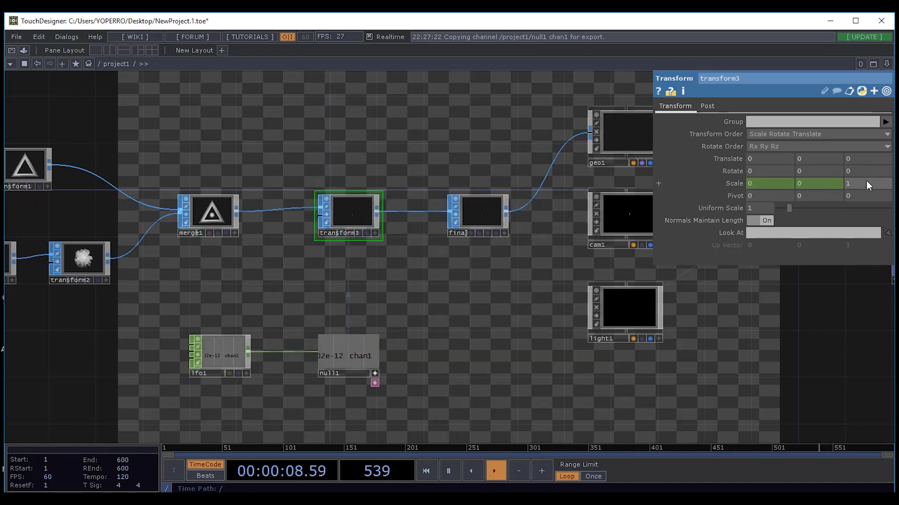
pyautogui.moveTo(348, 356); pyautogui.dragTo(856, 186)
pyautogui.click(850, 161)
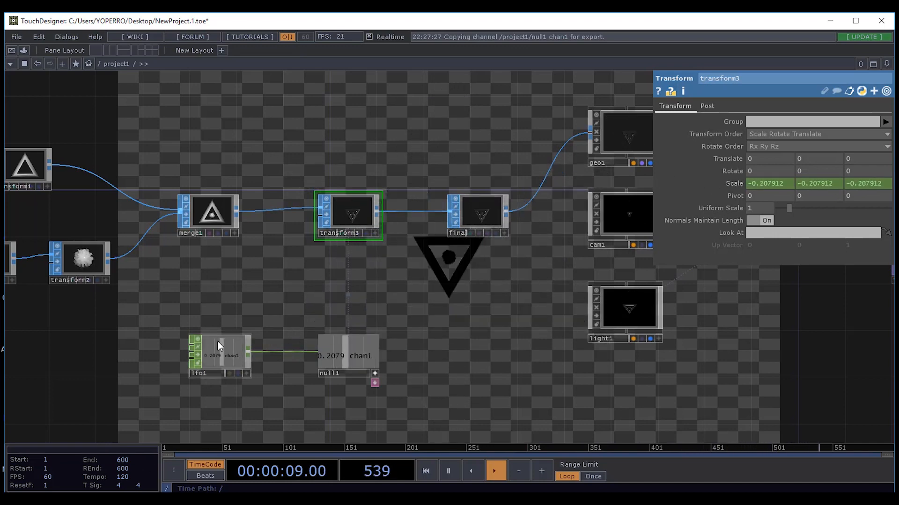
# Inspect the parameters of lfo1, noise1 and transform3, and deactivate null1's viewer.
pyautogui.click(227, 347)
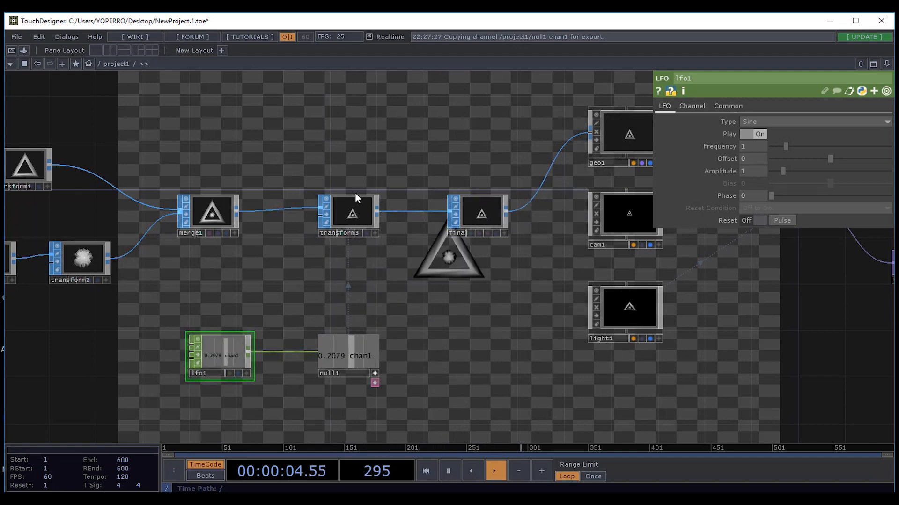
pyautogui.moveTo(217, 275); pyautogui.dragTo(531, 296)
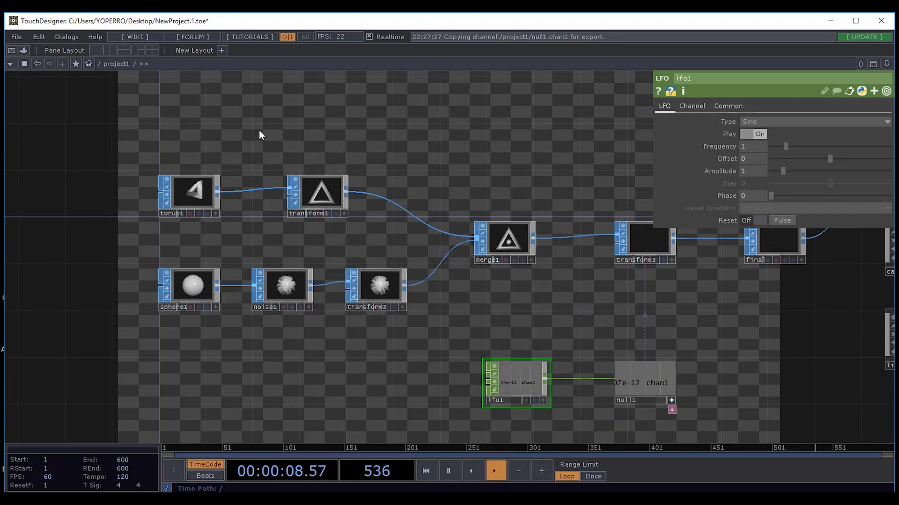
pyautogui.moveTo(488, 307); pyautogui.dragTo(221, 273)
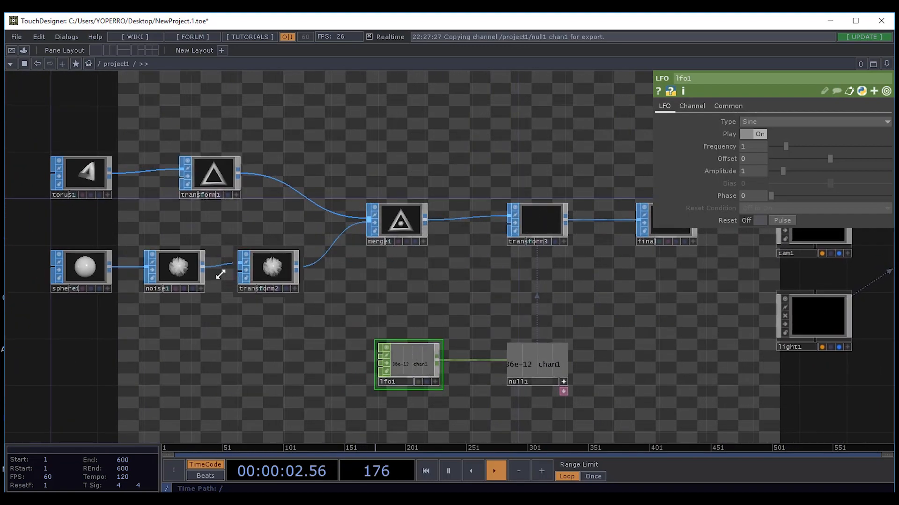
pyautogui.click(187, 271)
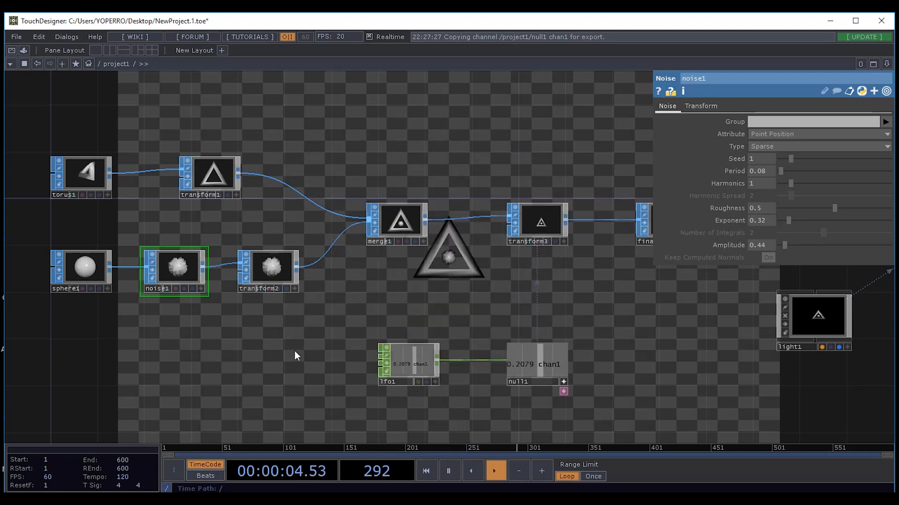
pyautogui.moveTo(297, 426); pyautogui.dragTo(178, 391)
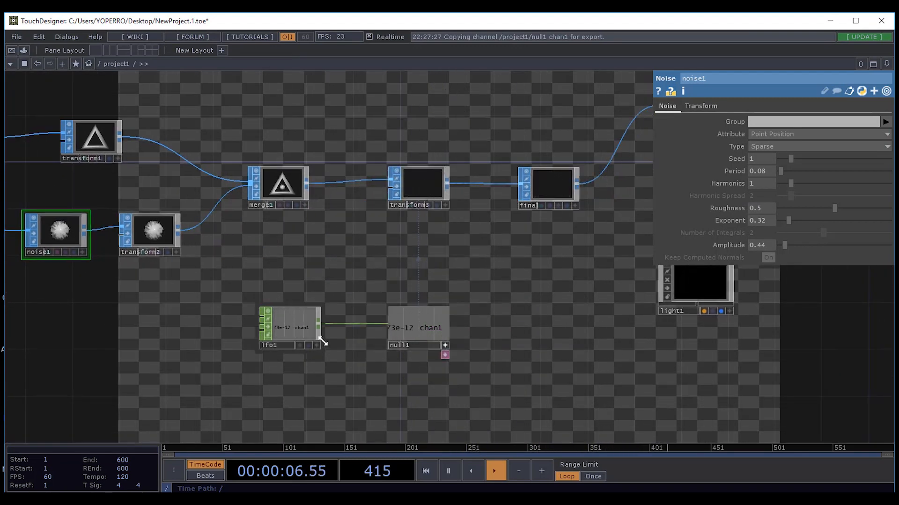
pyautogui.click(276, 341)
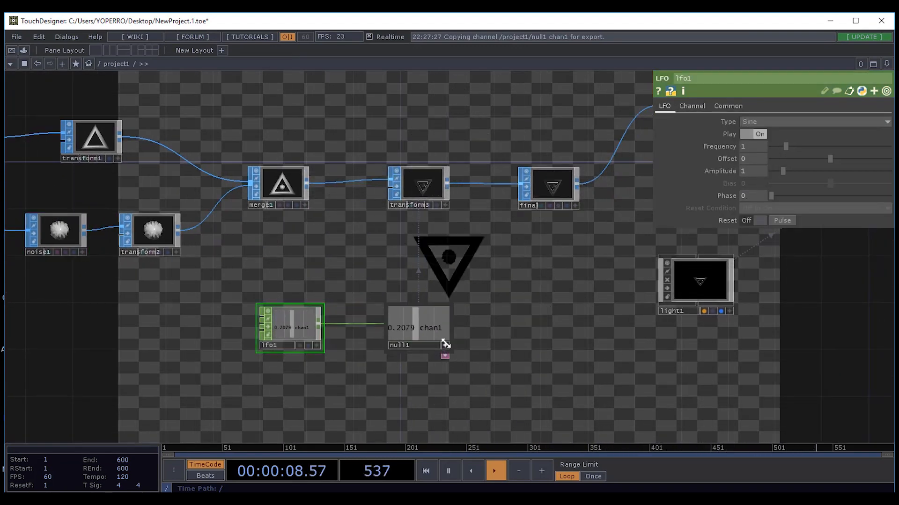
pyautogui.click(445, 347)
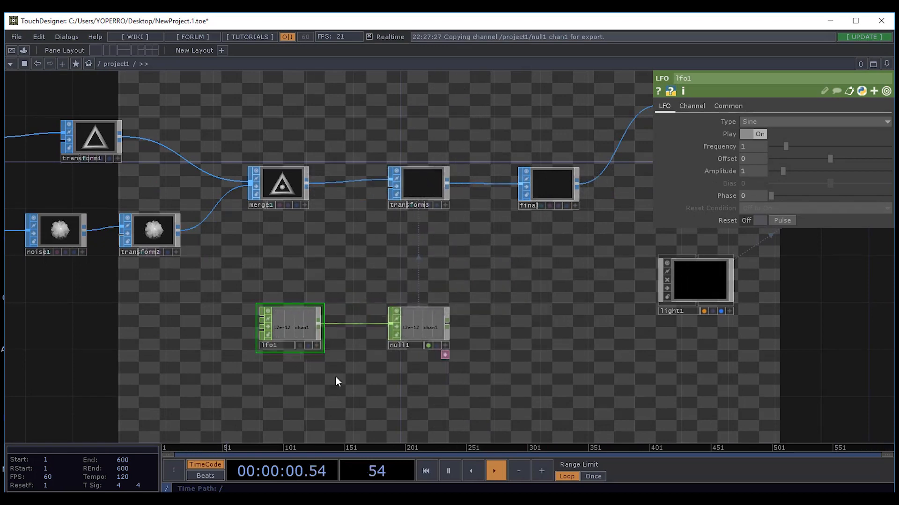
pyautogui.click(427, 181)
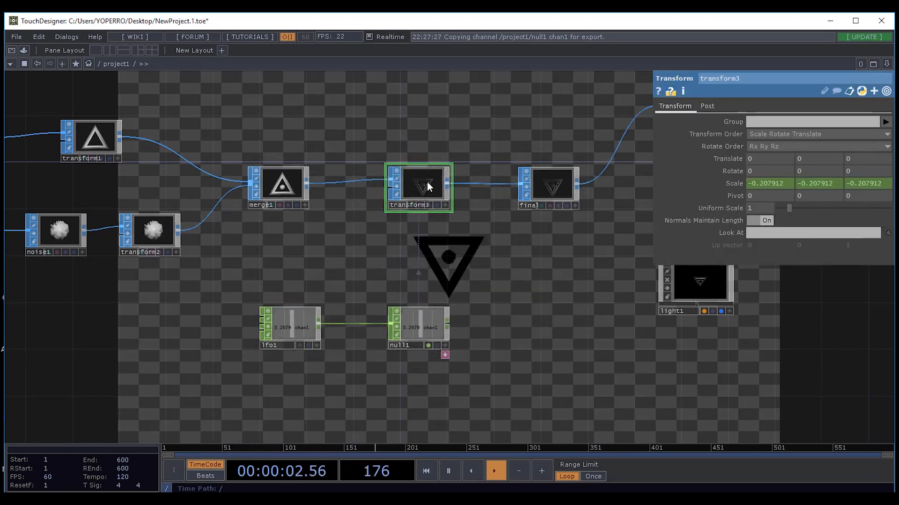
pyautogui.moveTo(593, 303); pyautogui.dragTo(514, 320)
# Set lfo1's frequency to 0.3 and go to render1 in the network.
pyautogui.click(210, 342)
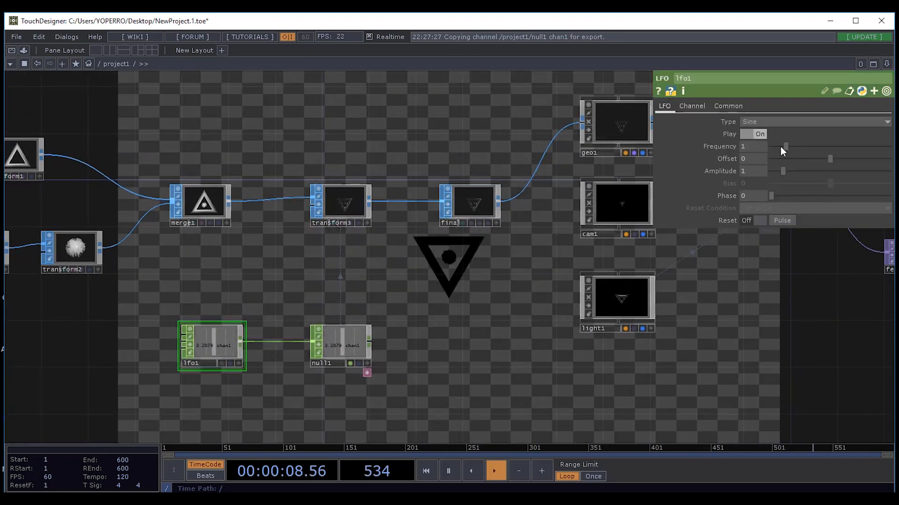
pyautogui.moveTo(784, 148); pyautogui.dragTo(778, 145)
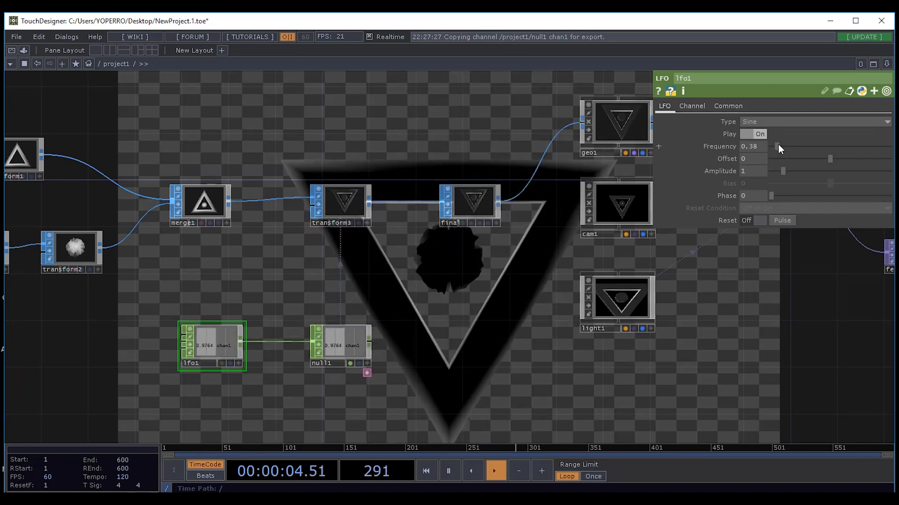
pyautogui.moveTo(778, 146); pyautogui.dragTo(776, 145)
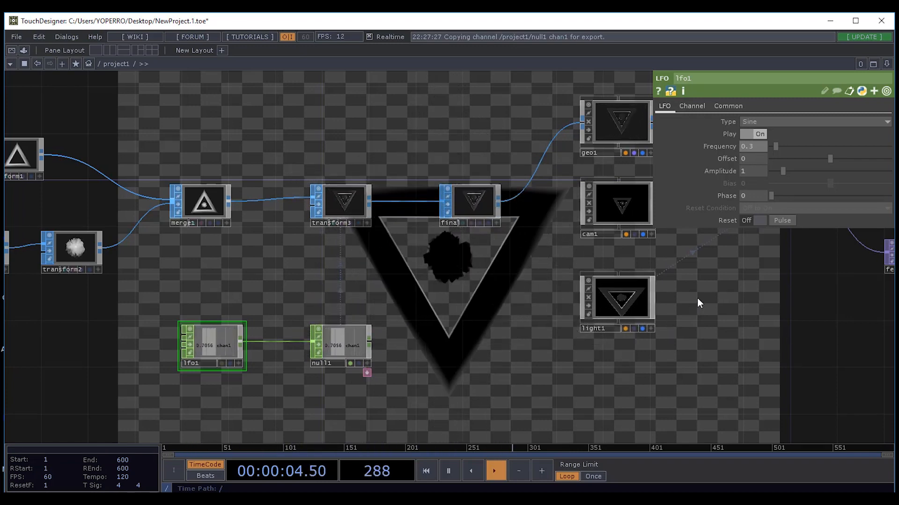
pyautogui.moveTo(718, 328); pyautogui.dragTo(207, 331)
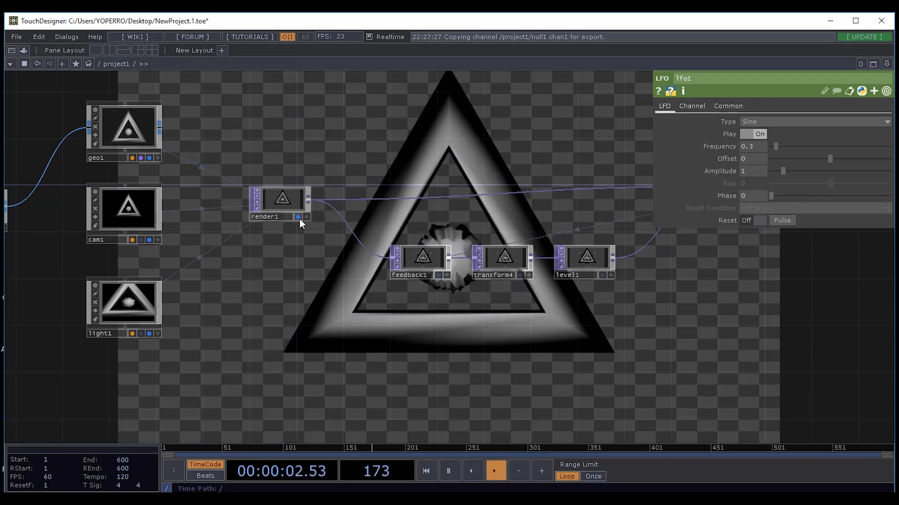
# Turn off render1's background display and show over1's output in the network background instead.
pyautogui.click(298, 217)
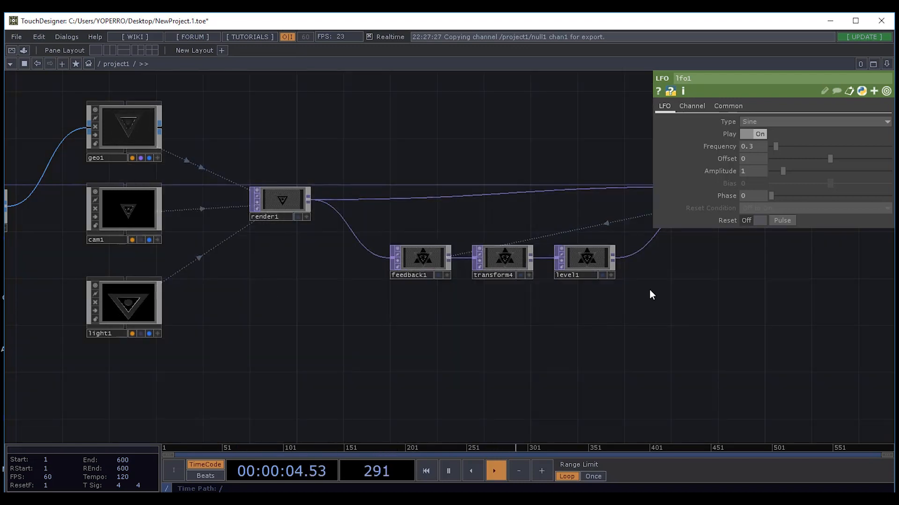
pyautogui.moveTo(253, 336); pyautogui.dragTo(93, 363)
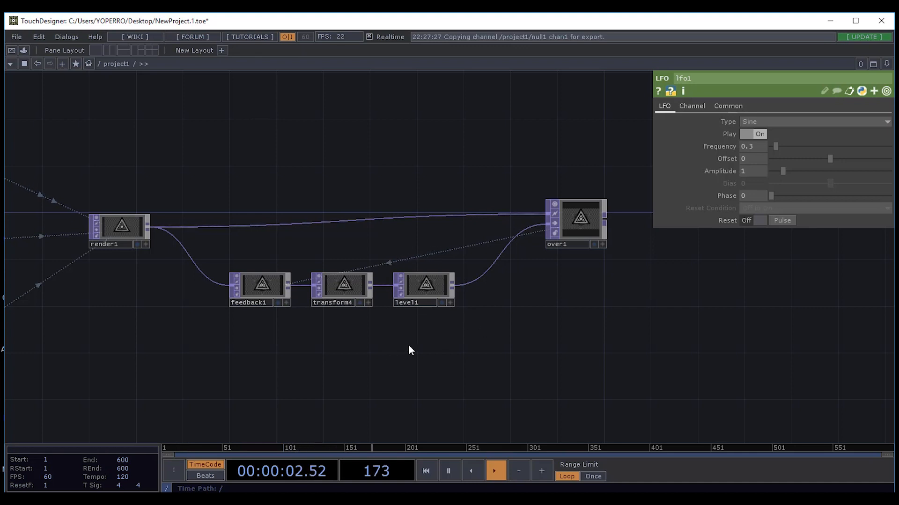
pyautogui.scroll(2, 409, 349)
pyautogui.moveTo(511, 302); pyautogui.dragTo(416, 318)
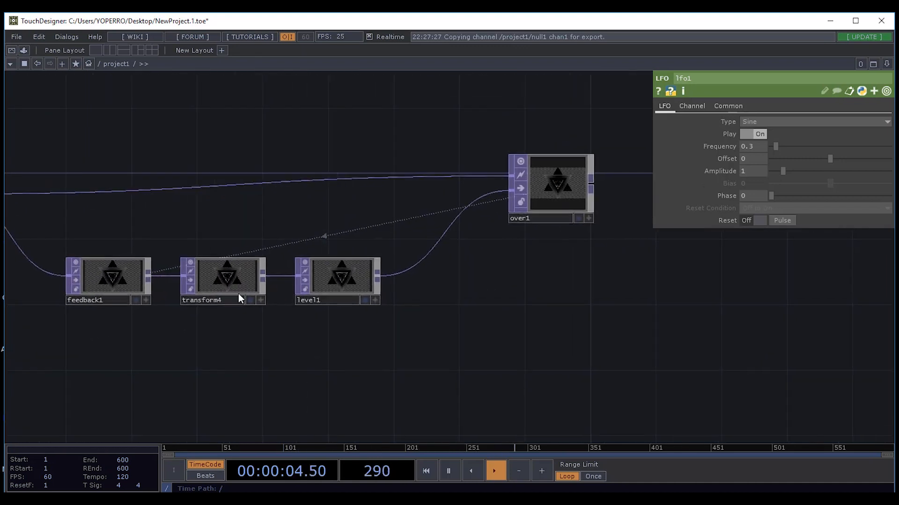
pyautogui.moveTo(205, 364); pyautogui.dragTo(379, 387)
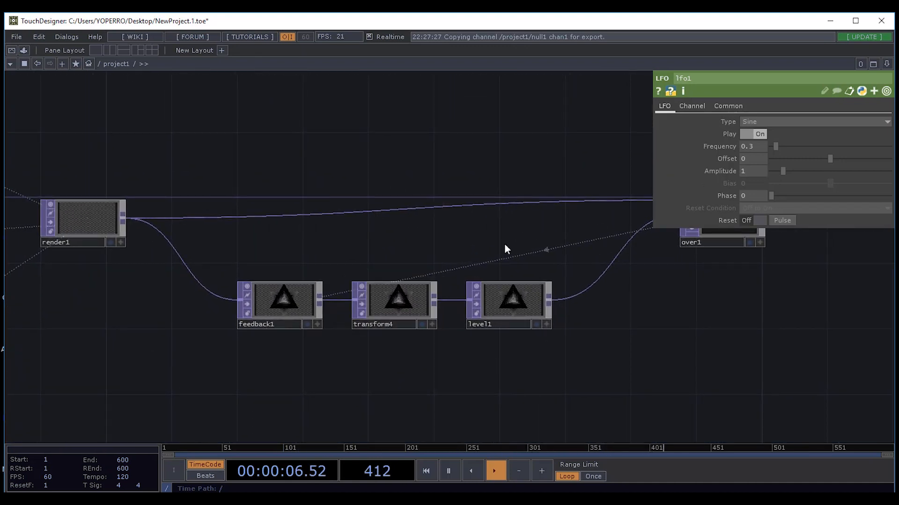
pyautogui.moveTo(721, 334); pyautogui.dragTo(461, 305)
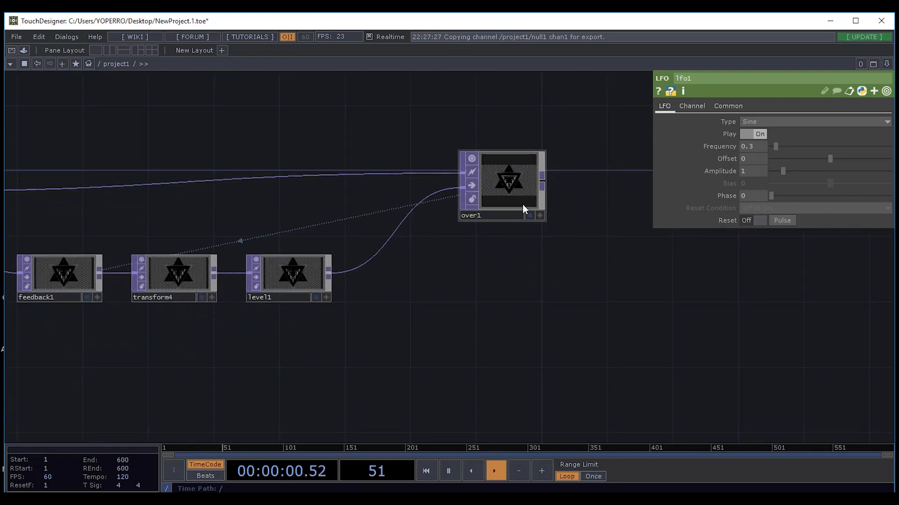
pyautogui.moveTo(389, 305); pyautogui.dragTo(545, 262)
pyautogui.moveTo(568, 294); pyautogui.dragTo(338, 316)
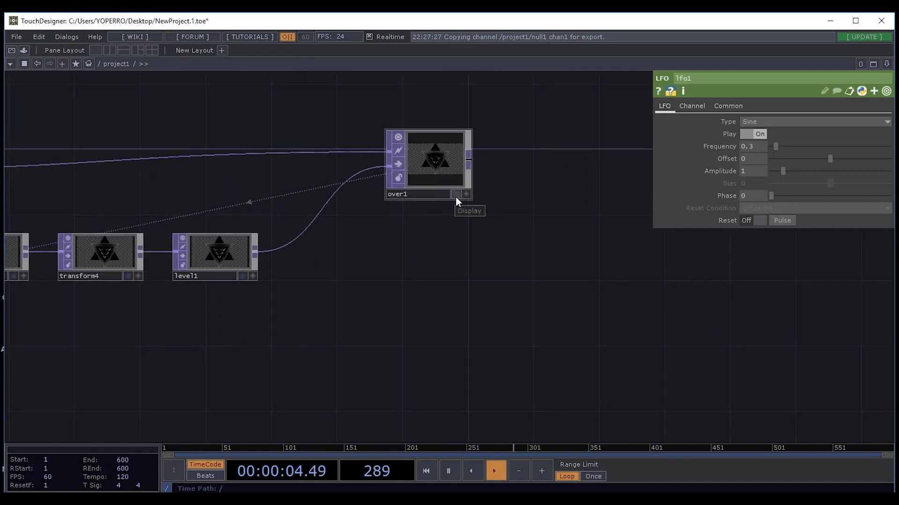
pyautogui.click(438, 153)
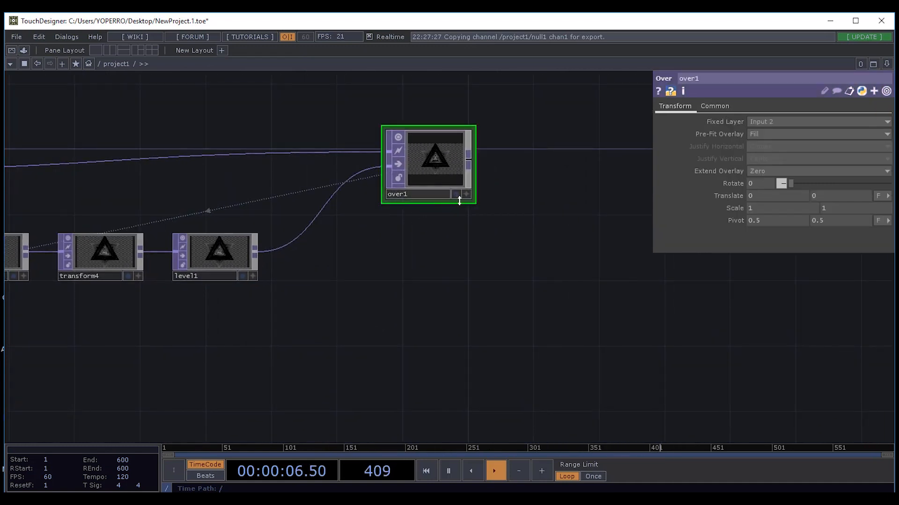
pyautogui.click(457, 195)
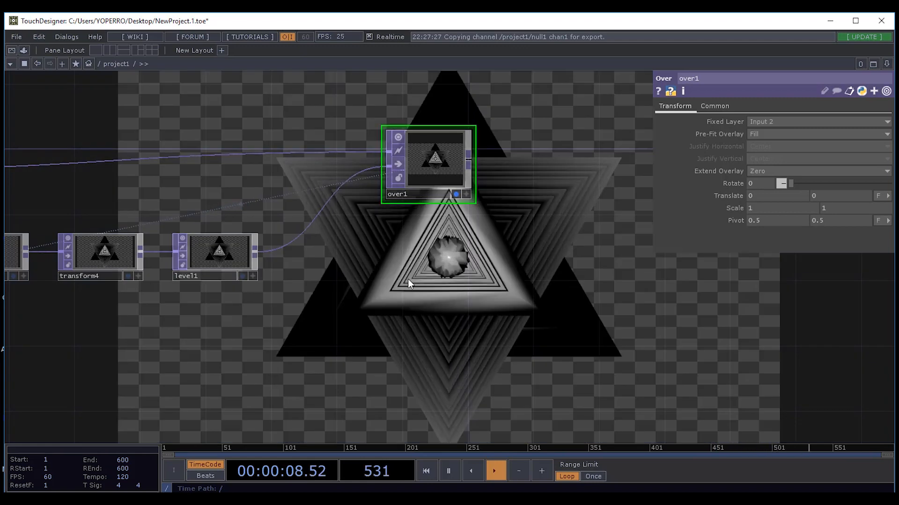
# Preview level1's output in the network background and return the background display to over1.
pyautogui.moveTo(239, 351); pyautogui.dragTo(412, 364)
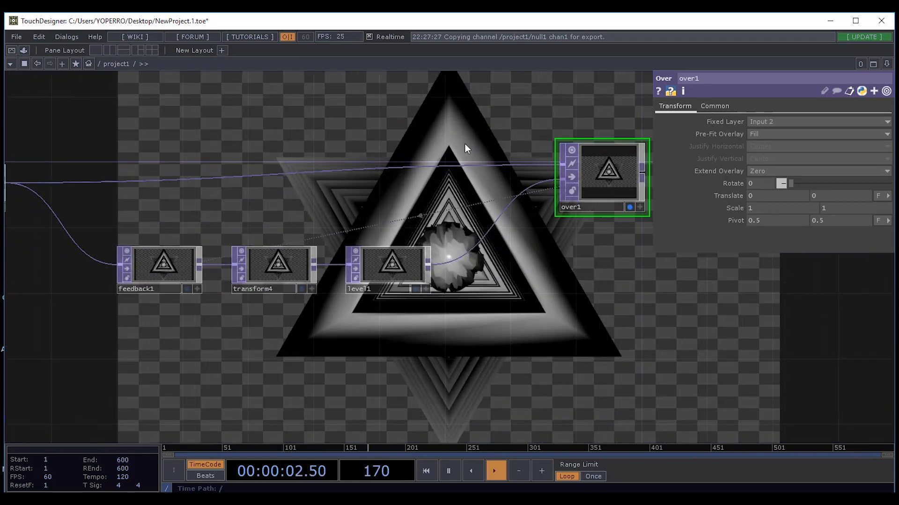
pyautogui.click(633, 206)
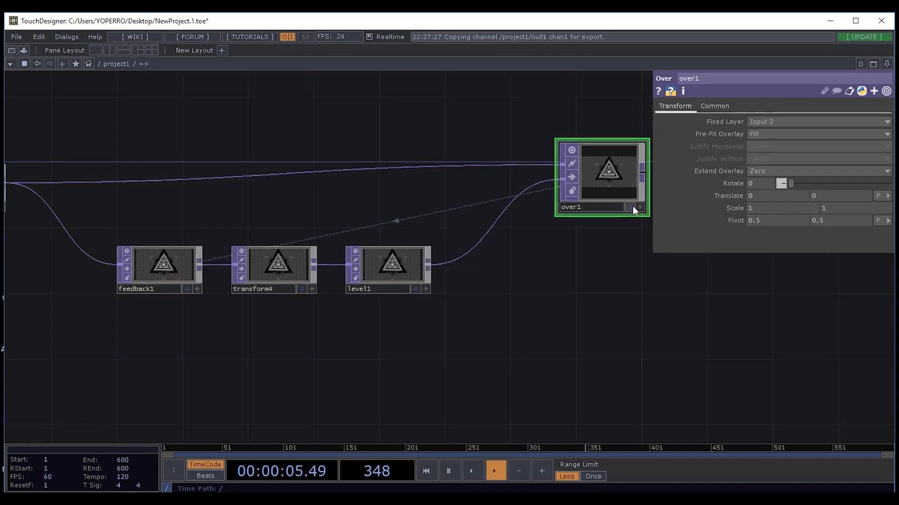
pyautogui.click(415, 288)
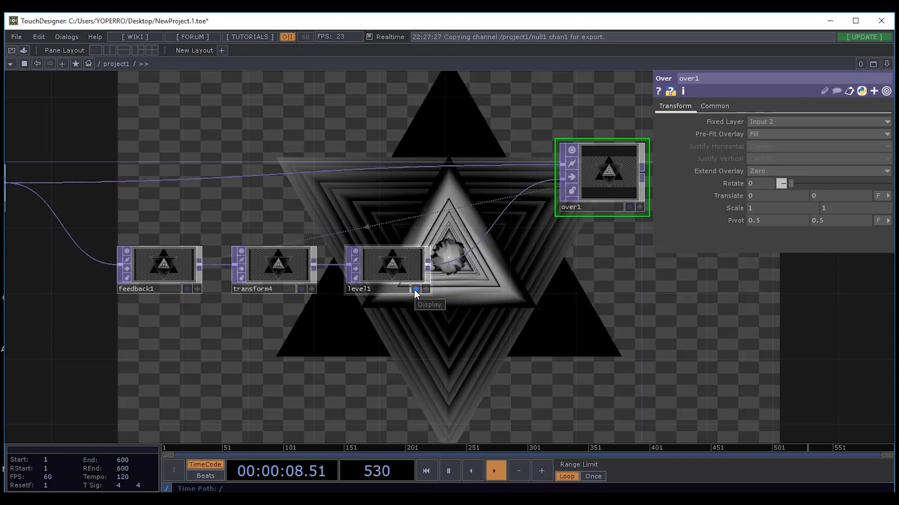
pyautogui.click(415, 289)
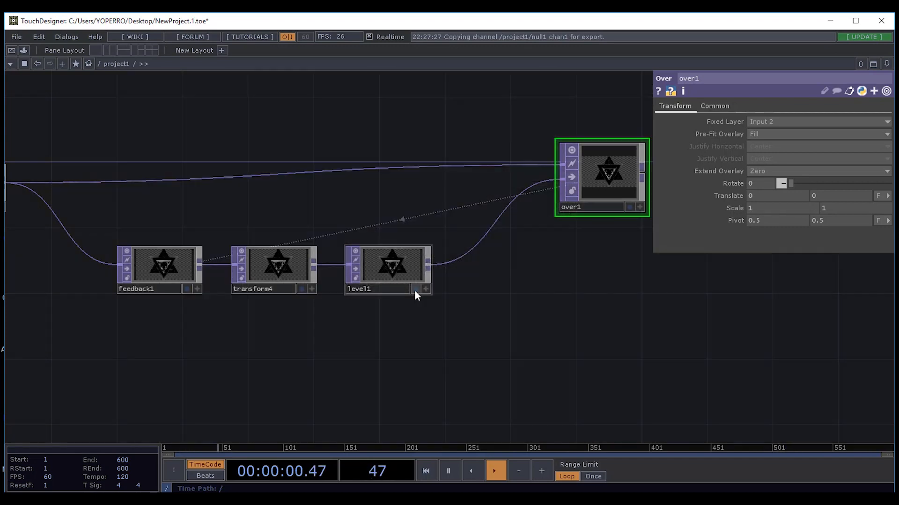
pyautogui.moveTo(542, 277); pyautogui.dragTo(450, 277)
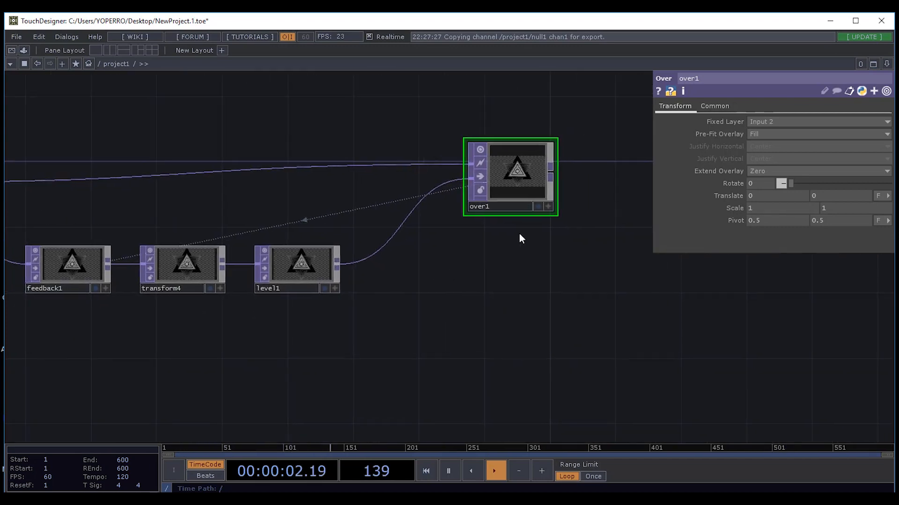
pyautogui.click(538, 207)
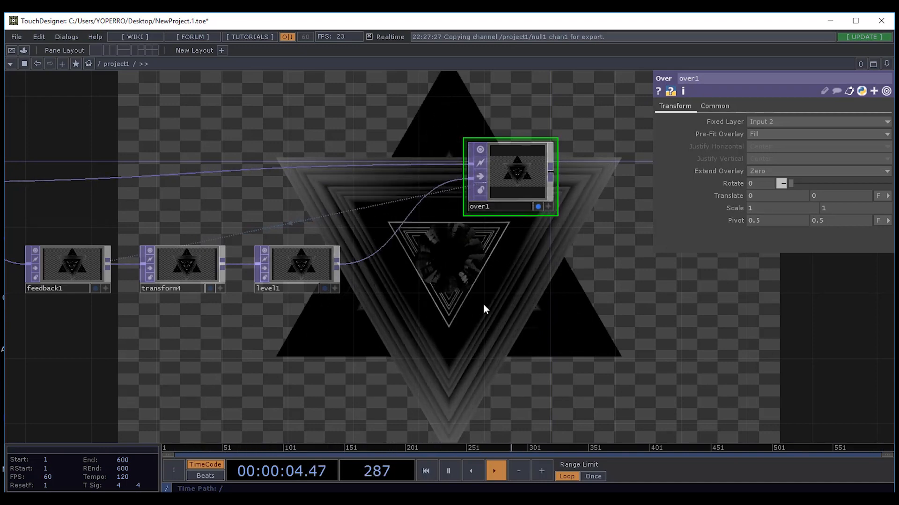
# Select level1 and examine the Opacity setting among its Post parameters.
pyautogui.scroll(-2, 485, 305)
pyautogui.moveTo(475, 349); pyautogui.dragTo(550, 353)
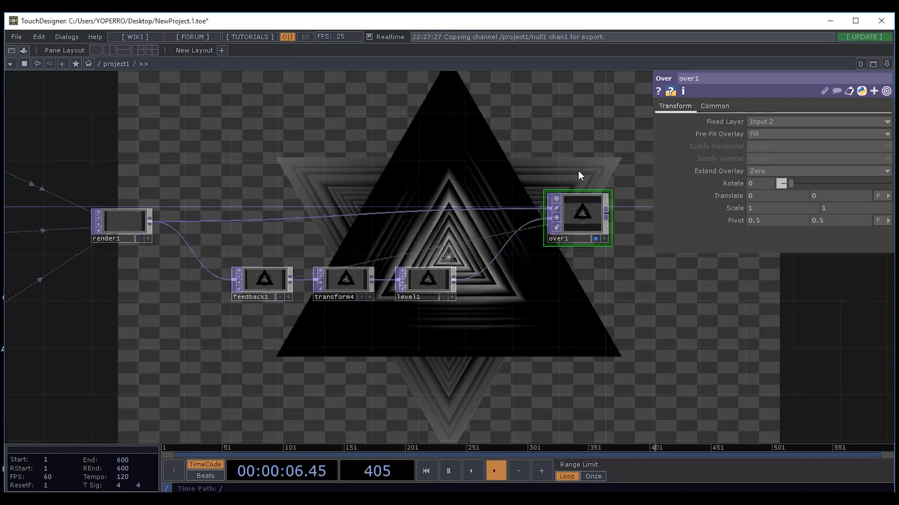
pyautogui.moveTo(464, 307); pyautogui.dragTo(344, 298)
pyautogui.moveTo(421, 277); pyautogui.dragTo(426, 276)
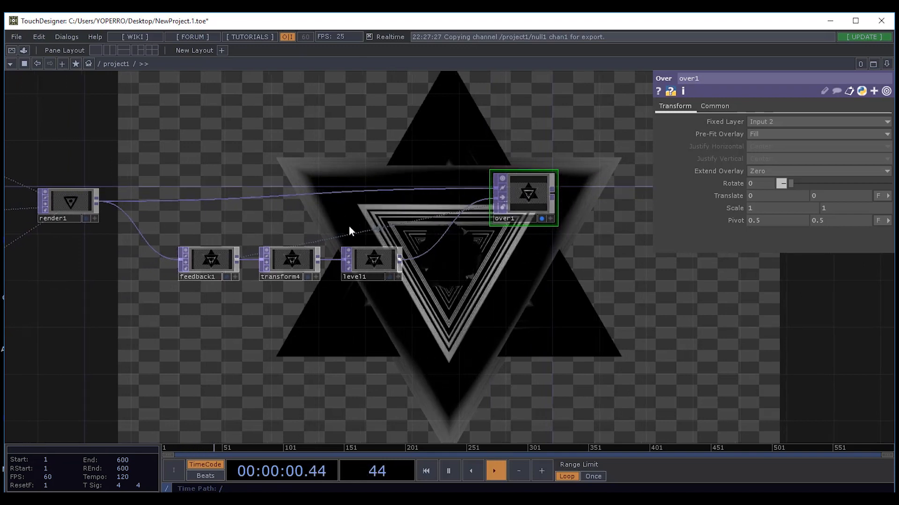
pyautogui.click(375, 262)
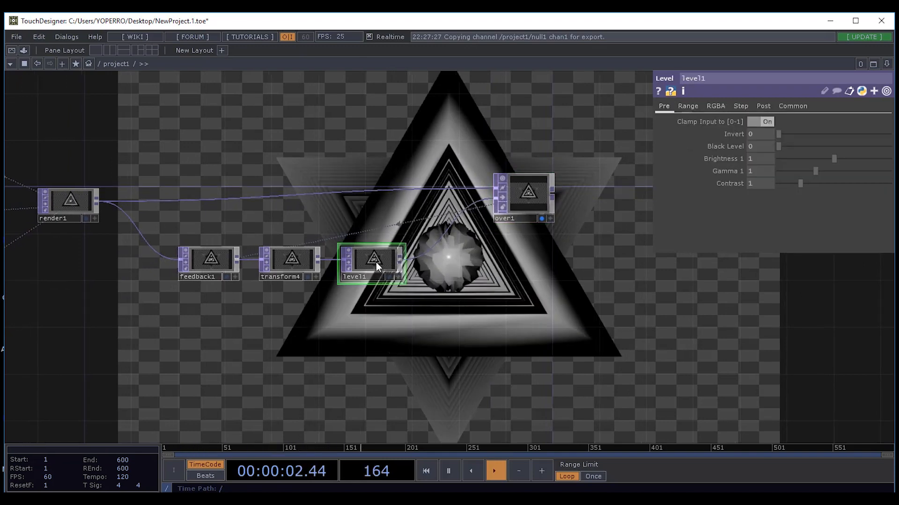
pyautogui.moveTo(622, 307); pyautogui.dragTo(549, 309)
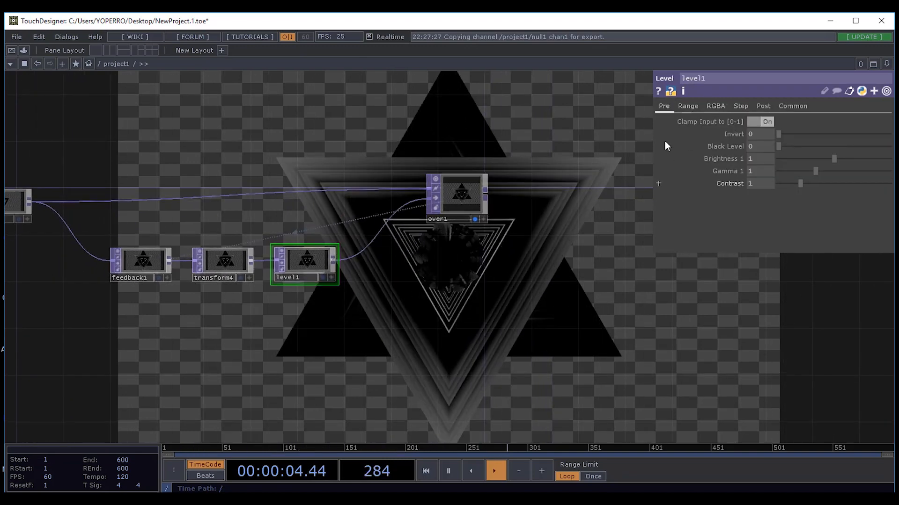
pyautogui.click(765, 108)
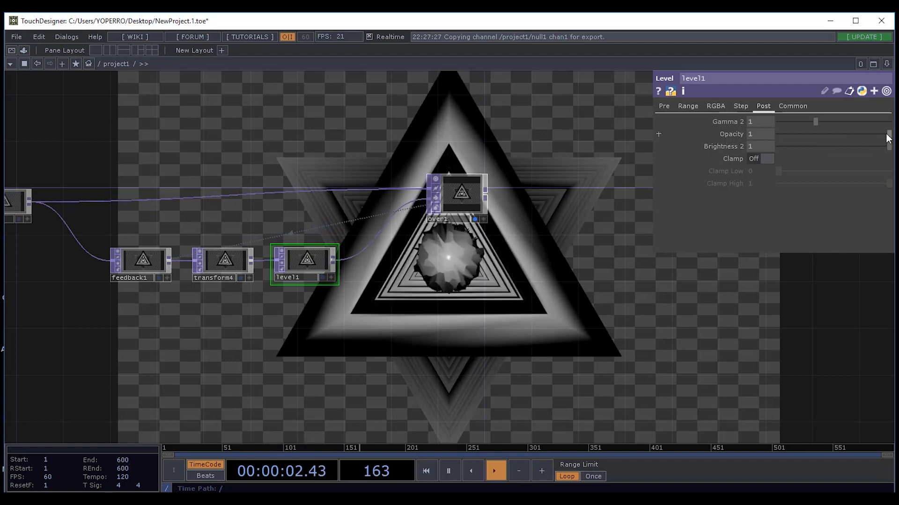
pyautogui.moveTo(885, 132); pyautogui.dragTo(883, 180)
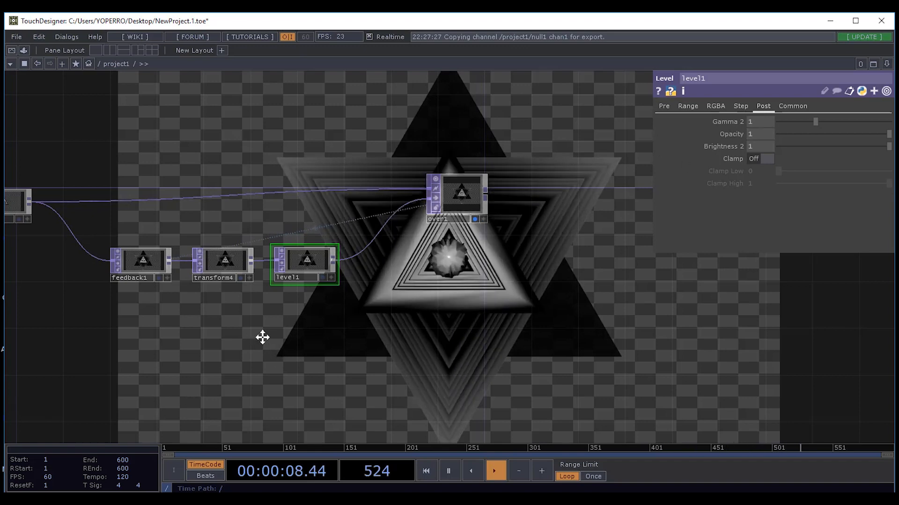
# Select transform4 and inspect its transform parameters.
pyautogui.moveTo(260, 337); pyautogui.dragTo(313, 351)
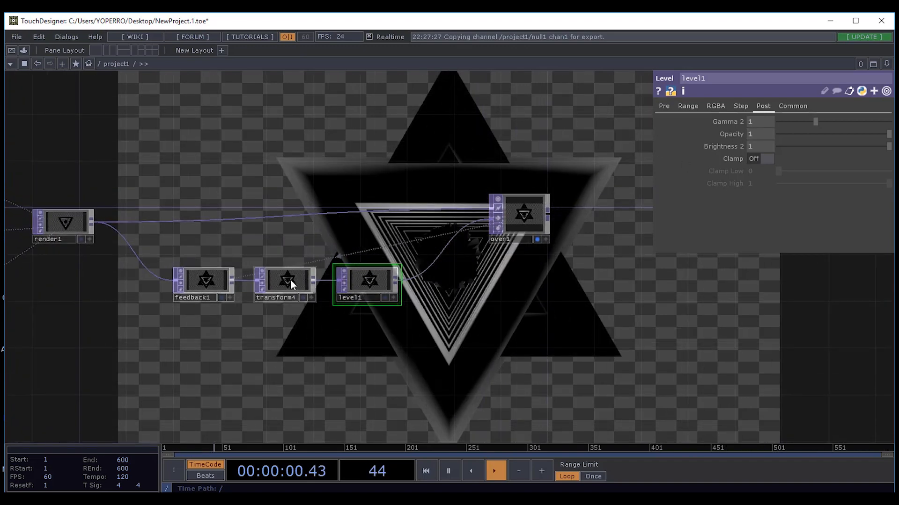
pyautogui.scroll(3, 295, 297)
pyautogui.scroll(2, 303, 310)
pyautogui.click(276, 273)
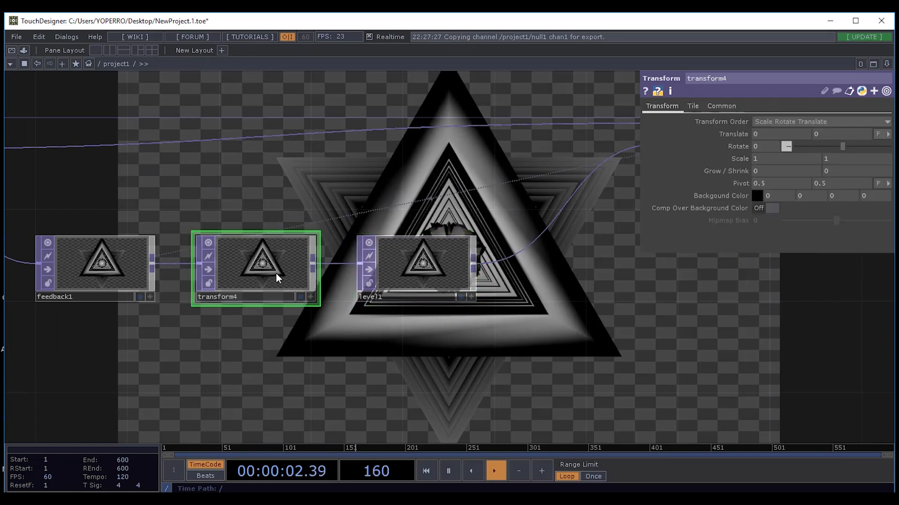
pyautogui.moveTo(246, 364); pyautogui.dragTo(173, 373)
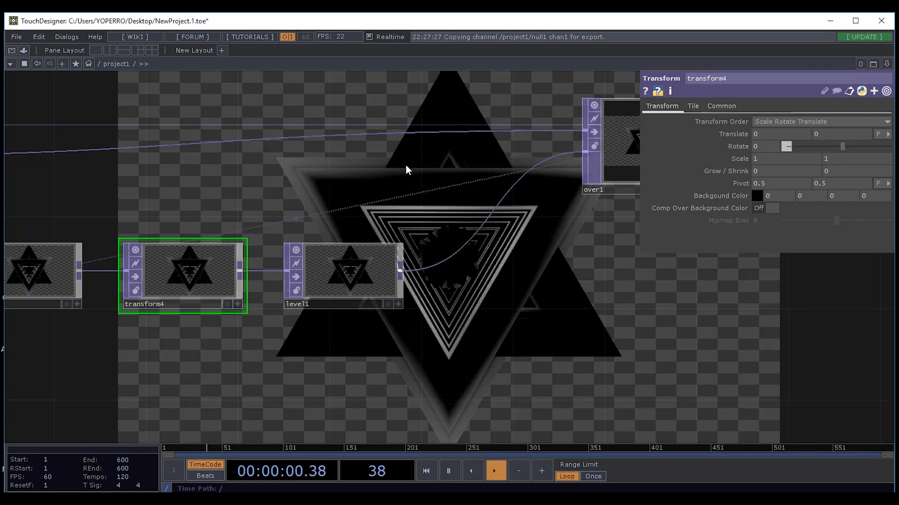
# Review the feedback loop from render1 through feedback1, transform4 and level1 to over1.
pyautogui.scroll(-4, 405, 213)
pyautogui.moveTo(232, 304); pyautogui.dragTo(273, 335)
pyautogui.moveTo(571, 344); pyautogui.dragTo(609, 307)
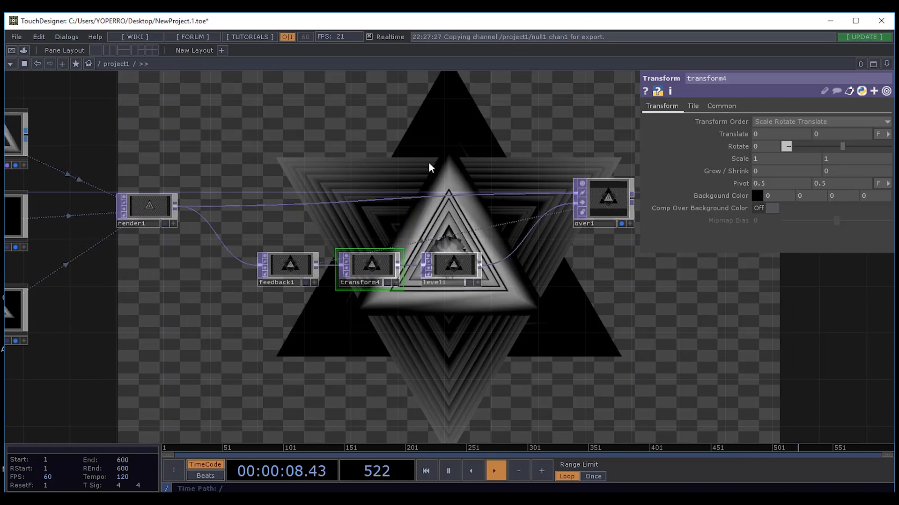
pyautogui.moveTo(546, 315); pyautogui.dragTo(360, 347)
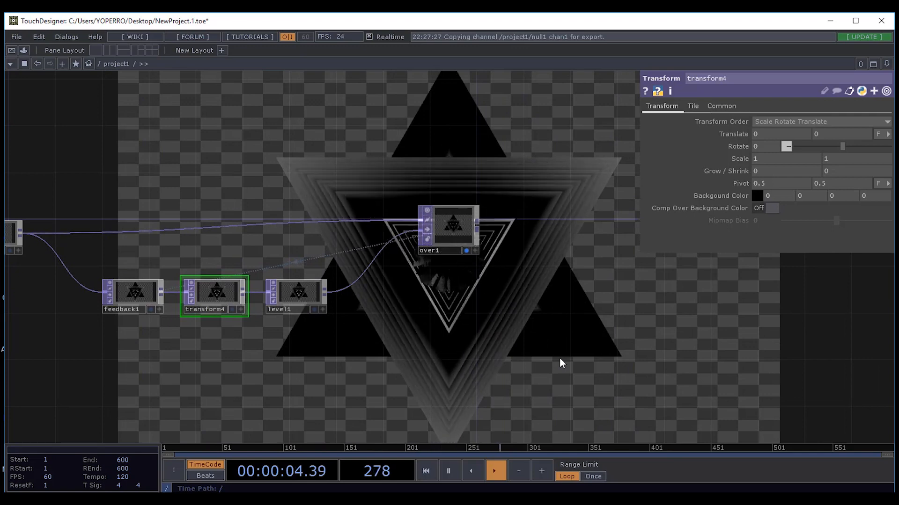
pyautogui.moveTo(413, 263); pyautogui.dragTo(482, 253)
pyautogui.moveTo(561, 332); pyautogui.dragTo(479, 334)
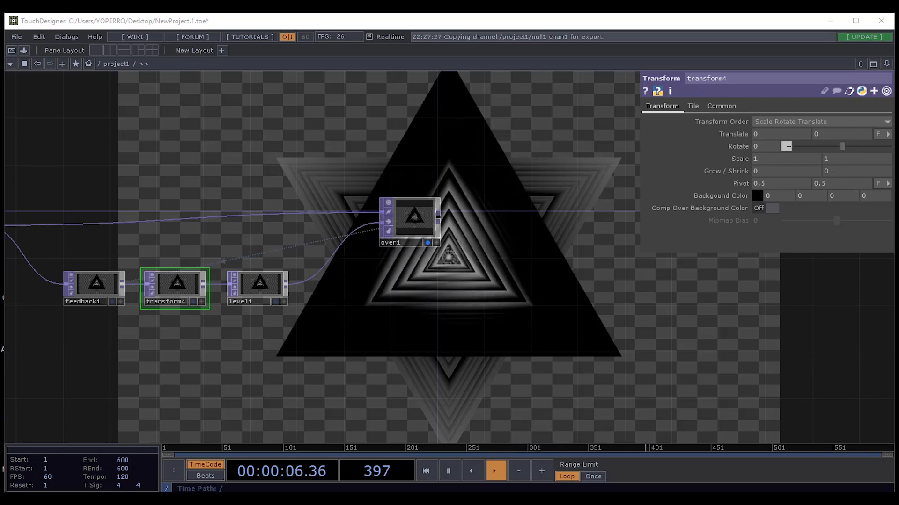
pyautogui.moveTo(495, 281); pyautogui.dragTo(440, 316)
pyautogui.scroll(5, 396, 304)
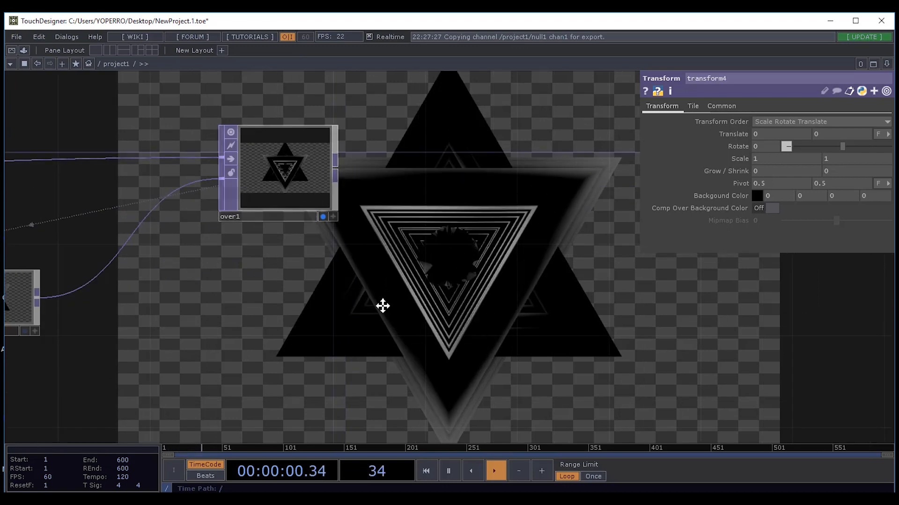
pyautogui.moveTo(365, 219); pyautogui.dragTo(309, 215)
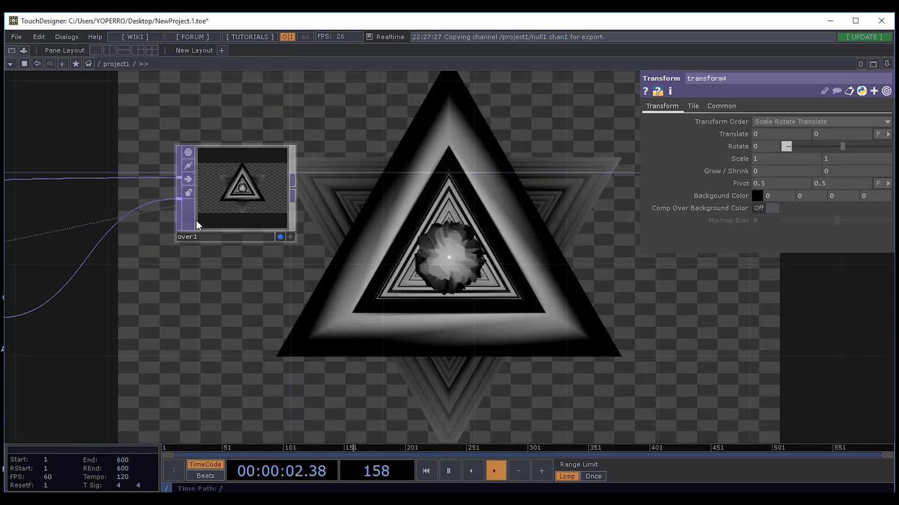
pyautogui.moveTo(174, 305); pyautogui.dragTo(453, 281)
pyautogui.moveTo(196, 381); pyautogui.dragTo(600, 361)
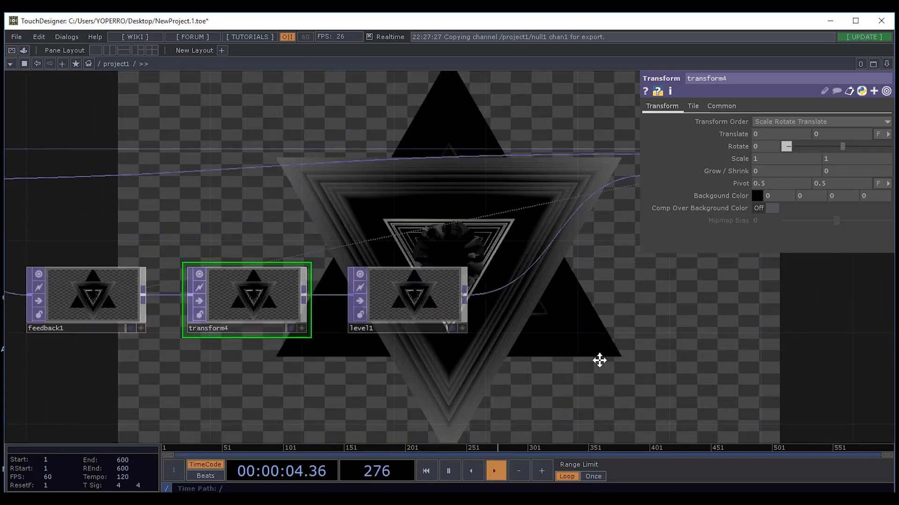
pyautogui.moveTo(514, 375); pyautogui.dragTo(258, 382)
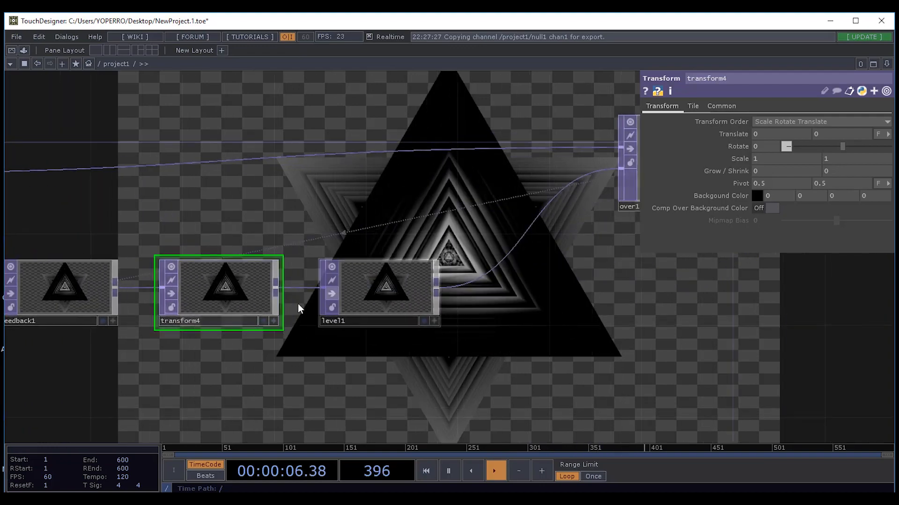
pyautogui.moveTo(521, 319); pyautogui.dragTo(297, 384)
pyautogui.moveTo(484, 315); pyautogui.dragTo(395, 326)
pyautogui.moveTo(471, 358); pyautogui.dragTo(403, 349)
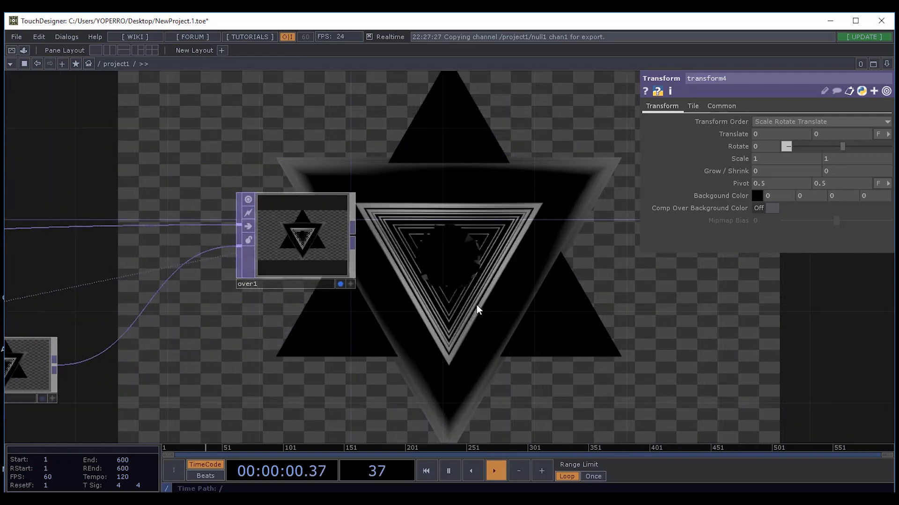
# Add a Composite TOP to the network to the lower right of over1.
pyautogui.press('Tab')
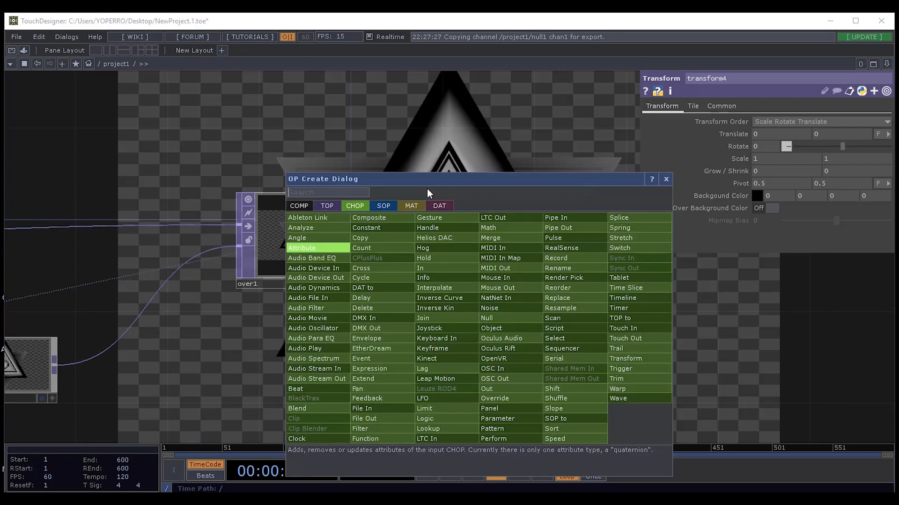
pyautogui.click(338, 204)
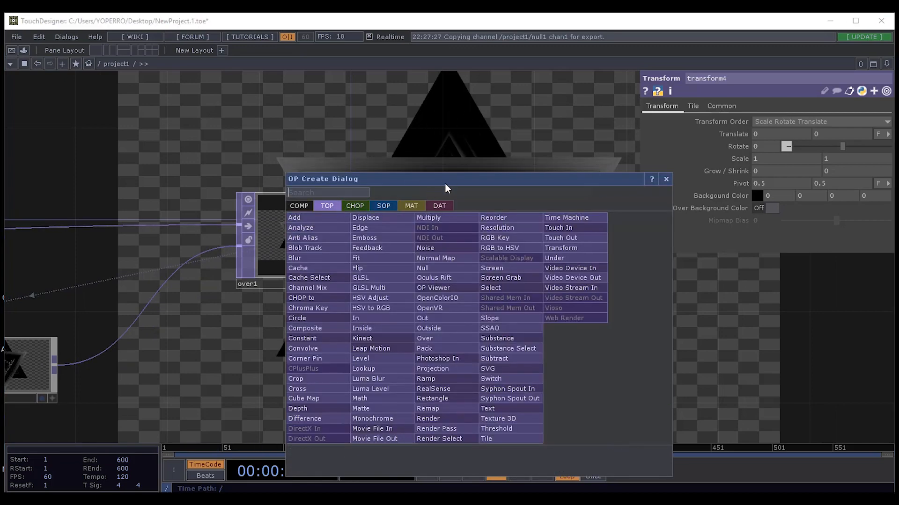
pyautogui.moveTo(445, 181); pyautogui.dragTo(655, 90)
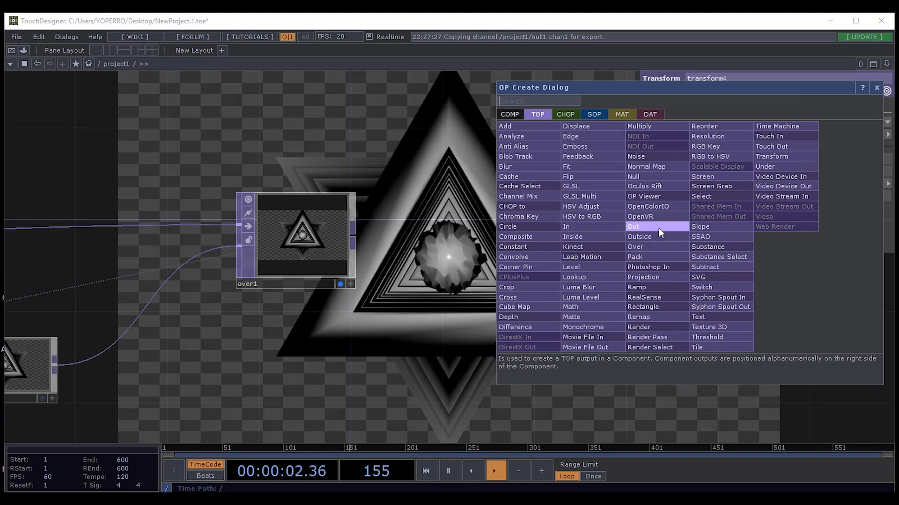
pyautogui.write('com')
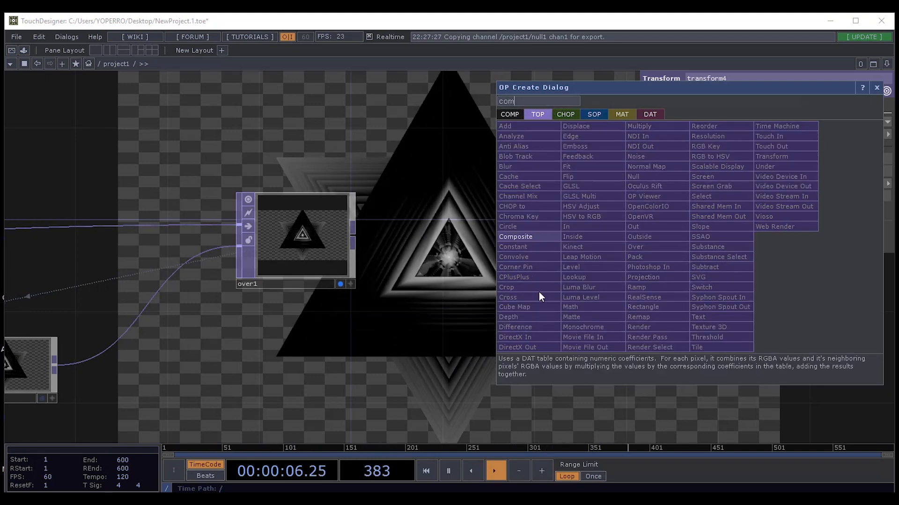
pyautogui.click(520, 237)
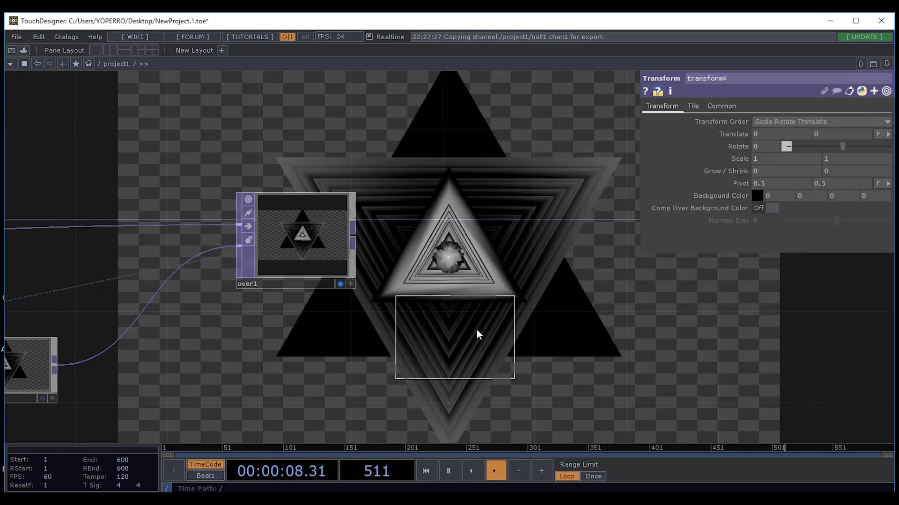
pyautogui.click(525, 341)
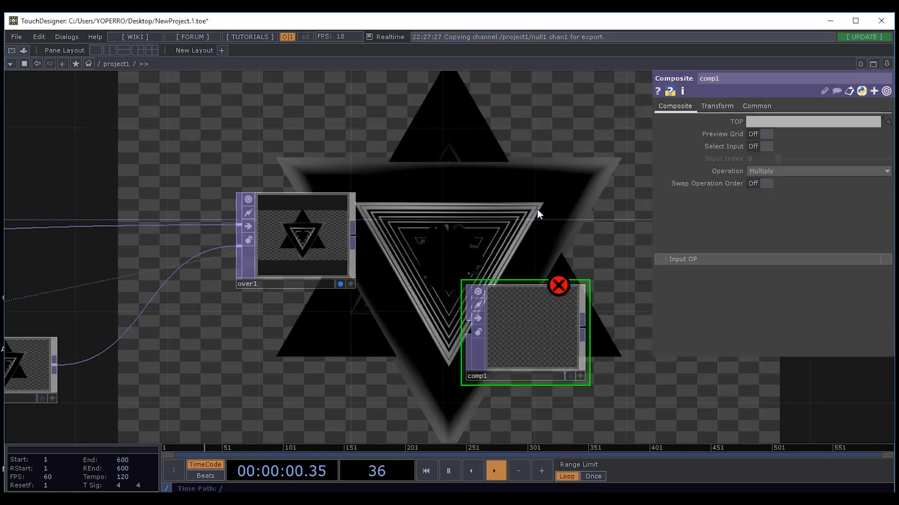
# Connect over1's output to the new Composite TOP's input and move the node slightly up.
pyautogui.moveTo(542, 196); pyautogui.dragTo(437, 130)
pyautogui.moveTo(400, 242); pyautogui.dragTo(510, 288)
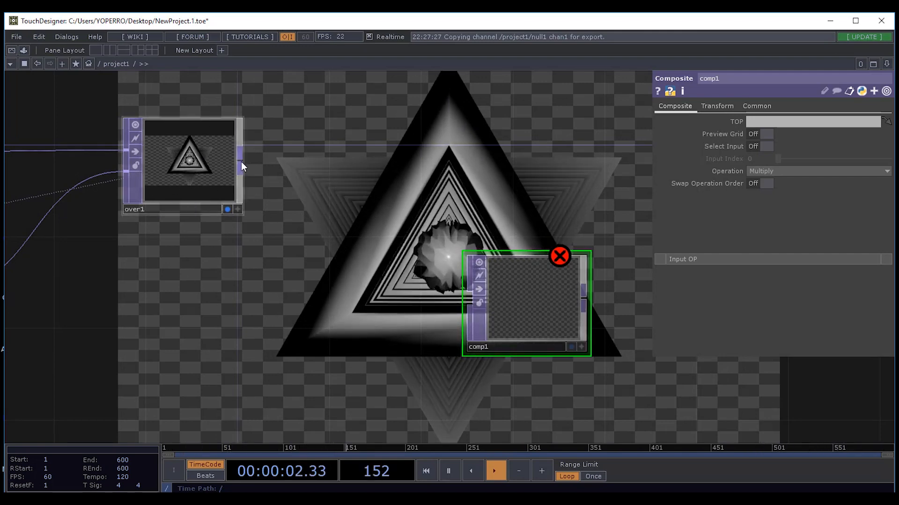
pyautogui.moveTo(241, 159); pyautogui.dragTo(384, 310)
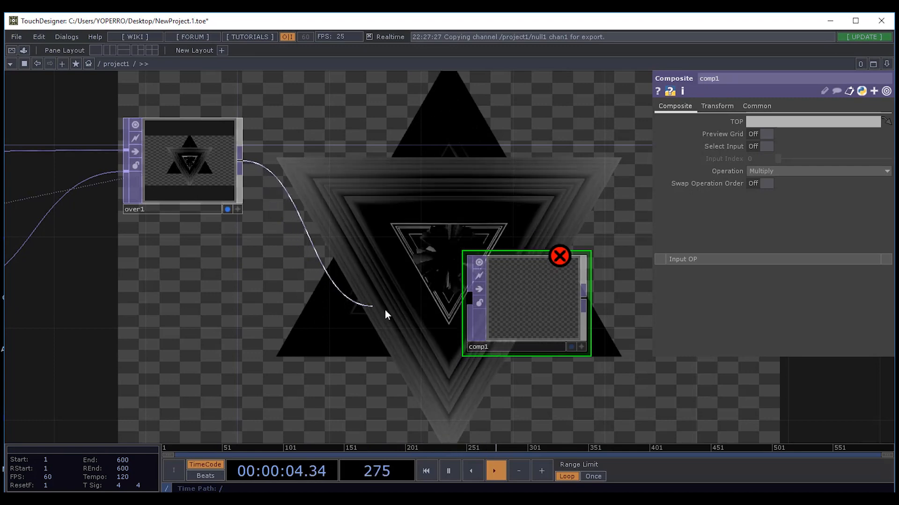
pyautogui.moveTo(454, 301); pyautogui.dragTo(458, 301)
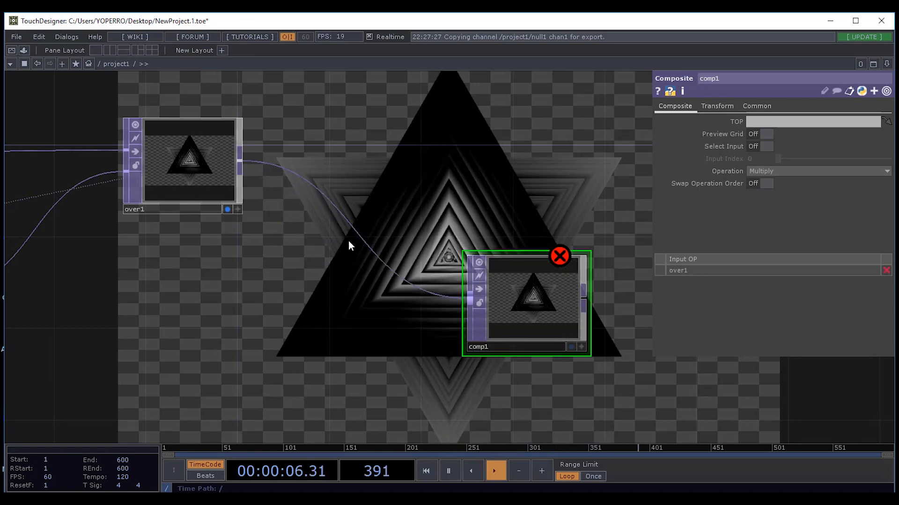
pyautogui.moveTo(518, 316); pyautogui.dragTo(518, 293)
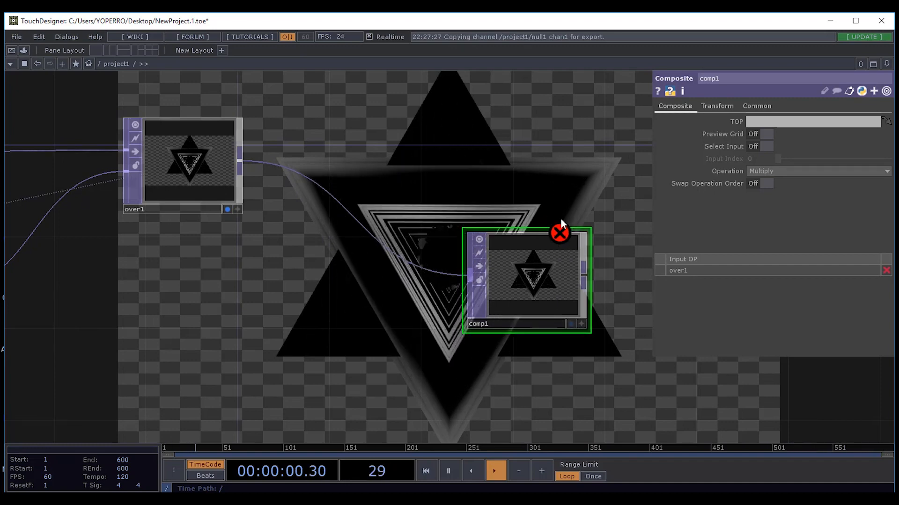
# Turn off over1's background display and inspect the operator info of comp1 for its error.
pyautogui.click(227, 209)
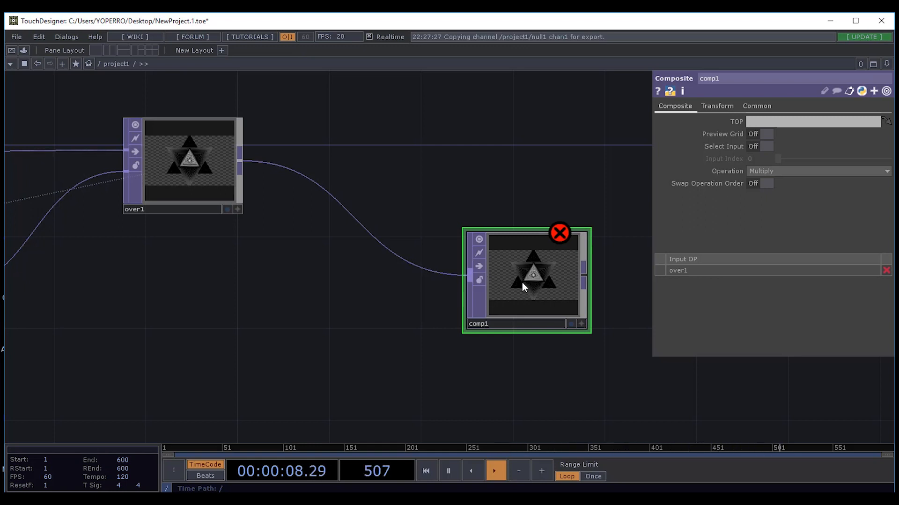
pyautogui.moveTo(521, 284)
pyautogui.mouseDown()
pyautogui.moveTo(517, 220)
pyautogui.moveTo(538, 260)
pyautogui.moveTo(538, 282)
pyautogui.mouseUp()
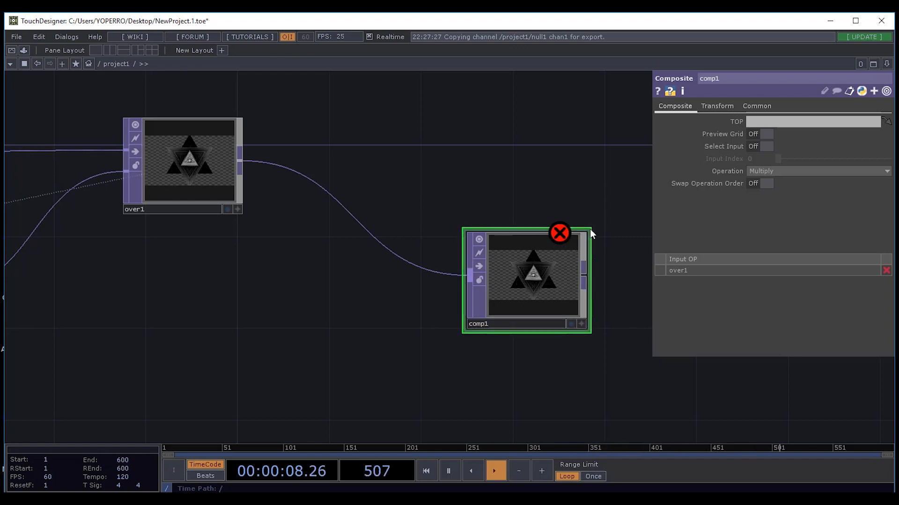
pyautogui.middleClick(513, 267)
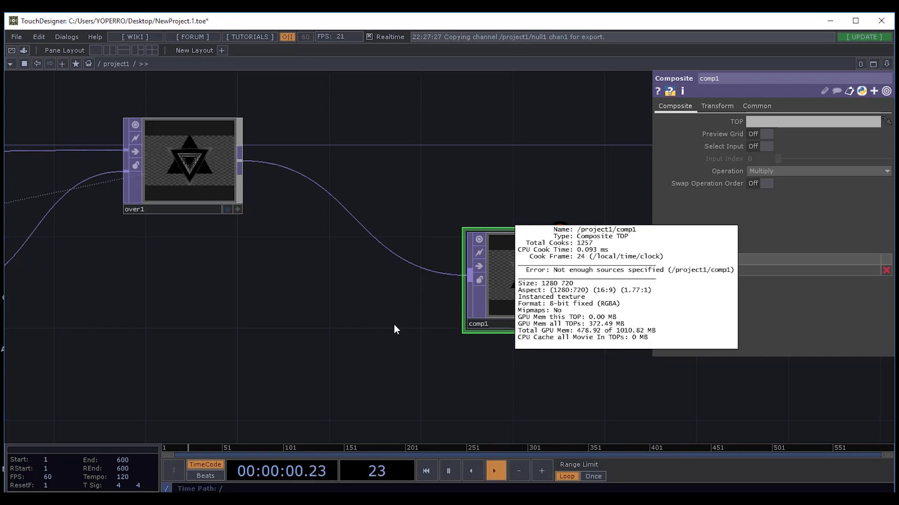
pyautogui.click(406, 330)
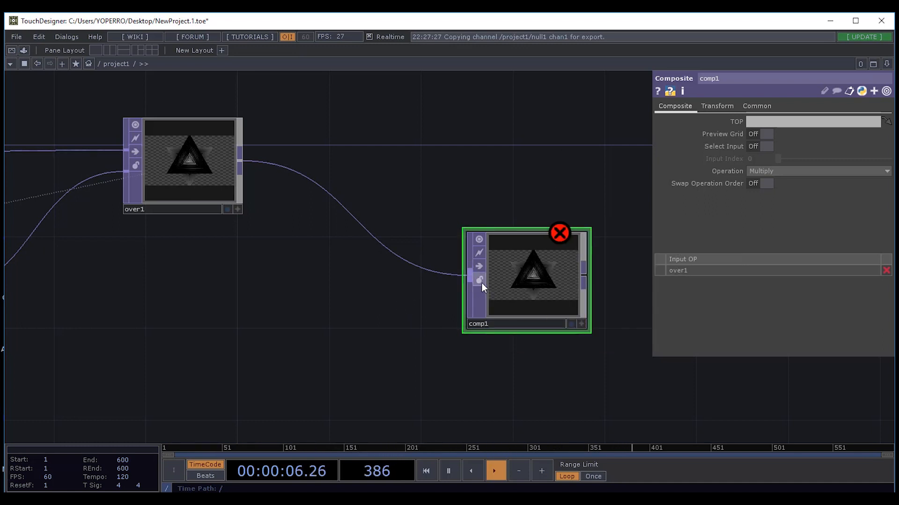
# Add a Constant TOP below over1 and connect it as comp1's second input.
pyautogui.moveTo(333, 309); pyautogui.dragTo(322, 254)
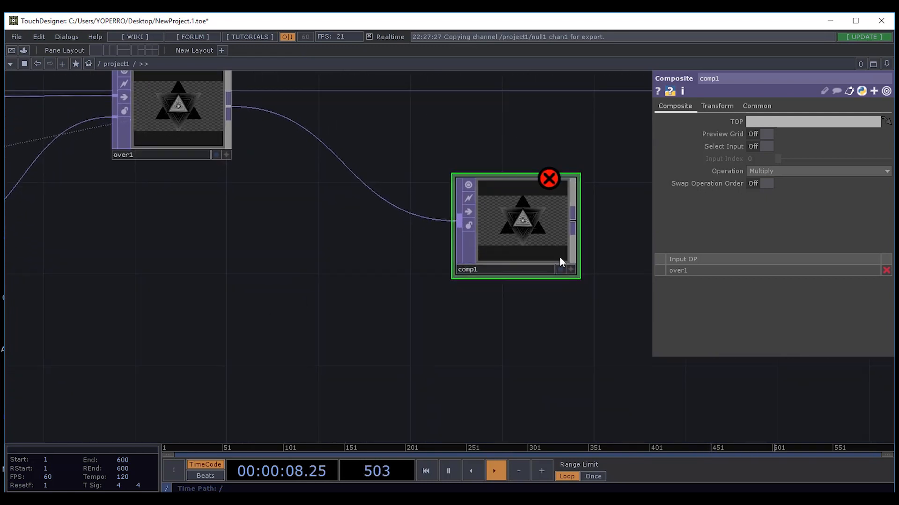
pyautogui.moveTo(295, 309); pyautogui.dragTo(341, 303)
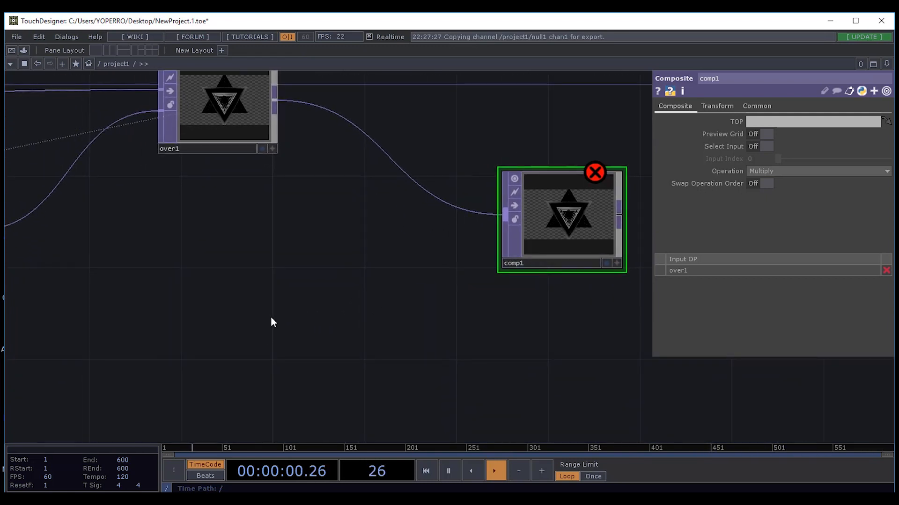
pyautogui.doubleClick(272, 317)
pyautogui.moveTo(234, 171); pyautogui.dragTo(243, 112)
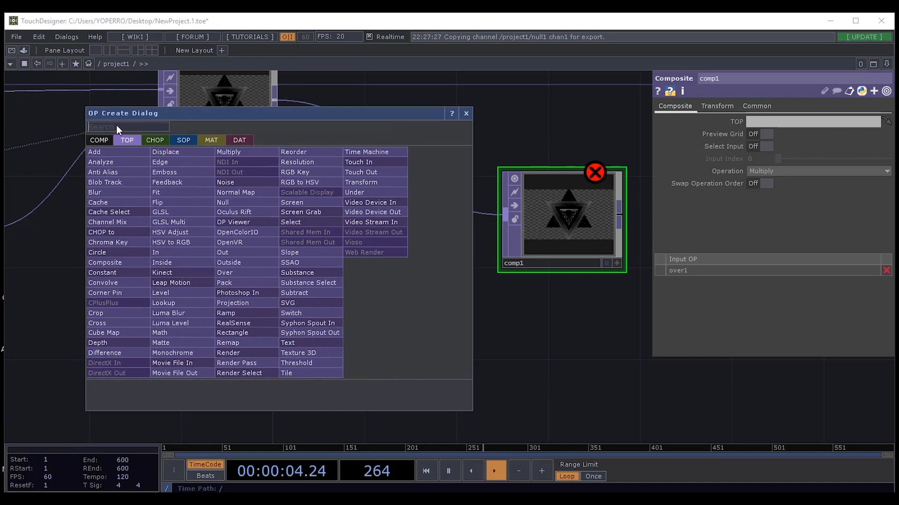
pyautogui.write('con')
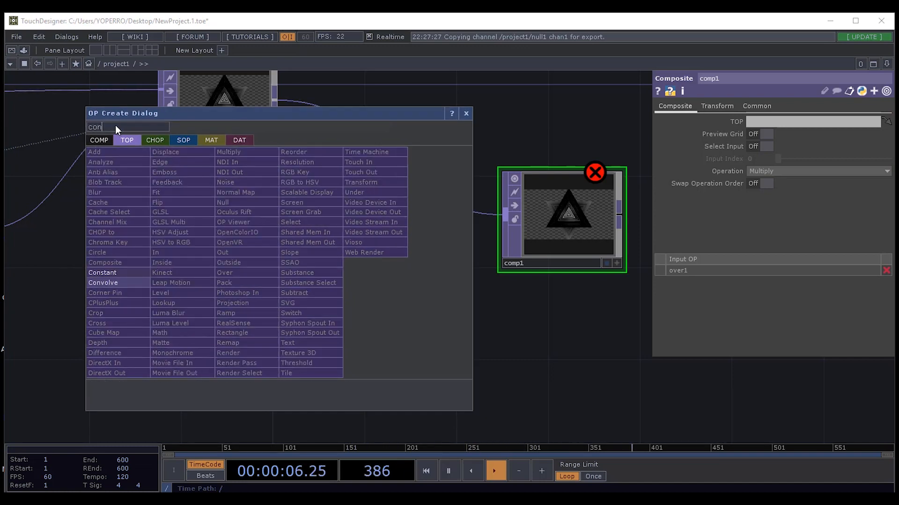
pyautogui.click(105, 272)
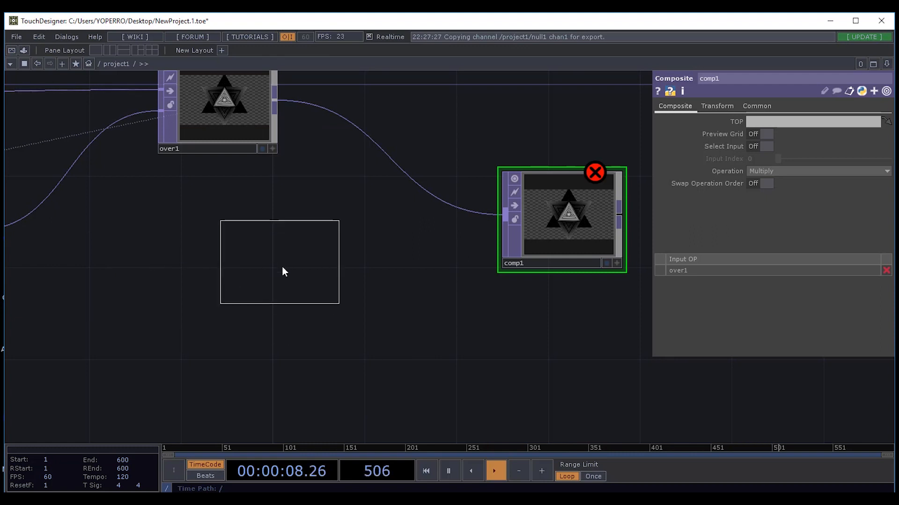
pyautogui.click(223, 279)
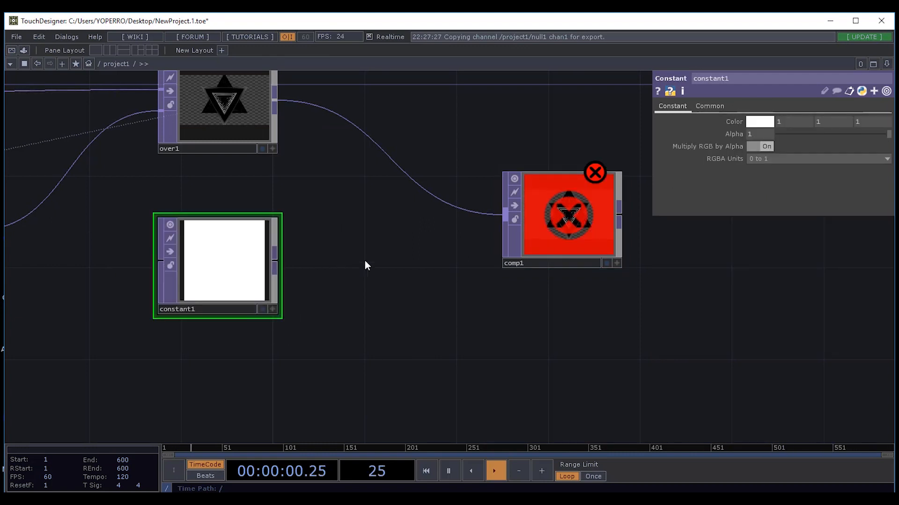
pyautogui.moveTo(411, 269); pyautogui.dragTo(387, 271)
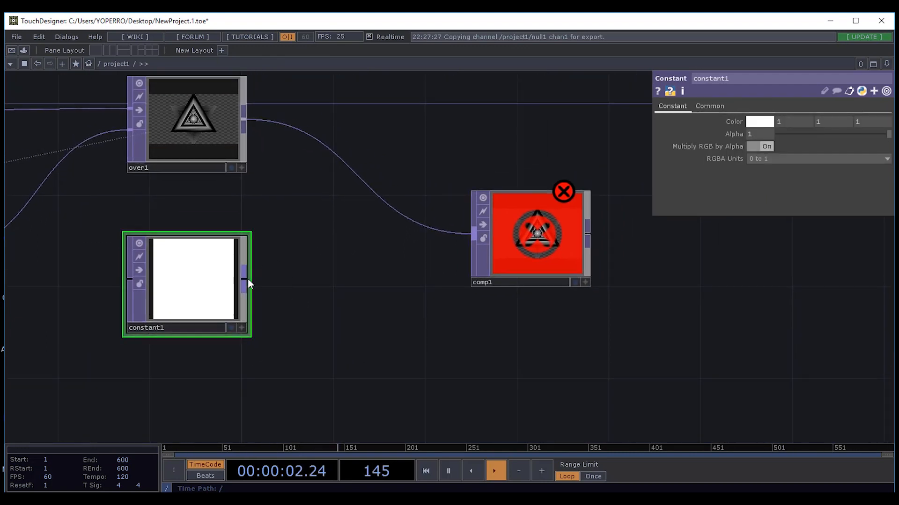
pyautogui.moveTo(244, 279)
pyautogui.mouseDown()
pyautogui.moveTo(446, 272)
pyautogui.moveTo(468, 257)
pyautogui.mouseUp()
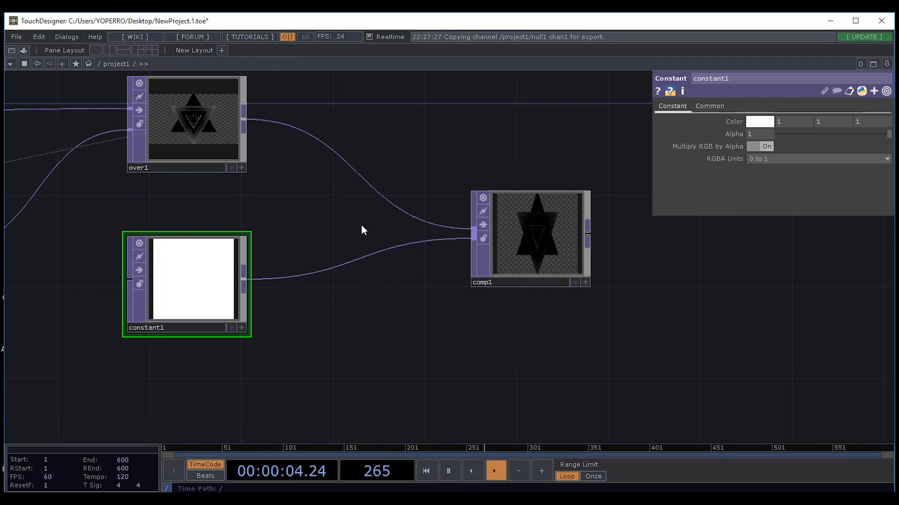
# Display comp1's output in the network background and examine the composite result.
pyautogui.moveTo(579, 328); pyautogui.dragTo(402, 359)
pyautogui.moveTo(374, 251); pyautogui.dragTo(374, 209)
pyautogui.moveTo(489, 288); pyautogui.dragTo(527, 287)
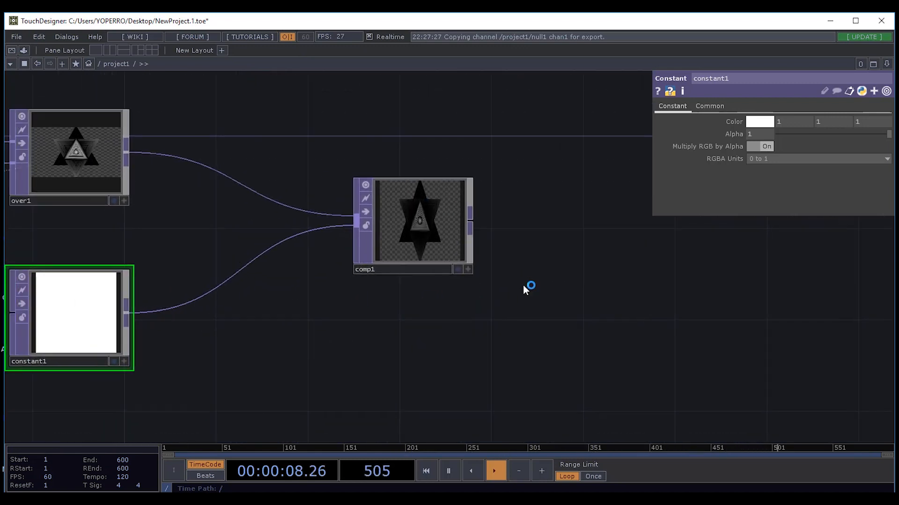
pyautogui.click(463, 270)
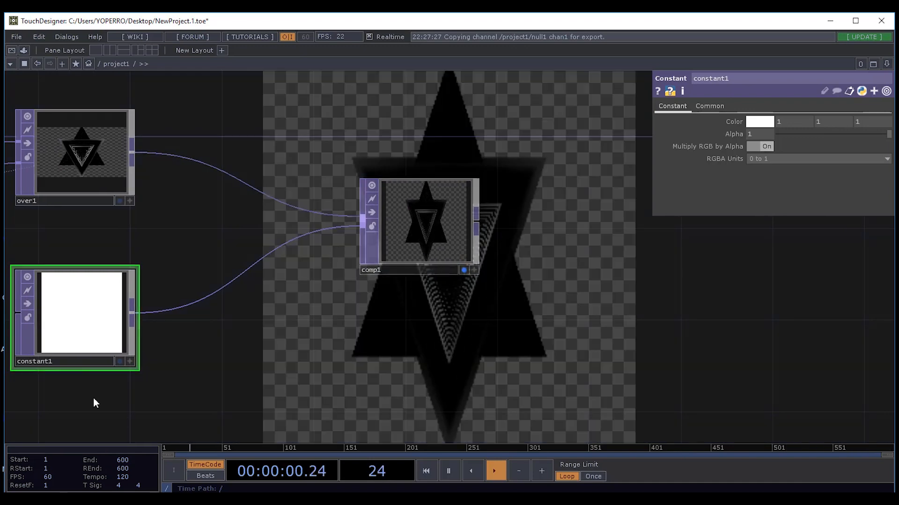
pyautogui.moveTo(488, 317); pyautogui.dragTo(394, 307)
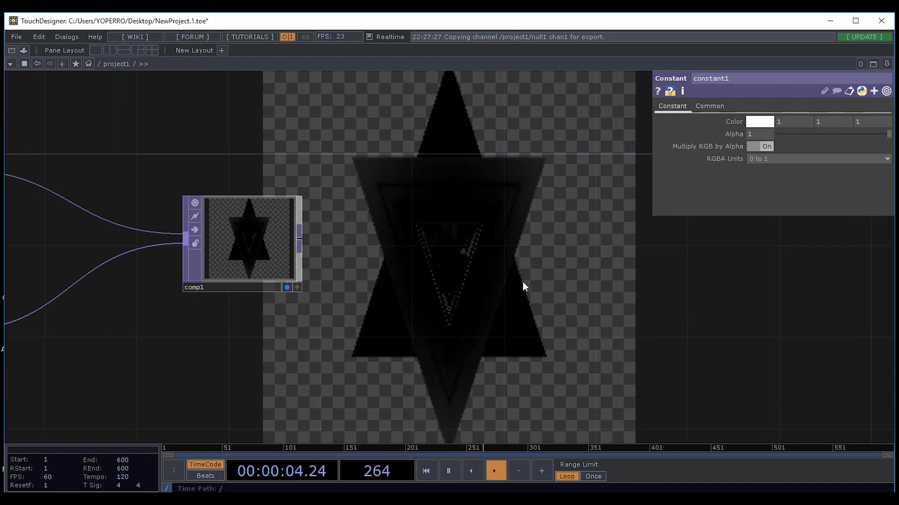
pyautogui.moveTo(521, 284)
pyautogui.mouseDown()
pyautogui.moveTo(512, 267)
pyautogui.moveTo(528, 273)
pyautogui.mouseUp()
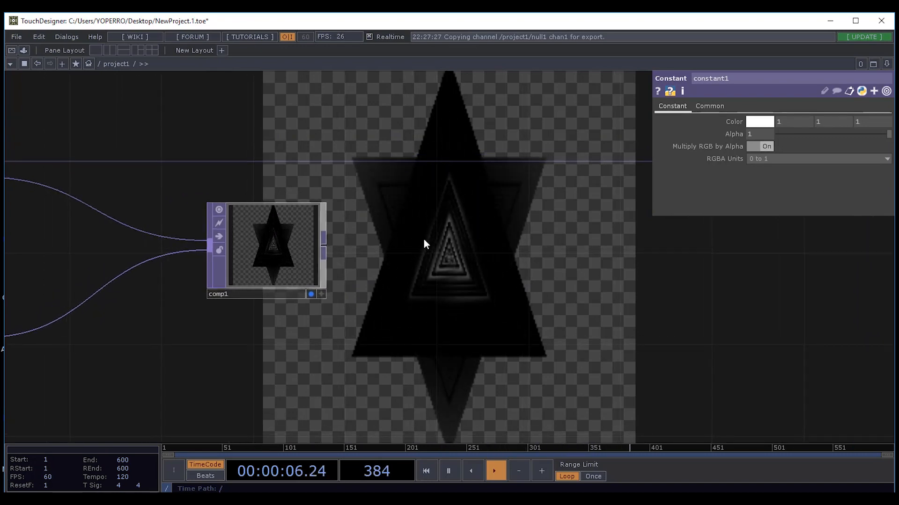
pyautogui.moveTo(423, 243); pyautogui.dragTo(570, 257)
pyautogui.moveTo(489, 269); pyautogui.dragTo(457, 297)
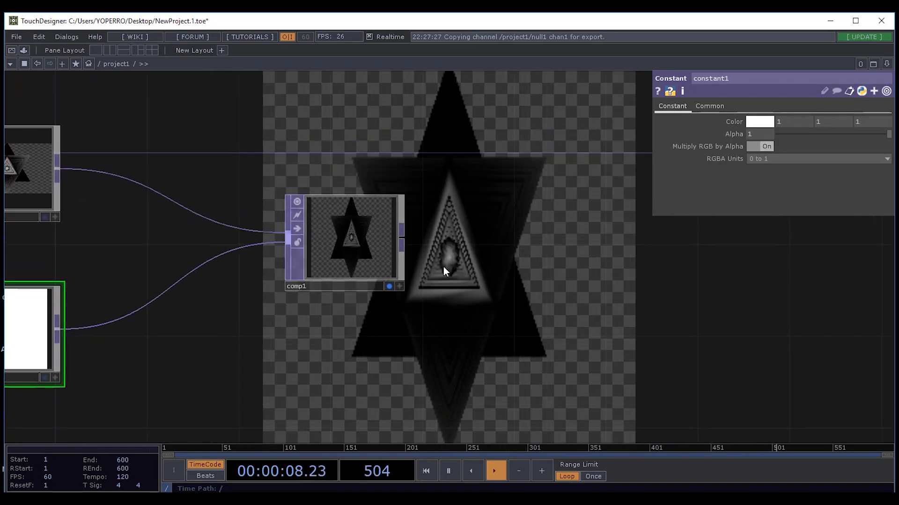
# Select comp1 and examine its Transform parameters, including Fixed Layer and Pre-Fit Overlay.
pyautogui.click(364, 240)
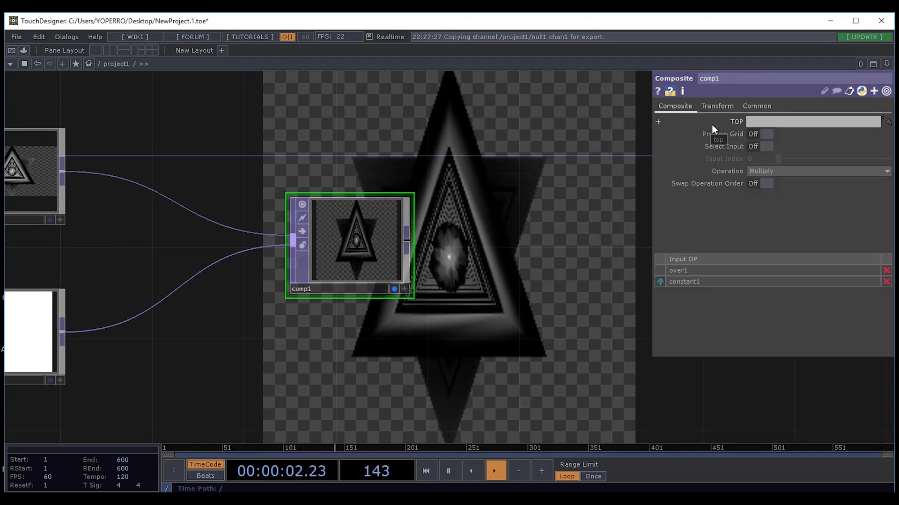
pyautogui.click(729, 104)
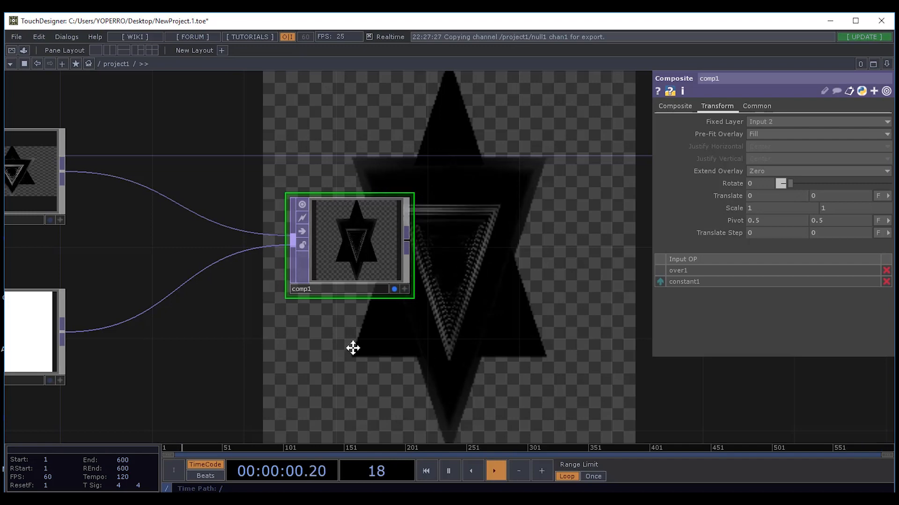
pyautogui.moveTo(352, 348); pyautogui.dragTo(386, 351)
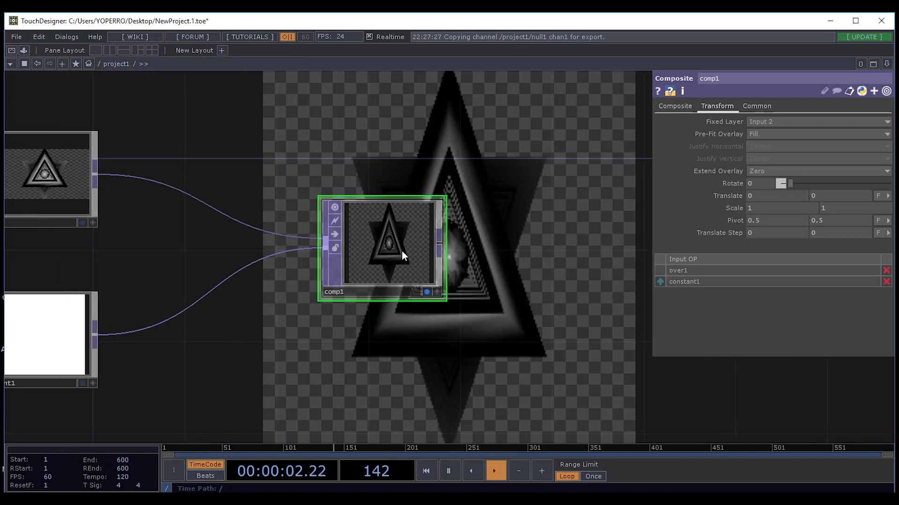
pyautogui.moveTo(222, 377); pyautogui.dragTo(306, 356)
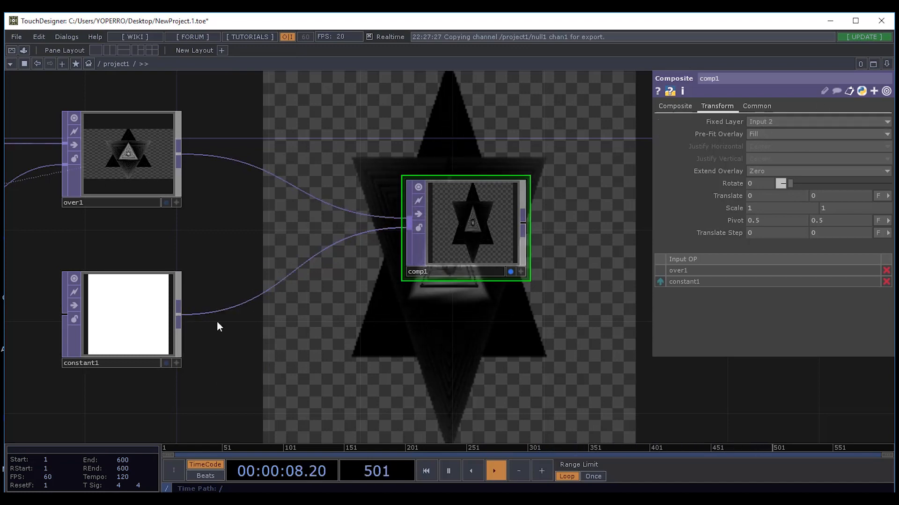
# Select constant1 and check the Resolution among its Common parameters.
pyautogui.click(135, 299)
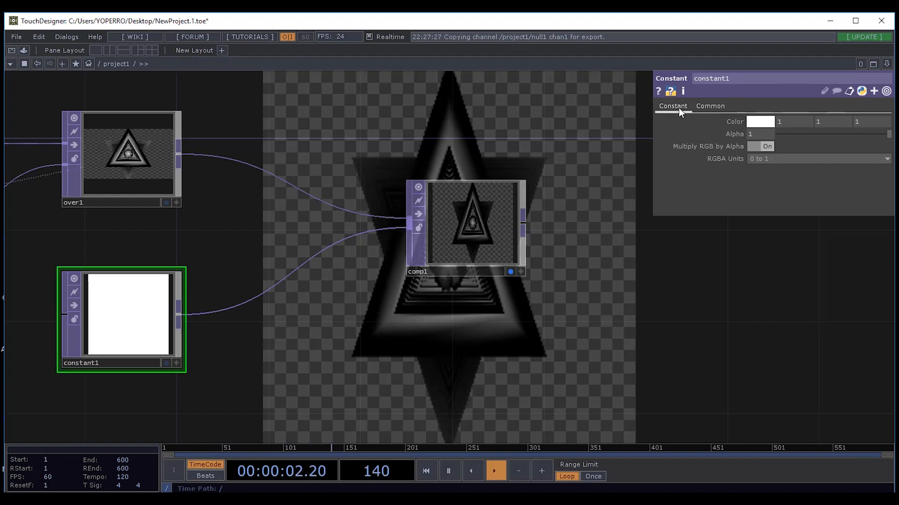
pyautogui.click(711, 108)
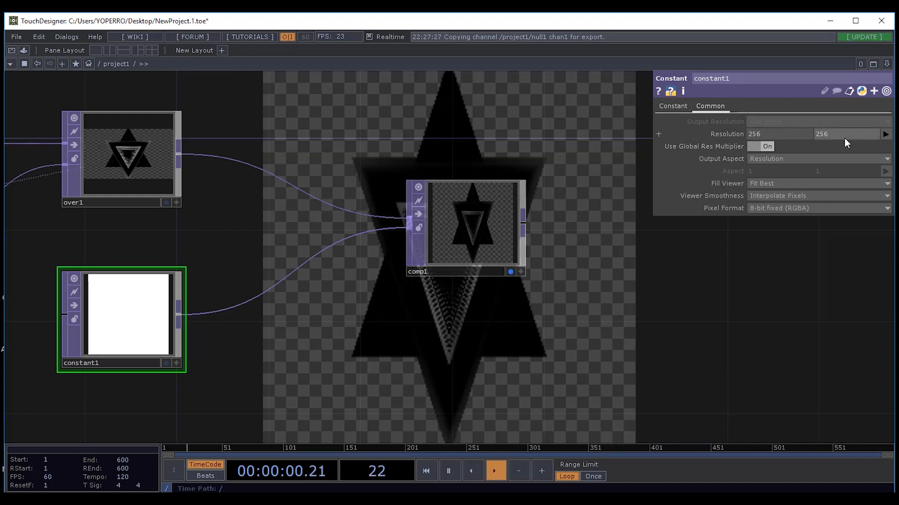
pyautogui.moveTo(374, 146); pyautogui.dragTo(407, 160)
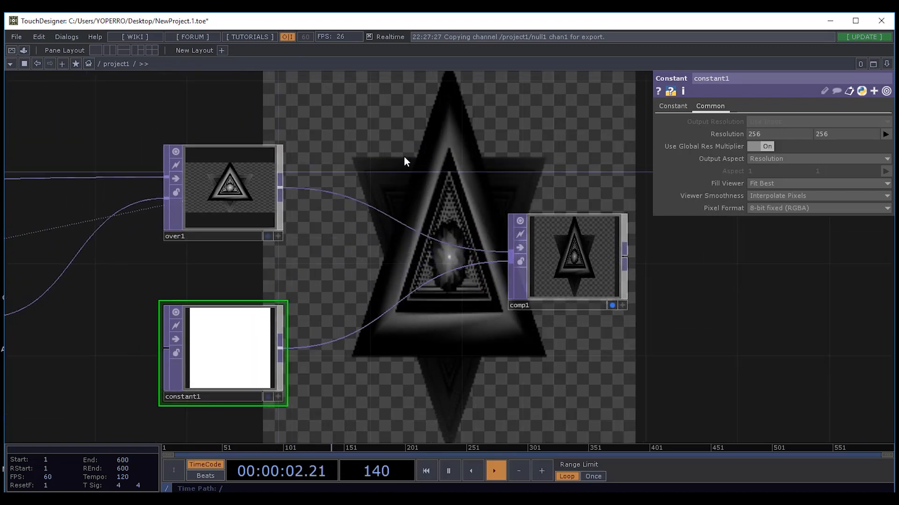
pyautogui.moveTo(206, 281); pyautogui.dragTo(344, 263)
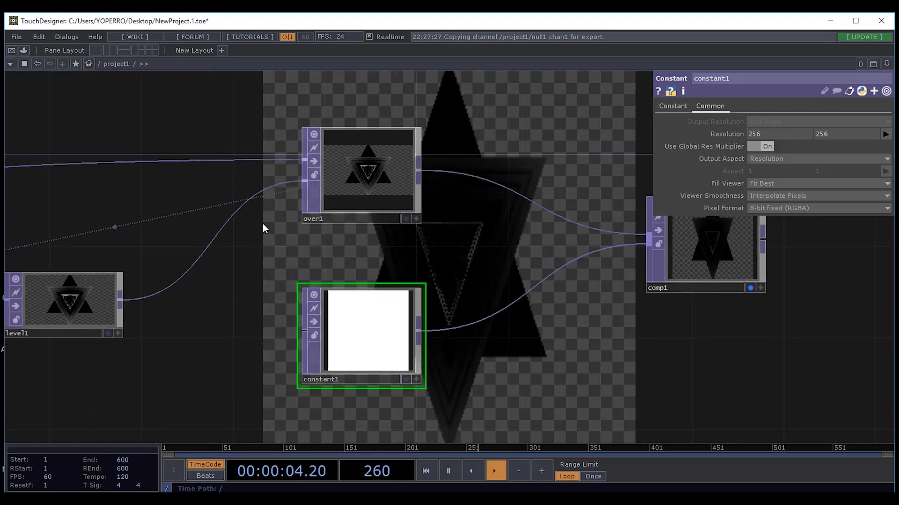
# Select render1 and check the Resolution among its Common parameters.
pyautogui.moveTo(183, 300)
pyautogui.mouseDown()
pyautogui.moveTo(538, 317)
pyautogui.moveTo(692, 298)
pyautogui.mouseUp()
pyautogui.moveTo(161, 246)
pyautogui.mouseDown()
pyautogui.moveTo(437, 245)
pyautogui.moveTo(471, 261)
pyautogui.mouseUp()
pyautogui.click(295, 216)
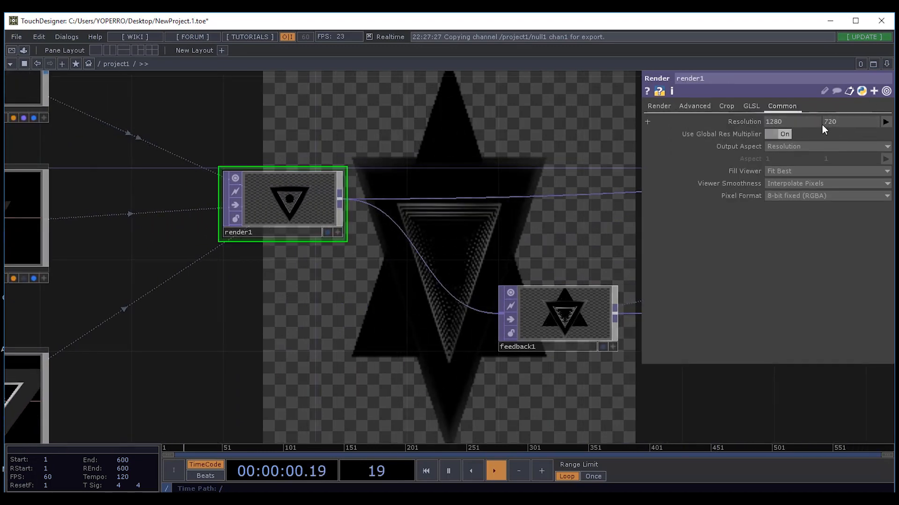
# Select comp1 and set its Fixed Layer to Input 1 so the composite follows over1's resolution.
pyautogui.moveTo(540, 243); pyautogui.dragTo(206, 255)
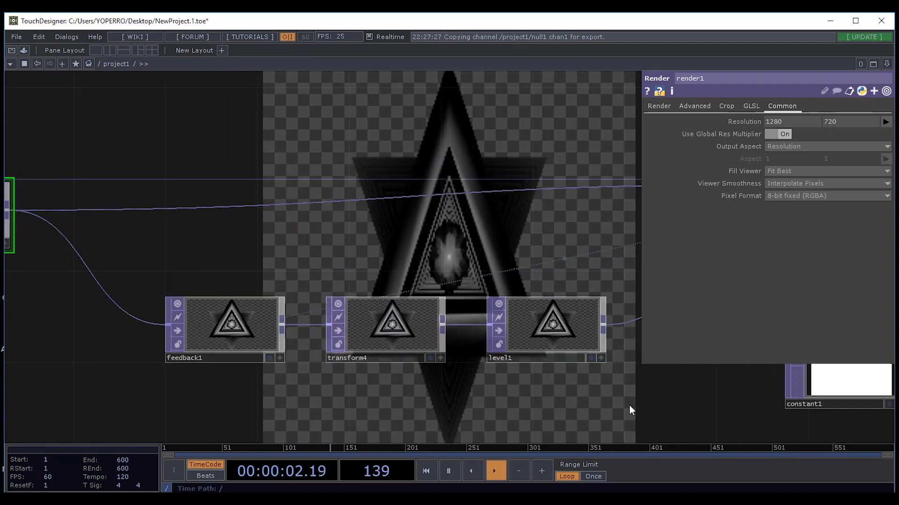
pyautogui.moveTo(463, 370); pyautogui.dragTo(428, 391)
pyautogui.moveTo(584, 313); pyautogui.dragTo(237, 321)
pyautogui.moveTo(479, 336); pyautogui.dragTo(425, 338)
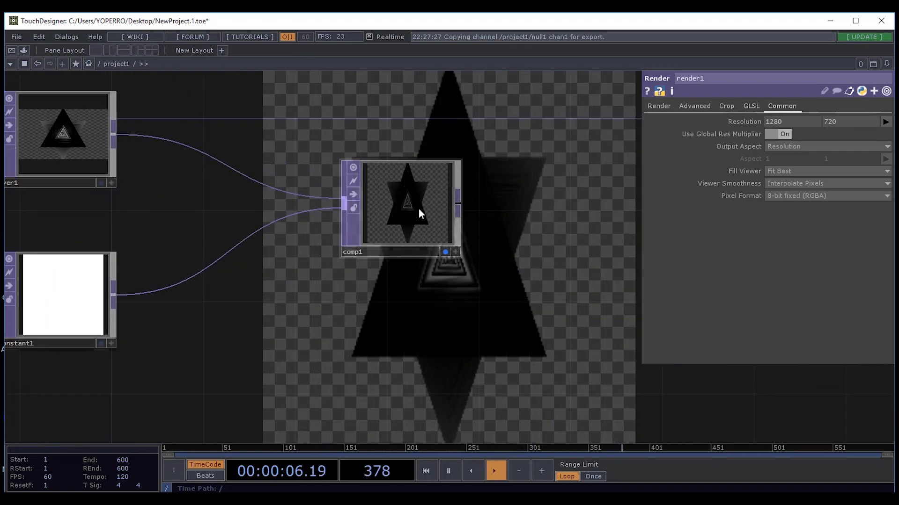
pyautogui.click(416, 196)
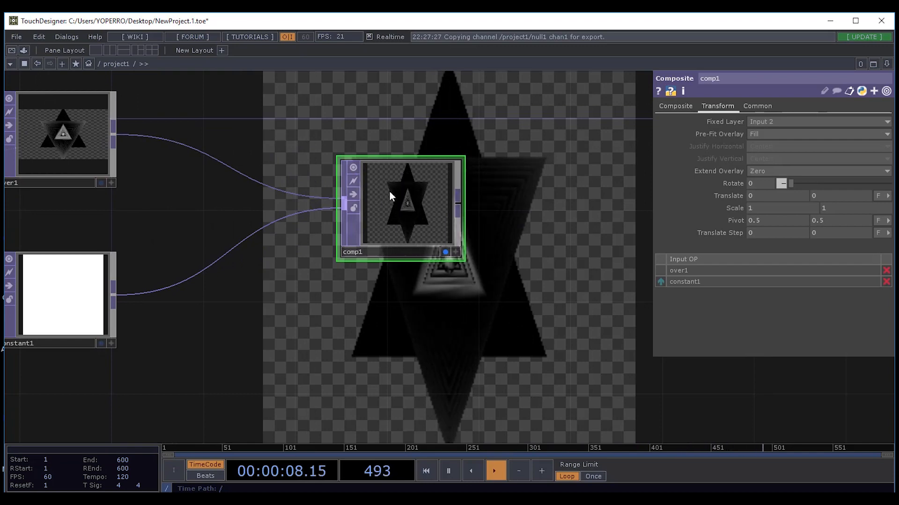
pyautogui.click(782, 117)
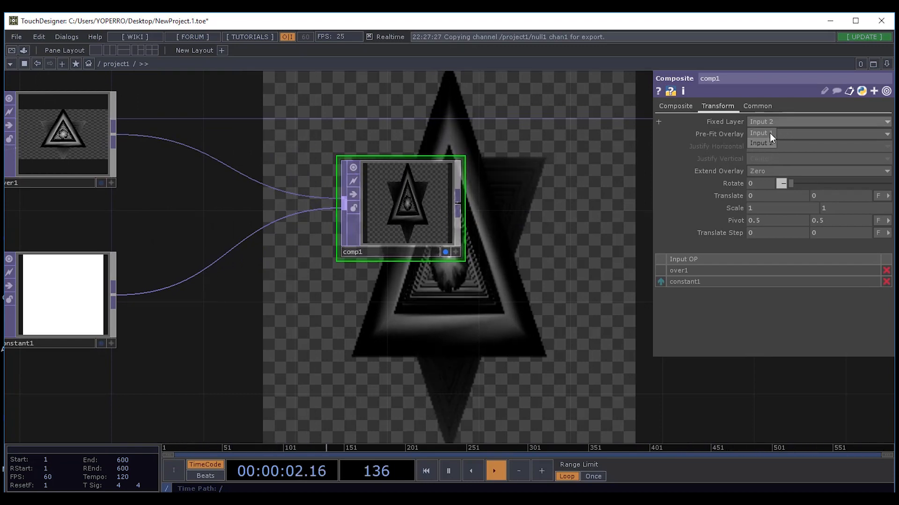
pyautogui.click(770, 133)
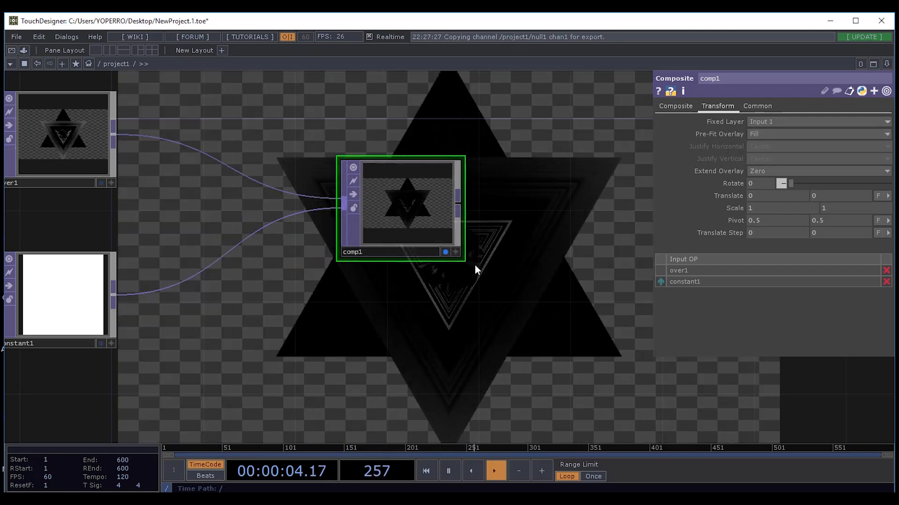
# Change comp1's compositing Operation to Over.
pyautogui.scroll(-2, 475, 267)
pyautogui.moveTo(350, 332); pyautogui.dragTo(438, 327)
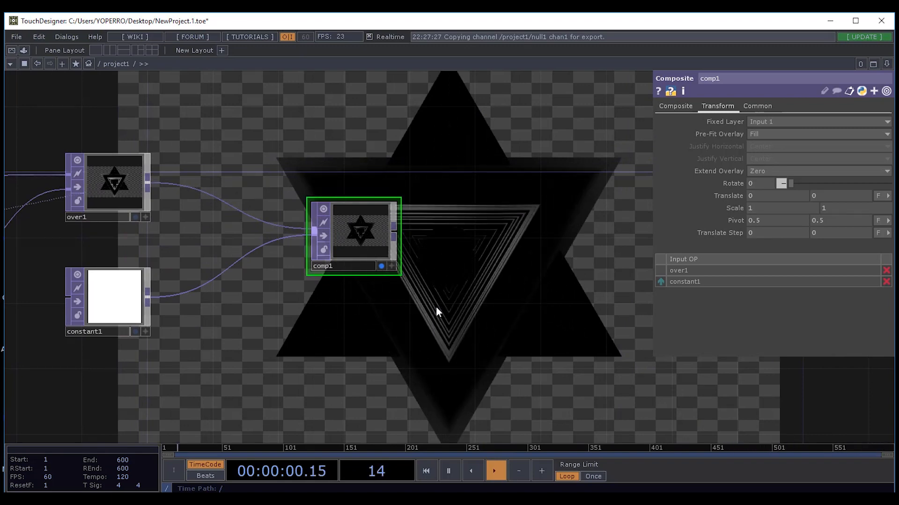
pyautogui.moveTo(354, 331); pyautogui.dragTo(472, 348)
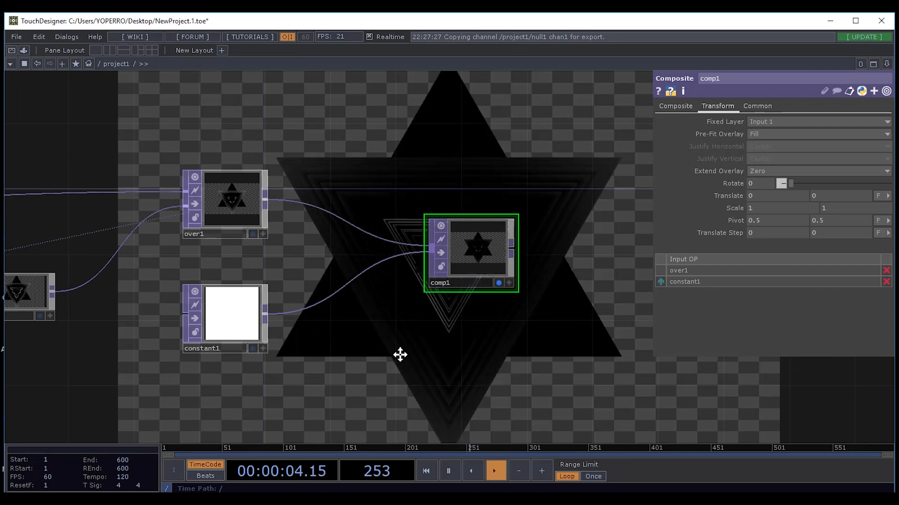
pyautogui.moveTo(399, 353); pyautogui.dragTo(309, 355)
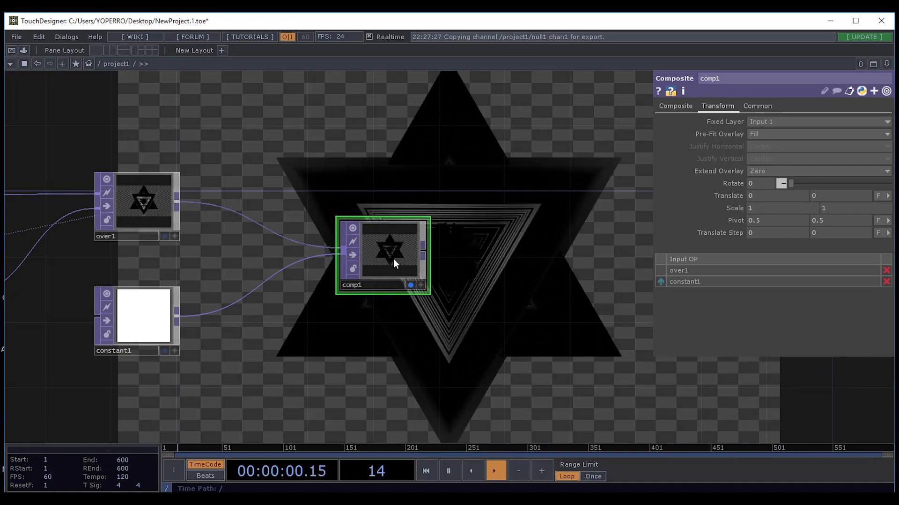
pyautogui.click(667, 105)
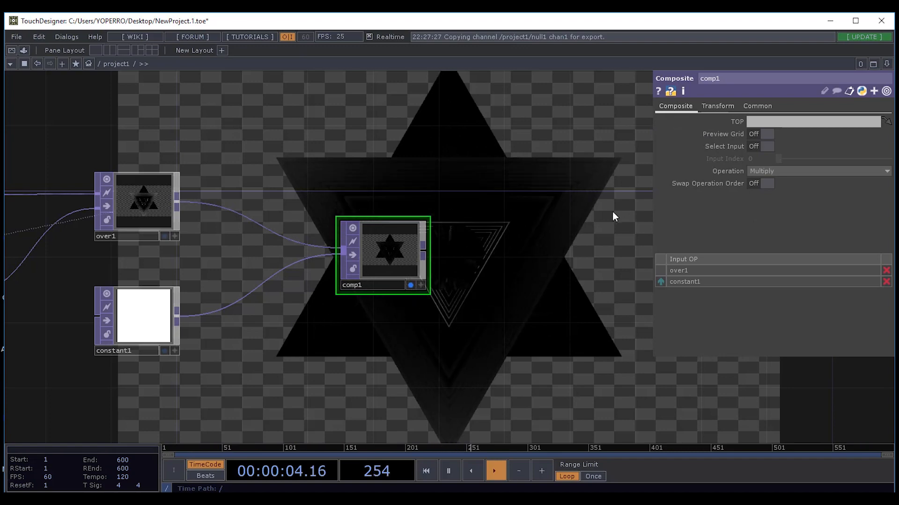
pyautogui.click(804, 171)
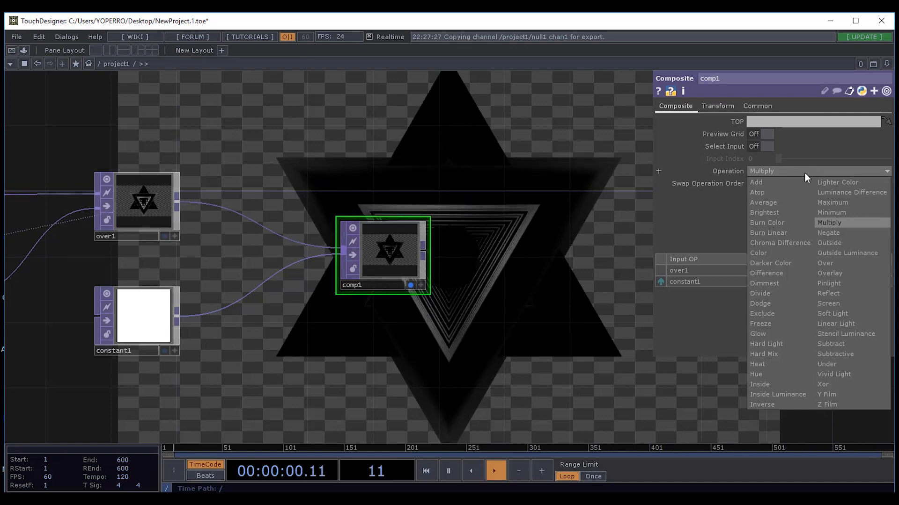
pyautogui.click(842, 262)
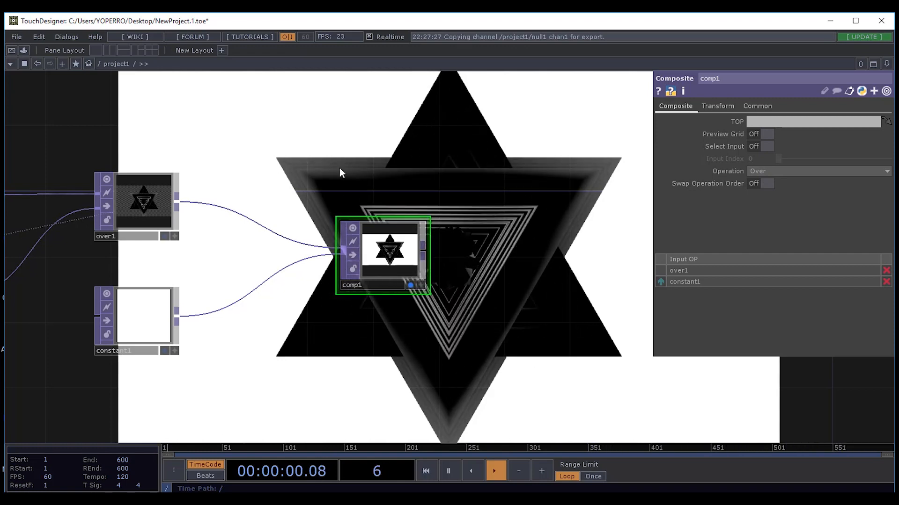
# Set constant1's Color to pure red with RGB values 1, 0, 0.
pyautogui.click(155, 332)
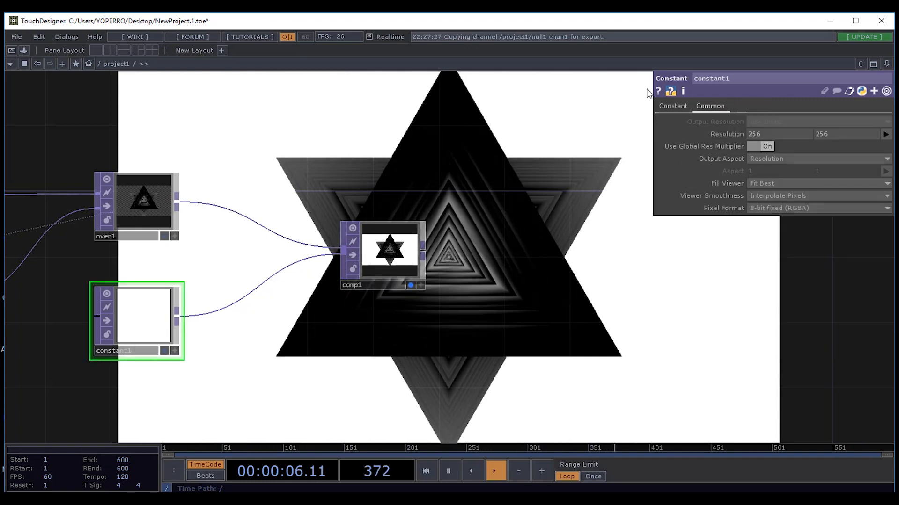
pyautogui.click(673, 108)
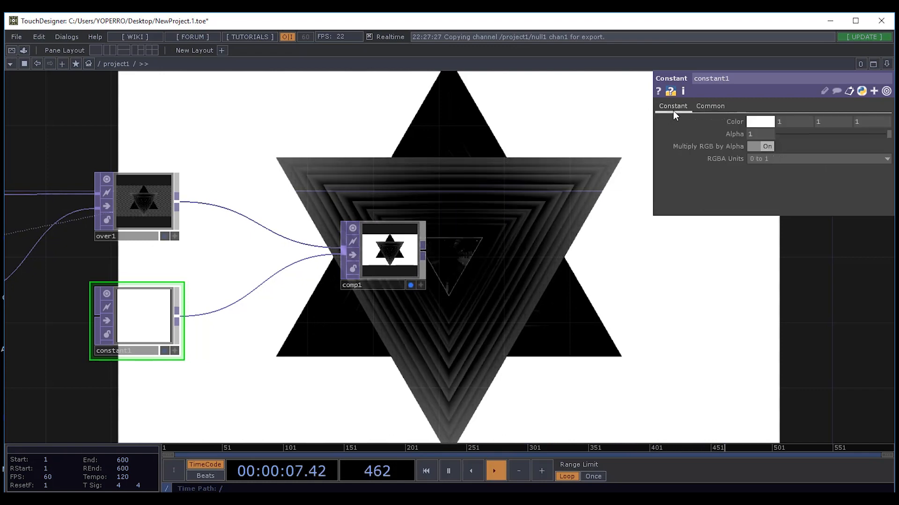
pyautogui.click(763, 122)
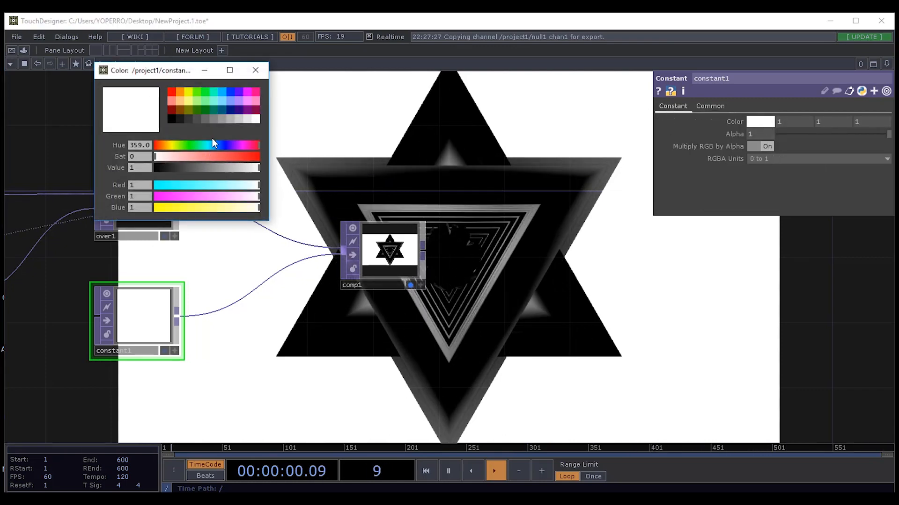
pyautogui.click(173, 93)
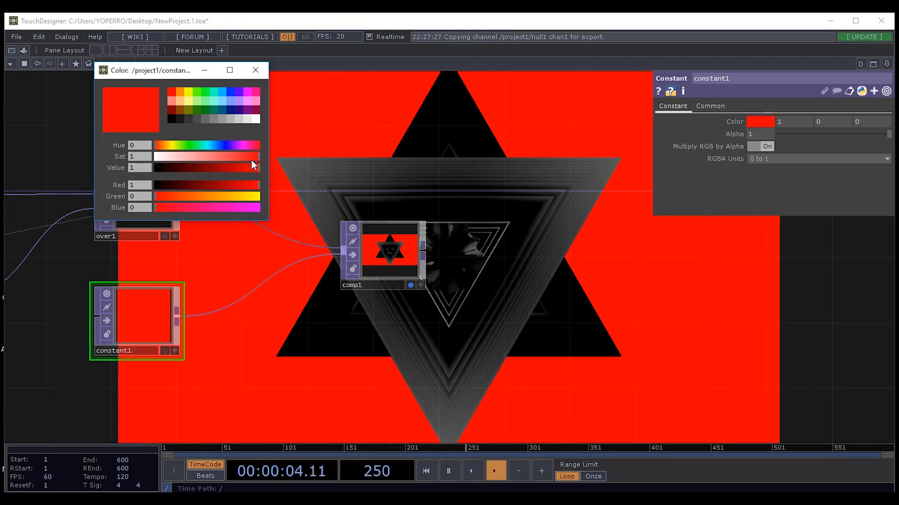
pyautogui.moveTo(254, 156)
pyautogui.mouseDown()
pyautogui.moveTo(226, 155)
pyautogui.moveTo(262, 164)
pyautogui.mouseUp()
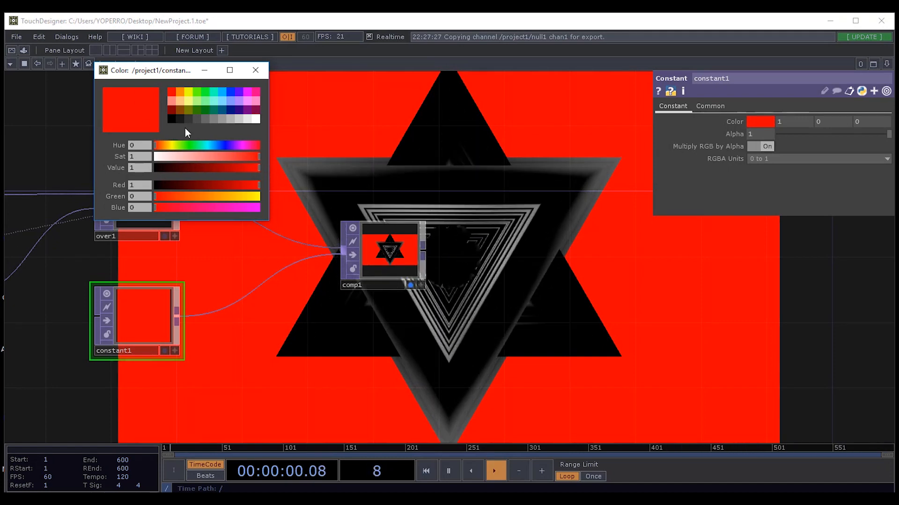
pyautogui.click(255, 71)
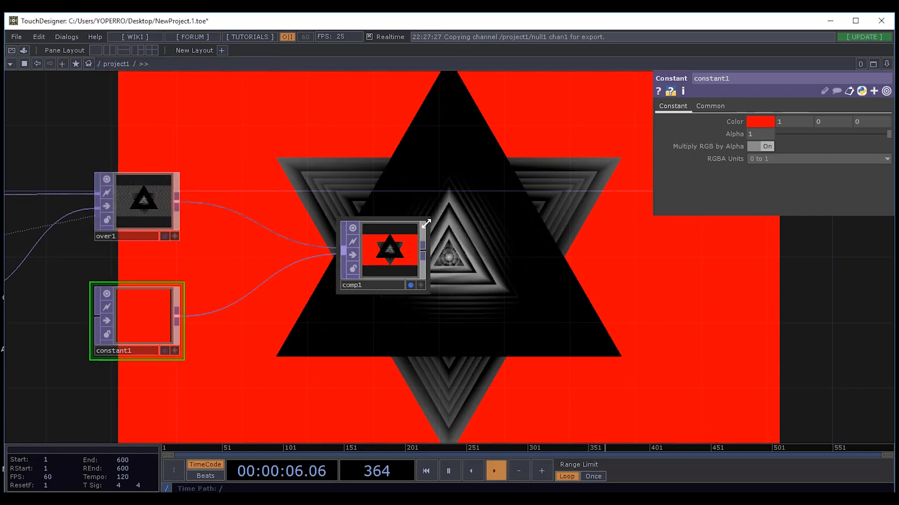
# Reduce the height of the comp1 node to fit its image preview.
pyautogui.moveTo(494, 277); pyautogui.dragTo(485, 216)
pyautogui.moveTo(380, 201); pyautogui.dragTo(378, 185)
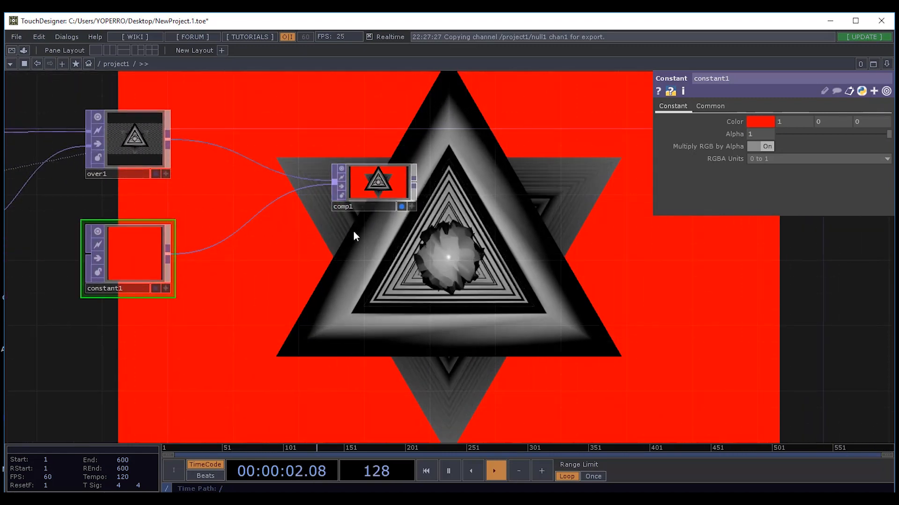
pyautogui.moveTo(347, 280); pyautogui.dragTo(340, 299)
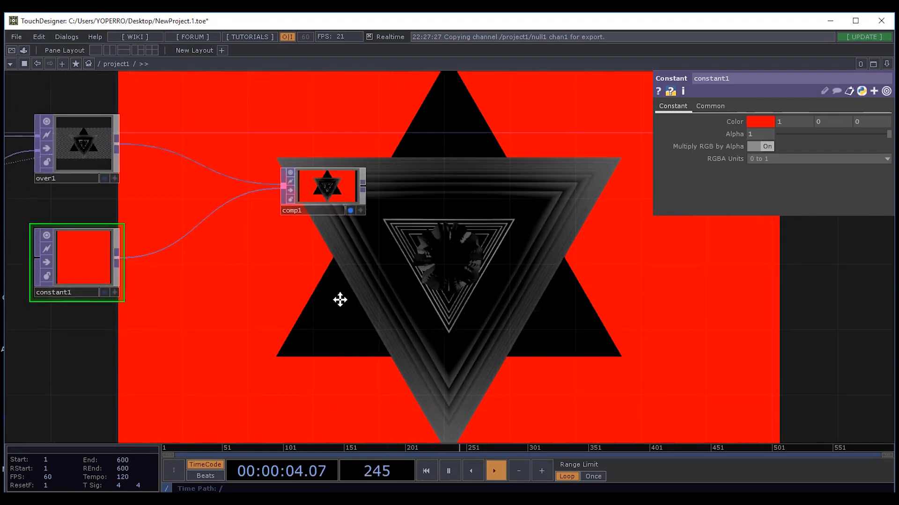
# Add an Over TOP to the network below comp1.
pyautogui.press('Tab')
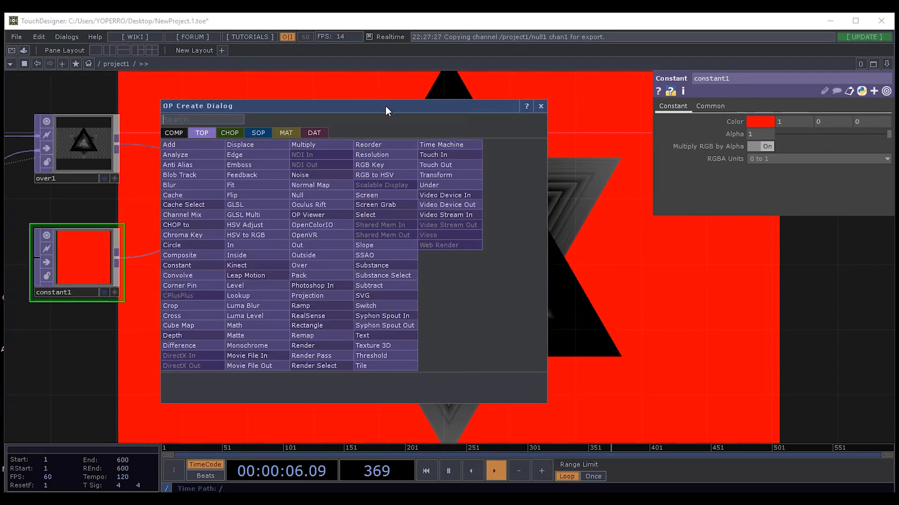
pyautogui.moveTo(392, 110); pyautogui.dragTo(476, 81)
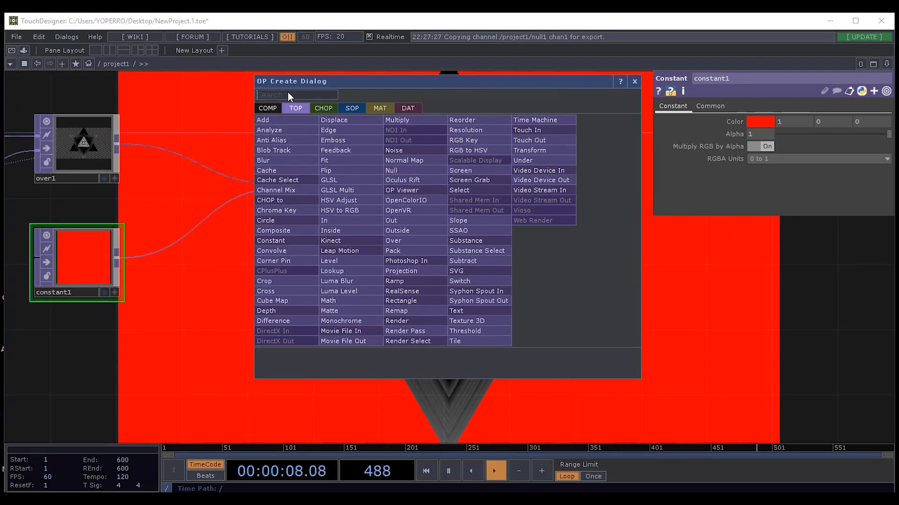
pyautogui.write('over')
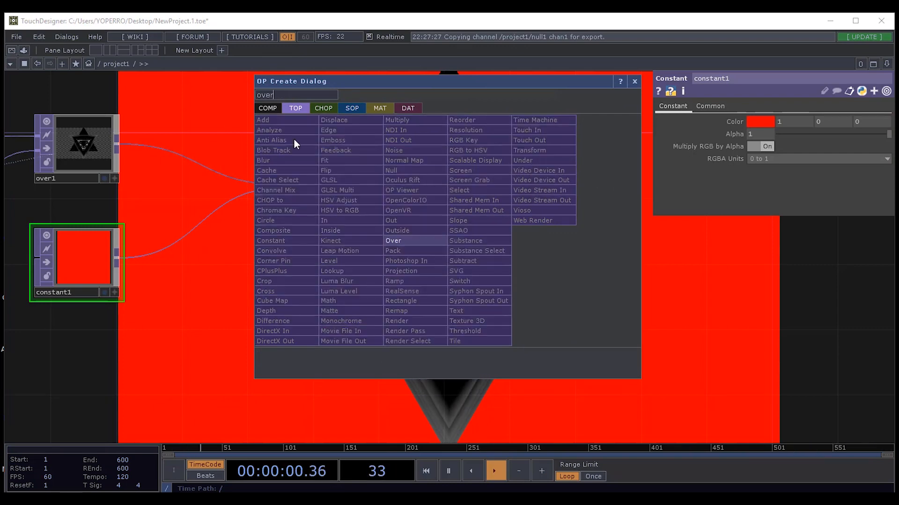
pyautogui.click(403, 242)
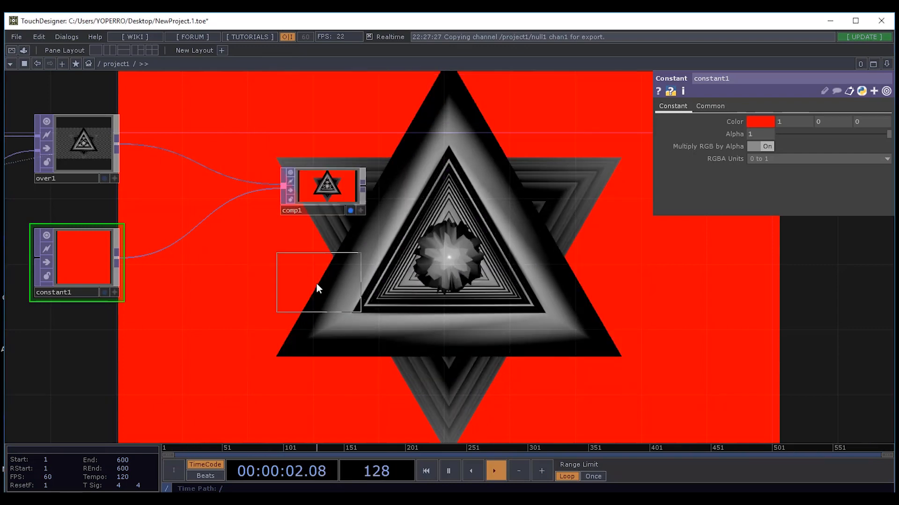
pyautogui.click(309, 276)
# Connect over1 as over2's first input and constant1 as its second input.
pyautogui.click(116, 145)
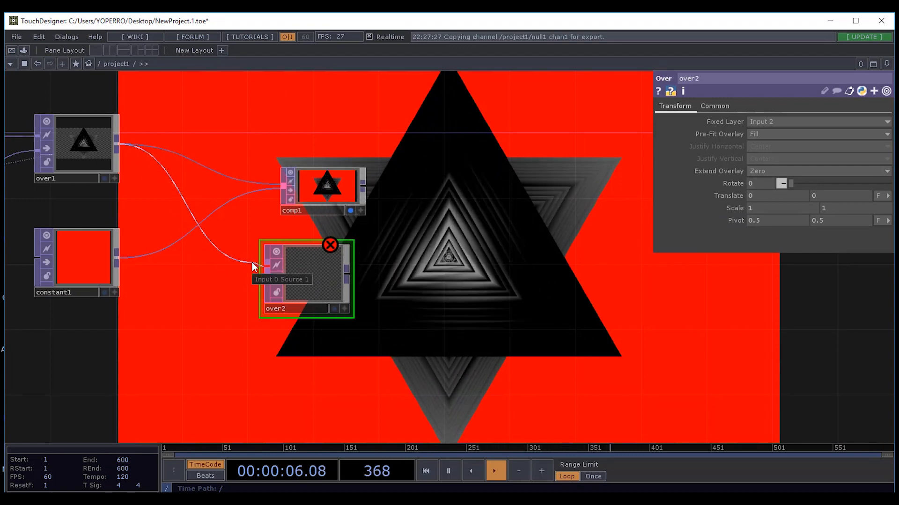
pyautogui.click(252, 263)
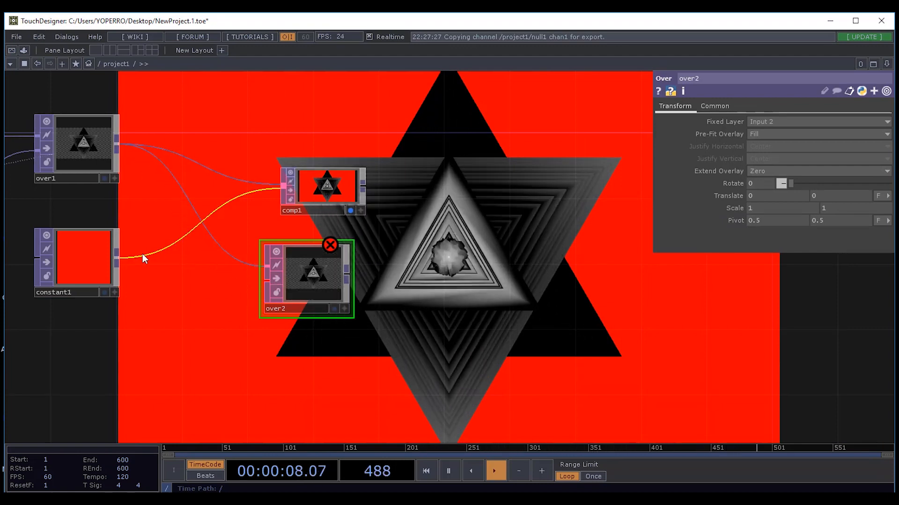
pyautogui.click(116, 260)
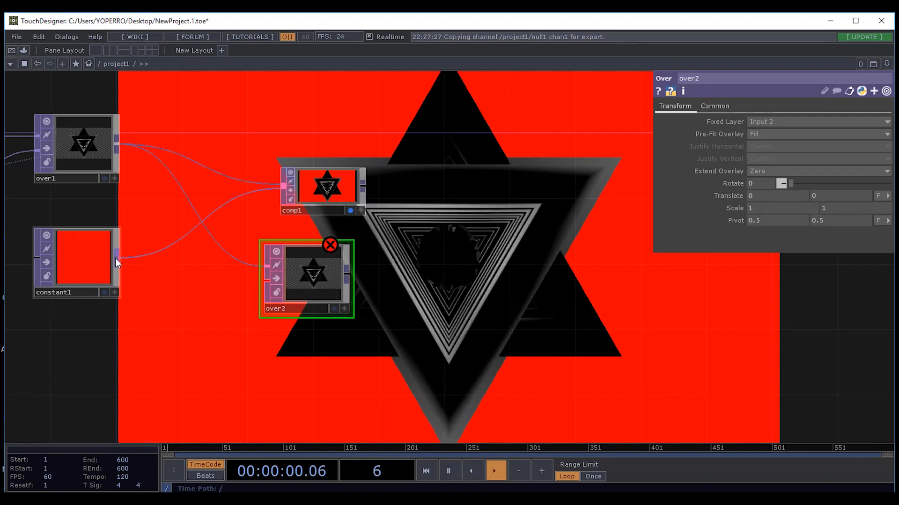
pyautogui.click(249, 285)
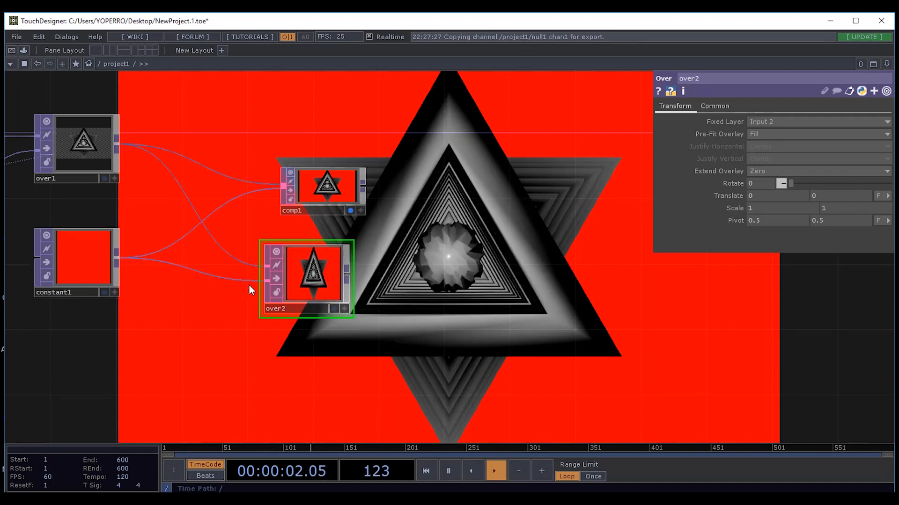
# Move comp1 and over2 farther apart in the network and set over2's Fixed Layer to Input 1.
pyautogui.moveTo(319, 169); pyautogui.dragTo(319, 87)
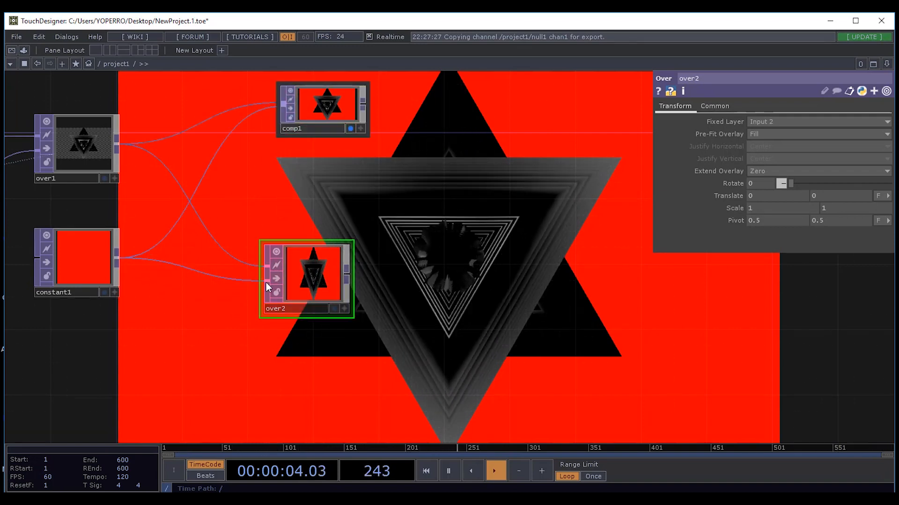
pyautogui.moveTo(307, 281); pyautogui.dragTo(356, 248)
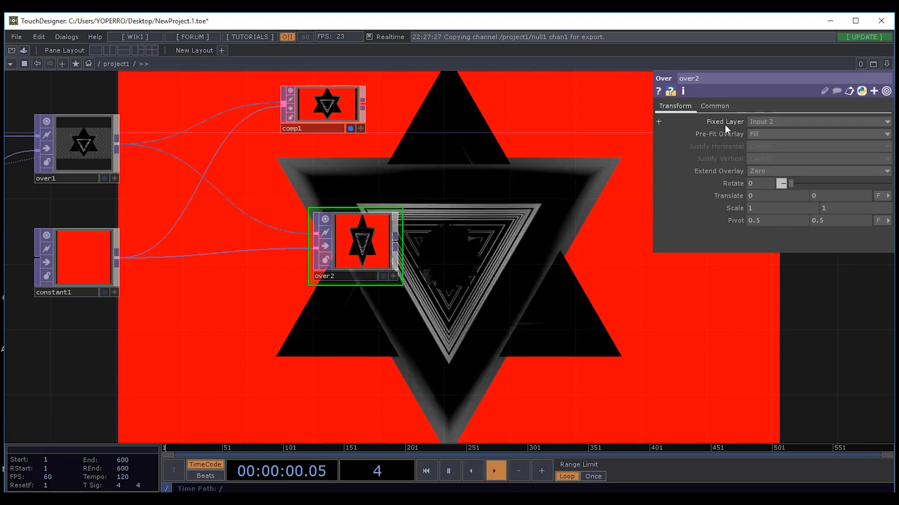
pyautogui.click(768, 121)
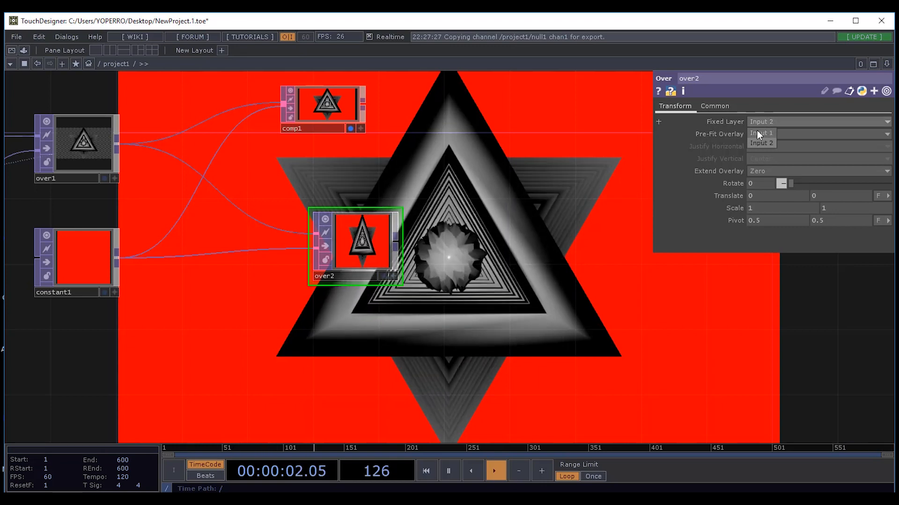
pyautogui.click(757, 132)
# Turn off comp1's background display and reduce the height of the over2 node to fit its image preview.
pyautogui.scroll(4, 415, 259)
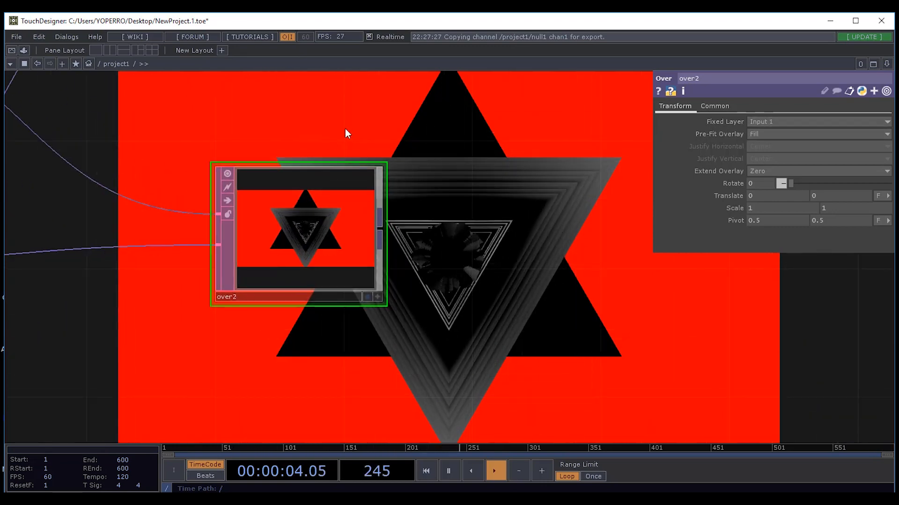
pyautogui.moveTo(425, 150); pyautogui.dragTo(556, 301)
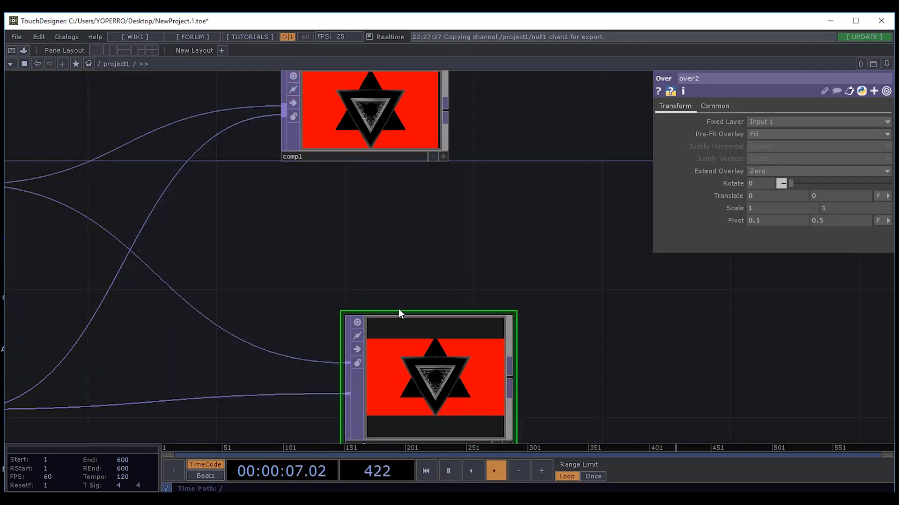
pyautogui.click(433, 156)
pyautogui.moveTo(551, 199); pyautogui.dragTo(495, 63)
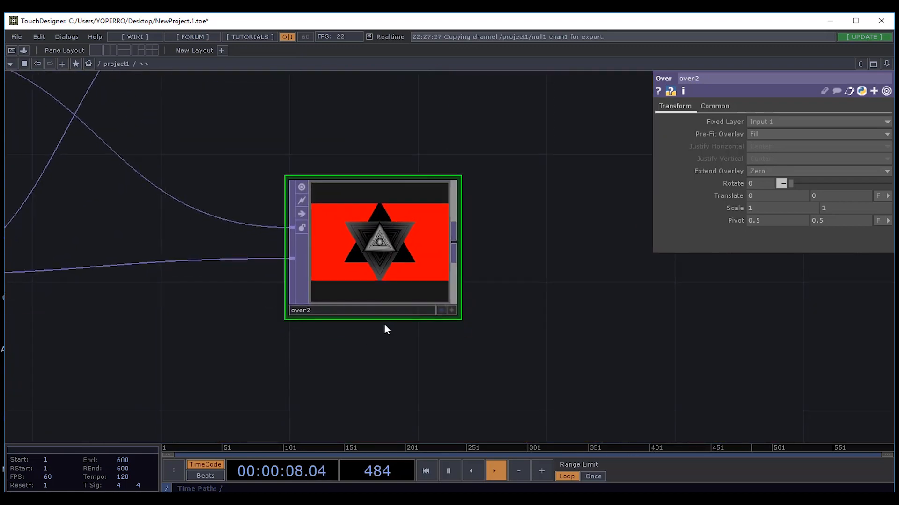
pyautogui.moveTo(460, 179); pyautogui.dragTo(566, 231)
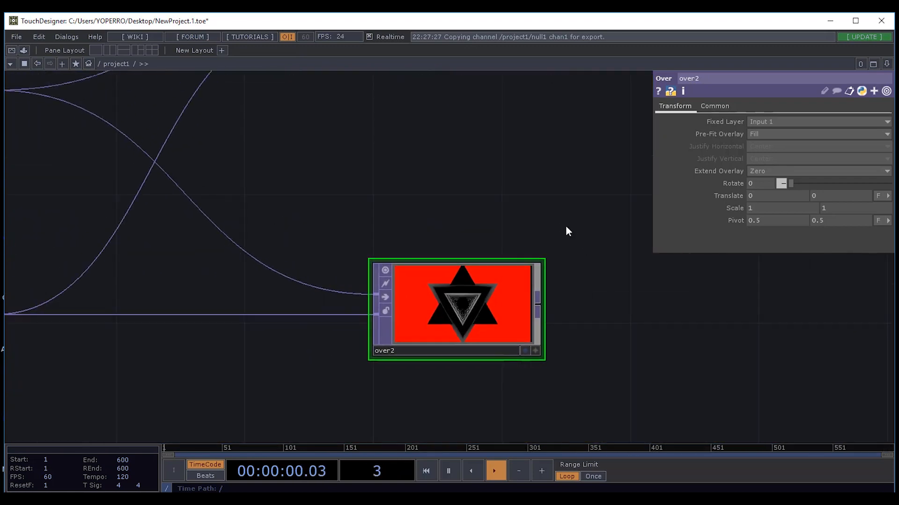
# Move comp1 down in the network so it sits closer to over2.
pyautogui.scroll(-3, 565, 230)
pyautogui.moveTo(473, 204); pyautogui.dragTo(397, 252)
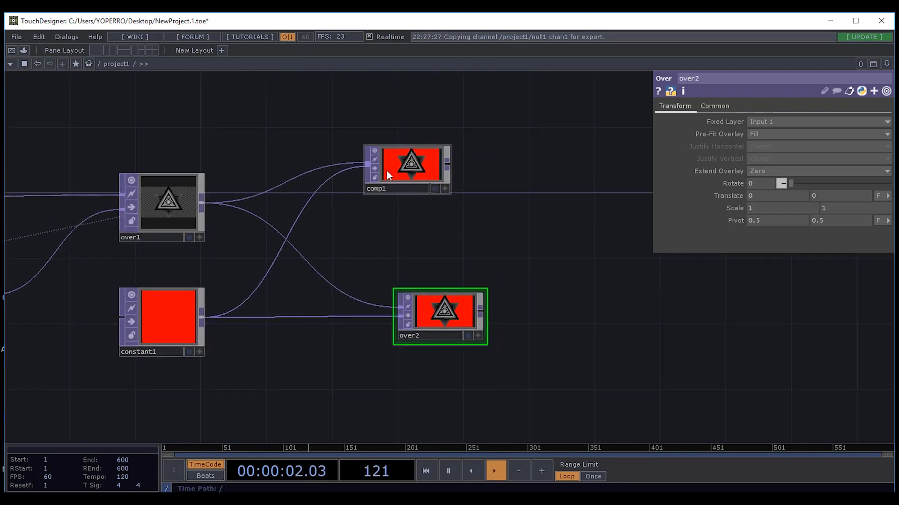
pyautogui.moveTo(386, 171); pyautogui.dragTo(402, 204)
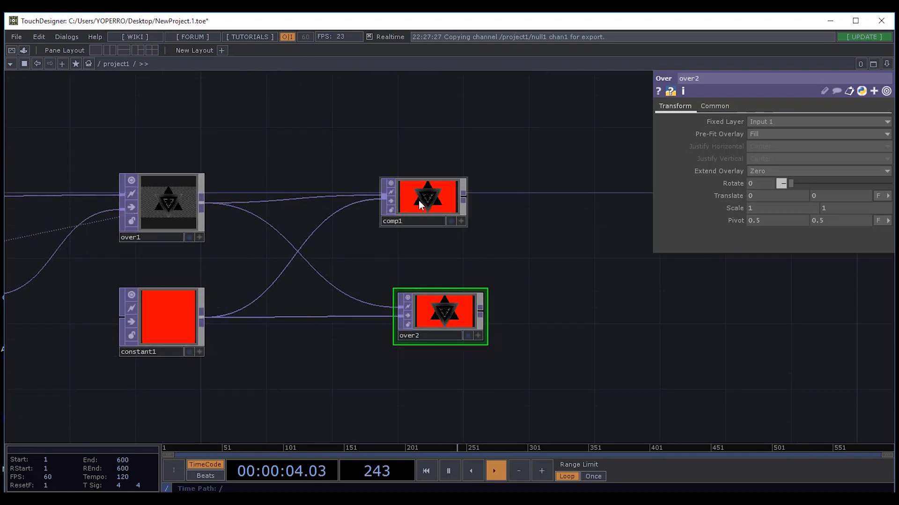
# Try comp1's Operation as Chroma Difference and as Dimmest, and inspect the resulting composite image.
pyautogui.click(419, 200)
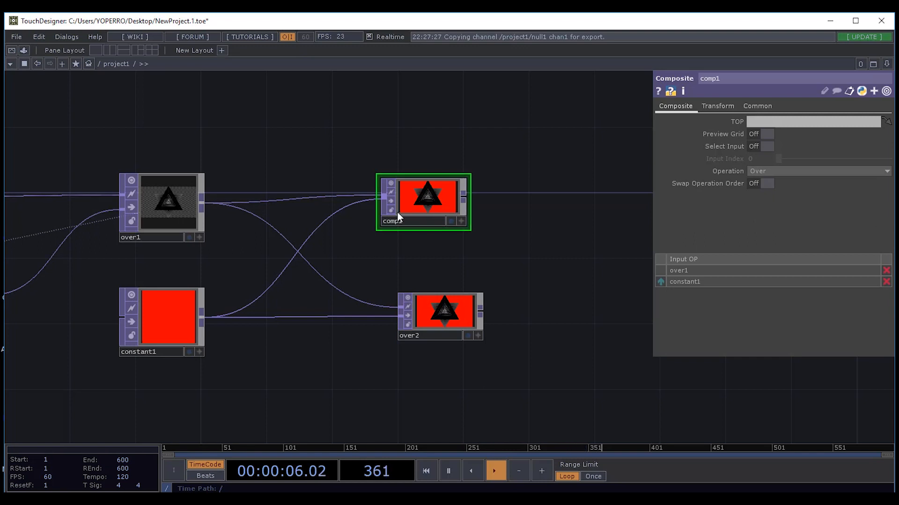
pyautogui.moveTo(502, 270); pyautogui.dragTo(335, 219)
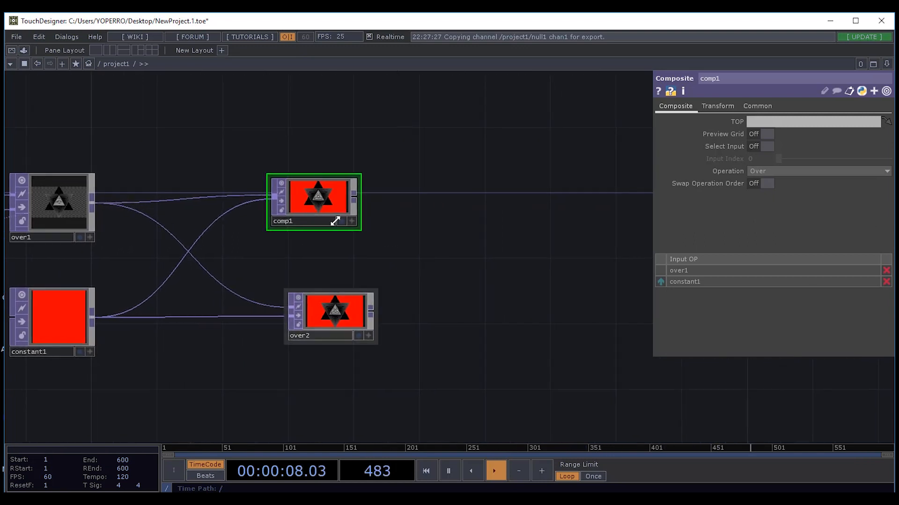
pyautogui.scroll(3, 334, 191)
pyautogui.moveTo(245, 243); pyautogui.dragTo(356, 215)
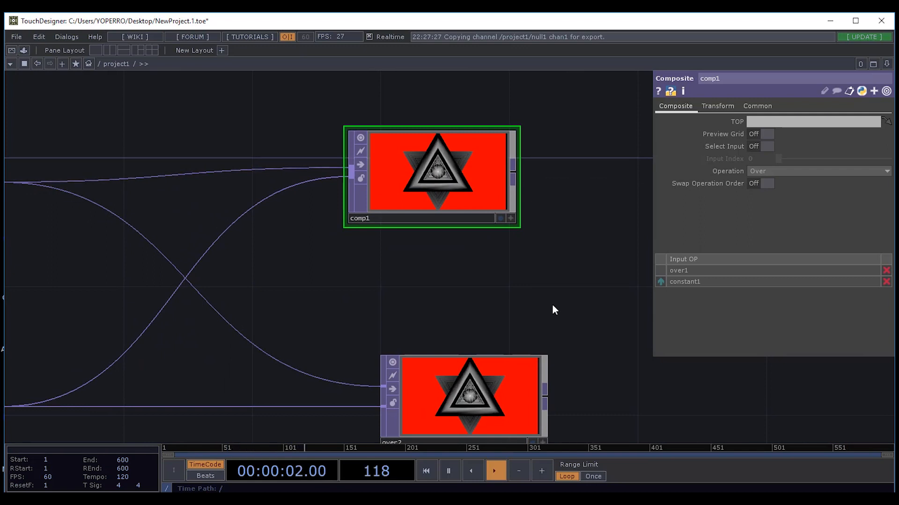
pyautogui.click(793, 171)
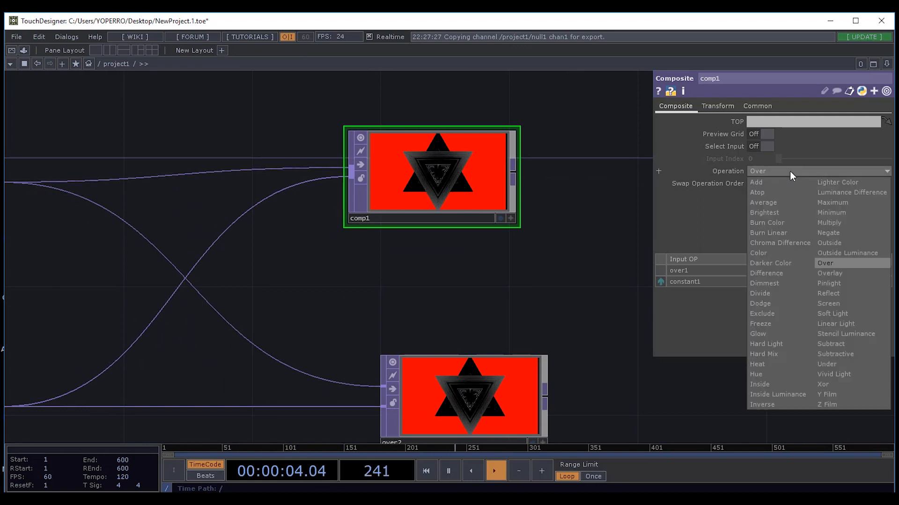
pyautogui.click(770, 241)
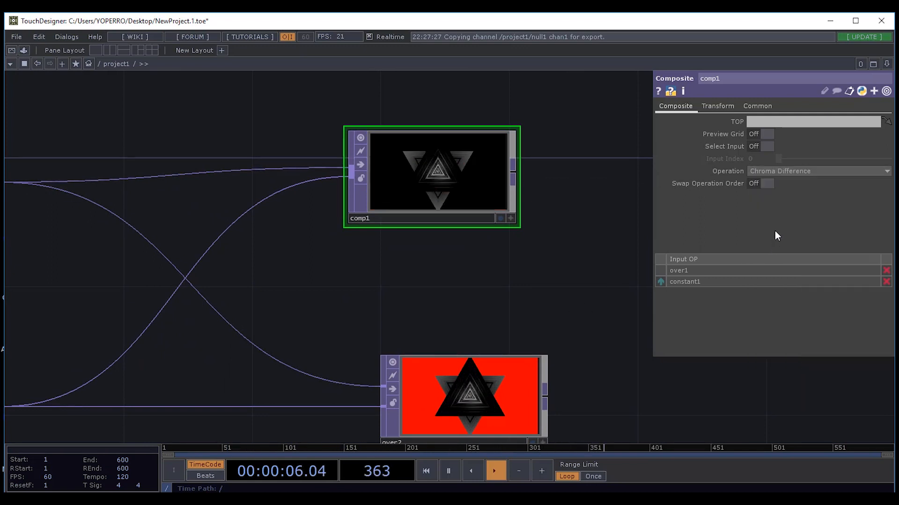
pyautogui.click(768, 171)
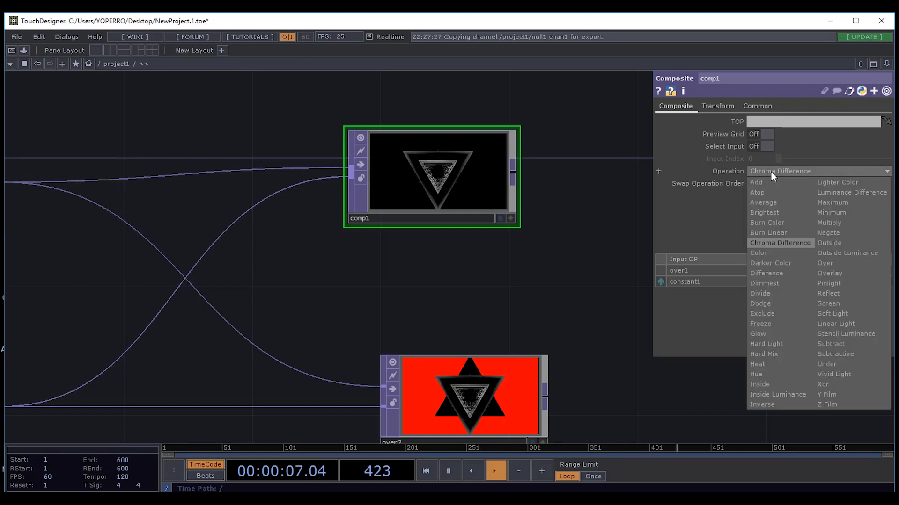
pyautogui.click(757, 282)
pyautogui.scroll(4, 472, 166)
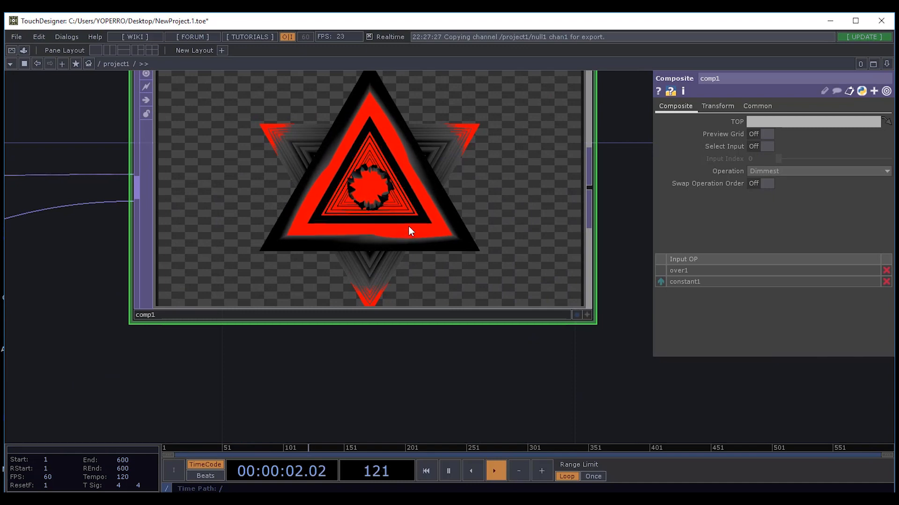
pyautogui.scroll(-2, 371, 219)
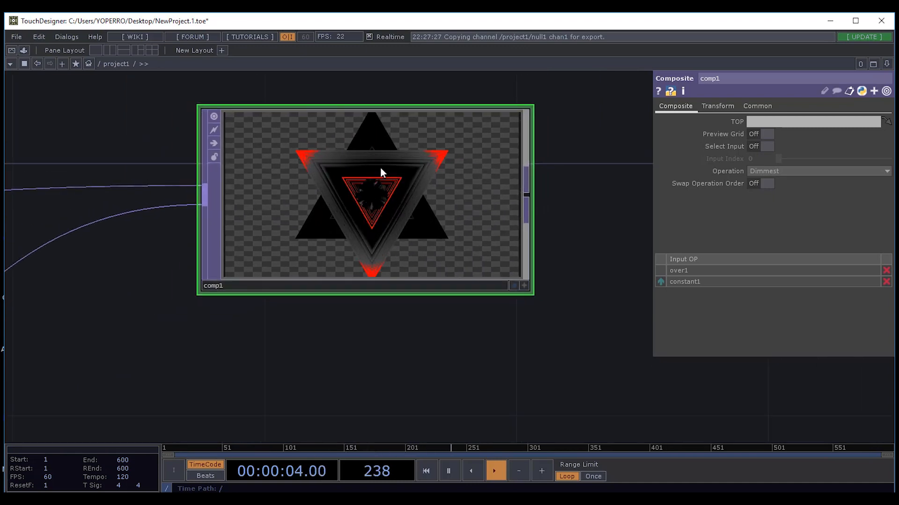
pyautogui.moveTo(399, 359); pyautogui.dragTo(437, 243)
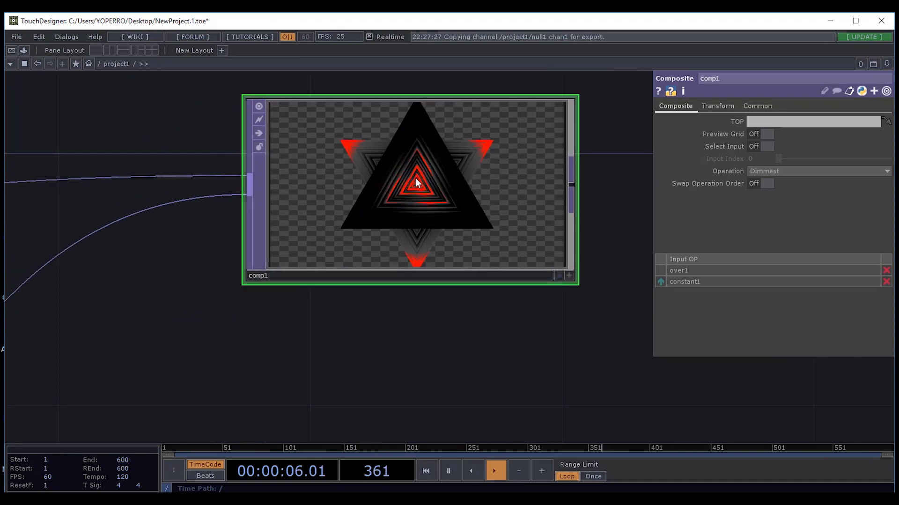
# Delete the over2 node from the network.
pyautogui.scroll(-2, 475, 323)
pyautogui.moveTo(468, 342); pyautogui.dragTo(373, 295)
pyautogui.moveTo(411, 240); pyautogui.dragTo(406, 153)
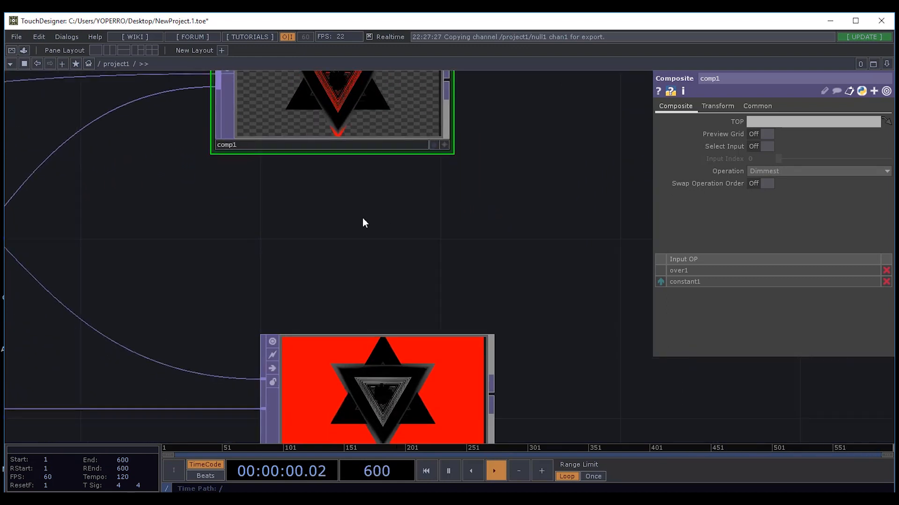
pyautogui.scroll(-2, 363, 223)
pyautogui.moveTo(410, 221); pyautogui.dragTo(444, 168)
pyautogui.click(486, 270)
pyautogui.scroll(1, 485, 271)
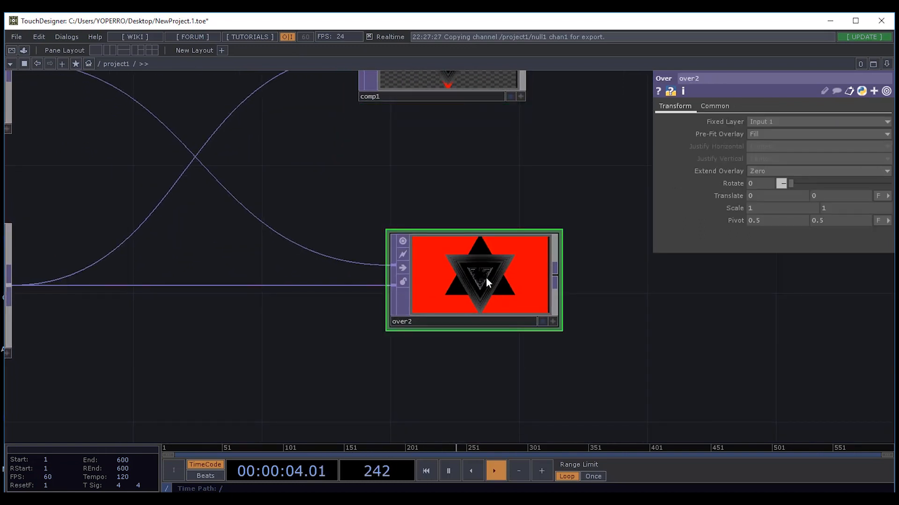
pyautogui.press('Delete')
pyautogui.scroll(-3, 498, 263)
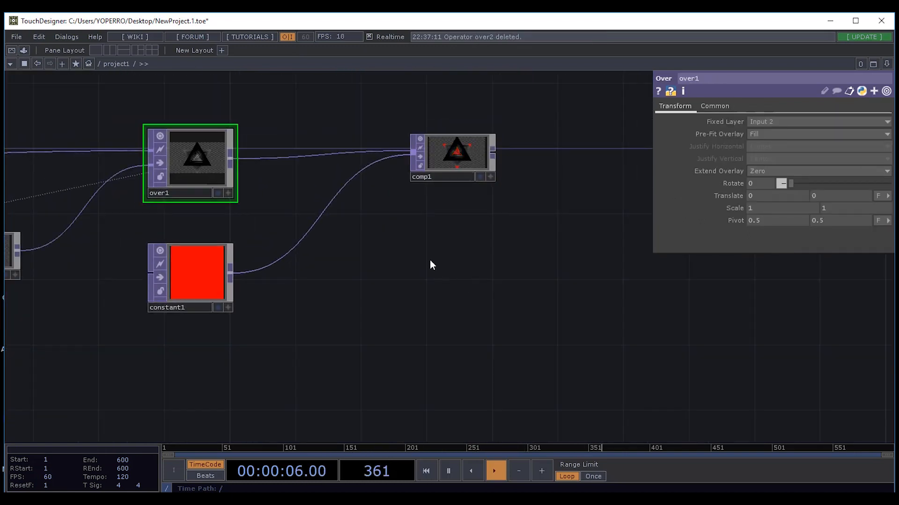
# Move comp1 slightly closer to over1 in the network.
pyautogui.moveTo(430, 260); pyautogui.dragTo(426, 285)
pyautogui.press('h')
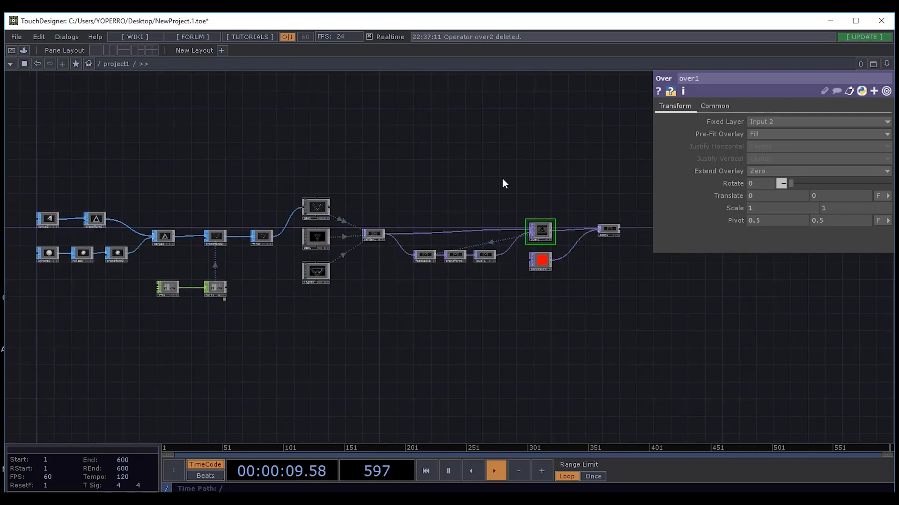
pyautogui.moveTo(542, 304); pyautogui.dragTo(535, 328)
pyautogui.scroll(8, 445, 283)
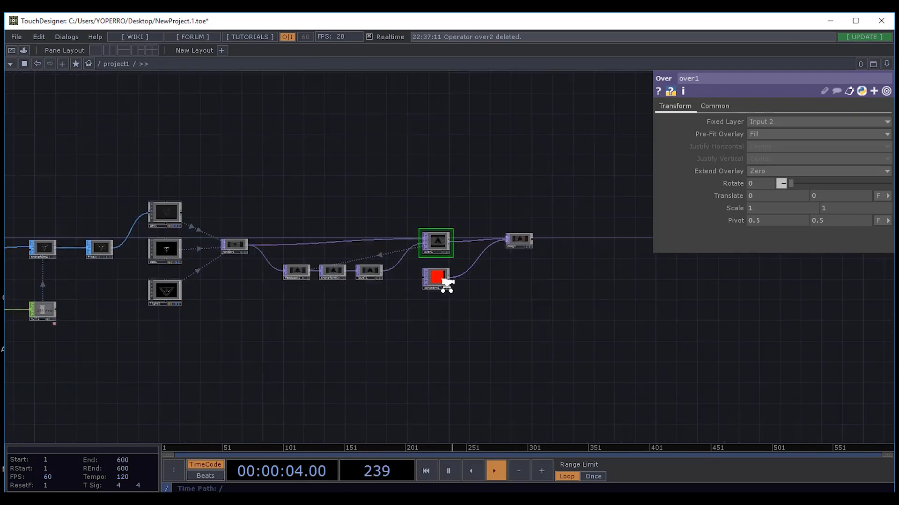
pyautogui.moveTo(506, 282); pyautogui.dragTo(420, 274)
pyautogui.moveTo(573, 182); pyautogui.dragTo(529, 183)
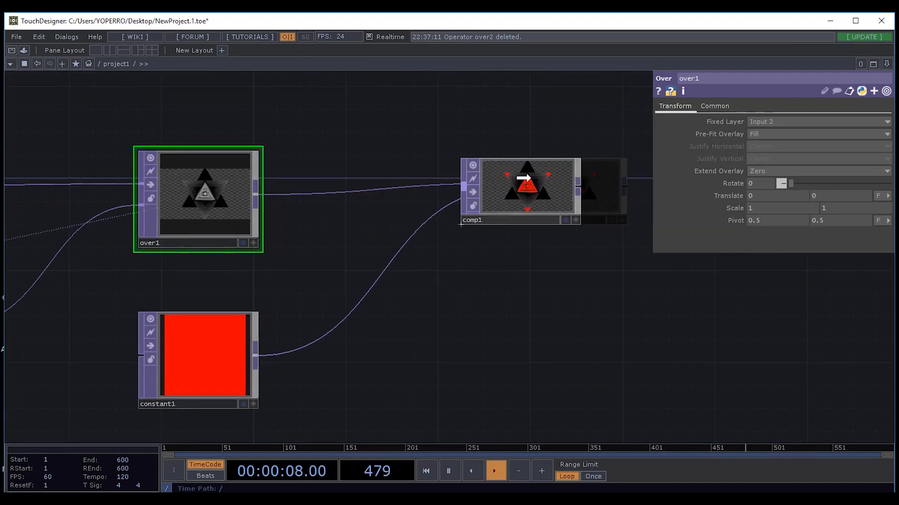
# Move comp1 farther away from over1 and place constant1 below the wire between them.
pyautogui.moveTo(521, 248); pyautogui.dragTo(275, 346)
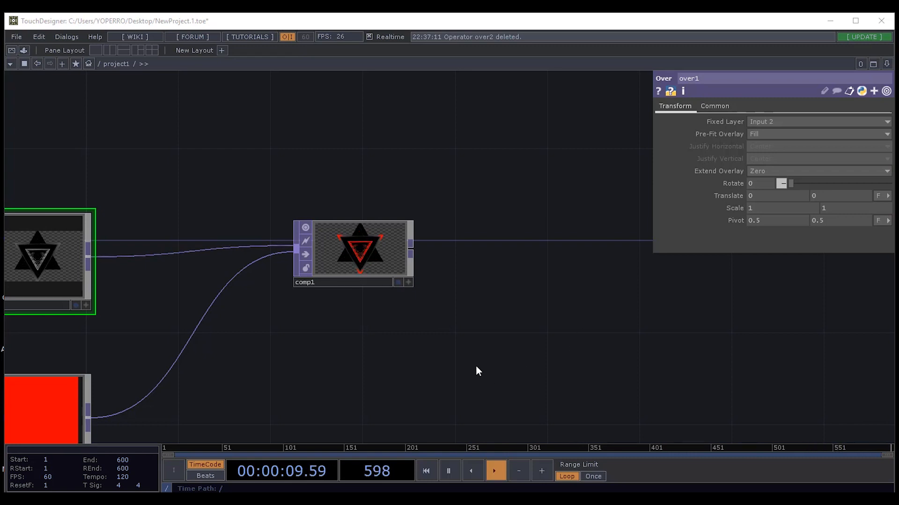
pyautogui.moveTo(478, 365); pyautogui.dragTo(519, 280)
pyautogui.moveTo(547, 252); pyautogui.dragTo(519, 292)
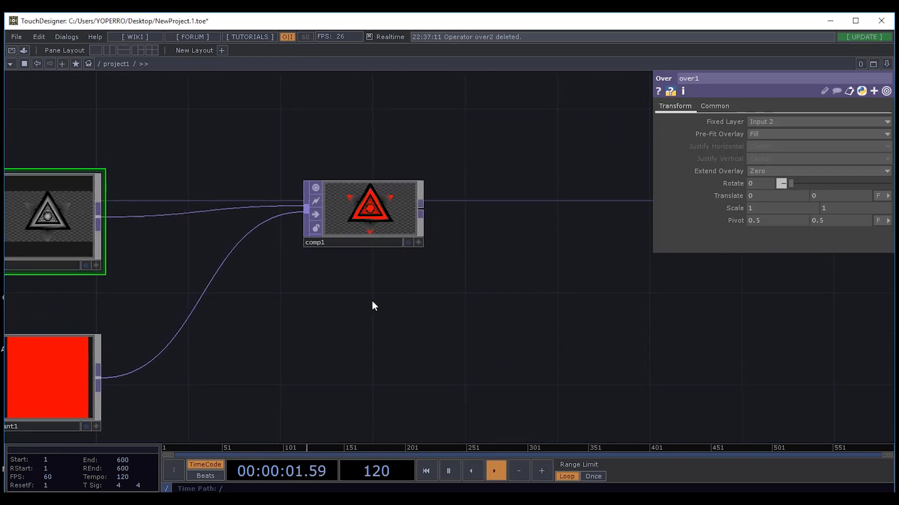
pyautogui.scroll(-2, 372, 303)
pyautogui.moveTo(326, 295); pyautogui.dragTo(319, 245)
pyautogui.moveTo(378, 188); pyautogui.dragTo(462, 212)
pyautogui.moveTo(502, 182); pyautogui.dragTo(501, 182)
pyautogui.moveTo(133, 305); pyautogui.dragTo(347, 304)
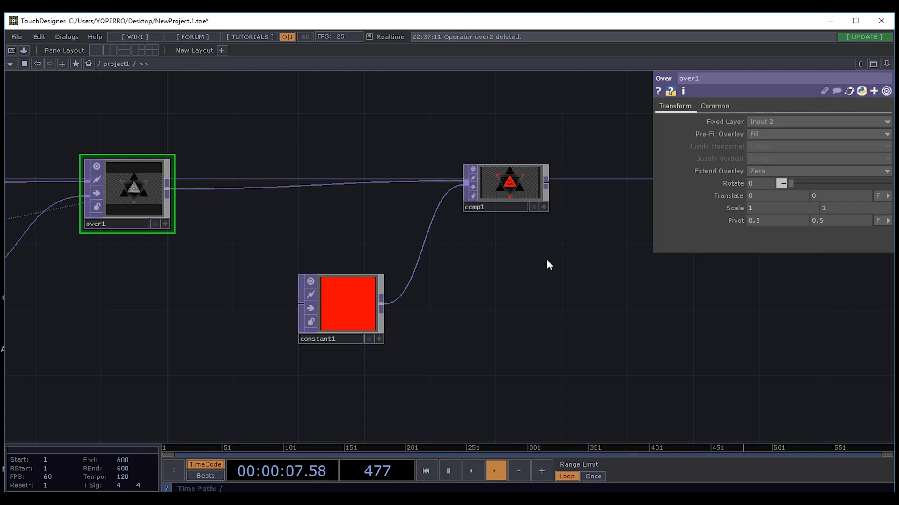
# Add a Cross TOP to the network just past comp1.
pyautogui.moveTo(494, 267); pyautogui.dragTo(388, 261)
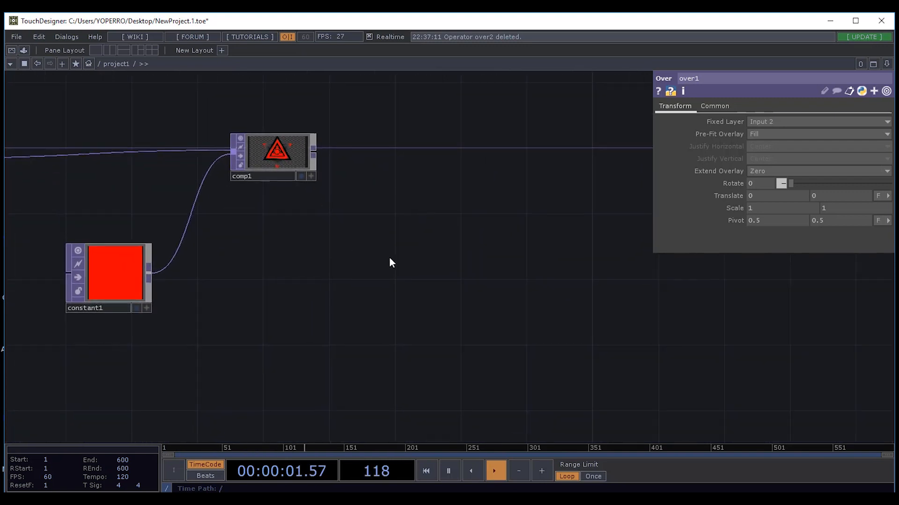
pyautogui.press('Tab')
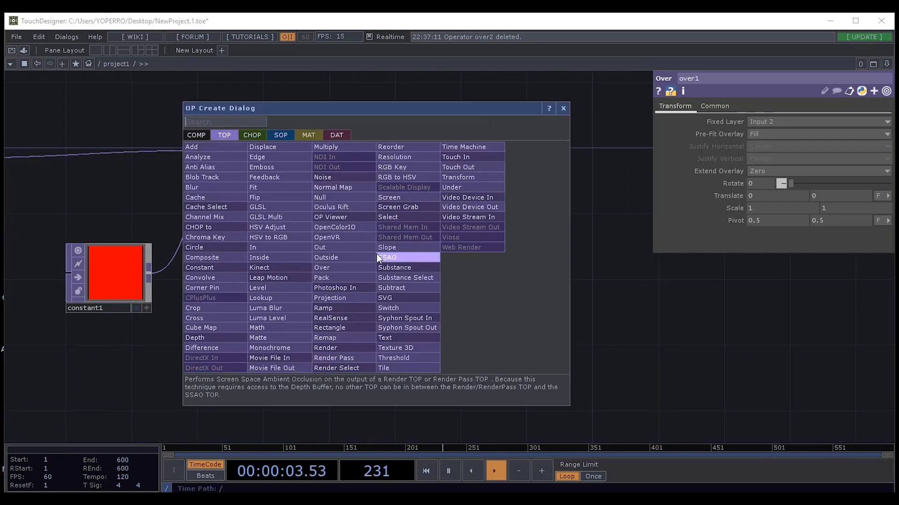
pyautogui.write('cr')
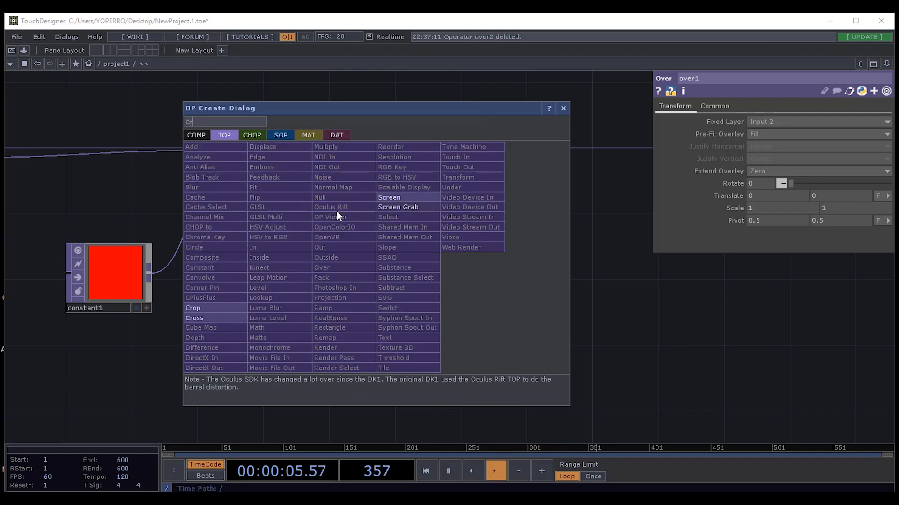
pyautogui.click(204, 319)
pyautogui.click(442, 202)
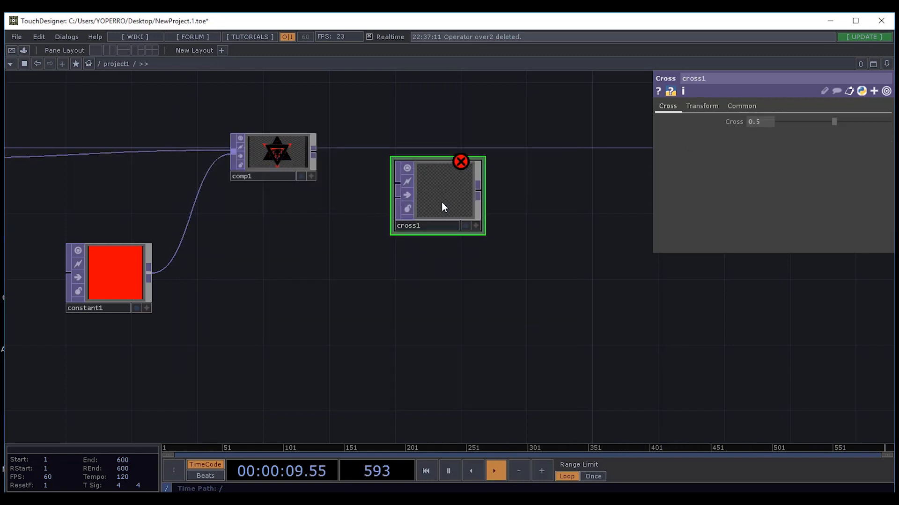
# Move constant1 up in the network, closer to the wire between over1 and comp1.
pyautogui.moveTo(306, 263); pyautogui.dragTo(387, 237)
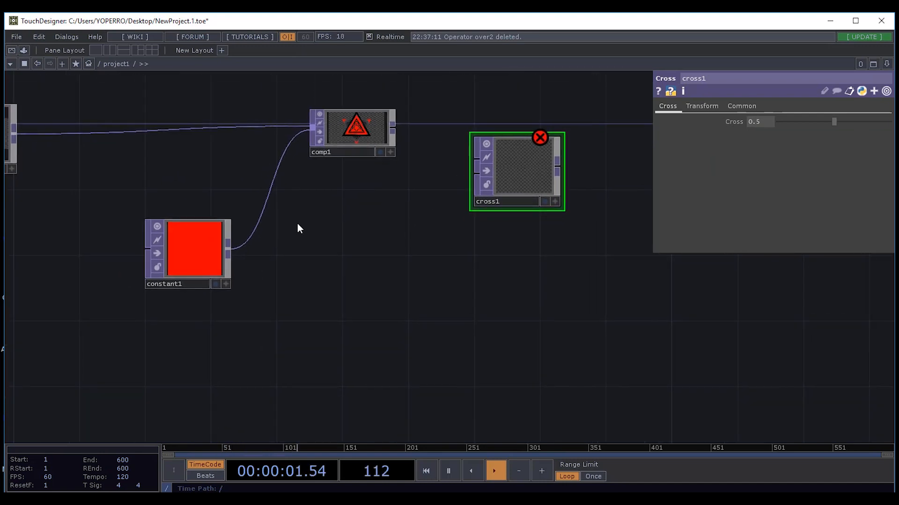
pyautogui.moveTo(305, 227); pyautogui.dragTo(464, 259)
pyautogui.moveTo(363, 272); pyautogui.dragTo(365, 205)
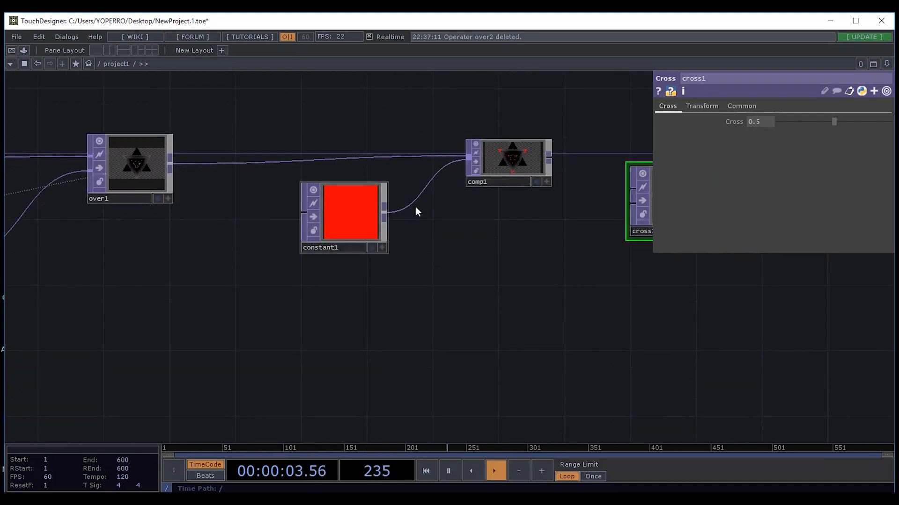
# Set comp1's Operation to Over.
pyautogui.moveTo(447, 236); pyautogui.dragTo(329, 254)
pyautogui.click(383, 175)
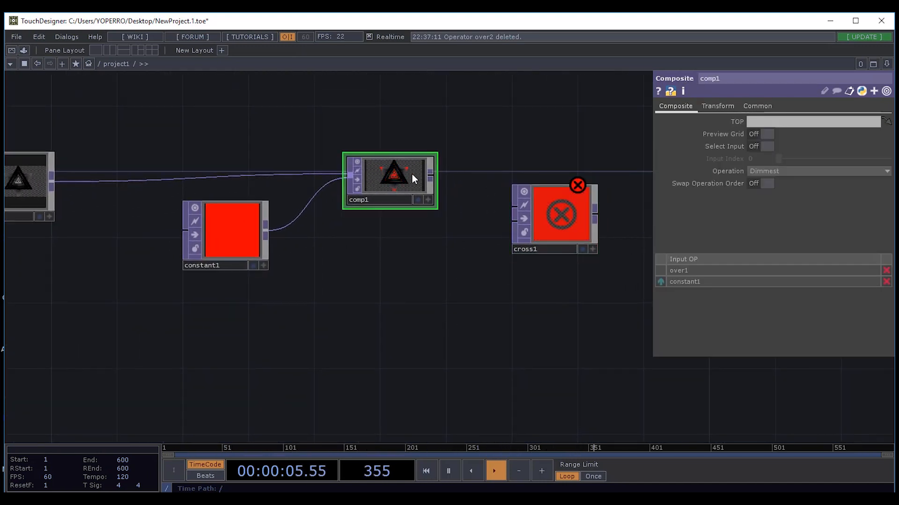
pyautogui.click(773, 172)
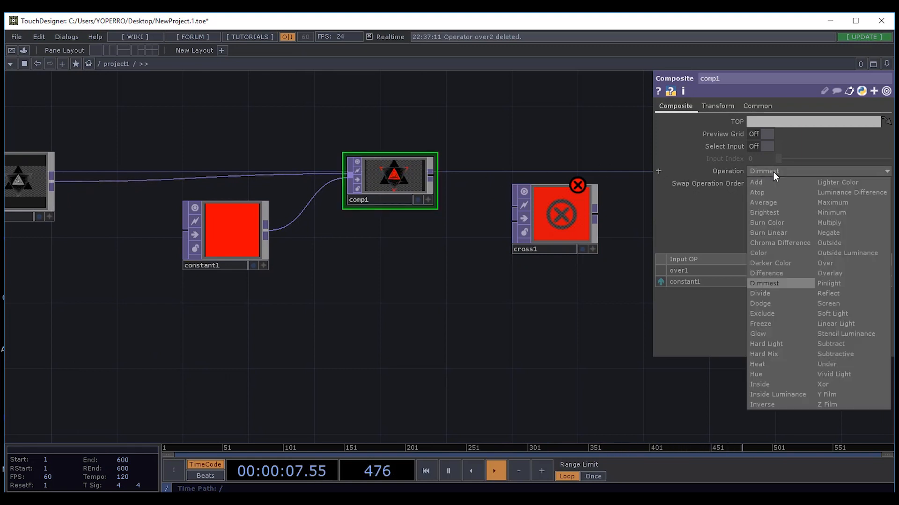
pyautogui.click(829, 264)
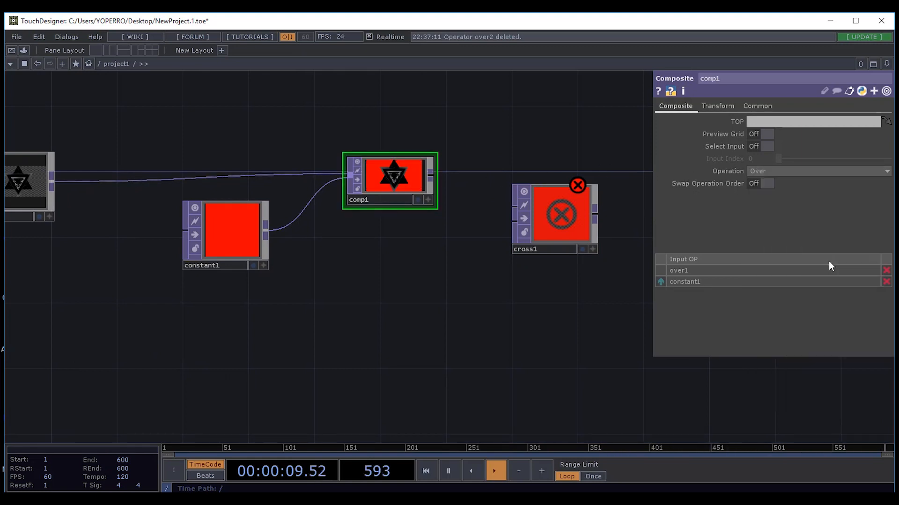
# Connect comp1 to cross1's first input and position cross1 level with constant1 in the network.
pyautogui.moveTo(552, 213); pyautogui.dragTo(568, 263)
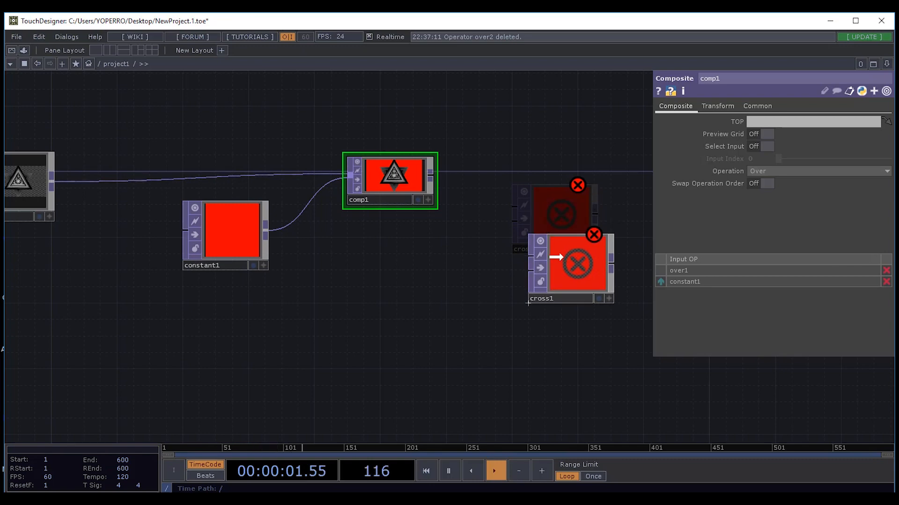
pyautogui.moveTo(418, 237); pyautogui.dragTo(349, 241)
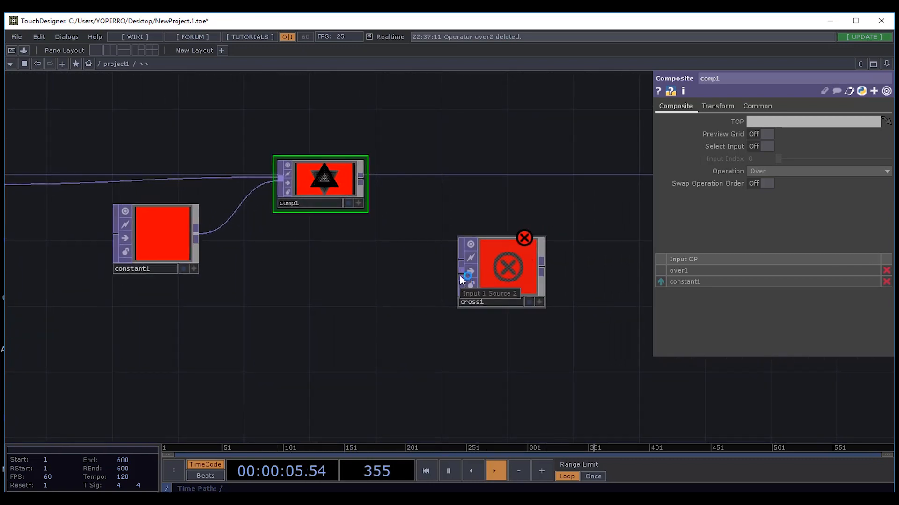
pyautogui.moveTo(325, 271); pyautogui.dragTo(397, 251)
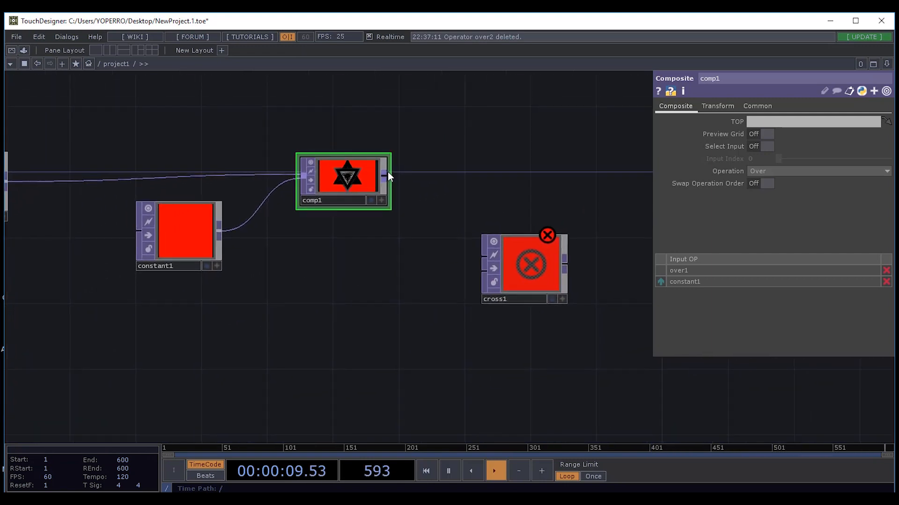
pyautogui.click(384, 176)
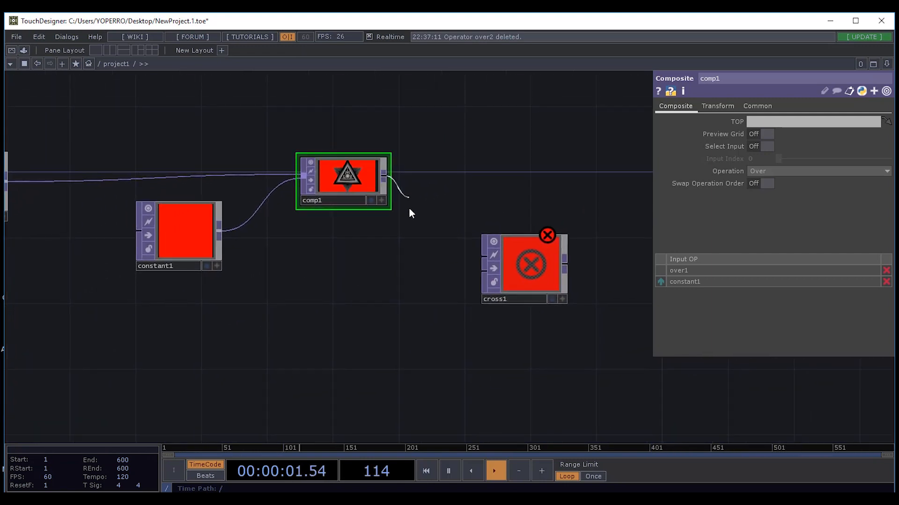
pyautogui.click(463, 257)
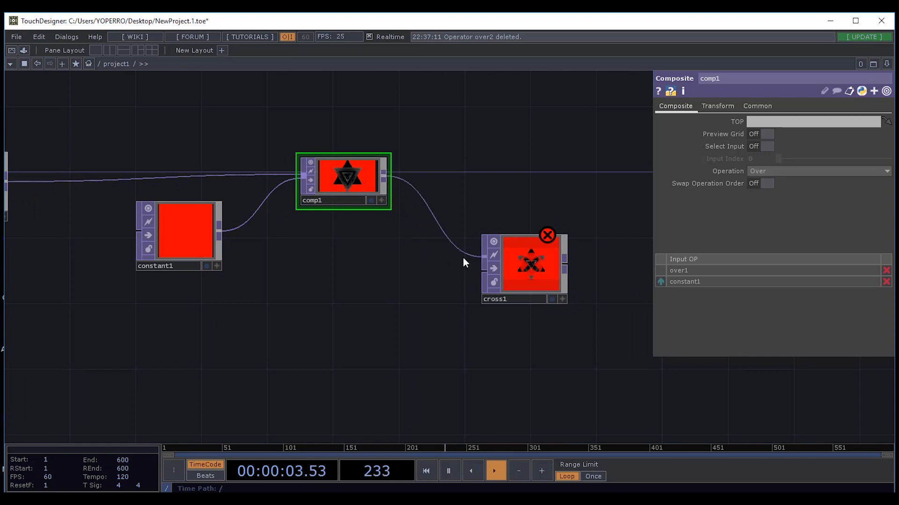
pyautogui.moveTo(506, 274); pyautogui.dragTo(534, 227)
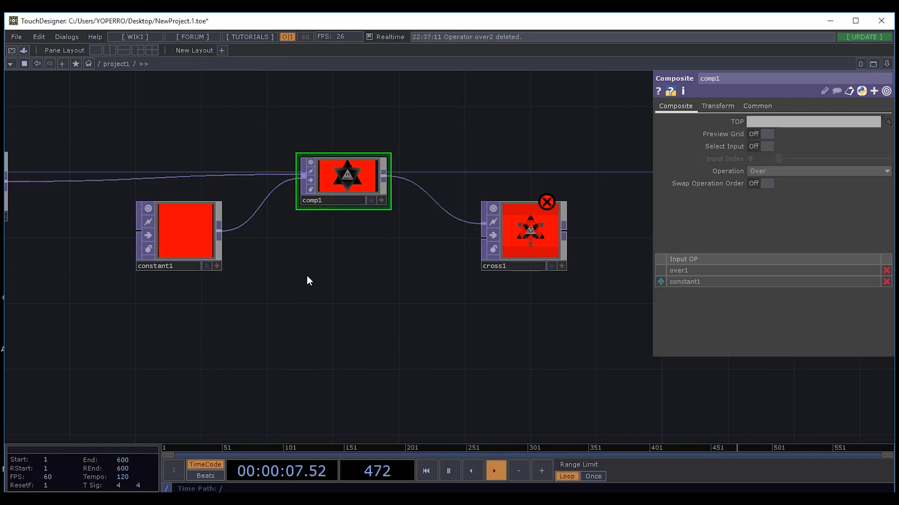
# Lower cross1, connect over1's output to cross1's second input, and move constant1 above the wire between over1 and comp1.
pyautogui.moveTo(307, 275); pyautogui.dragTo(440, 239)
pyautogui.moveTo(176, 206); pyautogui.dragTo(219, 215)
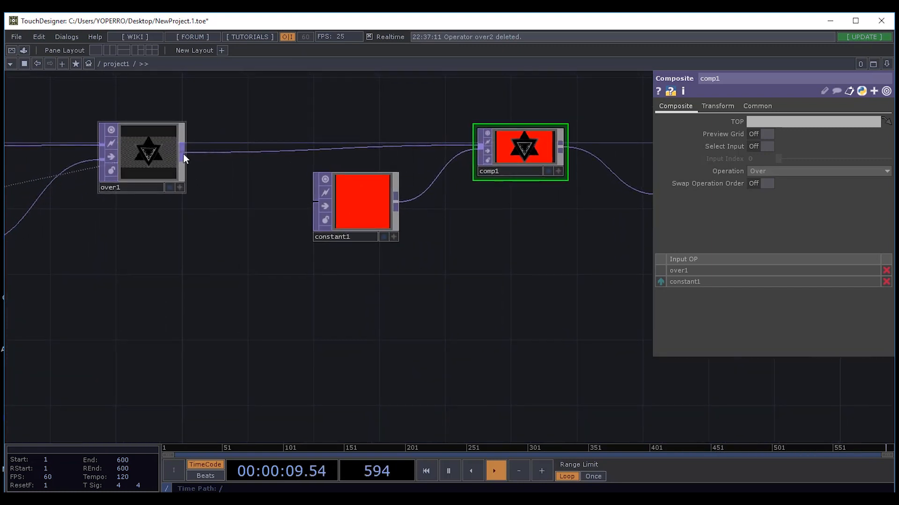
pyautogui.click(616, 232)
pyautogui.moveTo(494, 249); pyautogui.dragTo(357, 255)
pyautogui.scroll(-3, 436, 243)
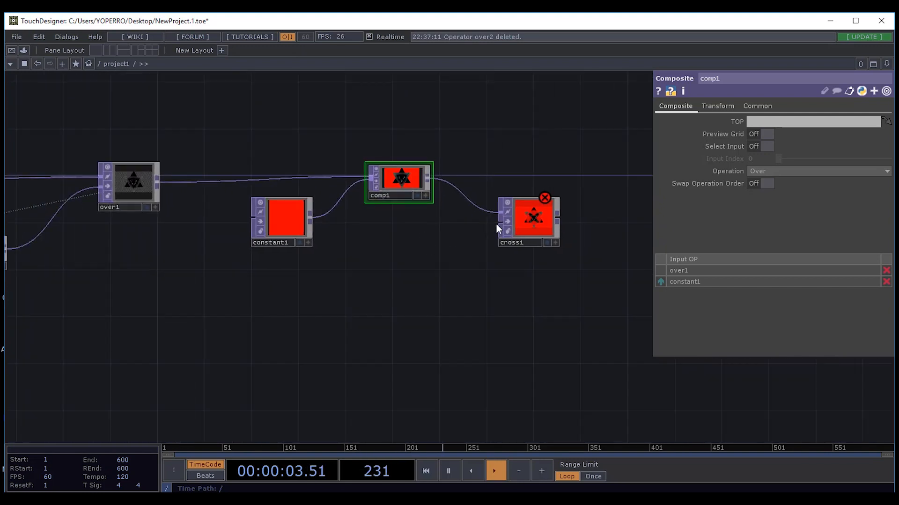
pyautogui.moveTo(523, 225); pyautogui.dragTo(535, 261)
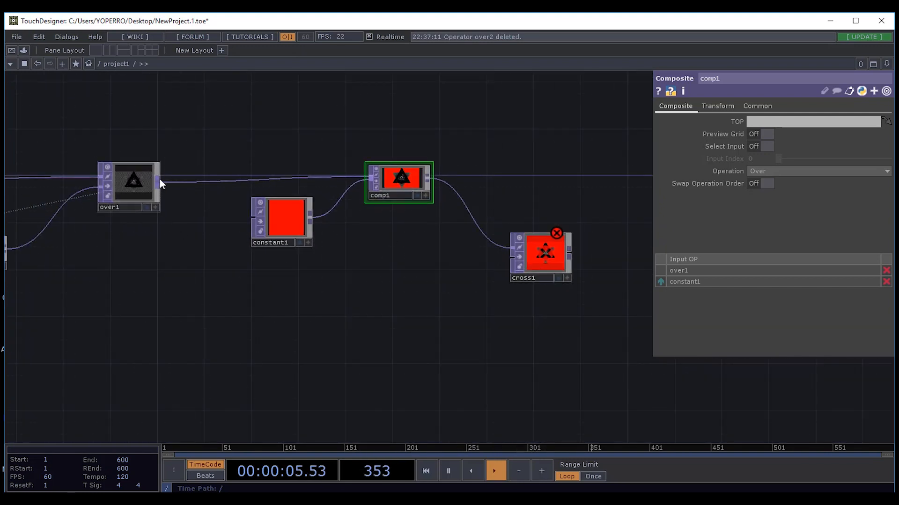
pyautogui.click(496, 263)
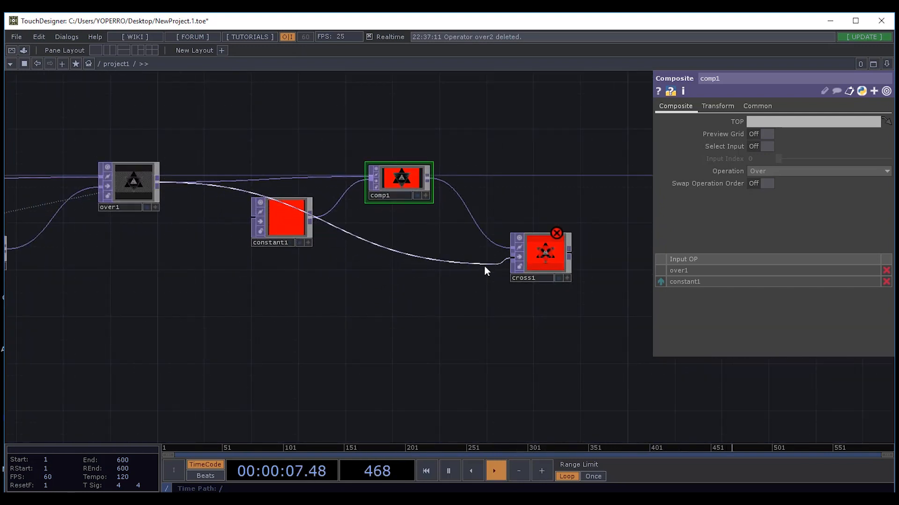
pyautogui.moveTo(276, 238); pyautogui.dragTo(288, 144)
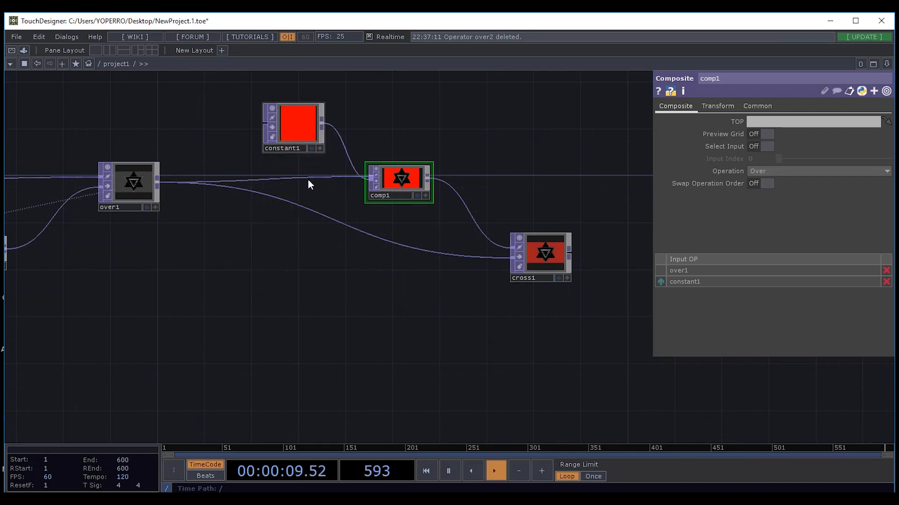
# Shrink cross1's node tile to fit its preview image and move constant1 back below comp1.
pyautogui.moveTo(302, 278); pyautogui.dragTo(155, 269)
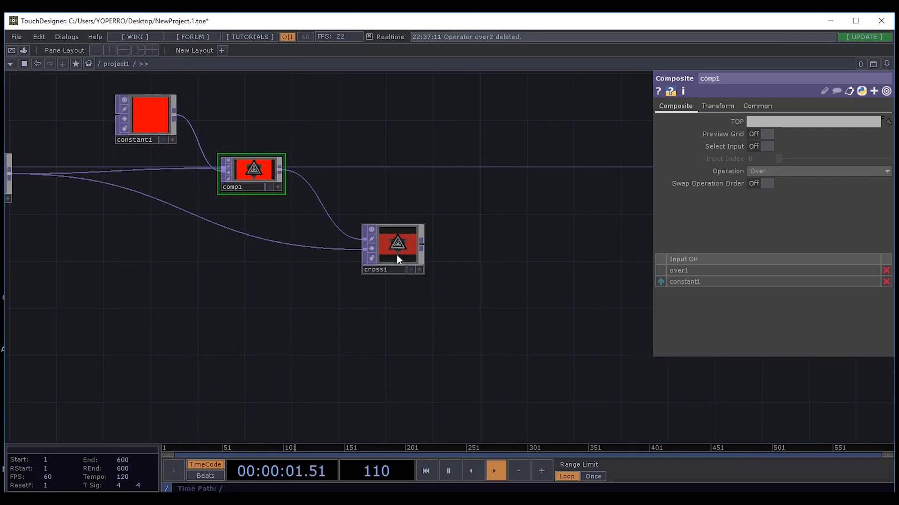
pyautogui.scroll(5, 396, 256)
pyautogui.moveTo(392, 242); pyautogui.dragTo(393, 211)
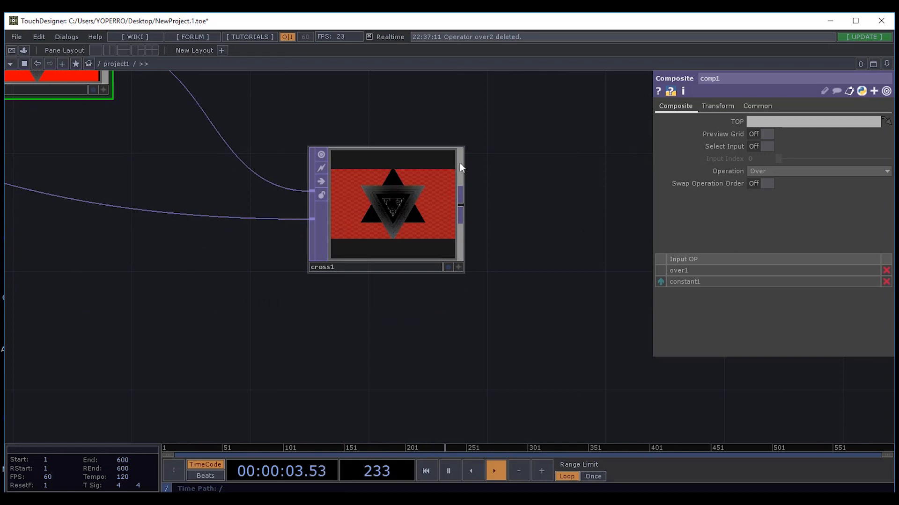
pyautogui.moveTo(465, 146); pyautogui.dragTo(464, 187)
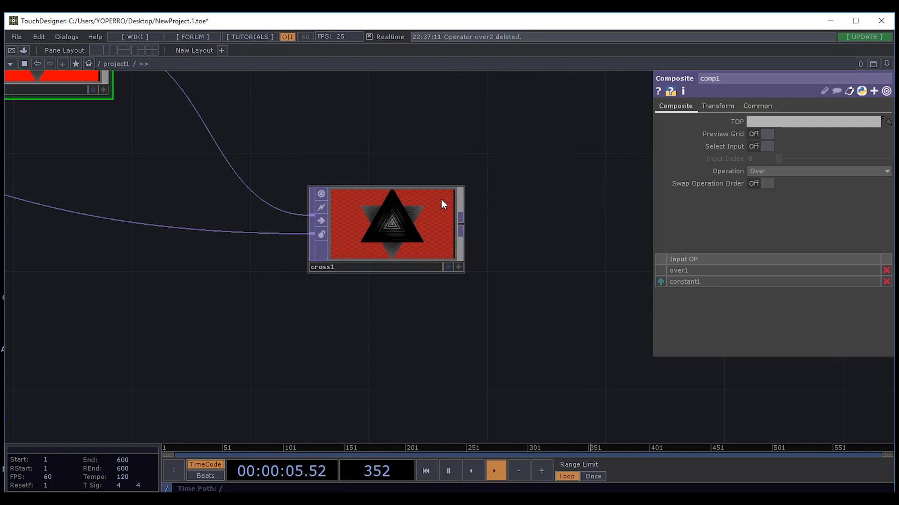
pyautogui.scroll(-4, 380, 281)
pyautogui.moveTo(389, 291); pyautogui.dragTo(469, 329)
pyautogui.moveTo(154, 105); pyautogui.dragTo(124, 257)
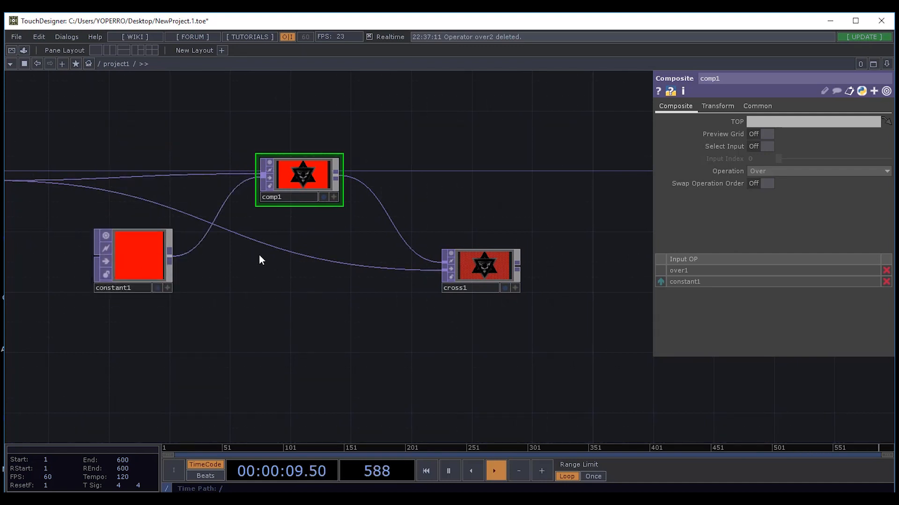
# Move cross1 up until it sits slightly lower than comp1, and bring up its Cross parameter.
pyautogui.moveTo(397, 326); pyautogui.dragTo(339, 335)
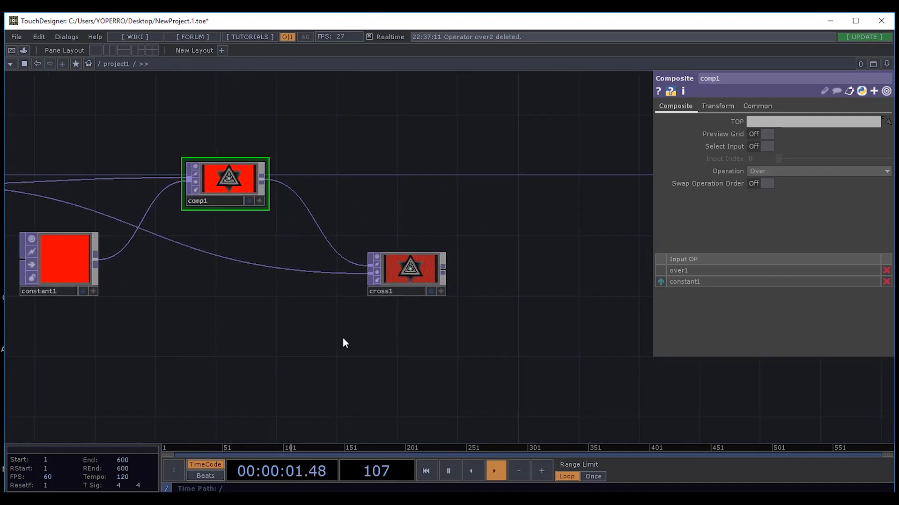
pyautogui.moveTo(413, 264); pyautogui.dragTo(412, 207)
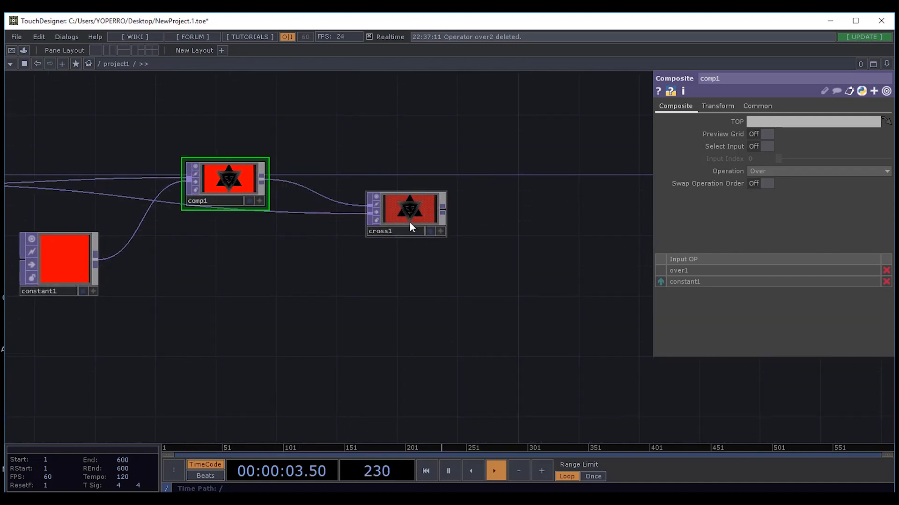
pyautogui.click(412, 207)
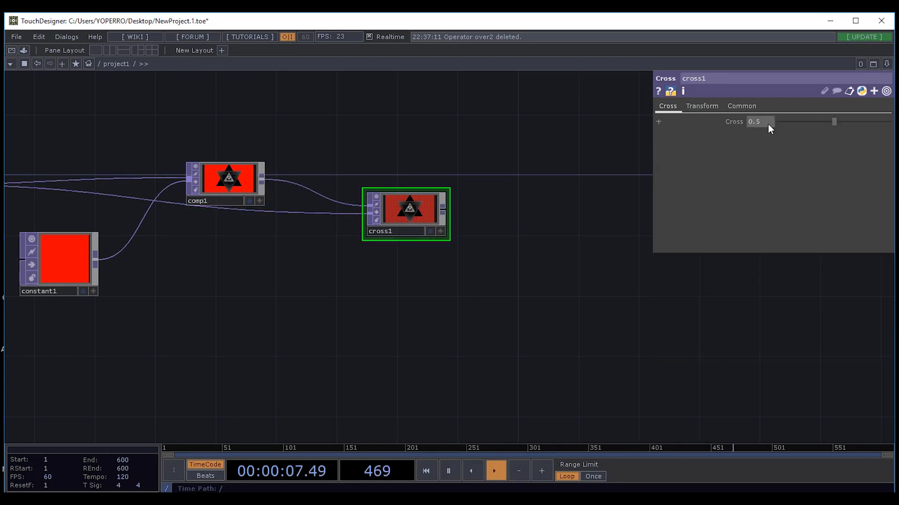
# Try cross1's Cross value at 0 and at 1 to compare its two inputs.
pyautogui.moveTo(833, 122); pyautogui.dragTo(817, 126)
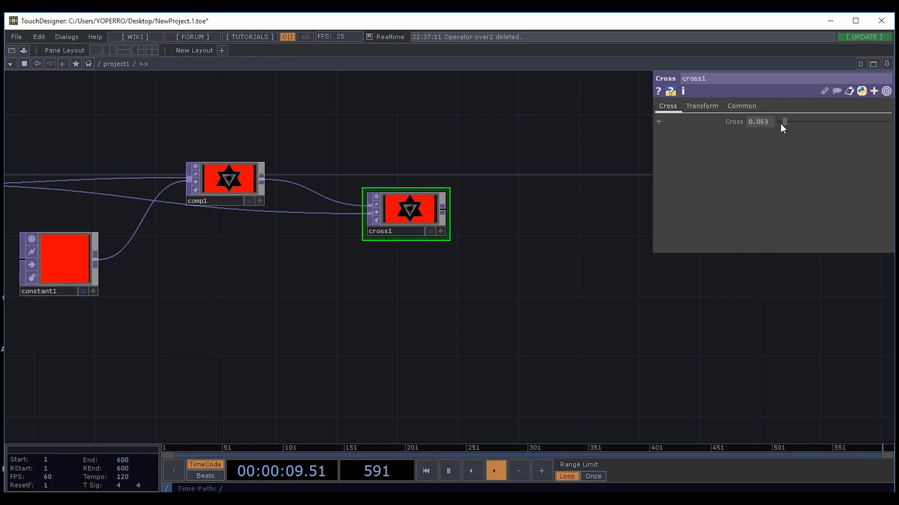
pyautogui.hotkey('shift', 'h')
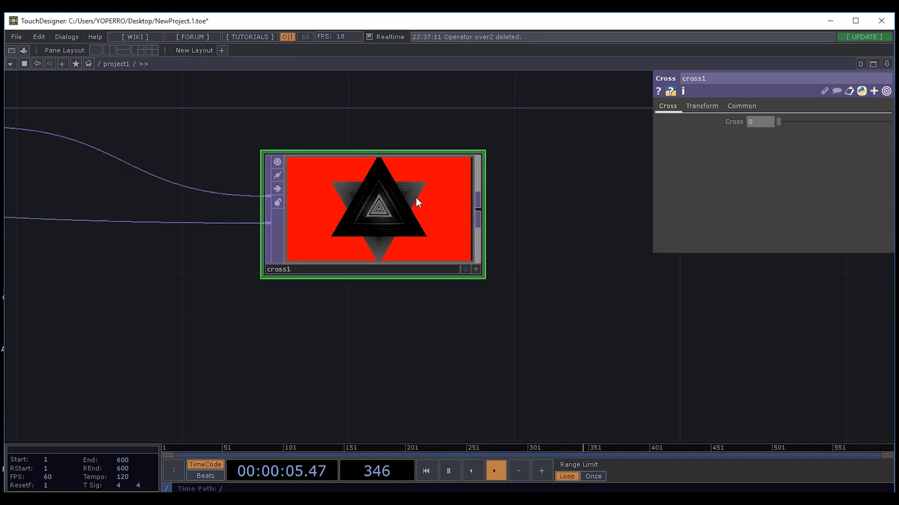
pyautogui.moveTo(779, 122); pyautogui.dragTo(894, 129)
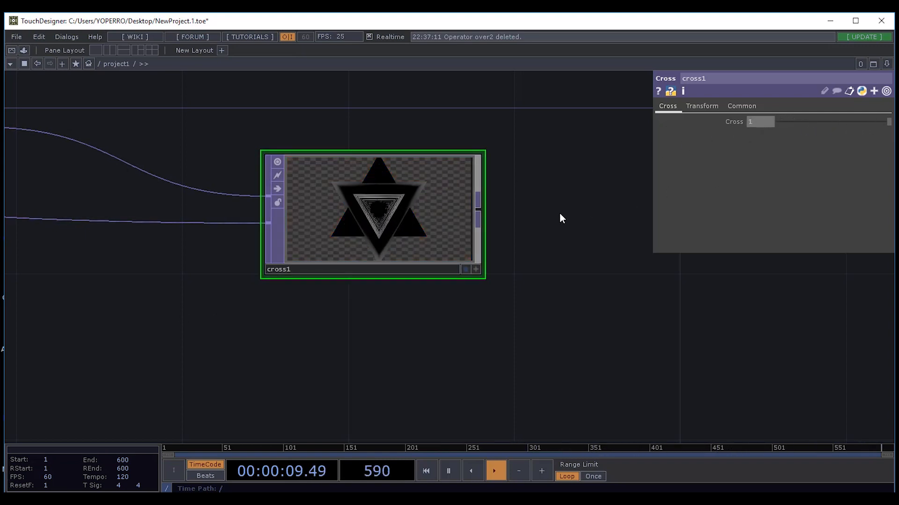
# Rearrange the nodes so comp1 and constant1 form a lower branch and cross1 sits level with over1.
pyautogui.scroll(-3, 559, 217)
pyautogui.moveTo(383, 317); pyautogui.dragTo(602, 291)
pyautogui.moveTo(114, 205); pyautogui.dragTo(279, 220)
pyautogui.moveTo(590, 255); pyautogui.dragTo(374, 244)
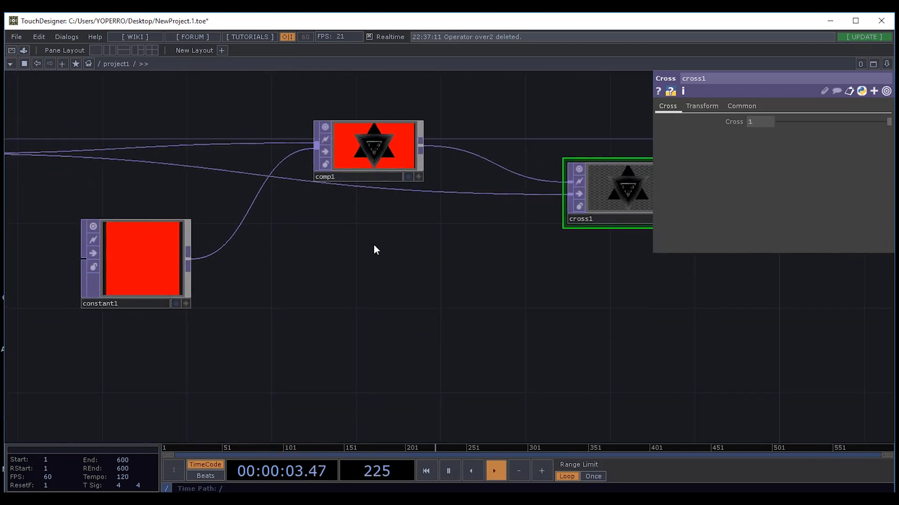
pyautogui.moveTo(361, 156); pyautogui.dragTo(361, 263)
pyautogui.moveTo(170, 253); pyautogui.dragTo(149, 317)
pyautogui.moveTo(592, 201); pyautogui.dragTo(549, 181)
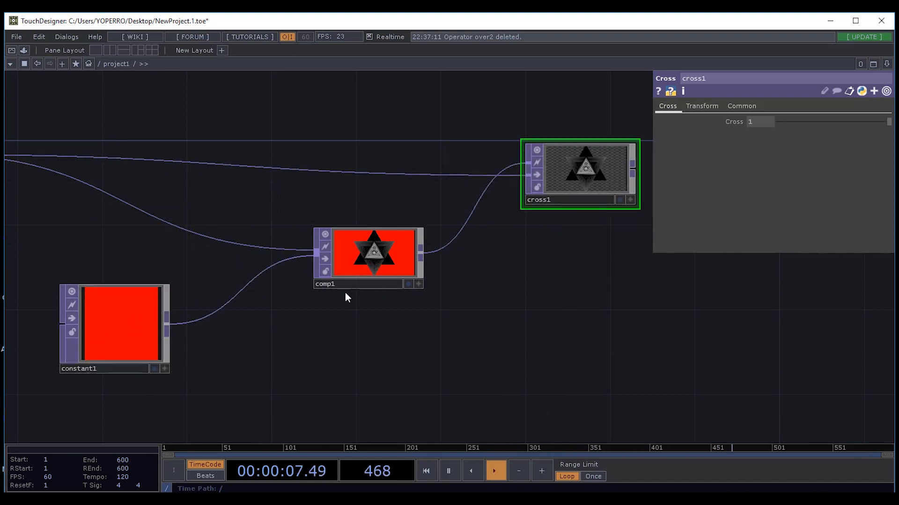
pyautogui.moveTo(335, 220); pyautogui.dragTo(358, 279)
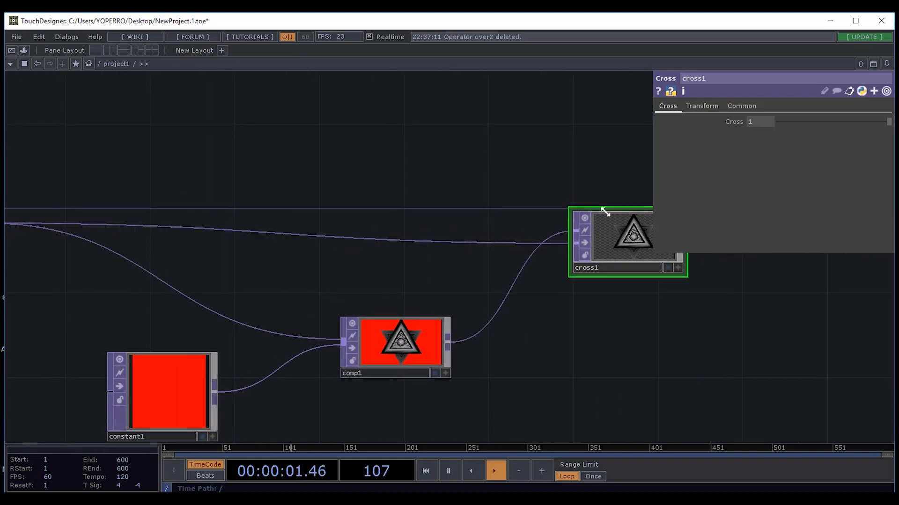
pyautogui.moveTo(593, 225); pyautogui.dragTo(527, 205)
pyautogui.moveTo(337, 185); pyautogui.dragTo(428, 183)
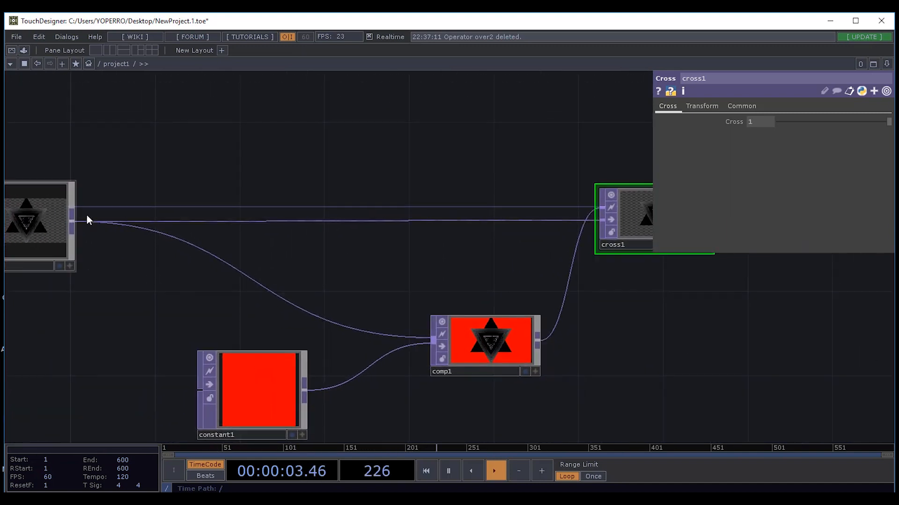
# Swap cross1's inputs by connecting over1 to the first input and comp1 to the second.
pyautogui.moveTo(74, 220); pyautogui.dragTo(586, 195)
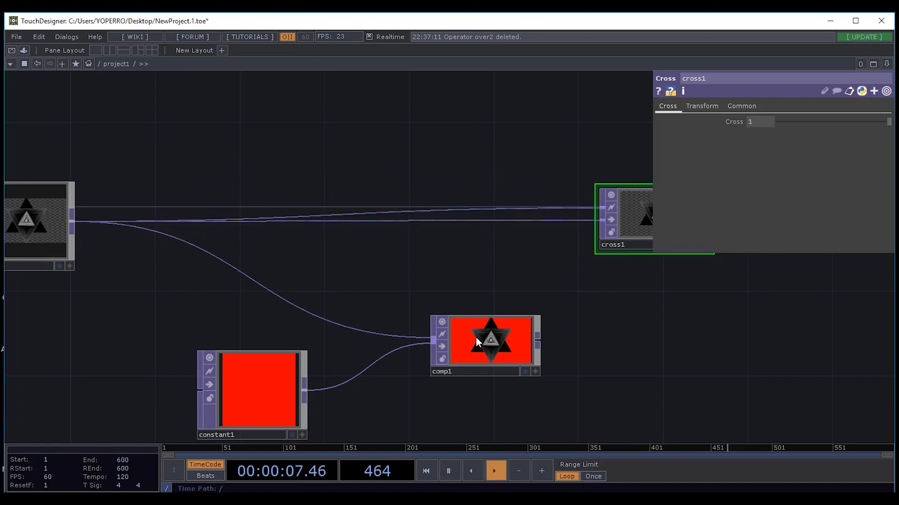
pyautogui.moveTo(539, 340); pyautogui.dragTo(587, 230)
pyautogui.moveTo(605, 314); pyautogui.dragTo(478, 260)
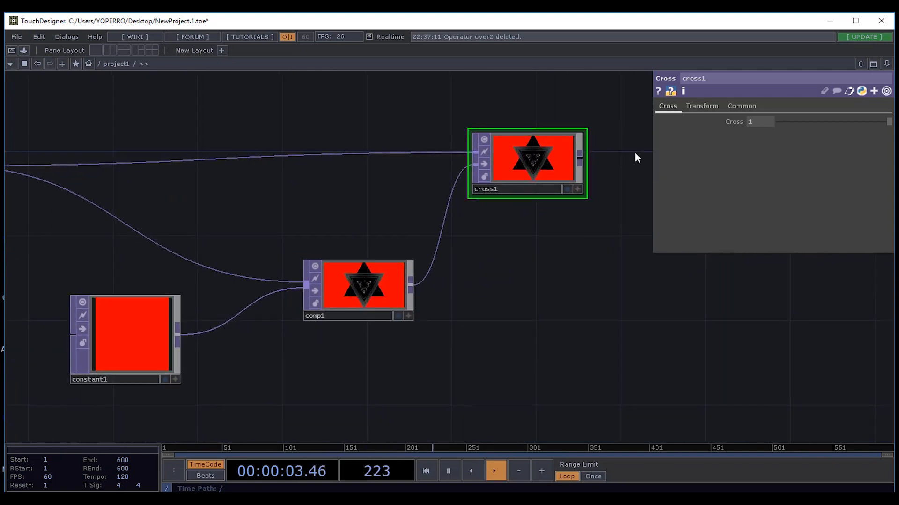
# Set cross1's Cross value to 0 and shrink over1's node tile to fit its preview image.
pyautogui.moveTo(884, 123); pyautogui.dragTo(803, 129)
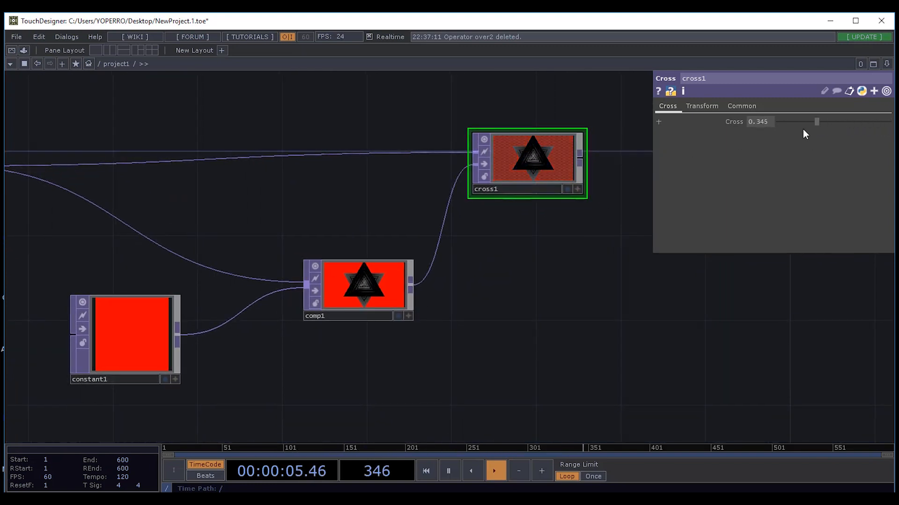
pyautogui.moveTo(378, 228); pyautogui.dragTo(654, 279)
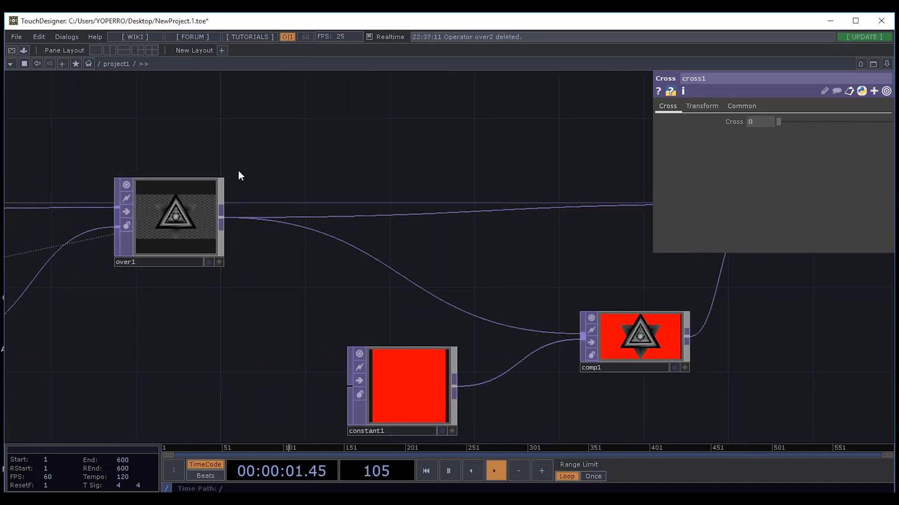
pyautogui.moveTo(225, 176); pyautogui.dragTo(223, 206)
pyautogui.moveTo(478, 255); pyautogui.dragTo(75, 234)
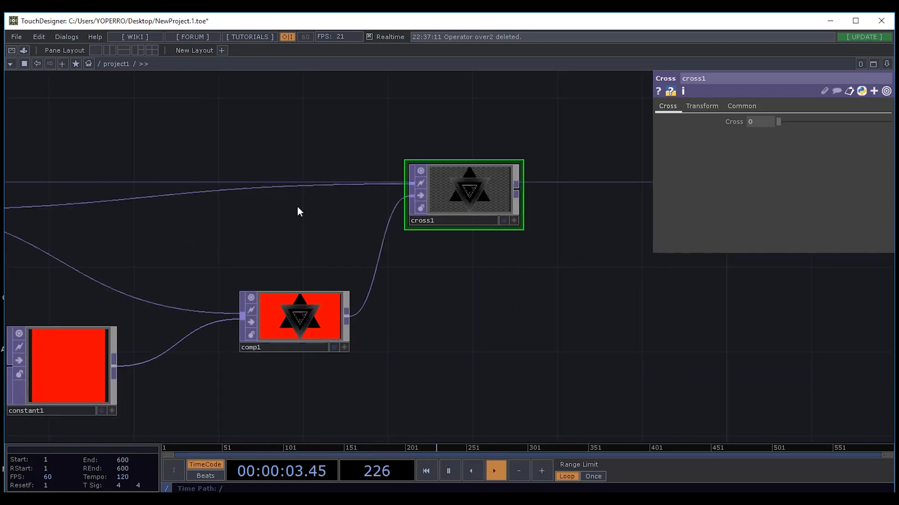
# Set cross1's Cross value to 0.959 and compare its image with comp1's.
pyautogui.moveTo(788, 122); pyautogui.dragTo(884, 123)
pyautogui.scroll(4, 412, 192)
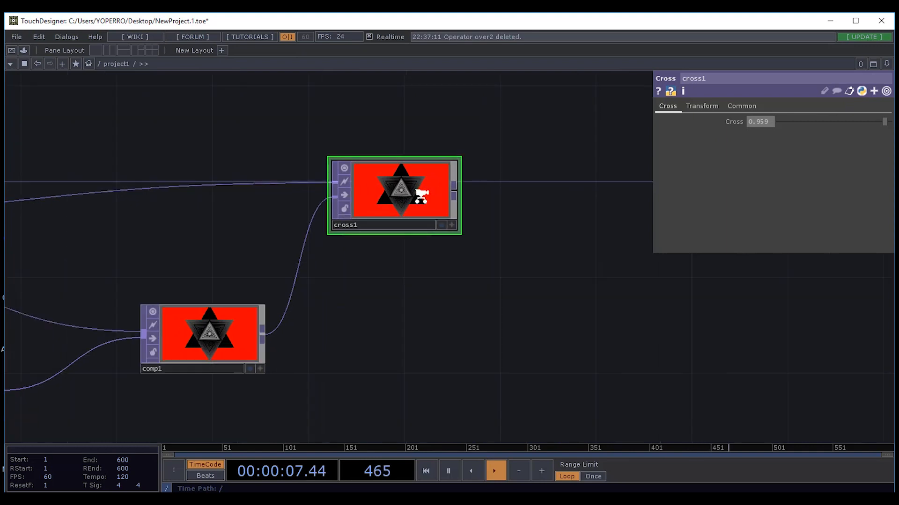
pyautogui.moveTo(342, 335); pyautogui.dragTo(424, 283)
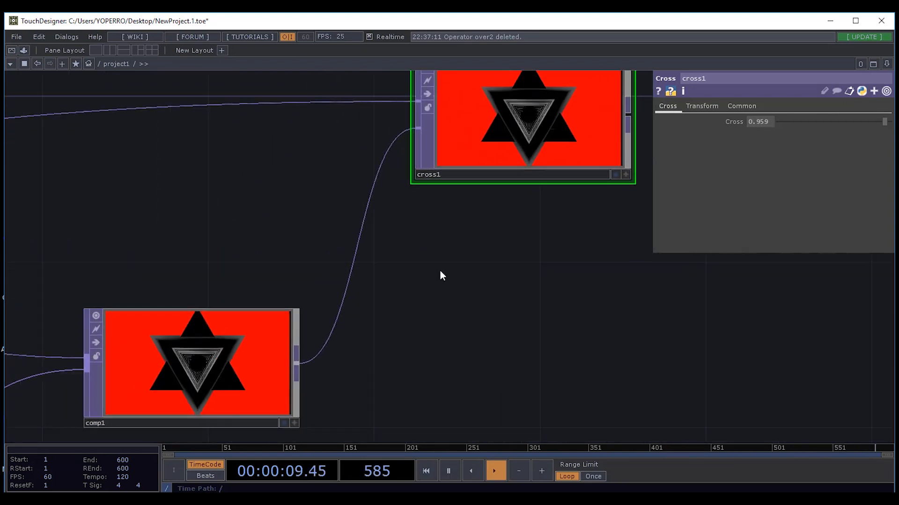
# Review the whole network from the source geometry through render1 and the feedback loop to cross1.
pyautogui.scroll(-5, 440, 275)
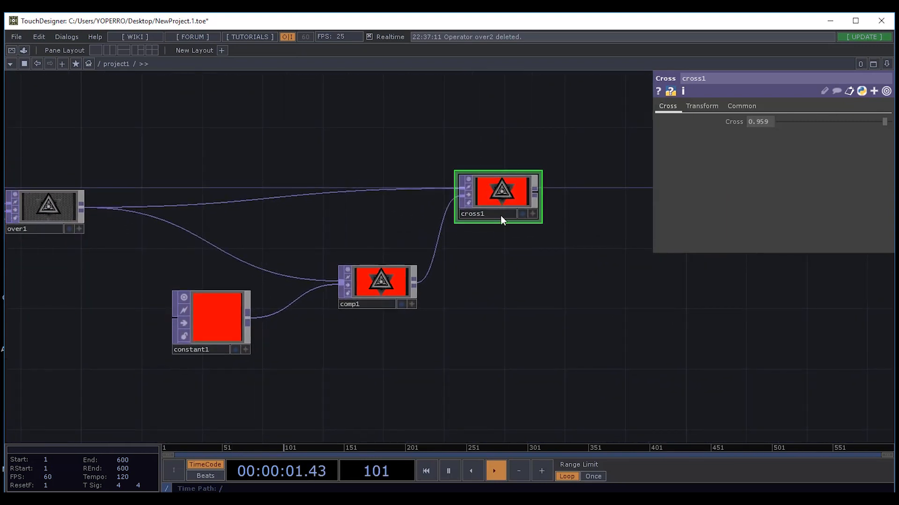
pyautogui.scroll(-5, 507, 231)
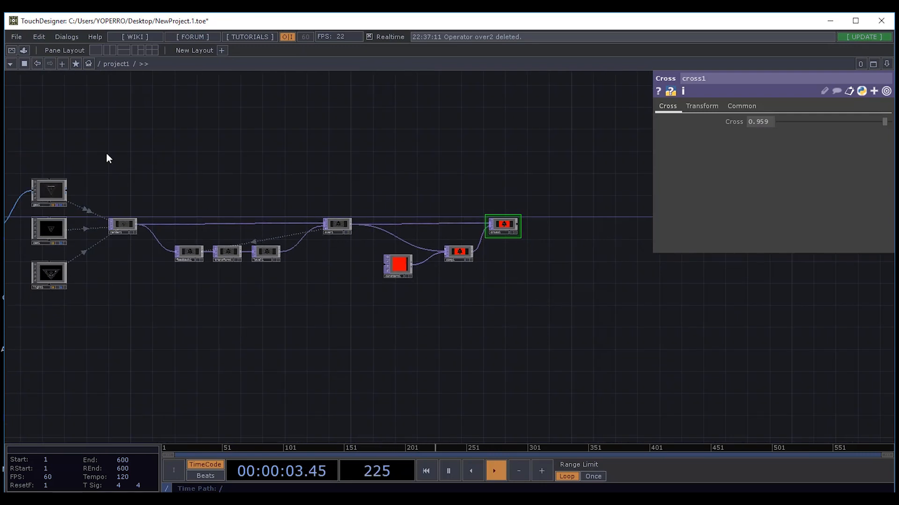
pyautogui.moveTo(452, 298); pyautogui.dragTo(346, 325)
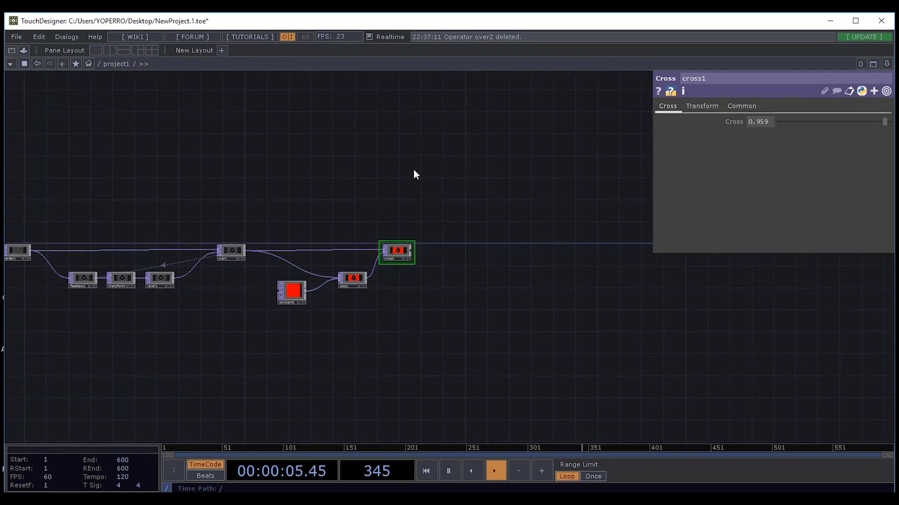
pyautogui.moveTo(531, 313); pyautogui.dragTo(413, 295)
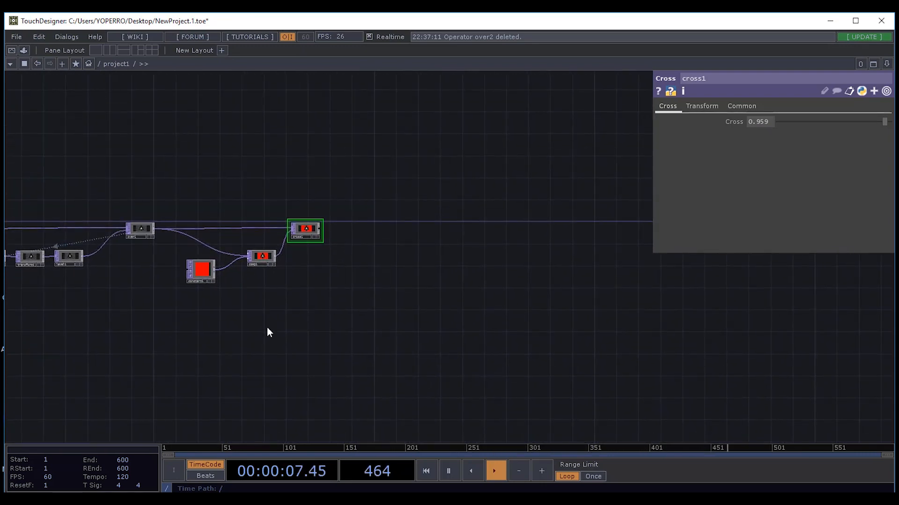
pyautogui.moveTo(266, 331); pyautogui.dragTo(608, 256)
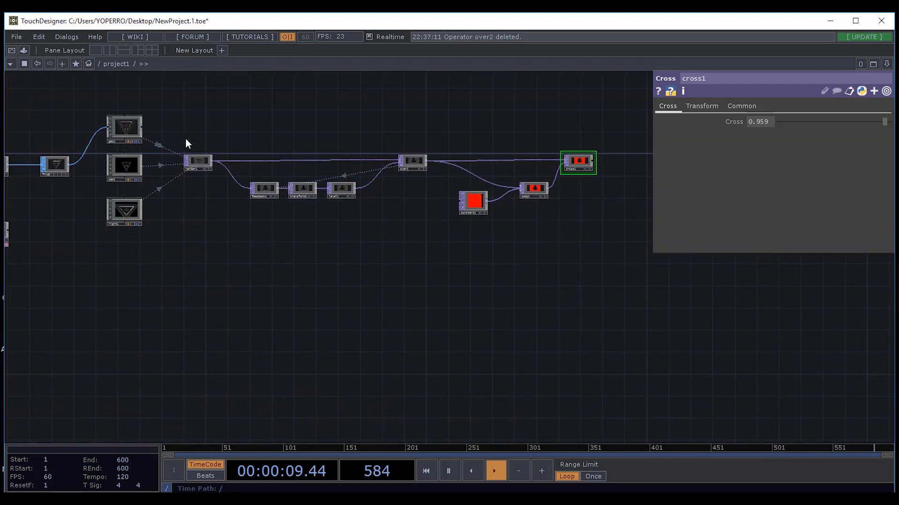
pyautogui.moveTo(257, 281); pyautogui.dragTo(596, 248)
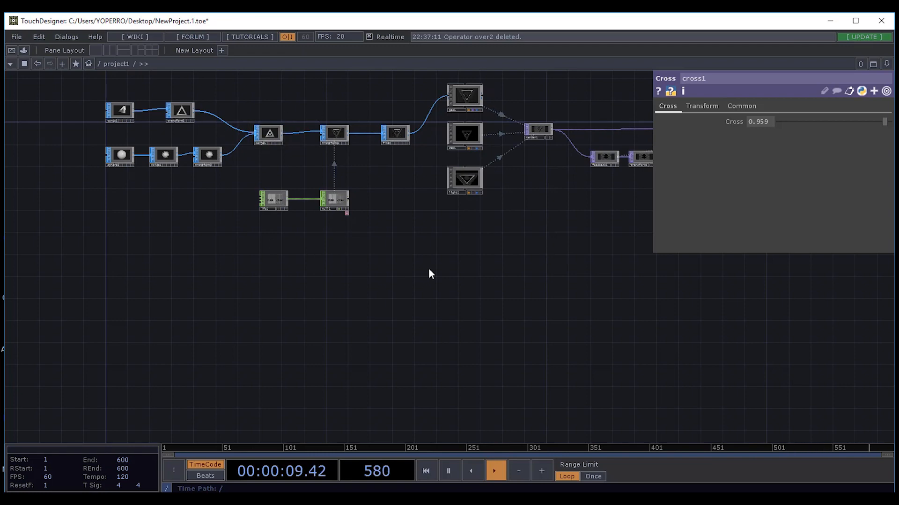
pyautogui.moveTo(475, 221); pyautogui.dragTo(298, 271)
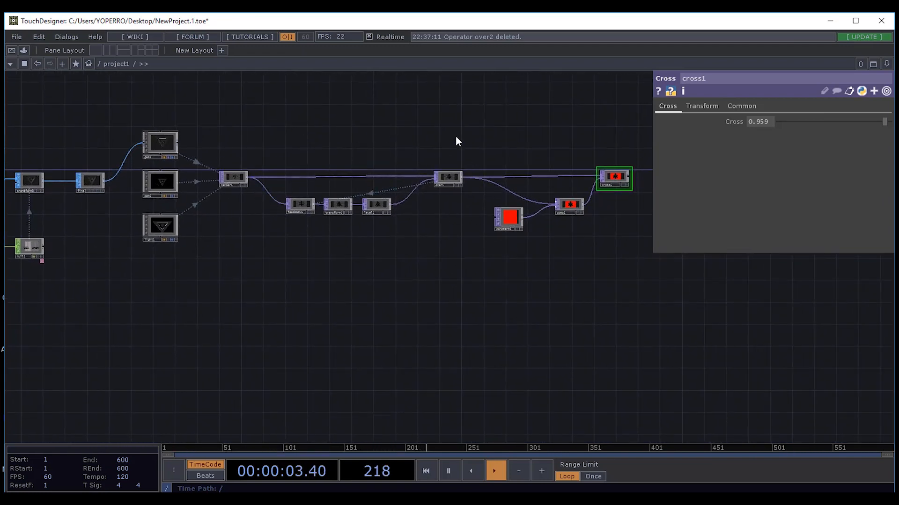
pyautogui.scroll(3, 400, 177)
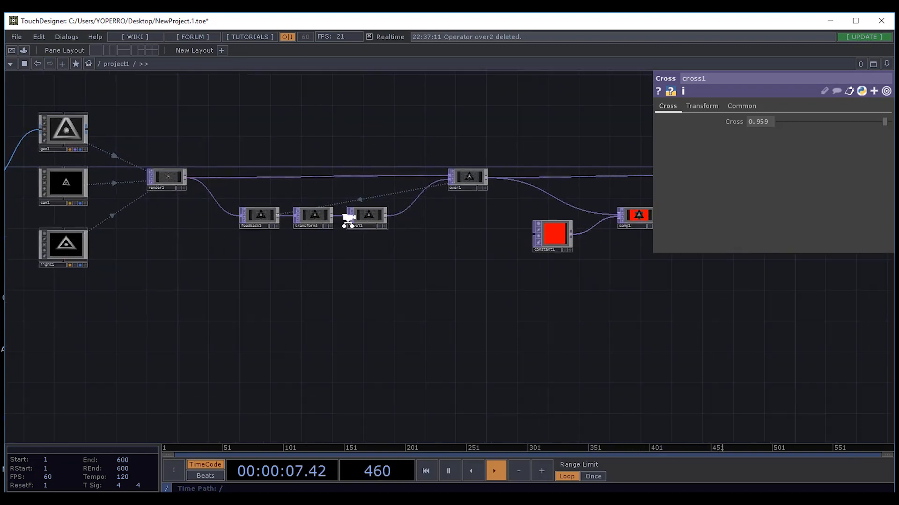
pyautogui.scroll(3, 358, 217)
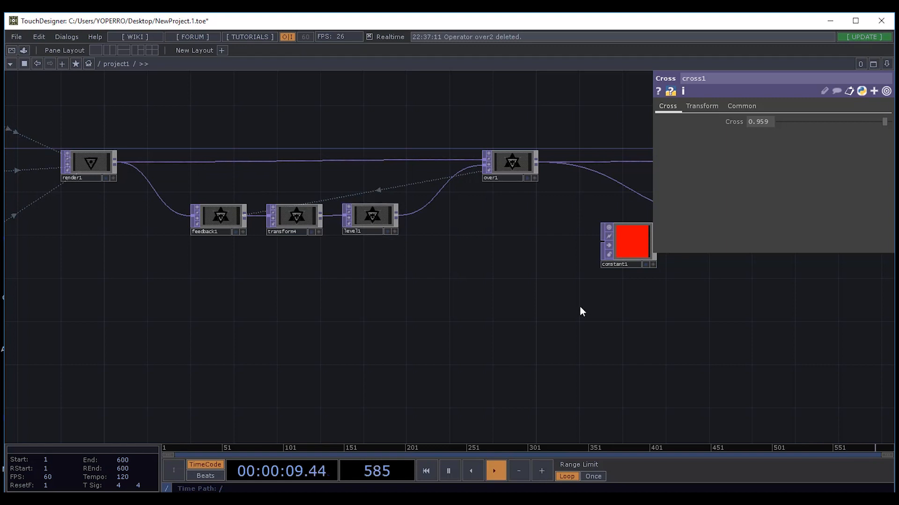
# Add a Slider component to the network above cross1.
pyautogui.moveTo(571, 309); pyautogui.dragTo(244, 321)
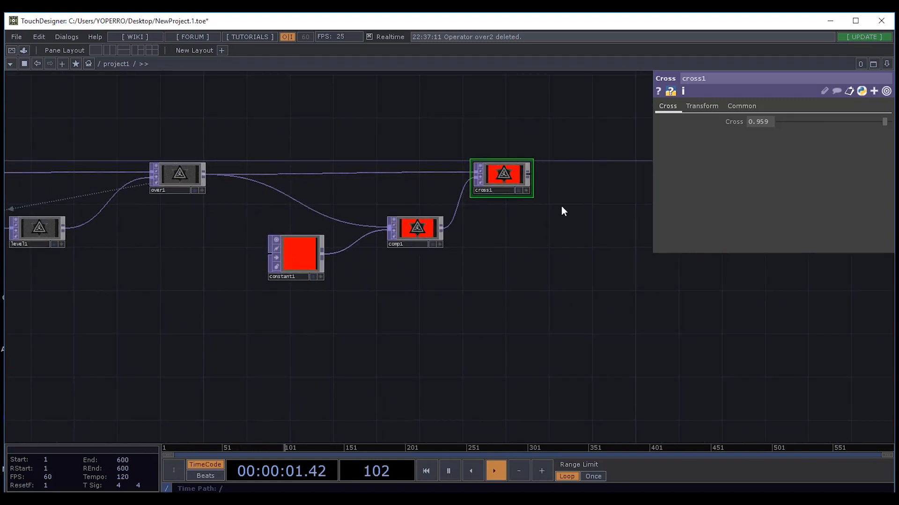
pyautogui.moveTo(457, 331); pyautogui.dragTo(315, 371)
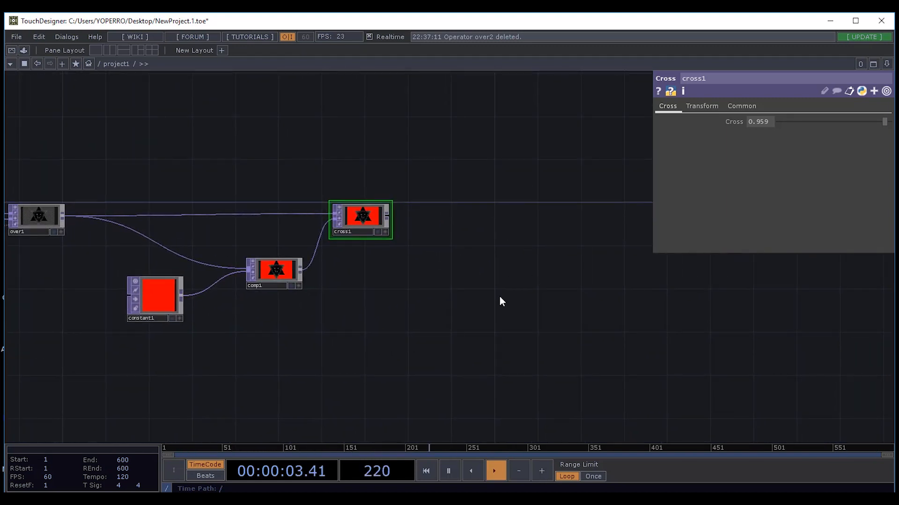
pyautogui.moveTo(405, 315); pyautogui.dragTo(498, 334)
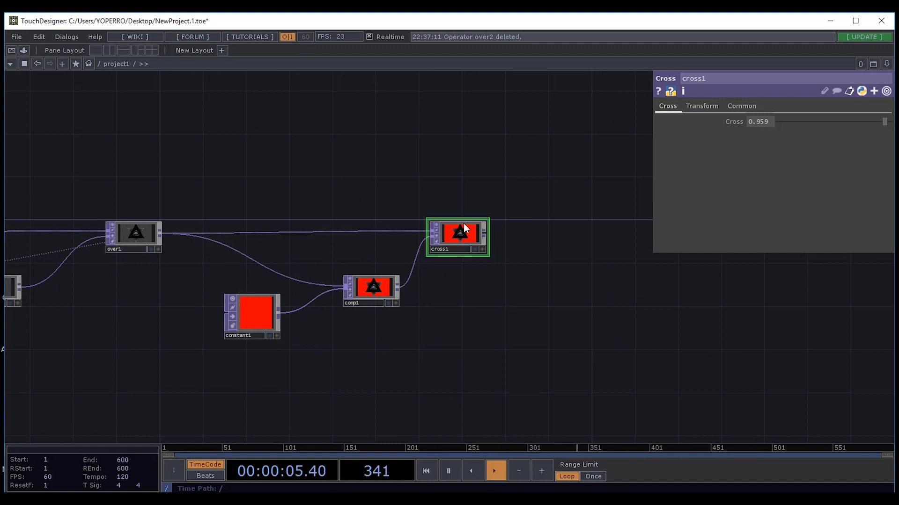
pyautogui.moveTo(517, 277); pyautogui.dragTo(515, 273)
pyautogui.scroll(3, 511, 270)
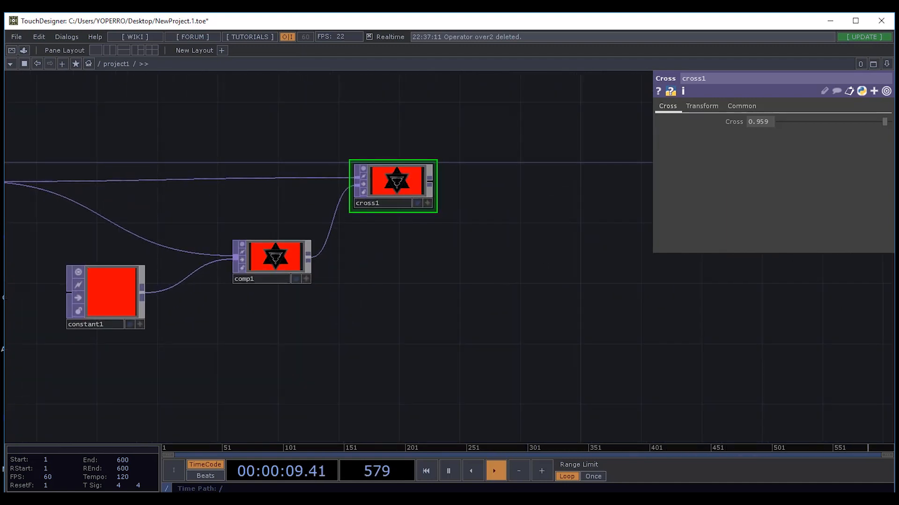
pyautogui.moveTo(416, 261); pyautogui.dragTo(399, 323)
pyautogui.moveTo(370, 186); pyautogui.dragTo(359, 263)
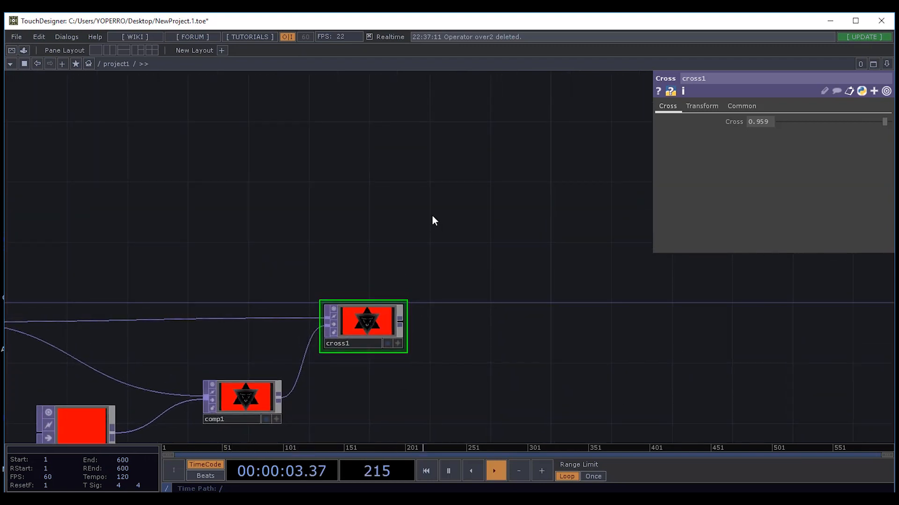
pyautogui.press('Tab')
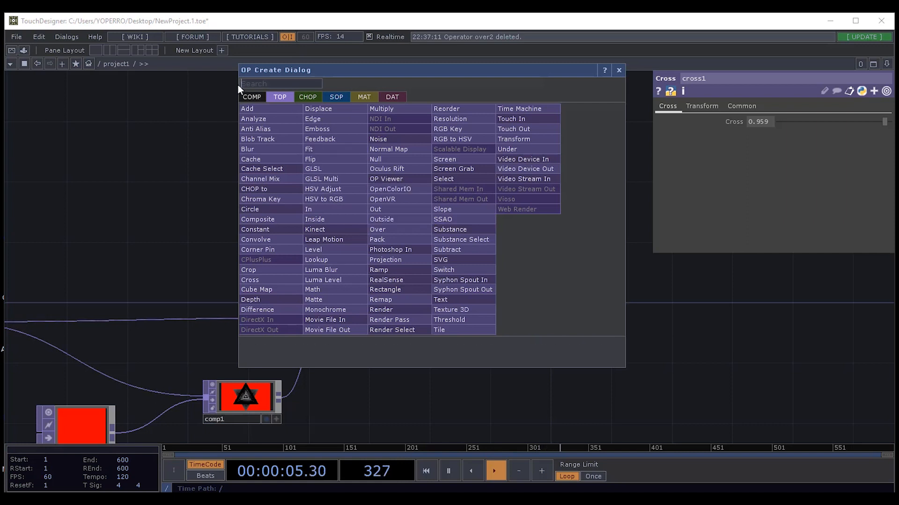
pyautogui.click(251, 96)
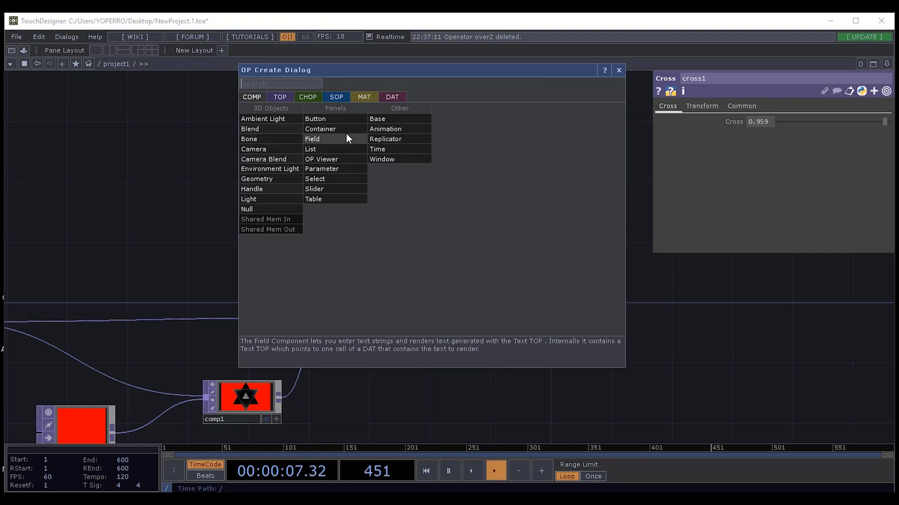
pyautogui.click(318, 189)
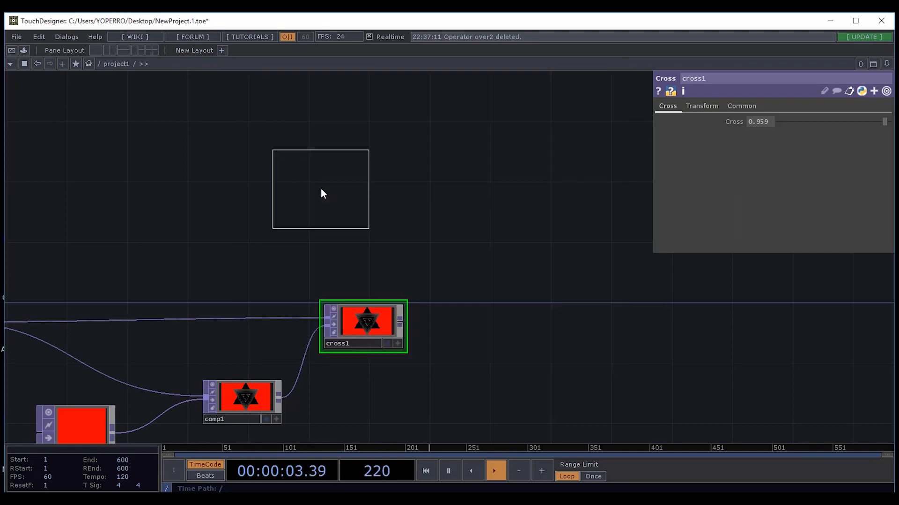
pyautogui.click(301, 221)
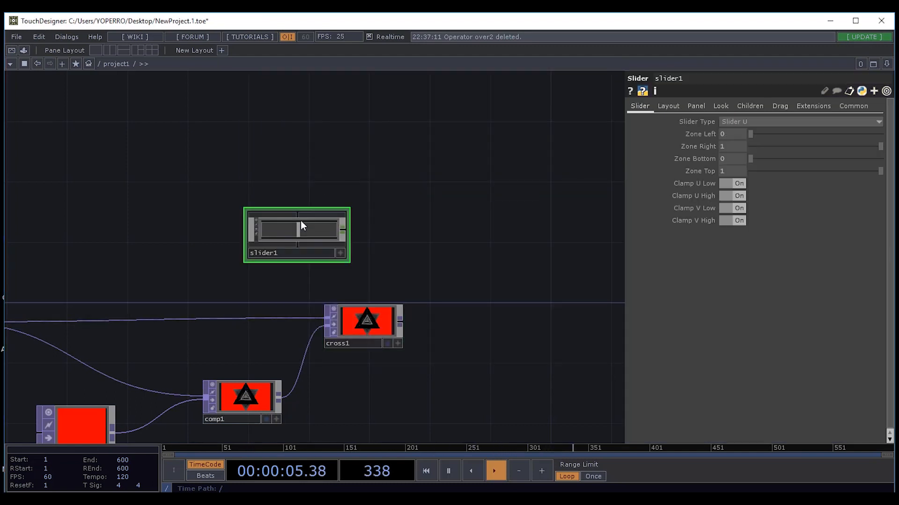
# Shift slider1 away from the space beside it and attach a Null CHOP to its channel output.
pyautogui.moveTo(460, 219); pyautogui.dragTo(507, 180)
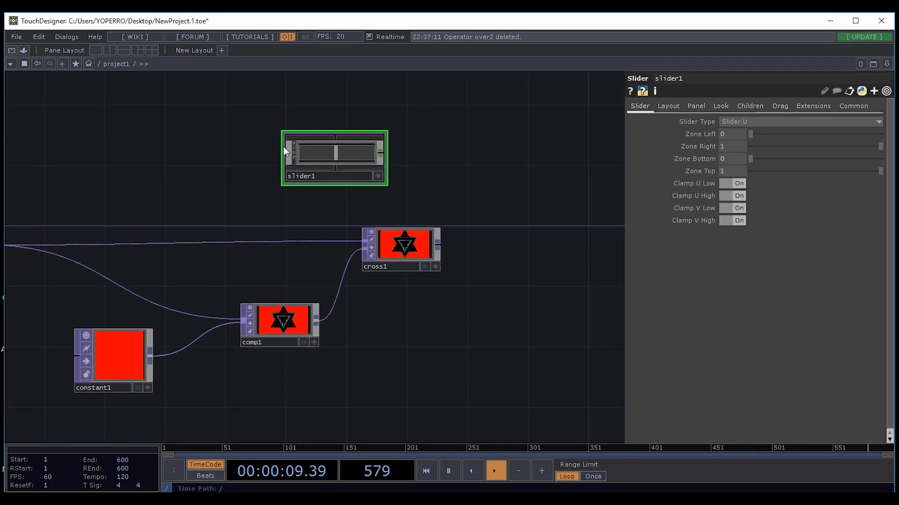
pyautogui.scroll(3, 421, 178)
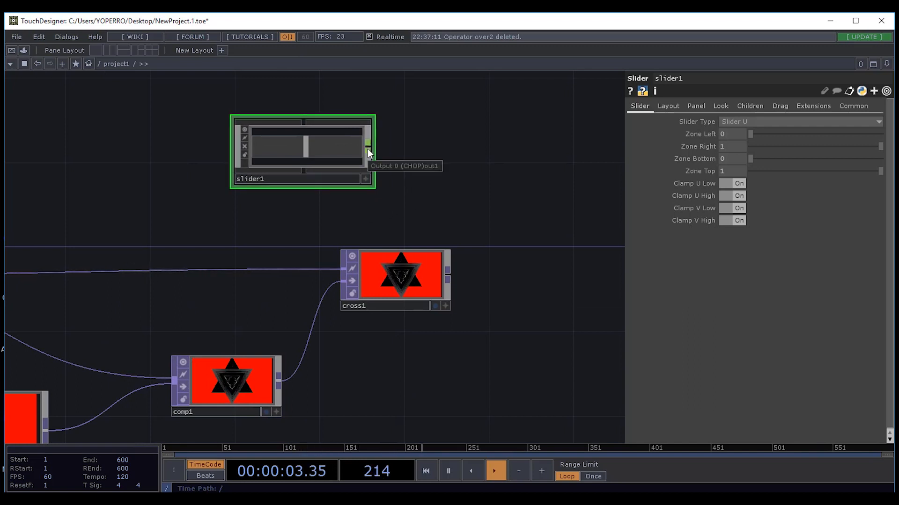
pyautogui.moveTo(379, 154)
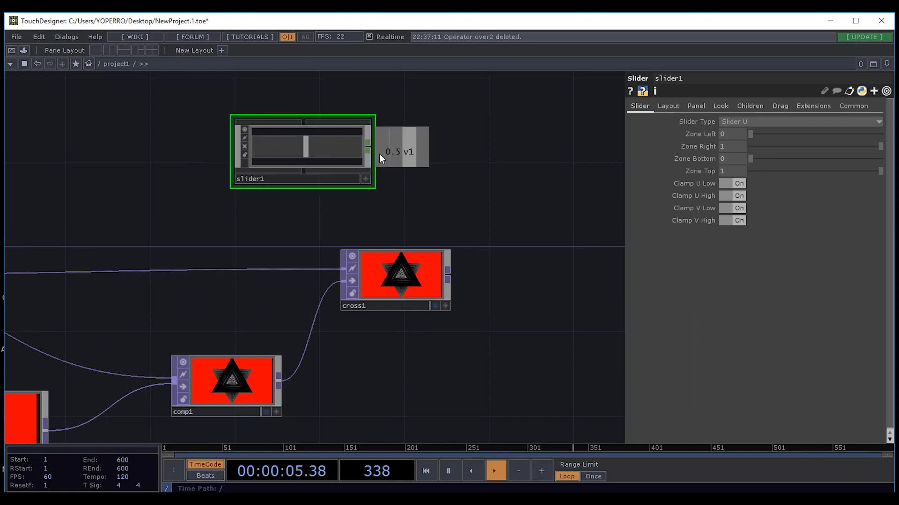
pyautogui.moveTo(336, 148); pyautogui.dragTo(293, 149)
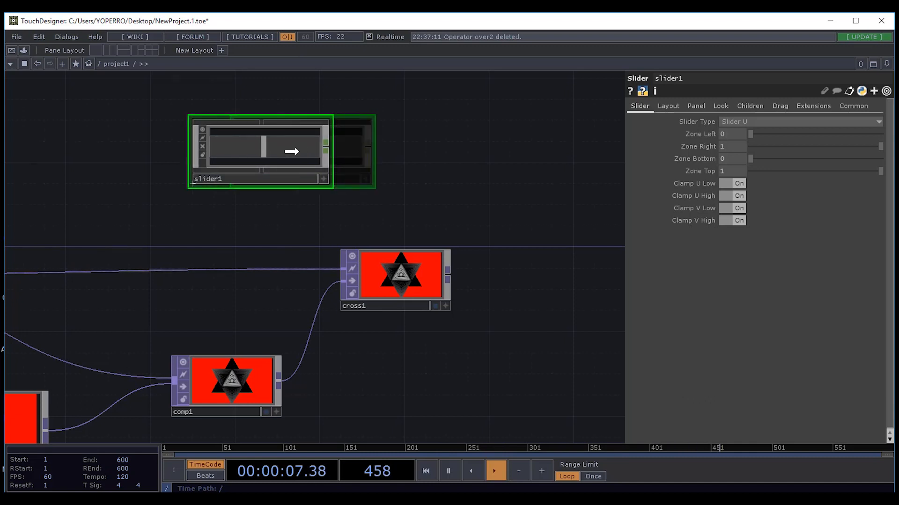
pyautogui.rightClick(324, 147)
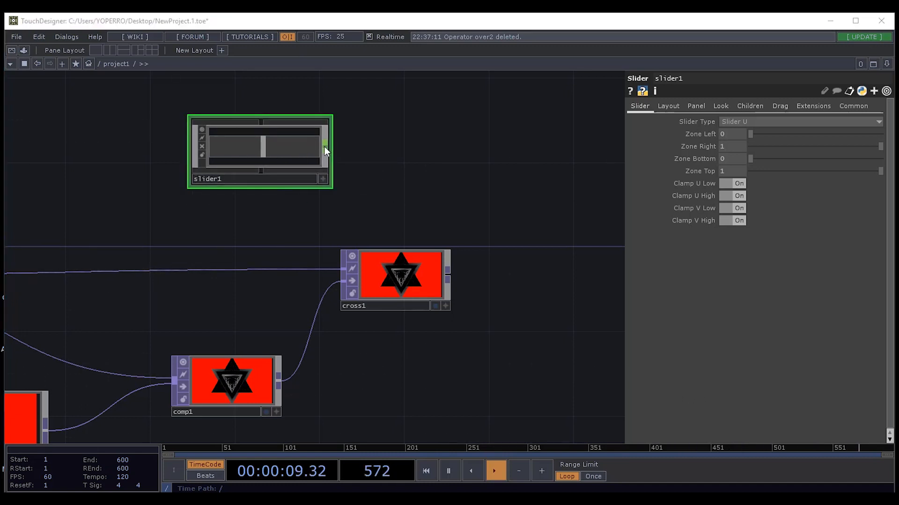
pyautogui.click(331, 155)
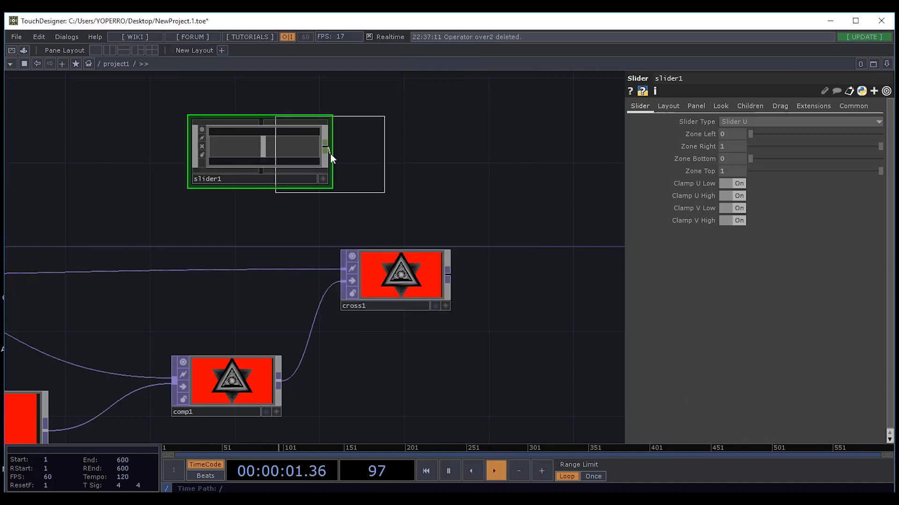
pyautogui.click(417, 150)
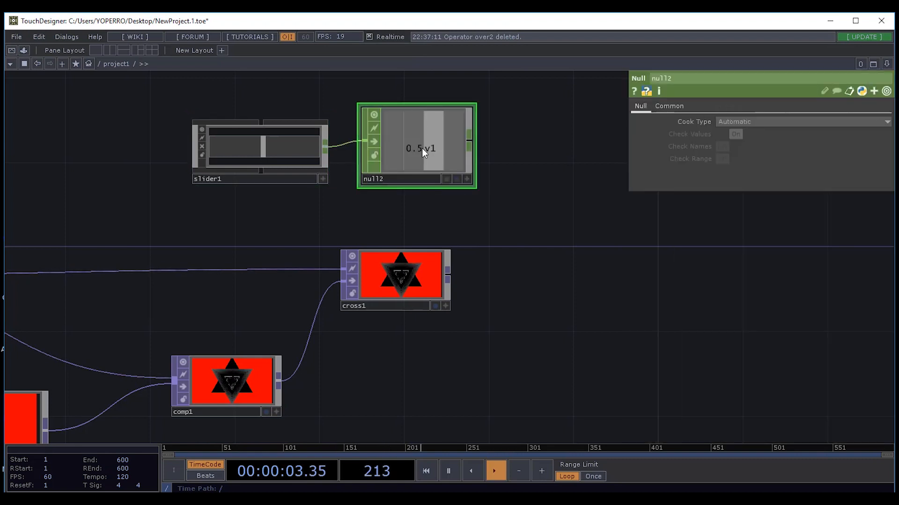
# Arrange the slider nodes so null2 sits directly above cross1 with slider1 spaced out before it.
pyautogui.moveTo(423, 148); pyautogui.dragTo(464, 167)
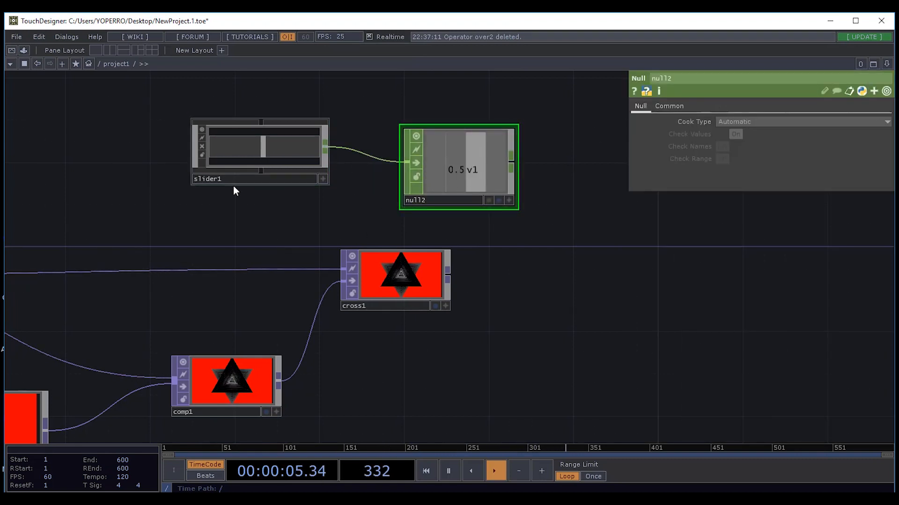
pyautogui.moveTo(291, 147); pyautogui.dragTo(207, 167)
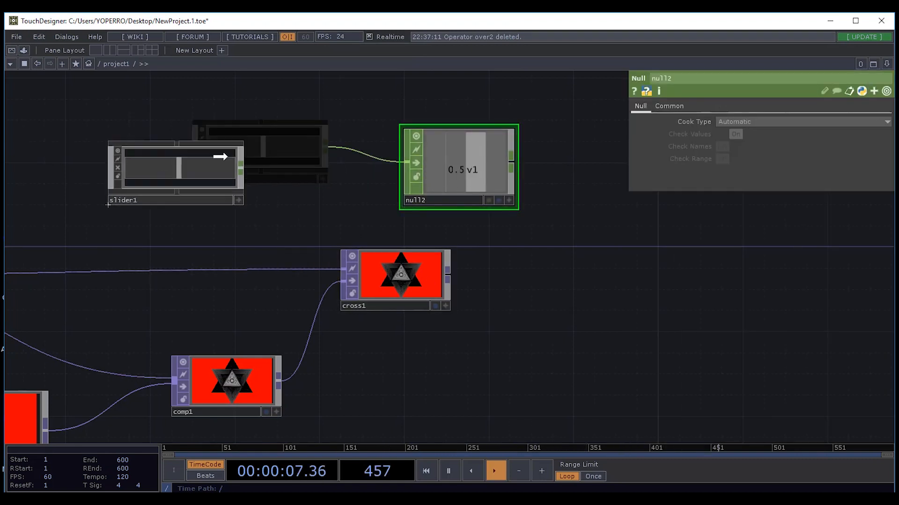
pyautogui.moveTo(456, 173); pyautogui.dragTo(393, 174)
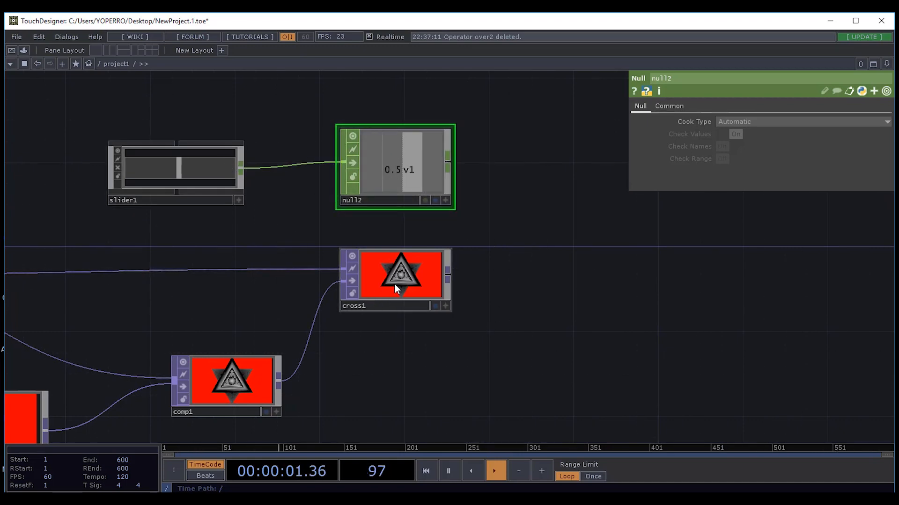
# Export null2's v1 channel to cross1's Cross parameter as an Export CHOP.
pyautogui.click(410, 277)
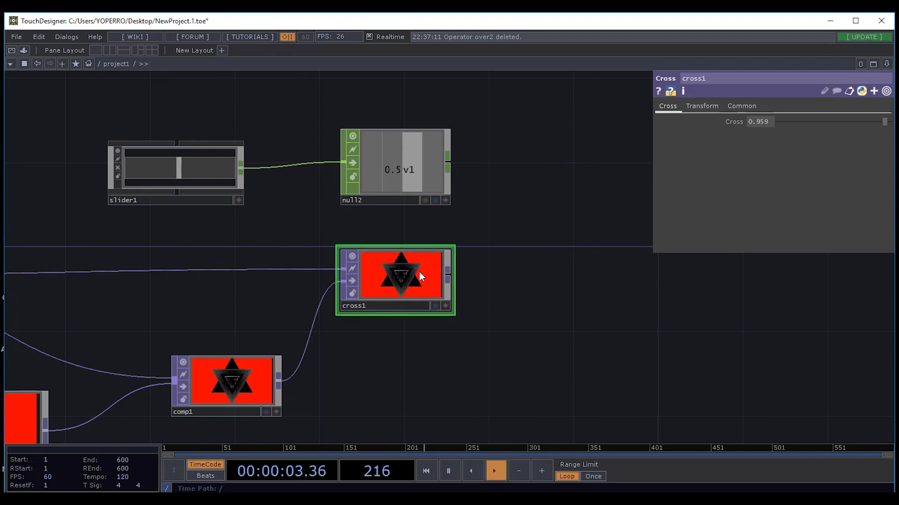
pyautogui.click(447, 199)
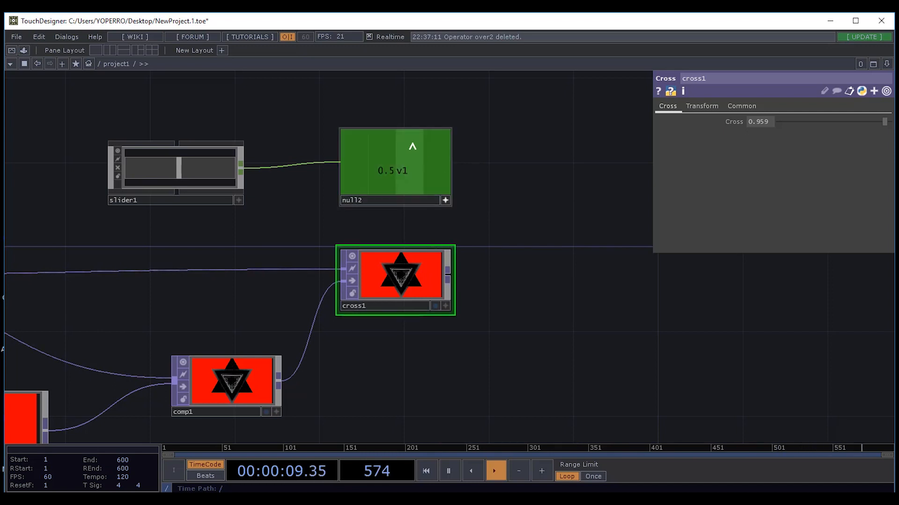
pyautogui.moveTo(423, 149); pyautogui.dragTo(751, 122)
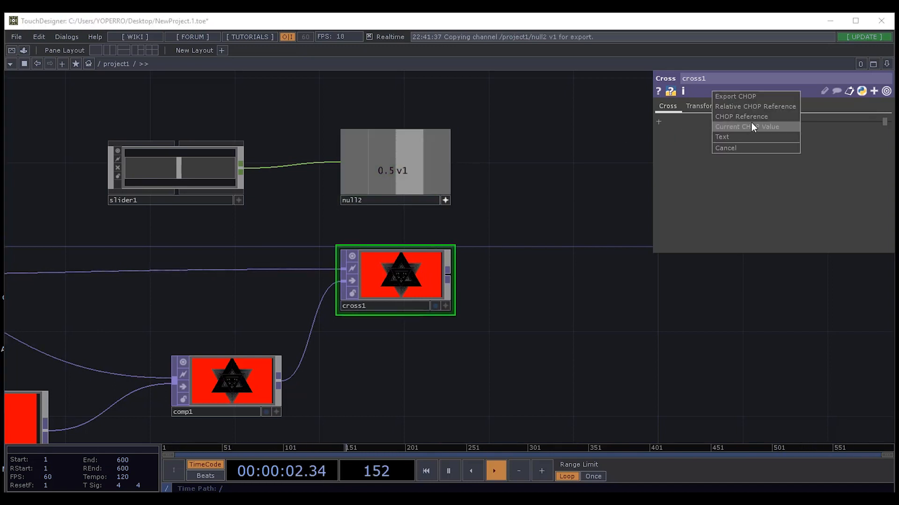
pyautogui.click(740, 95)
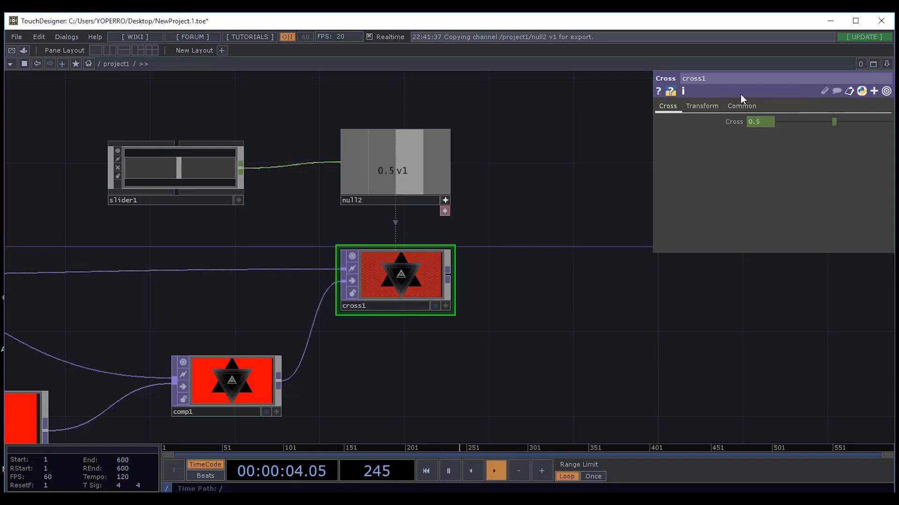
# Move slider1 closer to null2 and operate its handle to test the crossfade, leaving it at about 0.87.
pyautogui.click(446, 201)
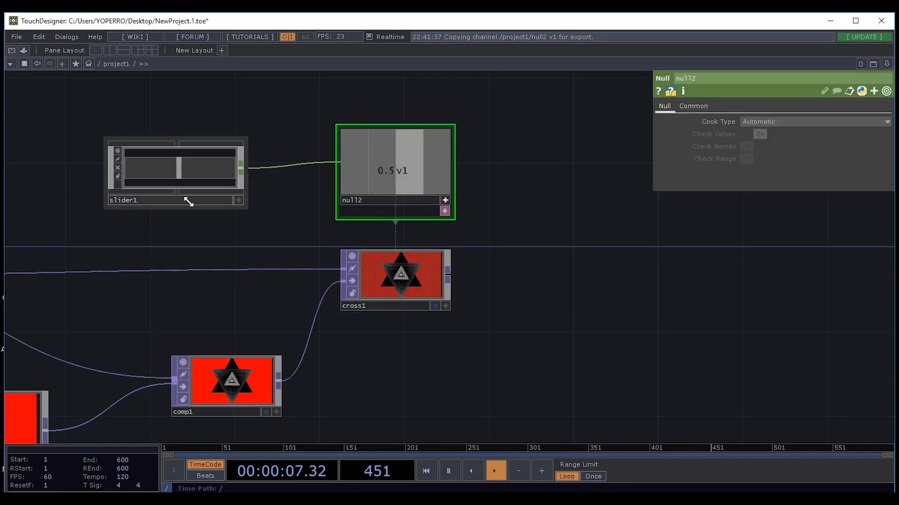
pyautogui.moveTo(206, 179); pyautogui.dragTo(211, 140)
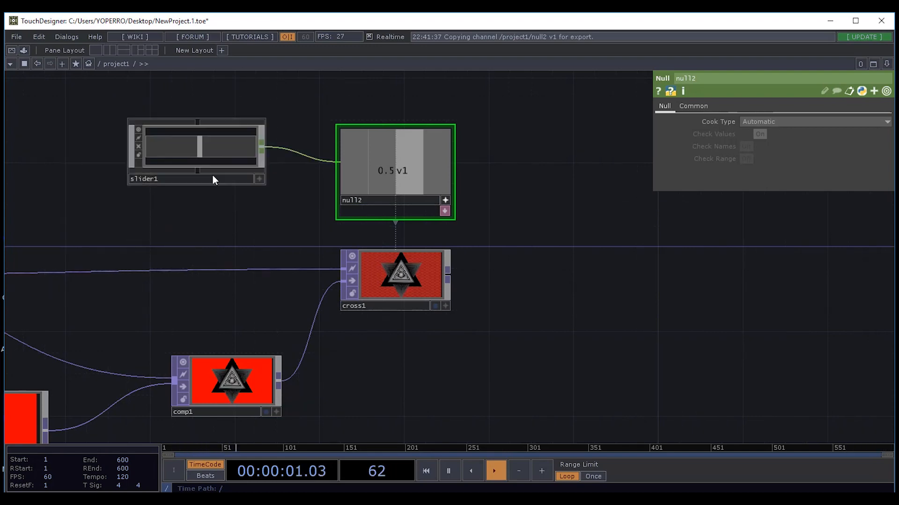
pyautogui.click(260, 180)
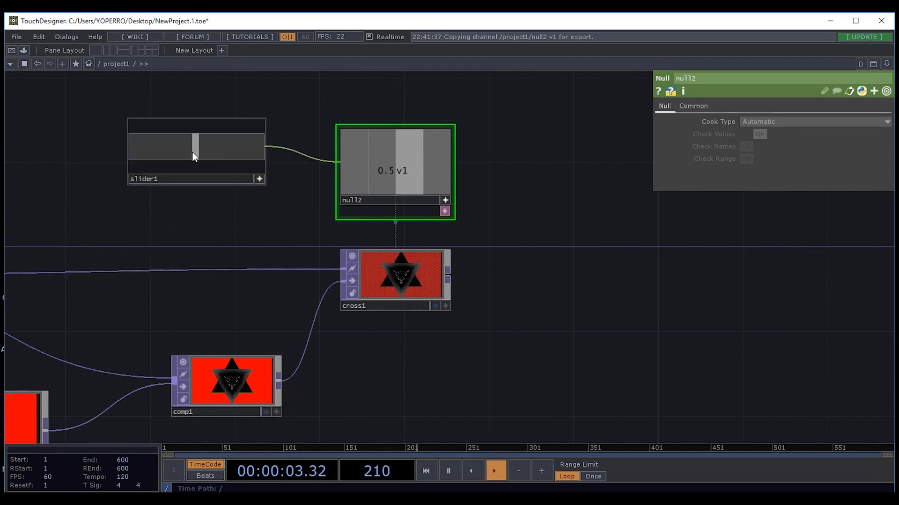
pyautogui.moveTo(193, 153); pyautogui.dragTo(281, 213)
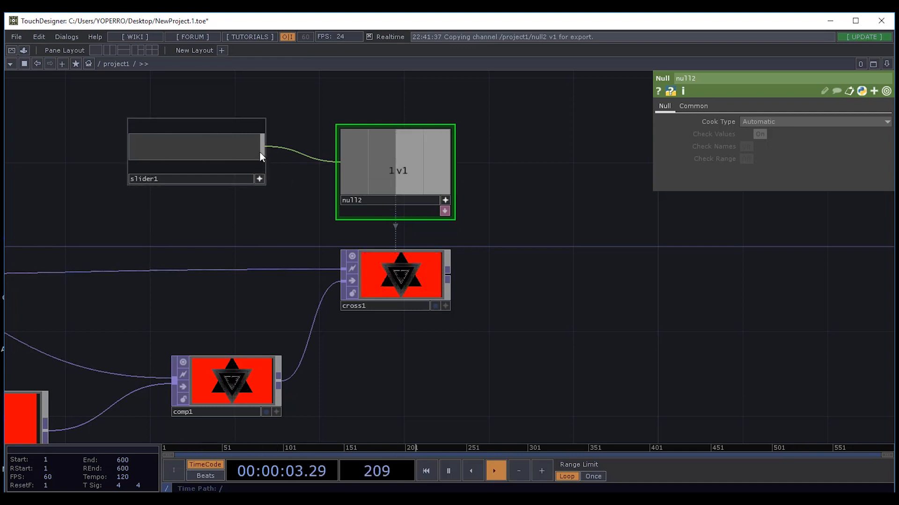
pyautogui.moveTo(260, 152); pyautogui.dragTo(245, 159)
pyautogui.click(260, 179)
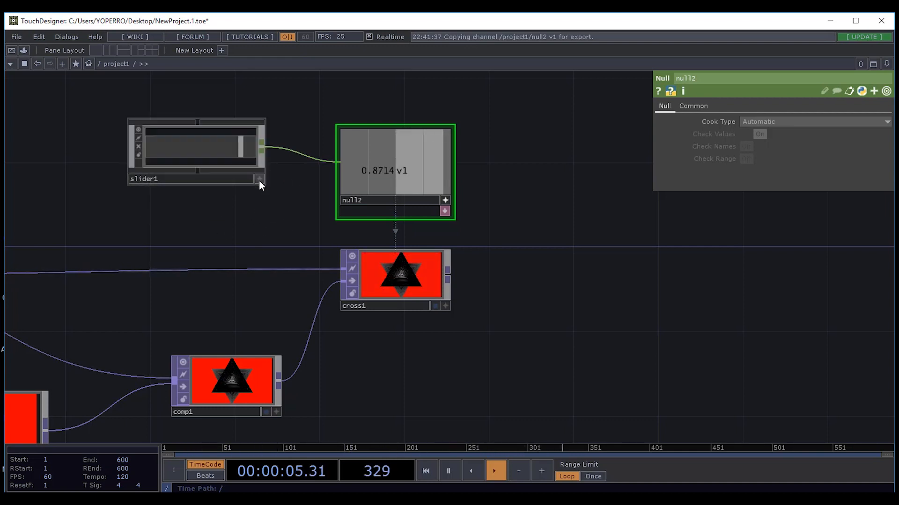
# Go up to the root level and examine the slider shown inside project1's panel.
pyautogui.scroll(-10, 286, 197)
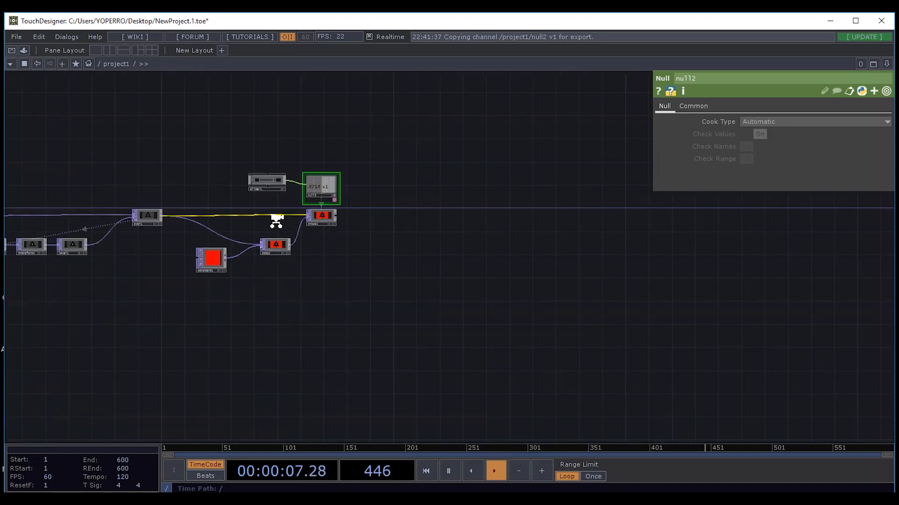
pyautogui.moveTo(410, 256); pyautogui.dragTo(622, 214)
pyautogui.scroll(-6, 278, 187)
pyautogui.moveTo(262, 270); pyautogui.dragTo(335, 268)
pyautogui.scroll(-6, 349, 213)
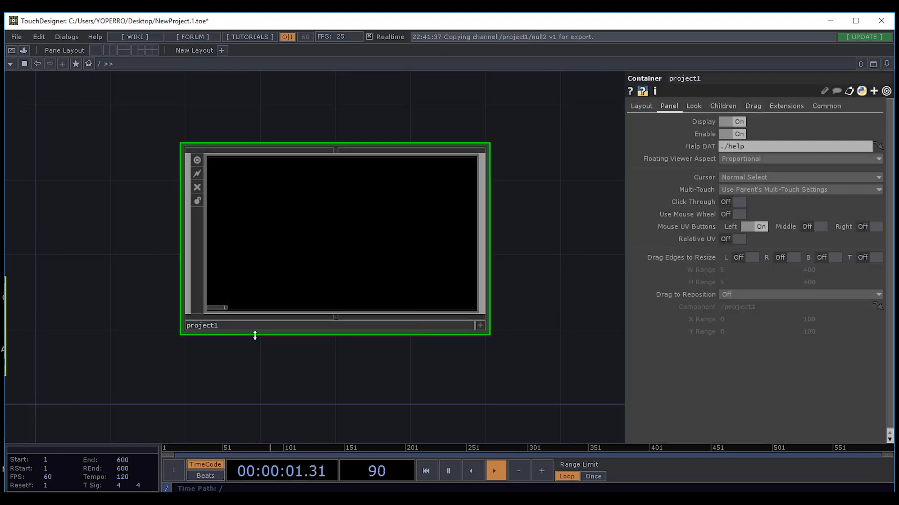
pyautogui.scroll(8, 215, 330)
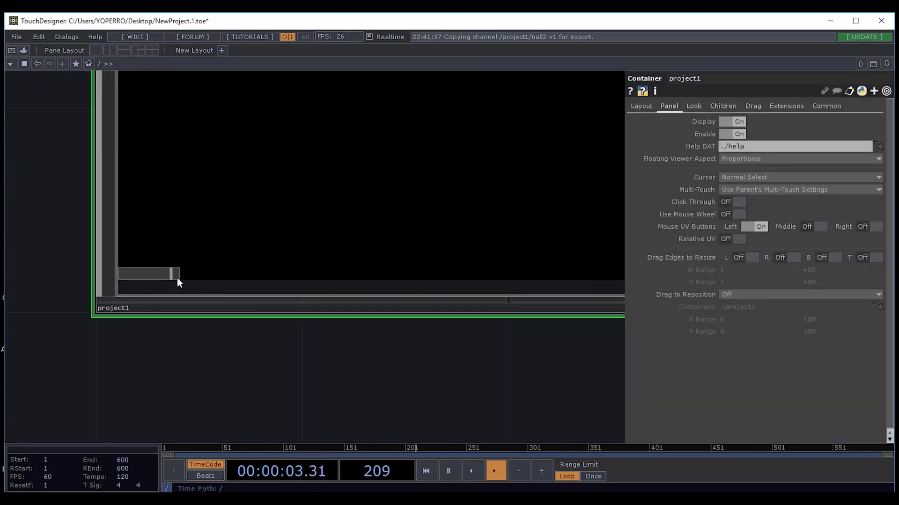
pyautogui.moveTo(324, 358); pyautogui.dragTo(152, 378)
pyautogui.moveTo(411, 377); pyautogui.dragTo(170, 423)
# Make project1's viewer interactive, try the slider in its panel, and frame the whole container.
pyautogui.click(500, 373)
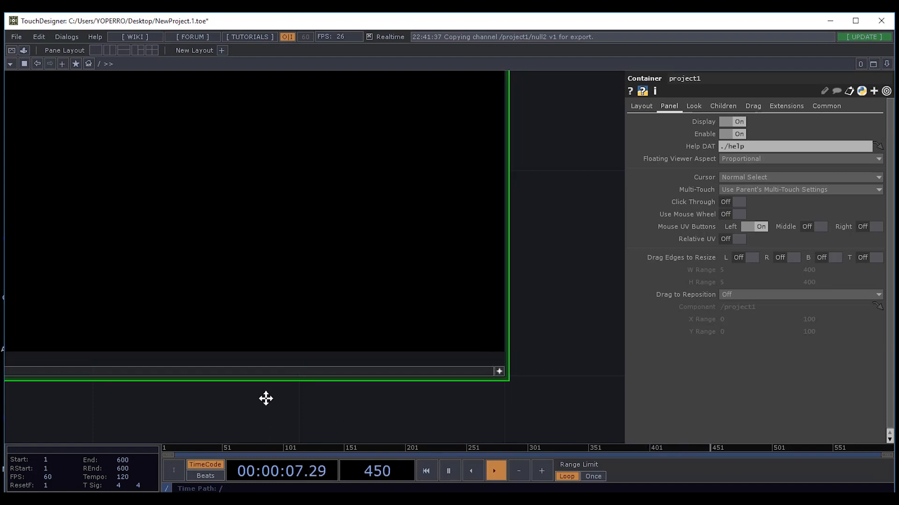
pyautogui.moveTo(265, 398); pyautogui.dragTo(508, 360)
pyautogui.moveTo(182, 391); pyautogui.dragTo(379, 401)
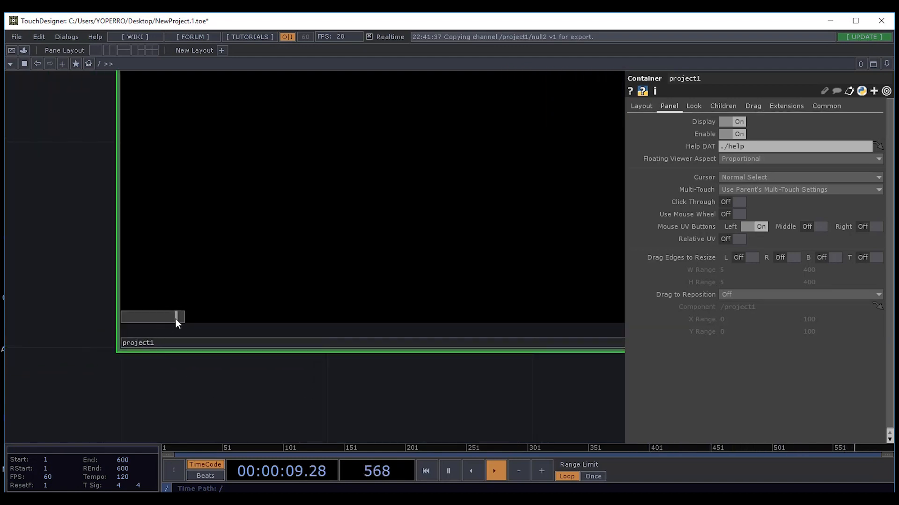
pyautogui.click(172, 317)
pyautogui.scroll(-3, 284, 300)
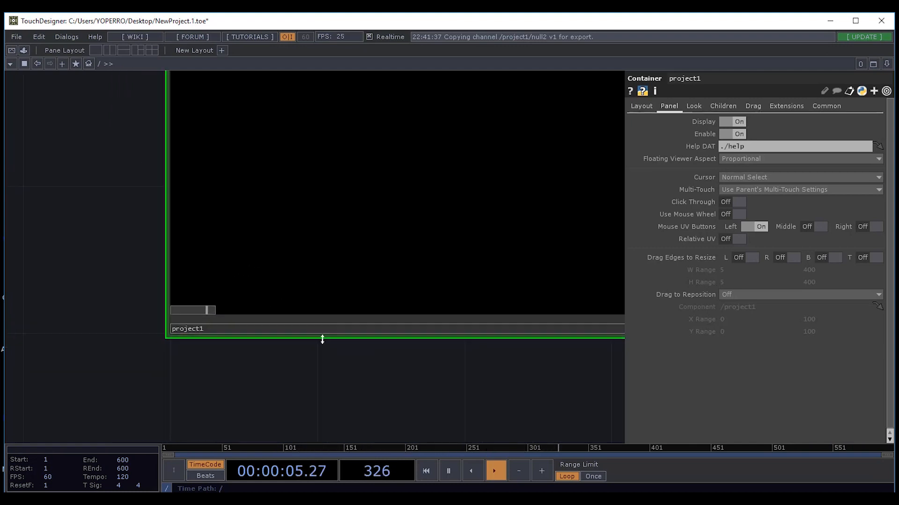
pyautogui.moveTo(281, 382); pyautogui.dragTo(152, 409)
pyautogui.scroll(-3, 328, 263)
pyautogui.moveTo(357, 349); pyautogui.dragTo(293, 352)
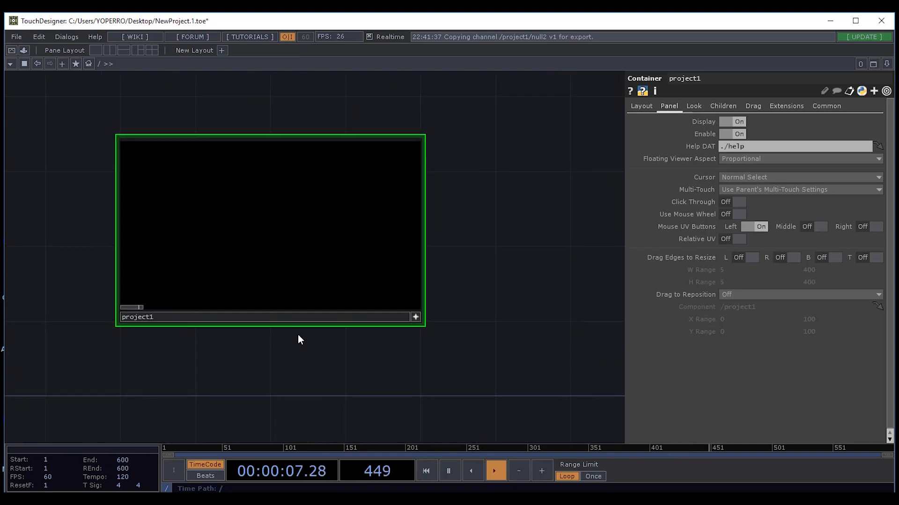
# Turn off project1's interactive viewer and return inside its network, dismissing the operator creation dialog.
pyautogui.scroll(2, 411, 320)
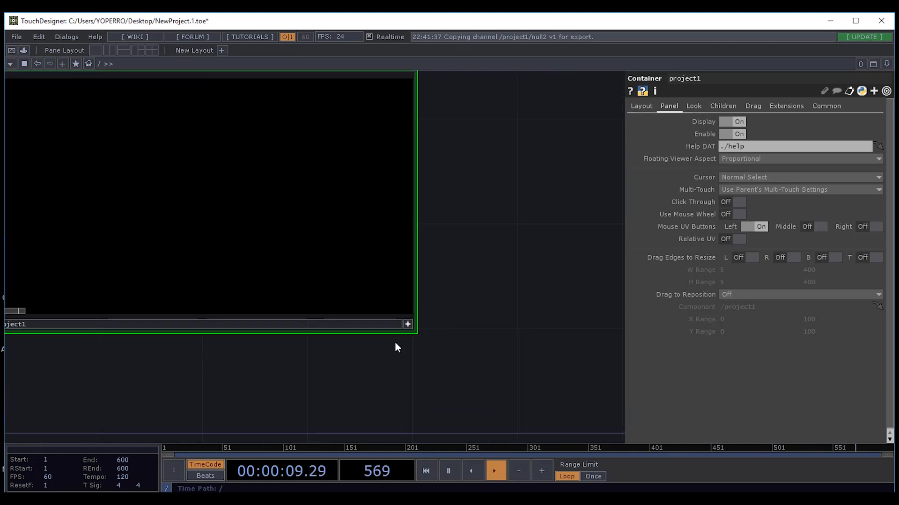
pyautogui.click(407, 328)
pyautogui.moveTo(229, 362); pyautogui.dragTo(291, 389)
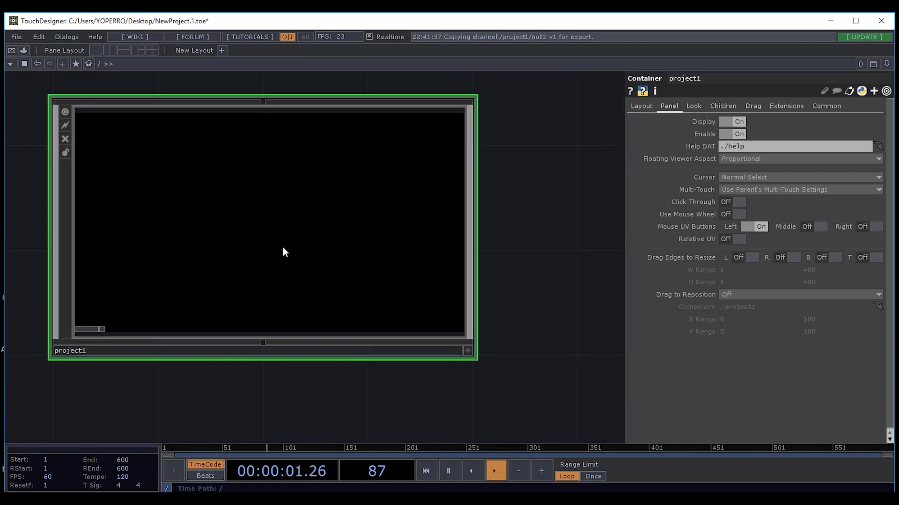
pyautogui.scroll(3, 296, 219)
pyautogui.doubleClick(300, 223)
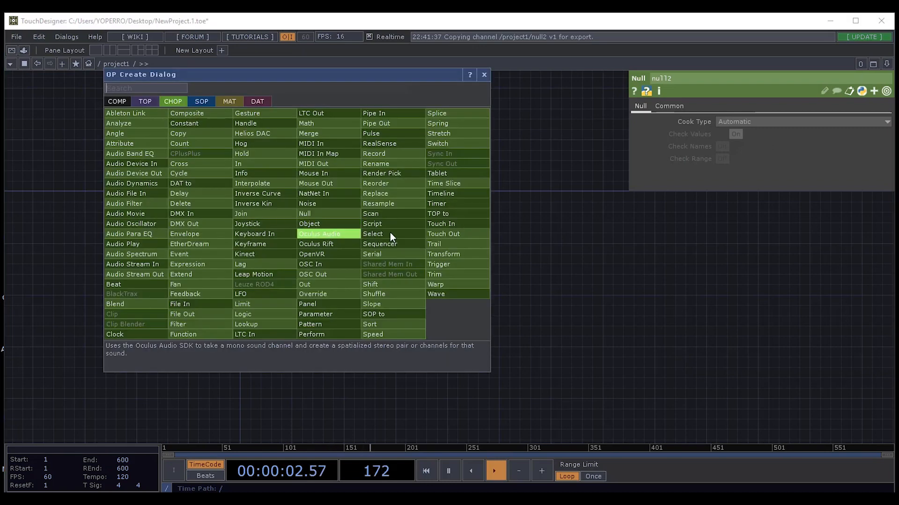
pyautogui.click(532, 154)
pyautogui.scroll(5, 420, 194)
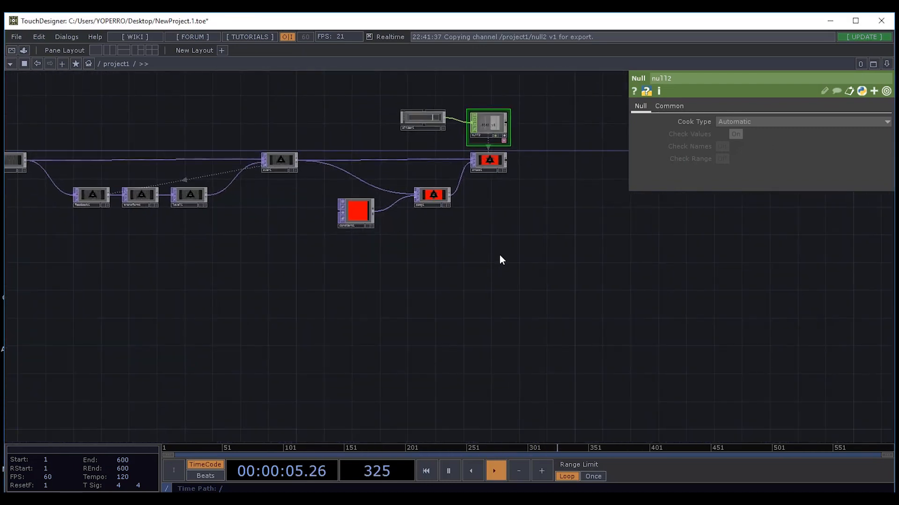
pyautogui.moveTo(475, 300); pyautogui.dragTo(462, 334, button='middle')
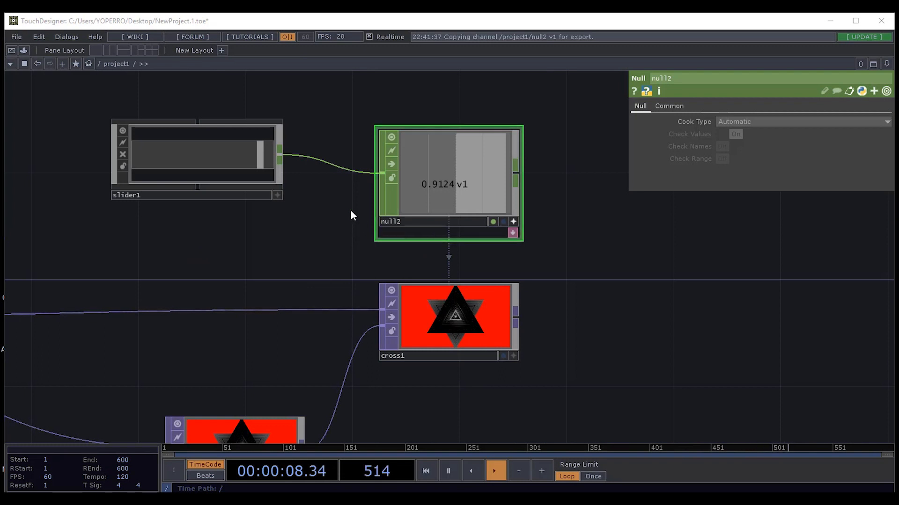
# Lower slider1's handle to about 0.23 to test the crossfade in cross1.
pyautogui.moveTo(330, 231); pyautogui.dragTo(355, 248, button='middle')
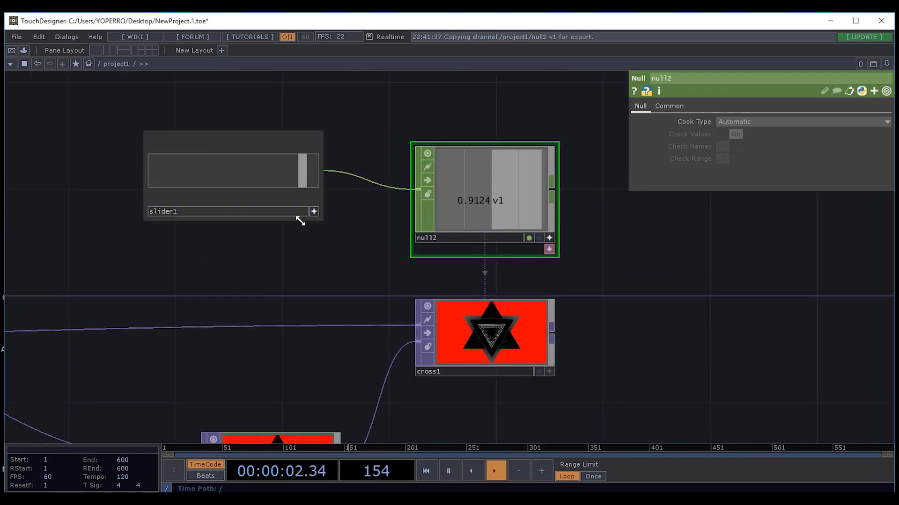
pyautogui.moveTo(302, 182); pyautogui.dragTo(188, 207)
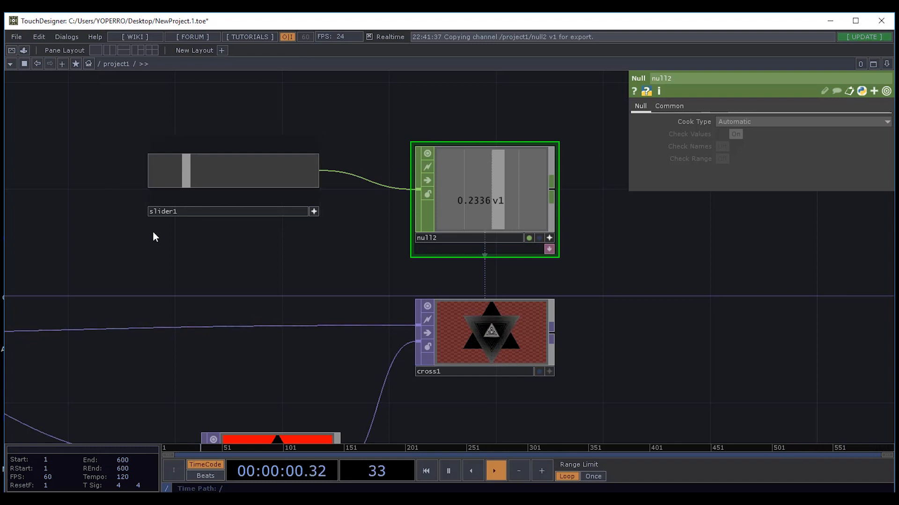
pyautogui.moveTo(280, 269); pyautogui.dragTo(233, 227, button='middle')
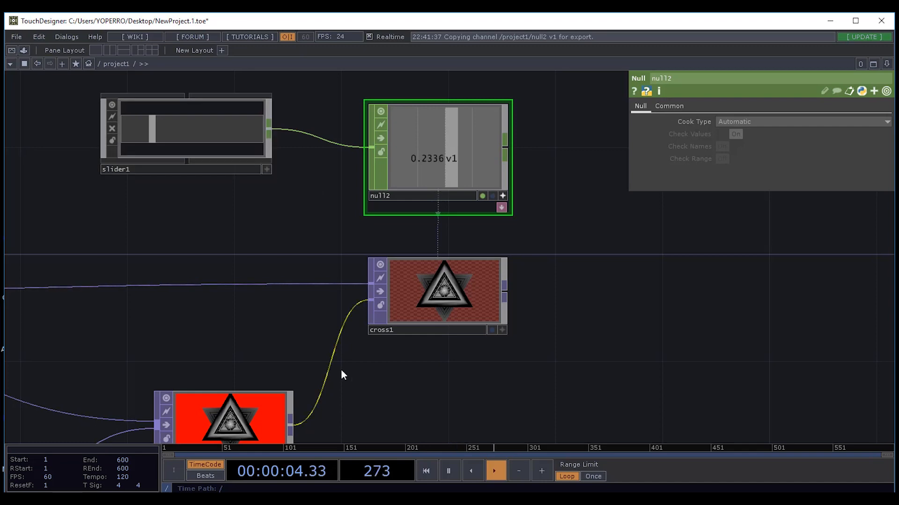
# Examine how constant1 and comp1 feed cross1, and inspect cross1's exported Cross parameter.
pyautogui.moveTo(103, 440); pyautogui.dragTo(176, 296)
pyautogui.scroll(-2, 408, 329)
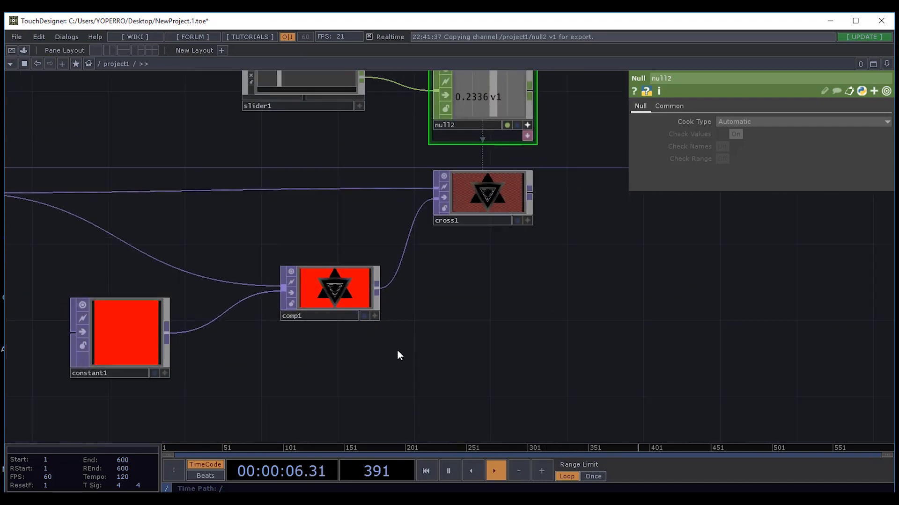
pyautogui.moveTo(203, 387); pyautogui.dragTo(249, 358)
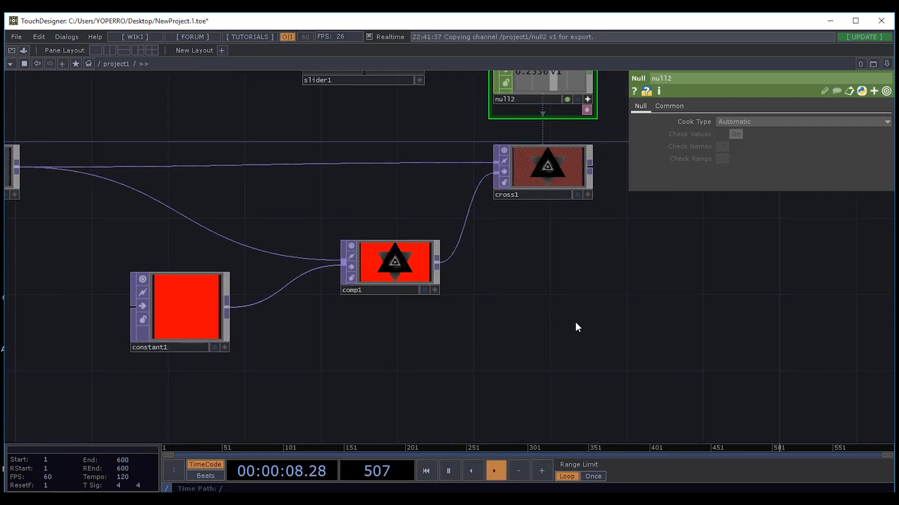
pyautogui.moveTo(534, 201); pyautogui.dragTo(389, 270)
pyautogui.moveTo(496, 311); pyautogui.dragTo(529, 273)
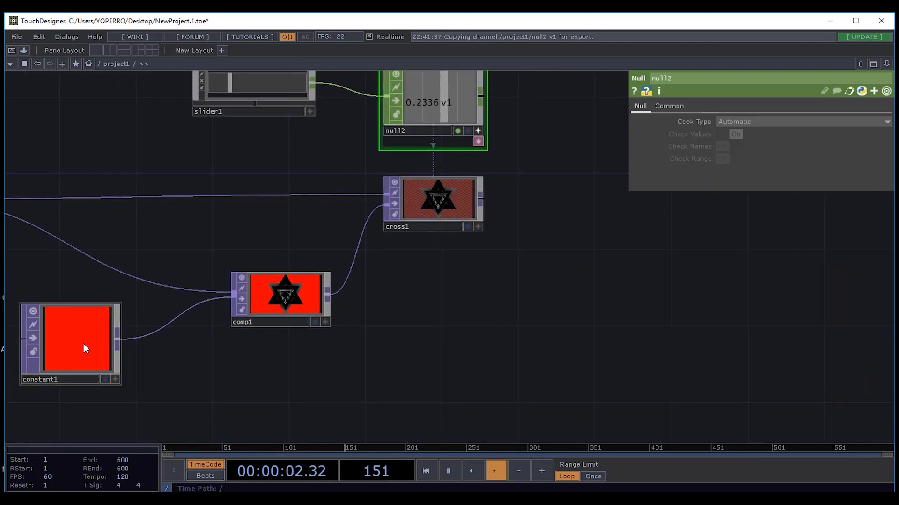
pyautogui.click(435, 216)
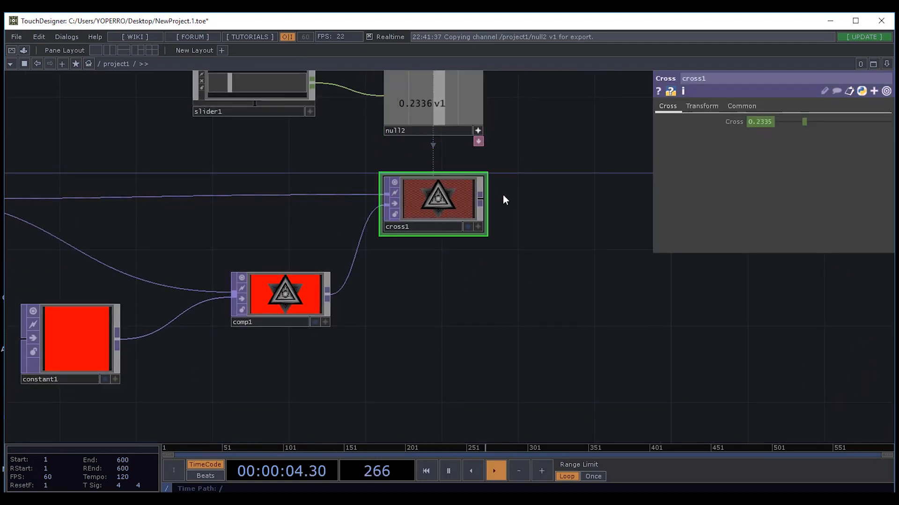
pyautogui.moveTo(558, 207); pyautogui.dragTo(523, 273)
pyautogui.moveTo(663, 123)
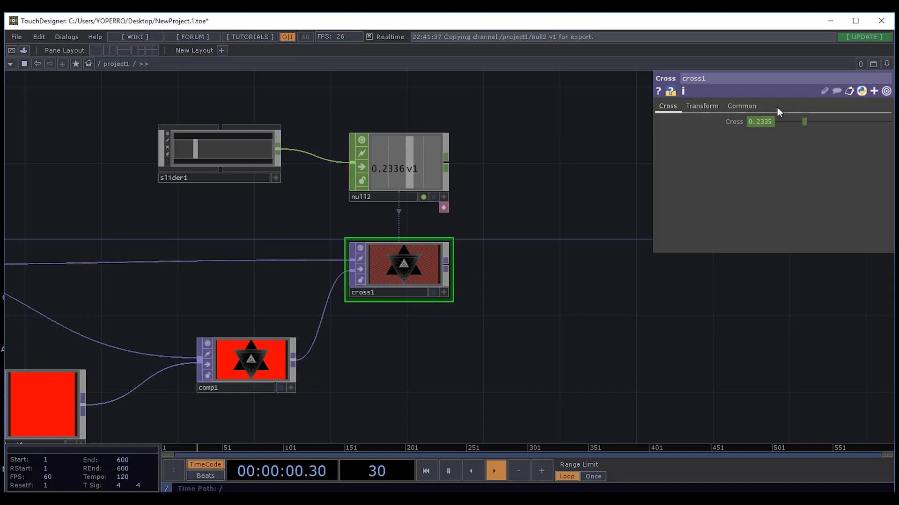
# Delete slider1 and null2 from the network.
pyautogui.click(218, 152)
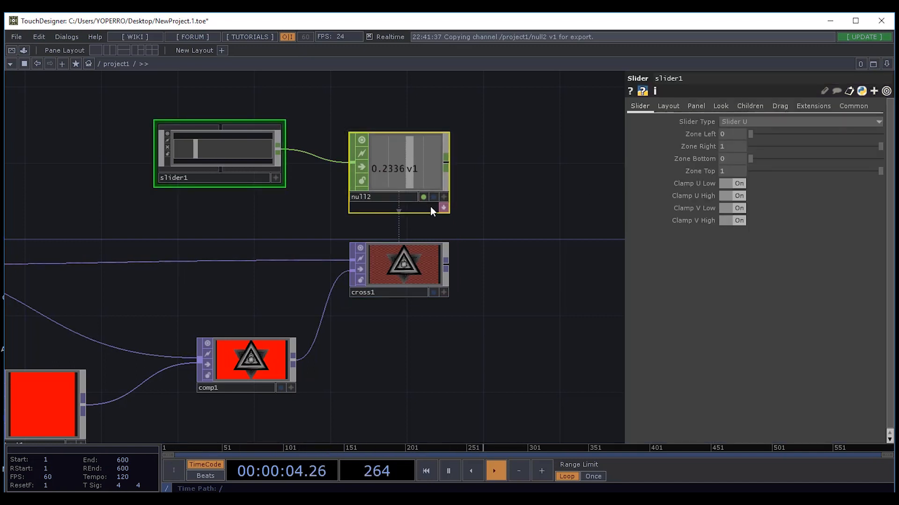
pyautogui.press('Delete')
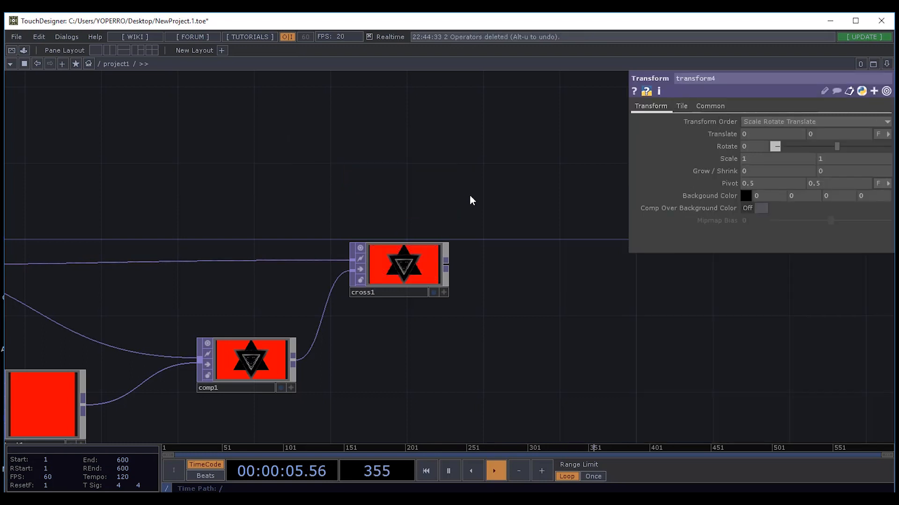
# Switch cross1's Cross parameter from export to constant mode and set it to 1.
pyautogui.click(415, 257)
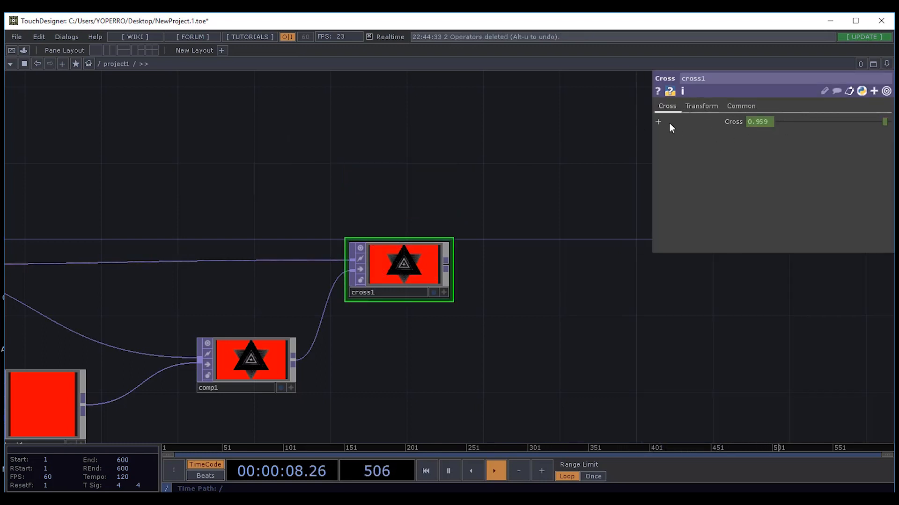
pyautogui.click(660, 122)
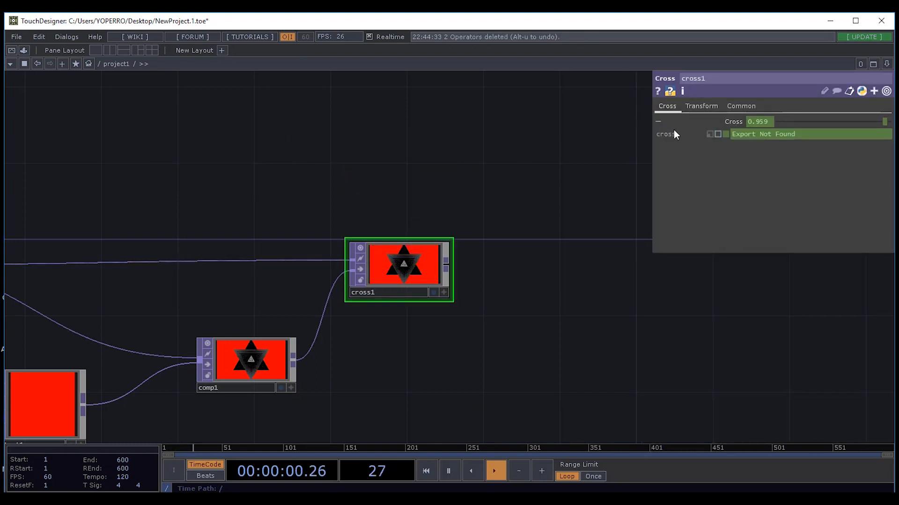
pyautogui.click(710, 134)
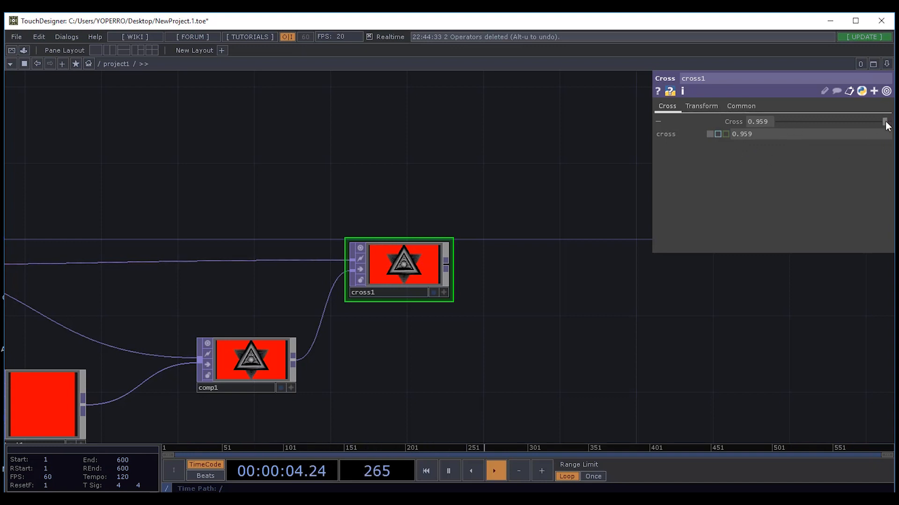
pyautogui.moveTo(886, 123); pyautogui.dragTo(892, 123)
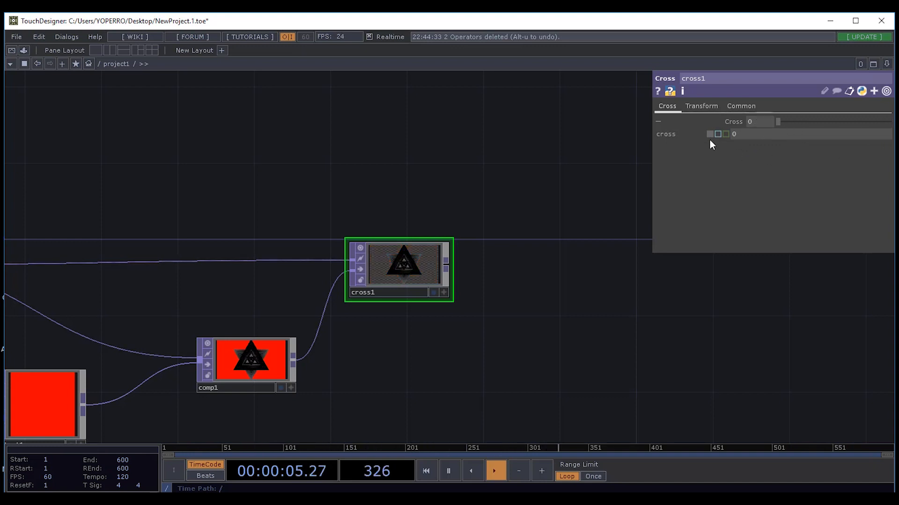
pyautogui.click(657, 121)
pyautogui.rightClick(749, 120)
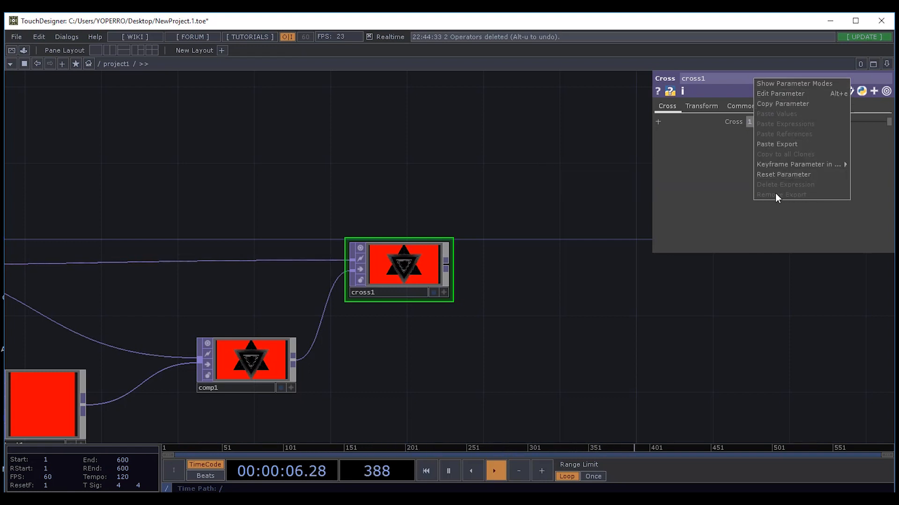
pyautogui.click(563, 174)
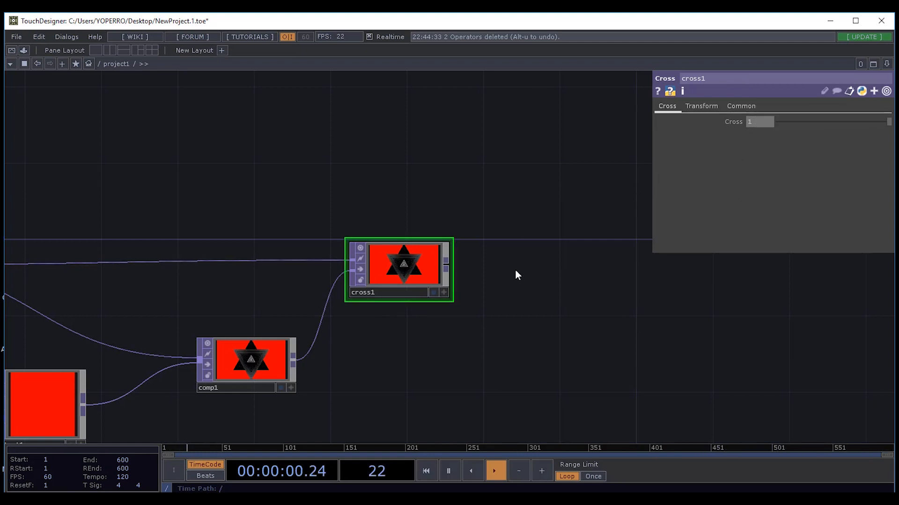
# Add a Beat CHOP and place it below constant1.
pyautogui.scroll(-3, 543, 318)
pyautogui.moveTo(538, 322); pyautogui.dragTo(375, 327)
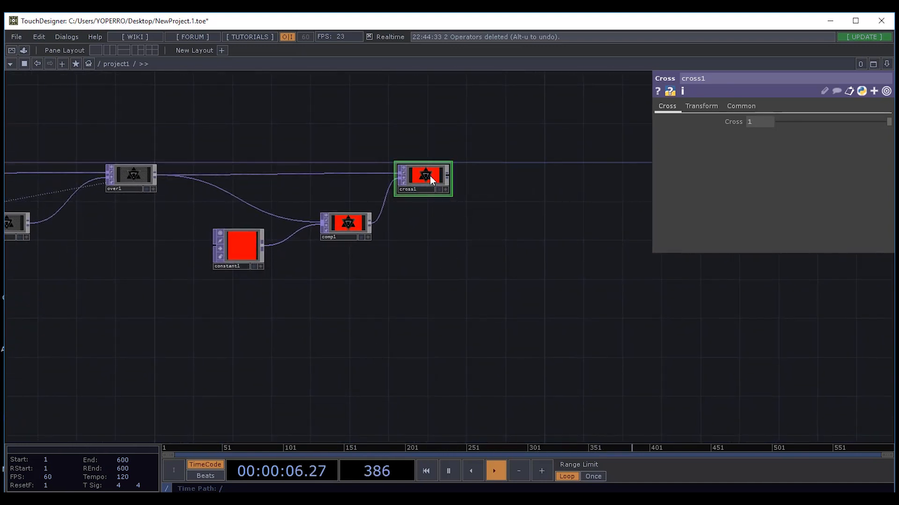
pyautogui.moveTo(362, 298); pyautogui.dragTo(348, 284)
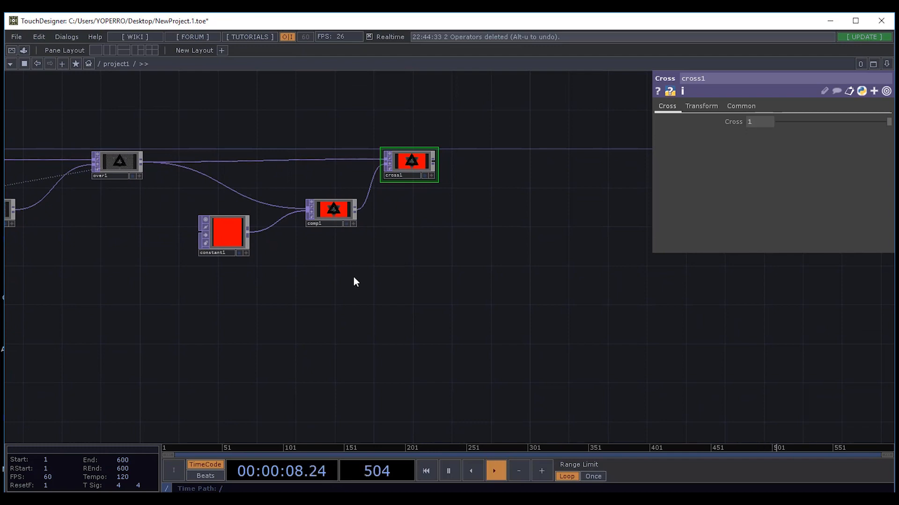
pyautogui.press('Tab')
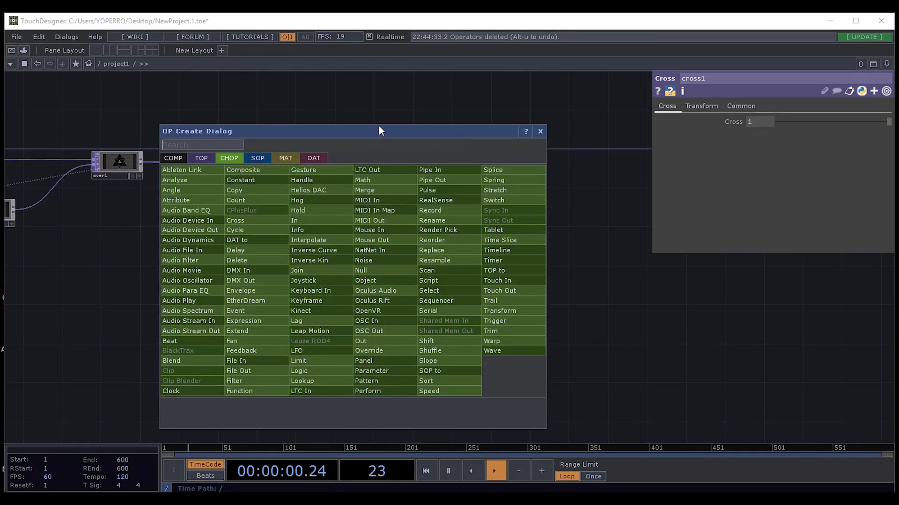
pyautogui.moveTo(370, 134); pyautogui.dragTo(419, 99)
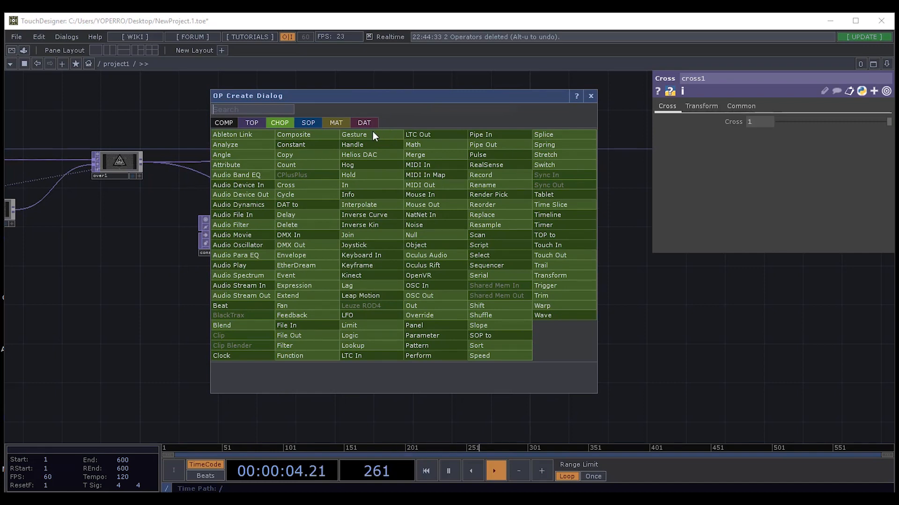
pyautogui.write('be')
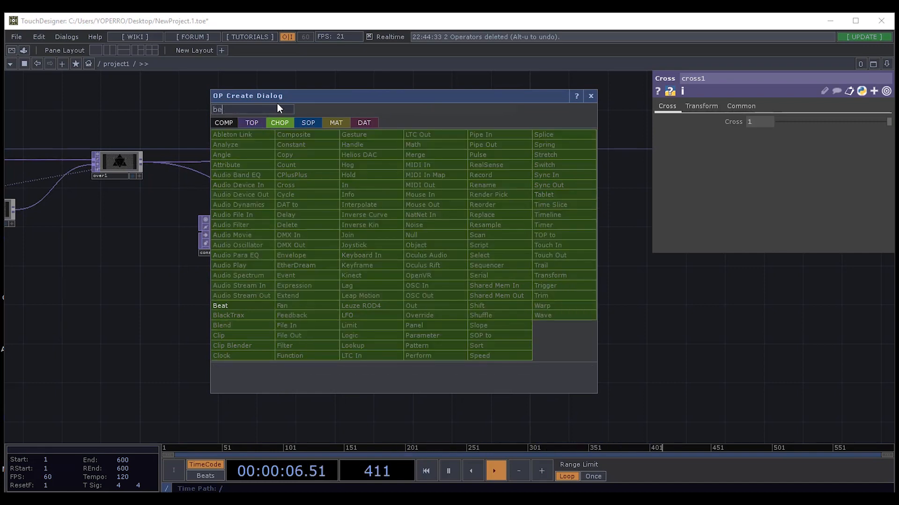
pyautogui.click(239, 305)
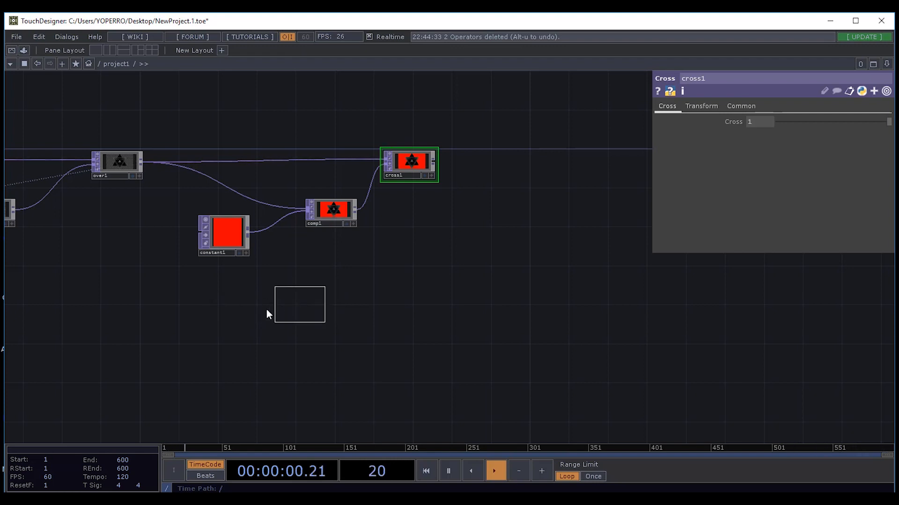
pyautogui.click(223, 308)
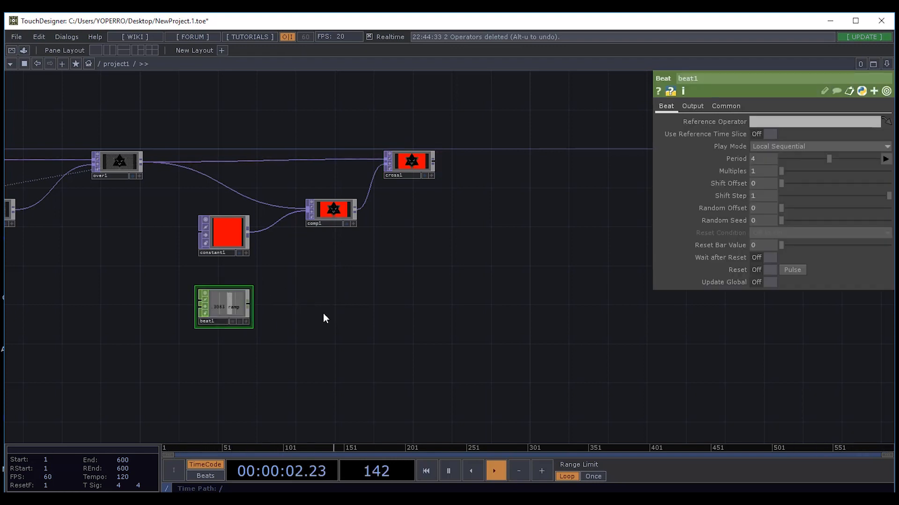
pyautogui.moveTo(323, 313); pyautogui.dragTo(341, 332)
pyautogui.scroll(3, 342, 341)
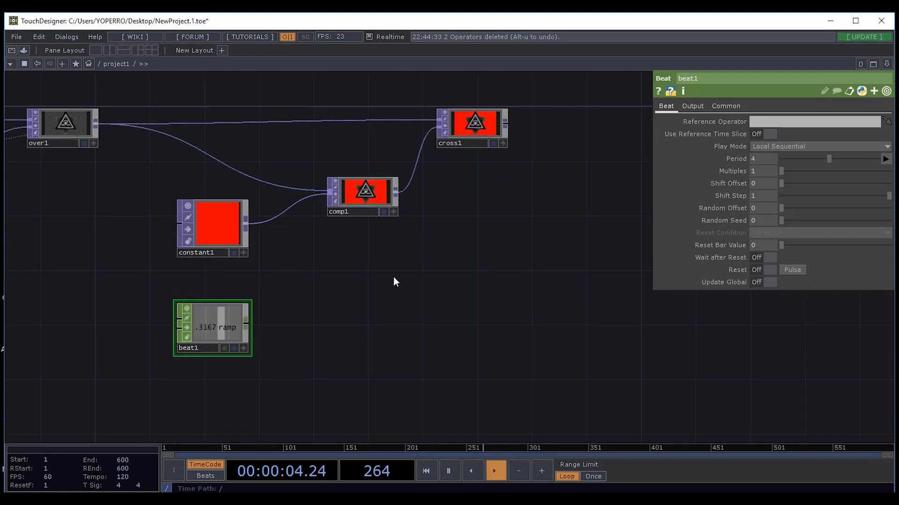
# Display cross1's output in the network background and sweep its Cross value down and back to 1.
pyautogui.moveTo(386, 276); pyautogui.dragTo(350, 285)
pyautogui.moveTo(482, 222); pyautogui.dragTo(455, 244)
pyautogui.click(411, 169)
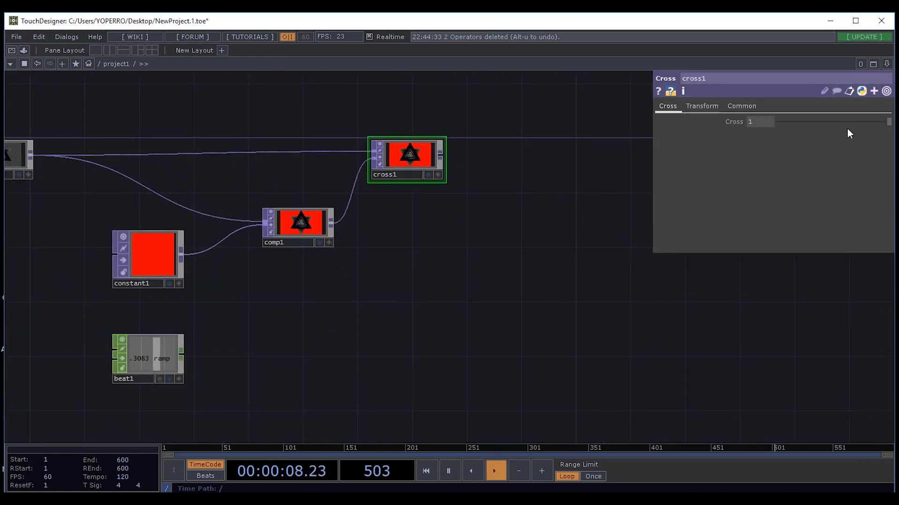
pyautogui.click(428, 174)
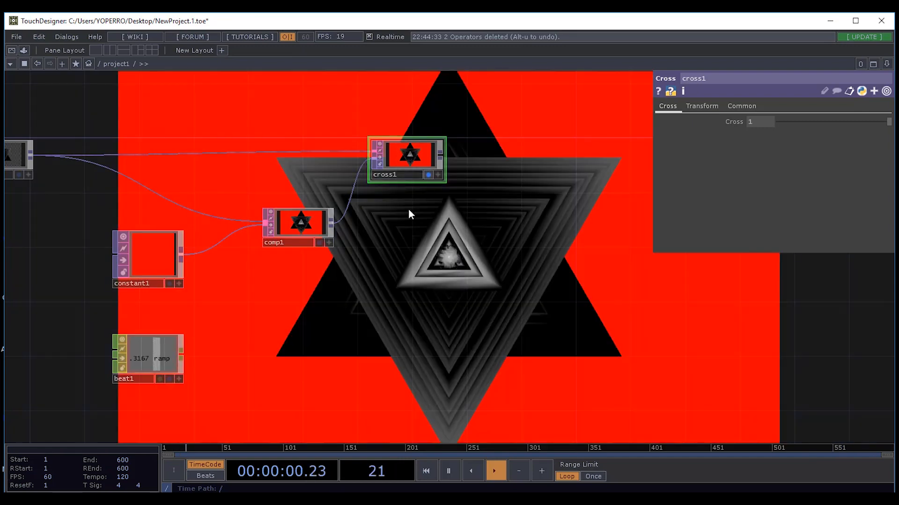
pyautogui.moveTo(880, 122); pyautogui.dragTo(779, 133)
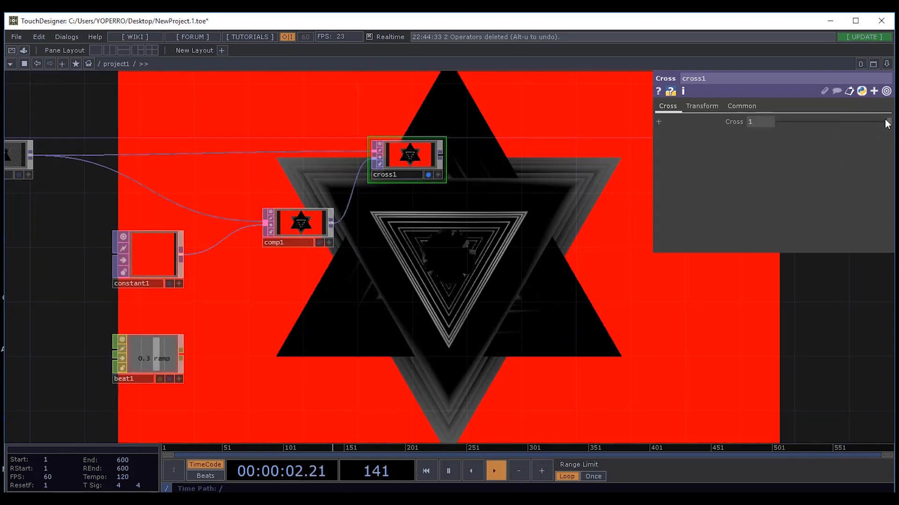
pyautogui.moveTo(707, 161); pyautogui.dragTo(889, 122)
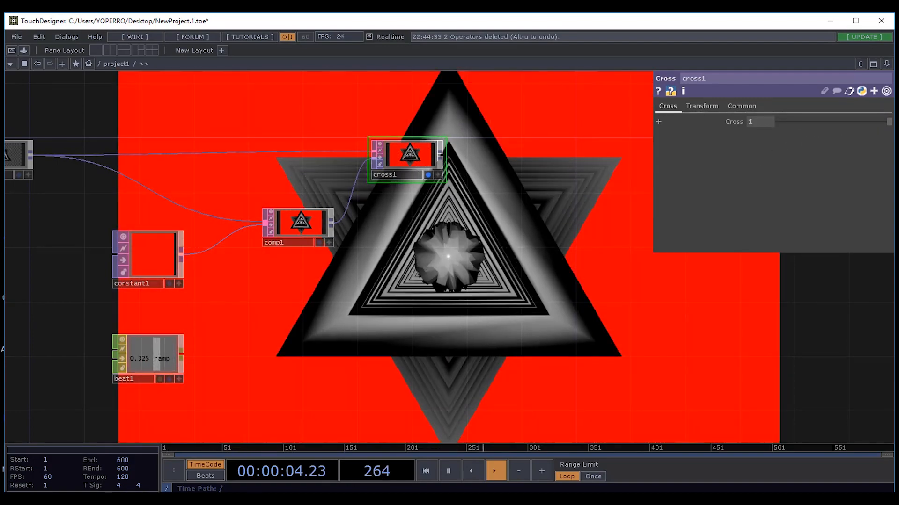
# Bring up beat1's parameters and turn off cross1's background display.
pyautogui.click(142, 356)
pyautogui.moveTo(343, 327); pyautogui.dragTo(464, 269)
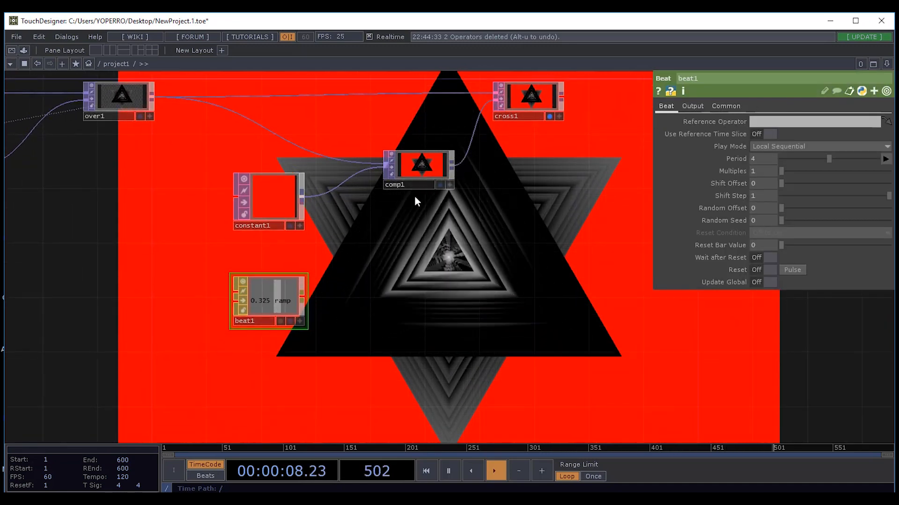
pyautogui.moveTo(498, 235); pyautogui.dragTo(499, 205)
pyautogui.click(518, 164)
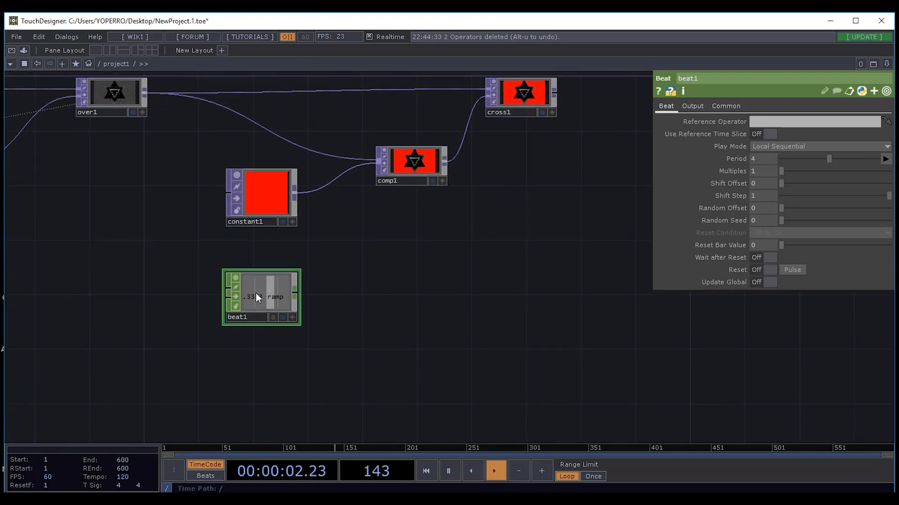
# Move beat1 over below comp1 and set its Period to 2 beats.
pyautogui.moveTo(257, 293); pyautogui.dragTo(395, 265)
pyautogui.moveTo(487, 284); pyautogui.dragTo(383, 313)
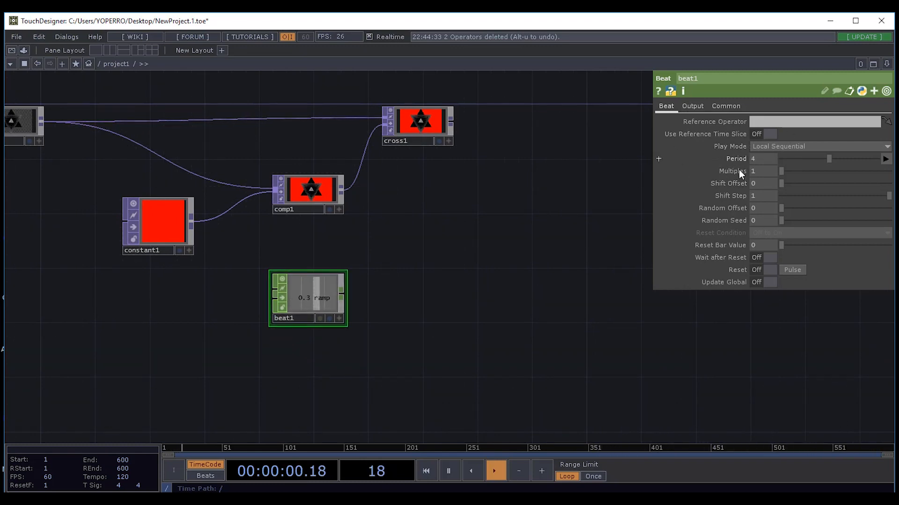
pyautogui.click(885, 159)
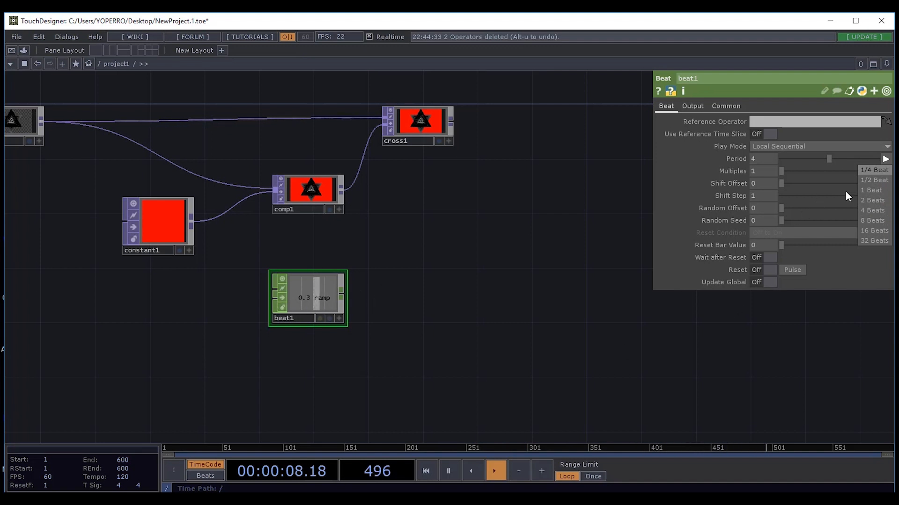
pyautogui.click(883, 200)
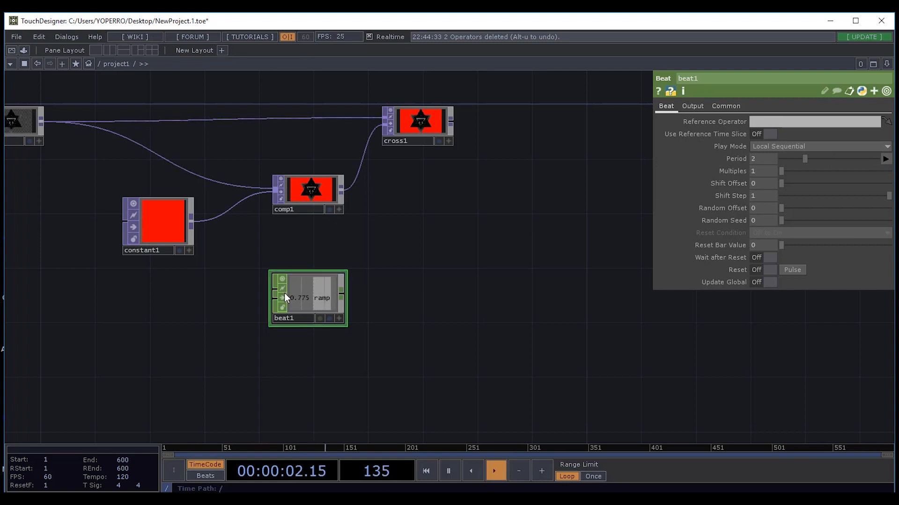
# Shift beat1 slightly and add a Null CHOP connected to its output, placed beside it.
pyautogui.moveTo(427, 221); pyautogui.dragTo(457, 274)
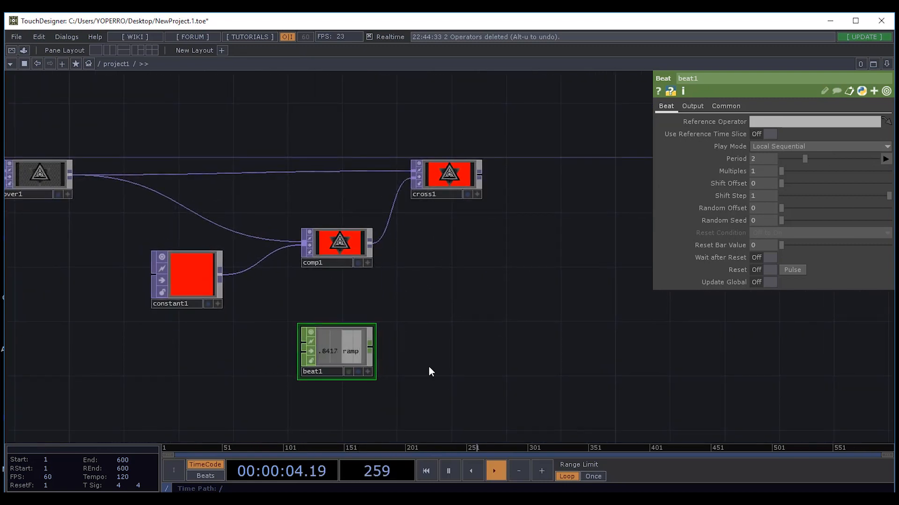
pyautogui.moveTo(428, 367); pyautogui.dragTo(340, 334)
pyautogui.moveTo(251, 357); pyautogui.dragTo(247, 356)
pyautogui.moveTo(242, 318); pyautogui.dragTo(214, 319)
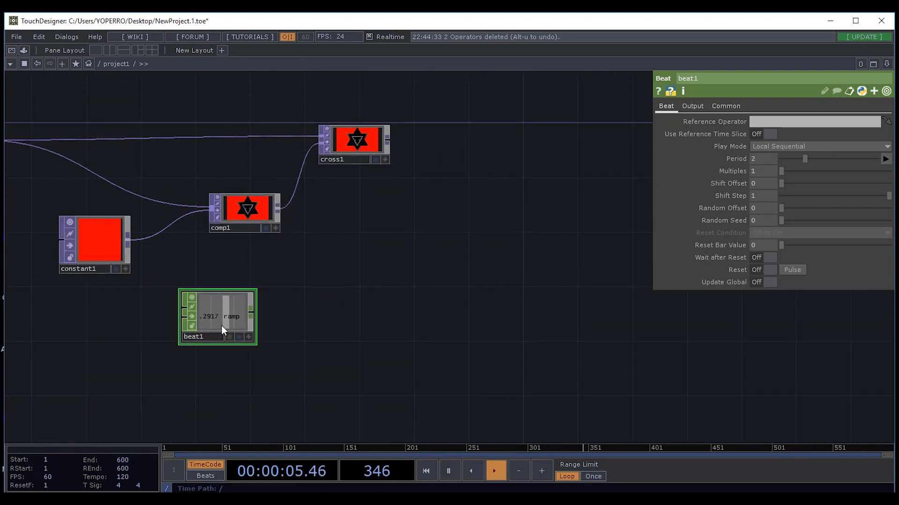
pyautogui.rightClick(250, 313)
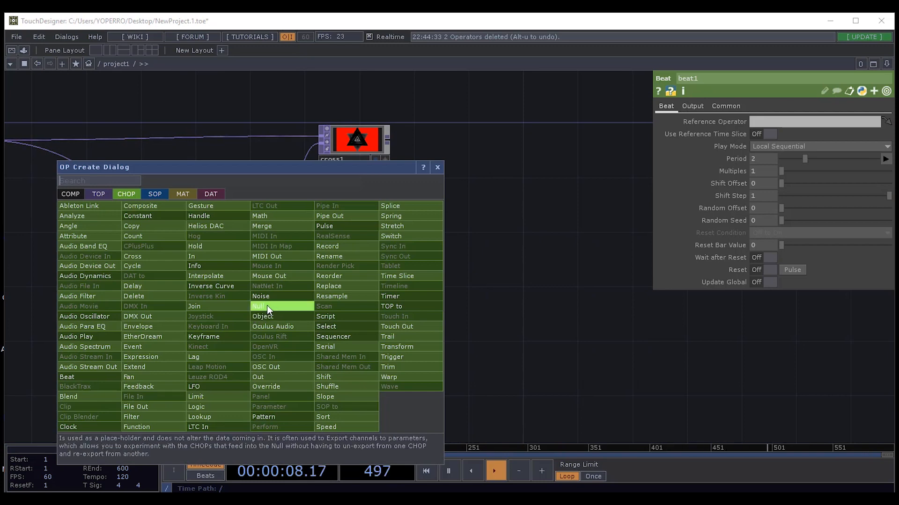
pyautogui.click(268, 306)
pyautogui.click(360, 313)
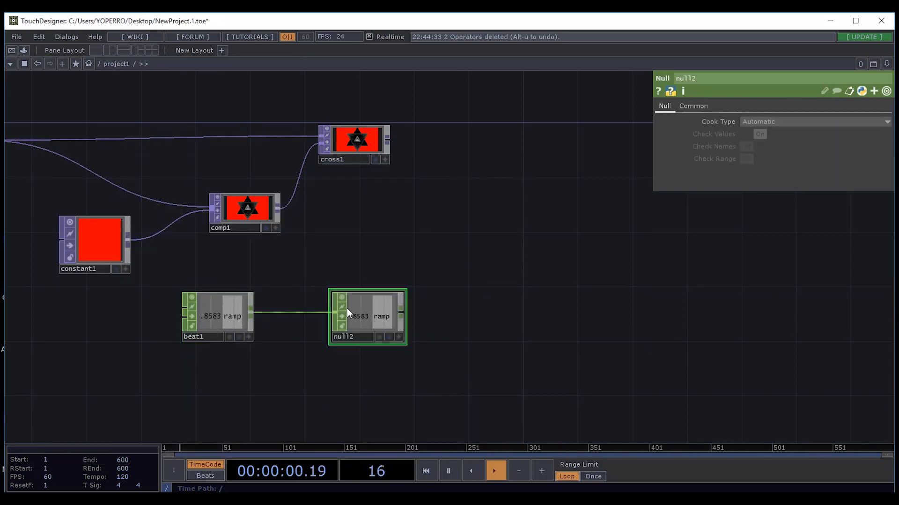
# Export null2's ramp channel to cross1's Cross parameter and make null2's viewer inactive again.
pyautogui.moveTo(462, 216); pyautogui.dragTo(527, 233)
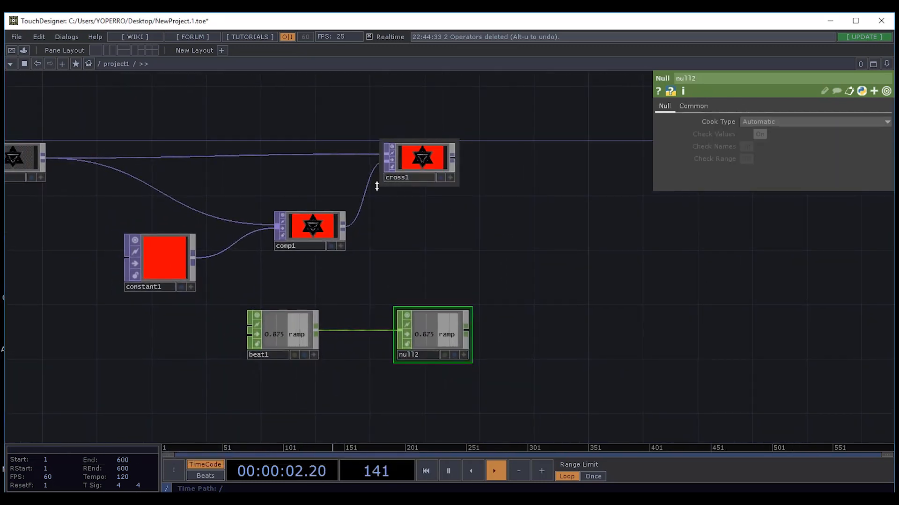
pyautogui.click(434, 153)
pyautogui.click(463, 355)
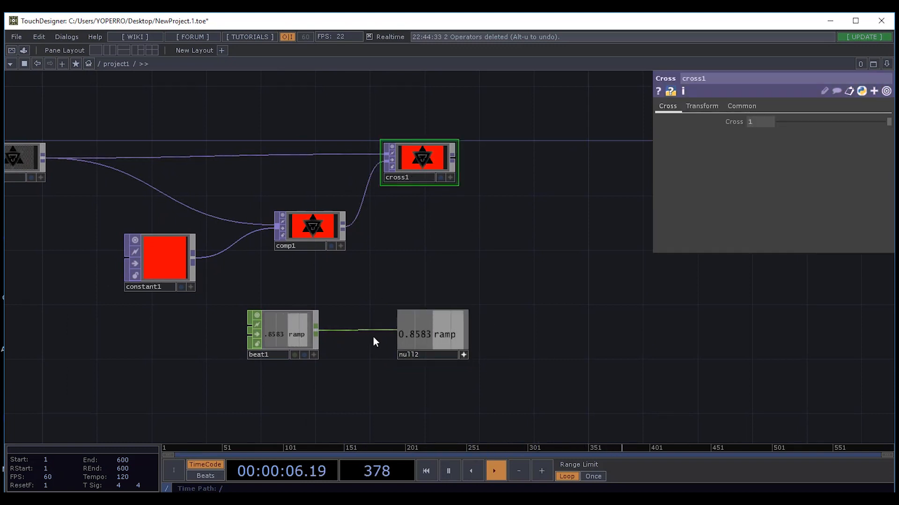
pyautogui.moveTo(429, 335); pyautogui.dragTo(762, 123)
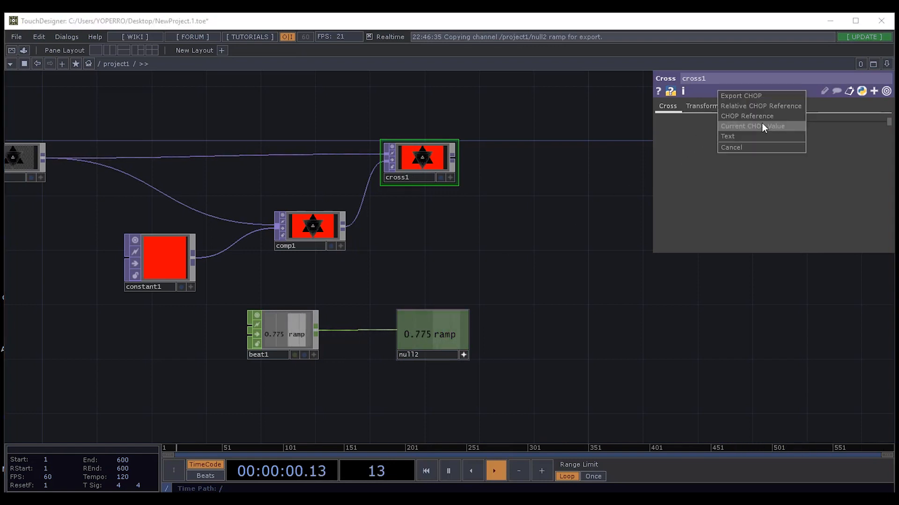
pyautogui.click(734, 95)
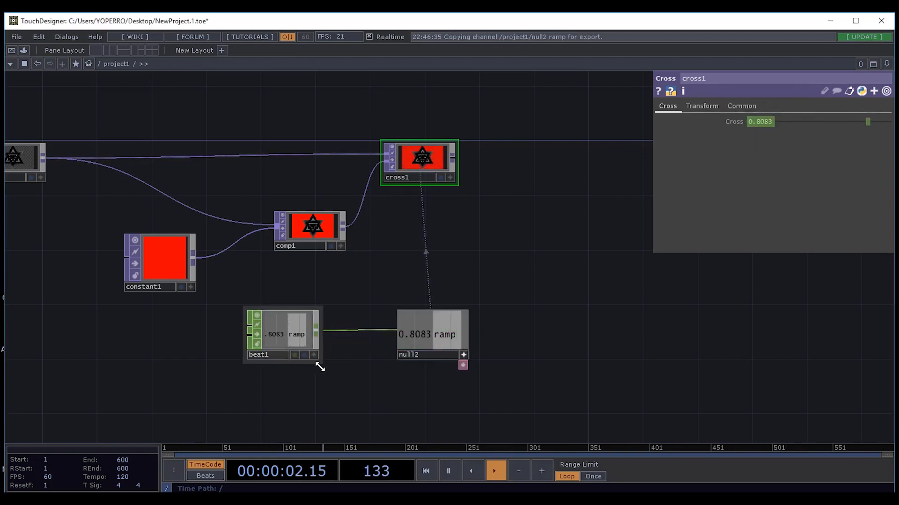
pyautogui.click(464, 355)
# Display cross1's output in the network background.
pyautogui.scroll(5, 411, 186)
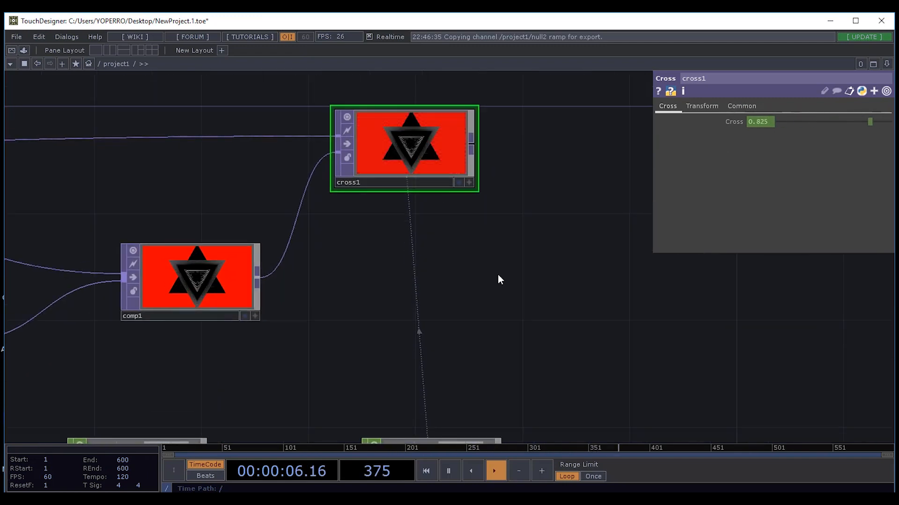
pyautogui.moveTo(497, 279); pyautogui.dragTo(448, 273)
pyautogui.click(408, 184)
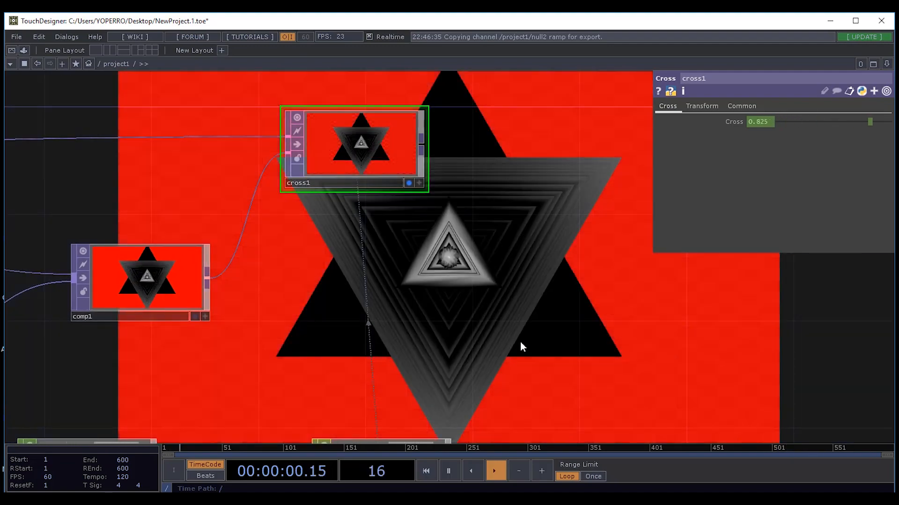
# Try a Period of 1 beat on beat1 and return it to 2 beats.
pyautogui.scroll(-3, 549, 329)
pyautogui.moveTo(598, 308); pyautogui.dragTo(503, 276)
pyautogui.scroll(-3, 390, 294)
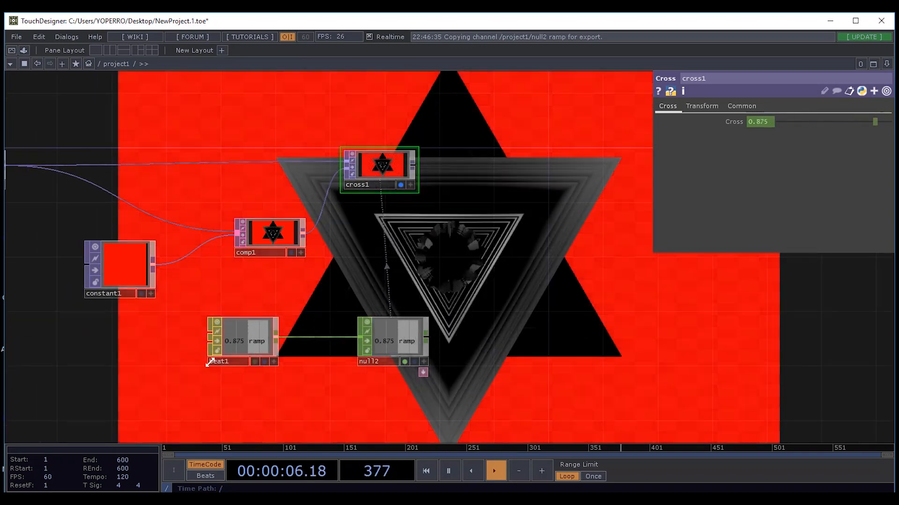
pyautogui.click(234, 321)
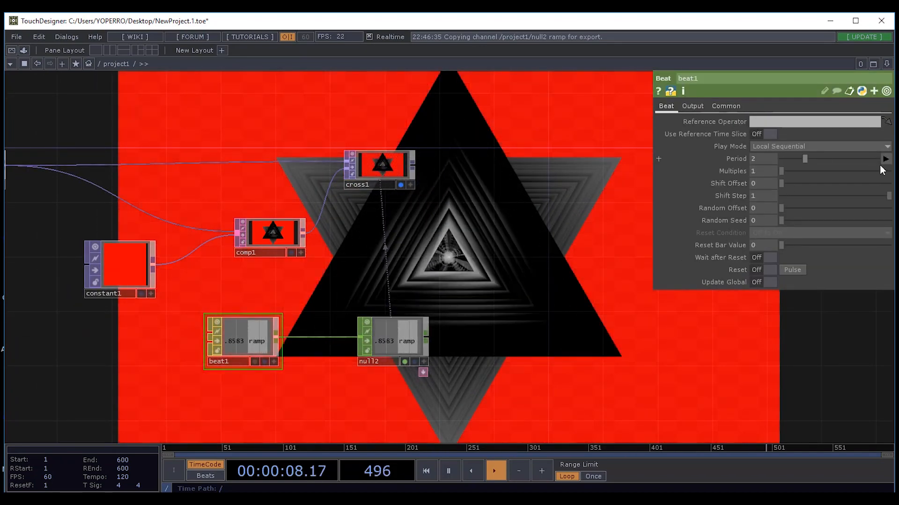
pyautogui.click(885, 159)
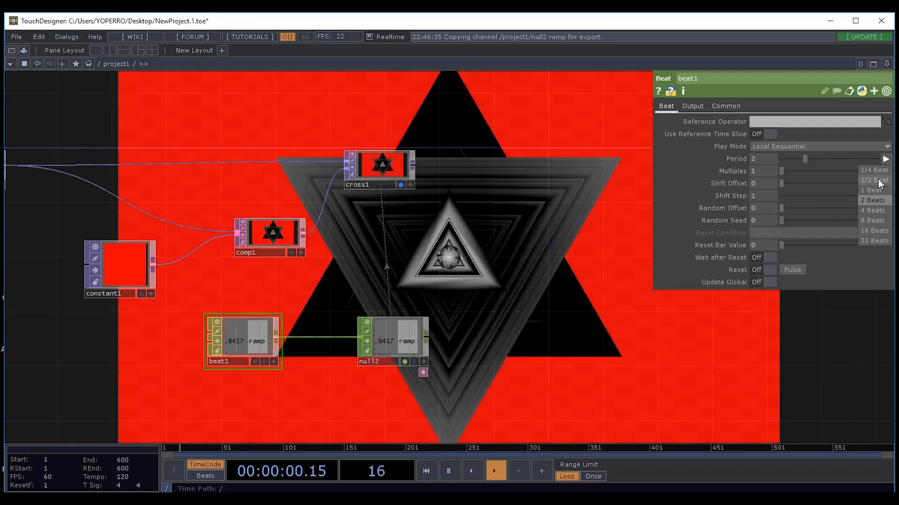
pyautogui.click(875, 190)
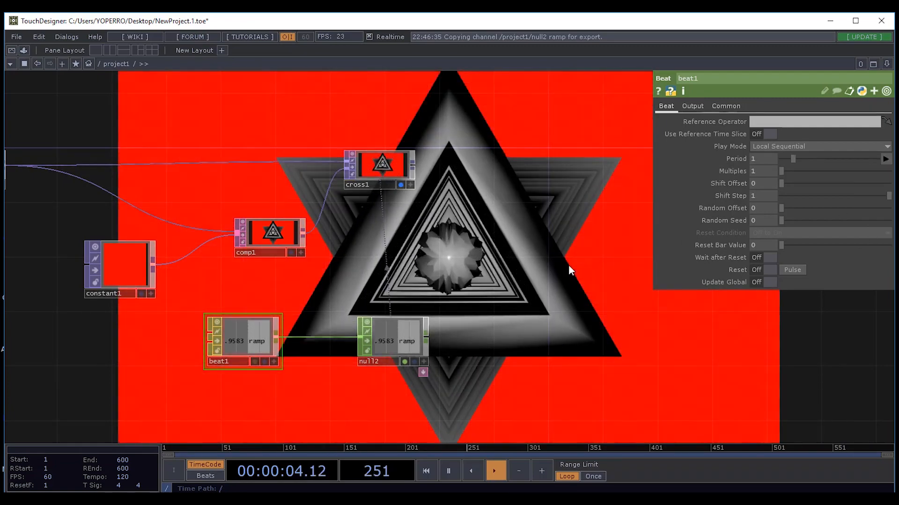
pyautogui.click(885, 159)
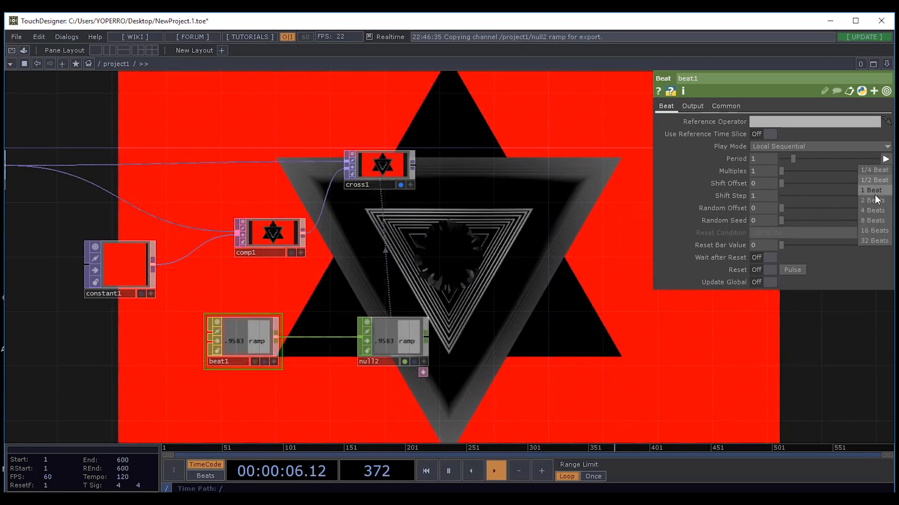
pyautogui.click(876, 201)
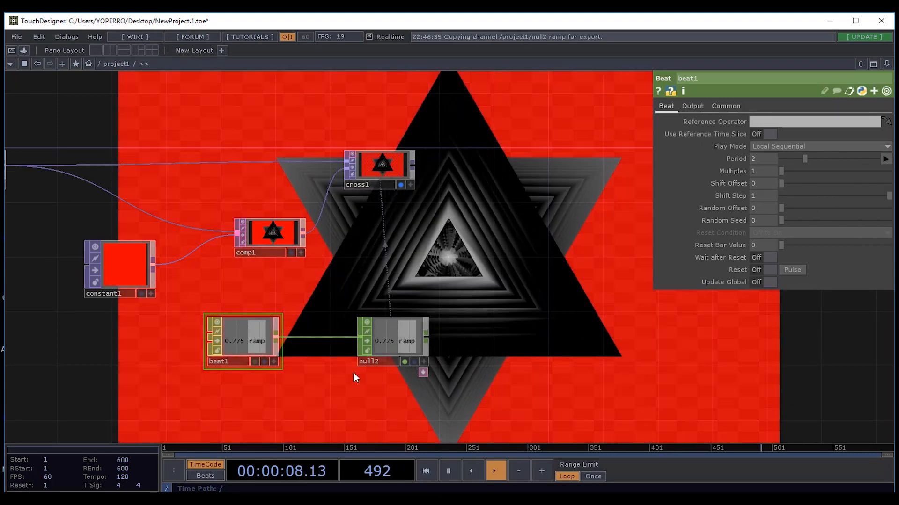
# Move beat1 and null2 together so that beat1 sits below constant1.
pyautogui.moveTo(280, 392); pyautogui.dragTo(338, 394)
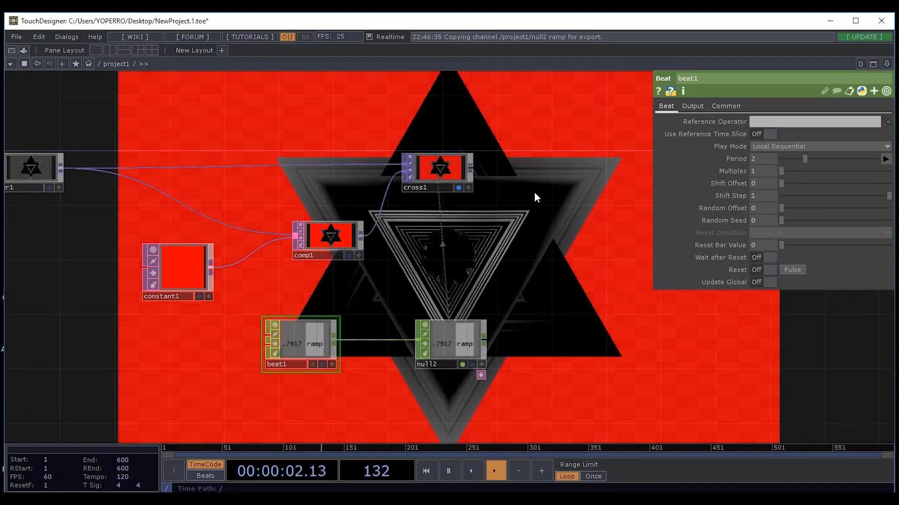
pyautogui.moveTo(558, 232); pyautogui.dragTo(557, 318)
pyautogui.moveTo(271, 387); pyautogui.dragTo(274, 296)
pyautogui.moveTo(528, 181); pyautogui.dragTo(581, 170)
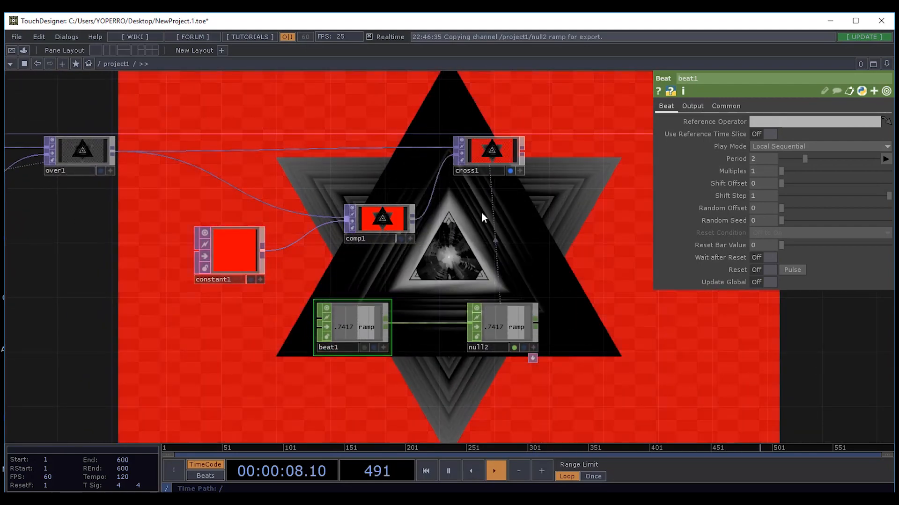
pyautogui.moveTo(315, 279); pyautogui.dragTo(208, 273)
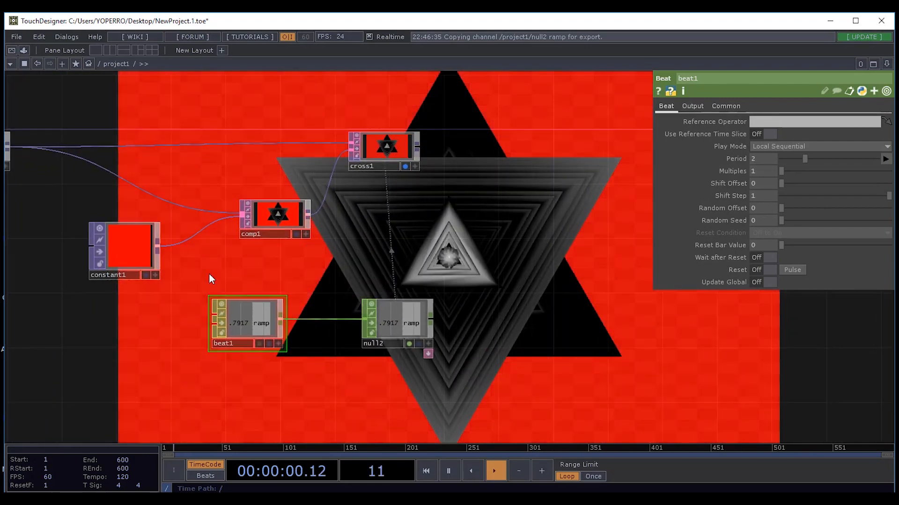
pyautogui.moveTo(223, 352); pyautogui.dragTo(335, 335)
pyautogui.moveTo(349, 293); pyautogui.dragTo(212, 307)
pyautogui.moveTo(498, 305); pyautogui.dragTo(361, 319)
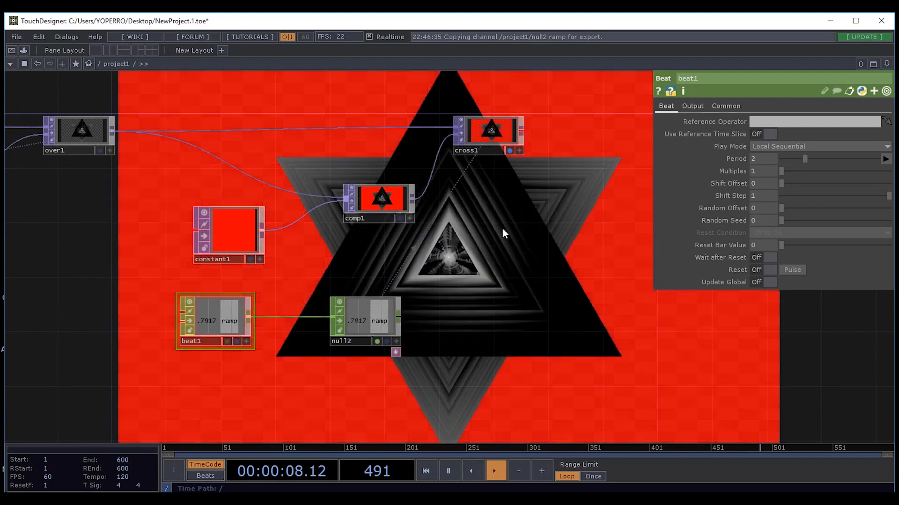
# Try bypassing beat1 and turn its bypass back off.
pyautogui.moveTo(494, 269); pyautogui.dragTo(550, 233)
pyautogui.scroll(3, 268, 314)
pyautogui.moveTo(323, 352); pyautogui.dragTo(199, 389)
pyautogui.moveTo(472, 282); pyautogui.dragTo(470, 287)
pyautogui.moveTo(490, 253); pyautogui.dragTo(526, 193)
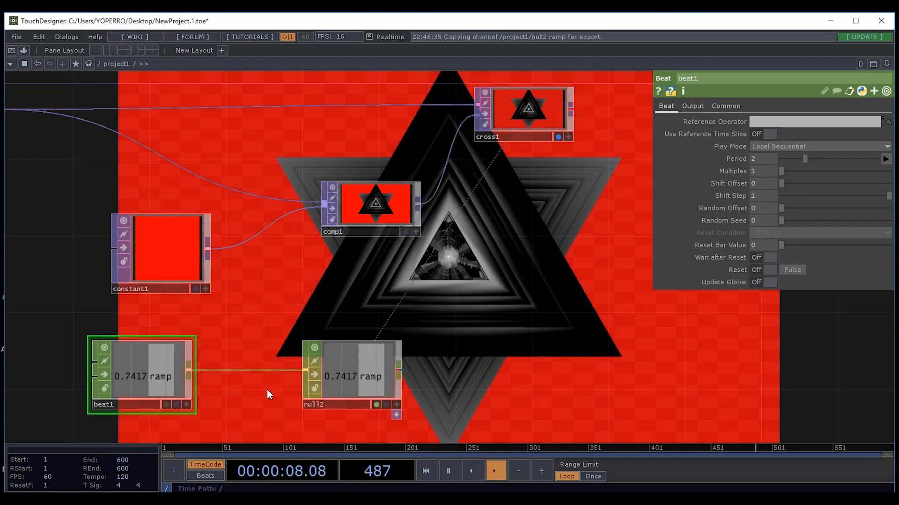
pyautogui.moveTo(504, 297); pyautogui.dragTo(594, 253)
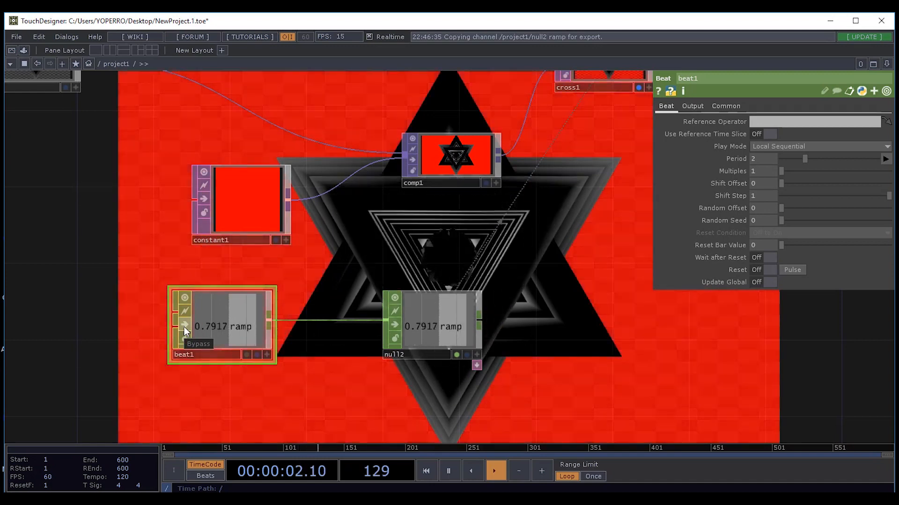
pyautogui.click(184, 326)
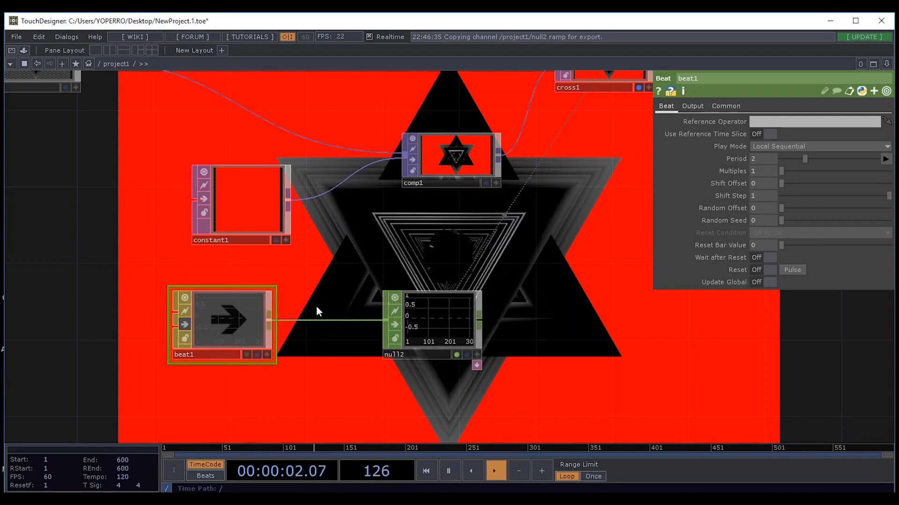
pyautogui.click(184, 325)
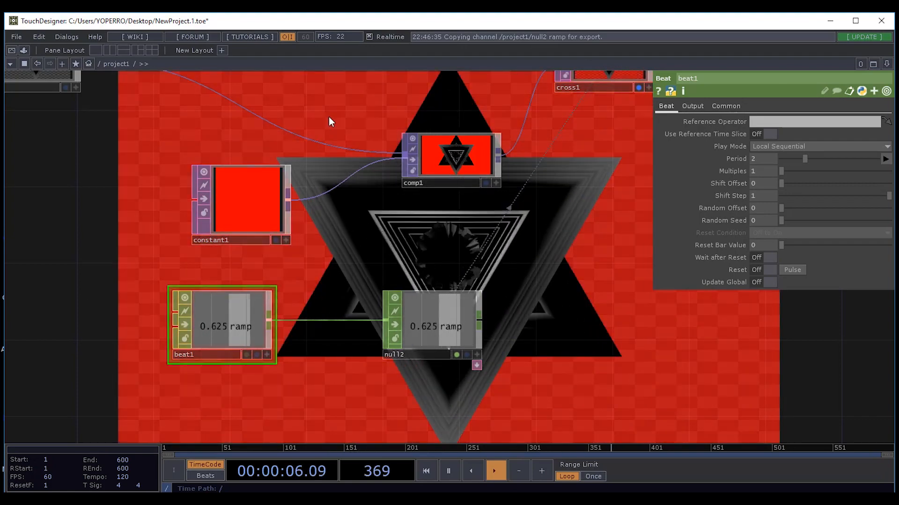
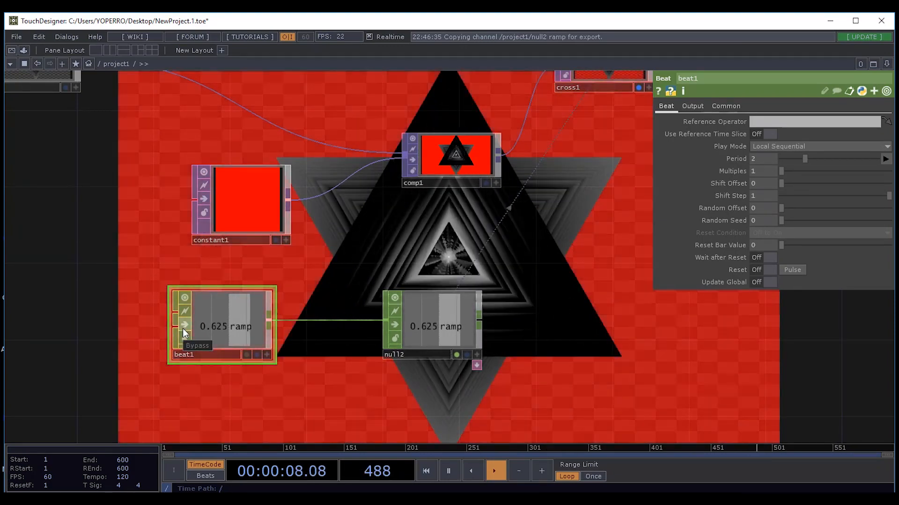
# Turn off the background display of cross1.
pyautogui.moveTo(464, 272); pyautogui.dragTo(200, 358)
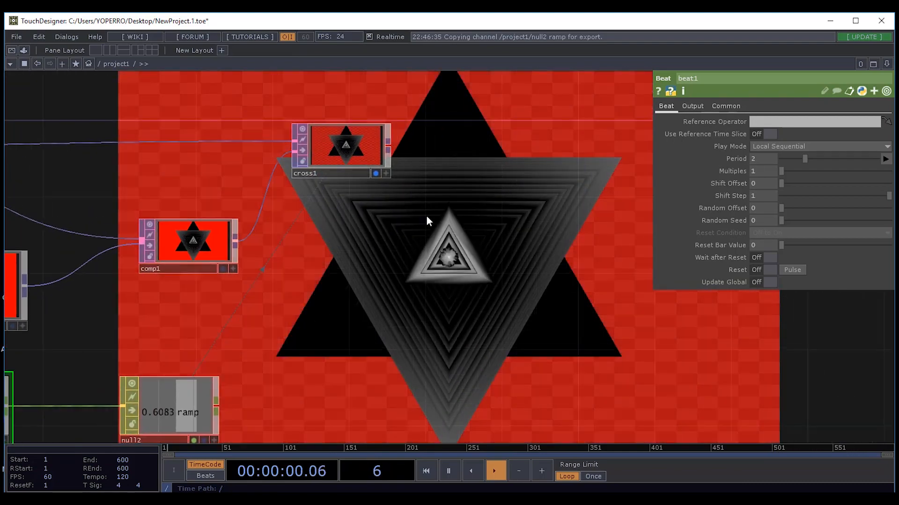
pyautogui.moveTo(426, 216); pyautogui.dragTo(390, 250)
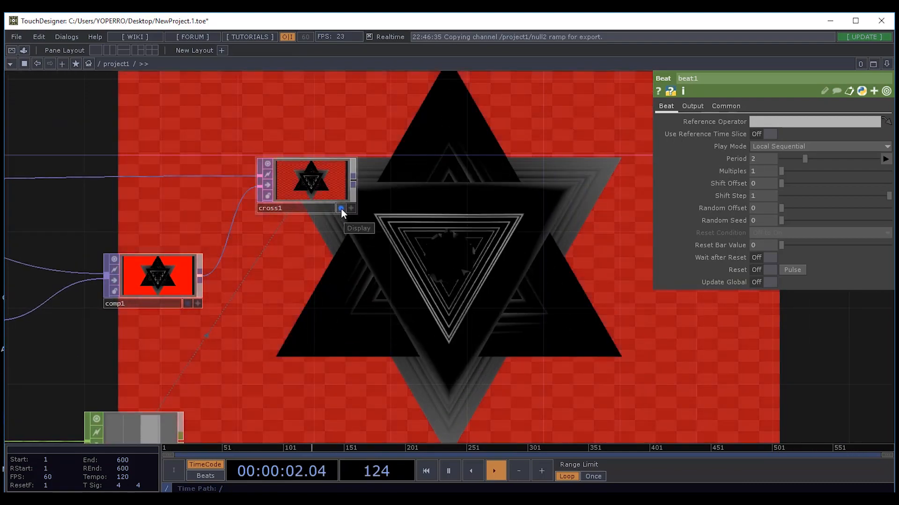
pyautogui.click(341, 208)
pyautogui.moveTo(504, 216); pyautogui.dragTo(468, 231)
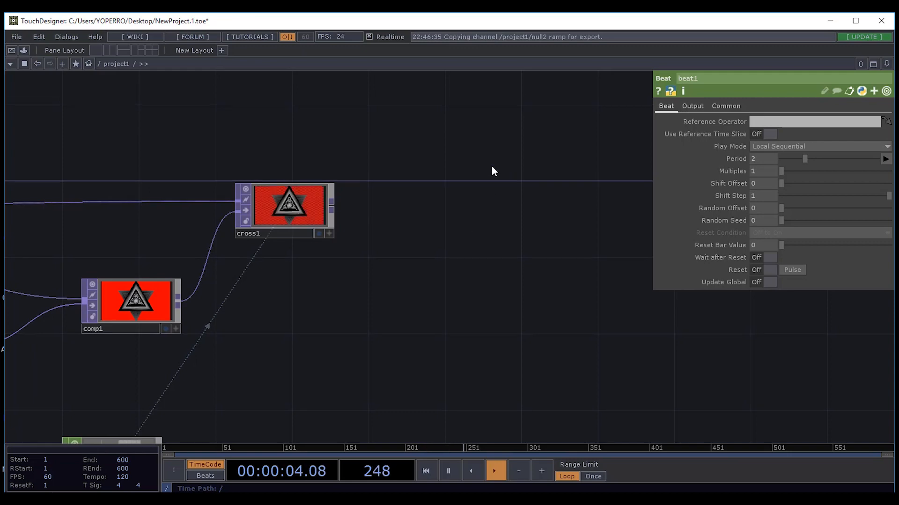
pyautogui.moveTo(95, 252); pyautogui.dragTo(336, 234)
pyautogui.scroll(-4, 336, 234)
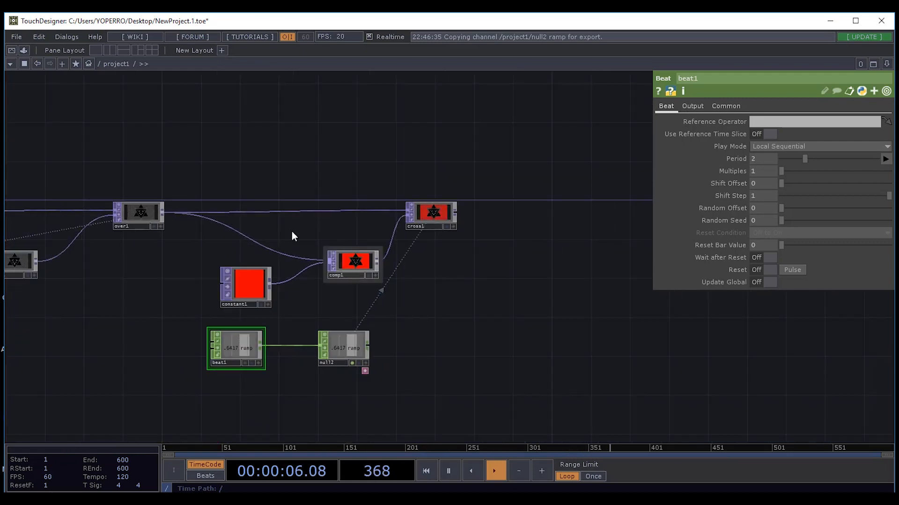
pyautogui.moveTo(262, 159); pyautogui.dragTo(289, 181)
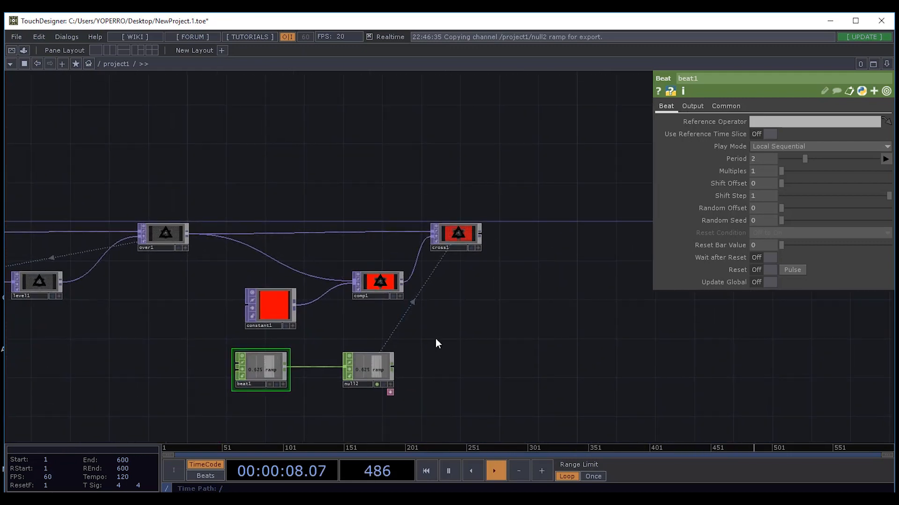
pyautogui.moveTo(428, 322); pyautogui.dragTo(344, 331)
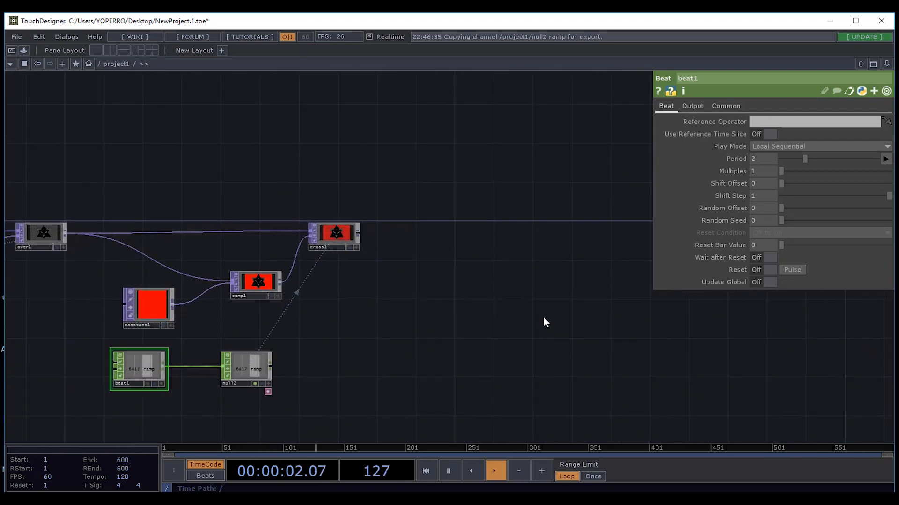
pyautogui.moveTo(454, 324); pyautogui.dragTo(473, 345)
pyautogui.moveTo(457, 261); pyautogui.dragTo(435, 231)
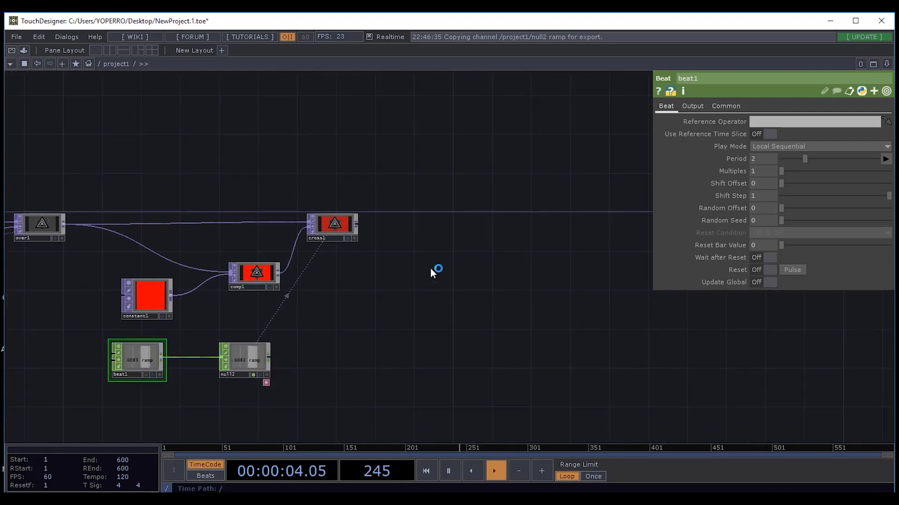
# Add a Movie File Out TOP to the network and place it just to the right of cross1.
pyautogui.scroll(3, 431, 268)
pyautogui.moveTo(364, 195); pyautogui.dragTo(403, 243)
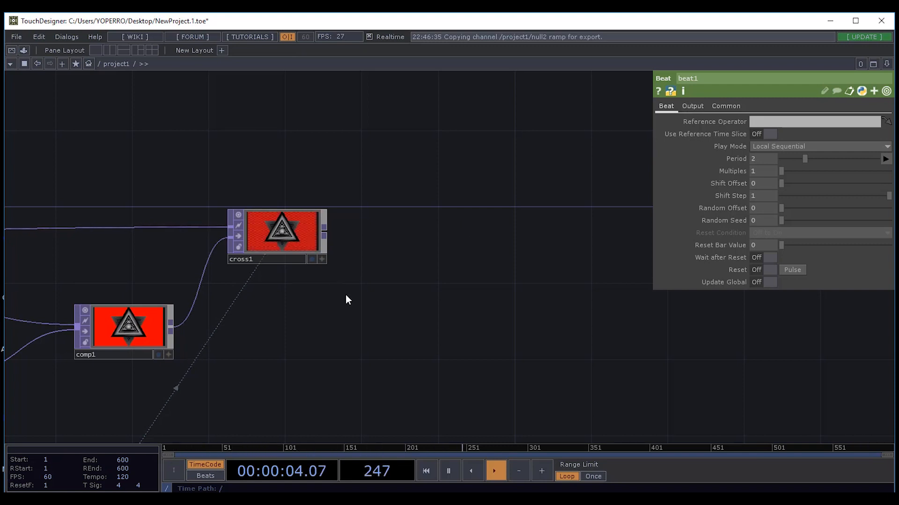
pyautogui.scroll(3, 345, 297)
pyautogui.moveTo(385, 248); pyautogui.dragTo(434, 276)
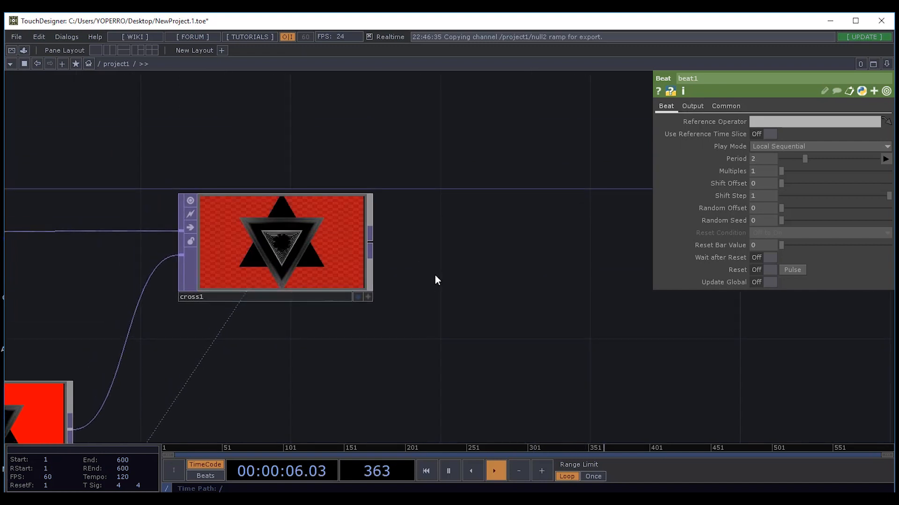
pyautogui.scroll(2, 400, 252)
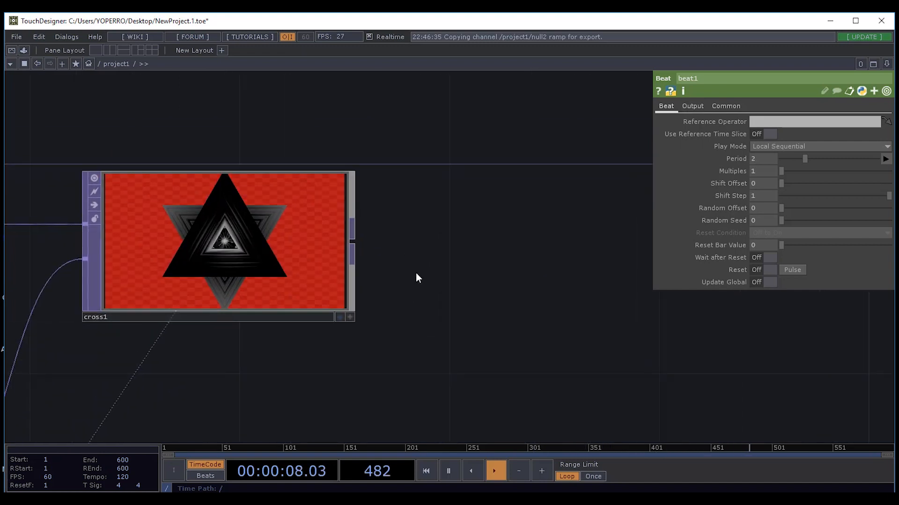
pyautogui.moveTo(415, 273); pyautogui.dragTo(357, 247)
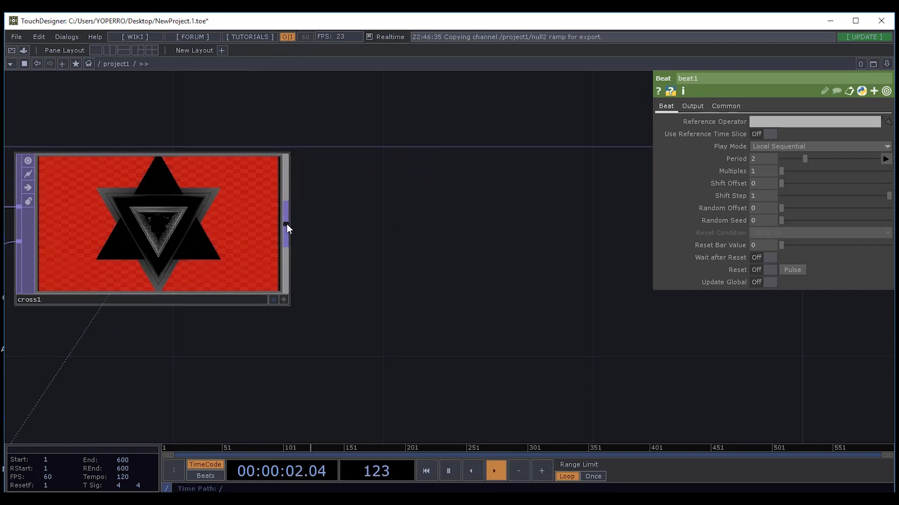
pyautogui.press('Tab')
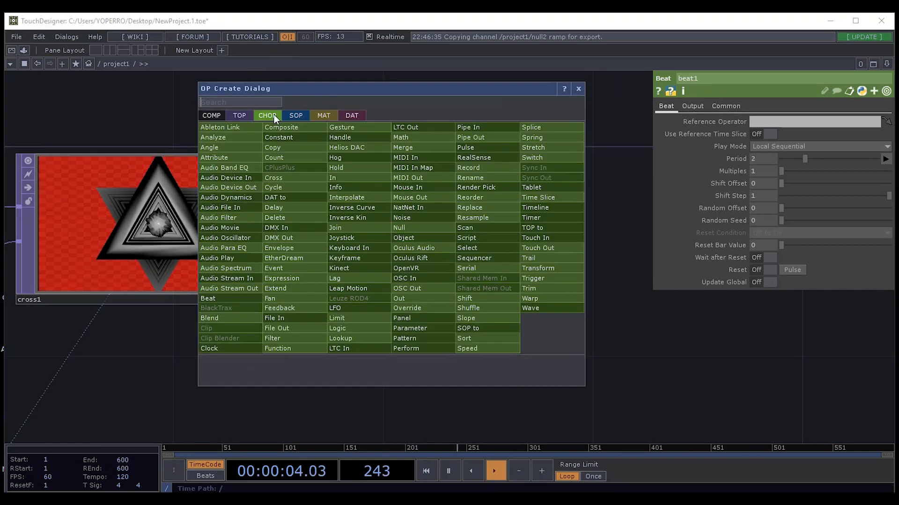
pyautogui.click(241, 117)
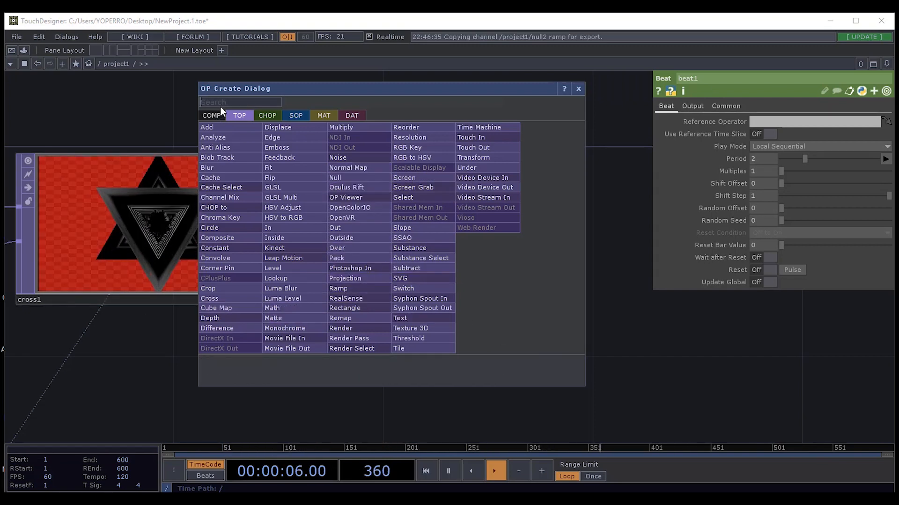
pyautogui.write('m')
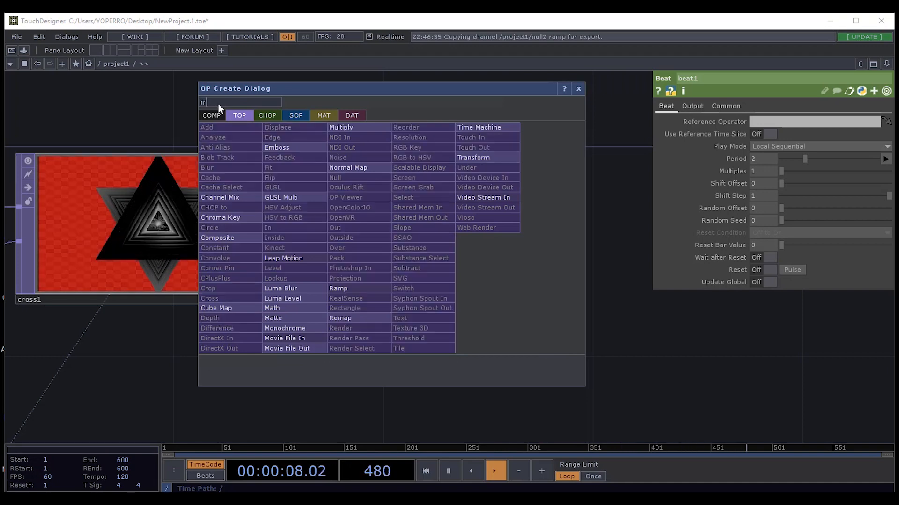
pyautogui.write('ovi')
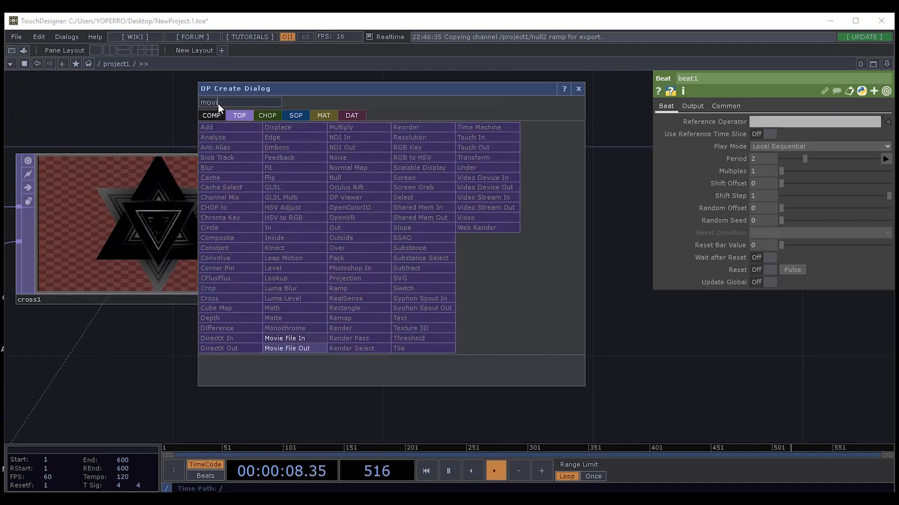
pyautogui.click(284, 347)
pyautogui.click(477, 226)
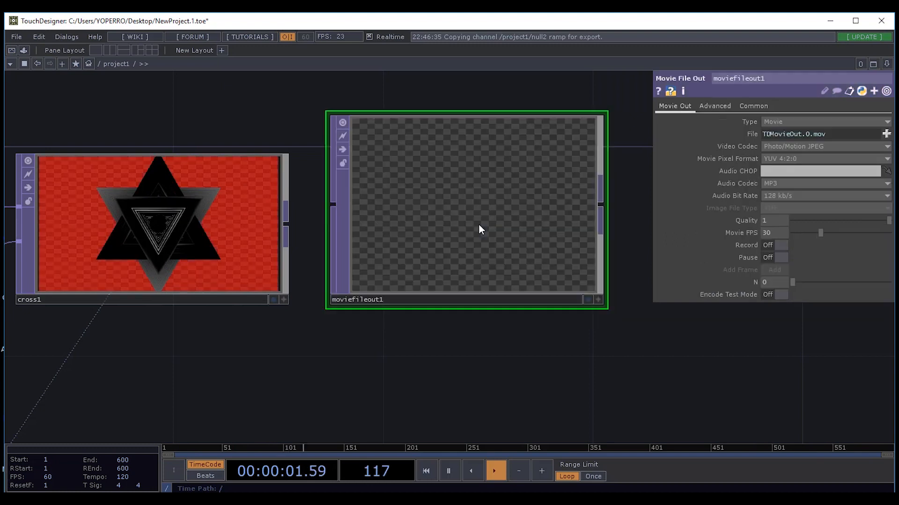
# Reposition the Movie File Out node and wire the output of cross1 into its input.
pyautogui.moveTo(459, 201); pyautogui.dragTo(512, 237)
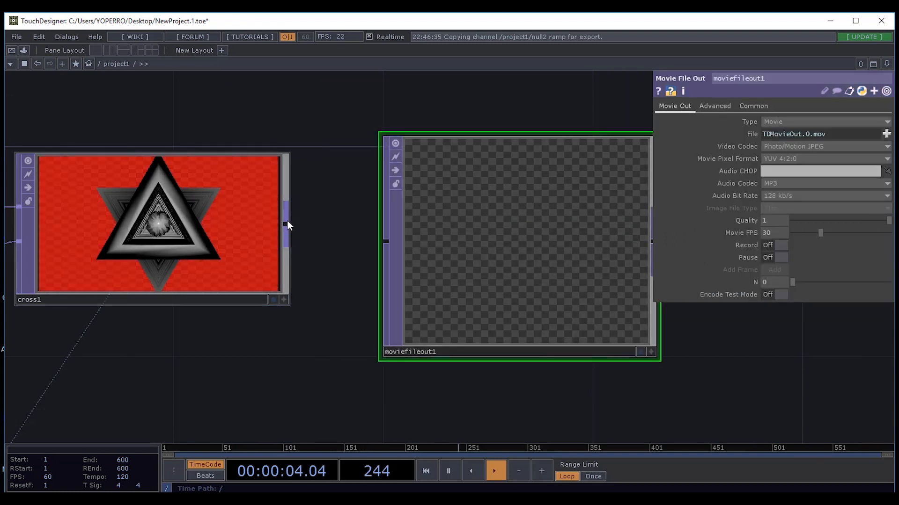
pyautogui.moveTo(287, 225); pyautogui.dragTo(385, 245)
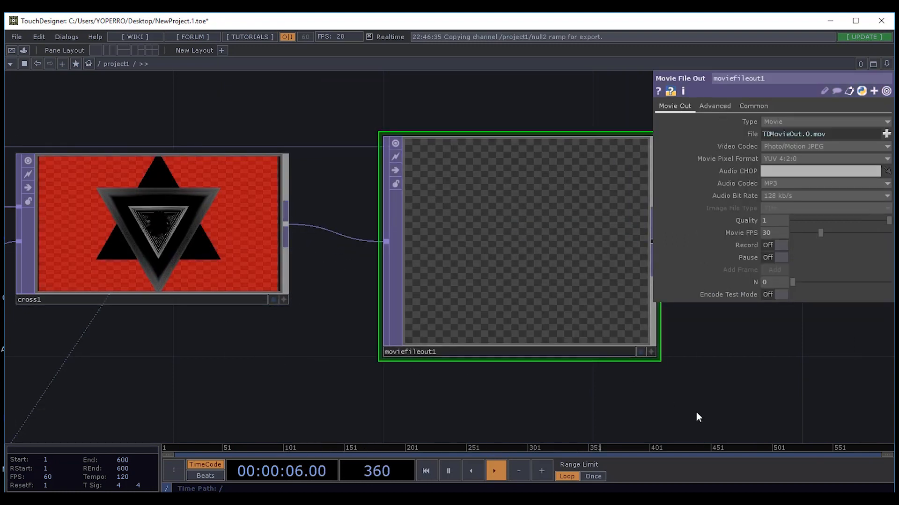
pyautogui.moveTo(706, 373); pyautogui.dragTo(552, 328)
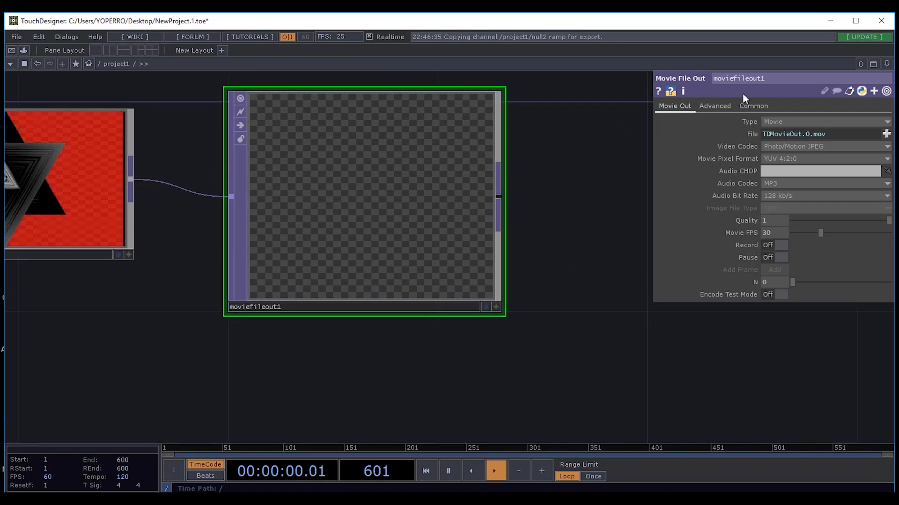
# Review the Movie File Out node's type options, output file destination and available video codecs, keeping the current settings.
pyautogui.click(788, 120)
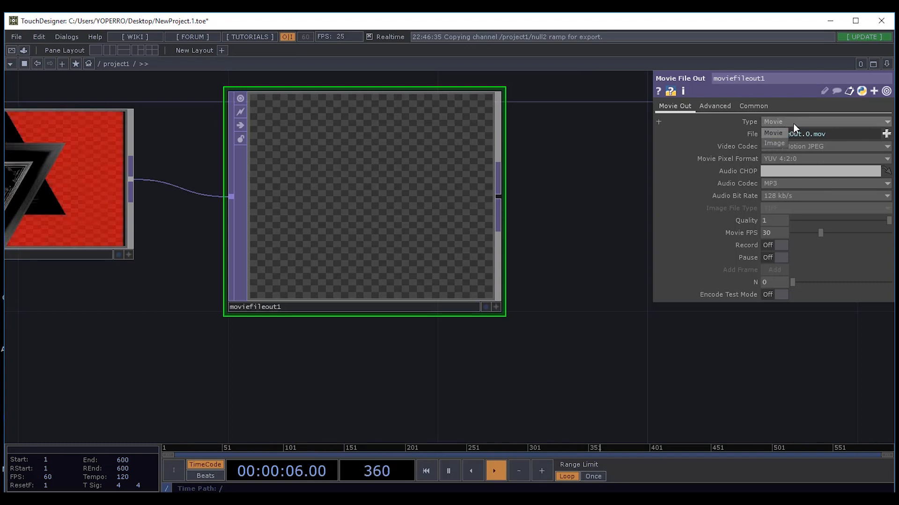
pyautogui.click(794, 122)
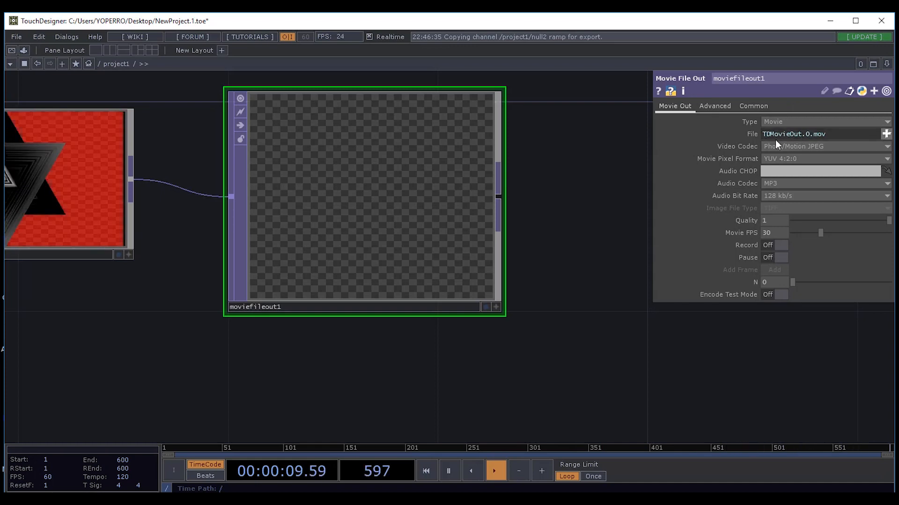
pyautogui.click(886, 135)
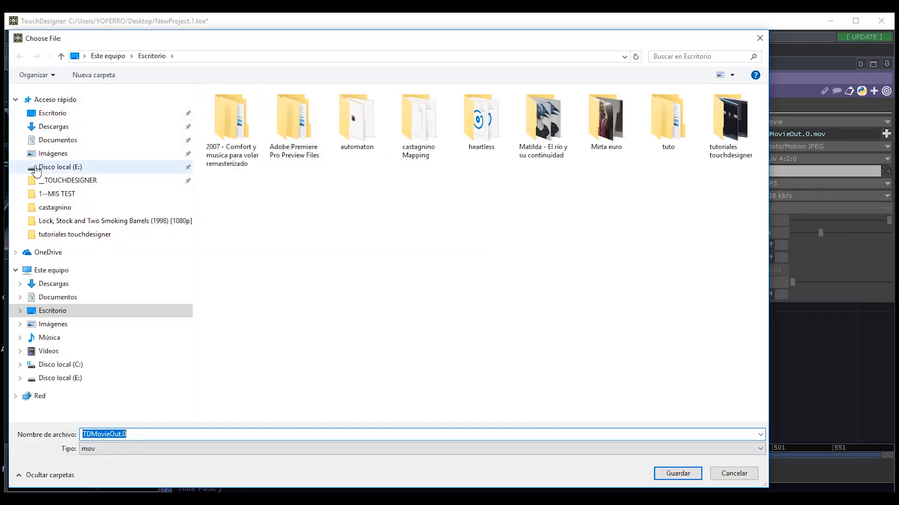
pyautogui.click(60, 116)
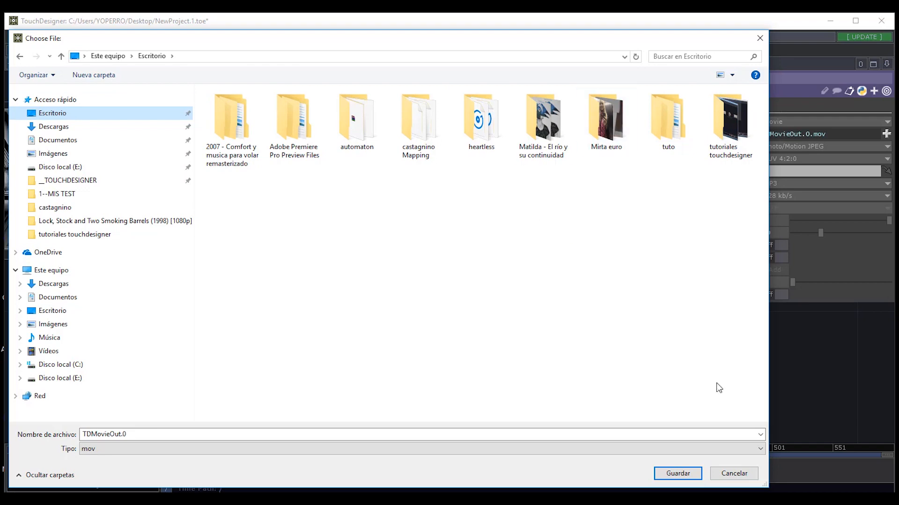
pyautogui.click(726, 472)
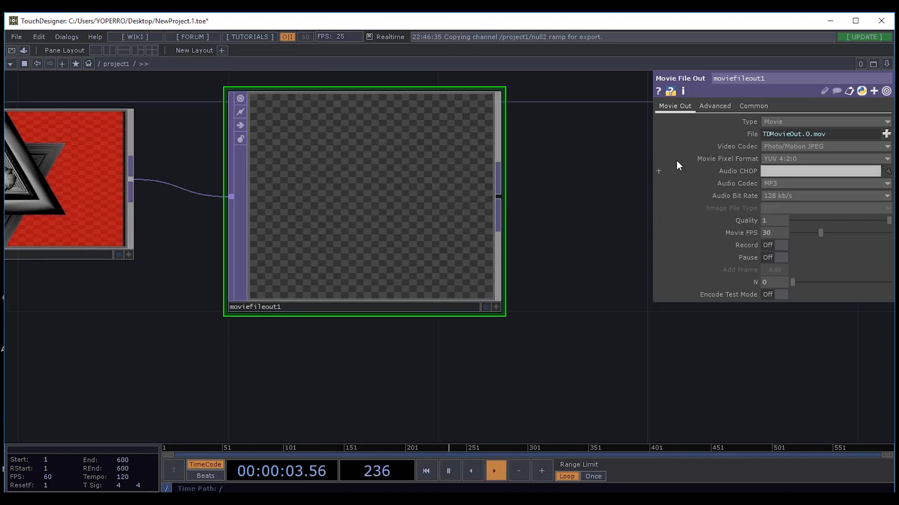
pyautogui.click(809, 148)
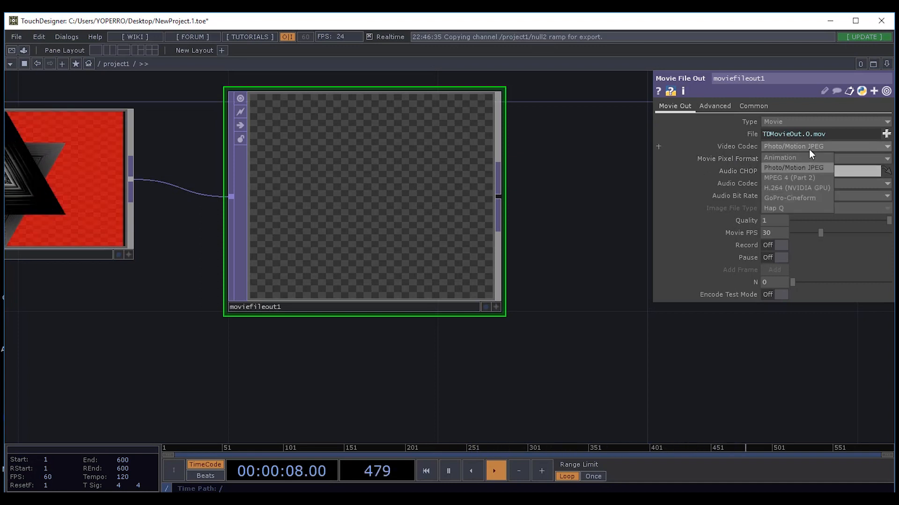
pyautogui.click(809, 148)
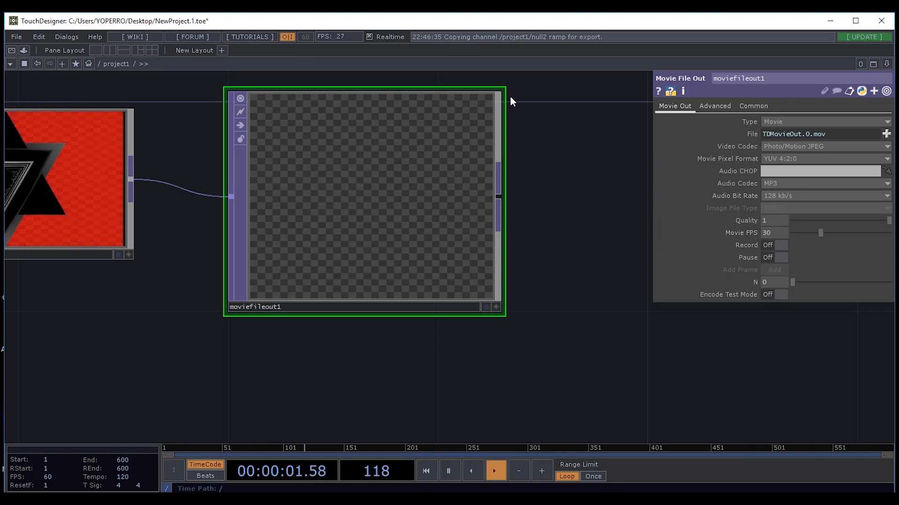
# Turn recording on for the Movie File Out node to capture a short clip, and turn it off again.
pyautogui.click(778, 247)
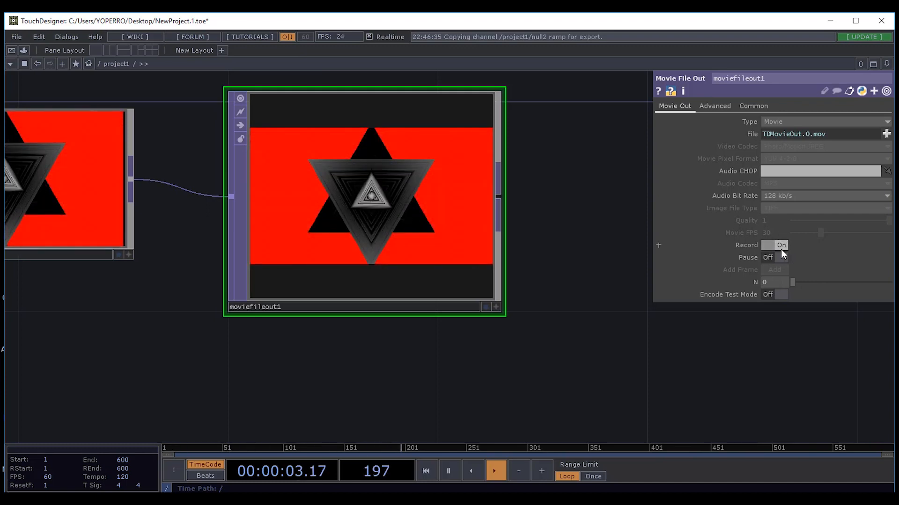
pyautogui.click(780, 248)
pyautogui.moveTo(518, 193); pyautogui.dragTo(560, 244)
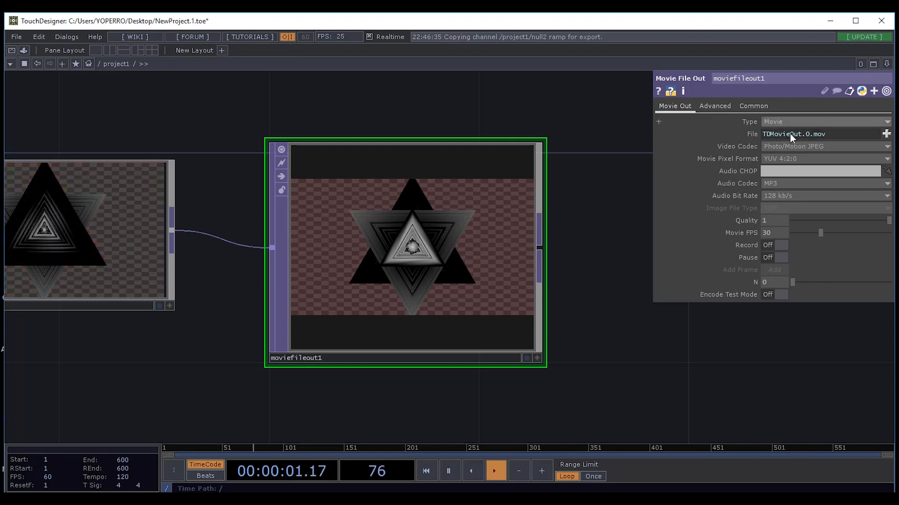
pyautogui.scroll(-3, 578, 286)
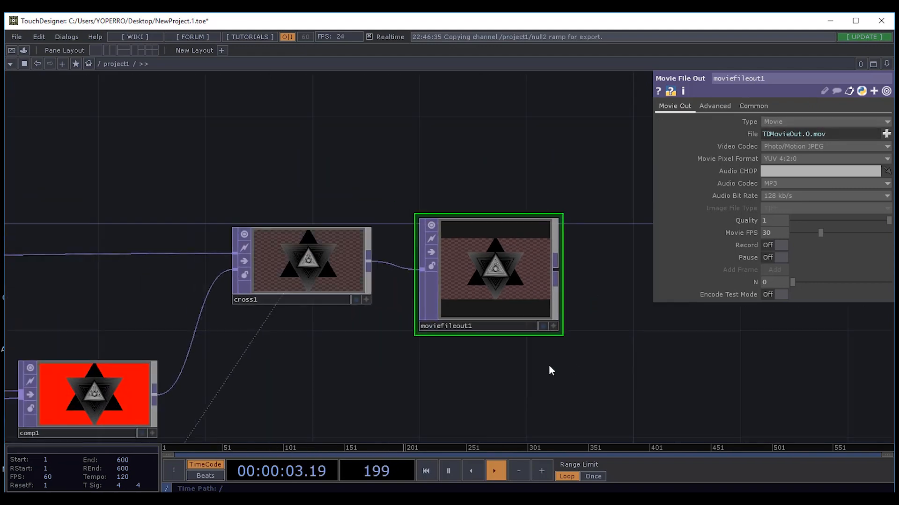
# Move the moviefileout1 node away from cross1 and delete it from the network.
pyautogui.moveTo(522, 275); pyautogui.dragTo(397, 173)
pyautogui.moveTo(539, 304); pyautogui.dragTo(532, 392)
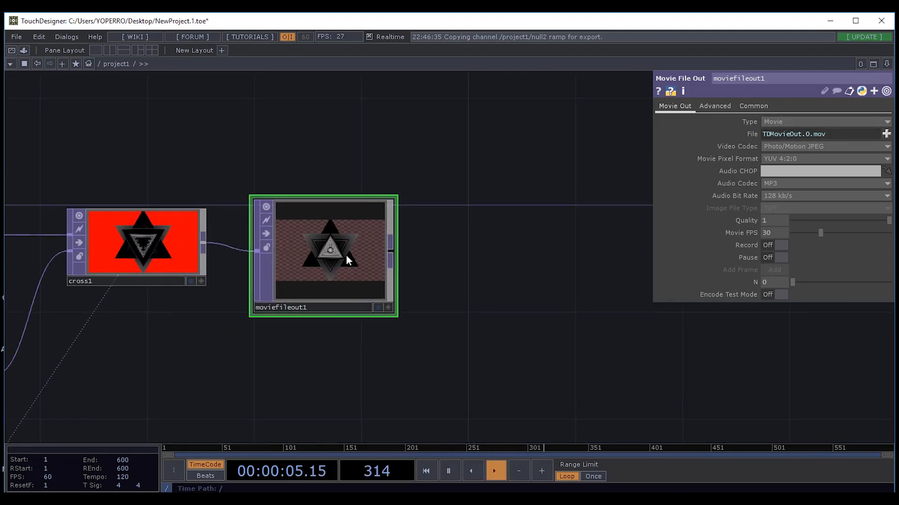
pyautogui.moveTo(347, 256); pyautogui.dragTo(523, 179)
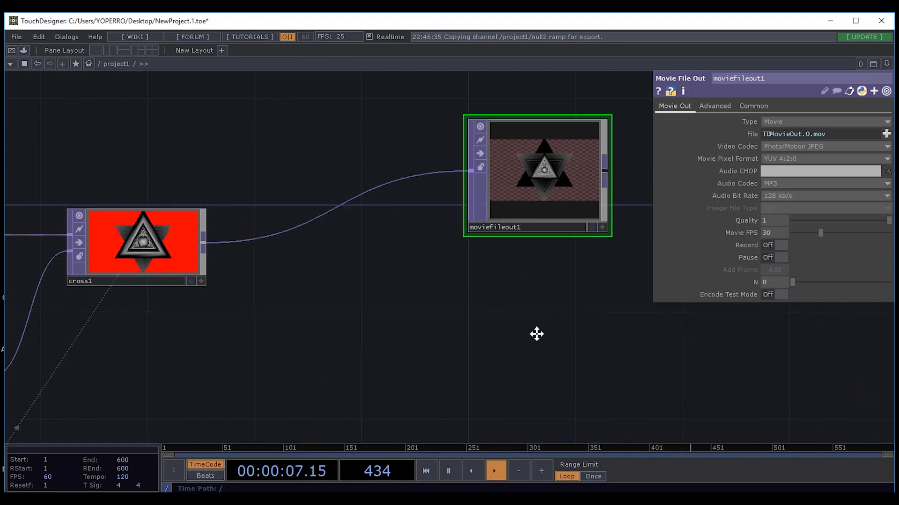
pyautogui.moveTo(536, 334); pyautogui.dragTo(507, 383)
pyautogui.moveTo(487, 218); pyautogui.dragTo(486, 165)
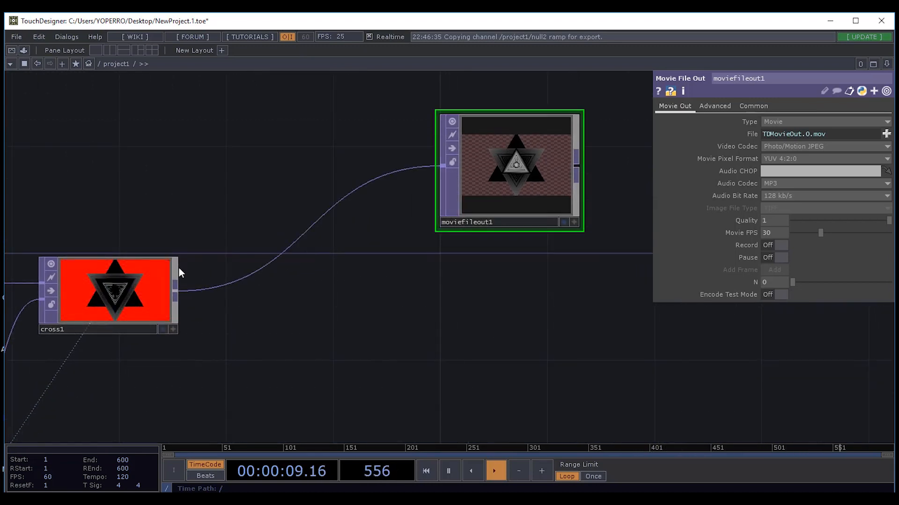
pyautogui.moveTo(422, 394); pyautogui.dragTo(439, 374)
pyautogui.moveTo(505, 285); pyautogui.dragTo(441, 294)
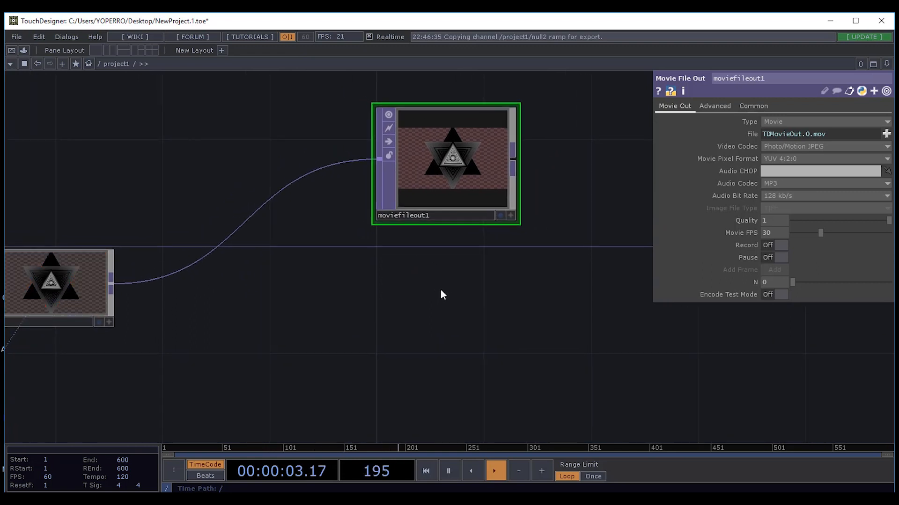
pyautogui.moveTo(367, 281); pyautogui.dragTo(473, 319)
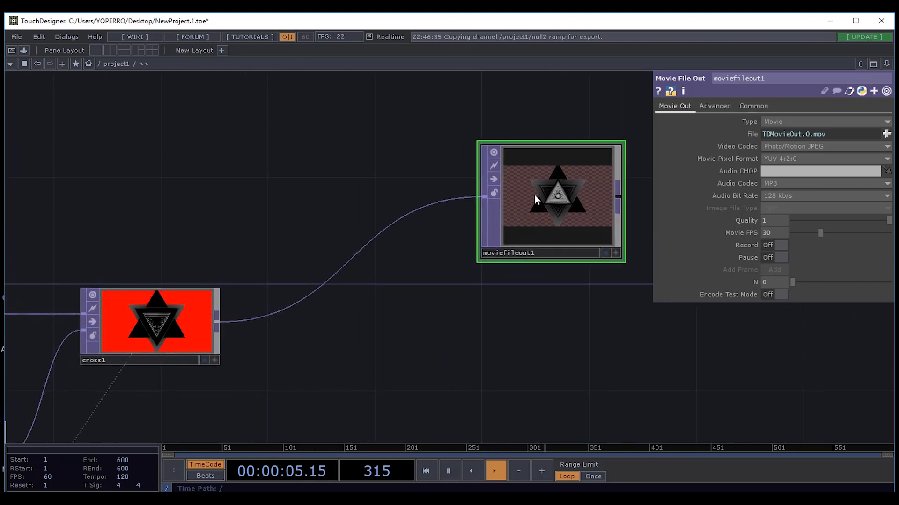
pyautogui.press('Delete')
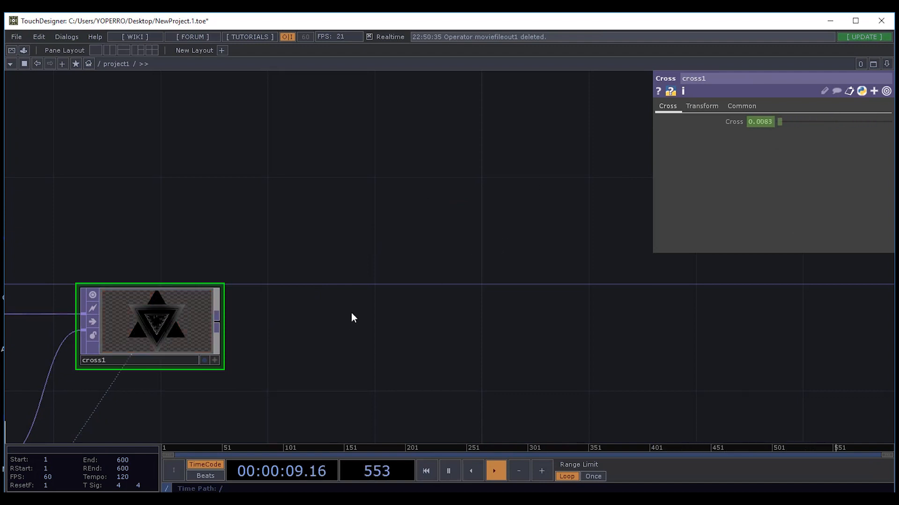
# Examine the whole project1 network, from the source geometry nodes through to cross1.
pyautogui.moveTo(352, 313); pyautogui.dragTo(488, 234)
pyautogui.moveTo(470, 332); pyautogui.dragTo(457, 290)
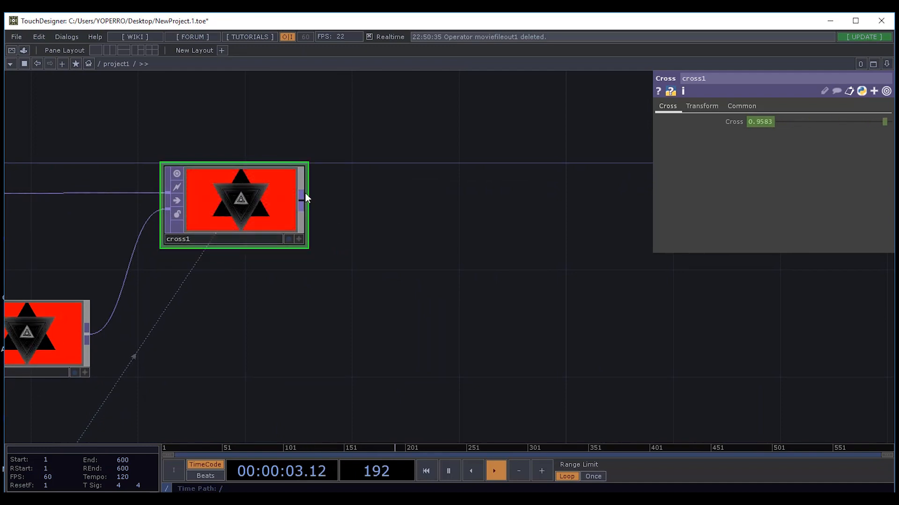
pyautogui.moveTo(279, 299); pyautogui.dragTo(550, 270)
pyautogui.scroll(-5, 551, 270)
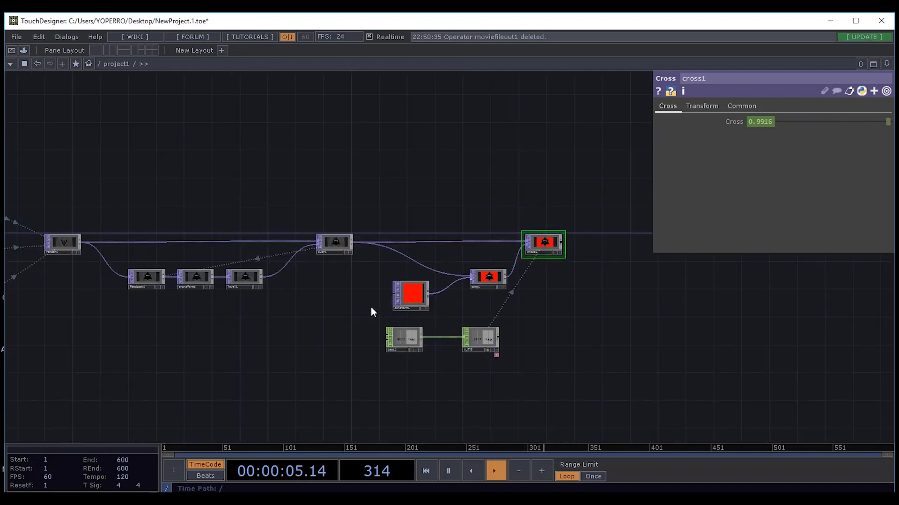
pyautogui.moveTo(473, 168); pyautogui.dragTo(621, 175)
pyautogui.moveTo(224, 249); pyautogui.dragTo(45, 355, button='middle')
pyautogui.moveTo(545, 365); pyautogui.dragTo(644, 369)
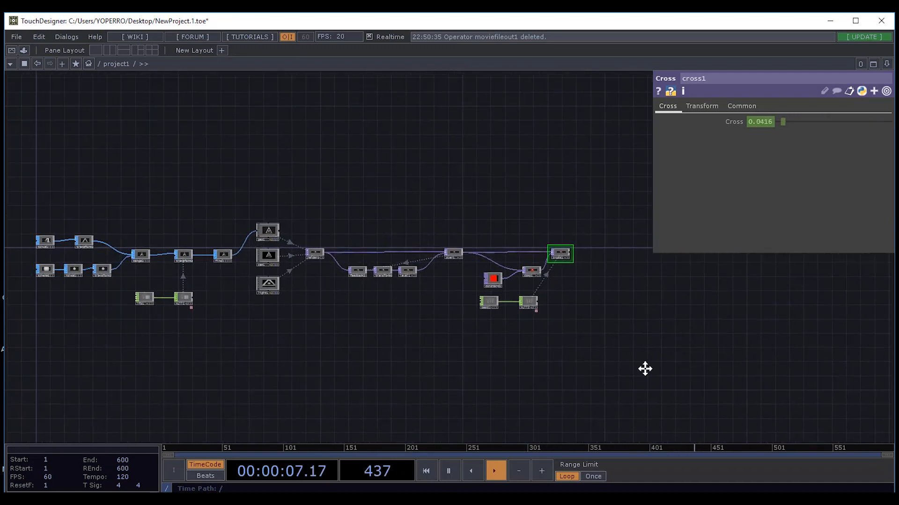
pyautogui.moveTo(263, 328); pyautogui.dragTo(293, 335)
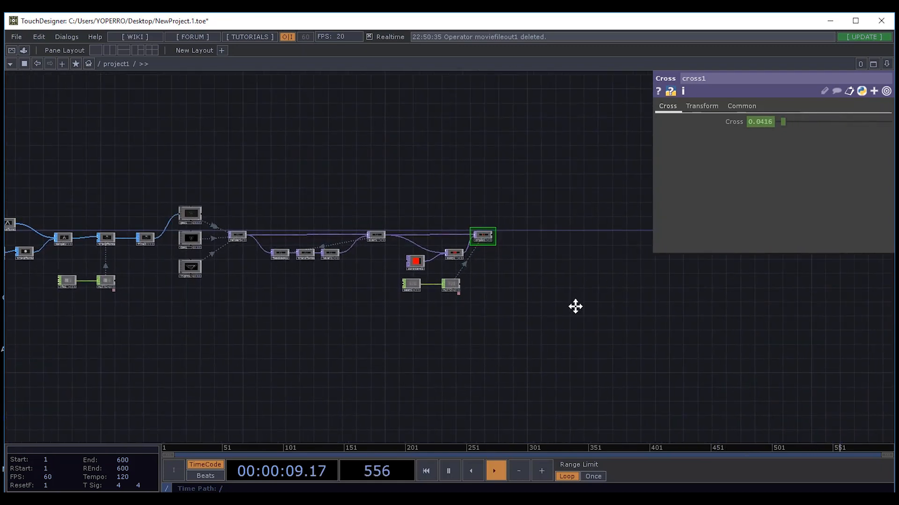
pyautogui.moveTo(576, 307); pyautogui.dragTo(283, 272)
pyautogui.scroll(4, 283, 273)
pyautogui.moveTo(395, 263); pyautogui.dragTo(304, 251)
pyautogui.scroll(3, 305, 251)
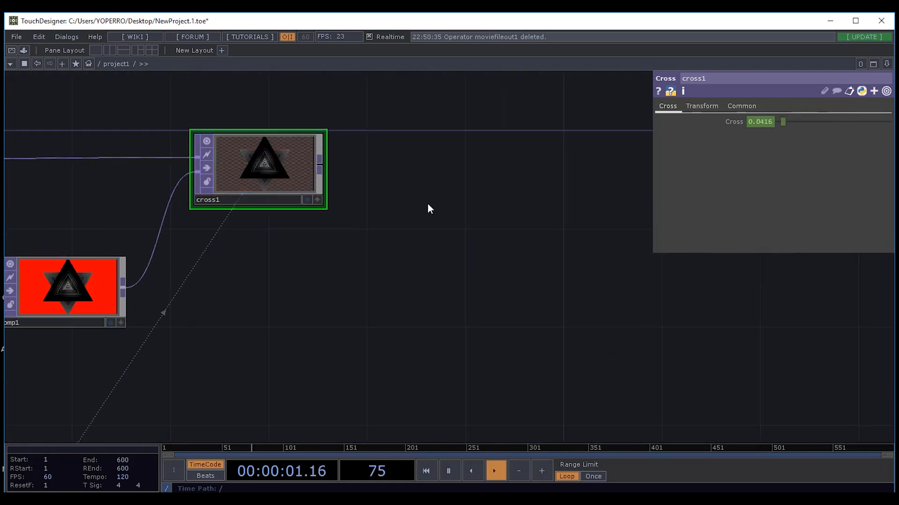
# Add an Out TOP connected to the output of cross1 and place it beside that node.
pyautogui.moveTo(421, 219); pyautogui.dragTo(392, 281)
pyautogui.moveTo(343, 239); pyautogui.dragTo(421, 276)
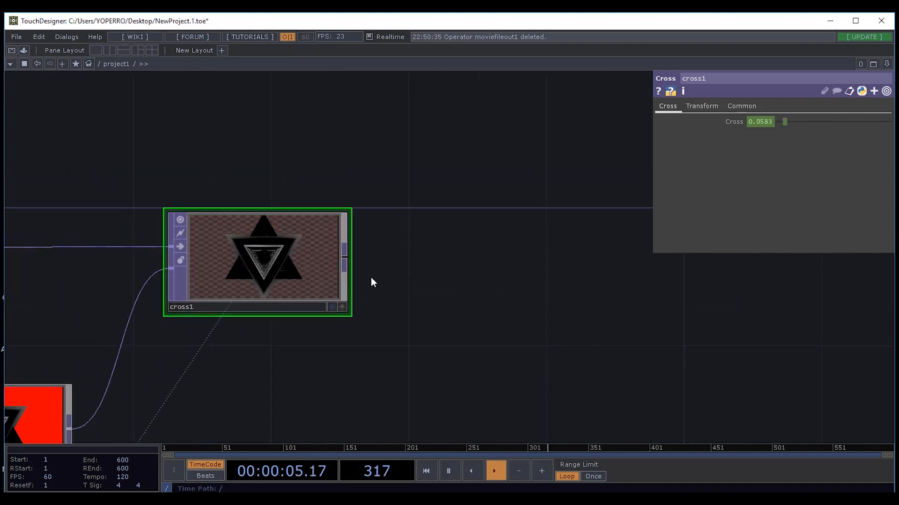
pyautogui.rightClick(347, 256)
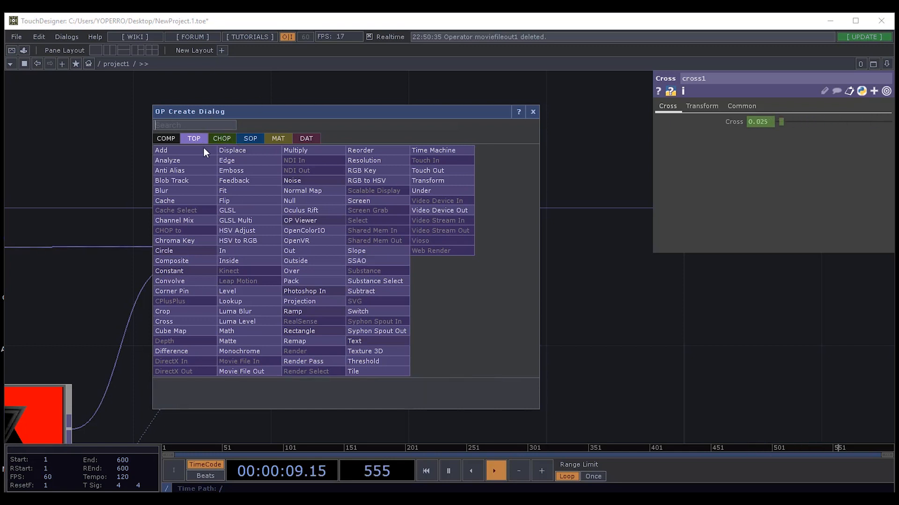
pyautogui.write('out')
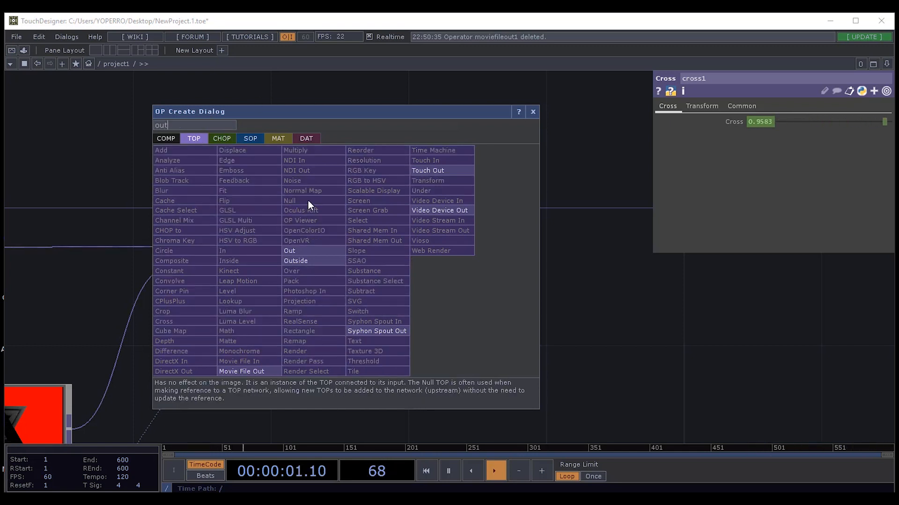
pyautogui.click(294, 249)
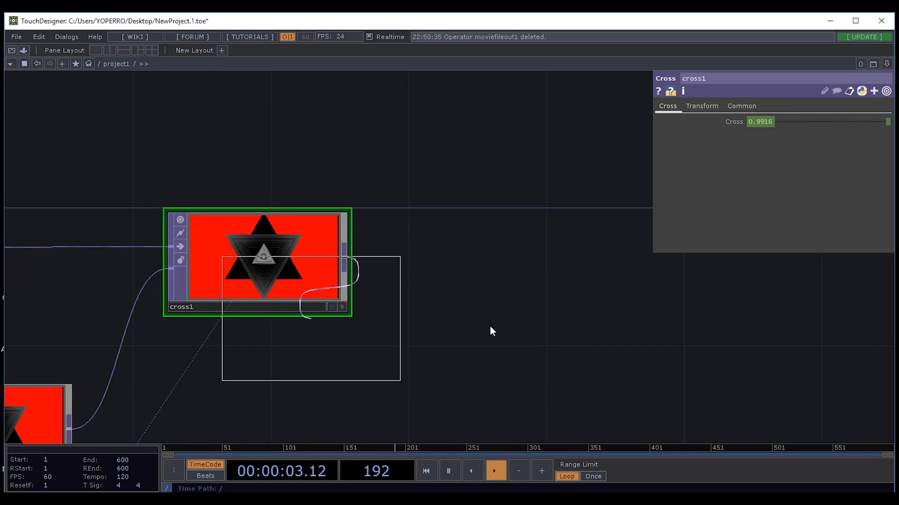
pyautogui.click(496, 264)
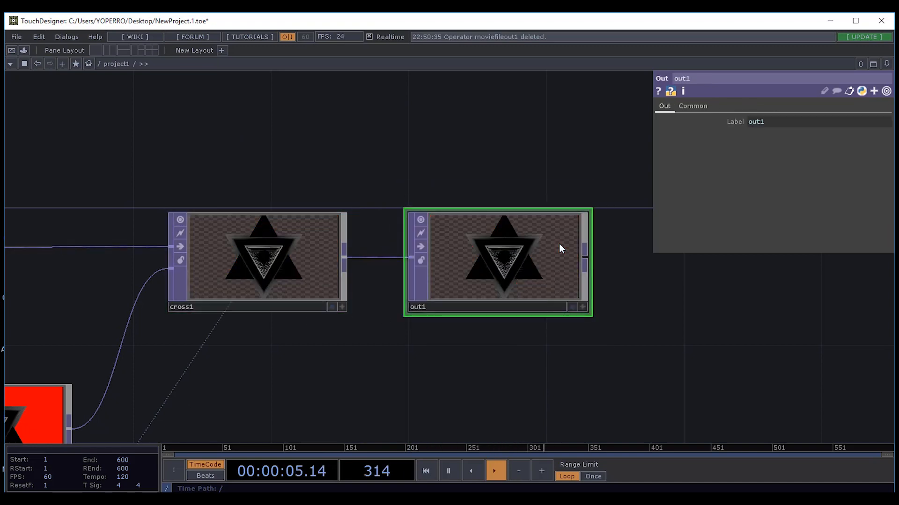
# Go up to the root network and examine the image shown by the project1 container.
pyautogui.scroll(-10, 526, 249)
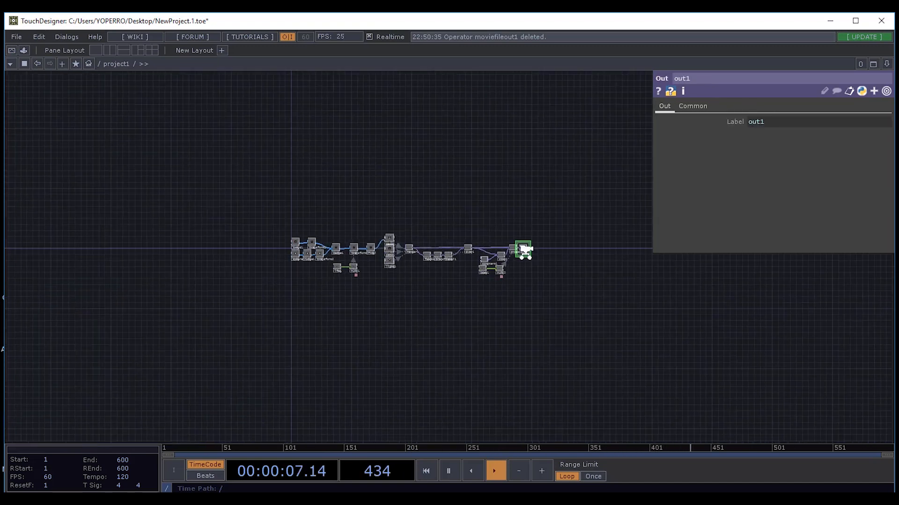
pyautogui.scroll(-5, 526, 251)
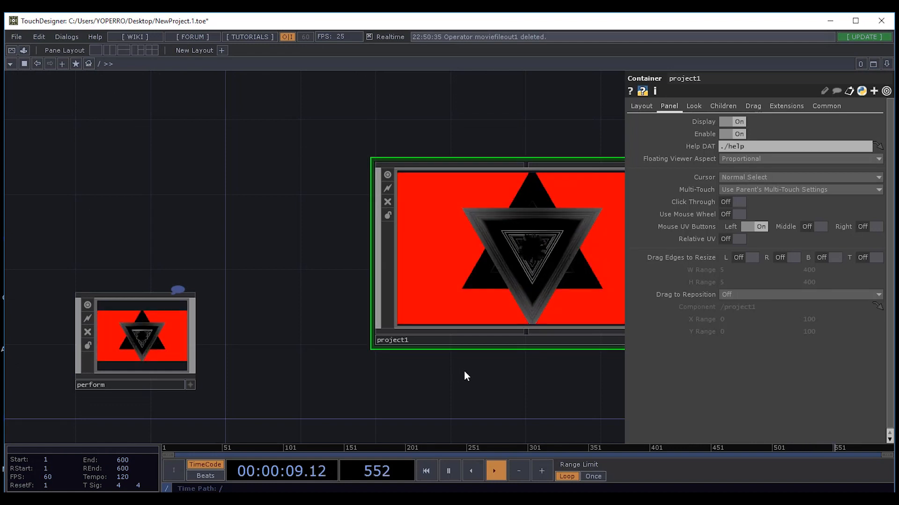
pyautogui.moveTo(464, 376); pyautogui.dragTo(364, 239)
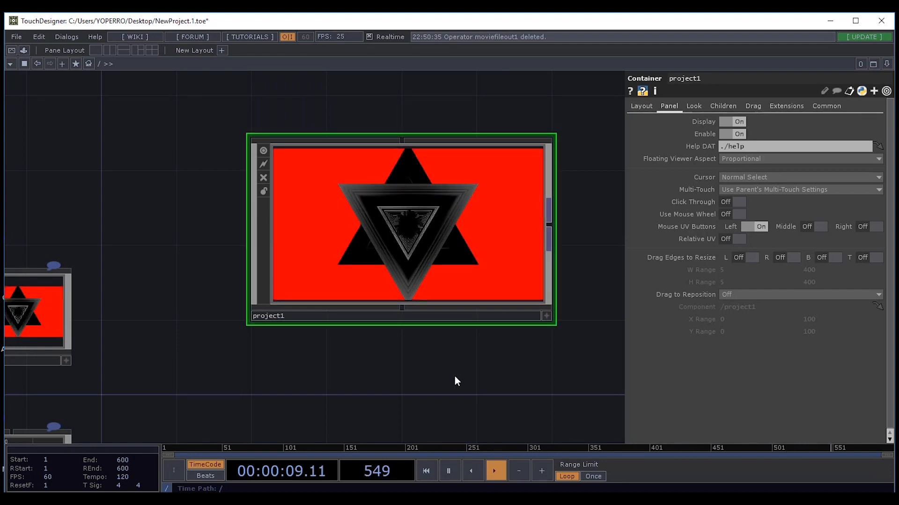
pyautogui.moveTo(454, 381); pyautogui.dragTo(308, 379)
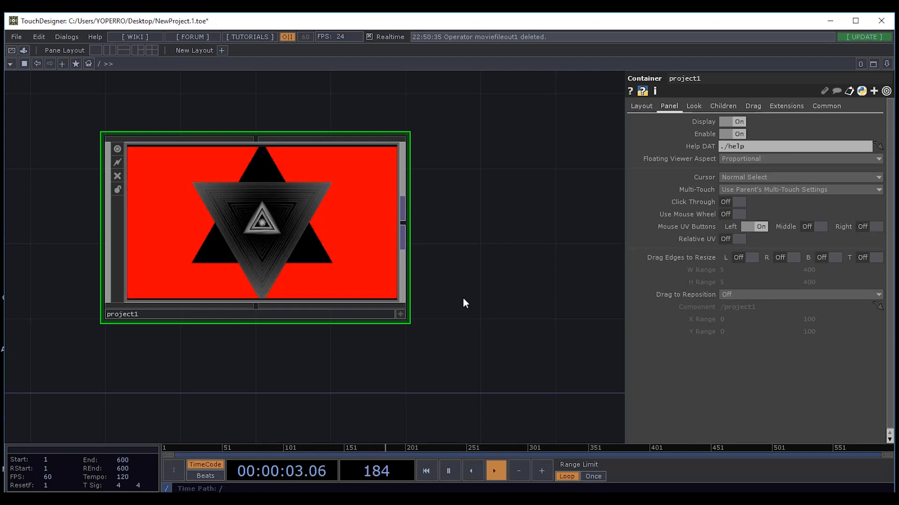
pyautogui.moveTo(421, 281); pyautogui.dragTo(327, 259)
pyautogui.moveTo(90, 315); pyautogui.dragTo(218, 275)
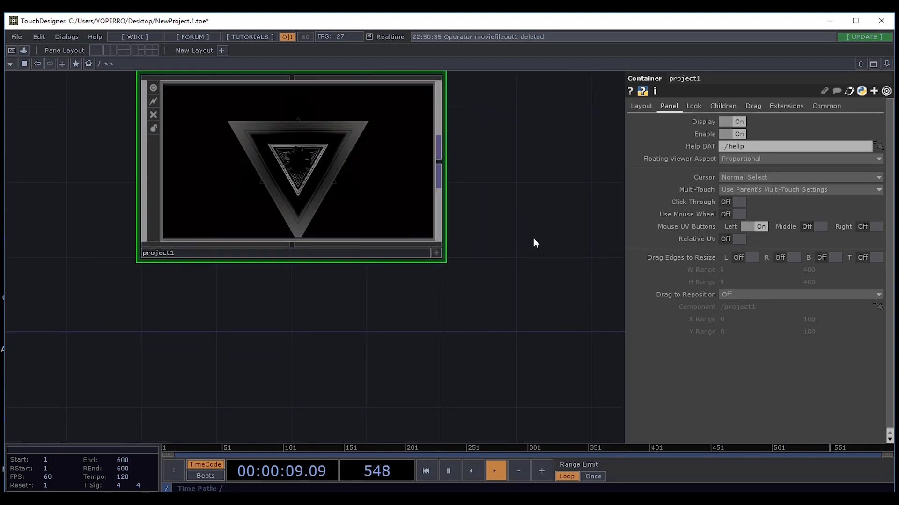
pyautogui.moveTo(534, 239); pyautogui.dragTo(521, 269)
pyautogui.moveTo(377, 347); pyautogui.dragTo(338, 332)
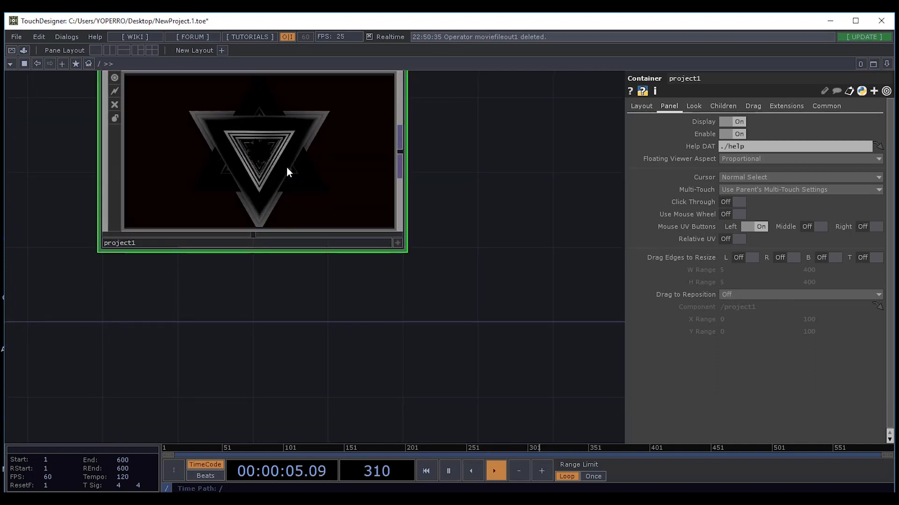
# Duplicate the project1 container within the root network.
pyautogui.hotkey('ctrl', 'c')
pyautogui.hotkey('ctrl', 'v')
pyautogui.moveTo(479, 291); pyautogui.dragTo(481, 207)
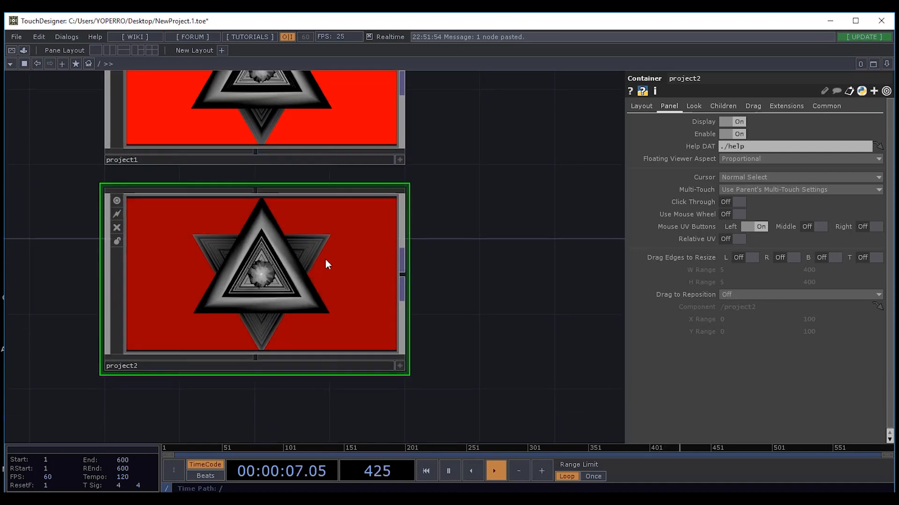
# Inside project2, set the constant1 color to yellow (red 0.913725, green 1, blue 0).
pyautogui.press('i')
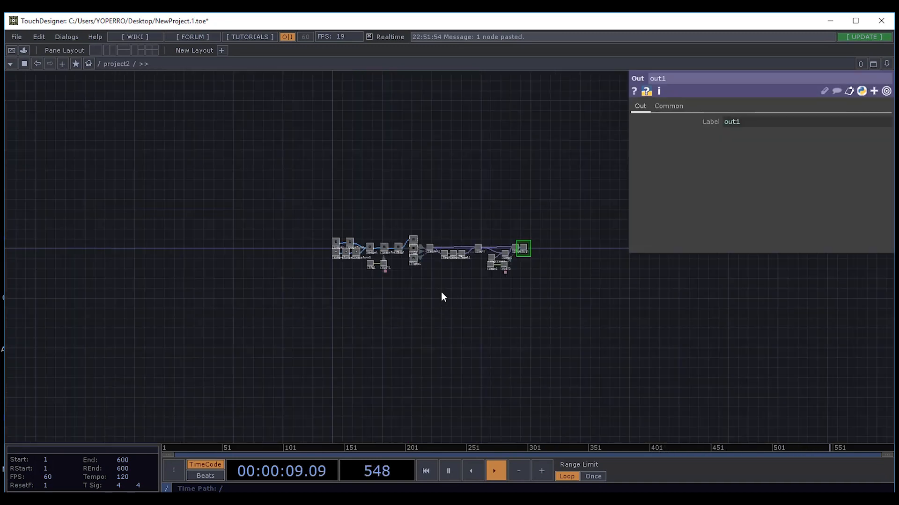
pyautogui.scroll(10, 441, 293)
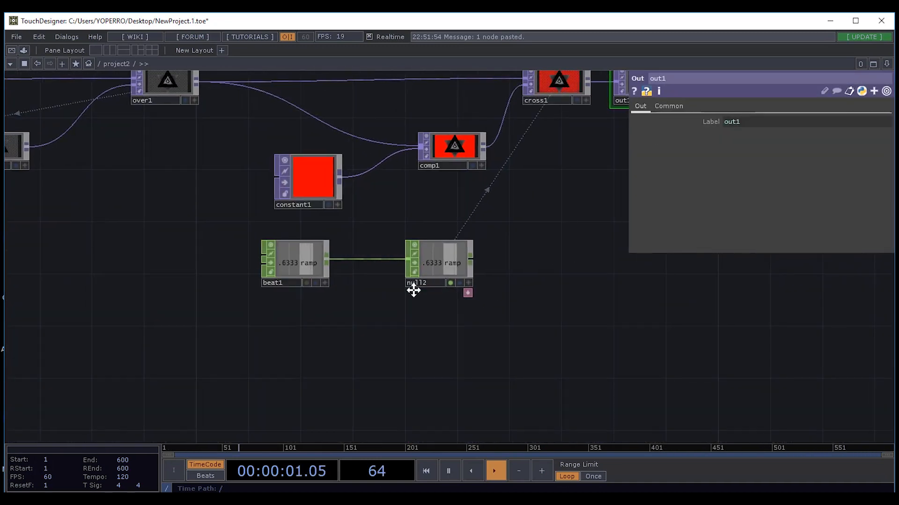
pyautogui.moveTo(414, 290); pyautogui.dragTo(222, 340)
pyautogui.moveTo(135, 227); pyautogui.dragTo(255, 248)
pyautogui.click(255, 249)
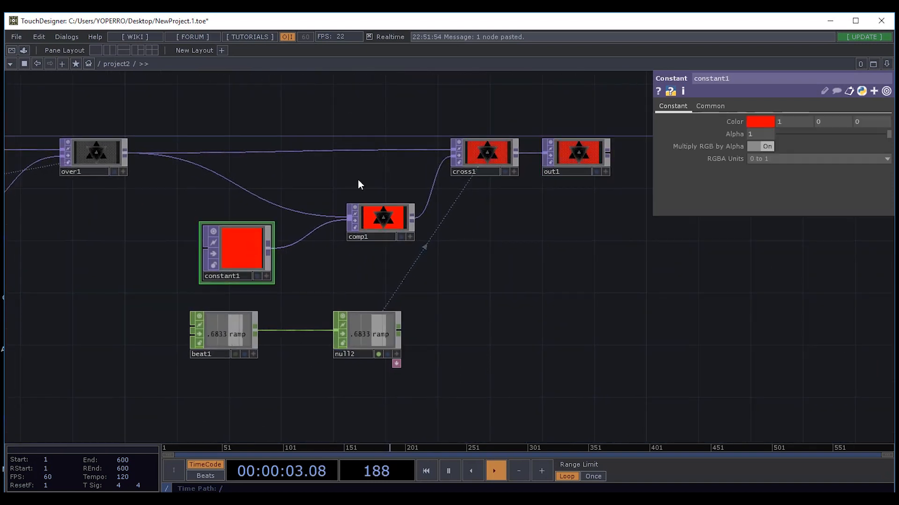
pyautogui.click(754, 122)
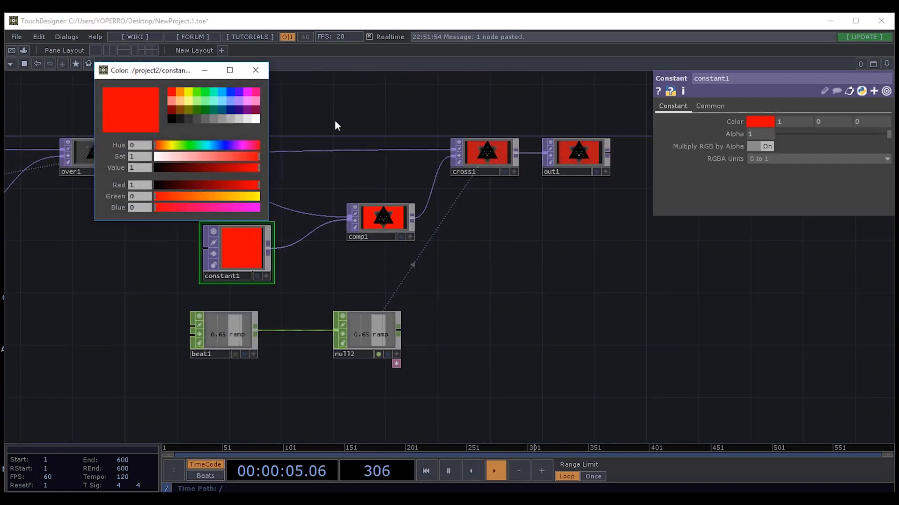
pyautogui.click(187, 94)
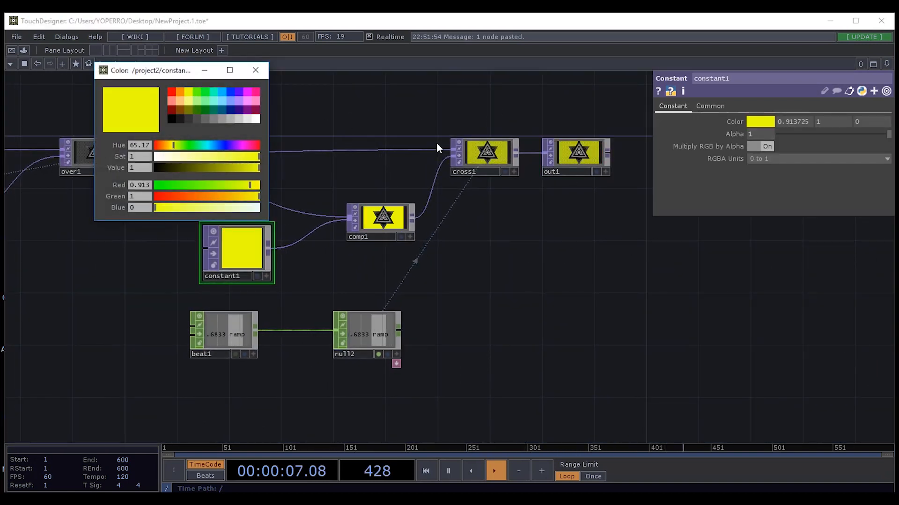
pyautogui.click(257, 76)
# Set the Rotate value of transform4 in project2's feedback loop to -95.
pyautogui.moveTo(145, 295); pyautogui.dragTo(249, 346)
pyautogui.moveTo(270, 309); pyautogui.dragTo(463, 307)
pyautogui.moveTo(184, 334); pyautogui.dragTo(243, 344)
pyautogui.click(185, 284)
pyautogui.moveTo(518, 97); pyautogui.dragTo(441, 119)
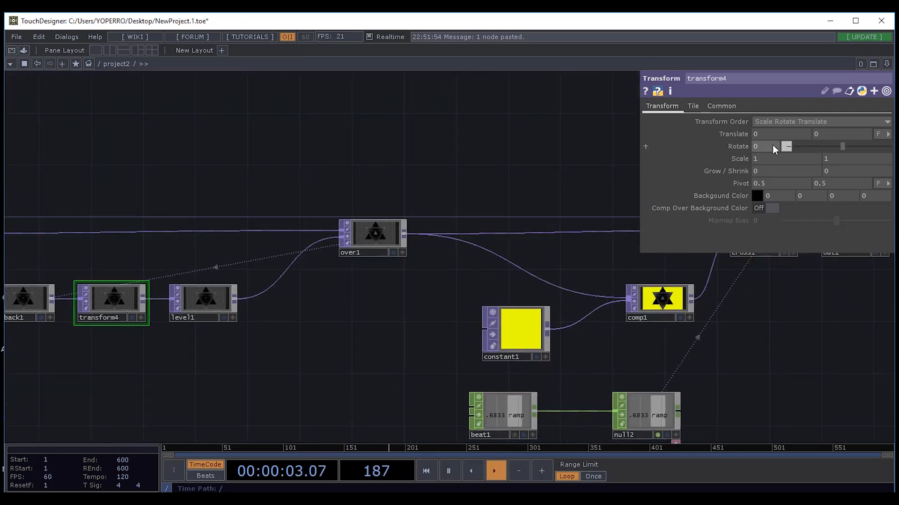
pyautogui.moveTo(846, 147); pyautogui.dragTo(829, 142)
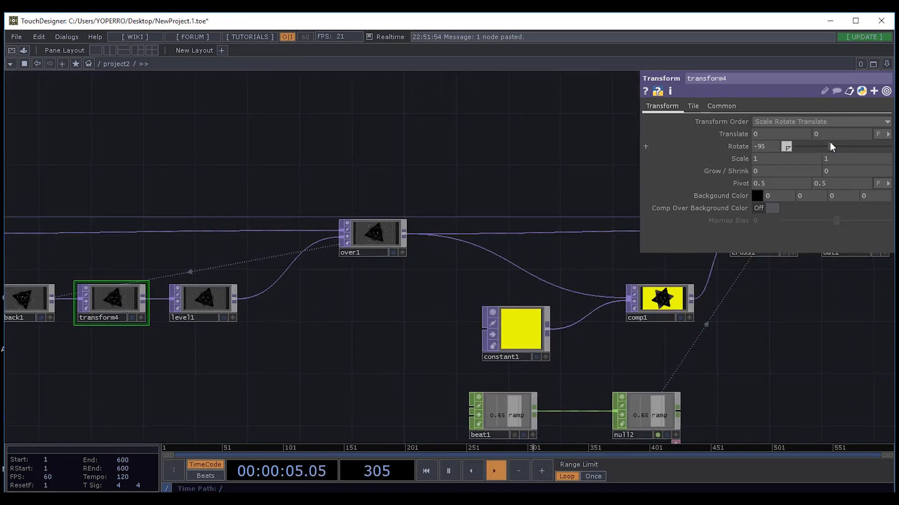
# Examine project2's output nodes, then return to the root network and compare the images of project1 and project2.
pyautogui.moveTo(302, 293); pyautogui.dragTo(144, 217)
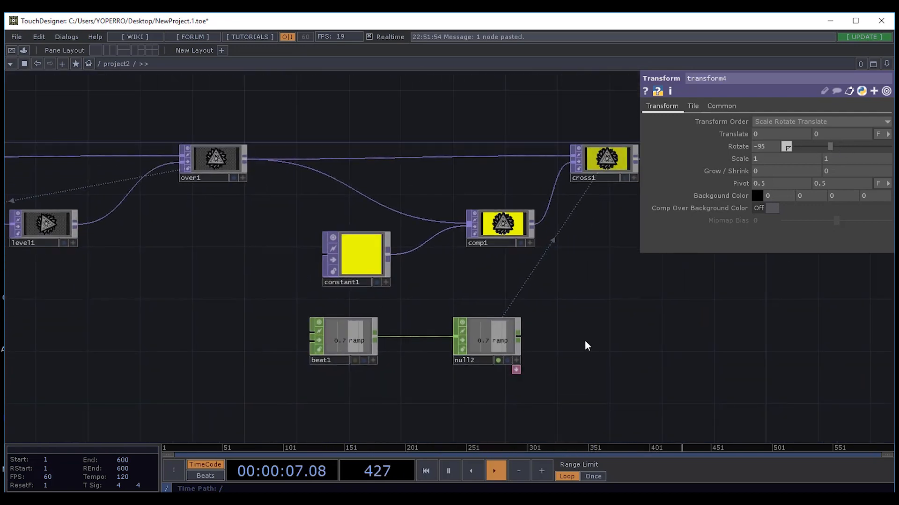
pyautogui.moveTo(630, 285); pyautogui.dragTo(497, 255)
pyautogui.scroll(-10, 498, 249)
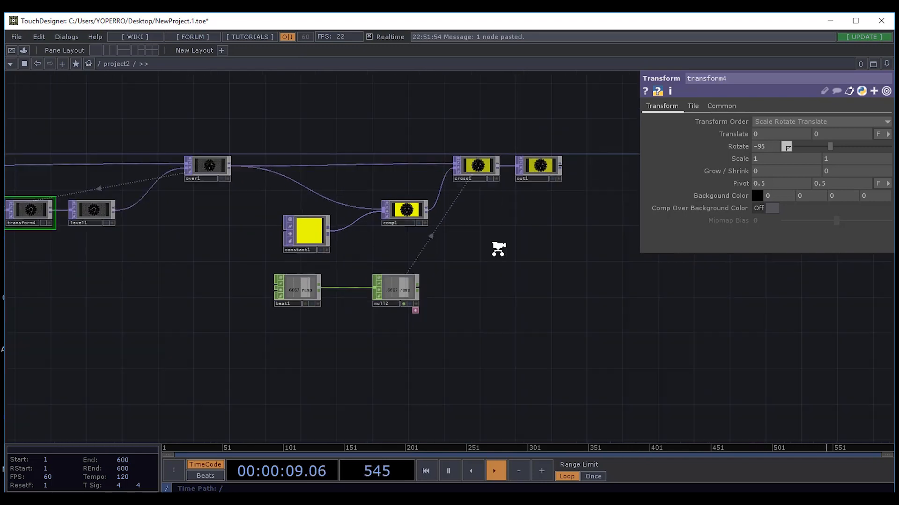
pyautogui.press('p')
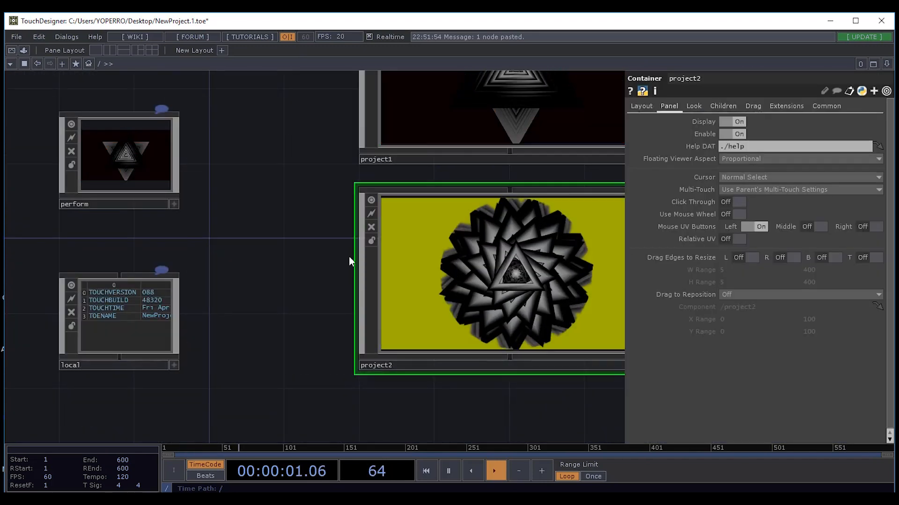
pyautogui.moveTo(263, 193); pyautogui.dragTo(136, 223)
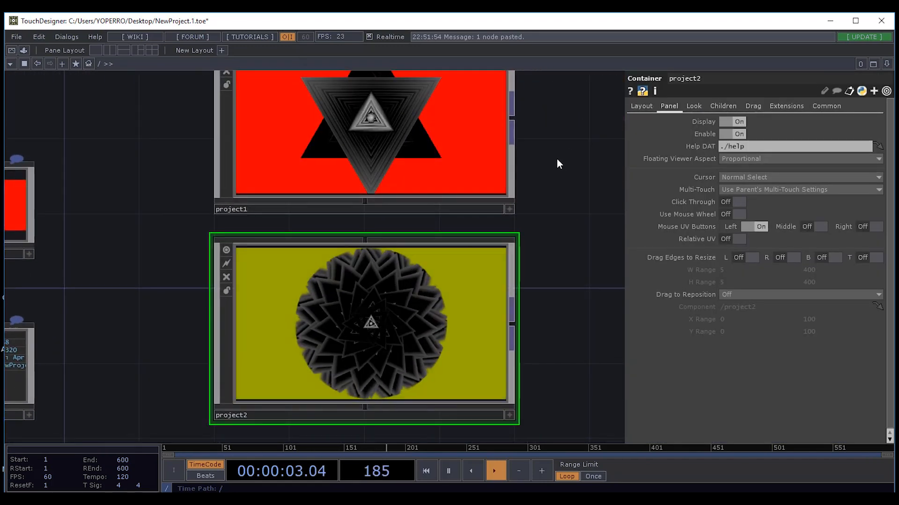
pyautogui.moveTo(335, 283); pyautogui.dragTo(275, 325)
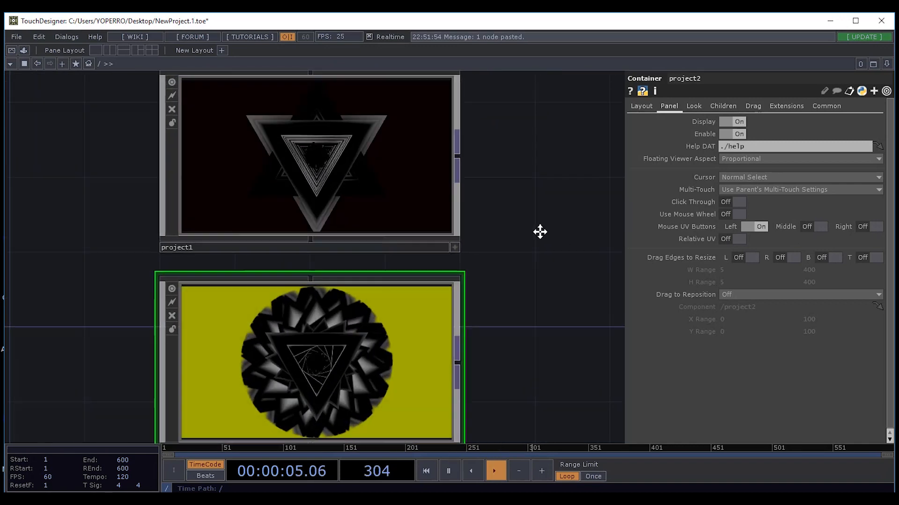
pyautogui.moveTo(538, 231); pyautogui.dragTo(505, 221)
pyautogui.scroll(-3, 483, 203)
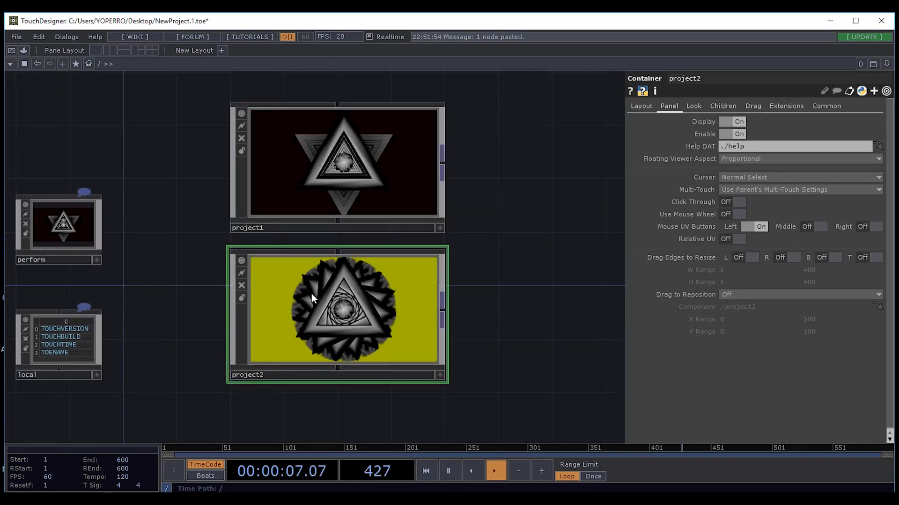
pyautogui.moveTo(542, 231); pyautogui.dragTo(406, 257)
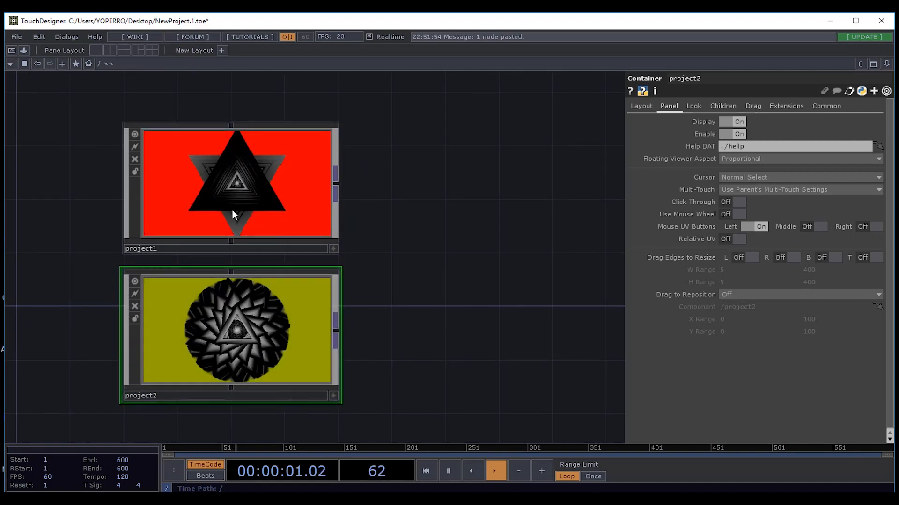
pyautogui.moveTo(431, 293); pyautogui.dragTo(391, 217)
pyautogui.moveTo(384, 121); pyautogui.dragTo(391, 199)
pyautogui.moveTo(412, 260); pyautogui.dragTo(331, 286)
pyautogui.moveTo(319, 232); pyautogui.dragTo(245, 233)
pyautogui.moveTo(368, 242); pyautogui.dragTo(485, 231)
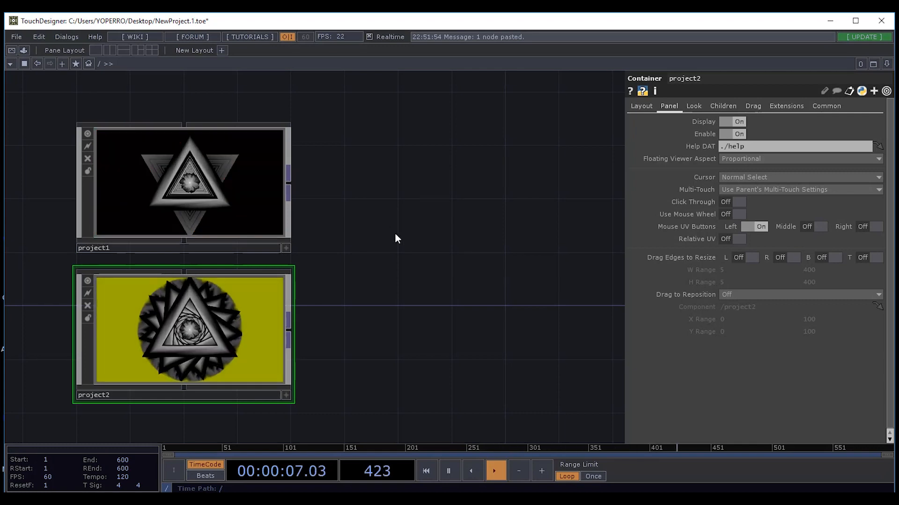
pyautogui.moveTo(499, 260); pyautogui.dragTo(480, 268)
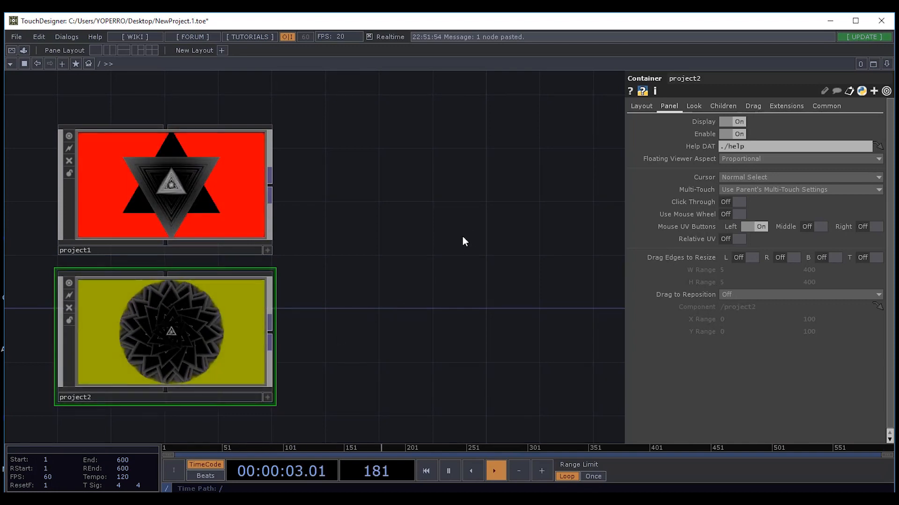
# Add a Switch TOP to the root network, placed to the right of the project1 and project2 containers.
pyautogui.press('Tab')
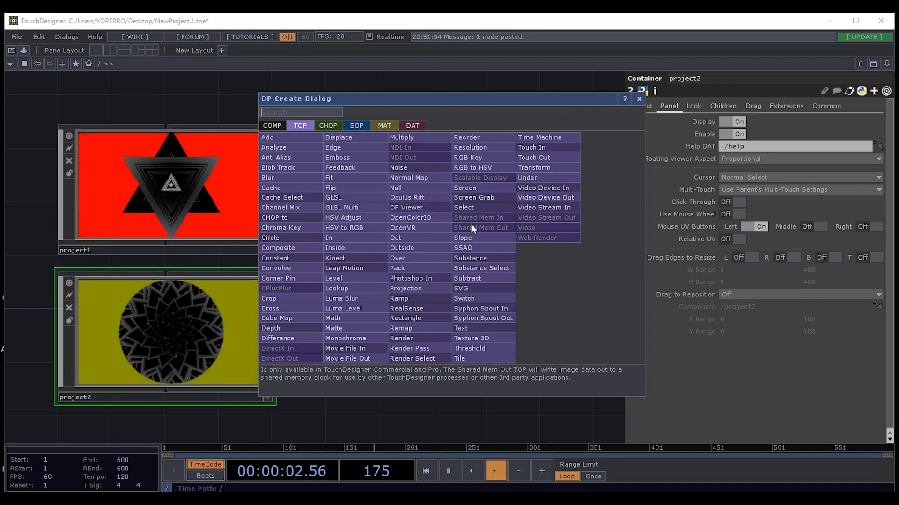
pyautogui.write('s')
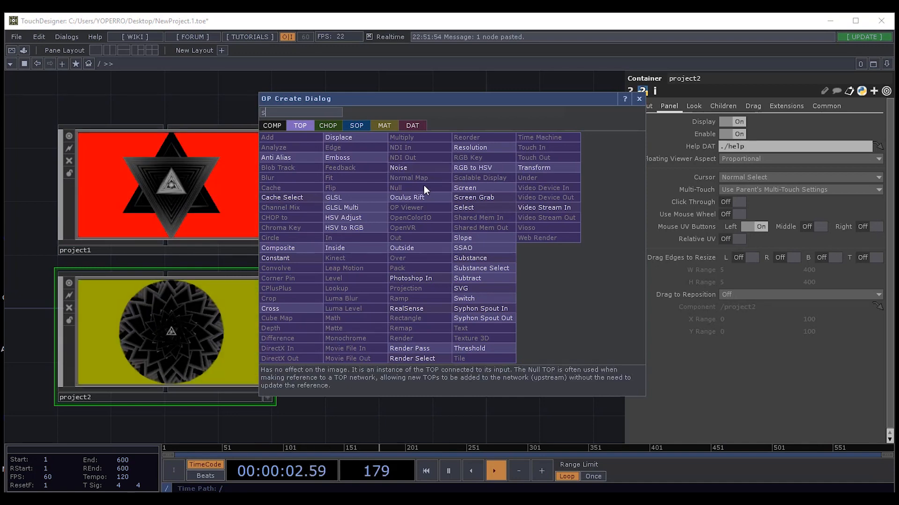
pyautogui.write('w')
pyautogui.click(474, 299)
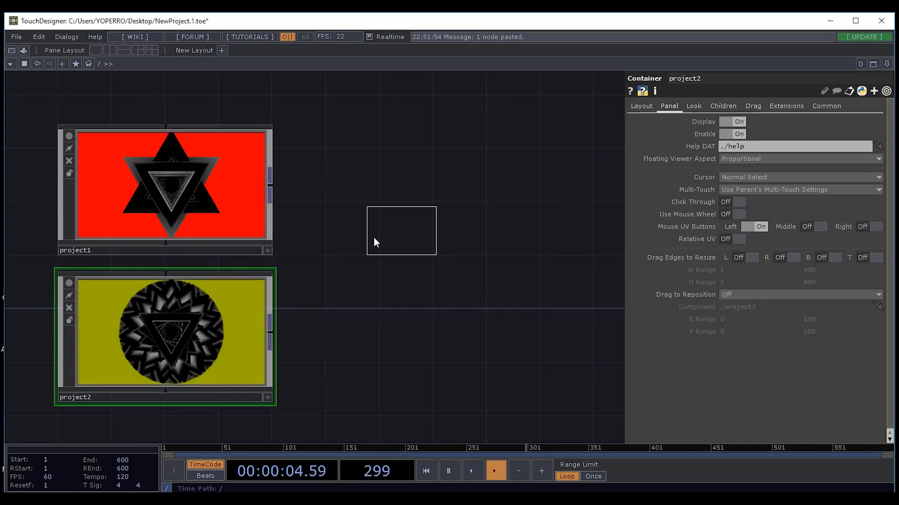
pyautogui.click(368, 249)
pyautogui.moveTo(373, 248); pyautogui.dragTo(466, 249)
pyautogui.moveTo(423, 282); pyautogui.dragTo(451, 239)
pyautogui.moveTo(427, 269); pyautogui.dragTo(458, 222)
# Duplicate the project2 container to make a third visual in the root network.
pyautogui.click(251, 262)
pyautogui.moveTo(408, 280); pyautogui.dragTo(400, 231)
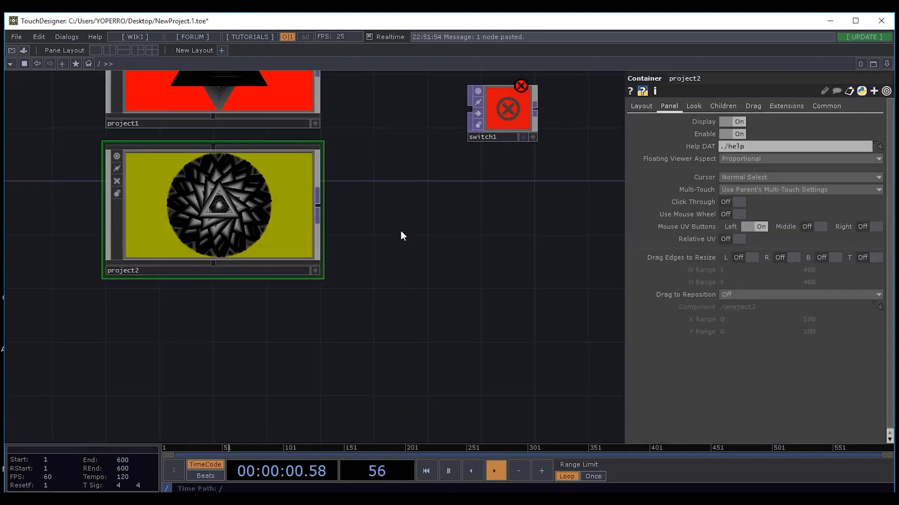
pyautogui.hotkey('ctrl', 'c')
pyautogui.hotkey('ctrl', 'v')
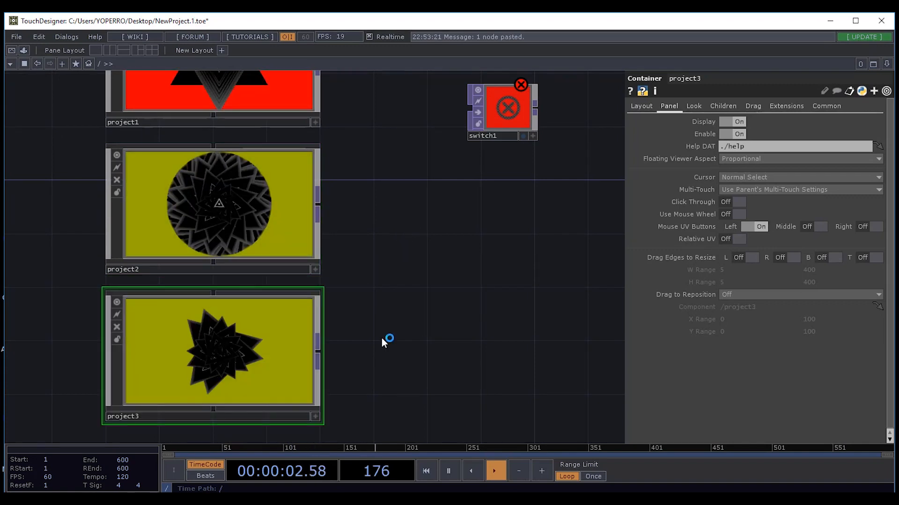
# Turn off the node viewers of the project1, project2 and project3 containers.
pyautogui.moveTo(438, 315); pyautogui.dragTo(432, 271)
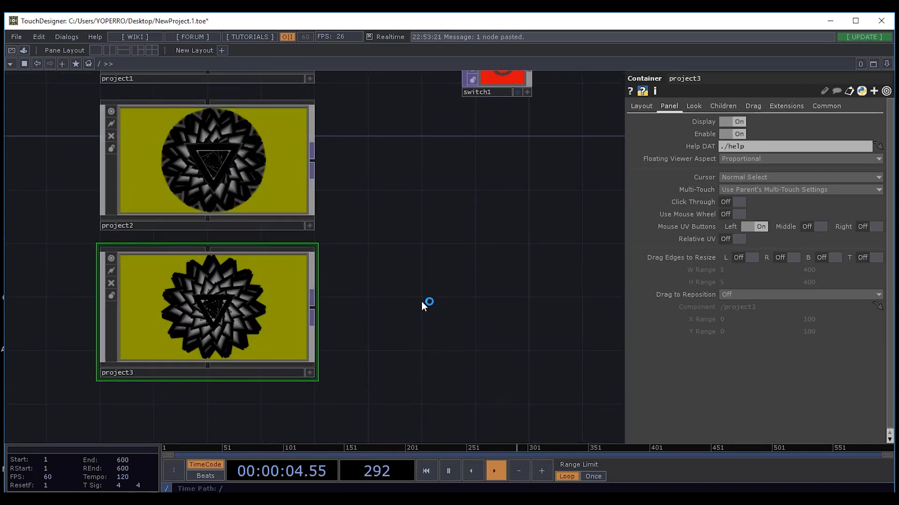
pyautogui.moveTo(425, 305); pyautogui.dragTo(432, 242)
pyautogui.moveTo(396, 209); pyautogui.dragTo(367, 346)
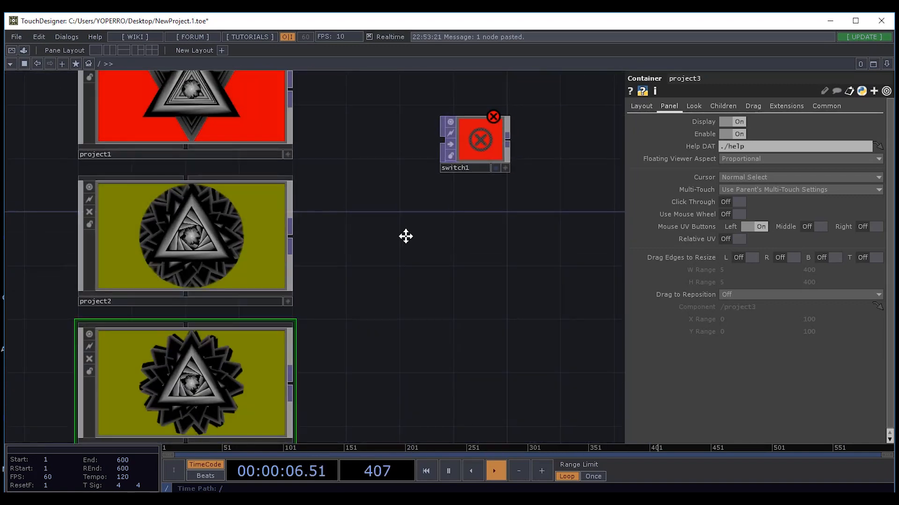
pyautogui.moveTo(405, 237); pyautogui.dragTo(437, 159)
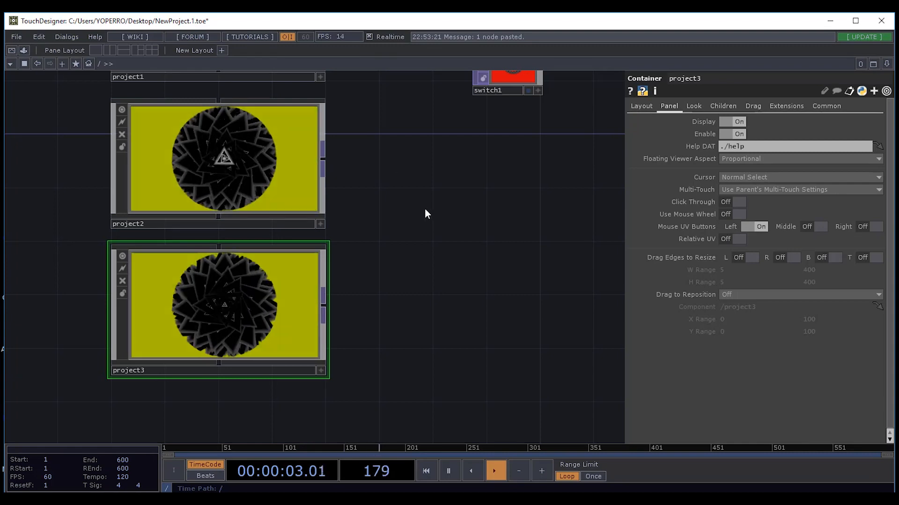
pyautogui.moveTo(426, 216); pyautogui.dragTo(432, 252)
pyautogui.moveTo(392, 178); pyautogui.dragTo(377, 274)
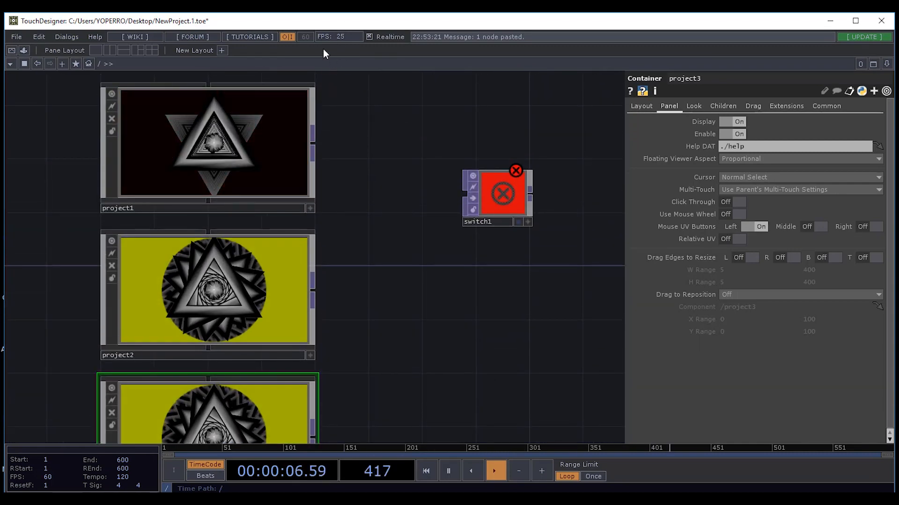
pyautogui.moveTo(363, 131); pyautogui.dragTo(395, 174)
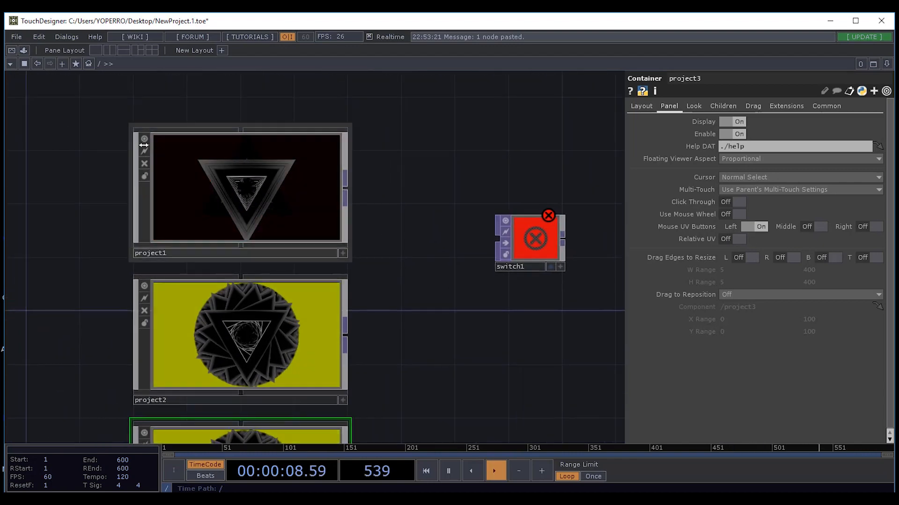
pyautogui.scroll(3, 220, 171)
pyautogui.scroll(1, 220, 170)
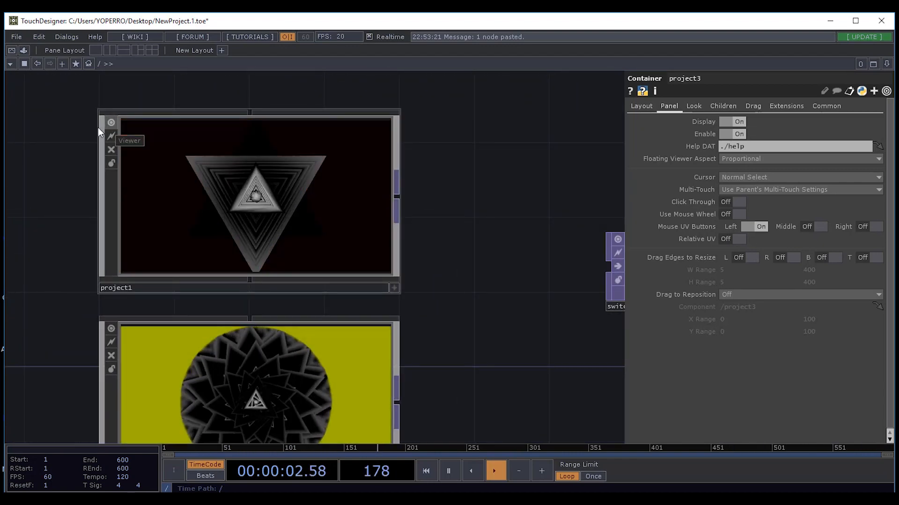
pyautogui.click(112, 122)
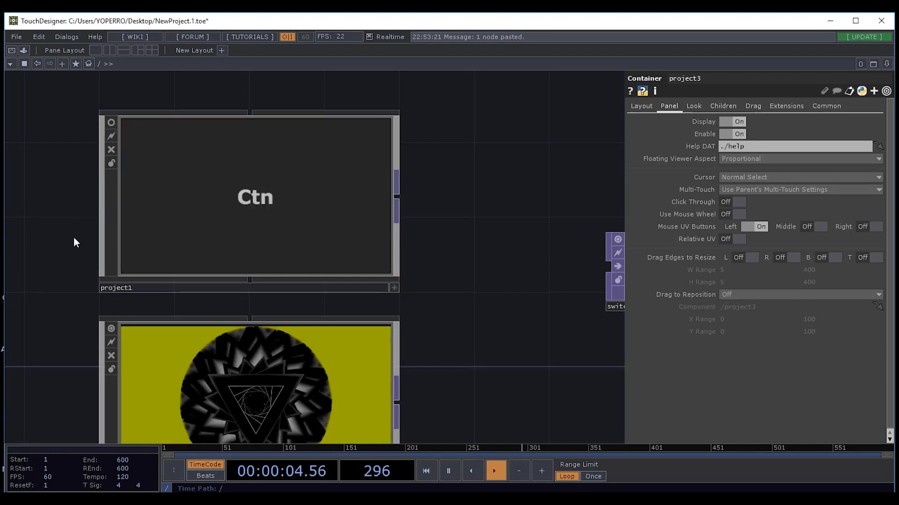
pyautogui.moveTo(104, 337); pyautogui.dragTo(100, 121)
pyautogui.click(130, 213)
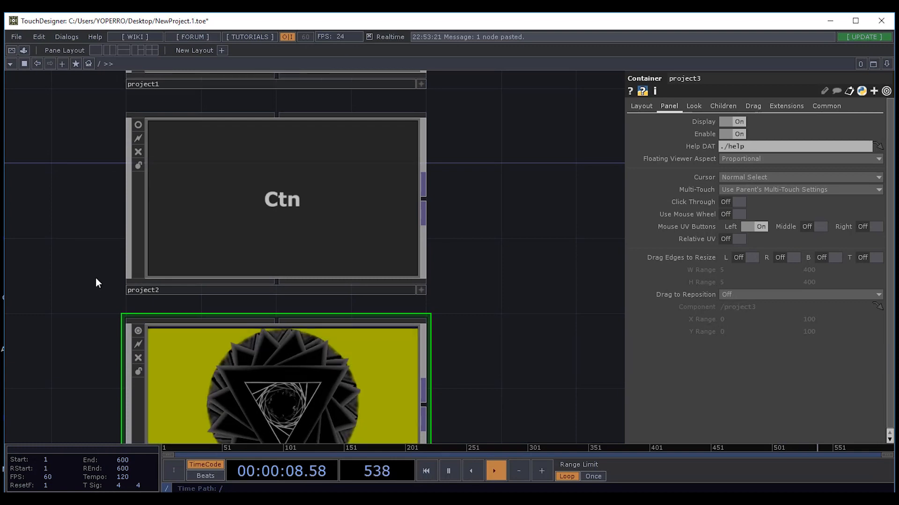
pyautogui.moveTo(106, 336); pyautogui.dragTo(99, 251)
pyautogui.click(132, 247)
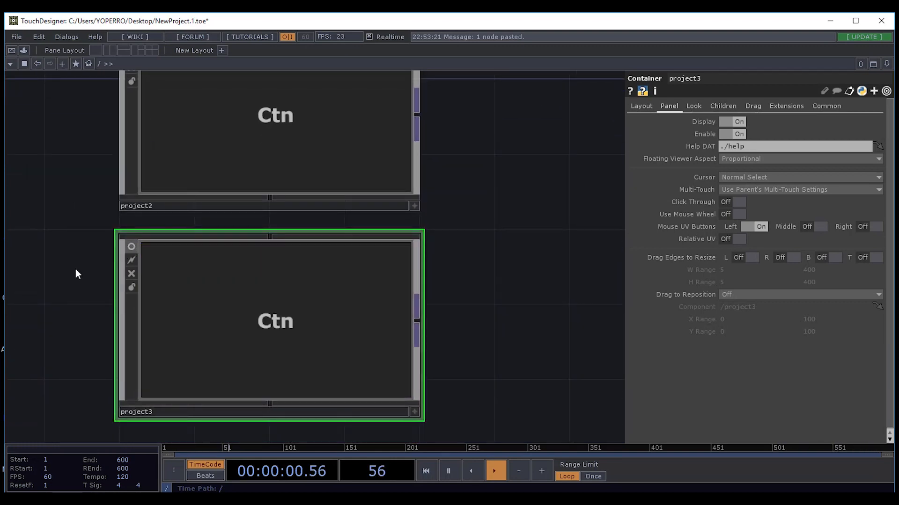
# Turn the viewer of the project3 container back on and enter its network.
pyautogui.moveTo(447, 277); pyautogui.dragTo(325, 421)
pyautogui.moveTo(357, 161); pyautogui.dragTo(392, 161)
pyautogui.moveTo(413, 371); pyautogui.dragTo(431, 242)
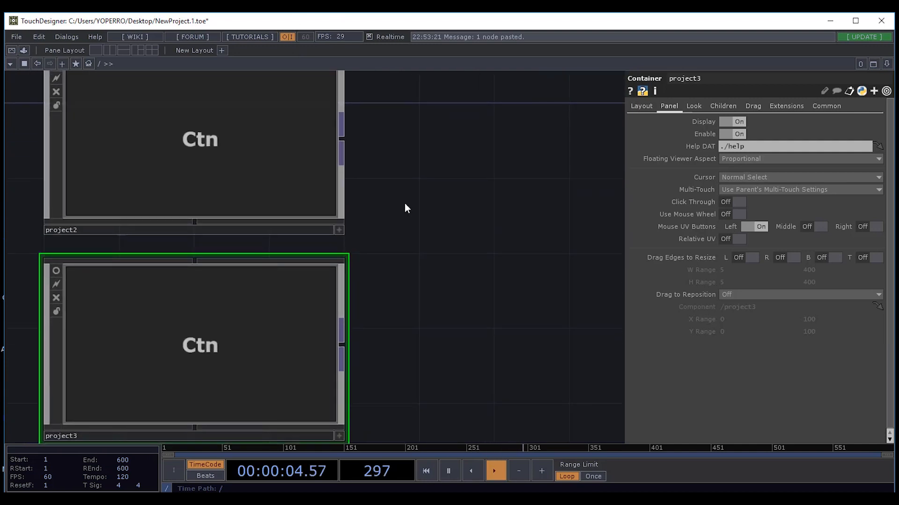
pyautogui.moveTo(404, 203); pyautogui.dragTo(441, 165)
pyautogui.moveTo(511, 376); pyautogui.dragTo(501, 312)
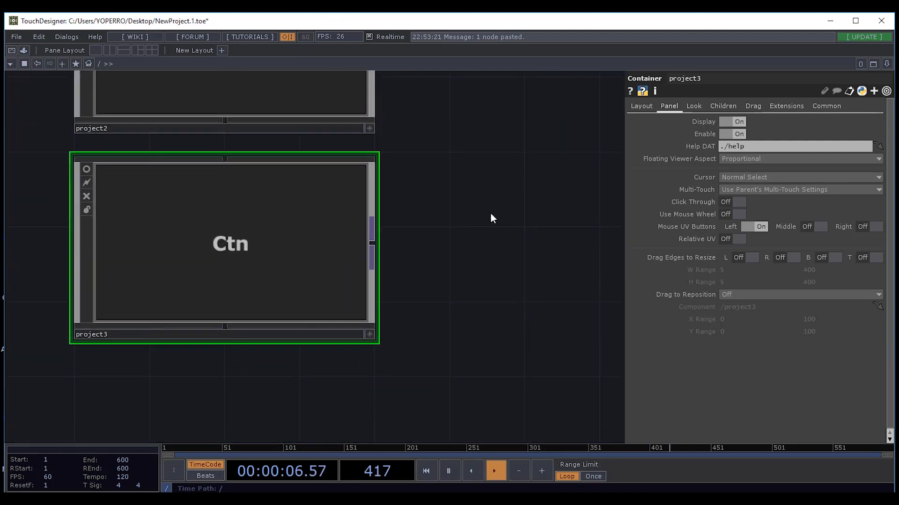
pyautogui.moveTo(490, 215); pyautogui.dragTo(485, 273)
pyautogui.click(80, 227)
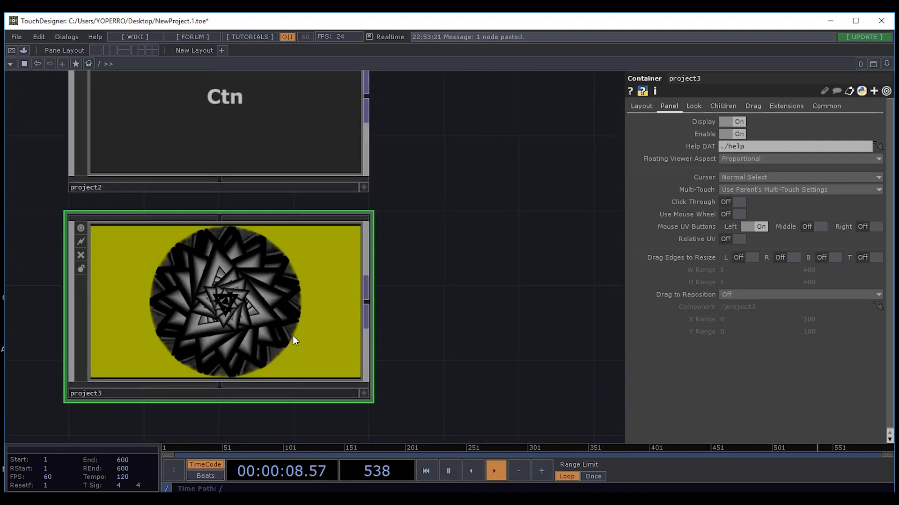
pyautogui.scroll(3, 293, 336)
pyautogui.scroll(5, 420, 297)
pyautogui.scroll(5, 393, 304)
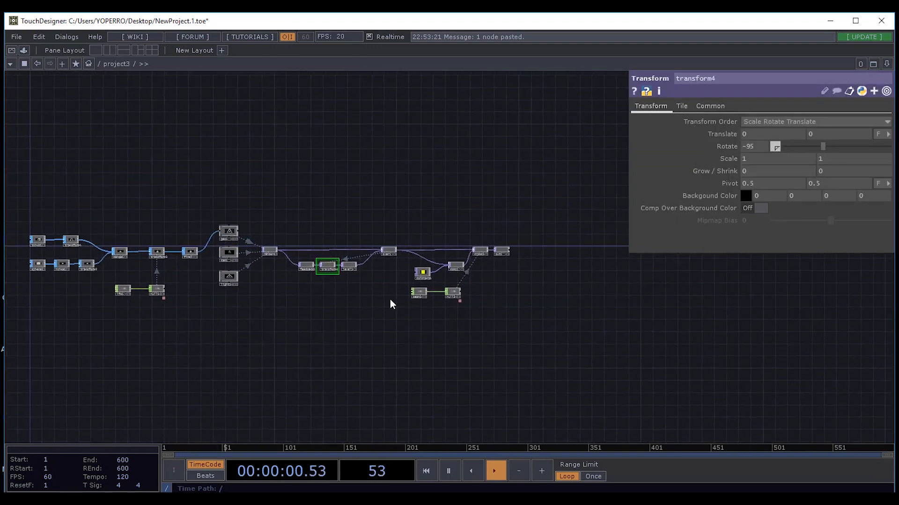
# Change the color of the constant1 TOP in project3 from its yellow fill to pink, RGB 1, 0, 0.552941.
pyautogui.scroll(3, 336, 277)
pyautogui.click(327, 250)
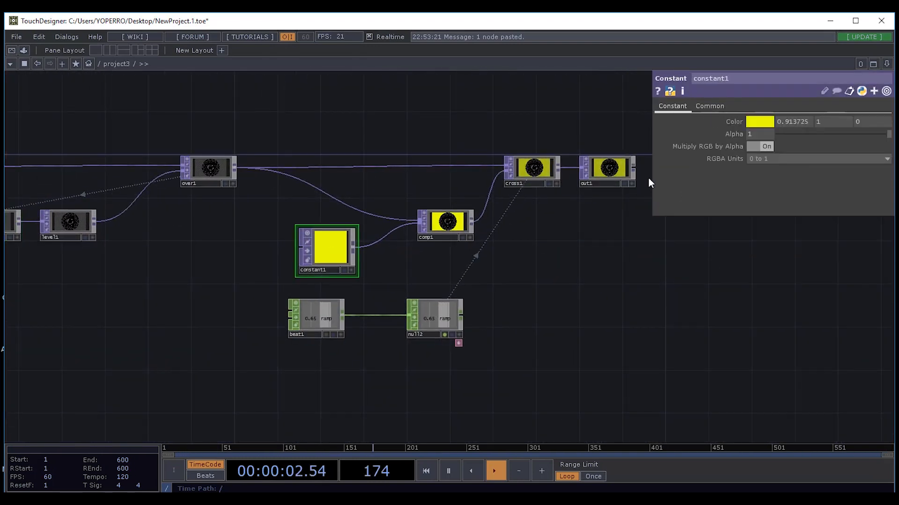
pyautogui.click(758, 121)
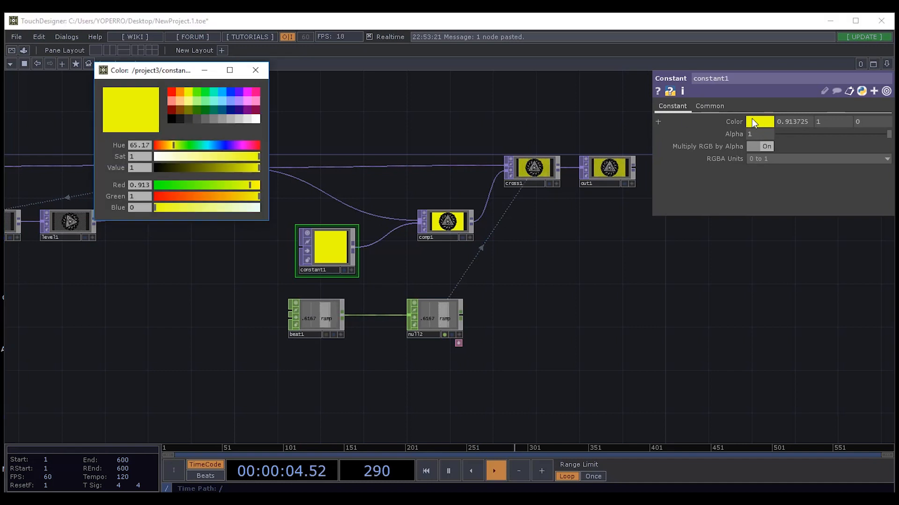
pyautogui.click(259, 72)
# Set the rotation of the transform4 TOP to 122 and its Extend mode to Mirror.
pyautogui.moveTo(205, 313); pyautogui.dragTo(315, 283)
pyautogui.scroll(5, 220, 286)
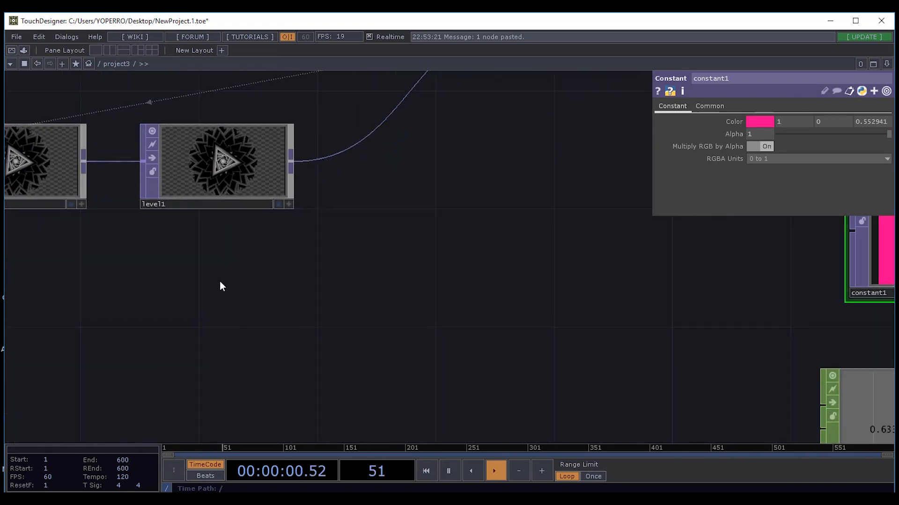
pyautogui.moveTo(220, 282); pyautogui.dragTo(337, 354)
pyautogui.moveTo(263, 320); pyautogui.dragTo(509, 333)
pyautogui.moveTo(509, 334); pyautogui.dragTo(119, 345)
pyautogui.click(54, 245)
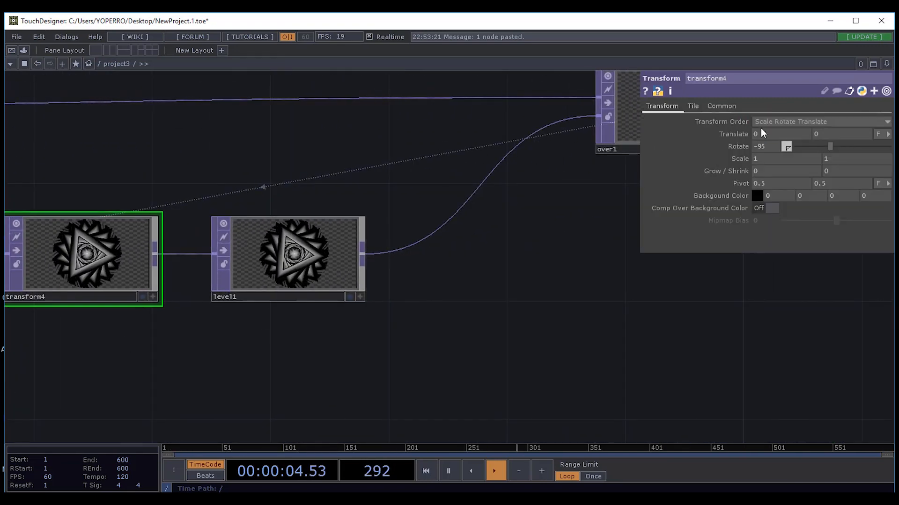
pyautogui.moveTo(795, 146); pyautogui.dragTo(854, 147)
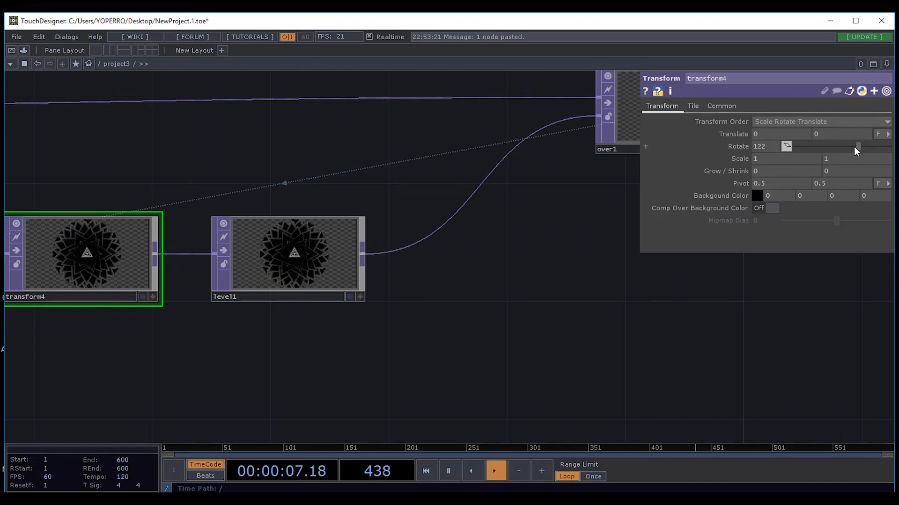
pyautogui.click(694, 106)
pyautogui.click(779, 121)
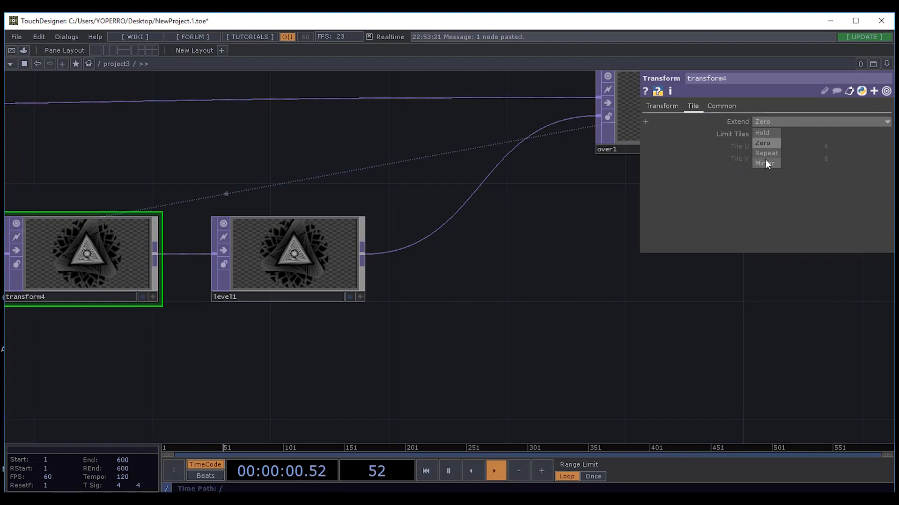
pyautogui.click(764, 161)
# Return to the root network and turn off the node viewer of the project3 container.
pyautogui.scroll(-5, 442, 280)
pyautogui.scroll(-5, 441, 280)
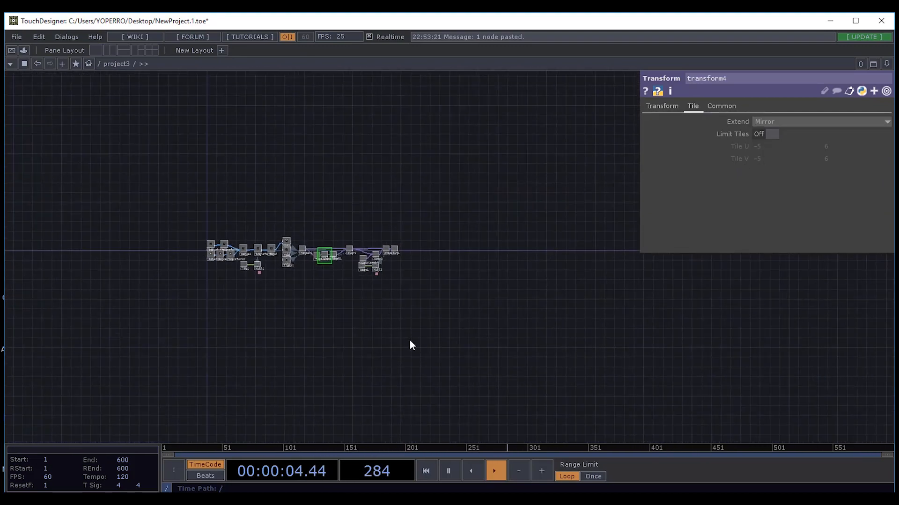
pyautogui.scroll(-3, 409, 345)
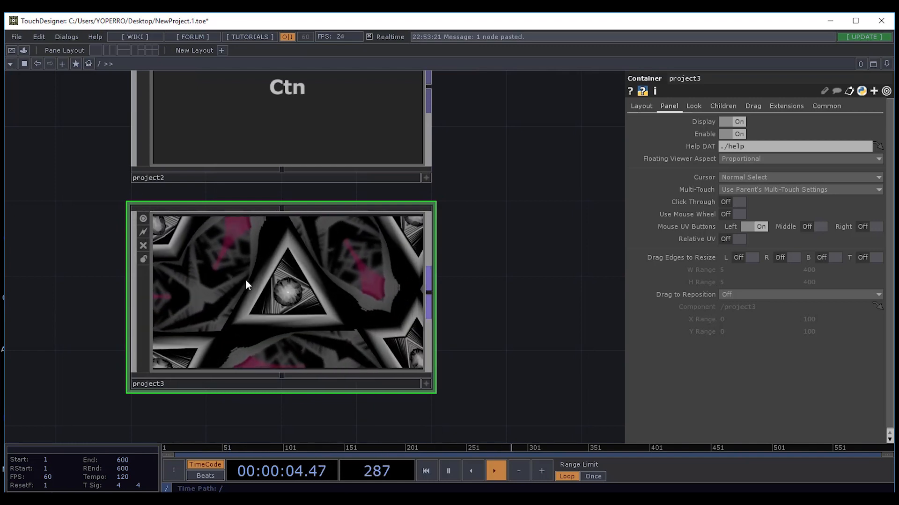
pyautogui.click(143, 218)
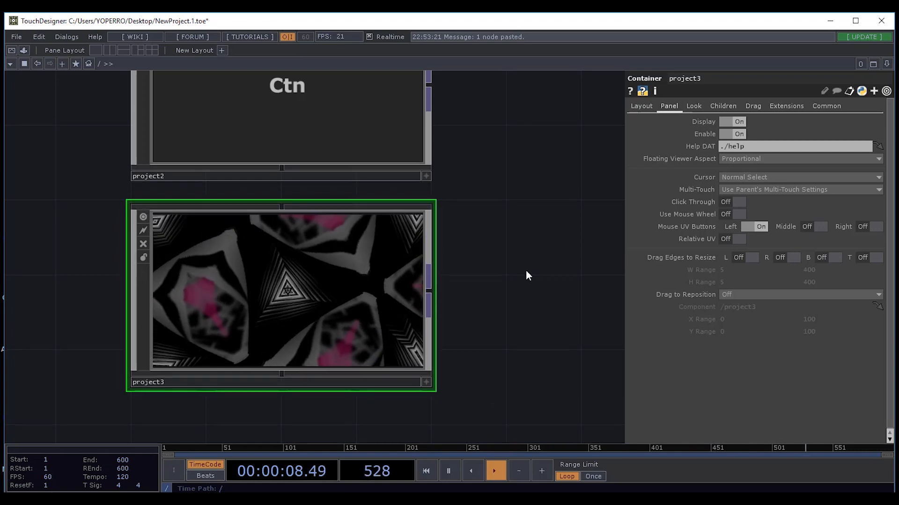
pyautogui.scroll(-3, 526, 271)
pyautogui.scroll(5, 365, 287)
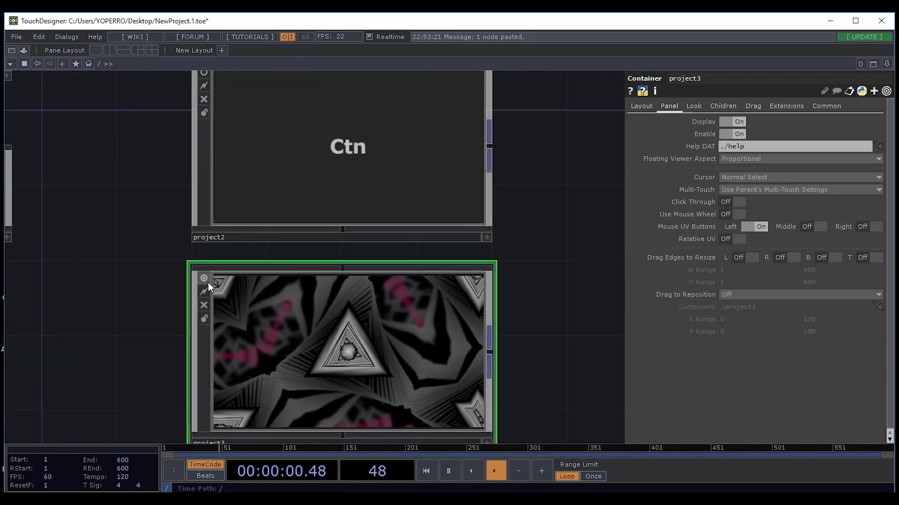
pyautogui.click(202, 277)
# Reposition the Switch TOP and connect the outputs of project1, project2 and project3 to its input in that order.
pyautogui.moveTo(622, 157); pyautogui.dragTo(430, 245)
pyautogui.scroll(-3, 431, 245)
pyautogui.moveTo(496, 294); pyautogui.dragTo(380, 288)
pyautogui.moveTo(372, 192); pyautogui.dragTo(367, 270)
pyautogui.moveTo(245, 156); pyautogui.dragTo(348, 268)
pyautogui.moveTo(243, 260); pyautogui.dragTo(349, 269)
pyautogui.moveTo(245, 360); pyautogui.dragTo(349, 280)
pyautogui.moveTo(411, 331); pyautogui.dragTo(409, 311)
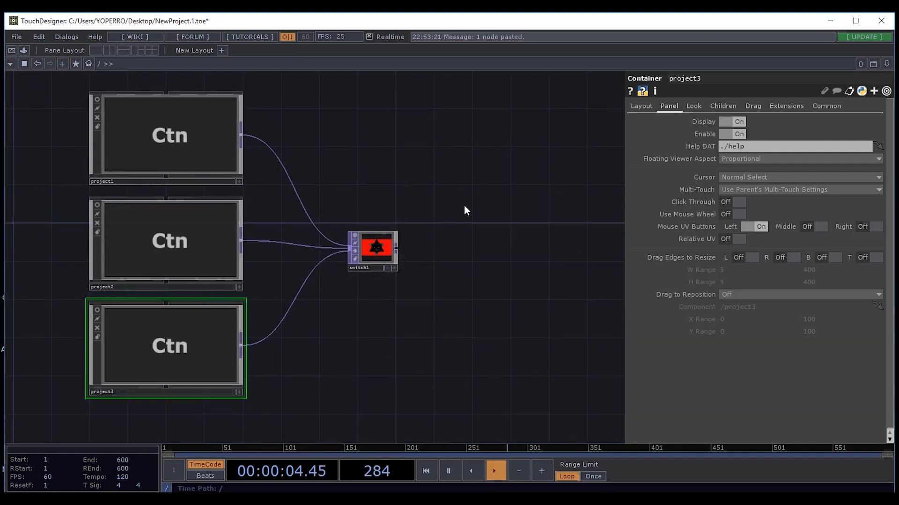
pyautogui.moveTo(476, 249); pyautogui.dragTo(453, 196)
pyautogui.moveTo(352, 196); pyautogui.dragTo(362, 186)
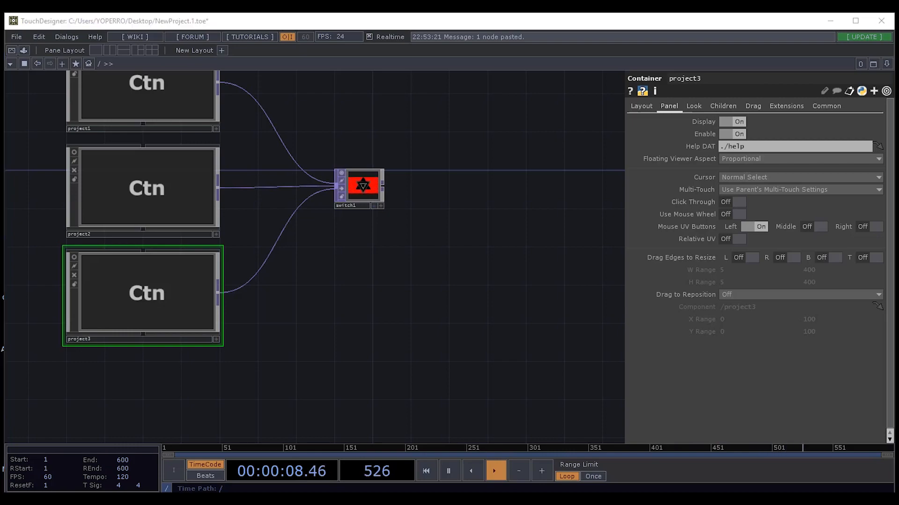
# Switch to the browser, review the Spout website's description, supported applications and download section, and close the browser.
pyautogui.moveTo(898, 178); pyautogui.dragTo(660, 12)
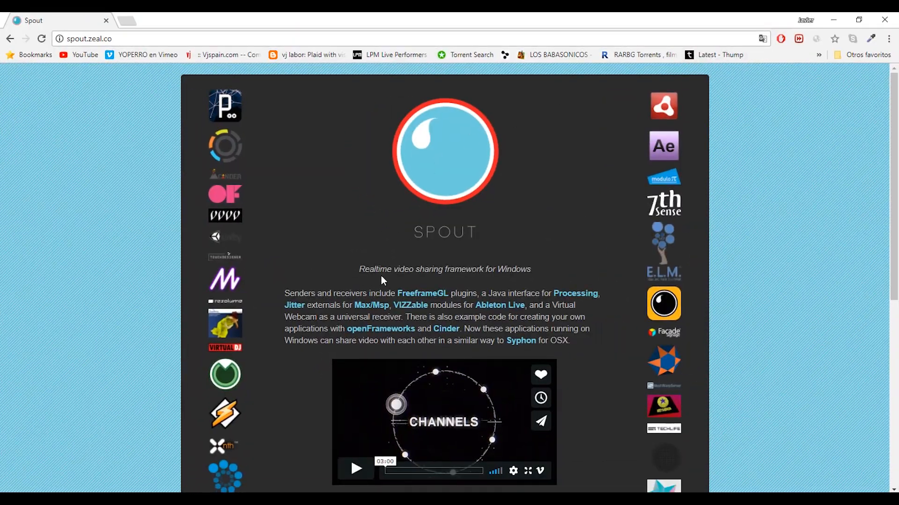
pyautogui.scroll(-3, 381, 276)
pyautogui.scroll(3, 192, 129)
pyautogui.scroll(-2, 462, 180)
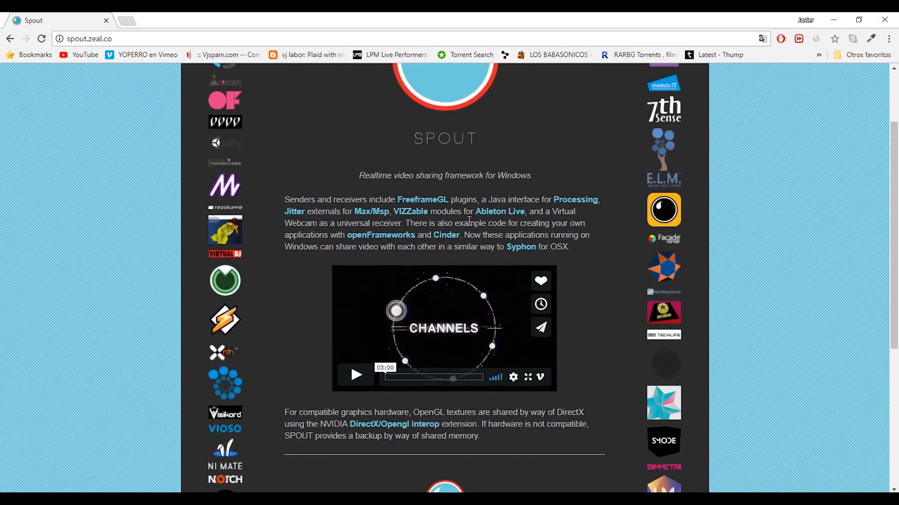
pyautogui.scroll(-4, 429, 206)
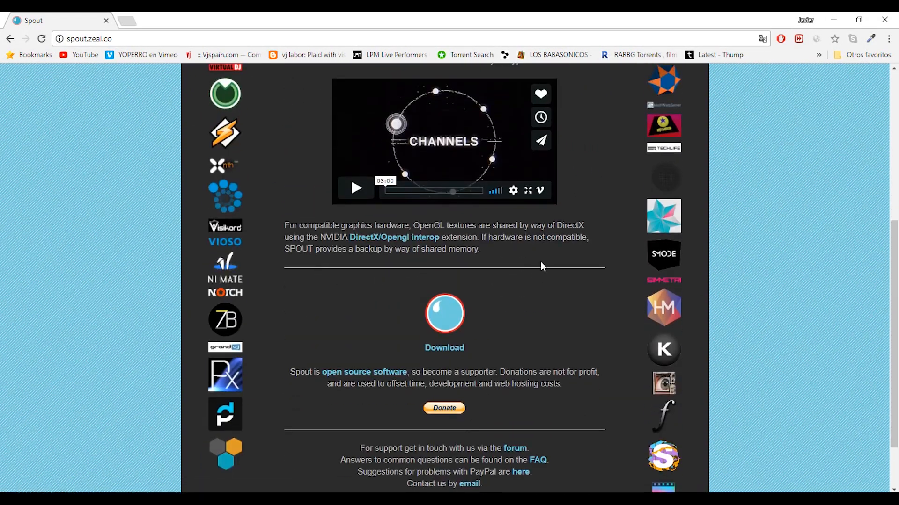
pyautogui.scroll(-2, 566, 257)
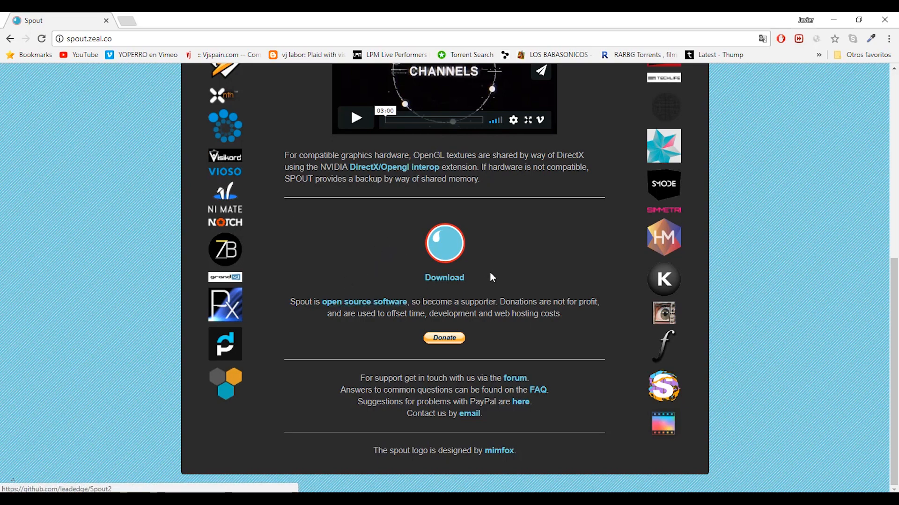
pyautogui.scroll(4, 258, 161)
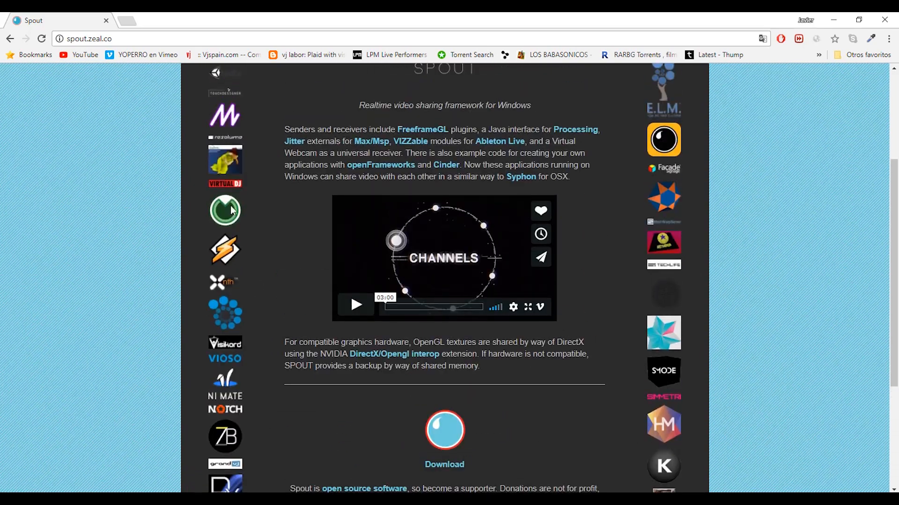
pyautogui.scroll(-2, 246, 334)
pyautogui.scroll(2, 686, 125)
pyautogui.scroll(-4, 642, 292)
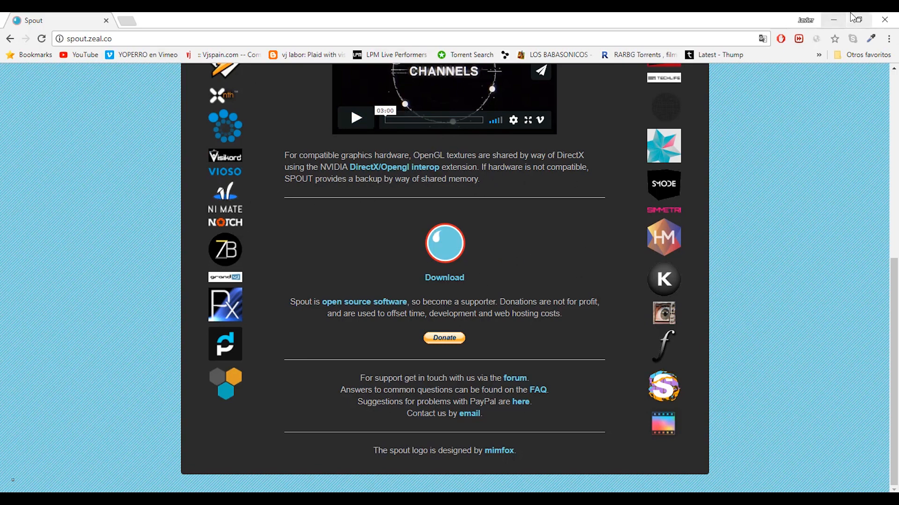
pyautogui.scroll(8, 628, 206)
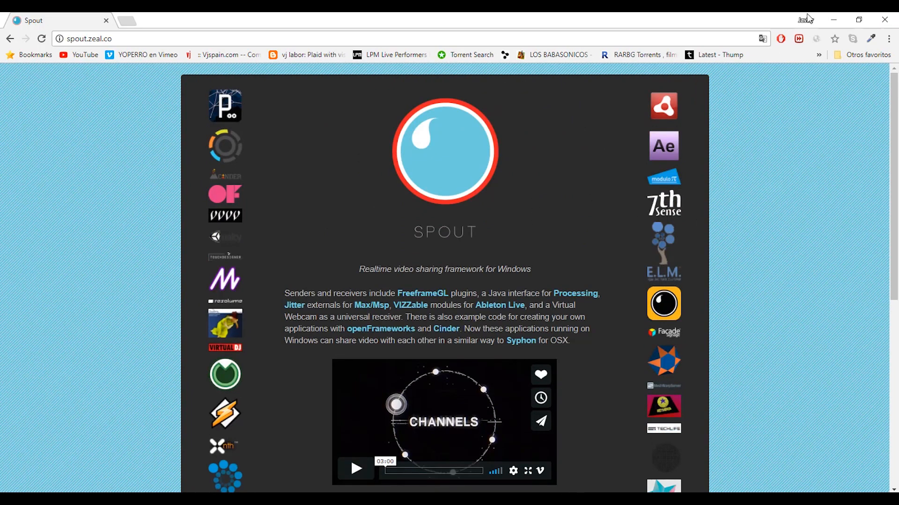
pyautogui.click(883, 23)
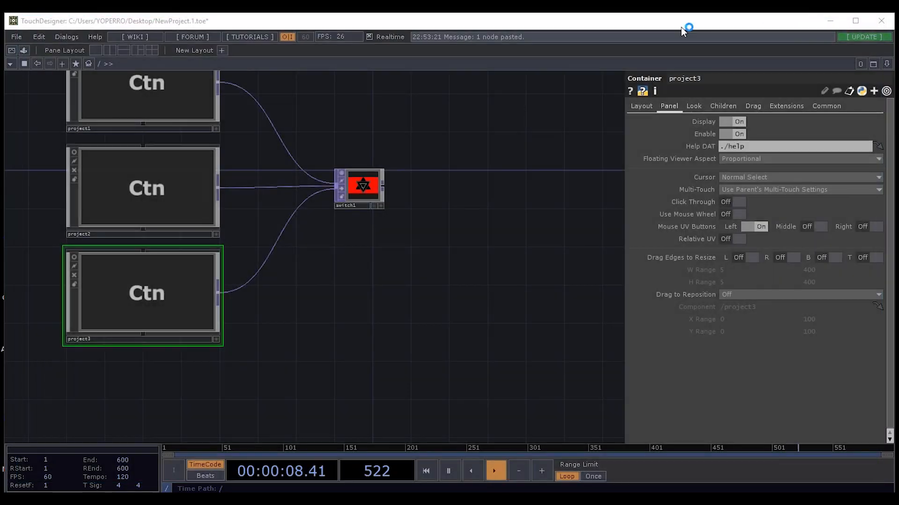
# Add a Syphon Spout Out TOP to the right of switch1 and connect the switch output to it.
pyautogui.scroll(5, 473, 237)
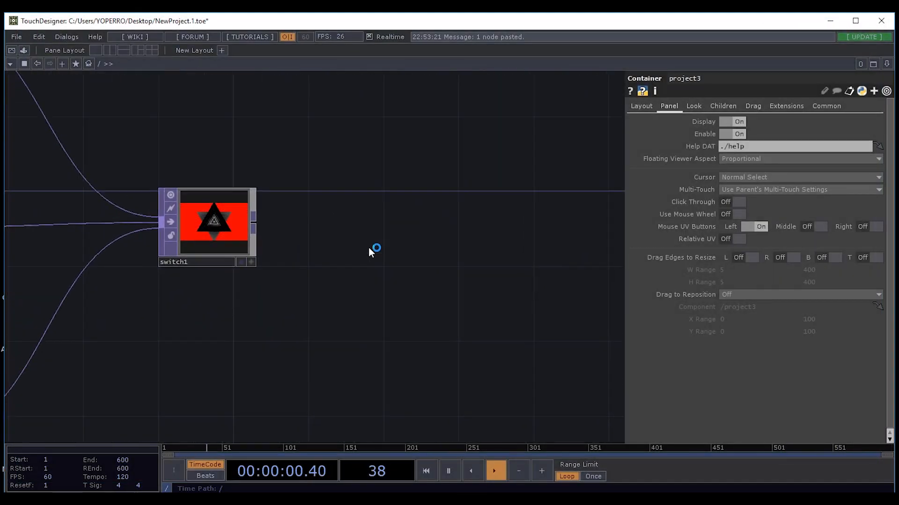
pyautogui.doubleClick(371, 235)
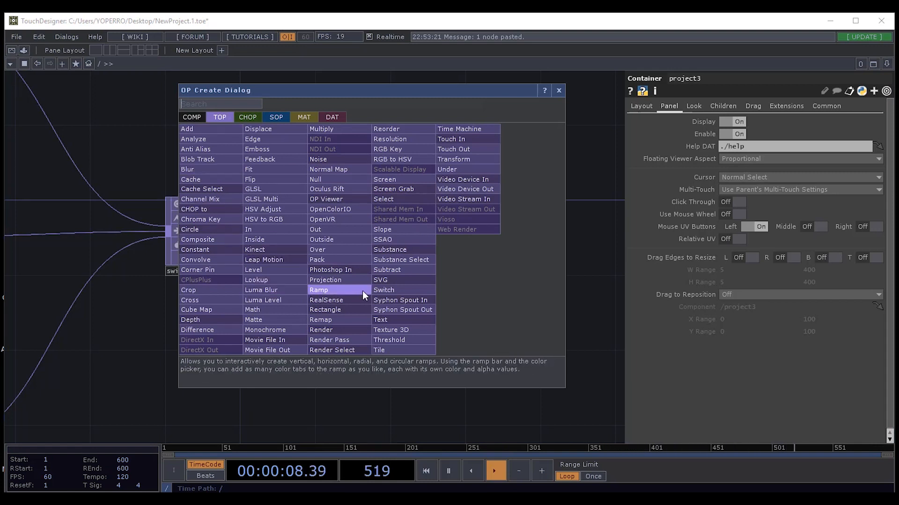
pyautogui.click(396, 311)
pyautogui.click(364, 233)
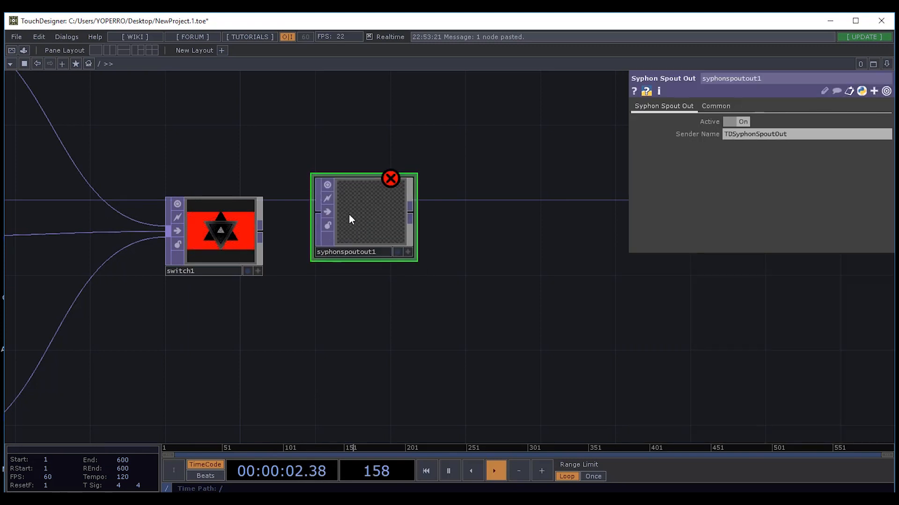
pyautogui.moveTo(358, 236); pyautogui.dragTo(395, 244)
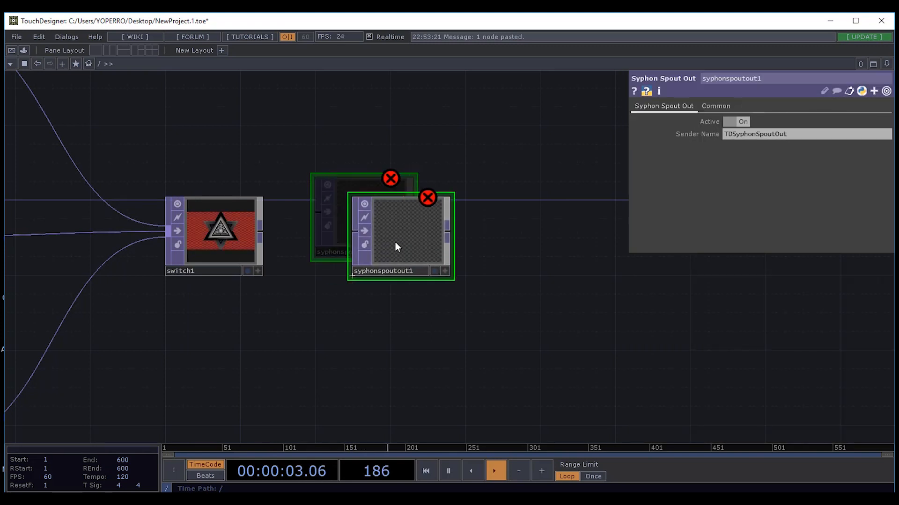
pyautogui.click(260, 233)
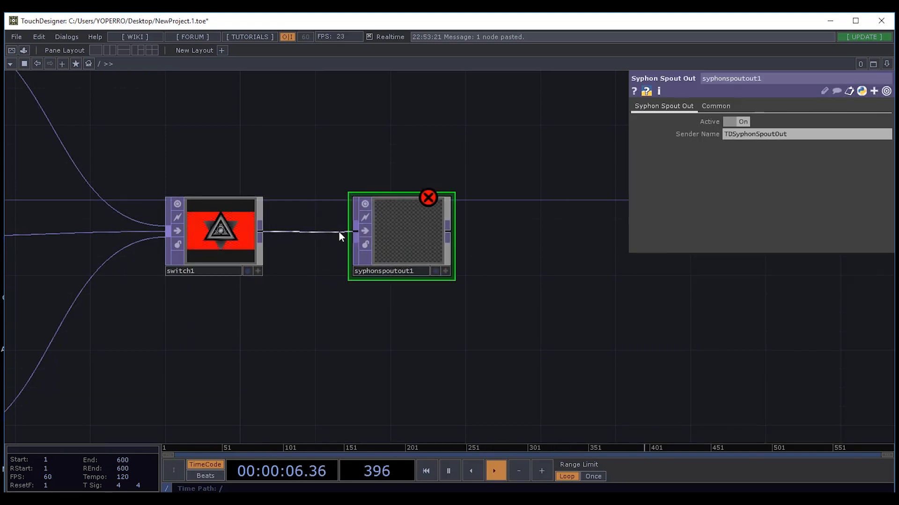
pyautogui.click(349, 232)
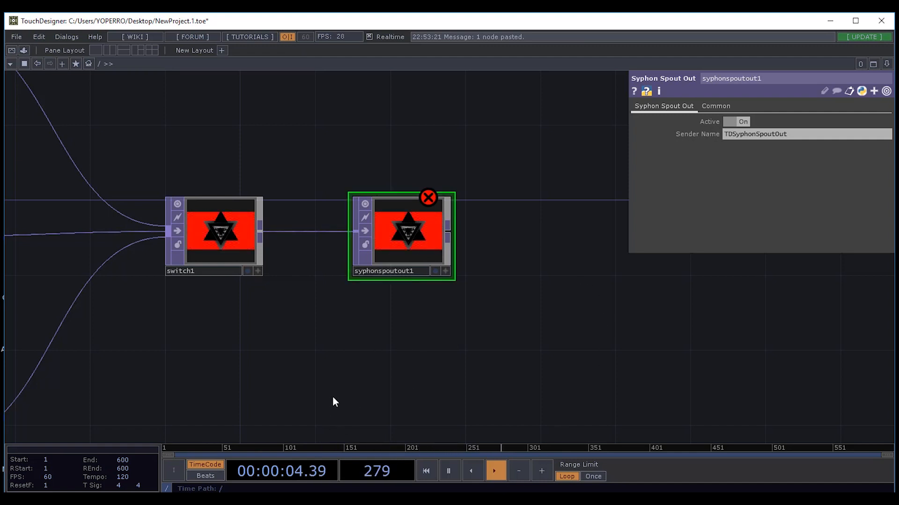
# Move the Syphon Spout Out TOP further to the right of the Switch TOP.
pyautogui.moveTo(469, 161); pyautogui.dragTo(518, 227)
pyautogui.moveTo(401, 176); pyautogui.dragTo(480, 217)
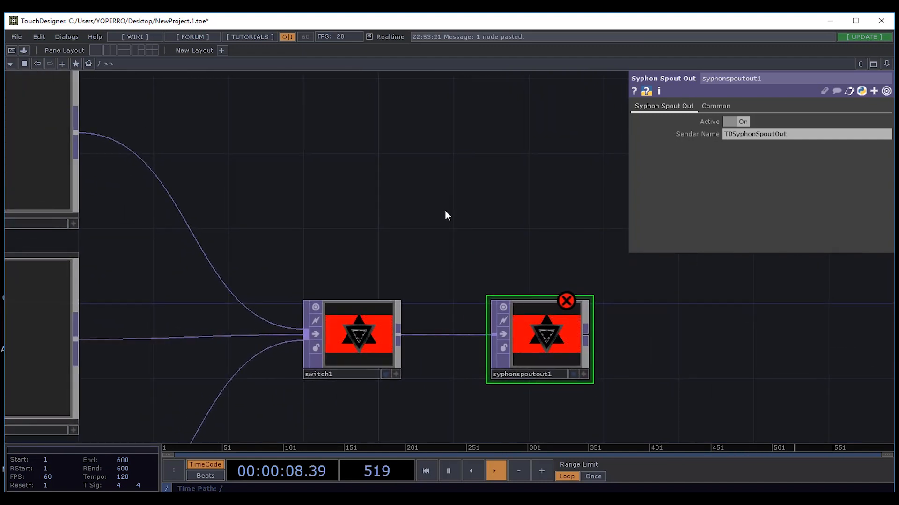
pyautogui.moveTo(407, 229); pyautogui.dragTo(423, 215)
pyautogui.moveTo(567, 312); pyautogui.dragTo(638, 314)
pyautogui.moveTo(341, 263); pyautogui.dragTo(422, 289)
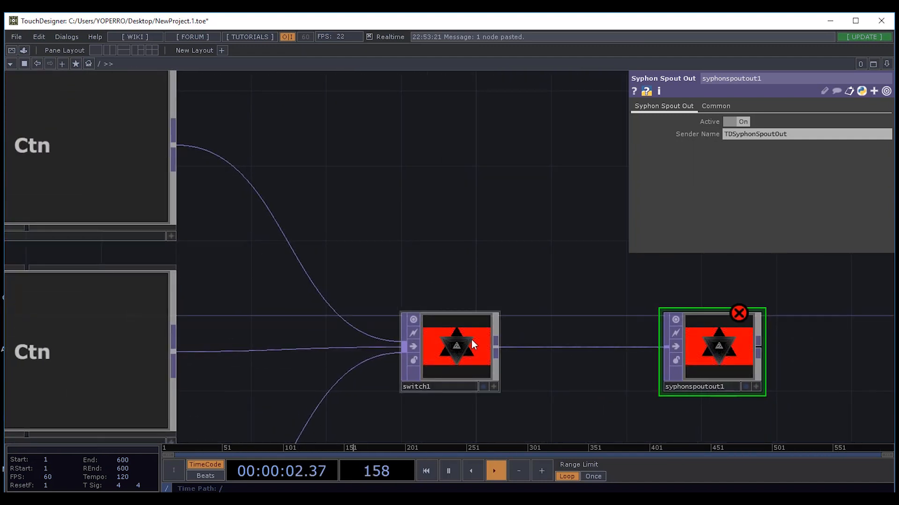
# Select the Switch TOP and try its Index parameter for choosing between the connected inputs.
pyautogui.click(471, 340)
pyautogui.moveTo(514, 237); pyautogui.dragTo(390, 189)
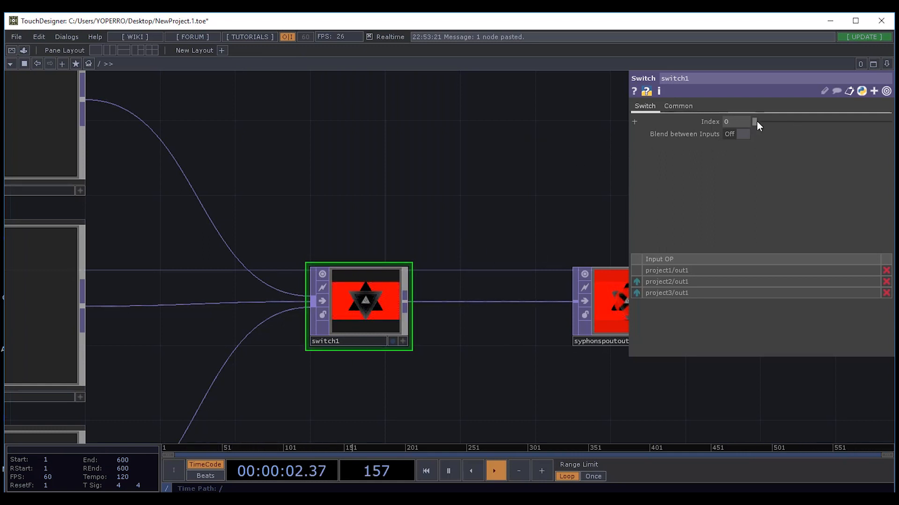
pyautogui.moveTo(757, 120)
pyautogui.mouseDown()
pyautogui.moveTo(818, 123)
pyautogui.moveTo(766, 127)
pyautogui.mouseUp()
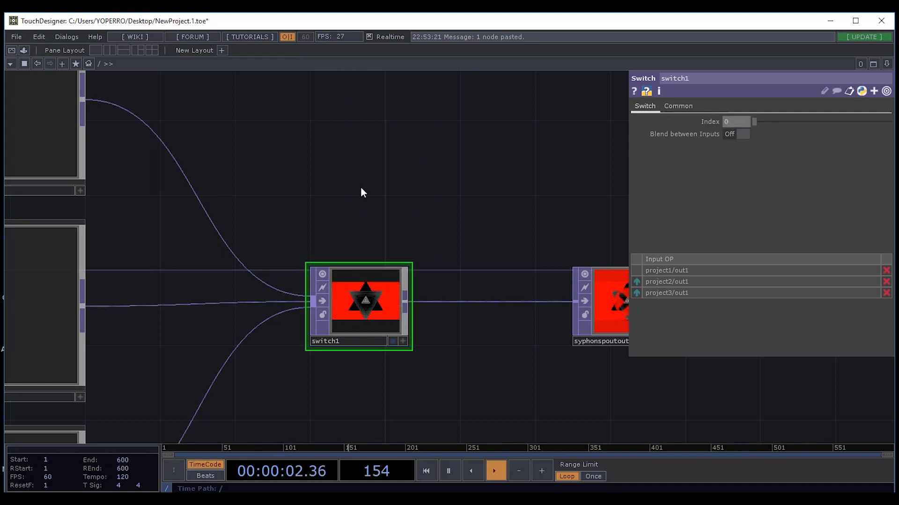
# Move the Switch TOP slightly closer to the Syphon Spout Out TOP.
pyautogui.moveTo(361, 195); pyautogui.dragTo(359, 238)
pyautogui.moveTo(371, 354); pyautogui.dragTo(399, 354)
pyautogui.moveTo(369, 157); pyautogui.dragTo(319, 167)
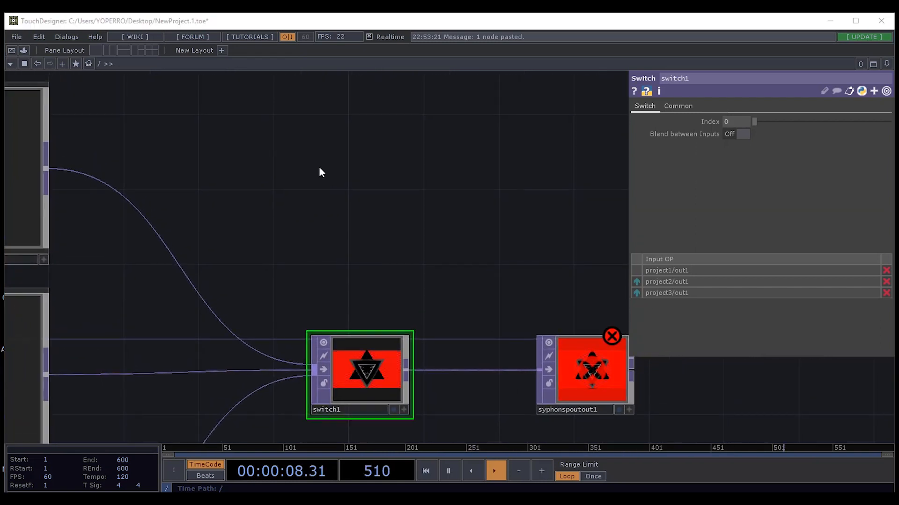
# Add a Button COMP to the root network and place it above and to the left of the Switch TOP.
pyautogui.press('Tab')
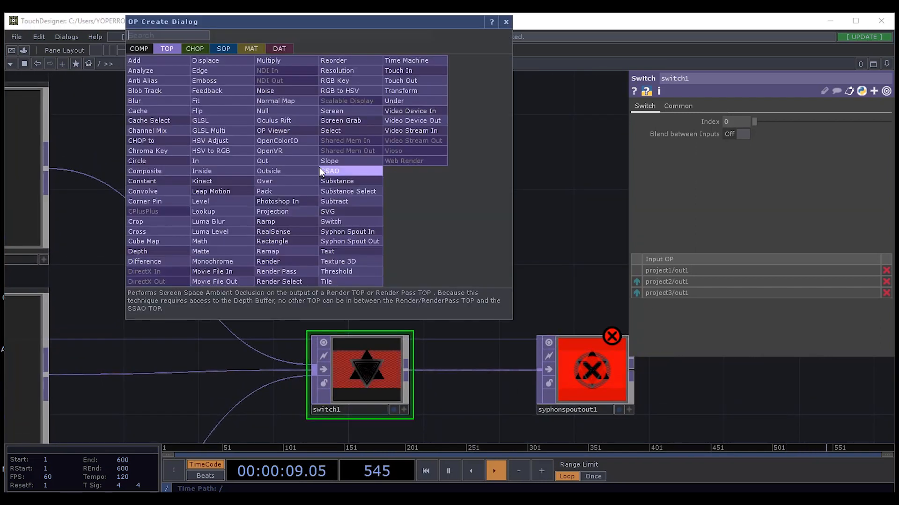
pyautogui.click(134, 47)
pyautogui.click(201, 66)
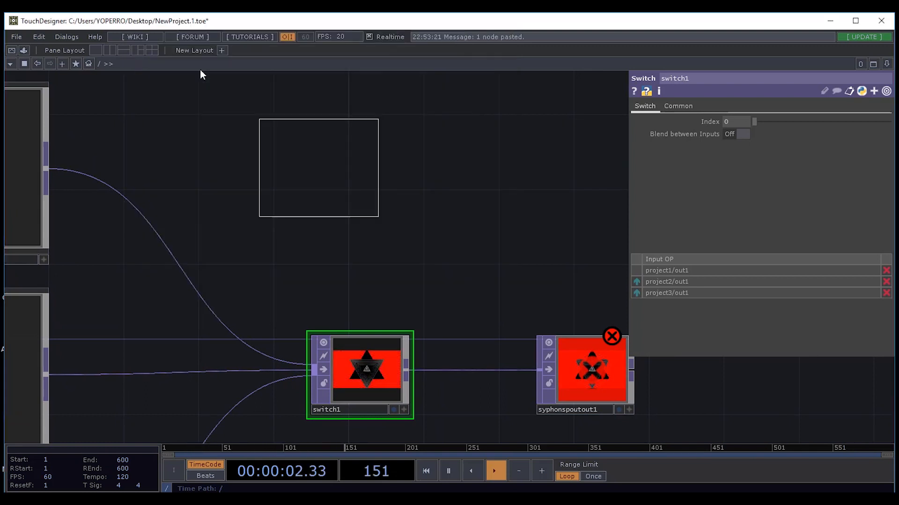
pyautogui.click(278, 176)
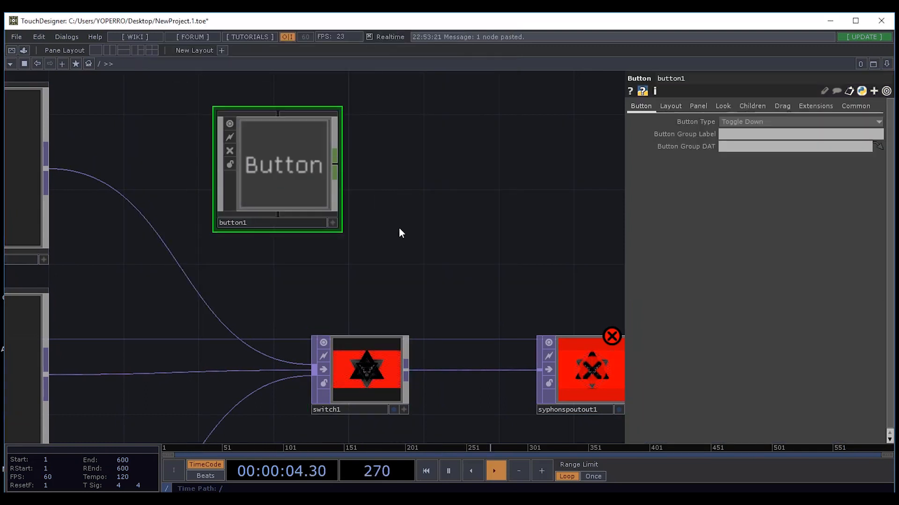
pyautogui.moveTo(451, 212); pyautogui.dragTo(518, 248)
pyautogui.moveTo(347, 222); pyautogui.dragTo(272, 184)
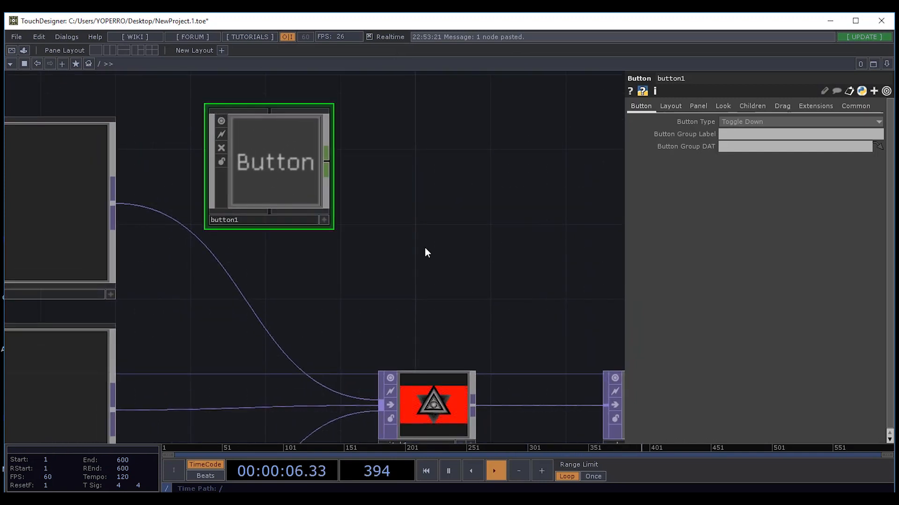
# Add a Null CHOP fed by the Button COMP's output and place it to the right of the button.
pyautogui.moveTo(446, 276); pyautogui.dragTo(376, 288)
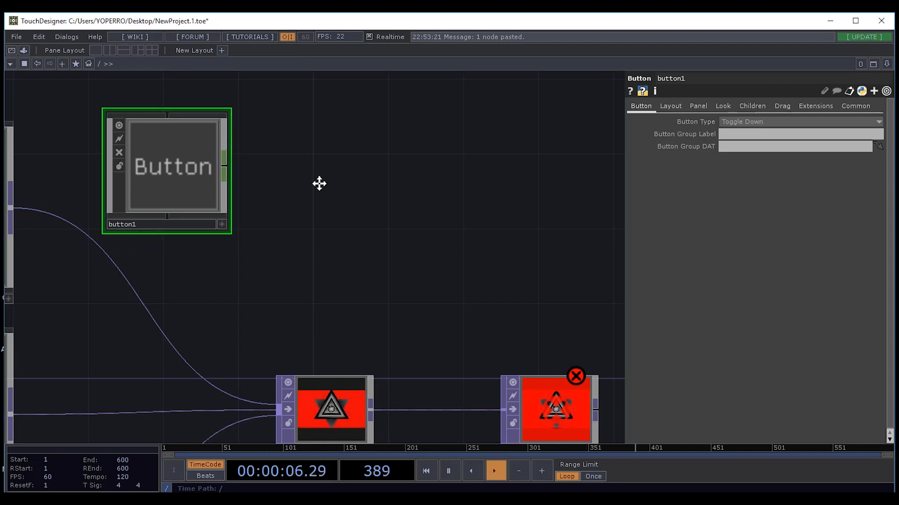
pyautogui.moveTo(319, 183); pyautogui.dragTo(255, 169)
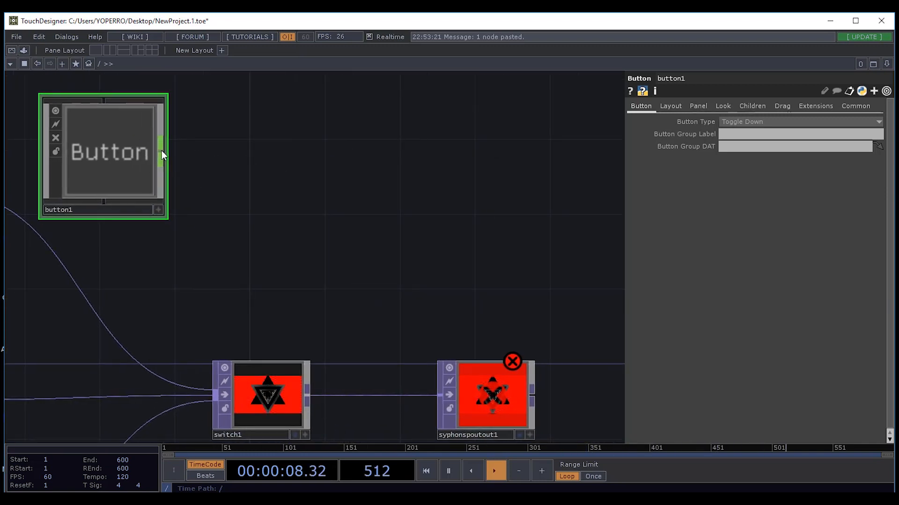
pyautogui.rightClick(161, 150)
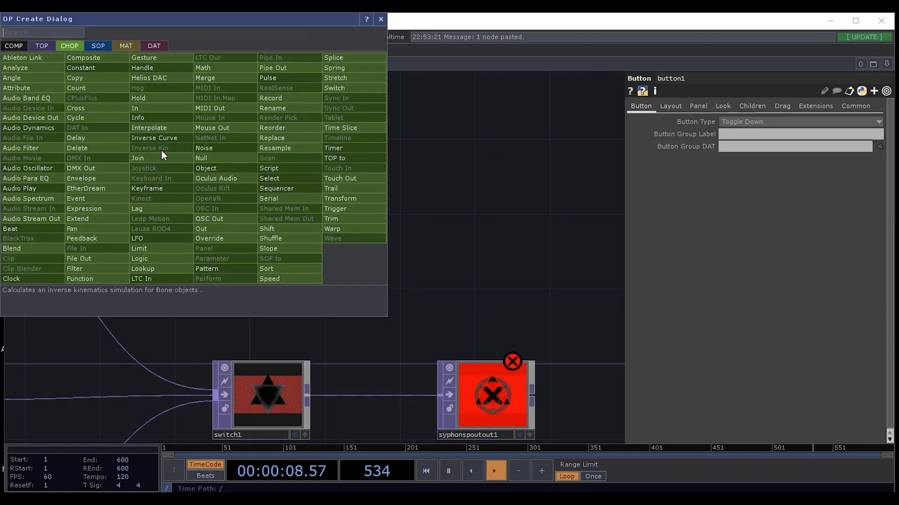
pyautogui.click(207, 154)
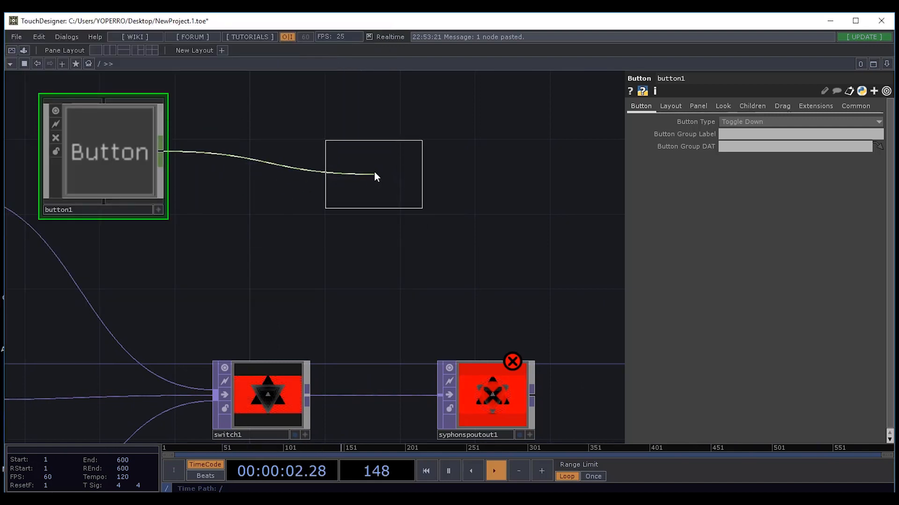
pyautogui.click(374, 175)
pyautogui.moveTo(368, 185); pyautogui.dragTo(404, 167)
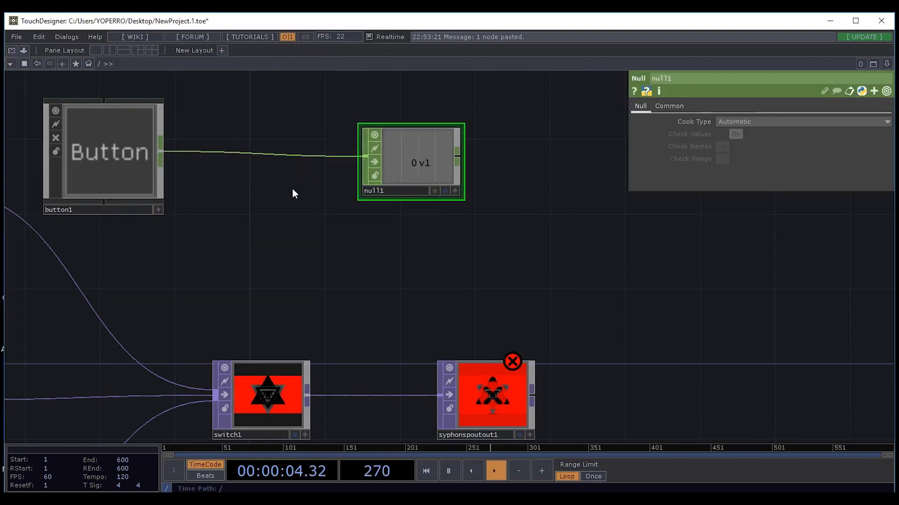
pyautogui.click(269, 397)
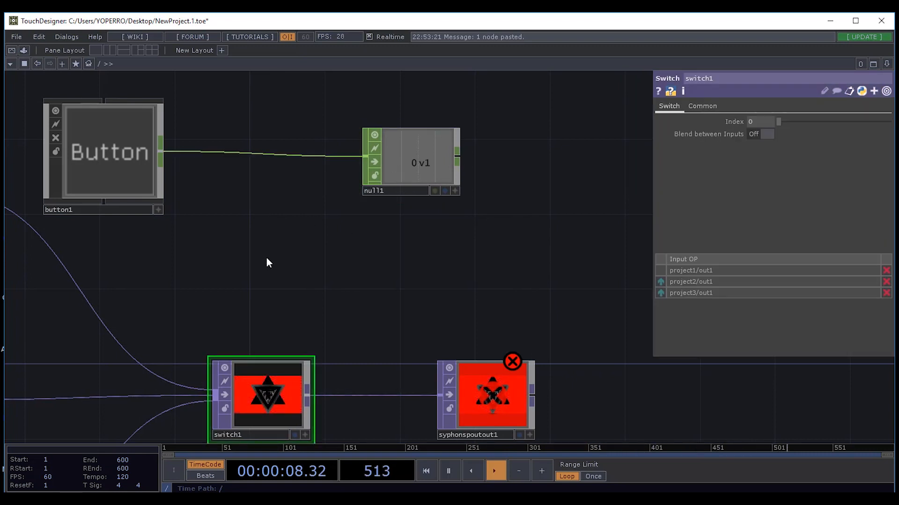
pyautogui.rightClick(241, 153)
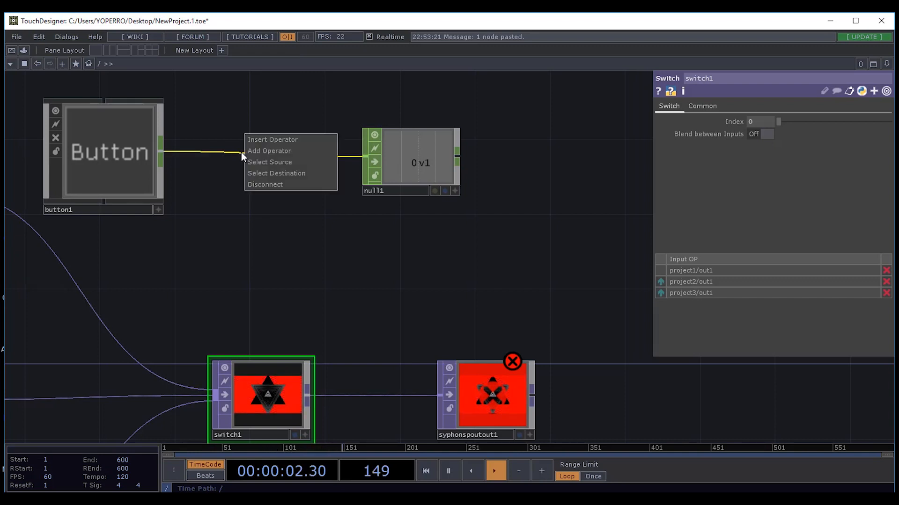
pyautogui.click(244, 253)
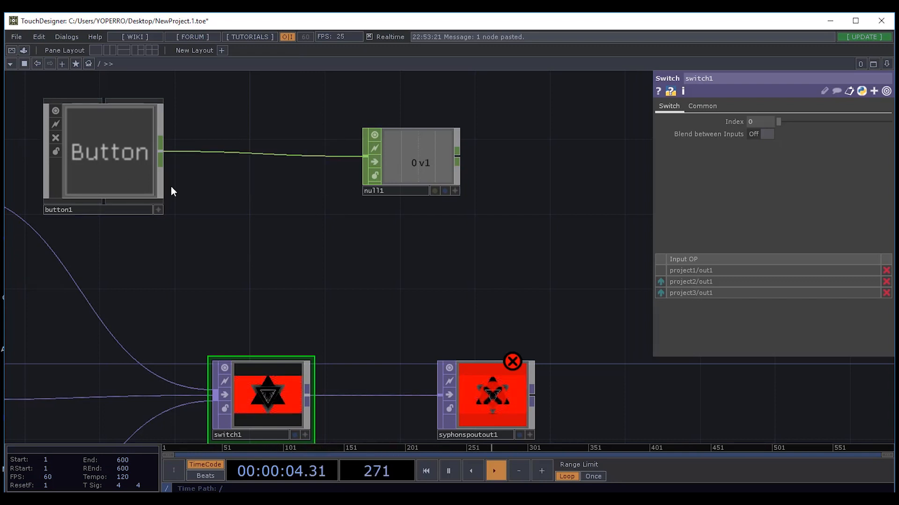
pyautogui.moveTo(229, 245); pyautogui.dragTo(240, 305)
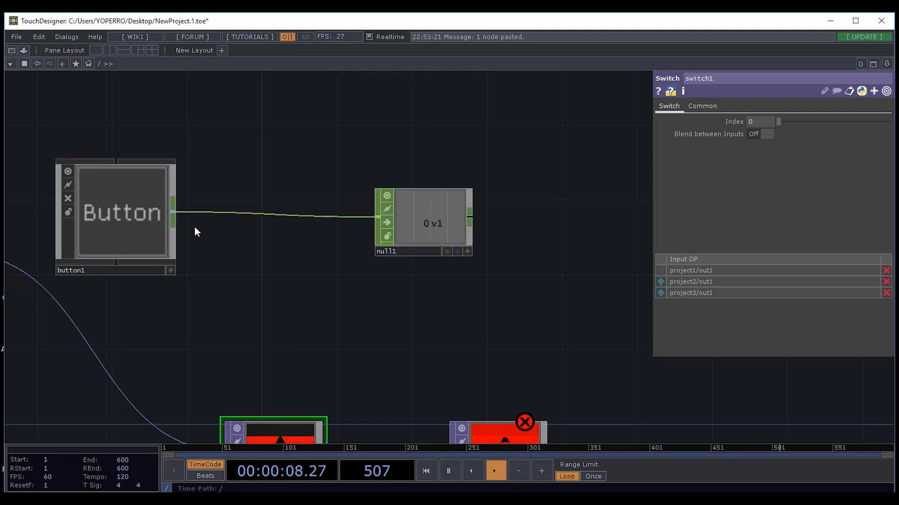
pyautogui.click(76, 215)
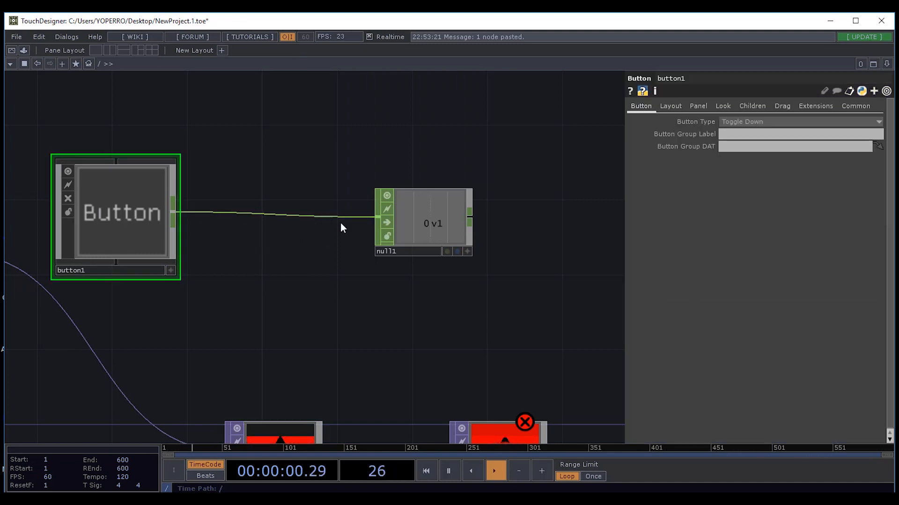
pyautogui.click(415, 221)
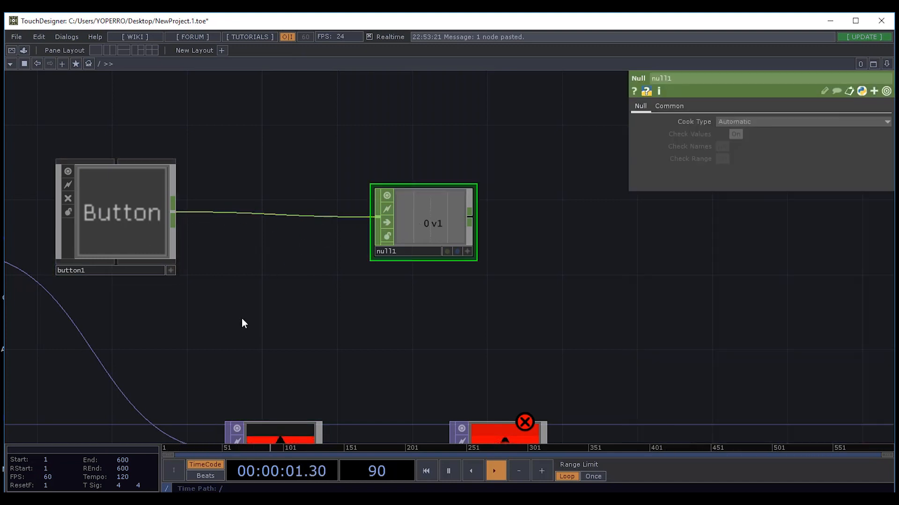
# Insert a Count CHOP on the wire between the Button COMP and the Null CHOP, lined up with the Null.
pyautogui.rightClick(275, 215)
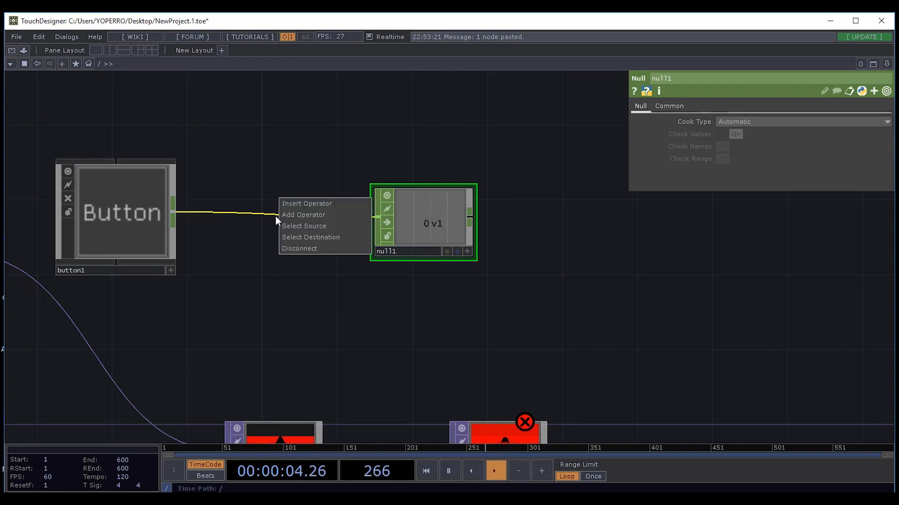
pyautogui.click(302, 204)
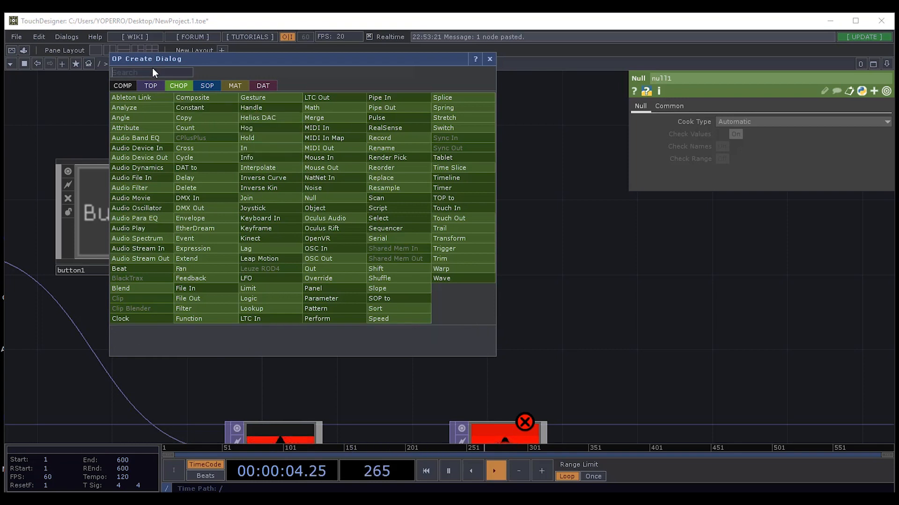
pyautogui.write('co')
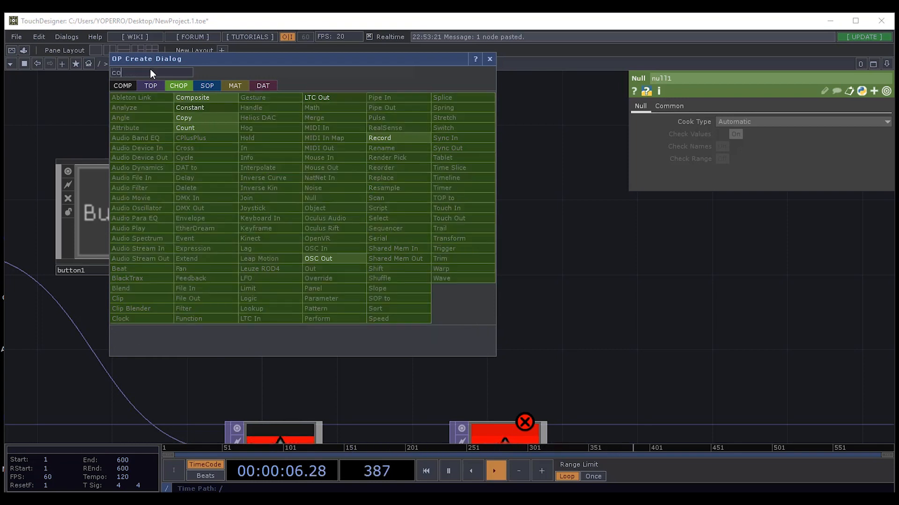
pyautogui.click(190, 128)
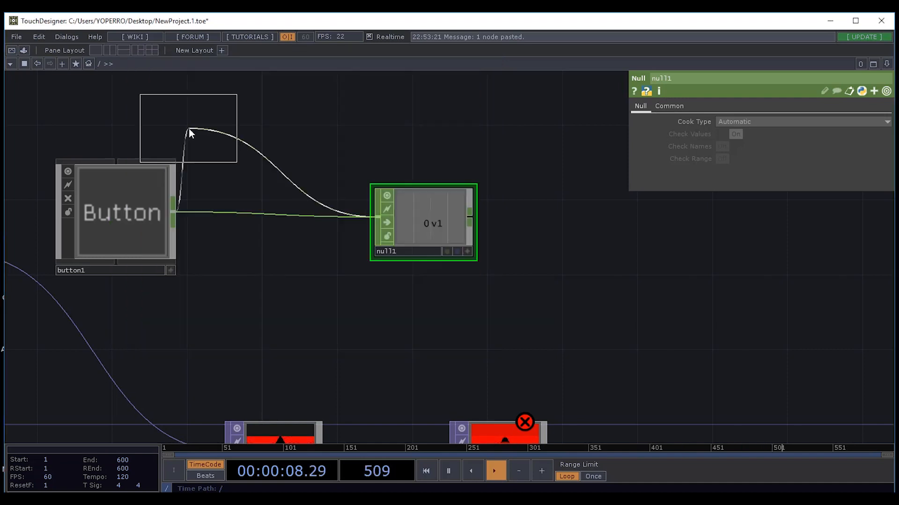
pyautogui.click(265, 209)
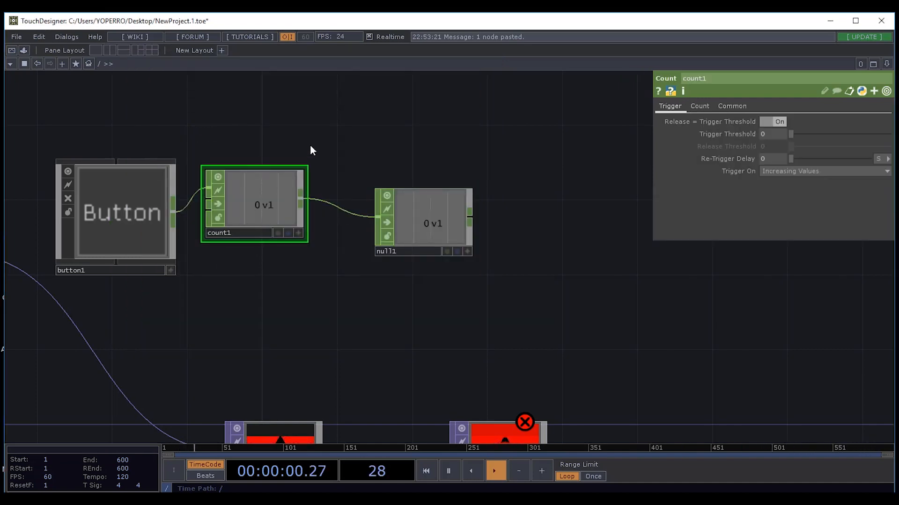
pyautogui.moveTo(371, 305); pyautogui.dragTo(348, 237)
pyautogui.moveTo(237, 150); pyautogui.dragTo(256, 168)
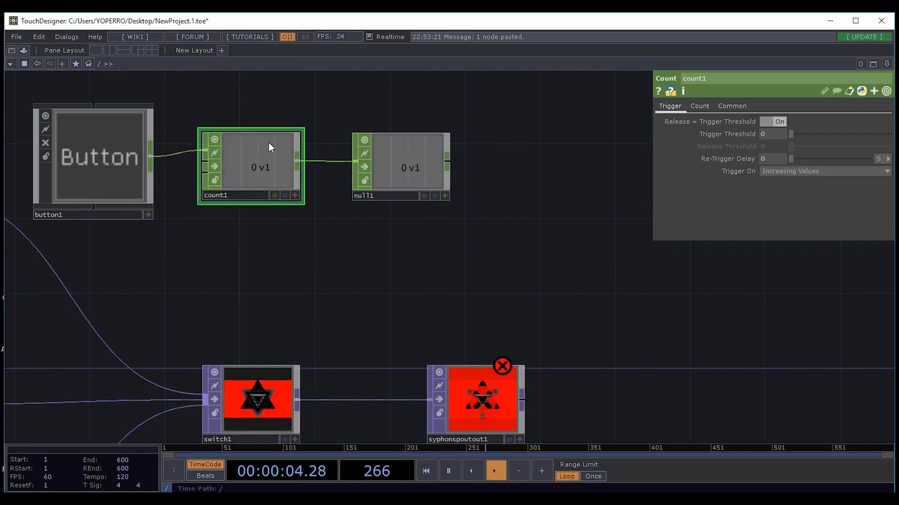
# Make the Count CHOP loop with Limit set to Loop Min/Max and Limit Maximum set to 2.
pyautogui.click(701, 107)
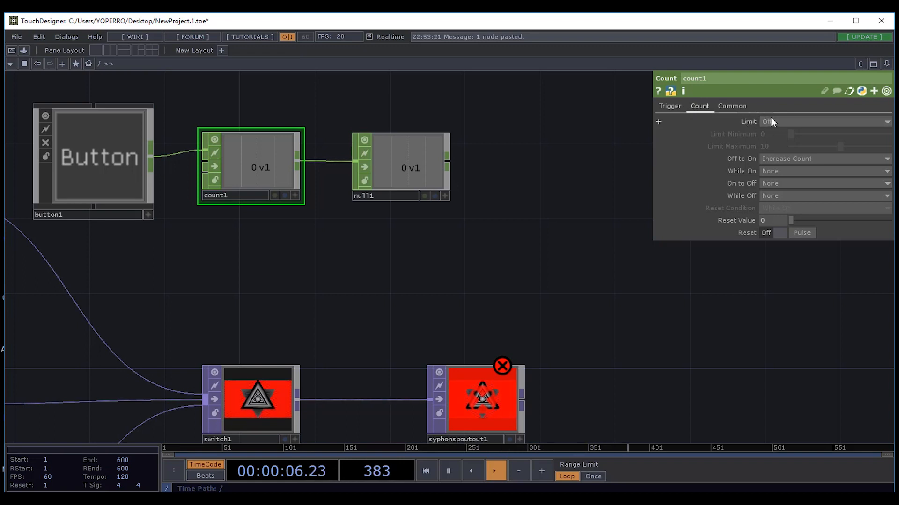
pyautogui.click(783, 121)
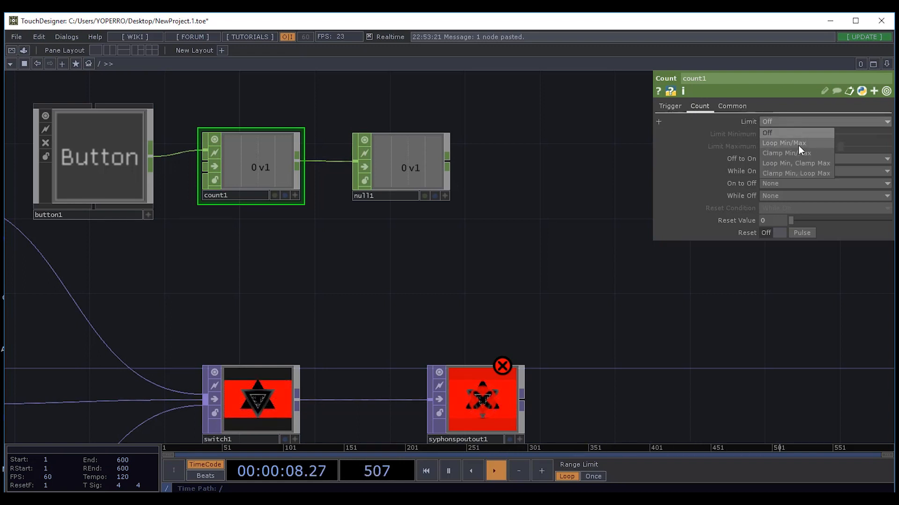
pyautogui.click(780, 143)
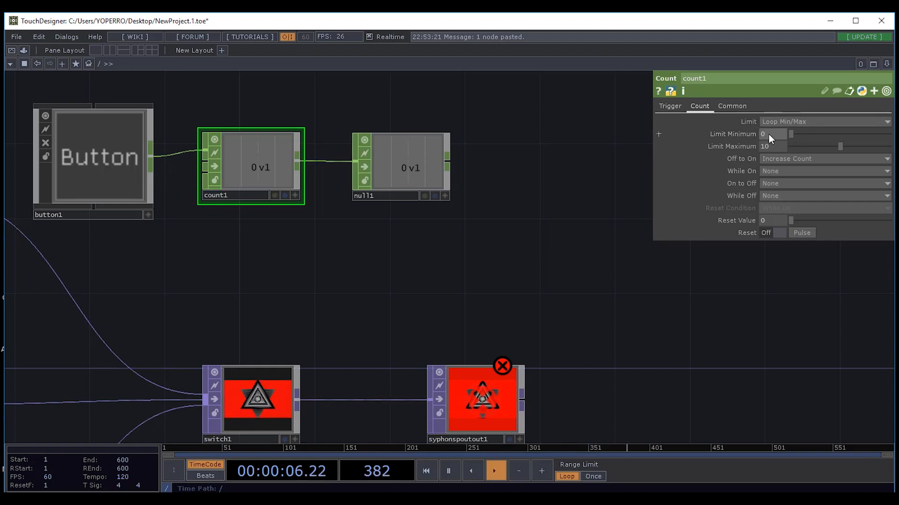
pyautogui.moveTo(451, 208); pyautogui.dragTo(677, 142)
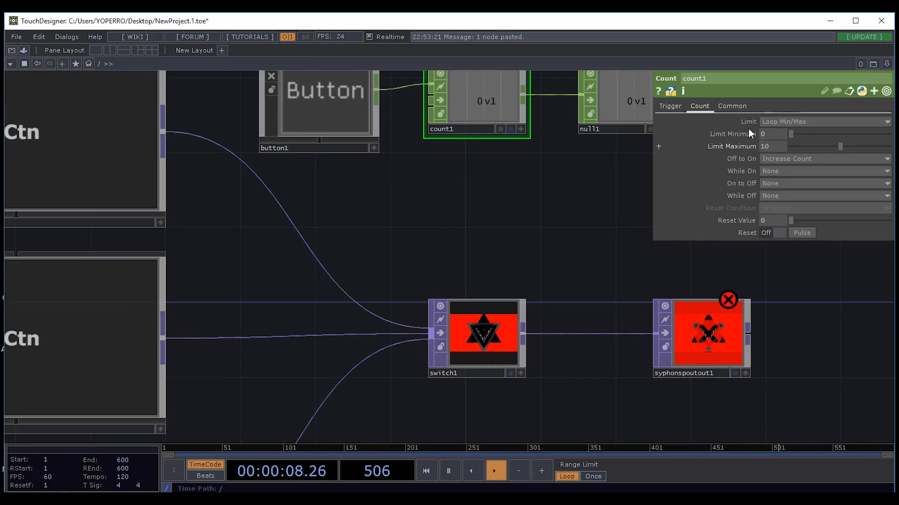
pyautogui.scroll(-3, 569, 185)
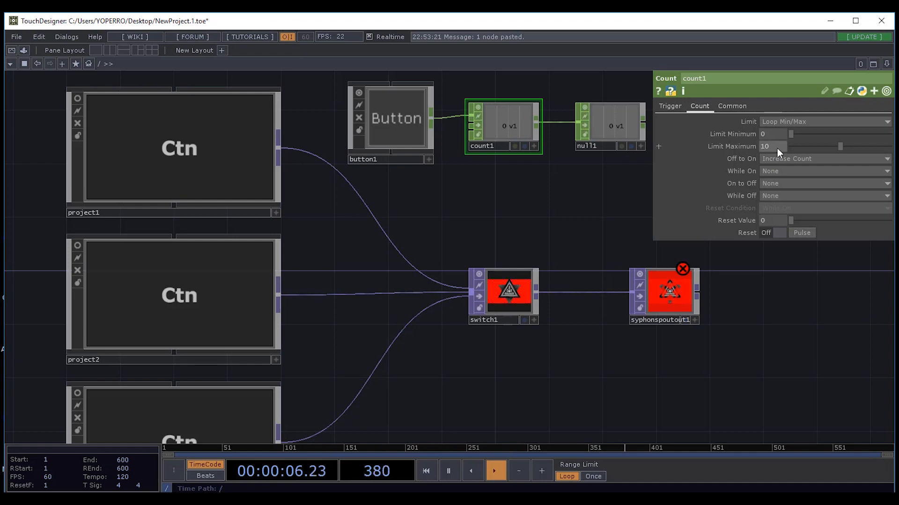
pyautogui.write('2')
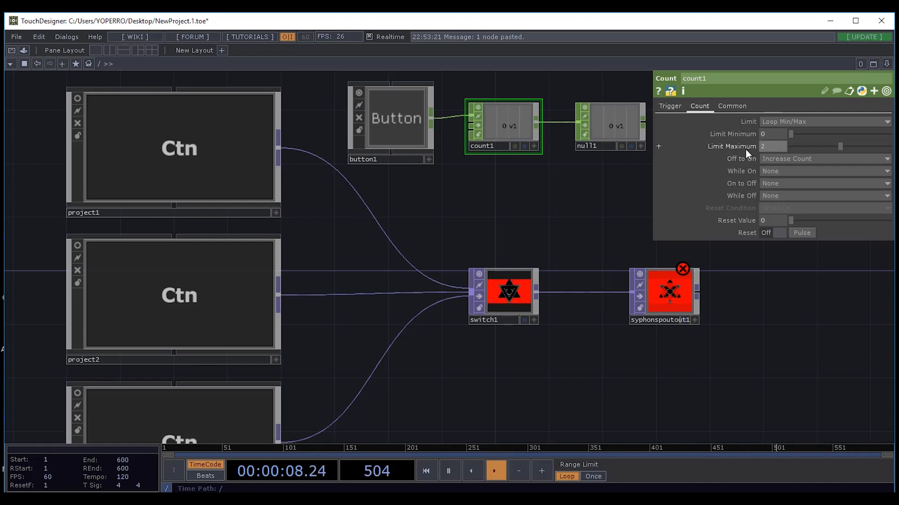
pyautogui.press('Return')
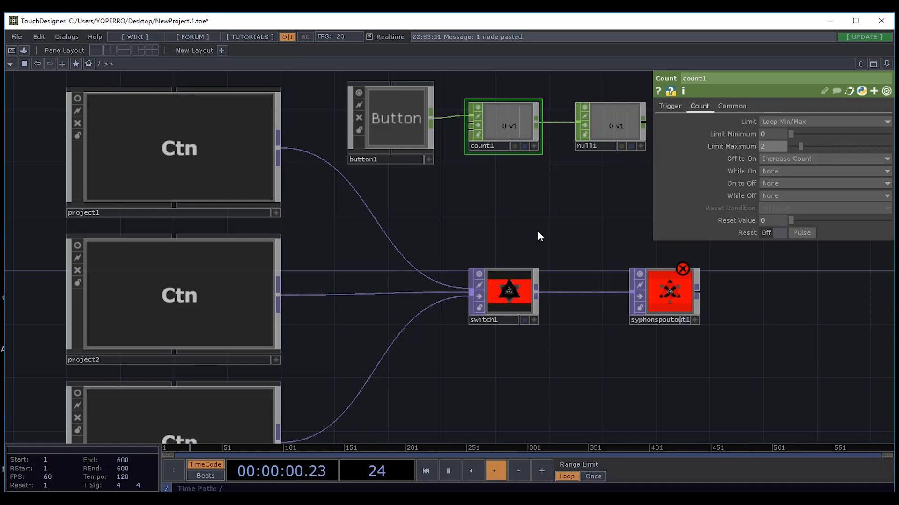
# Export the Null CHOP's v1 channel to the Switch TOP's Index parameter as Export CHOP.
pyautogui.moveTo(537, 230); pyautogui.dragTo(486, 236)
pyautogui.click(458, 302)
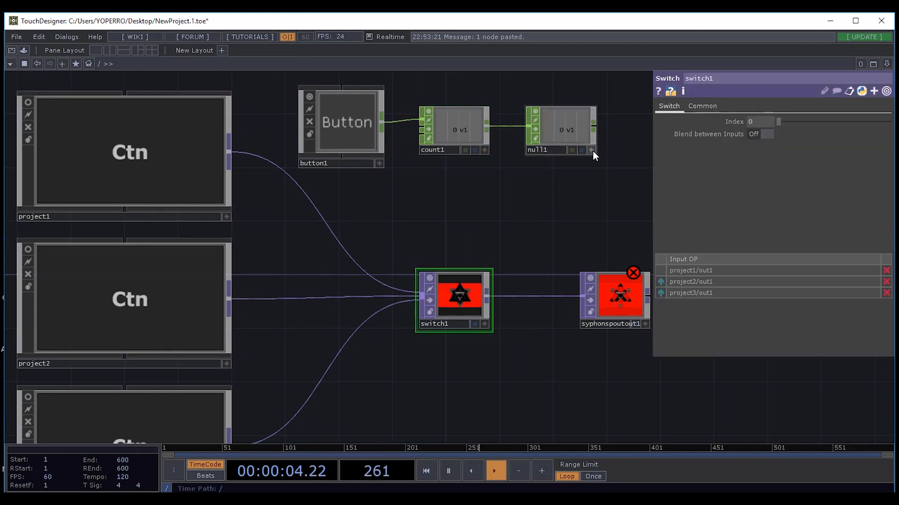
pyautogui.click(592, 150)
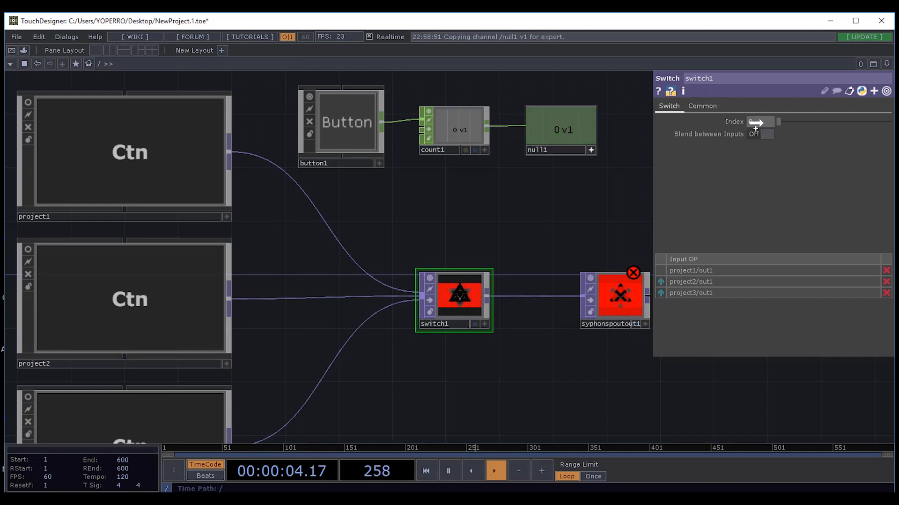
pyautogui.moveTo(756, 123); pyautogui.dragTo(765, 122)
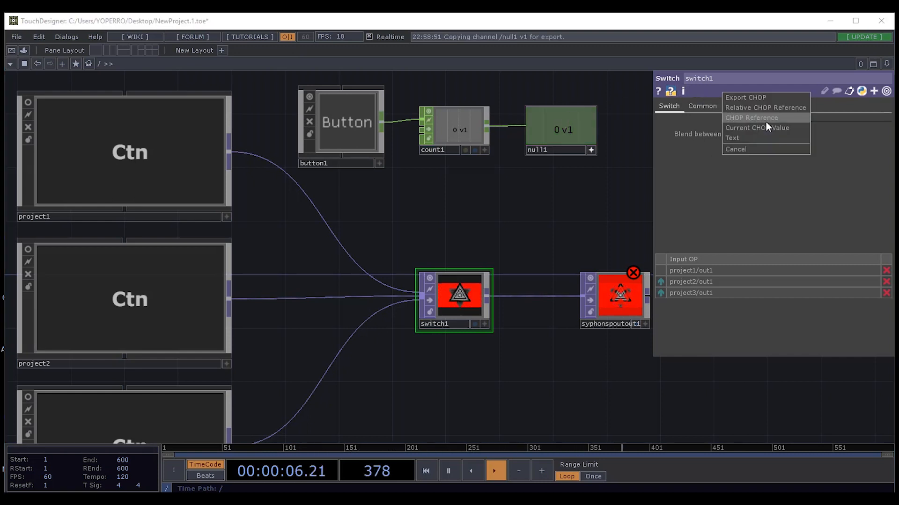
pyautogui.click(739, 96)
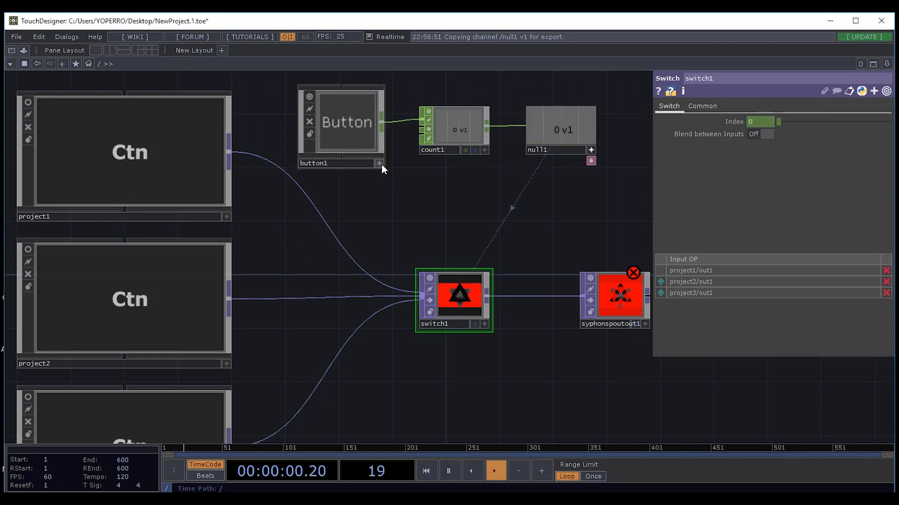
# Make the Button COMP's viewer active and toggle the button repeatedly to test switching between the project inputs.
pyautogui.moveTo(448, 220); pyautogui.dragTo(346, 213)
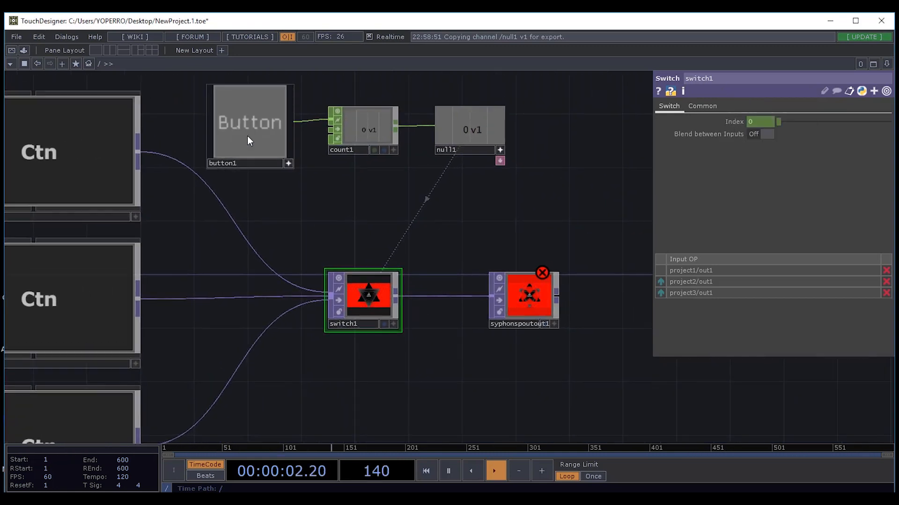
pyautogui.click(249, 136)
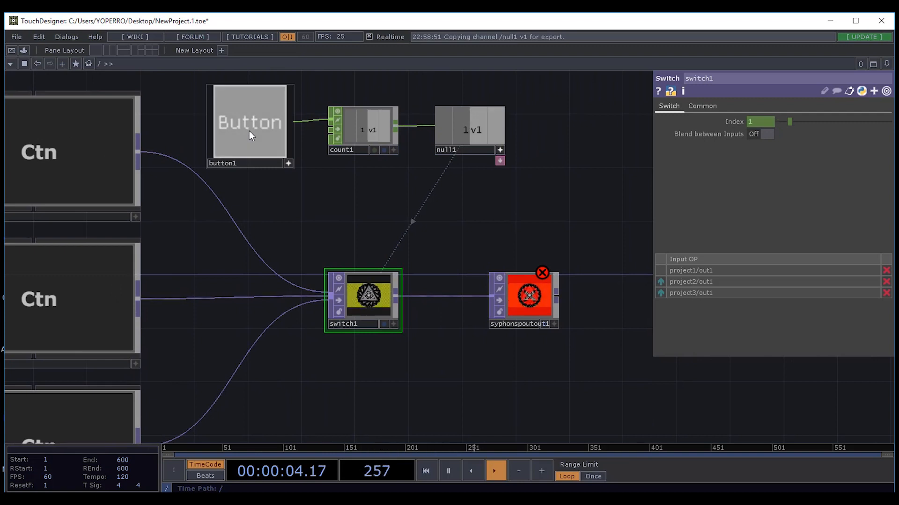
pyautogui.click(249, 130)
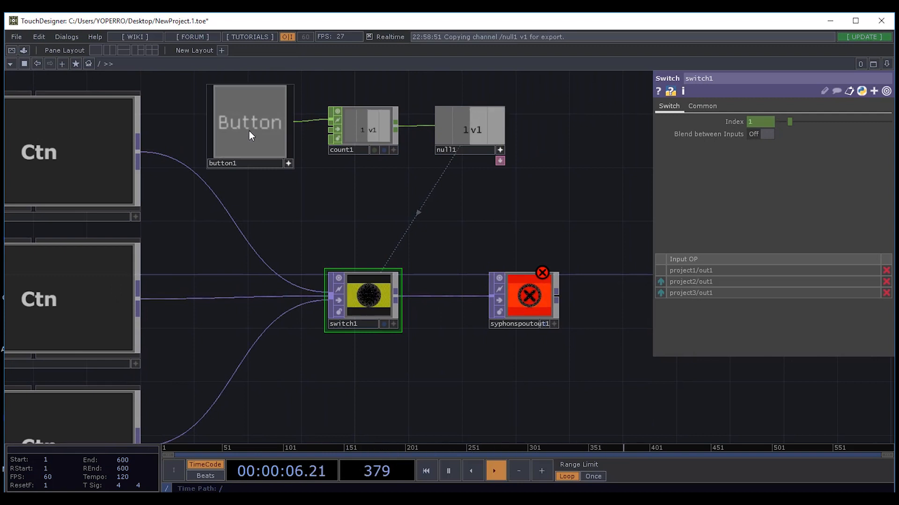
pyautogui.click(249, 132)
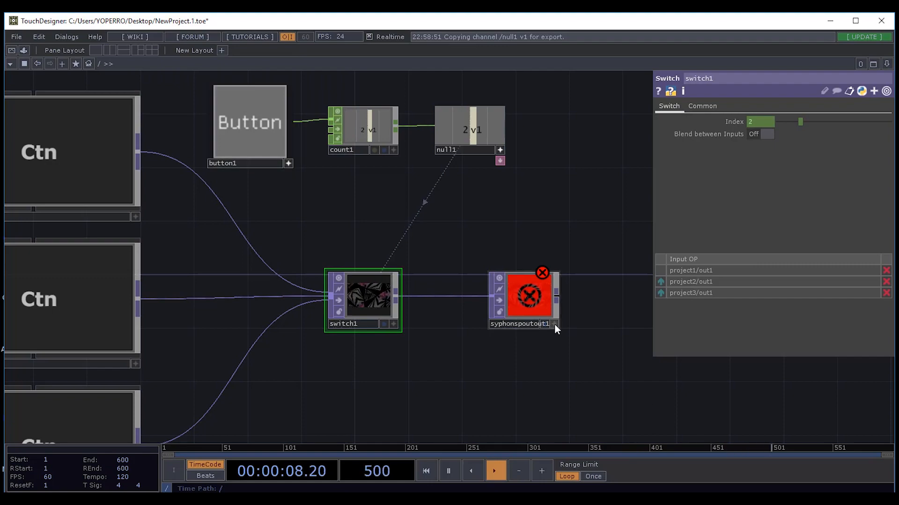
# Display the Switch TOP in the network background and cycle through the project visuals with the button.
pyautogui.click(383, 324)
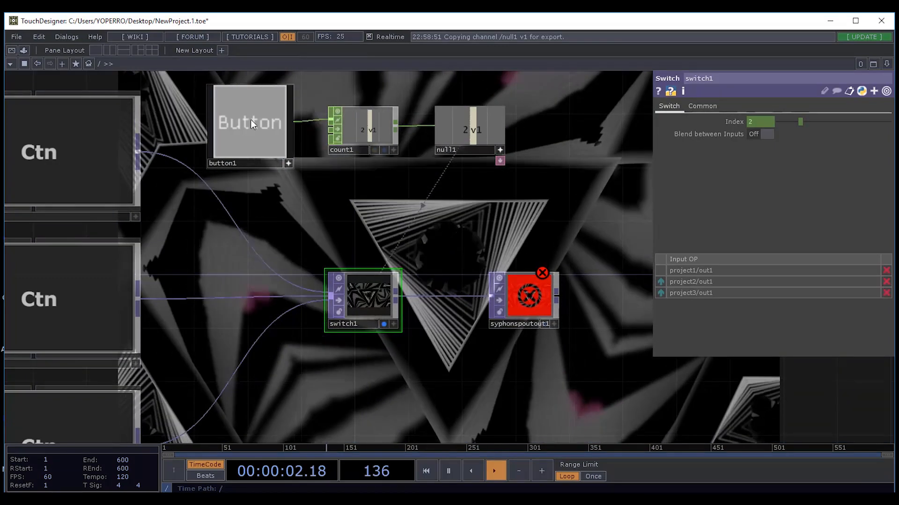
pyautogui.click(251, 122)
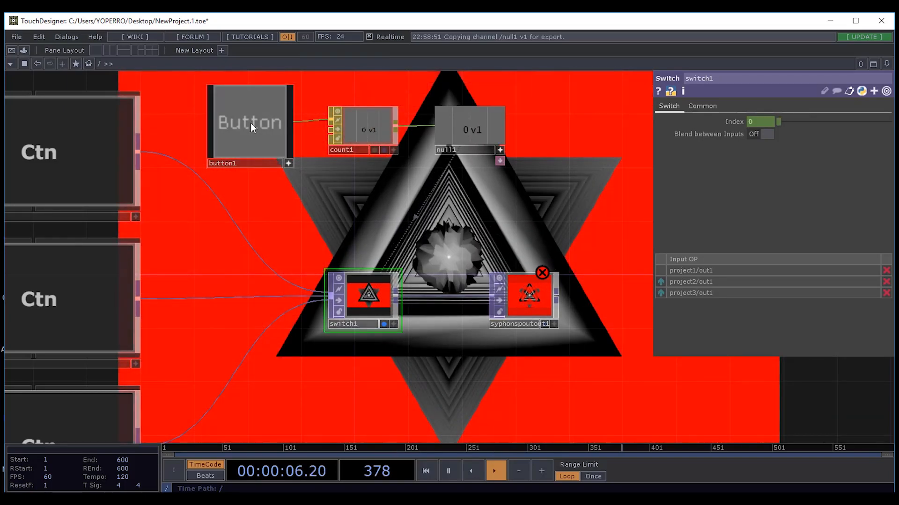
pyautogui.click(251, 122)
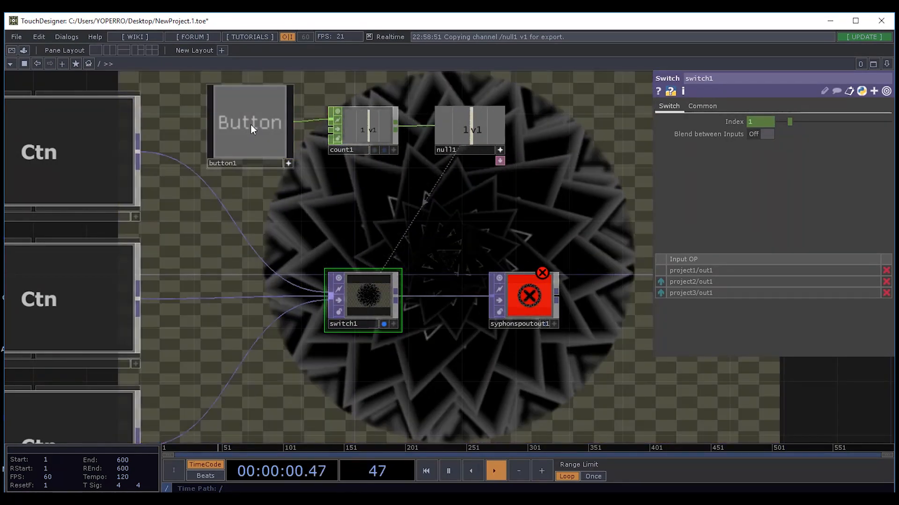
# Advance to the next project with the button, and set the Button COMP's Button Type to Momentary.
pyautogui.click(251, 124)
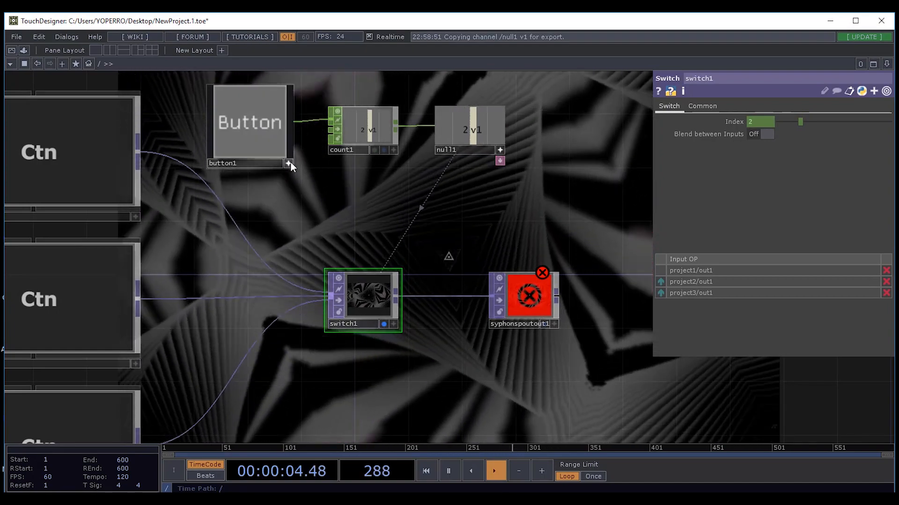
pyautogui.click(290, 162)
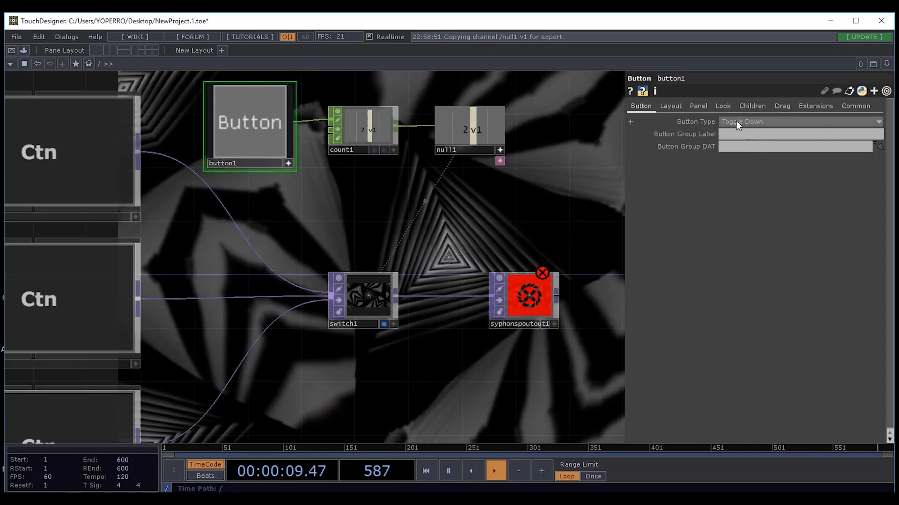
pyautogui.click(736, 120)
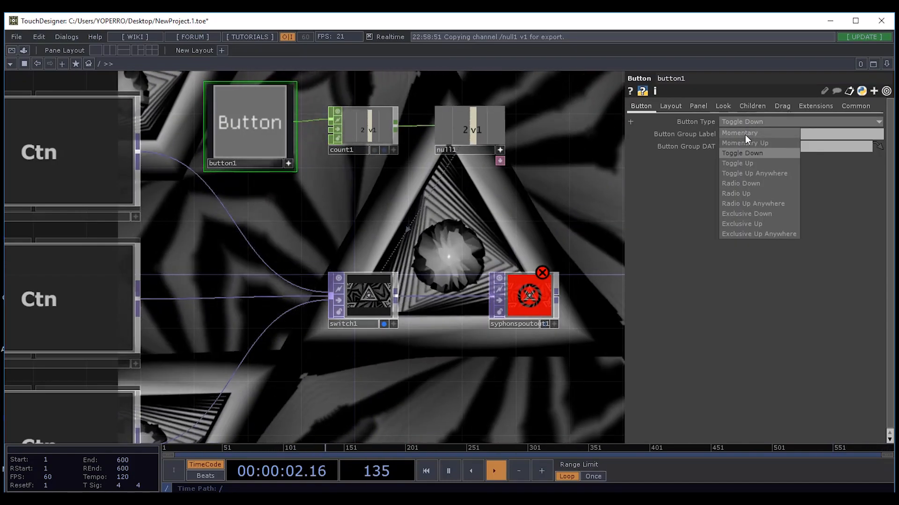
pyautogui.click(745, 134)
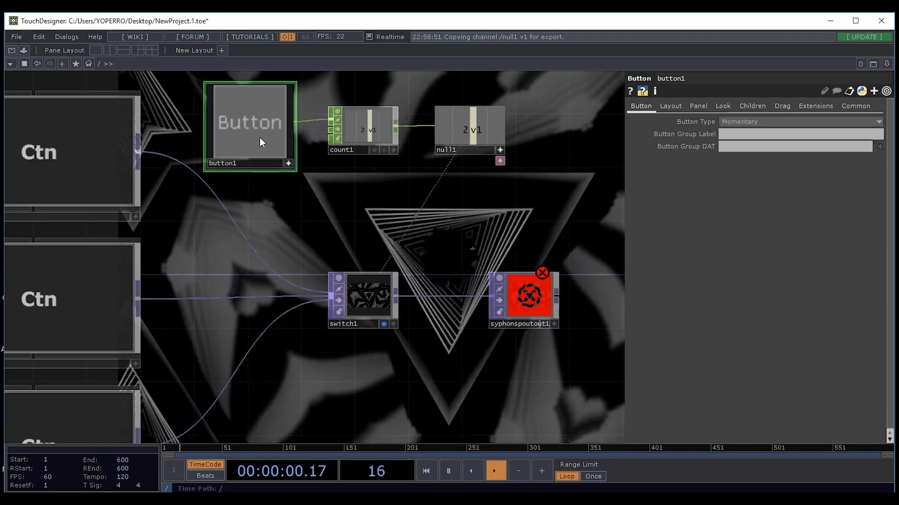
# Test the momentary button by cycling the Switch TOP through all three project inputs.
pyautogui.click(259, 138)
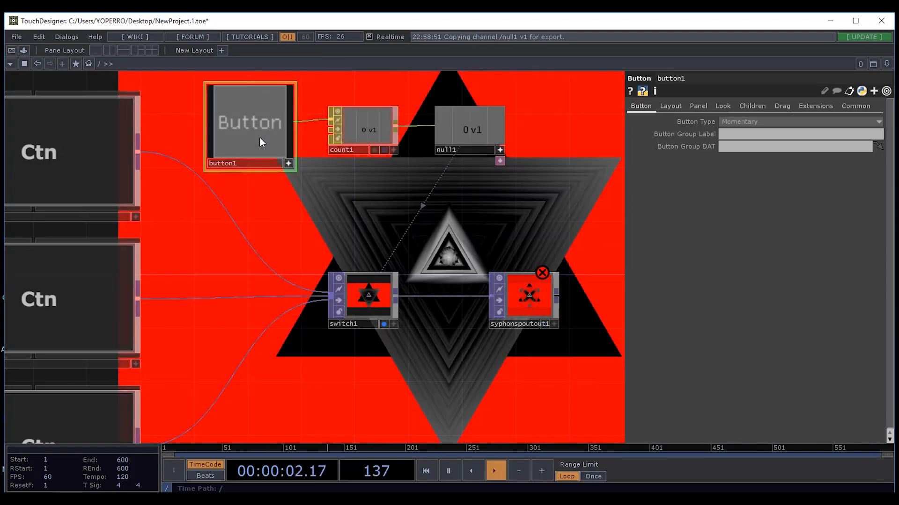
pyautogui.click(259, 137)
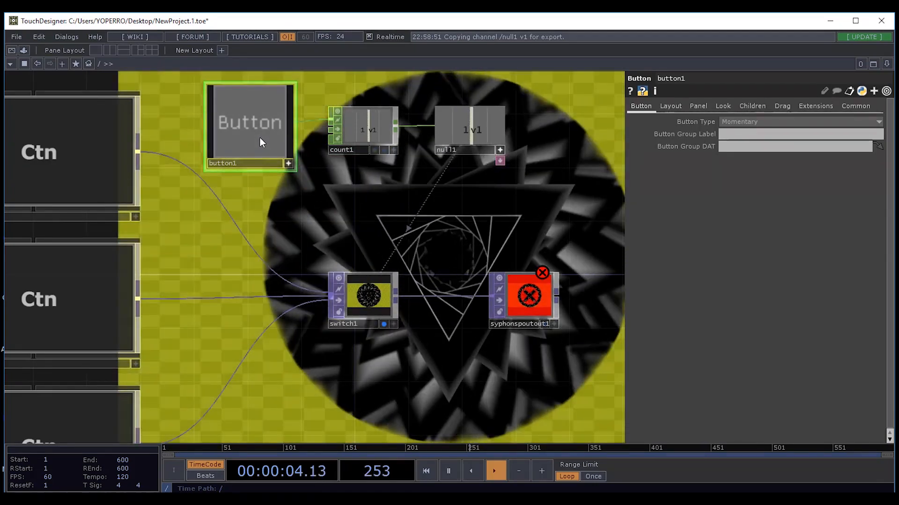
pyautogui.click(260, 138)
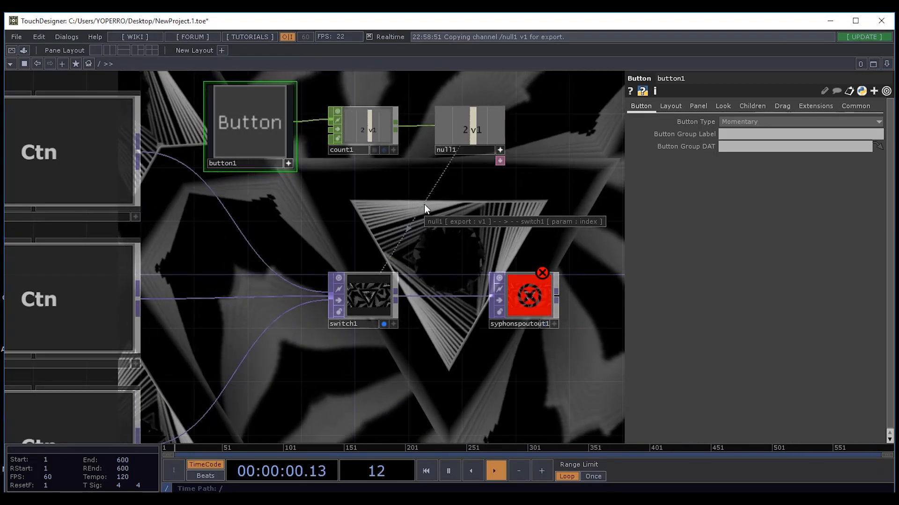
# Examine the Syphon Spout Out TOP and its connection from the Switch TOP.
pyautogui.scroll(-3, 261, 304)
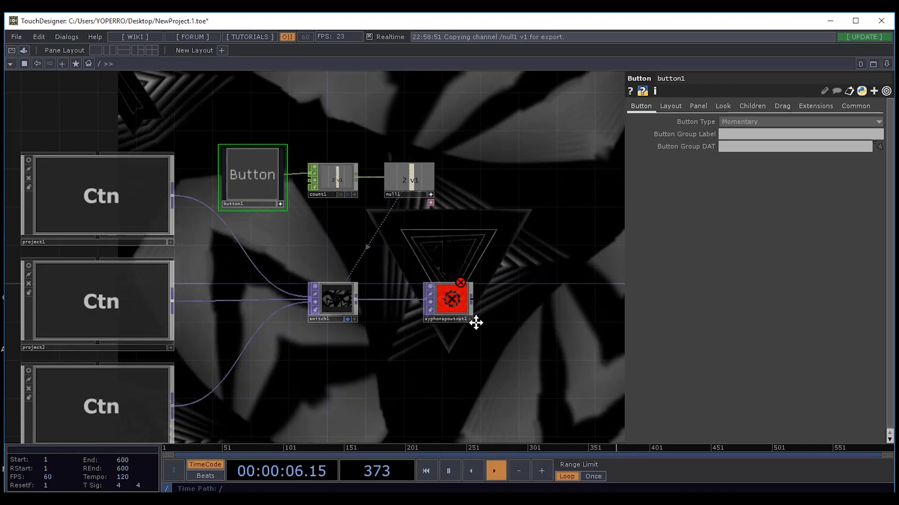
pyautogui.moveTo(476, 321); pyautogui.dragTo(509, 234)
pyautogui.moveTo(481, 305); pyautogui.dragTo(396, 304)
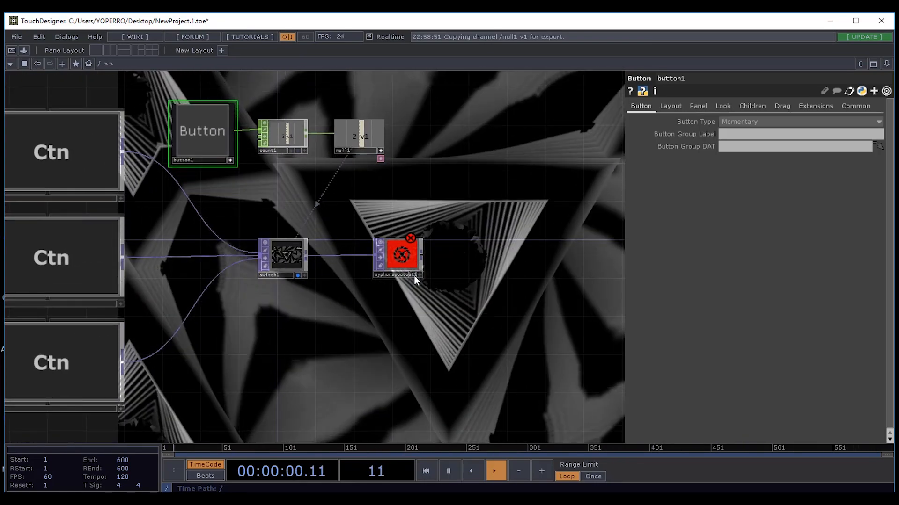
pyautogui.scroll(5, 426, 279)
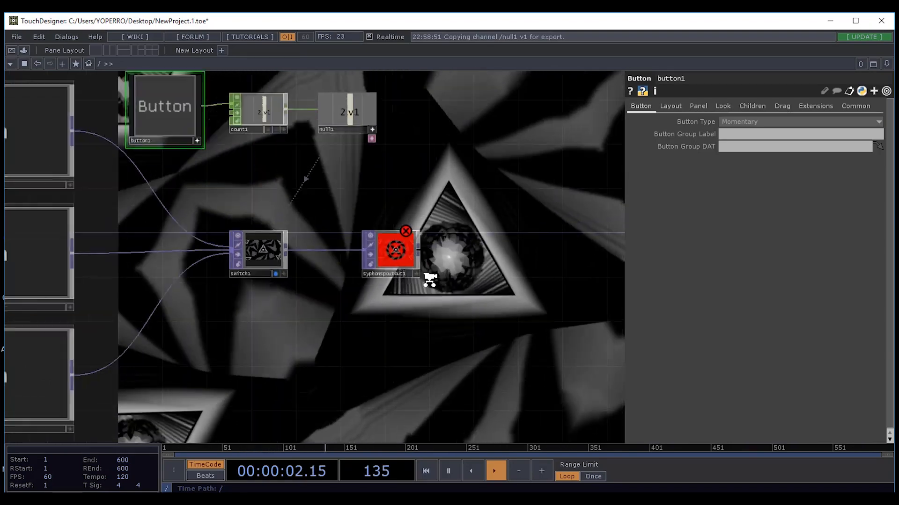
pyautogui.scroll(-3, 370, 257)
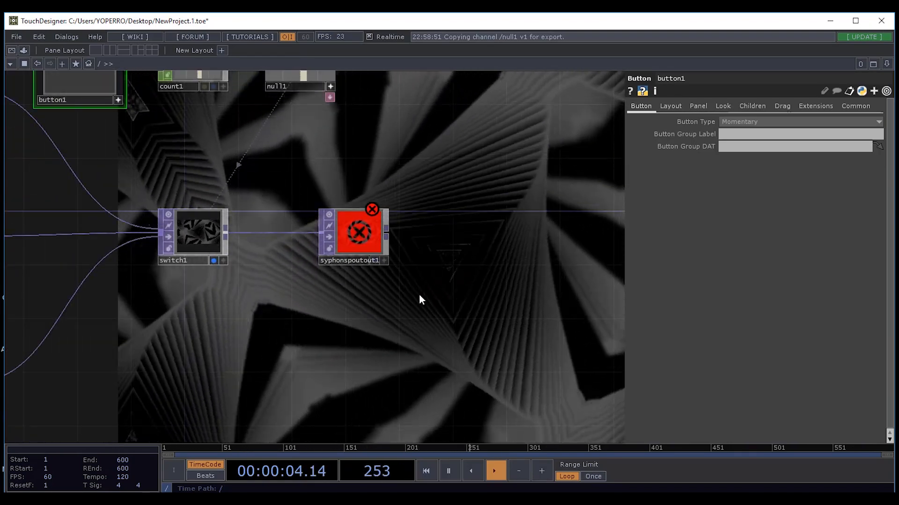
pyautogui.moveTo(446, 308); pyautogui.dragTo(516, 313)
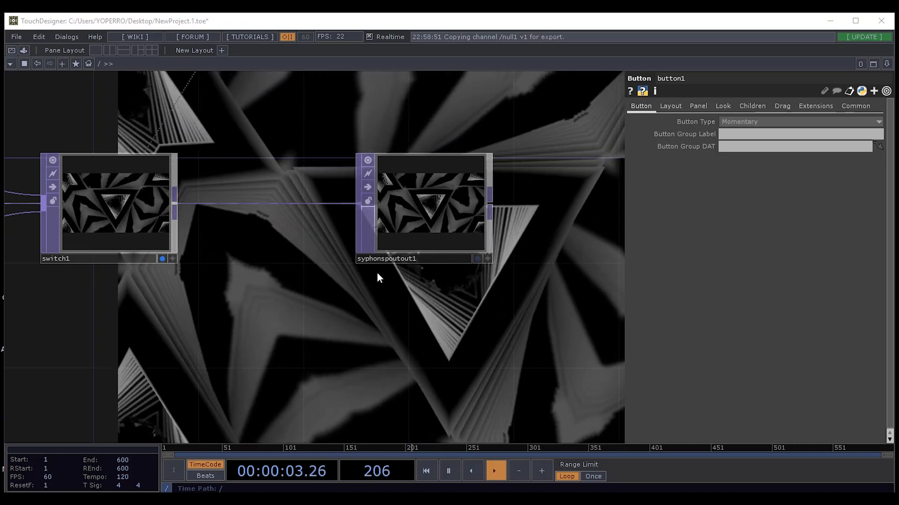
pyautogui.scroll(-3, 442, 291)
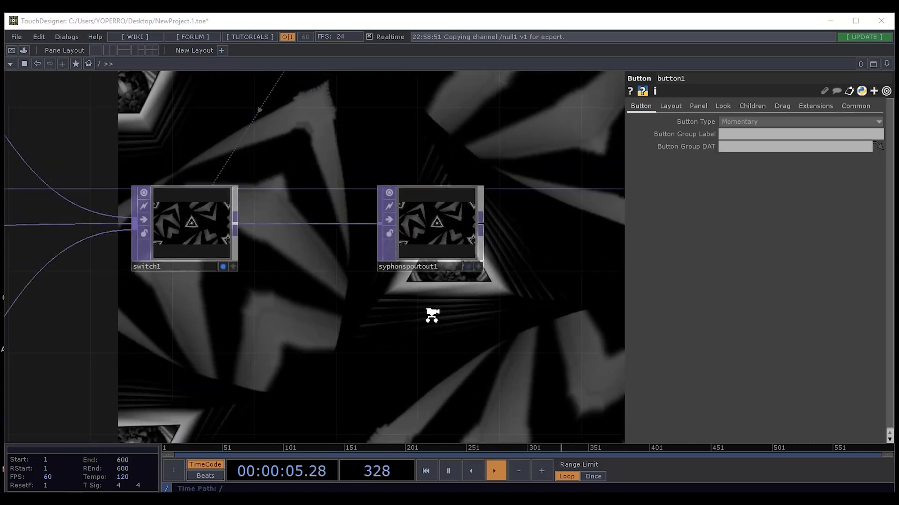
pyautogui.moveTo(347, 370); pyautogui.dragTo(237, 379)
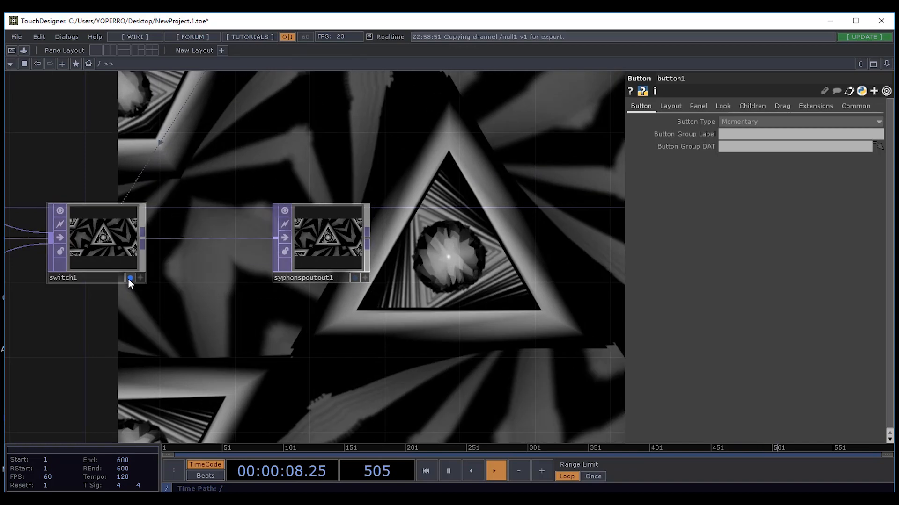
# Turn off the Switch TOP's display in the network background and bring the whole network back into view.
pyautogui.click(130, 278)
pyautogui.scroll(-4, 403, 289)
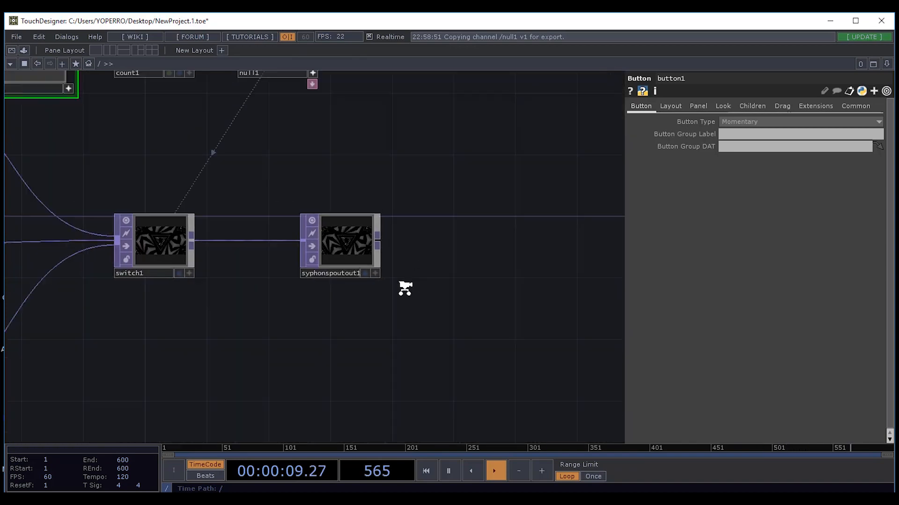
pyautogui.moveTo(394, 312); pyautogui.dragTo(531, 343)
pyautogui.moveTo(364, 195); pyautogui.dragTo(286, 183)
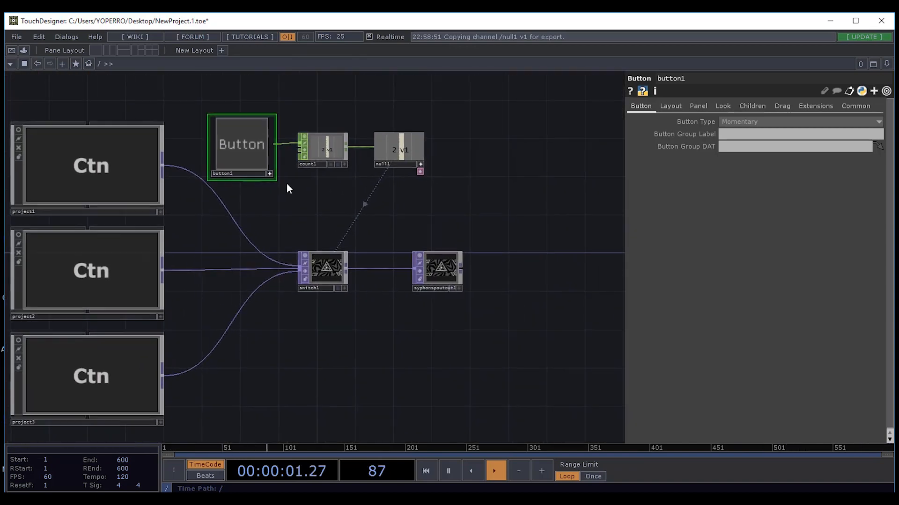
# Toggle the Button COMP's viewer active state off and on, and cycle through the project inputs again.
pyautogui.click(269, 175)
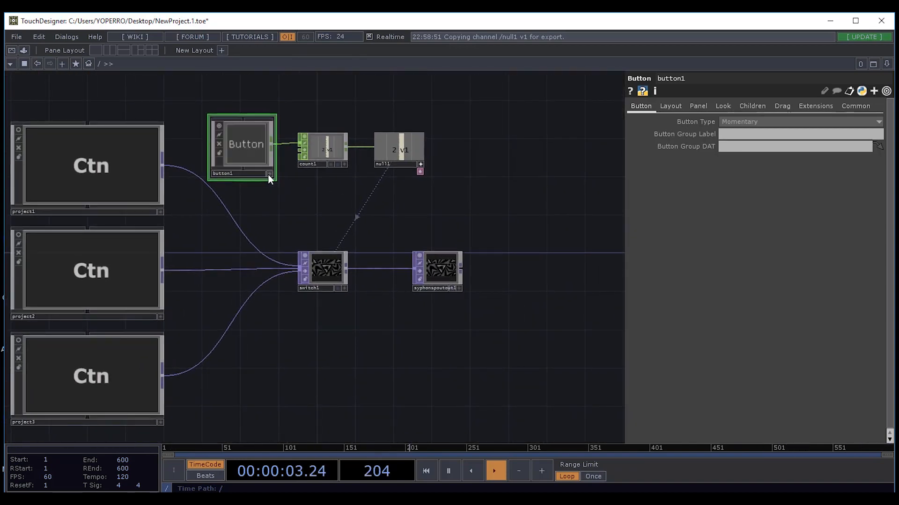
pyautogui.click(269, 175)
pyautogui.click(255, 138)
pyautogui.click(255, 139)
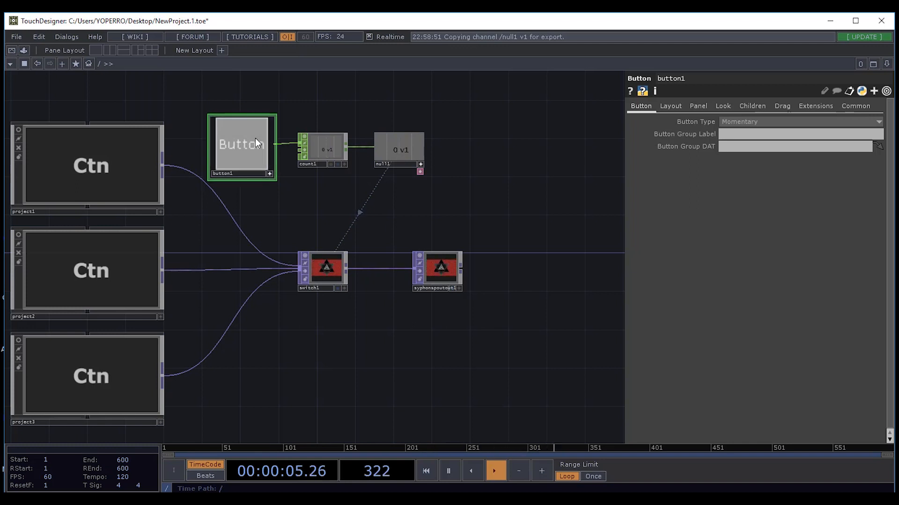
pyautogui.click(255, 138)
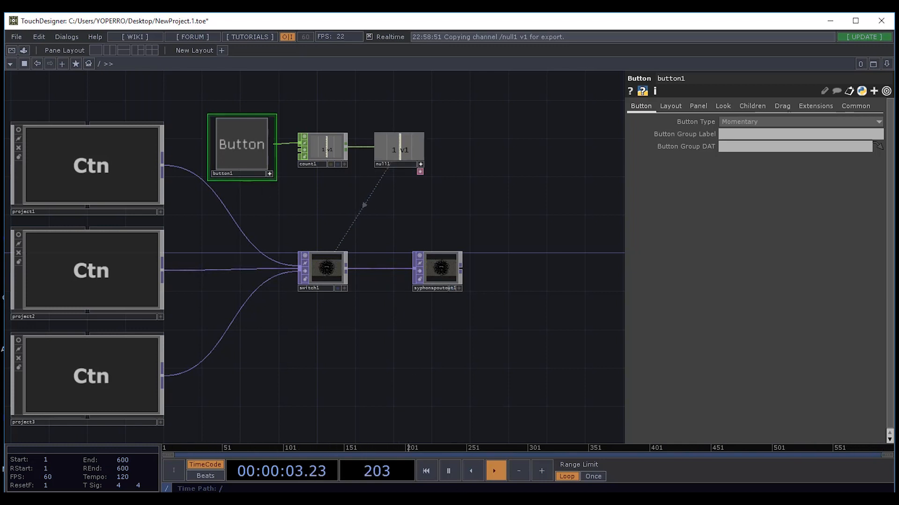
# Switch to Resolume Arena and choose Spout as an output option.
pyautogui.click(445, 462)
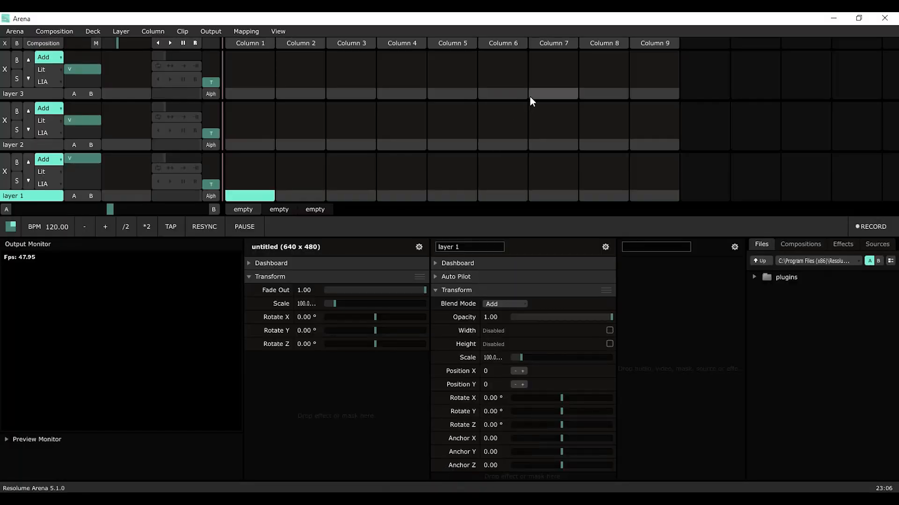
pyautogui.click(211, 31)
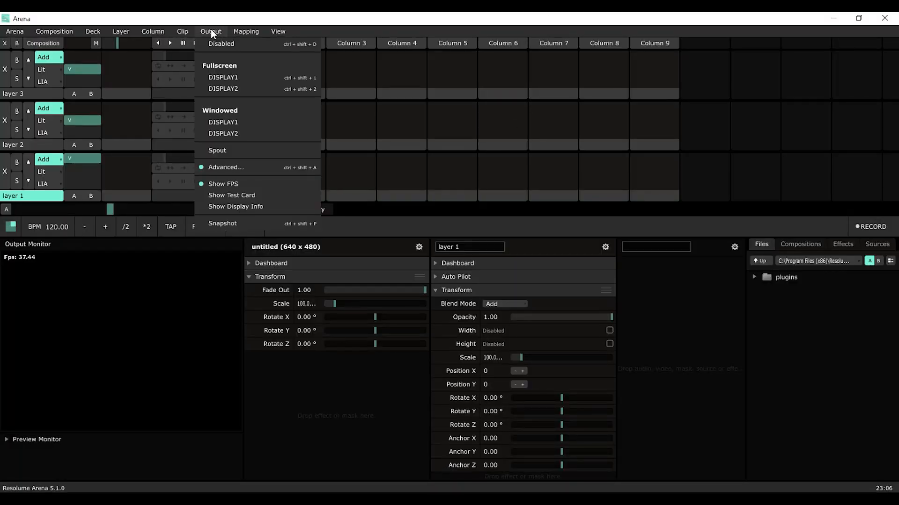
pyautogui.click(202, 151)
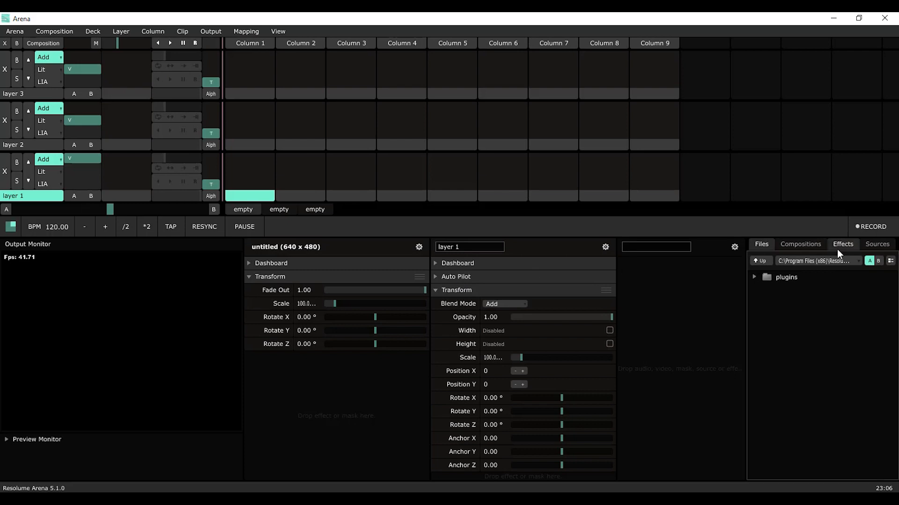
# Load and play the TDSyphonSpoutOut source in layer 1, Column 1, and widen the Output Monitor.
pyautogui.click(878, 245)
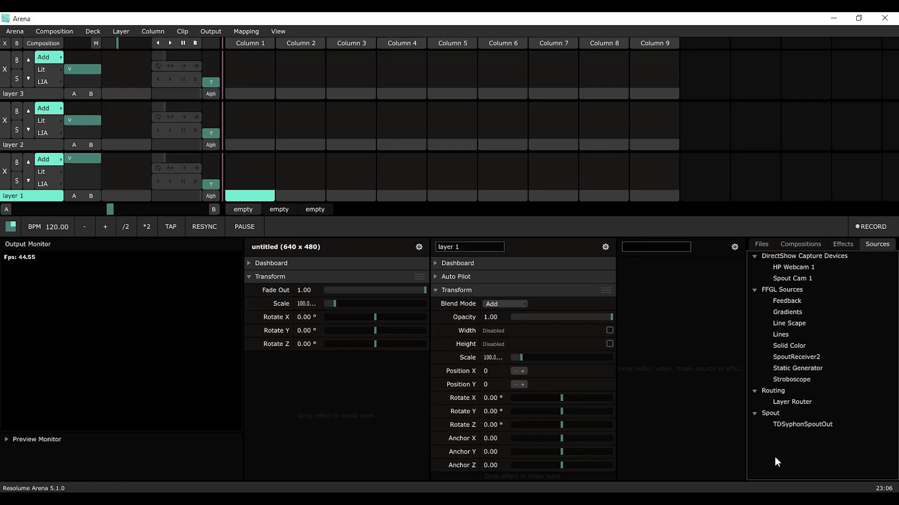
pyautogui.click(802, 428)
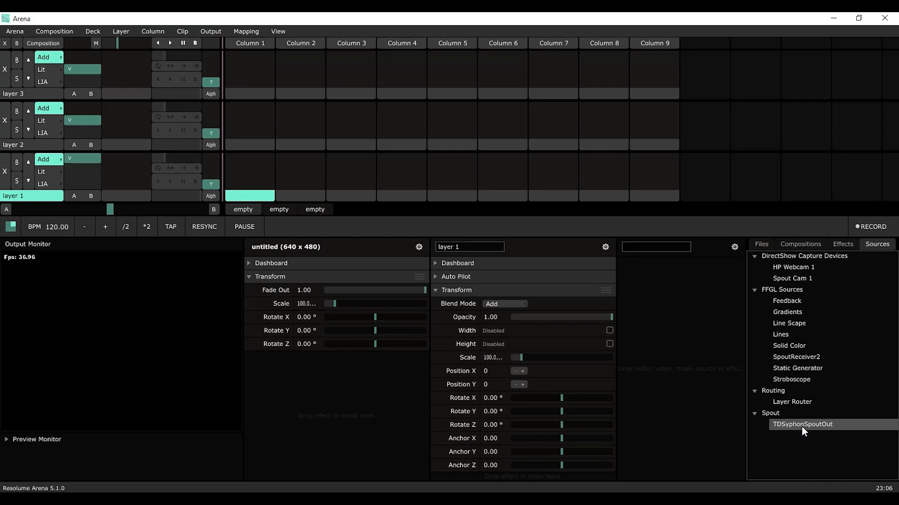
pyautogui.moveTo(801, 426); pyautogui.dragTo(260, 172)
pyautogui.click(255, 175)
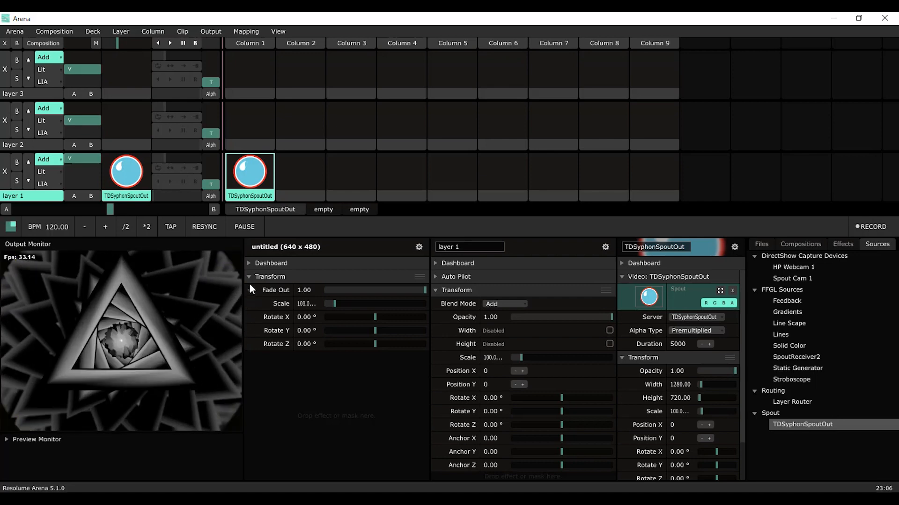
pyautogui.moveTo(243, 270); pyautogui.dragTo(297, 268)
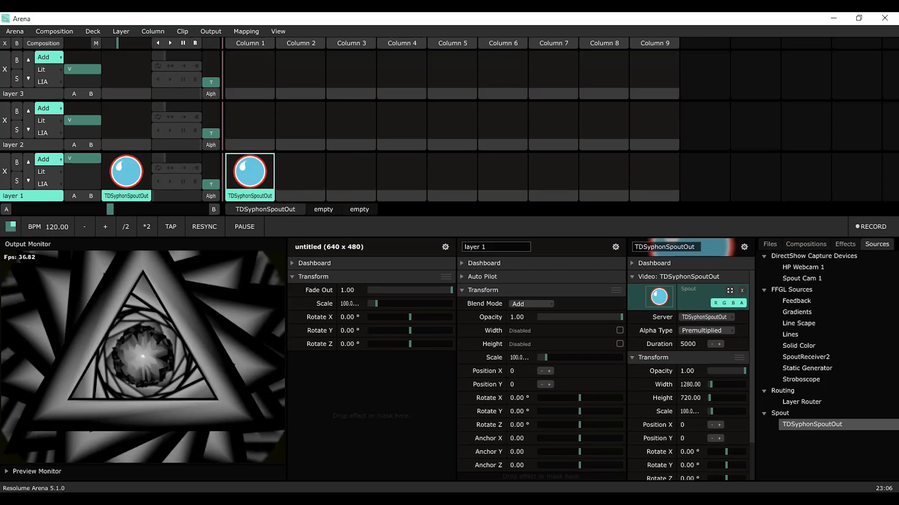
# Switch back to TouchDesigner, turn on the project1 container's viewer, and advance the button until project1 is selected.
pyautogui.click(386, 444)
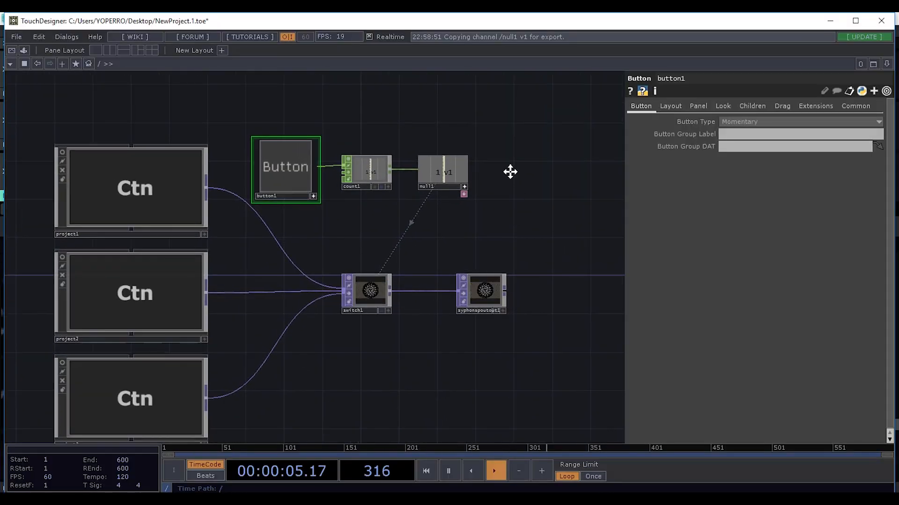
pyautogui.moveTo(509, 173); pyautogui.dragTo(509, 120)
pyautogui.click(286, 108)
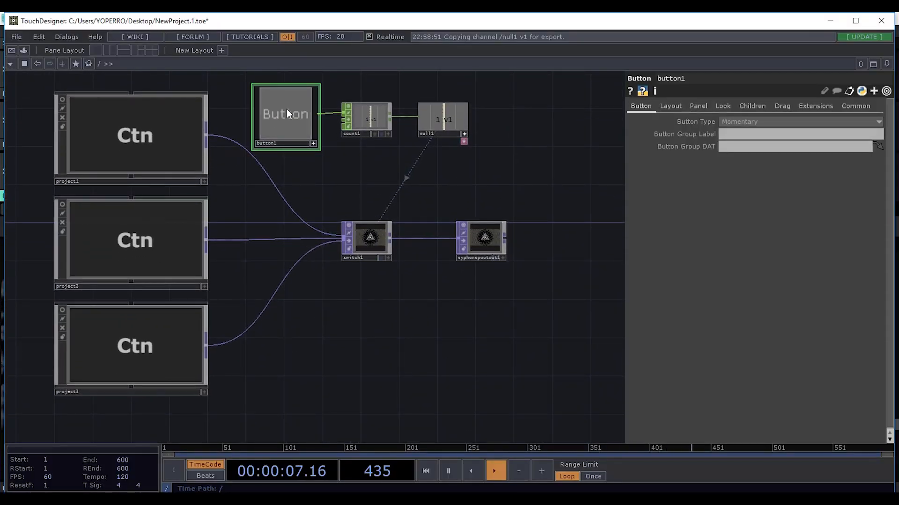
pyautogui.click(60, 101)
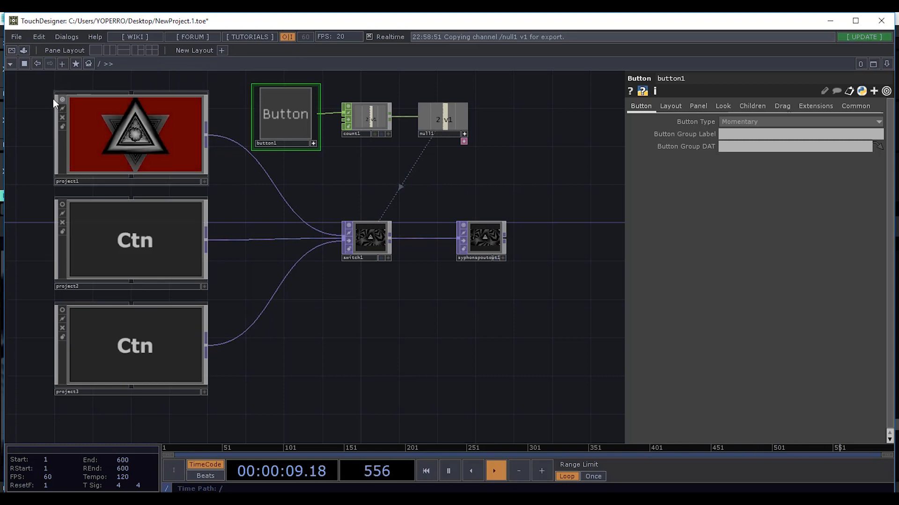
pyautogui.click(285, 108)
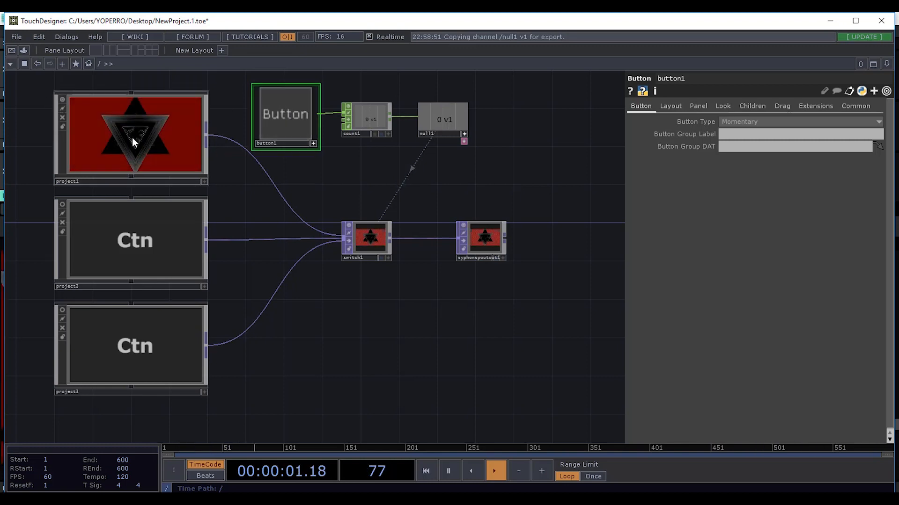
# Enter the project1 container and bypass the red Constant TOP that feeds the Composite TOP.
pyautogui.press('i')
pyautogui.scroll(8, 496, 332)
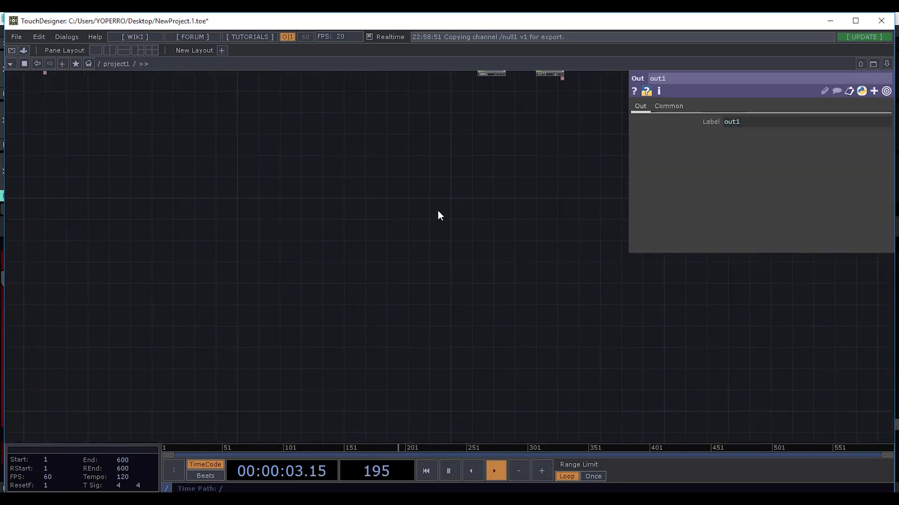
pyautogui.moveTo(437, 213); pyautogui.dragTo(390, 367)
pyautogui.scroll(3, 414, 305)
pyautogui.moveTo(564, 202); pyautogui.dragTo(494, 298)
pyautogui.scroll(2, 495, 298)
pyautogui.moveTo(414, 360); pyautogui.dragTo(255, 455)
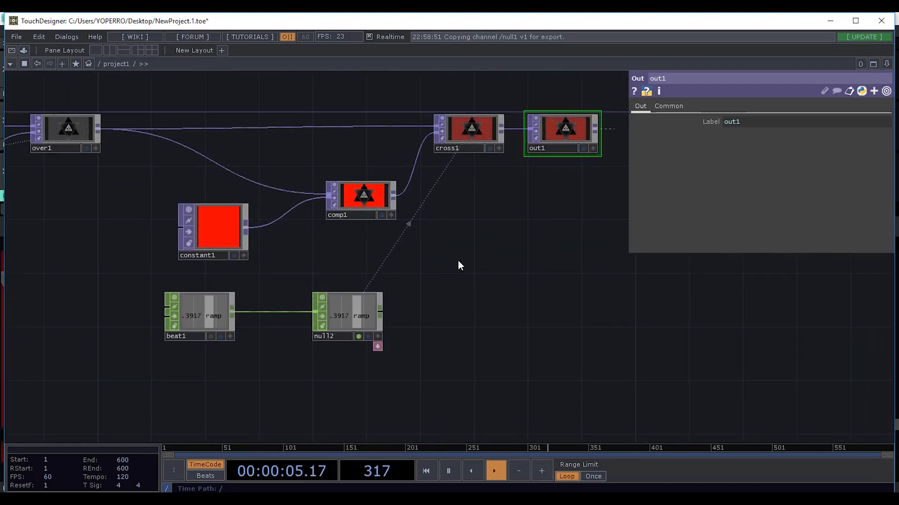
pyautogui.click(189, 229)
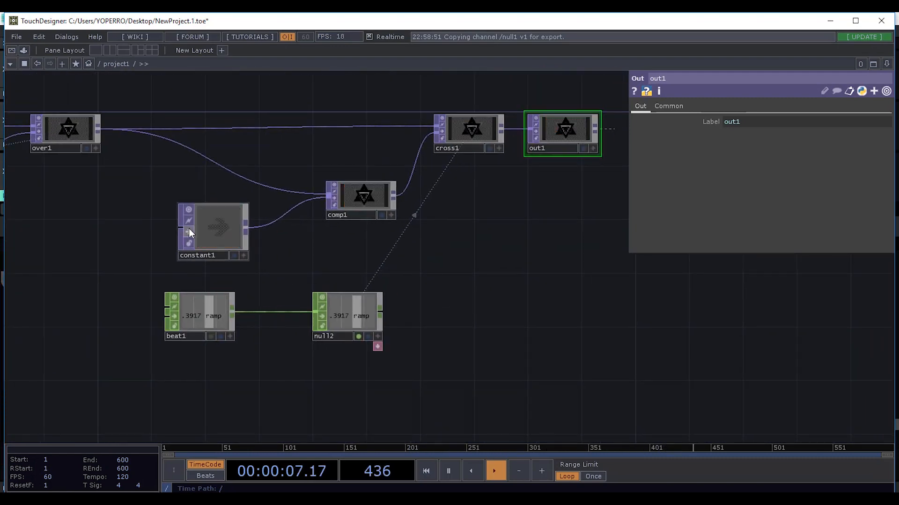
pyautogui.moveTo(424, 165); pyautogui.dragTo(299, 190)
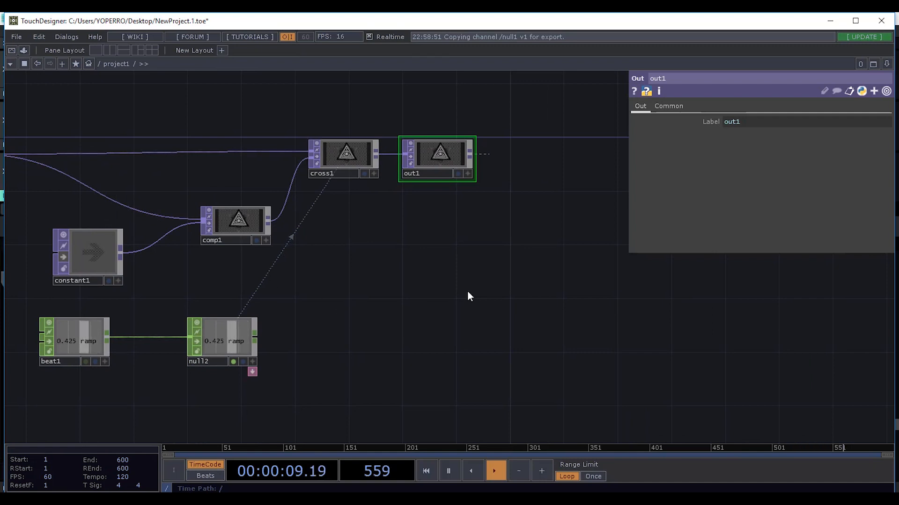
pyautogui.moveTo(455, 288); pyautogui.dragTo(437, 315)
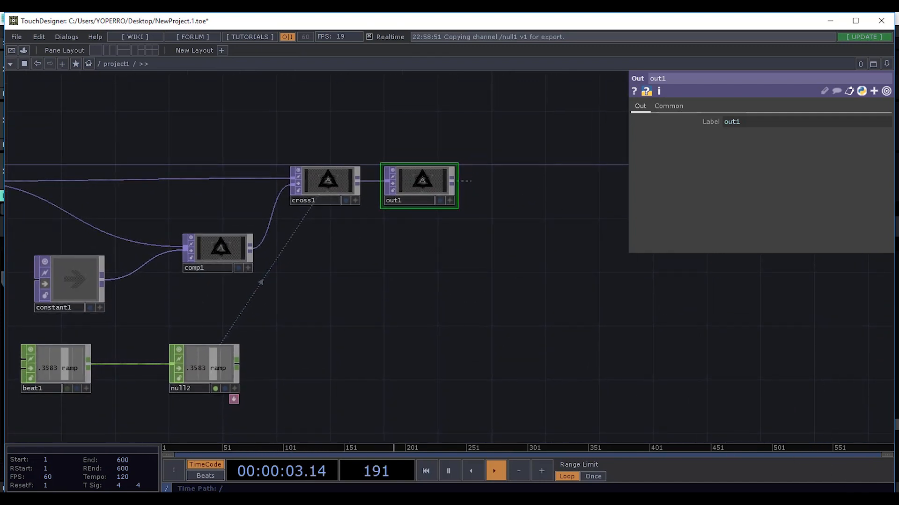
# Open the Windows volume mixer to check the speaker and per-application audio levels, and close it.
pyautogui.click(842, 501)
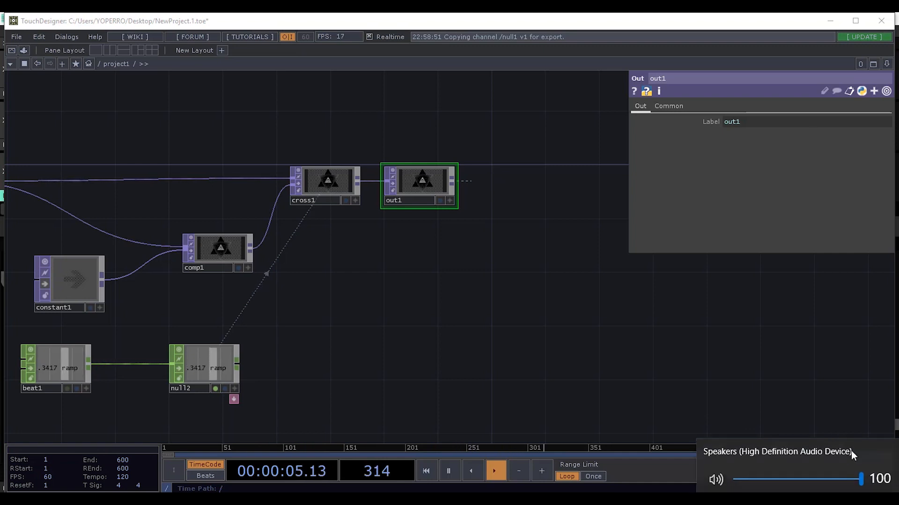
pyautogui.click(848, 424)
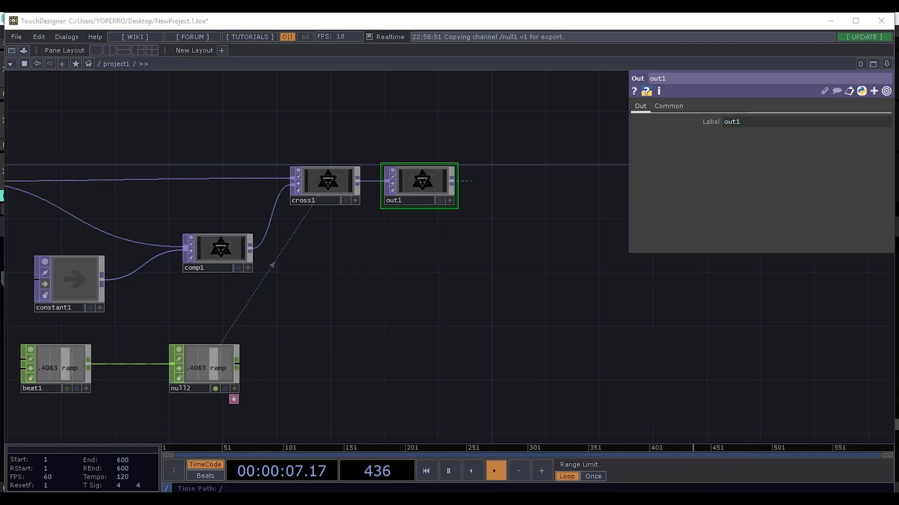
pyautogui.rightClick(842, 501)
pyautogui.click(808, 440)
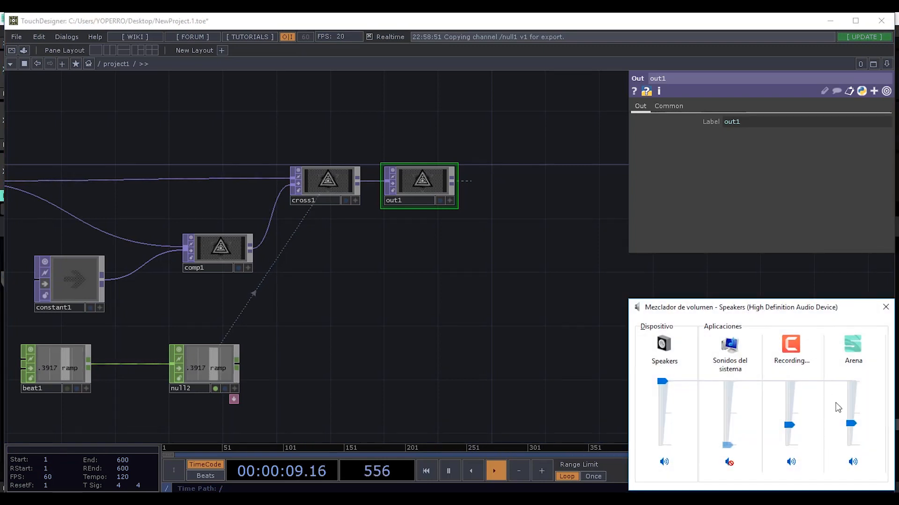
pyautogui.click(513, 291)
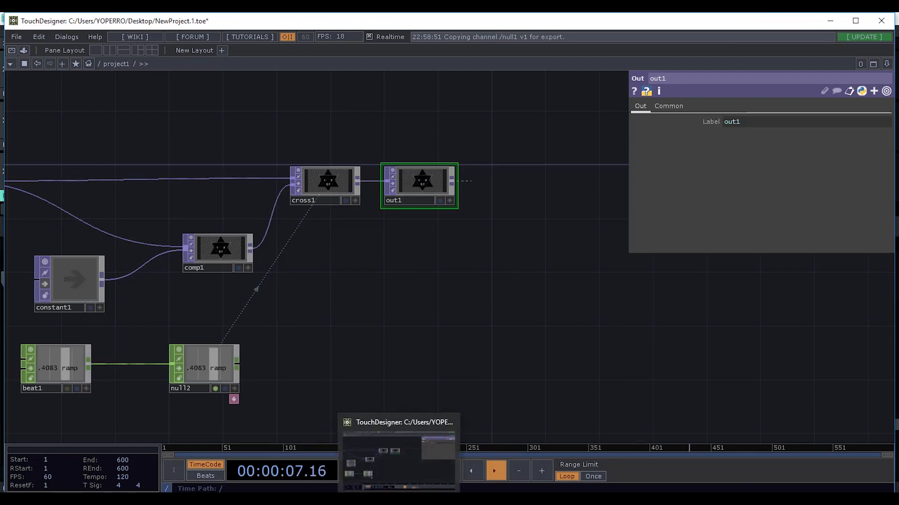
# Switch to Resolume Arena, move the TDSyphonSpoutOut clip to layer 2, Column 1, and raise that layer's video fader to full.
pyautogui.click(454, 449)
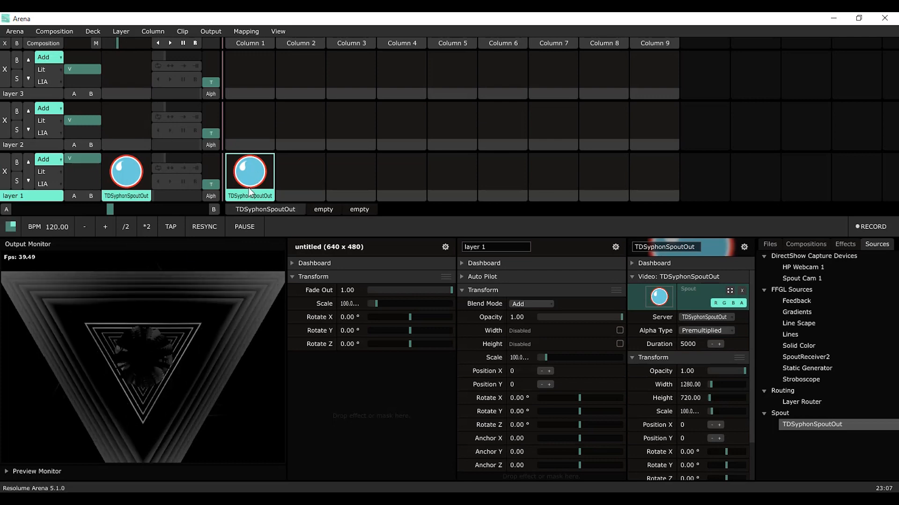
pyautogui.moveTo(244, 198); pyautogui.dragTo(242, 127)
pyautogui.moveTo(84, 121); pyautogui.dragTo(87, 95)
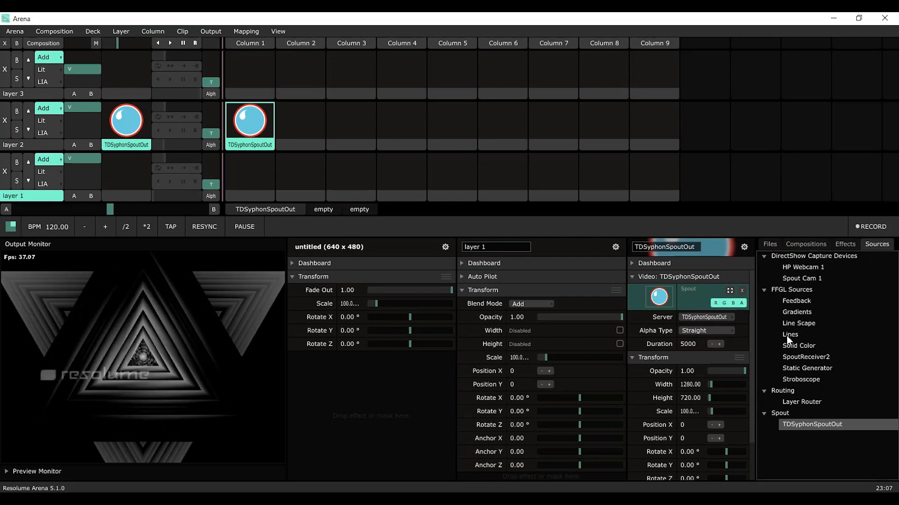
# Play the Lines source in layer 1, Column 1, animate its Line Width parameter, and widen the clip's settings area.
pyautogui.moveTo(786, 336); pyautogui.dragTo(253, 174)
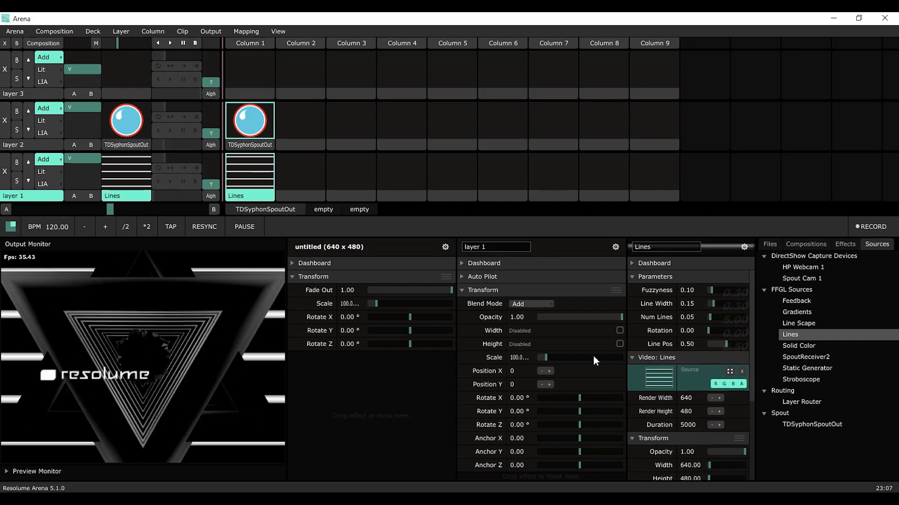
pyautogui.click(635, 304)
pyautogui.click(586, 151)
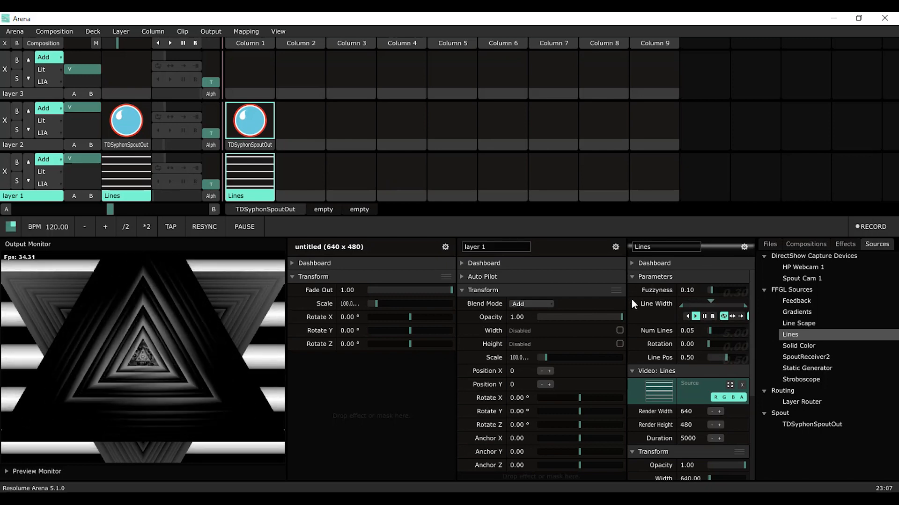
pyautogui.moveTo(626, 289); pyautogui.dragTo(543, 289)
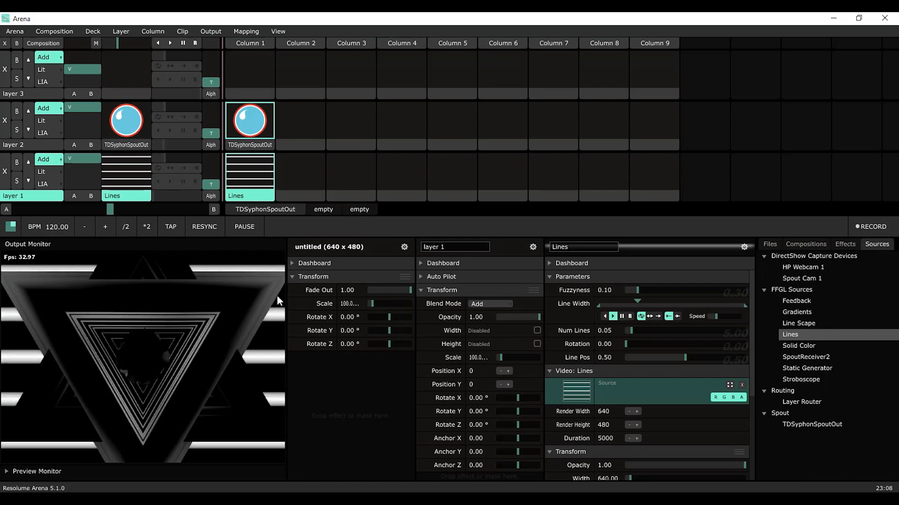
pyautogui.click(309, 277)
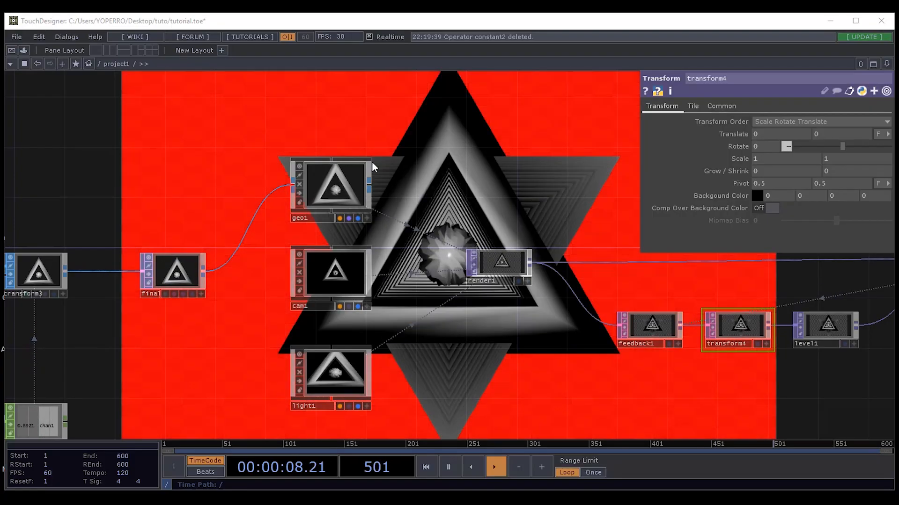
# Add Constant, Phong and Wireframe materials to the project1 network in TouchDesigner.
pyautogui.moveTo(485, 163); pyautogui.dragTo(457, 117)
pyautogui.moveTo(447, 174); pyautogui.dragTo(403, 142)
pyautogui.moveTo(488, 153); pyautogui.dragTo(519, 173)
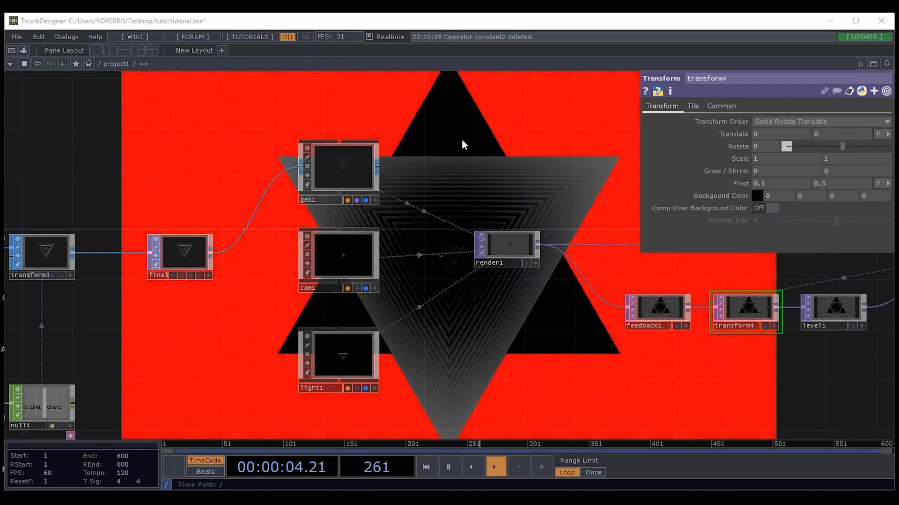
pyautogui.press('Tab')
pyautogui.moveTo(450, 28); pyautogui.dragTo(619, 88)
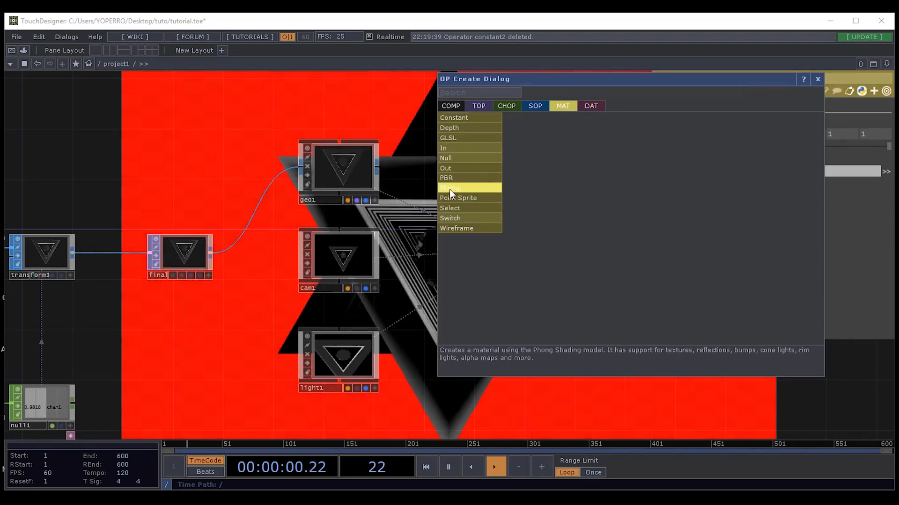
pyautogui.click(449, 188)
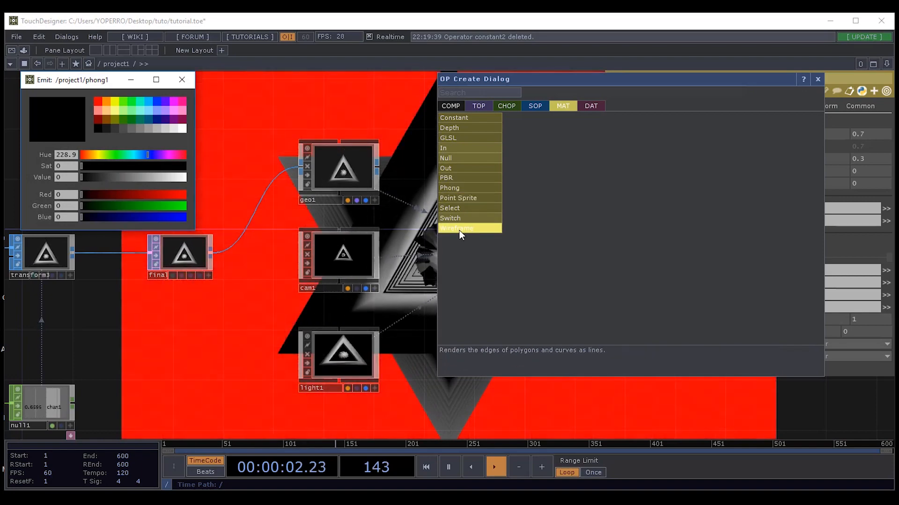
pyautogui.click(459, 230)
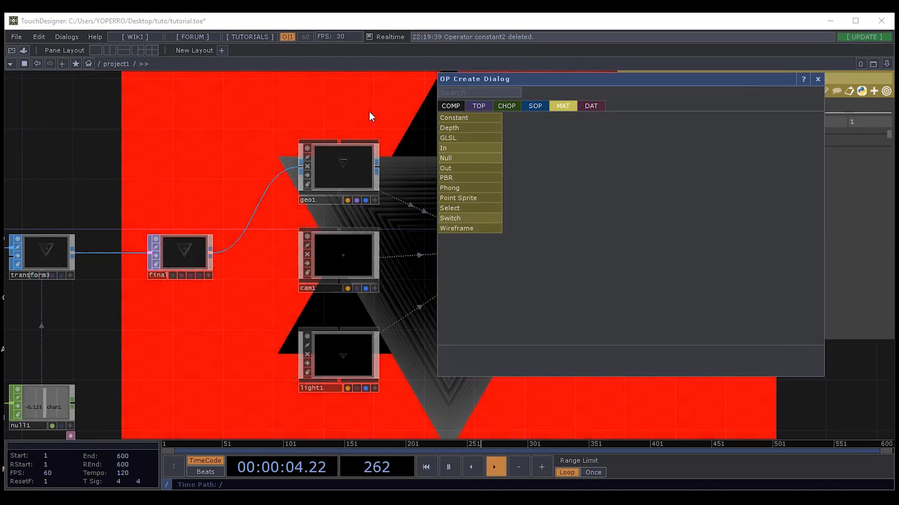
pyautogui.click(370, 111)
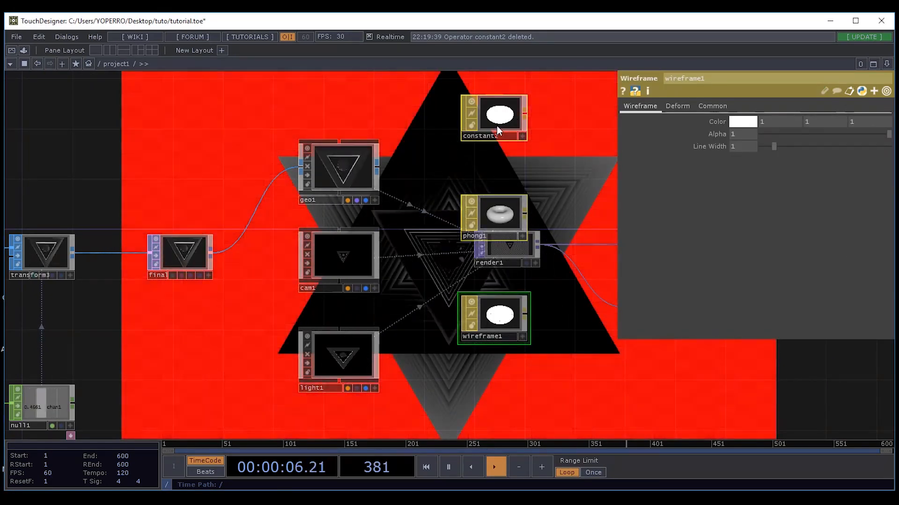
# Arrange the constant2, wireframe1 and phong1 materials in a vertical column beside the geo1 component, in that order.
pyautogui.moveTo(496, 126); pyautogui.dragTo(203, 132)
pyautogui.moveTo(323, 125); pyautogui.dragTo(396, 245)
pyautogui.moveTo(302, 227); pyautogui.dragTo(251, 114)
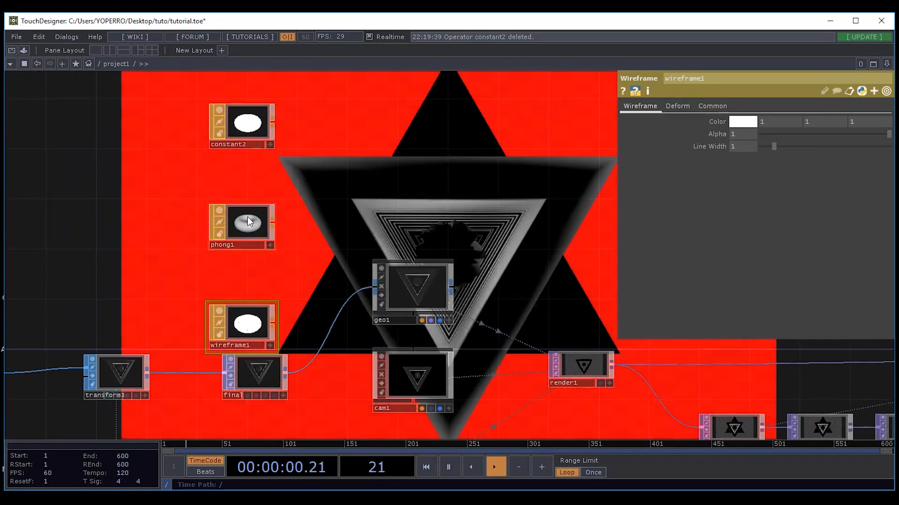
pyautogui.moveTo(245, 224); pyautogui.dragTo(330, 135)
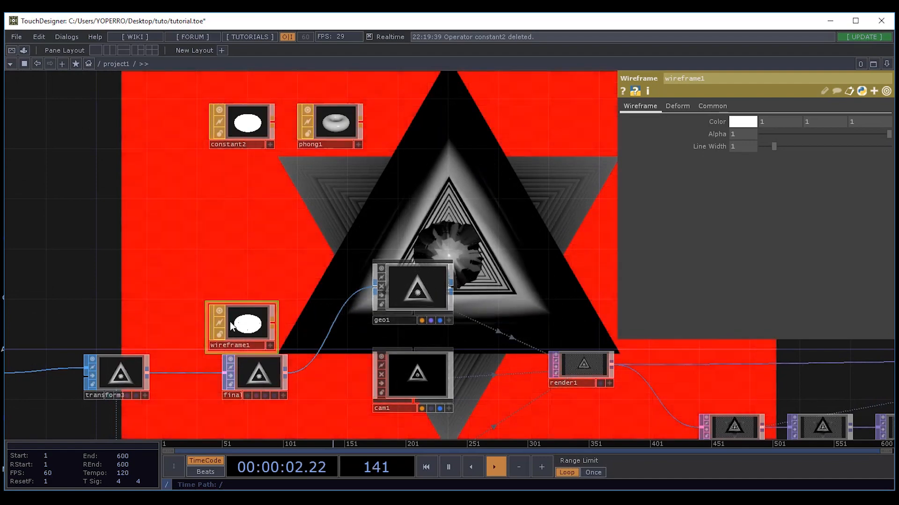
pyautogui.moveTo(229, 321); pyautogui.dragTo(410, 126)
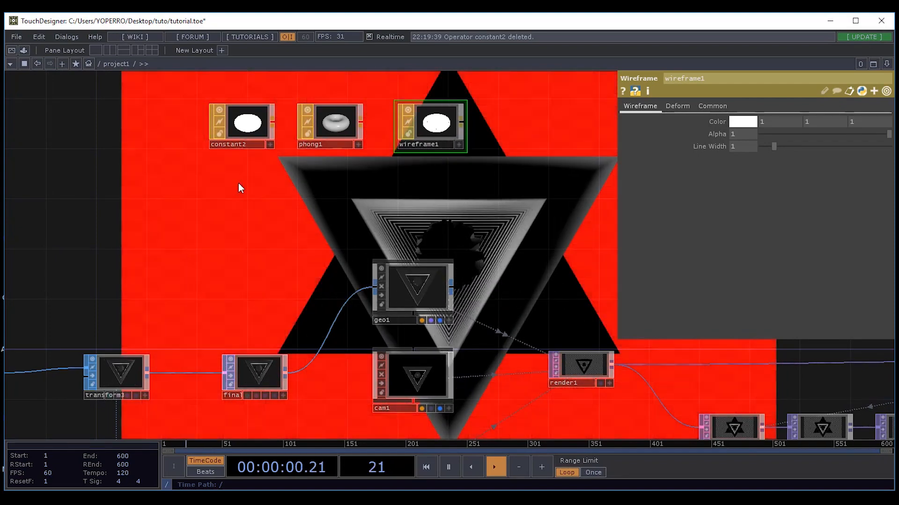
pyautogui.moveTo(446, 127); pyautogui.dragTo(256, 190)
pyautogui.moveTo(328, 140); pyautogui.dragTo(239, 264)
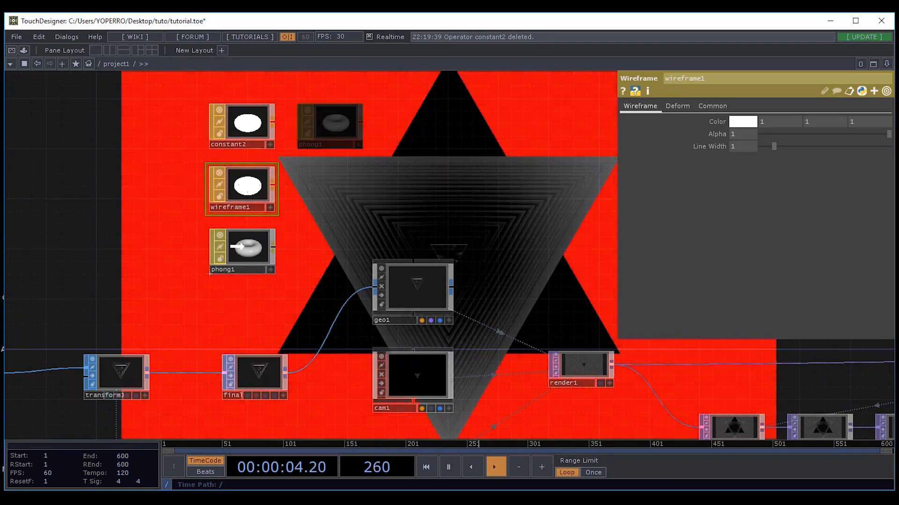
pyautogui.moveTo(335, 144); pyautogui.dragTo(262, 132)
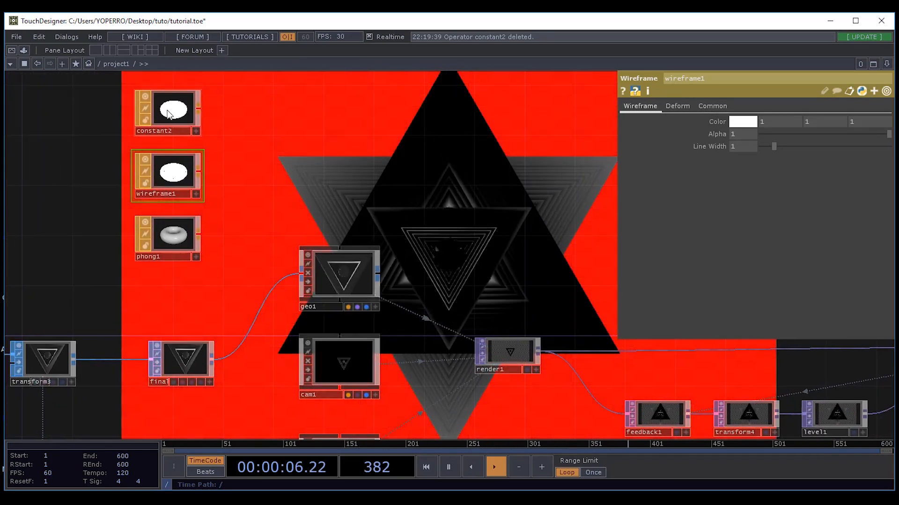
# Assign the constant2 material to geo1's Material parameter.
pyautogui.moveTo(160, 106); pyautogui.dragTo(234, 118)
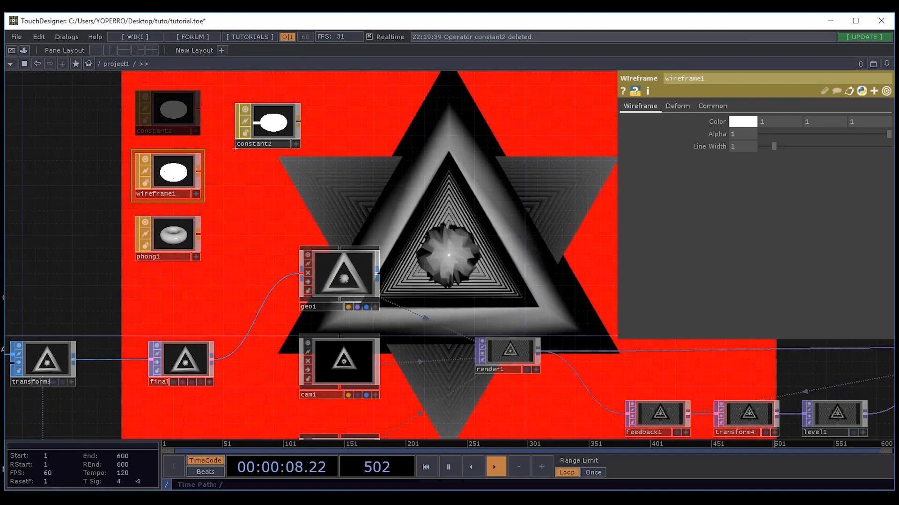
pyautogui.moveTo(235, 148); pyautogui.dragTo(333, 276)
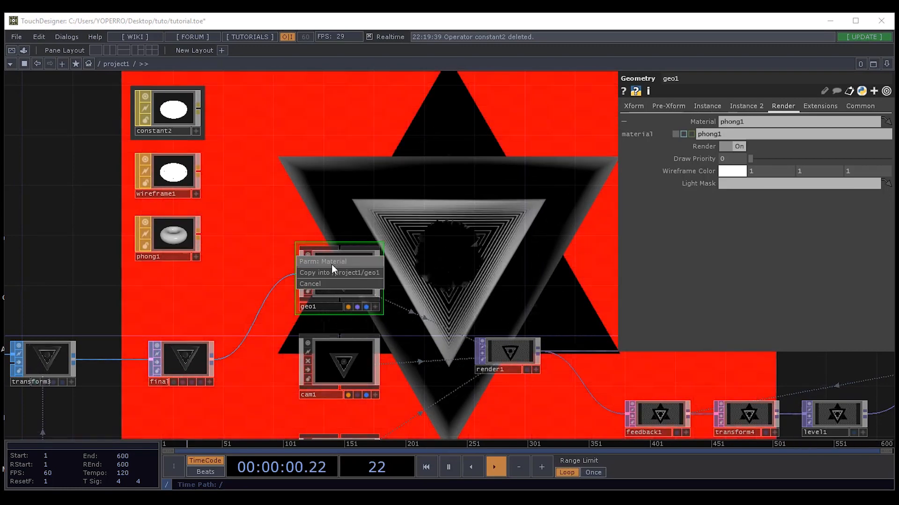
pyautogui.click(341, 263)
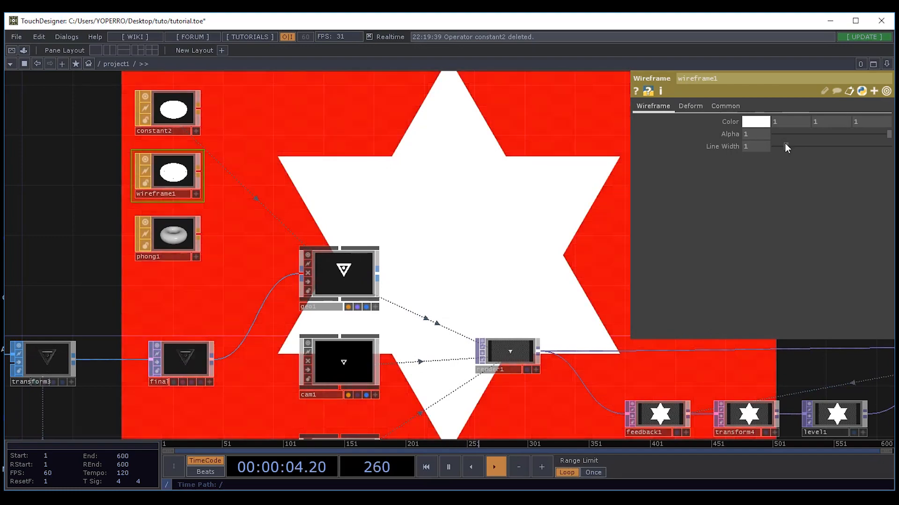
# Try pink as the constant2 material's color, and settle on pure red (1, 0, 0).
pyautogui.click(190, 118)
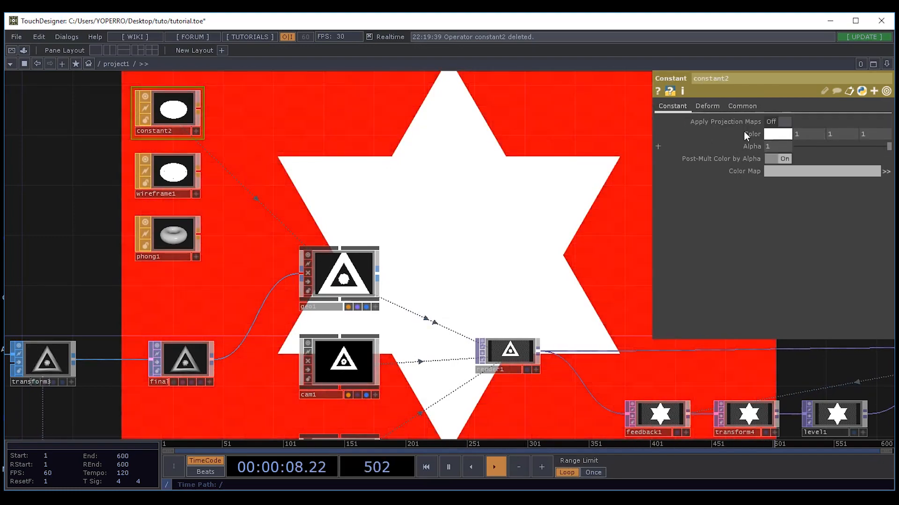
pyautogui.click(779, 134)
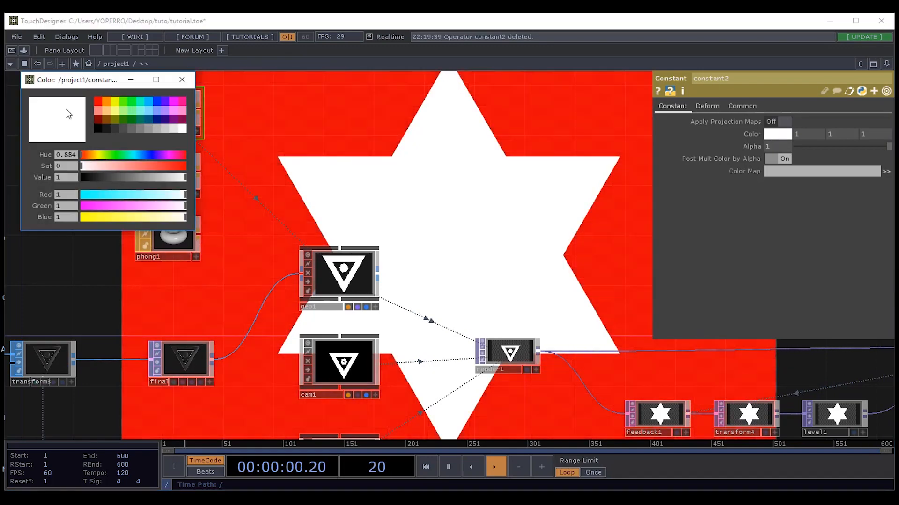
pyautogui.click(183, 100)
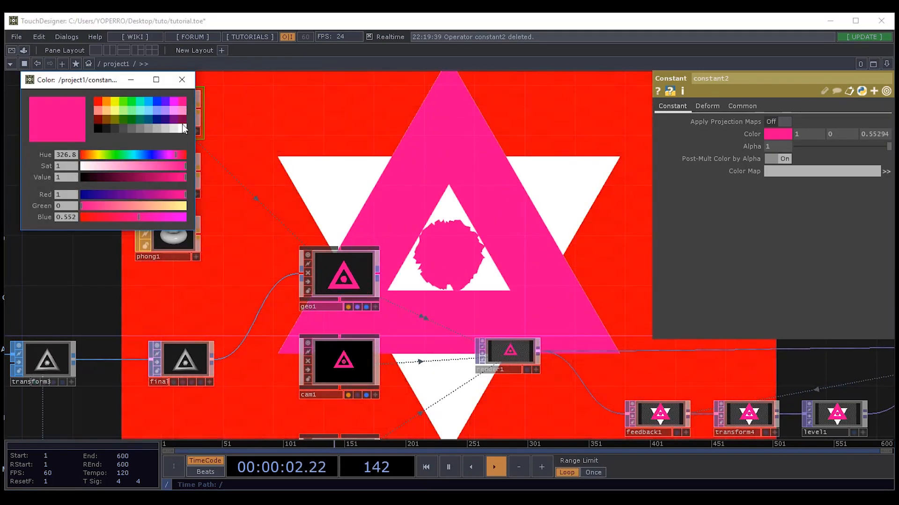
pyautogui.click(97, 101)
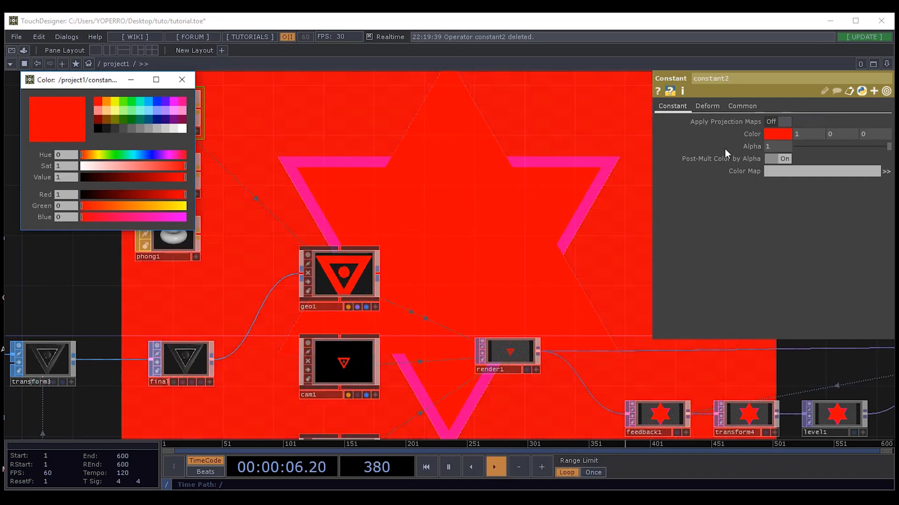
# Try a lower Alpha on the constant2 material, restore it to 1, and close the color picker.
pyautogui.moveTo(887, 146); pyautogui.dragTo(797, 147)
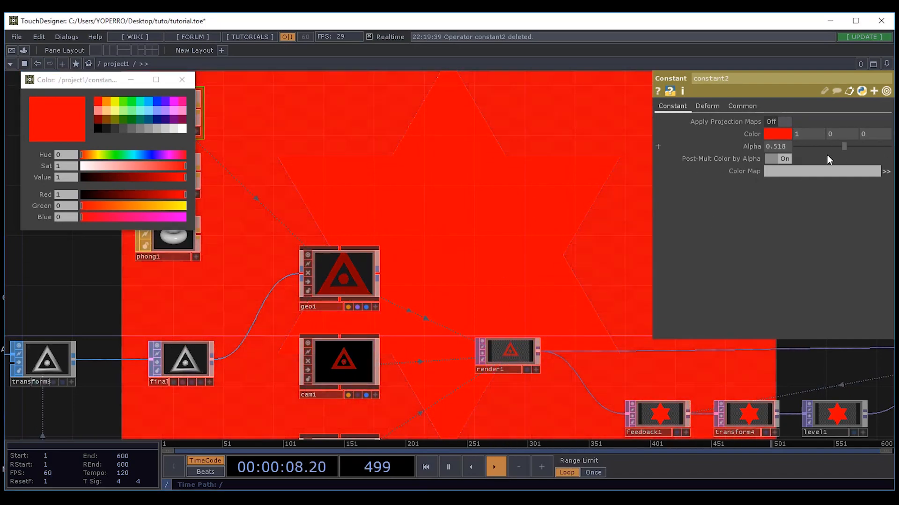
pyautogui.moveTo(880, 159); pyautogui.dragTo(889, 147)
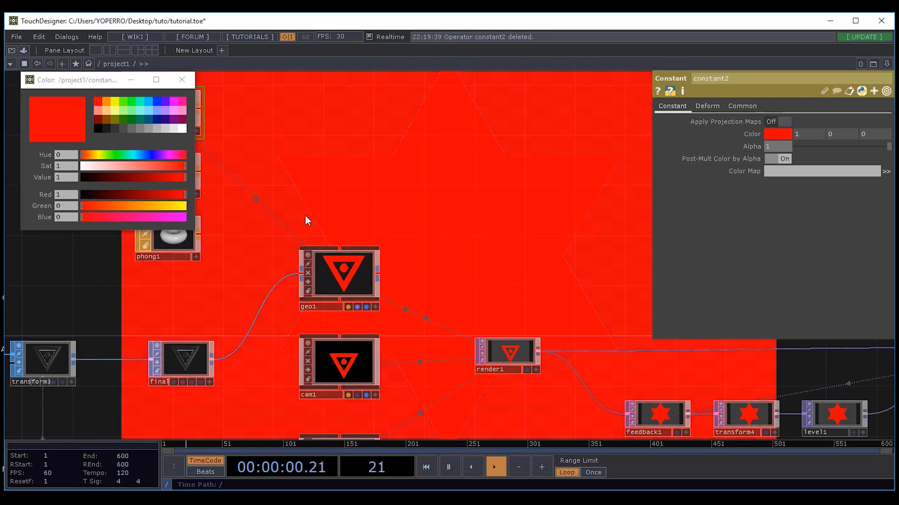
pyautogui.click(184, 80)
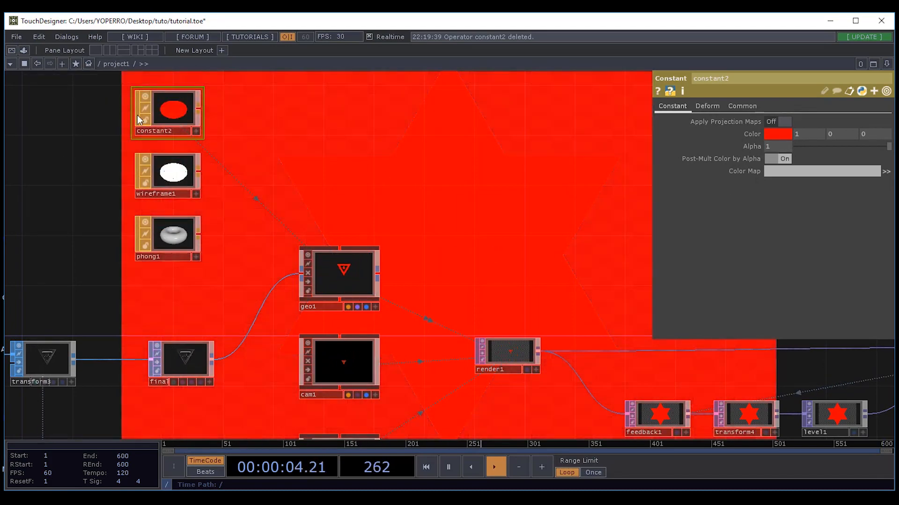
# Delete the constant2 material and undo the deletion.
pyautogui.click(165, 174)
pyautogui.click(179, 115)
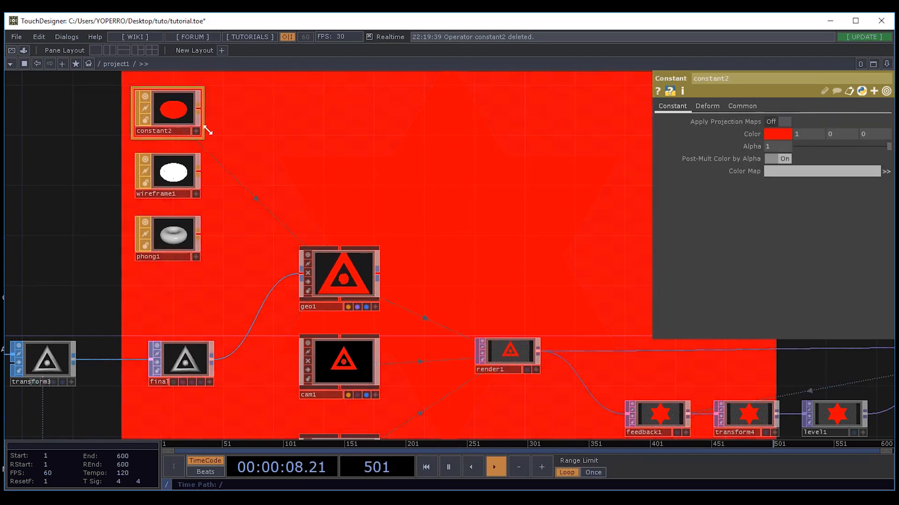
pyautogui.press('Delete')
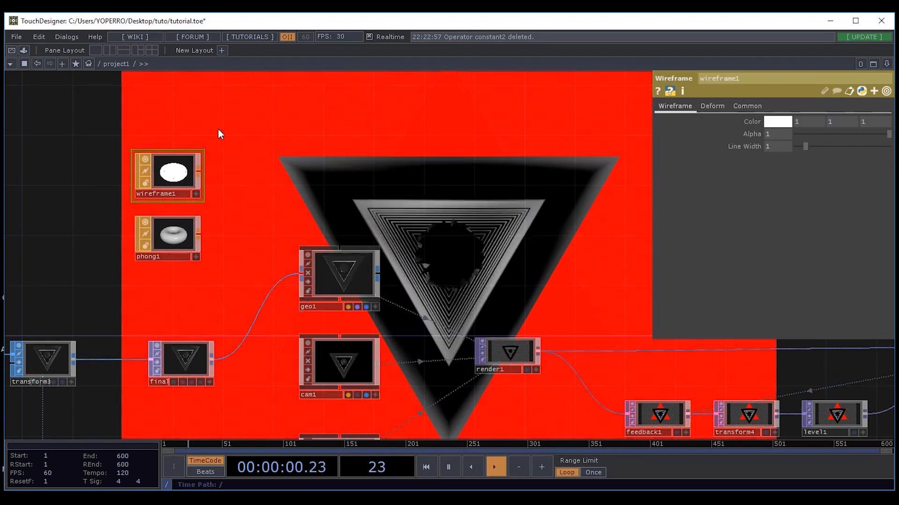
pyautogui.hotkey('ctrl', 'z')
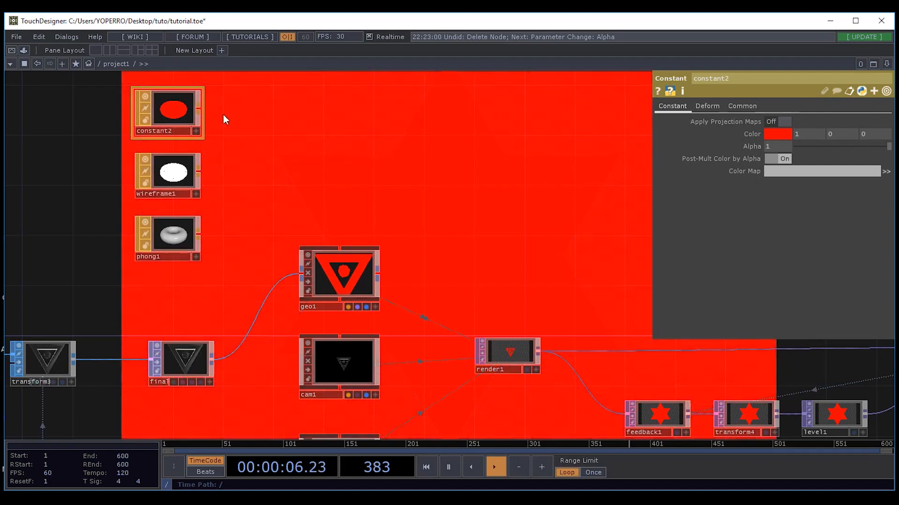
pyautogui.click(239, 119)
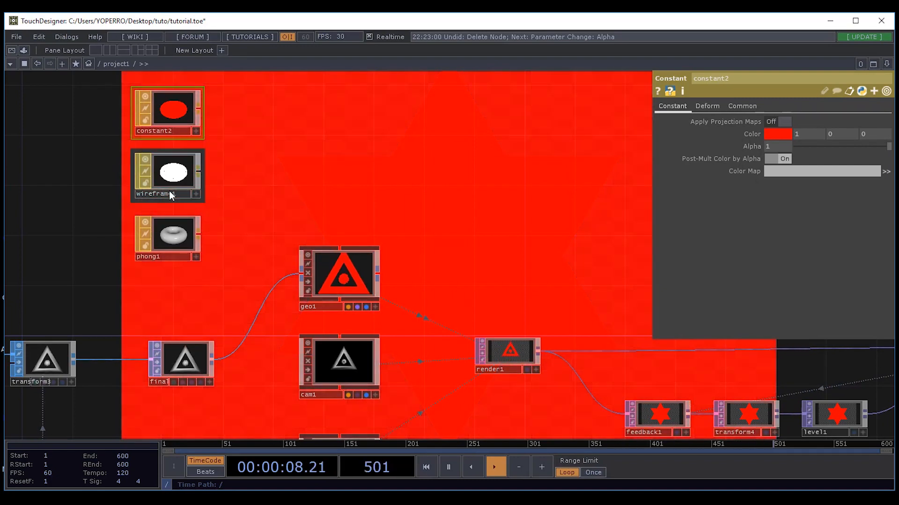
# Assign the wireframe1 material to geo1's Material parameter.
pyautogui.click(171, 196)
pyautogui.moveTo(171, 195); pyautogui.dragTo(334, 273)
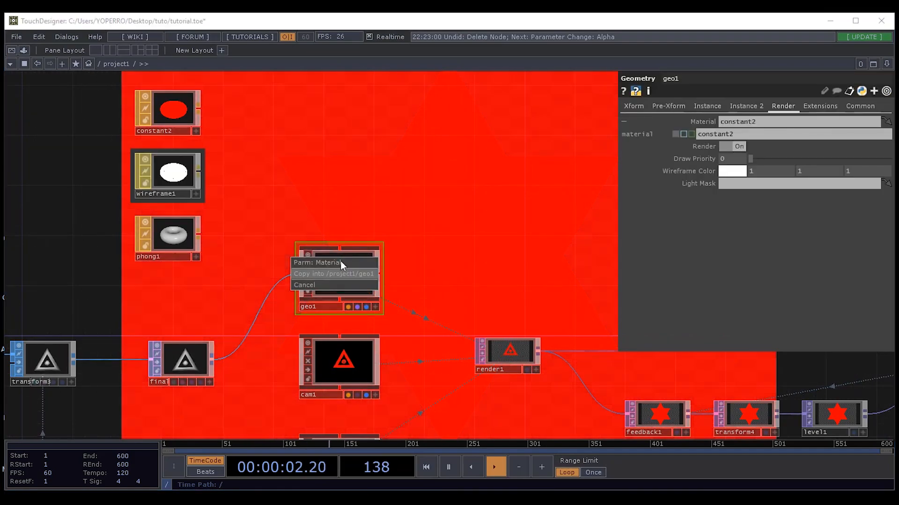
pyautogui.click(333, 263)
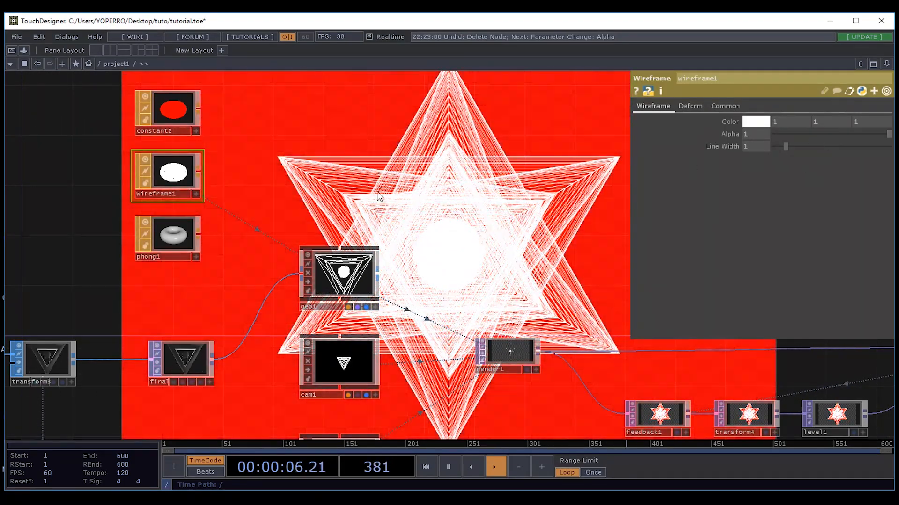
# Set the wireframe1 material's color to pure red (1, 0, 0) and its Line Width to 1.41.
pyautogui.click(755, 123)
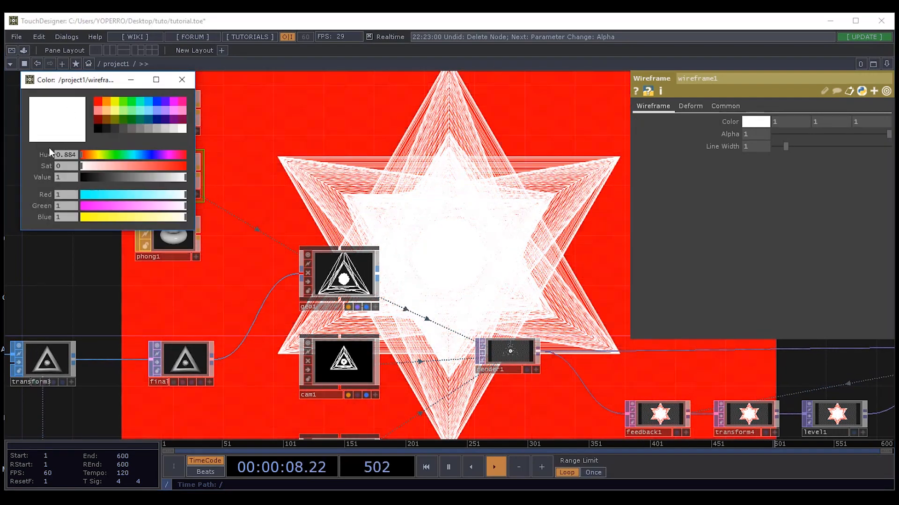
pyautogui.click(100, 100)
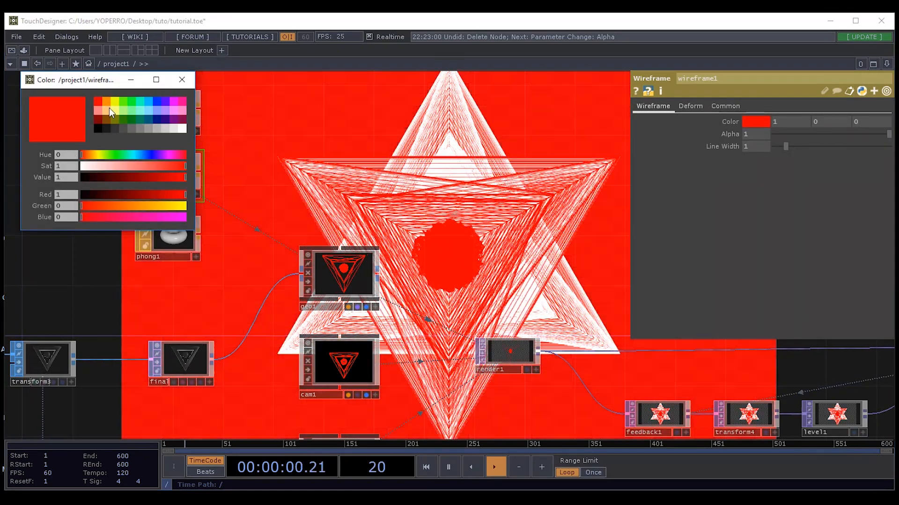
pyautogui.moveTo(833, 133); pyautogui.dragTo(817, 142)
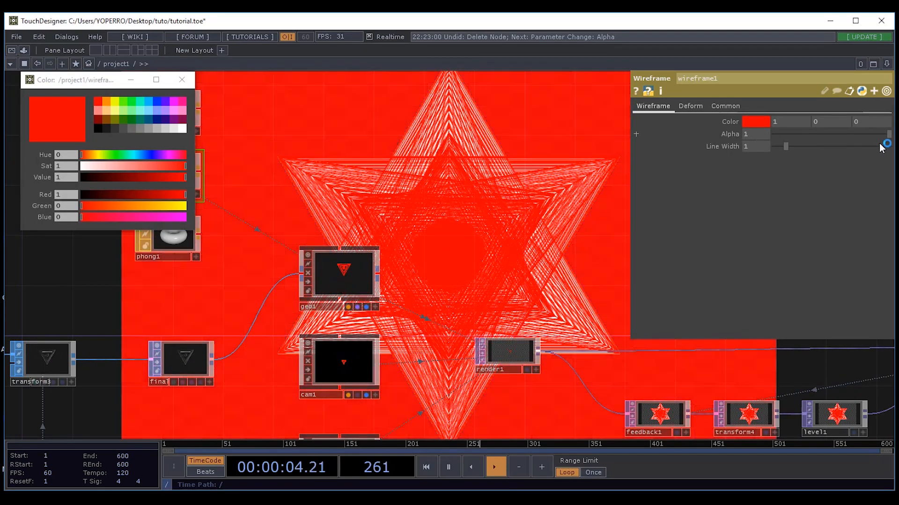
pyautogui.moveTo(881, 148)
pyautogui.mouseDown()
pyautogui.moveTo(821, 131)
pyautogui.moveTo(813, 145)
pyautogui.moveTo(865, 142)
pyautogui.mouseUp()
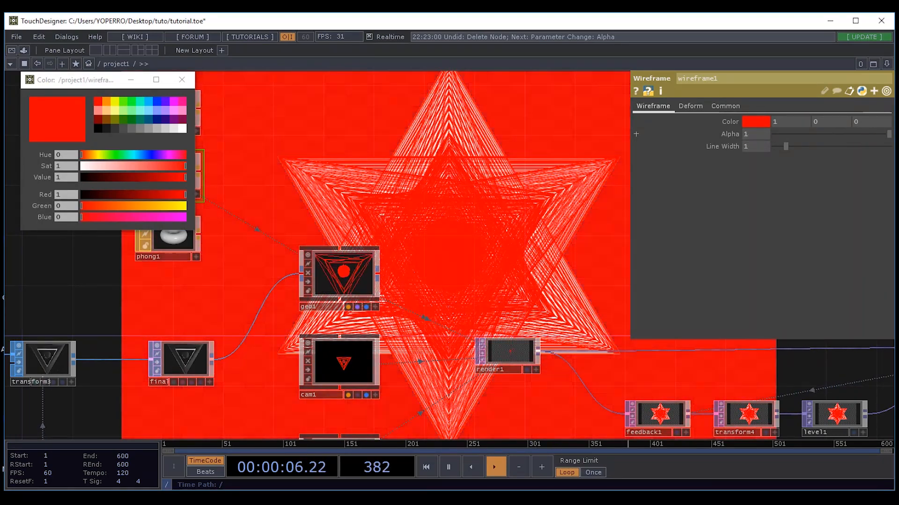
pyautogui.moveTo(790, 149)
pyautogui.mouseDown()
pyautogui.moveTo(774, 145)
pyautogui.moveTo(858, 151)
pyautogui.moveTo(764, 149)
pyautogui.moveTo(779, 153)
pyautogui.mouseUp()
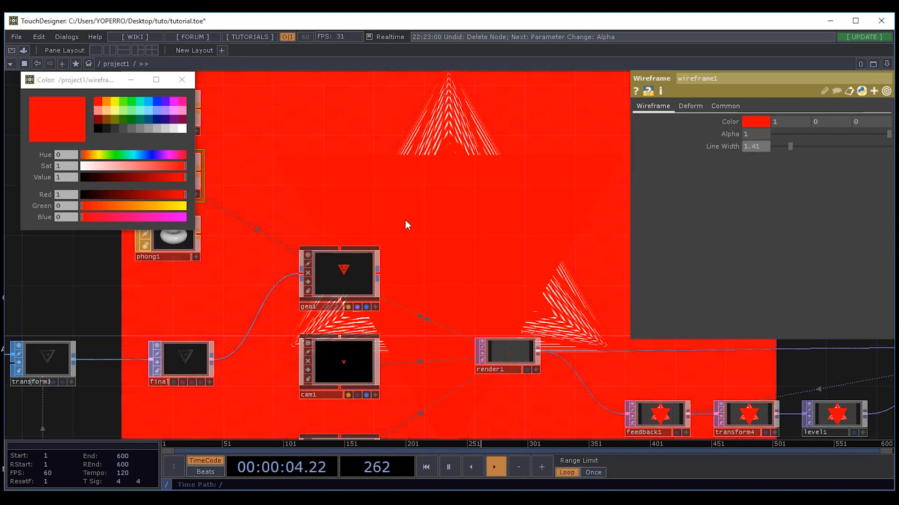
# Clear the accumulated trail in feedback1 by switching Reset on and back off.
pyautogui.moveTo(490, 187); pyautogui.dragTo(348, 86)
pyautogui.scroll(-3, 487, 187)
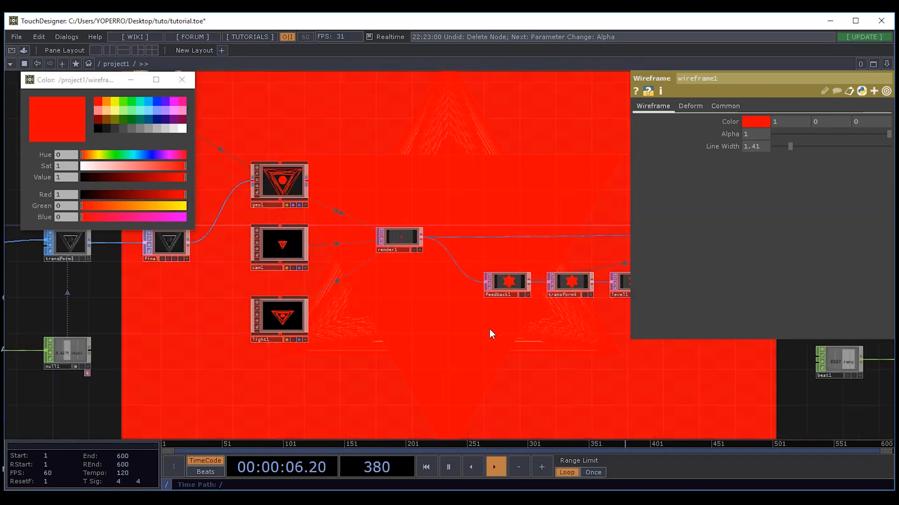
pyautogui.moveTo(503, 347); pyautogui.dragTo(386, 346)
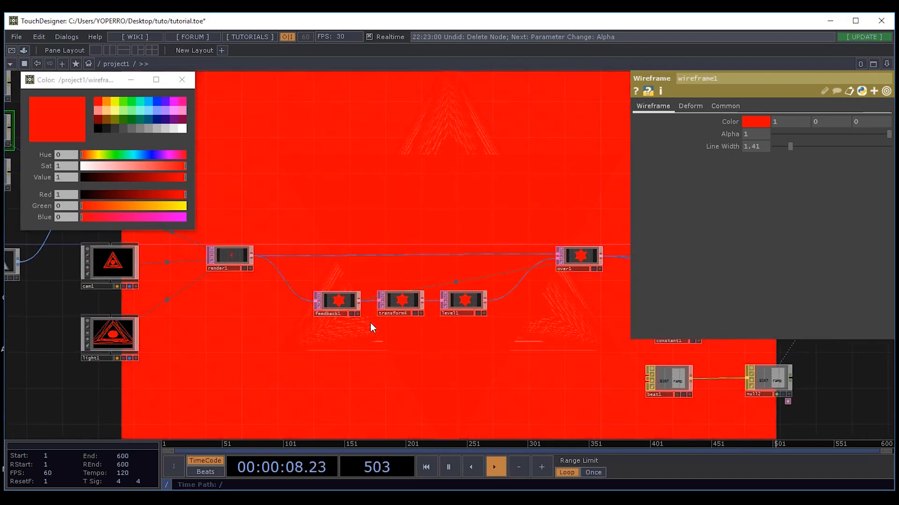
pyautogui.scroll(3, 369, 323)
pyautogui.moveTo(345, 324); pyautogui.dragTo(354, 381)
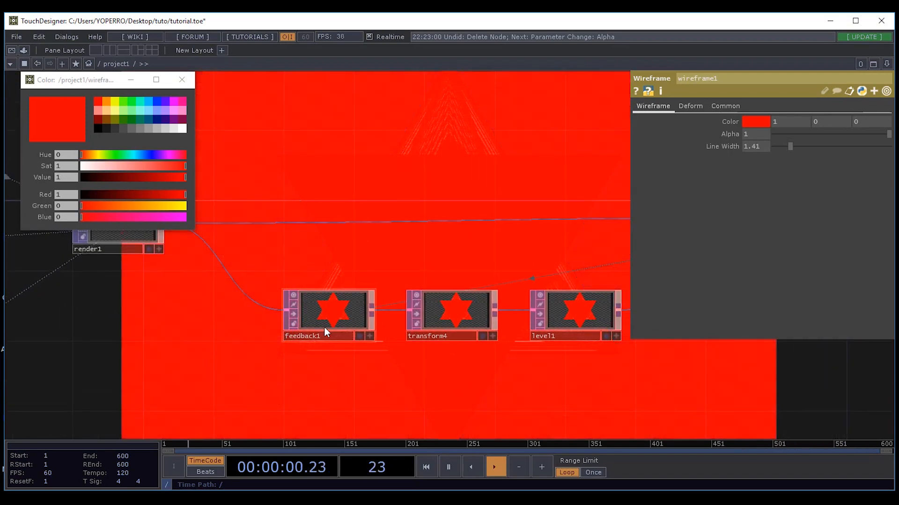
pyautogui.click(327, 311)
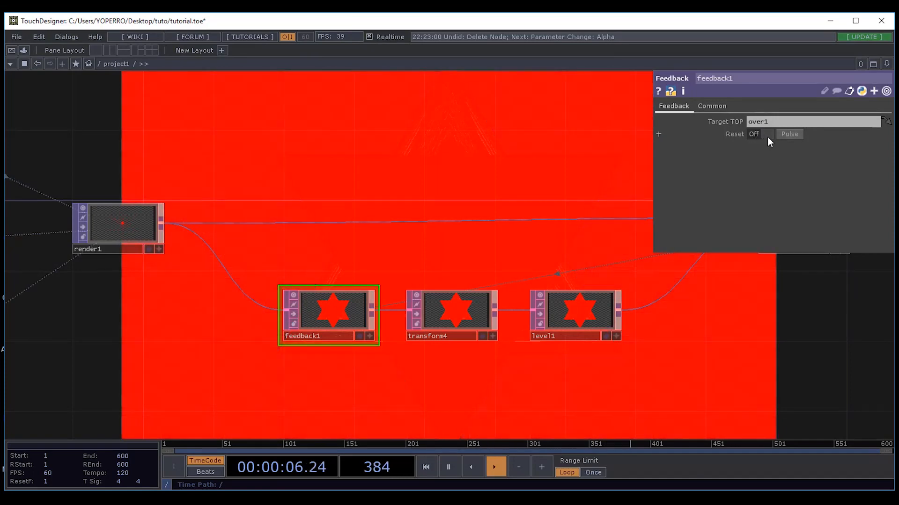
pyautogui.click(771, 135)
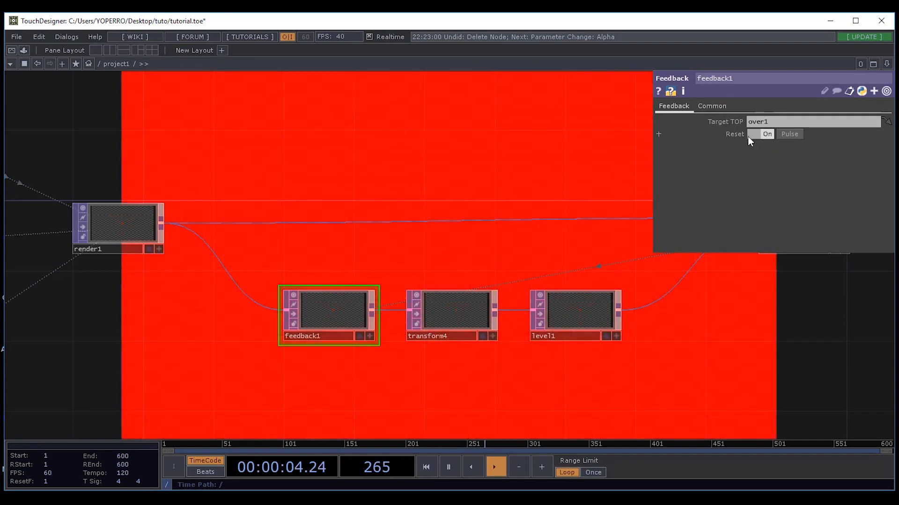
pyautogui.click(767, 137)
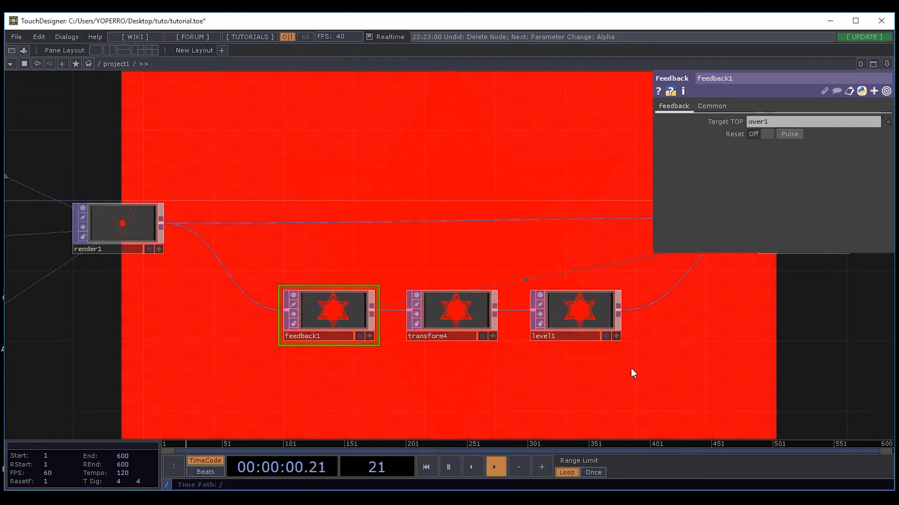
# Try level1's Opacity at 0.807 and 0.934 with constant1 bypassed.
pyautogui.moveTo(631, 369); pyautogui.dragTo(429, 323)
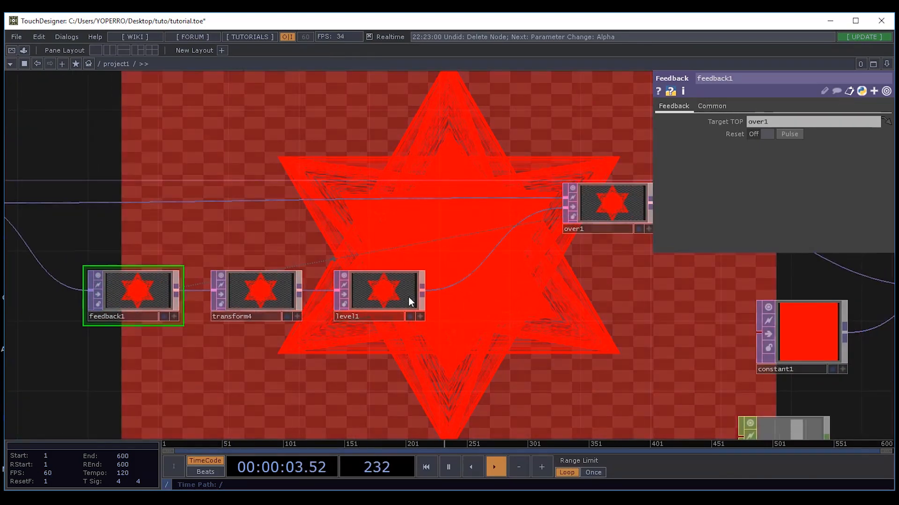
pyautogui.click(382, 294)
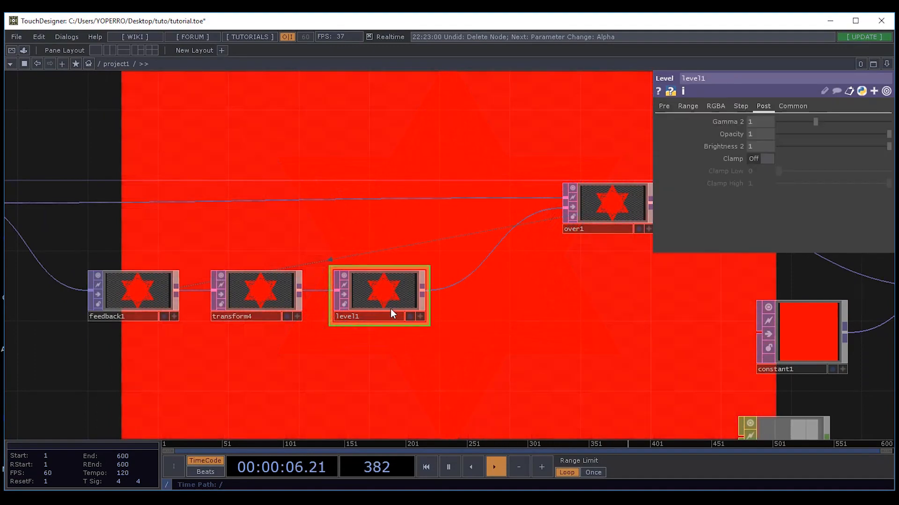
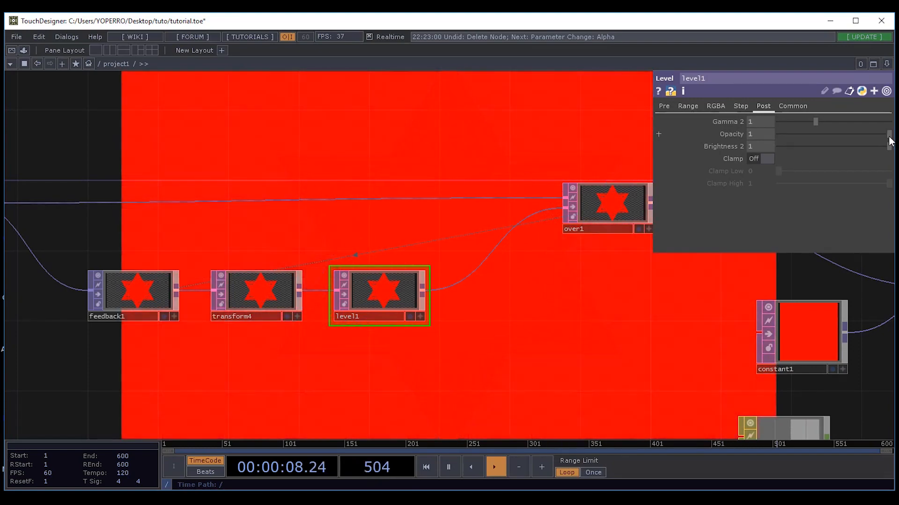
pyautogui.moveTo(889, 140); pyautogui.dragTo(867, 136)
pyautogui.moveTo(418, 283); pyautogui.dragTo(110, 188)
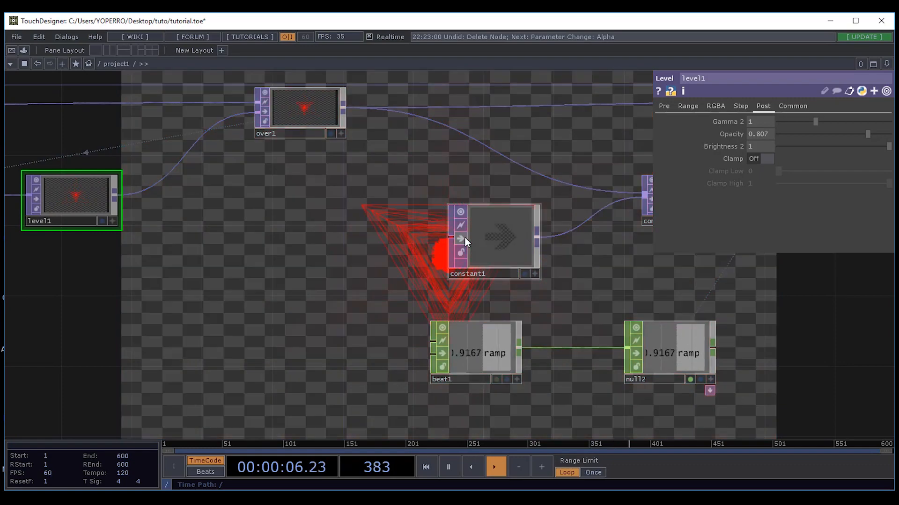
pyautogui.moveTo(322, 206); pyautogui.dragTo(337, 241)
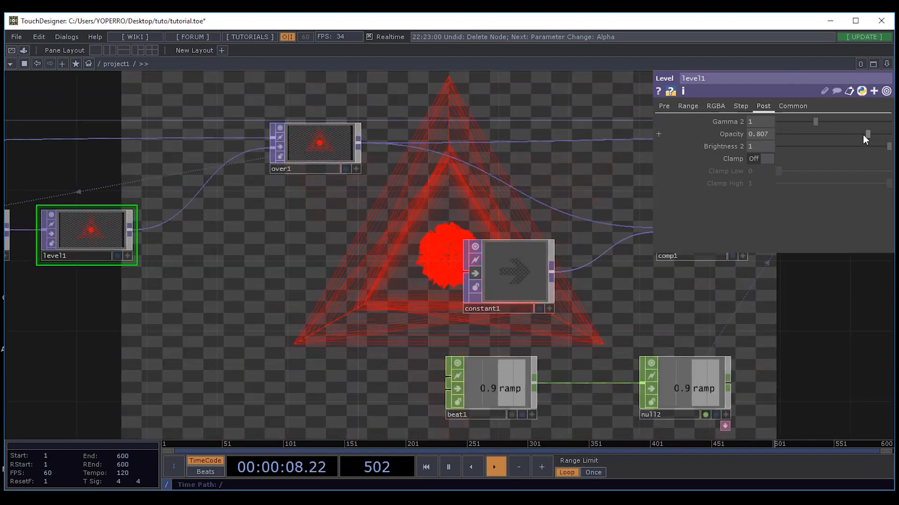
pyautogui.moveTo(868, 135); pyautogui.dragTo(884, 139)
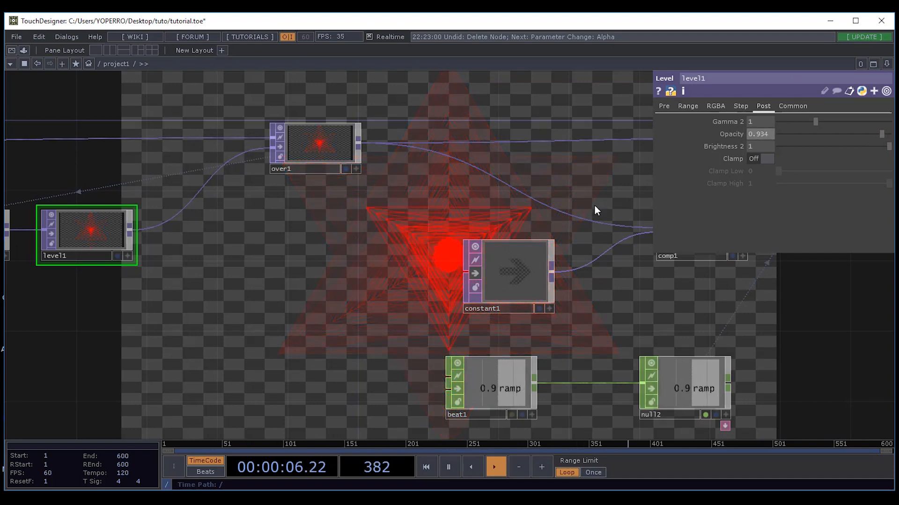
# Re-enable the bypassed constant1 and restore level1's Opacity to 1.
pyautogui.moveTo(352, 268); pyautogui.dragTo(437, 269)
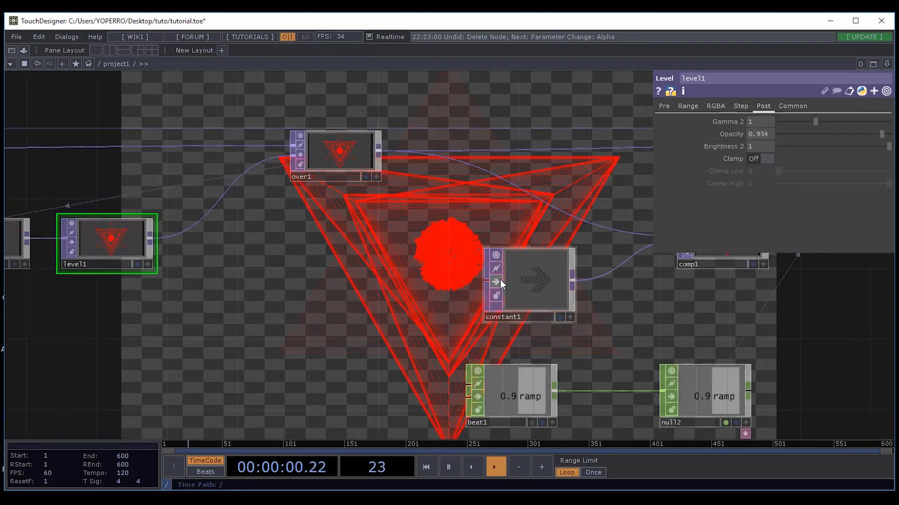
pyautogui.click(497, 281)
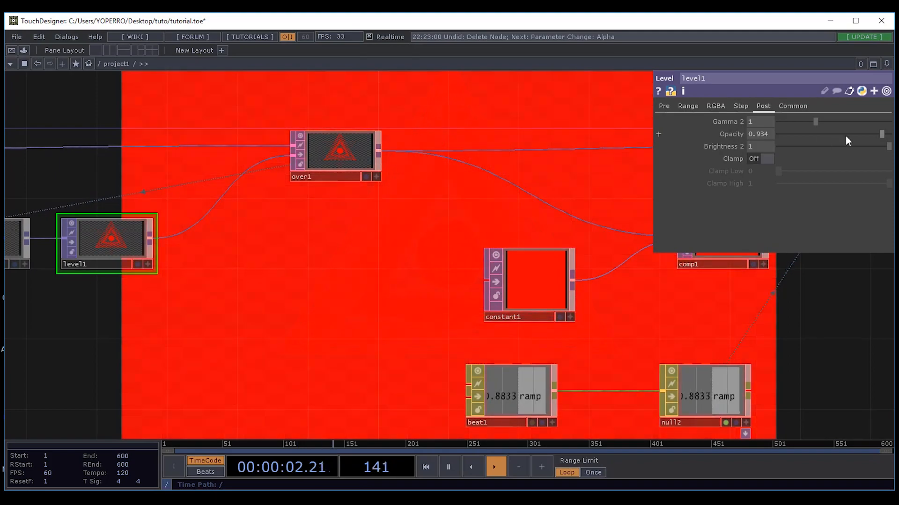
pyautogui.moveTo(880, 135); pyautogui.dragTo(893, 134)
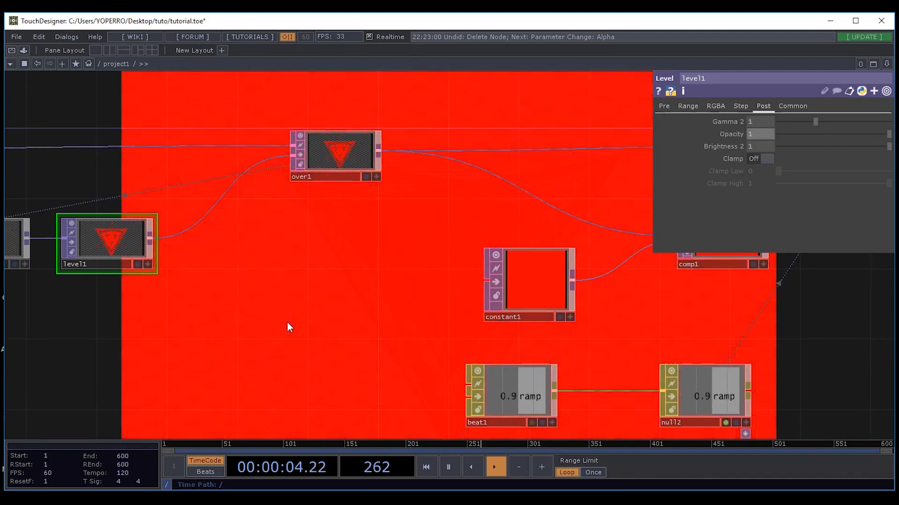
# Return to the wireframe1 material and close its color picker.
pyautogui.moveTo(222, 272); pyautogui.dragTo(479, 287)
pyautogui.scroll(-5, 494, 291)
pyautogui.moveTo(247, 172); pyautogui.dragTo(428, 213)
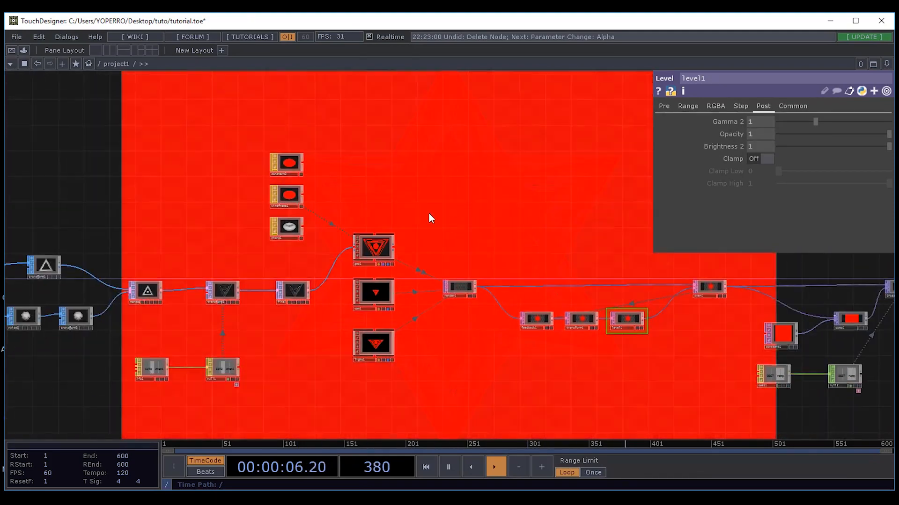
pyautogui.scroll(5, 323, 224)
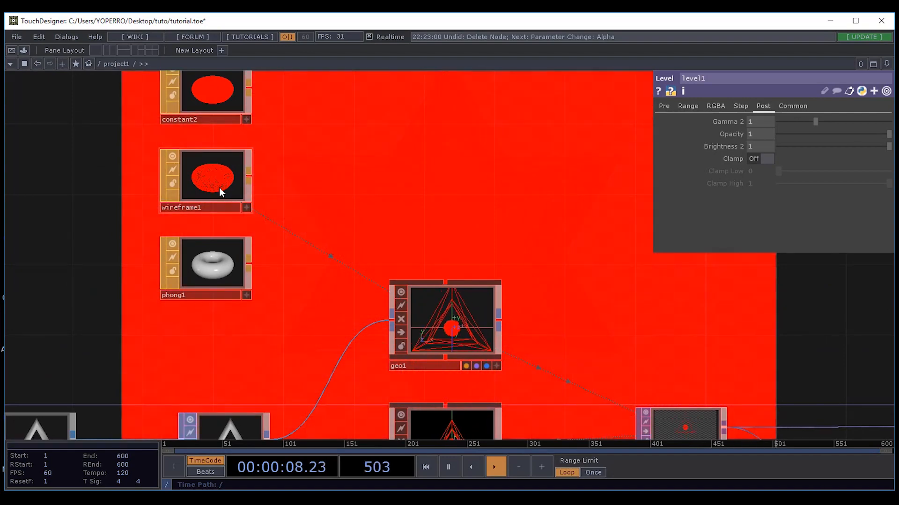
pyautogui.click(219, 187)
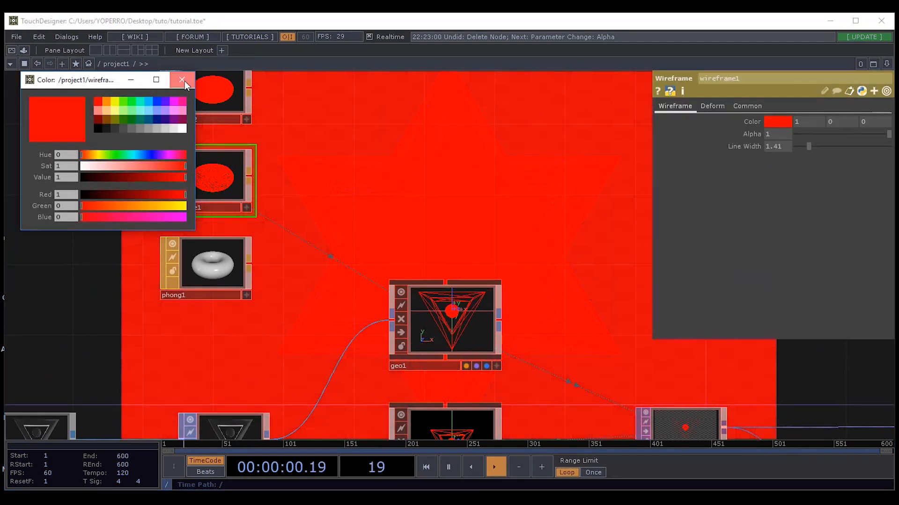
pyautogui.click(183, 80)
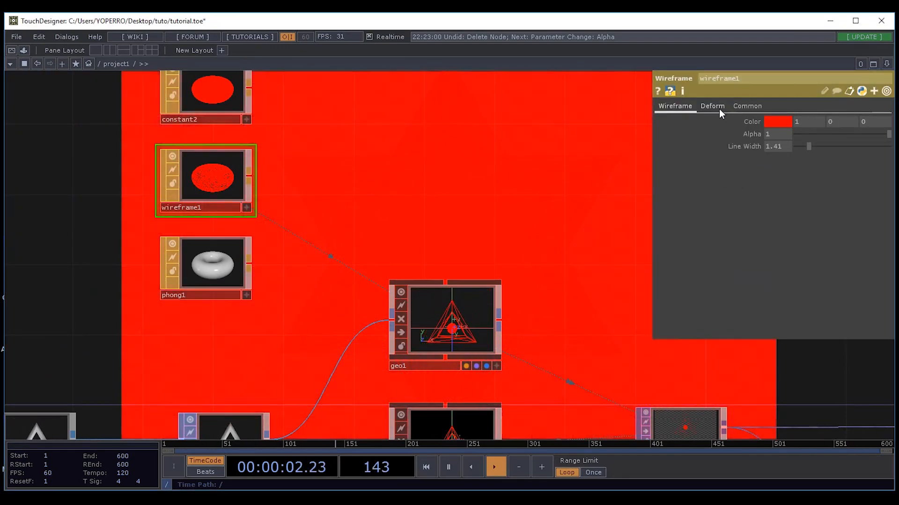
# Reset geo1's Material parameter to its default so that no material is assigned.
pyautogui.click(438, 313)
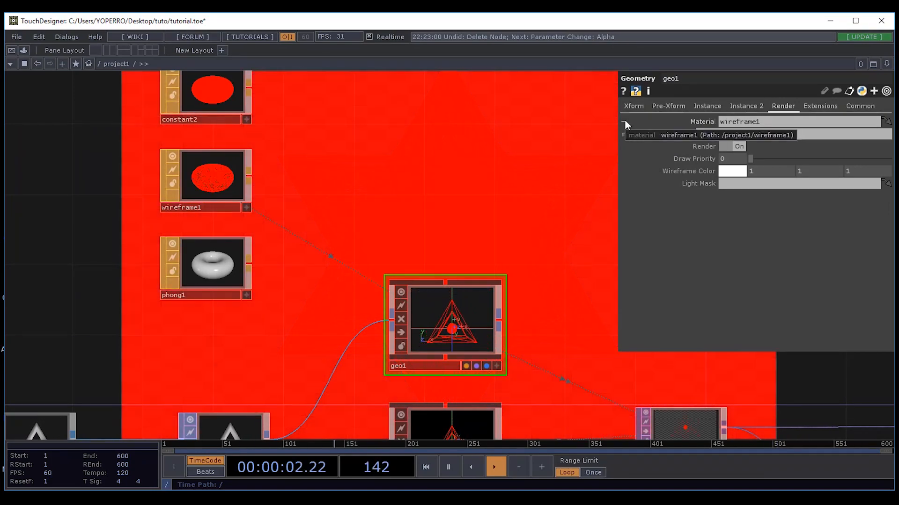
pyautogui.click(625, 121)
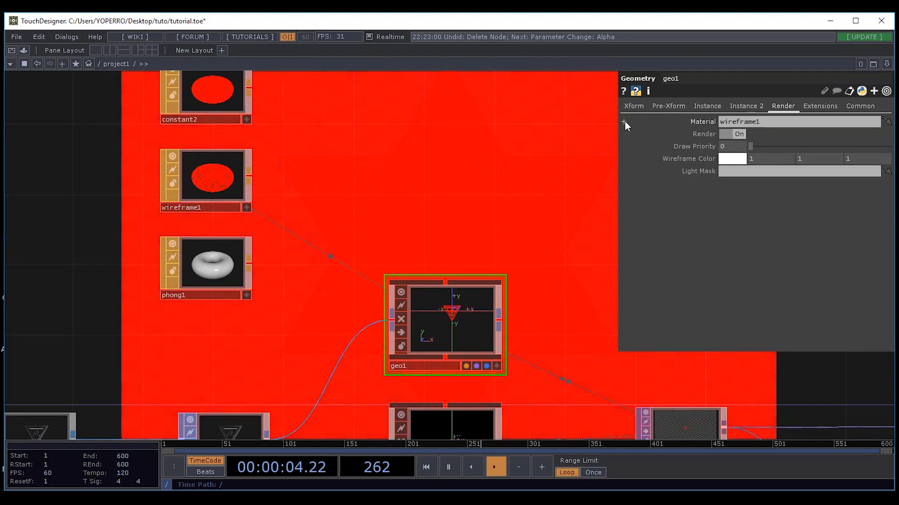
pyautogui.click(624, 121)
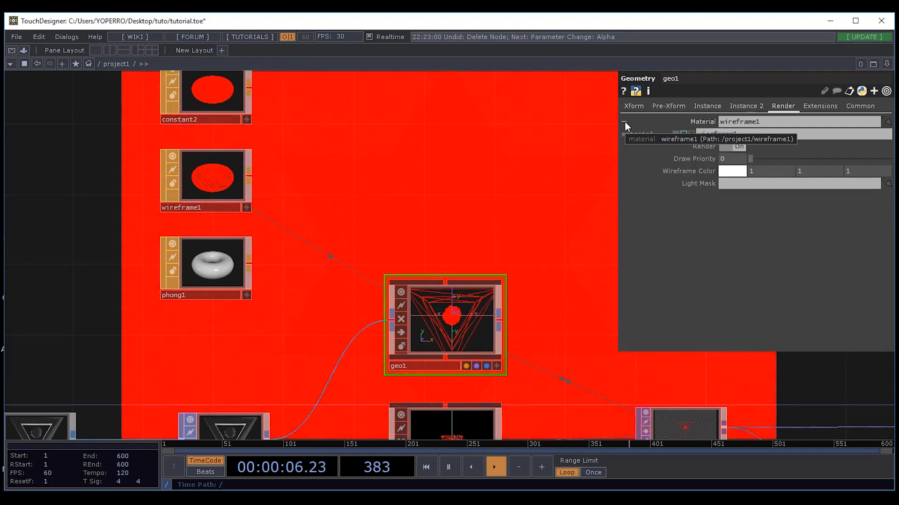
pyautogui.rightClick(625, 121)
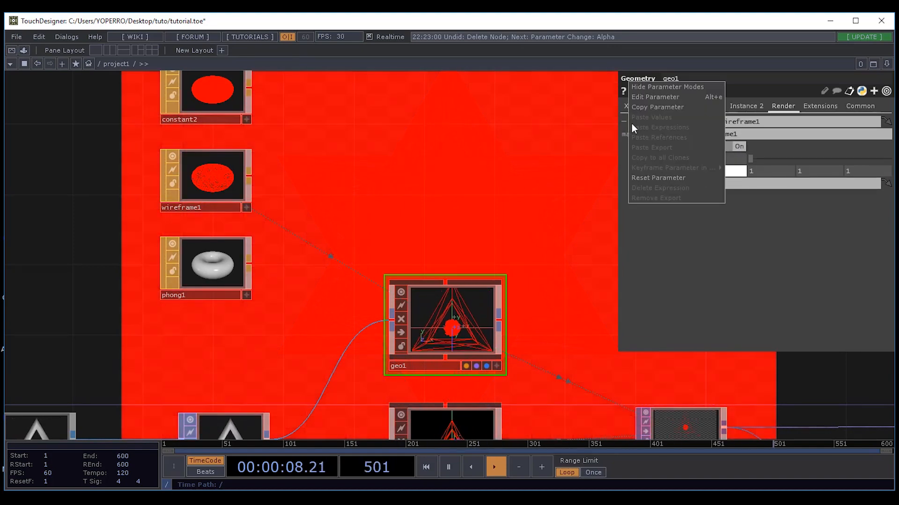
pyautogui.click(655, 177)
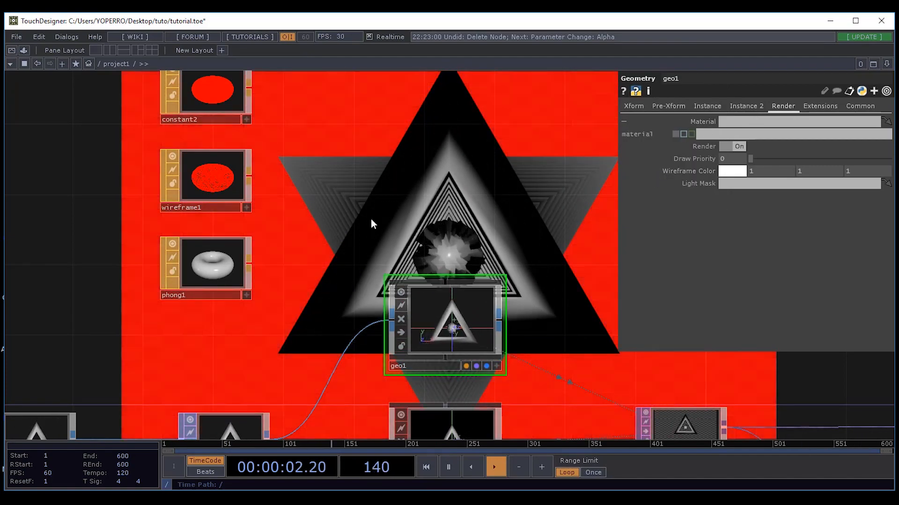
# Delete the wireframe1 and constant2 materials from the network.
pyautogui.moveTo(367, 168)
pyautogui.mouseDown()
pyautogui.moveTo(366, 187)
pyautogui.moveTo(367, 164)
pyautogui.mouseUp()
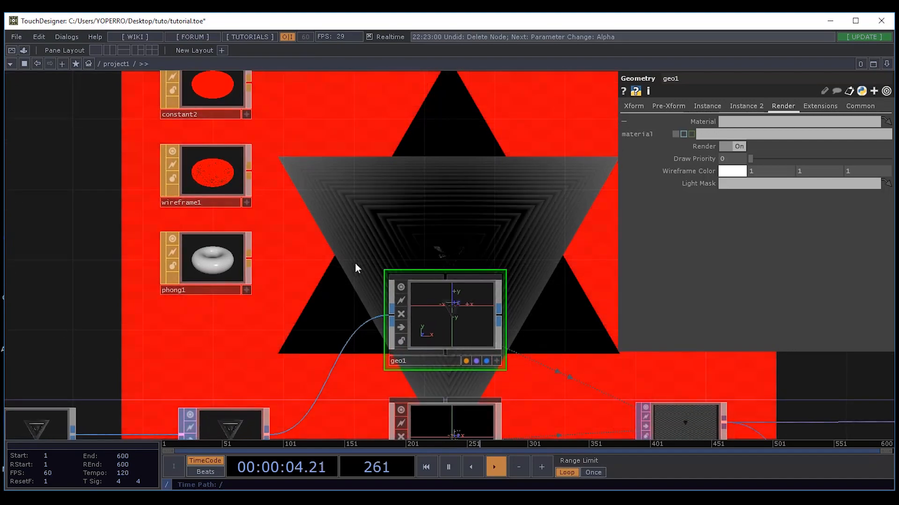
pyautogui.click(219, 164)
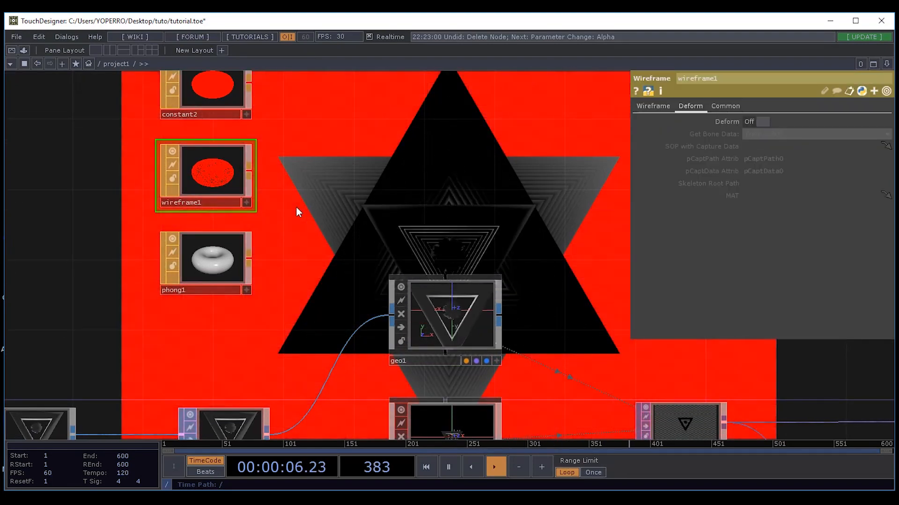
pyautogui.press('Delete')
pyautogui.click(207, 98)
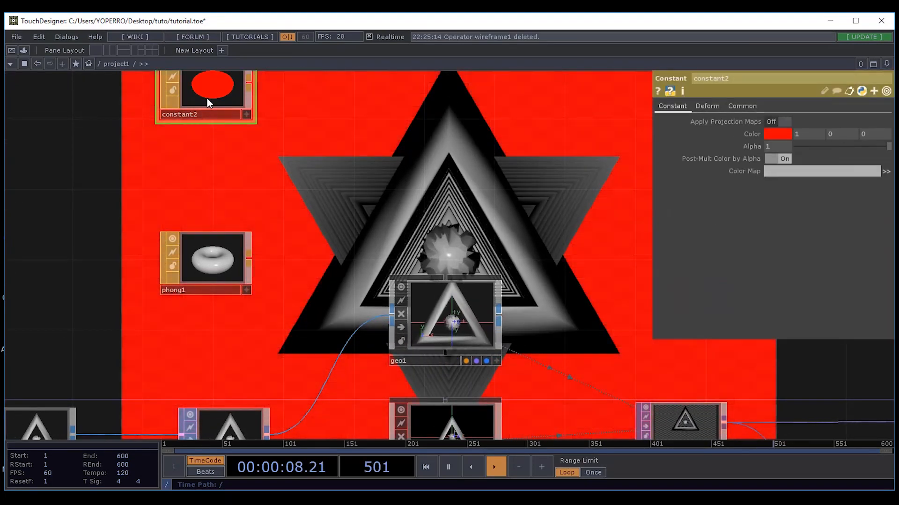
pyautogui.press('Delete')
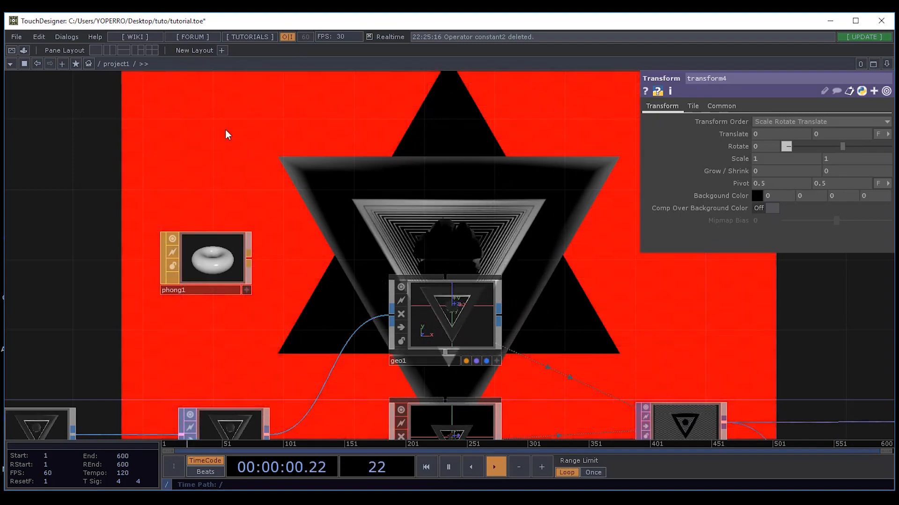
# Assign phong1 as geo1's Material and move the phong1 node further up and away from geo1.
pyautogui.moveTo(191, 273); pyautogui.dragTo(440, 308)
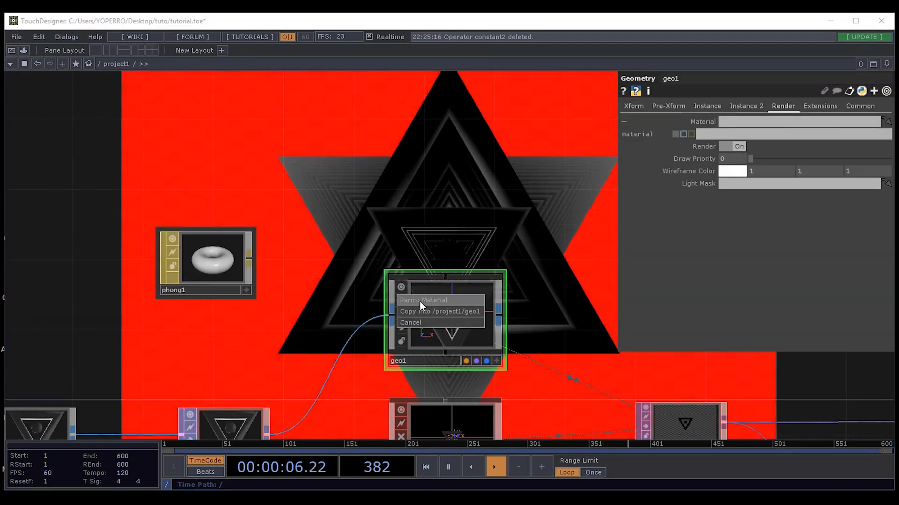
pyautogui.click(420, 301)
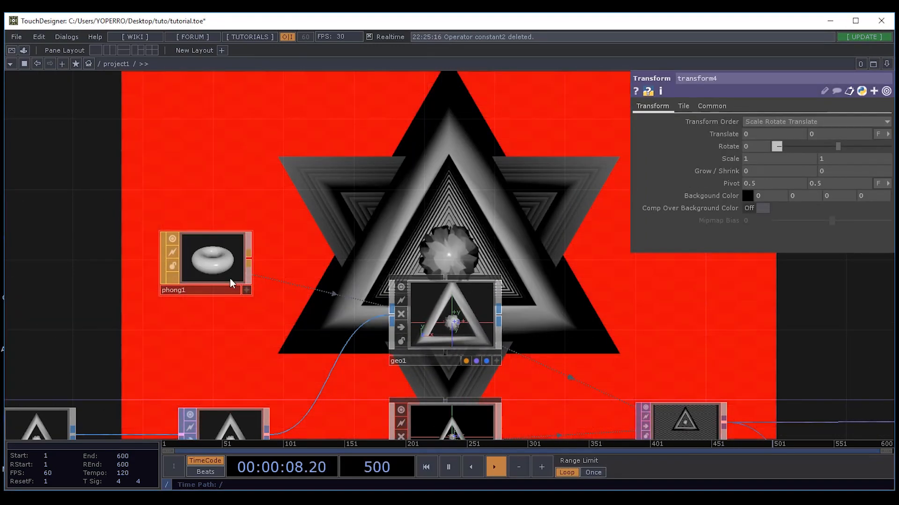
pyautogui.moveTo(501, 234); pyautogui.dragTo(421, 201)
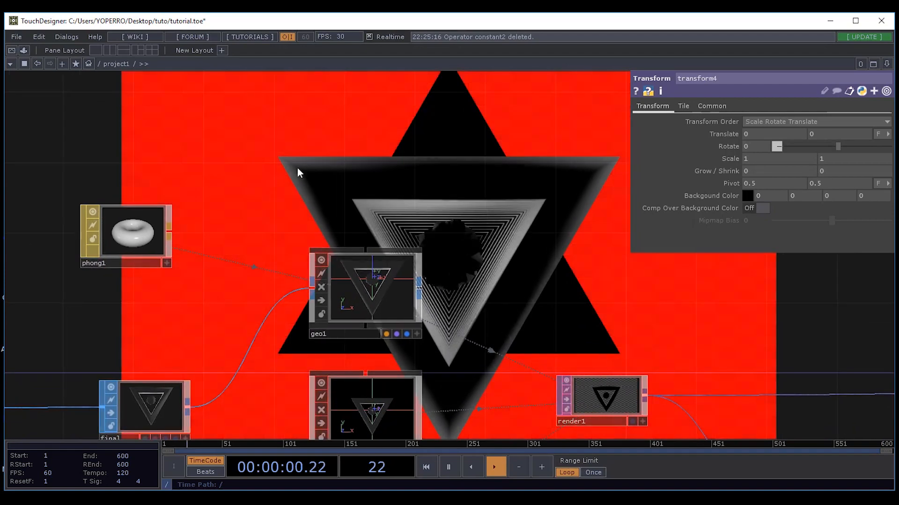
pyautogui.click(147, 229)
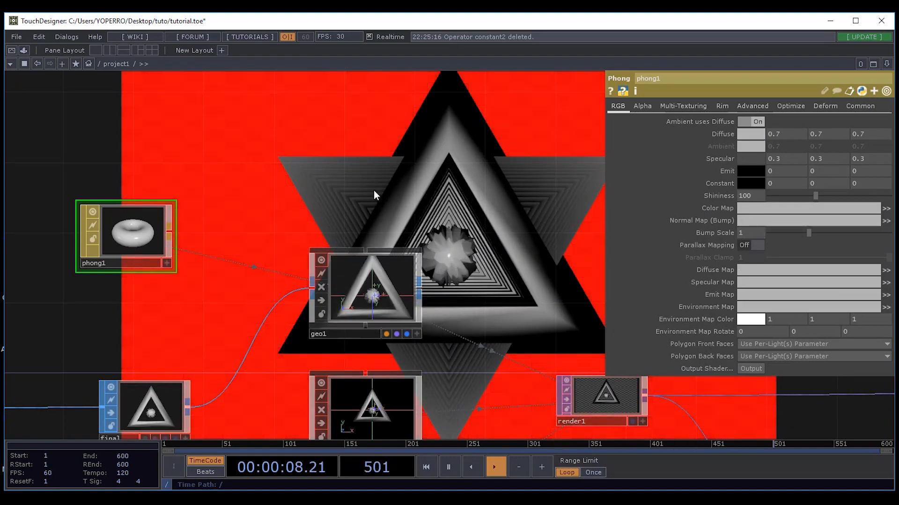
pyautogui.moveTo(148, 227); pyautogui.dragTo(166, 156)
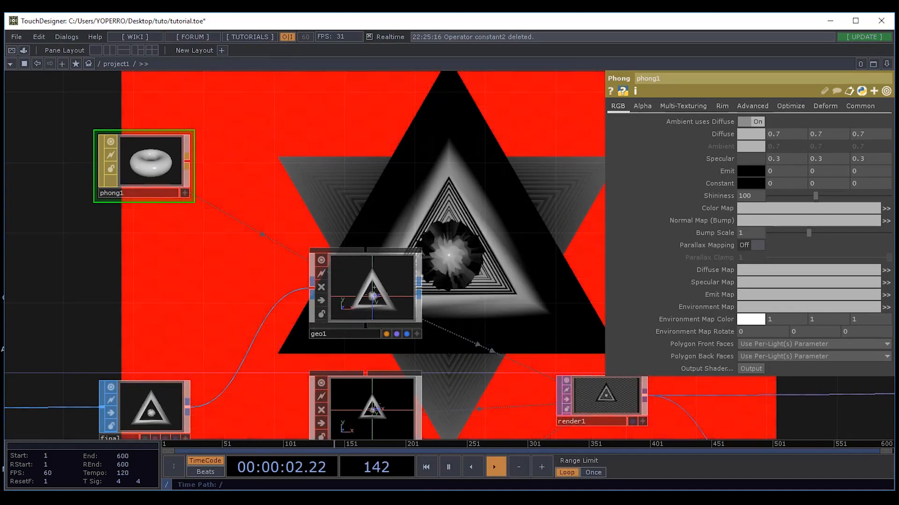
# Open the Phong MAT help page in the browser, examine its summary and RGB parameters, and return to TouchDesigner.
pyautogui.hotkey('alt', 'Tab')
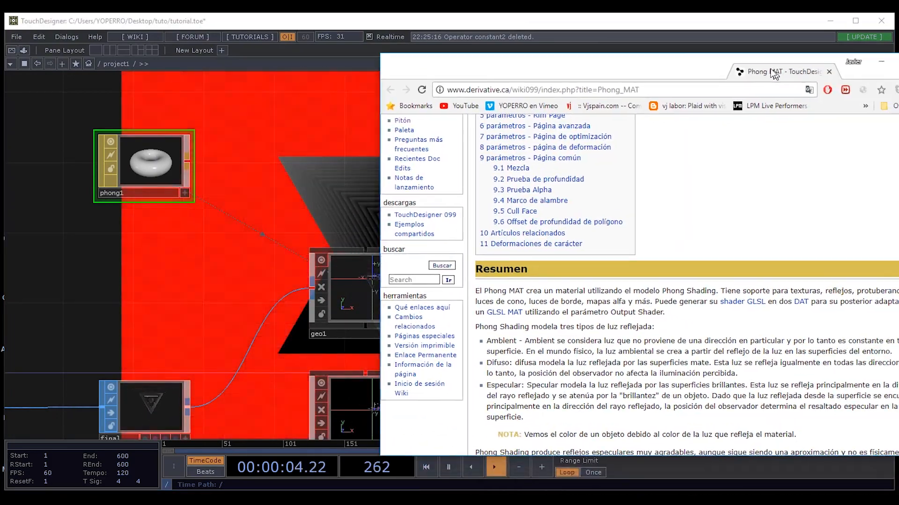
pyautogui.moveTo(774, 74); pyautogui.dragTo(656, 13)
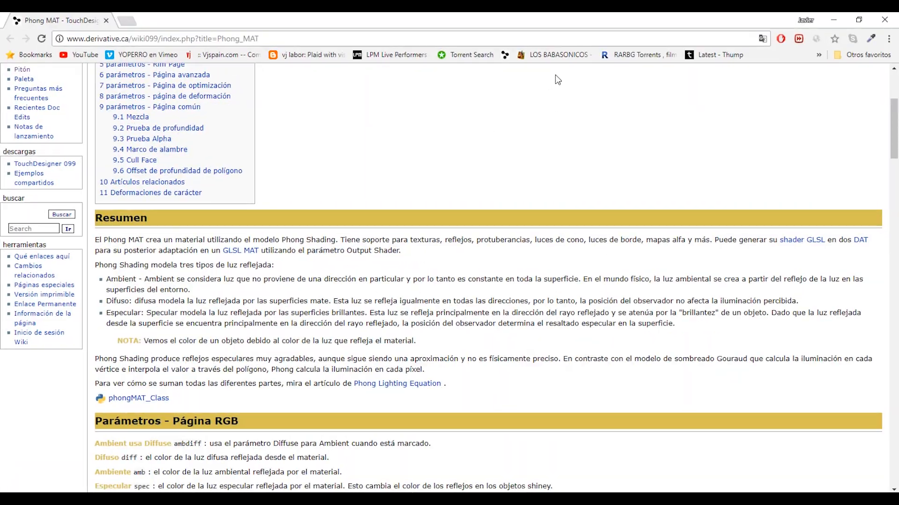
pyautogui.hotkey('alt', 'Tab')
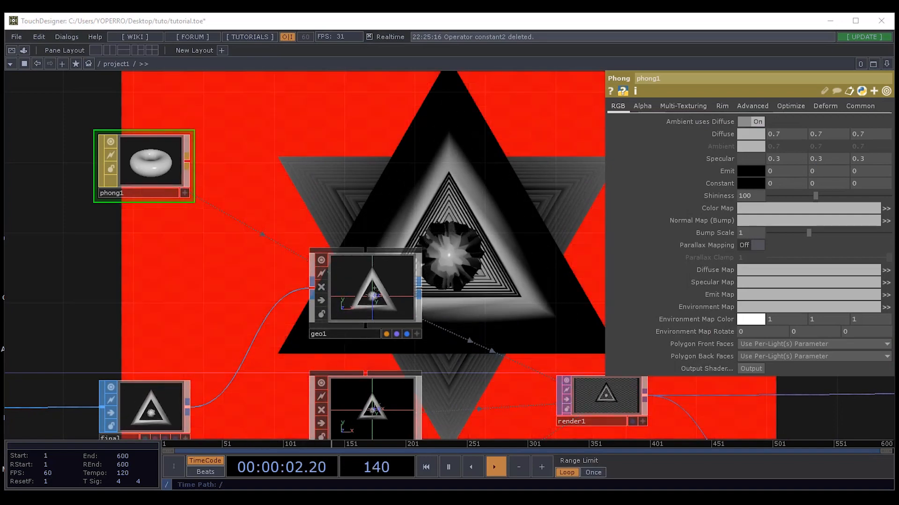
pyautogui.click(610, 91)
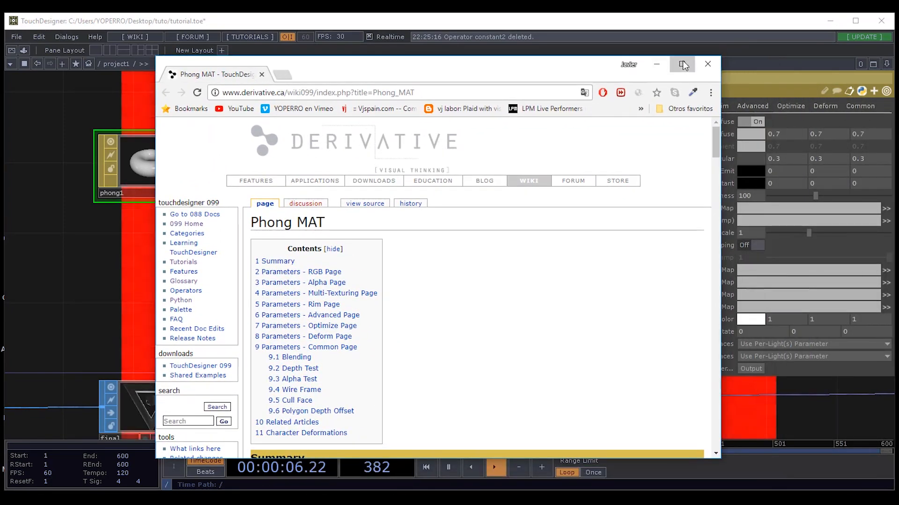
pyautogui.click(682, 64)
pyautogui.scroll(-2, 263, 267)
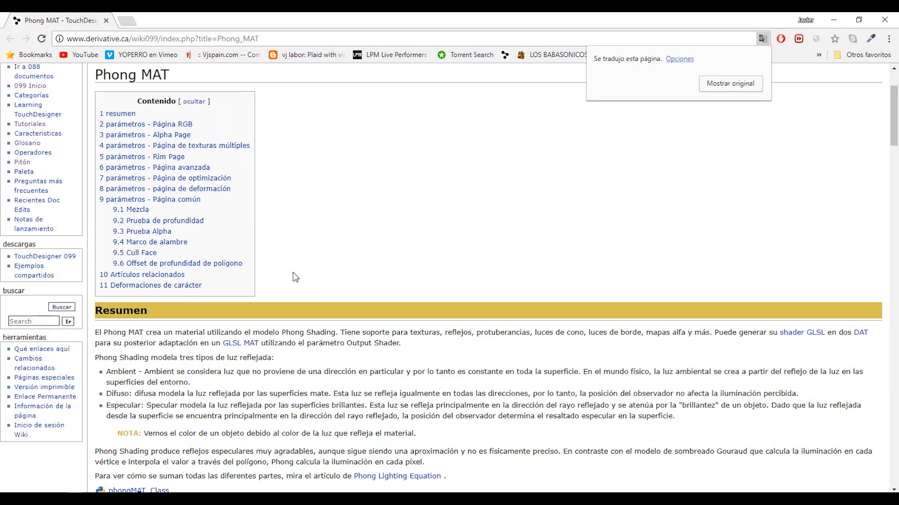
pyautogui.scroll(-4, 164, 249)
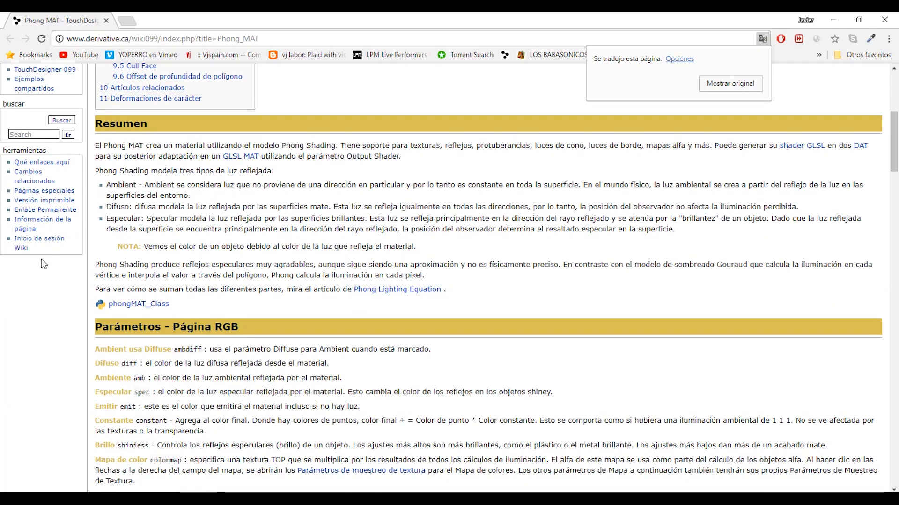
pyautogui.doubleClick(231, 24)
pyautogui.moveTo(263, 41); pyautogui.dragTo(866, 117)
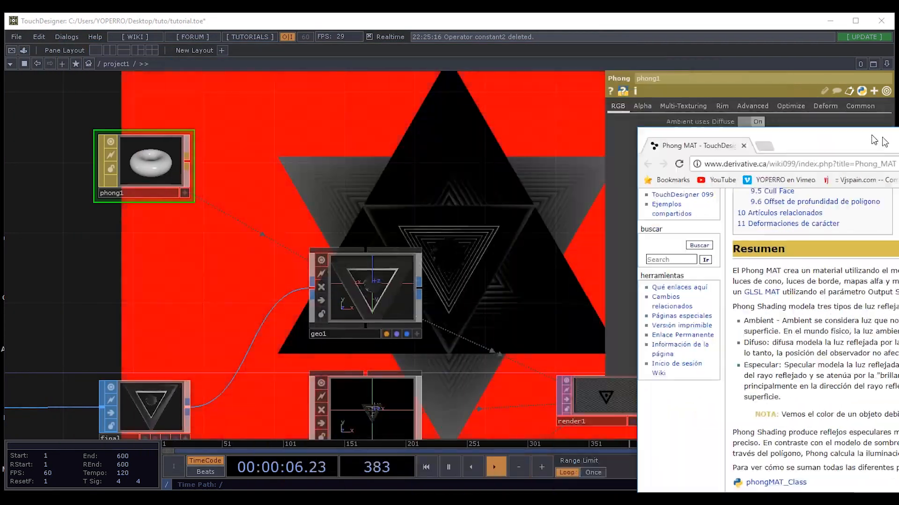
pyautogui.click(307, 190)
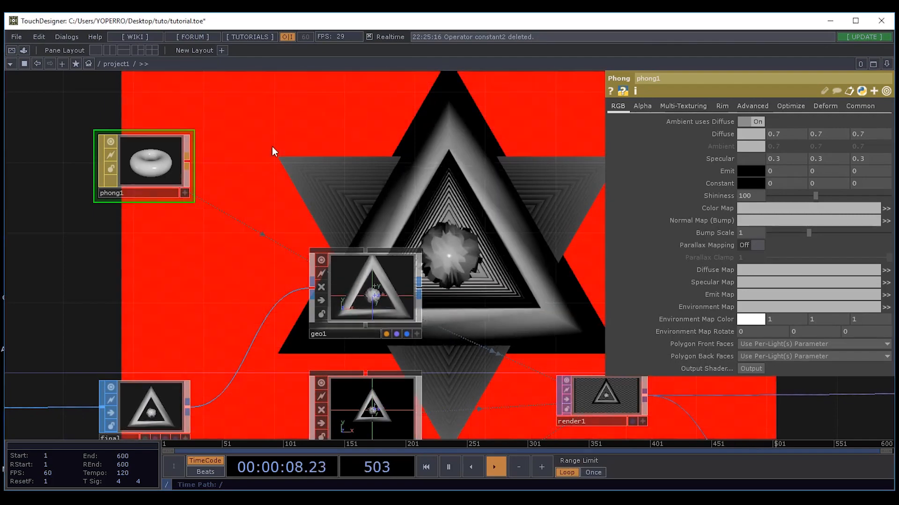
# Set phong1's Diffuse color to blue with values 0, 0.184314 and 1.
pyautogui.moveTo(177, 233); pyautogui.dragTo(93, 209)
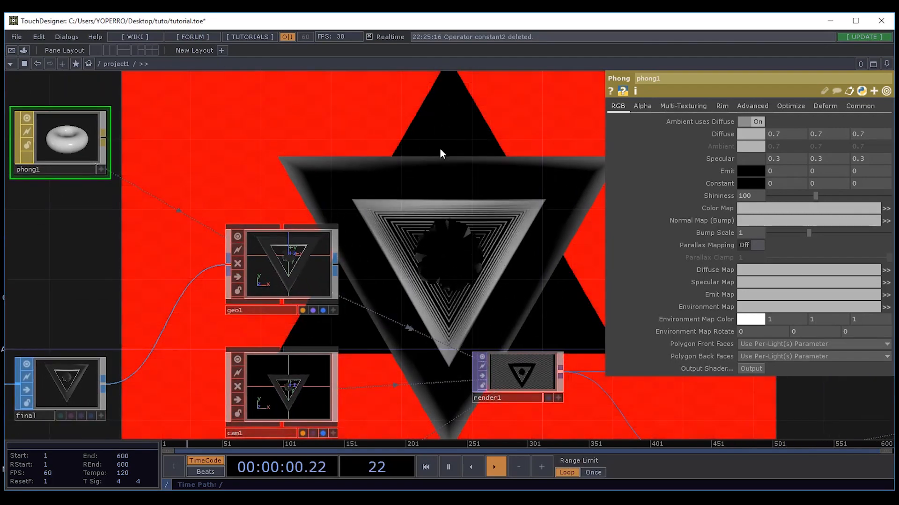
pyautogui.moveTo(440, 148); pyautogui.dragTo(526, 170)
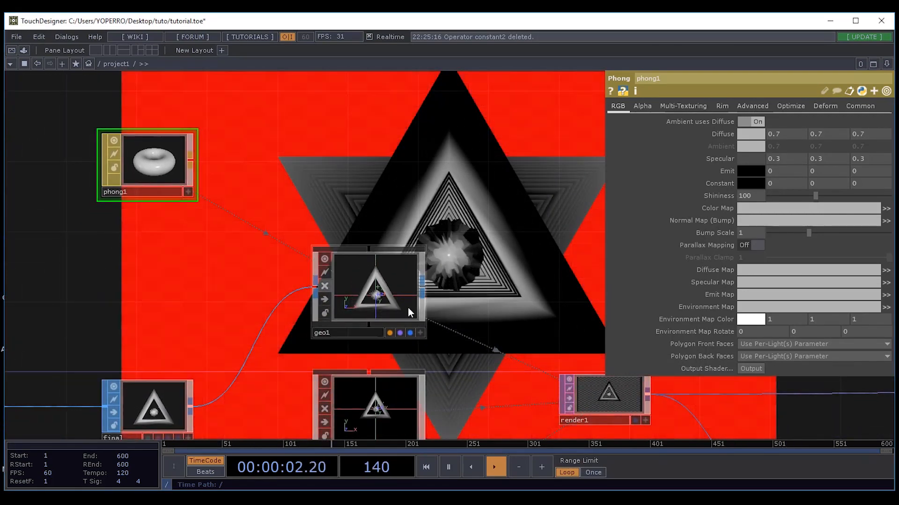
pyautogui.scroll(-4, 506, 228)
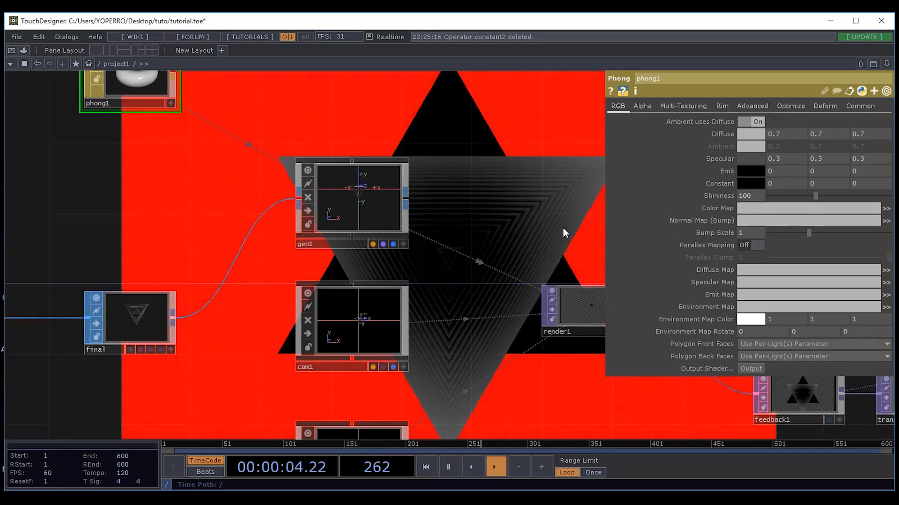
pyautogui.click(749, 134)
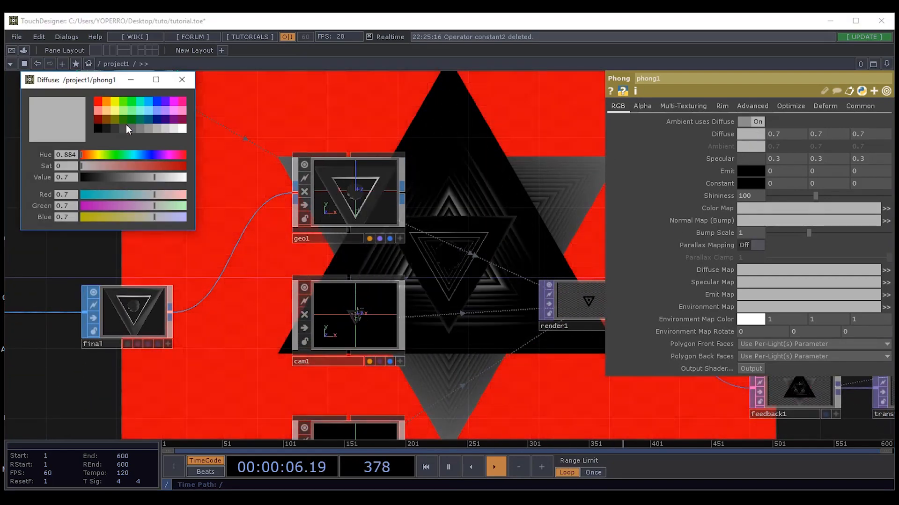
pyautogui.click(157, 100)
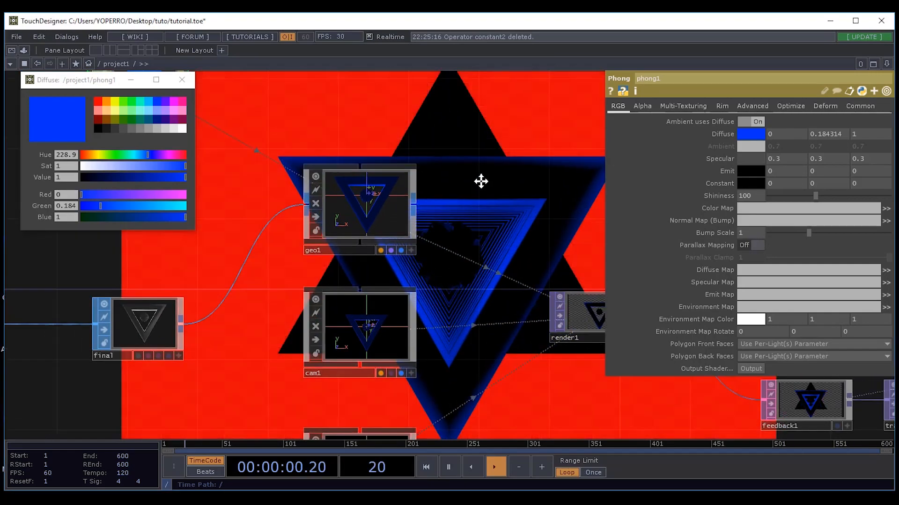
pyautogui.moveTo(481, 180); pyautogui.dragTo(542, 255)
pyautogui.click(182, 79)
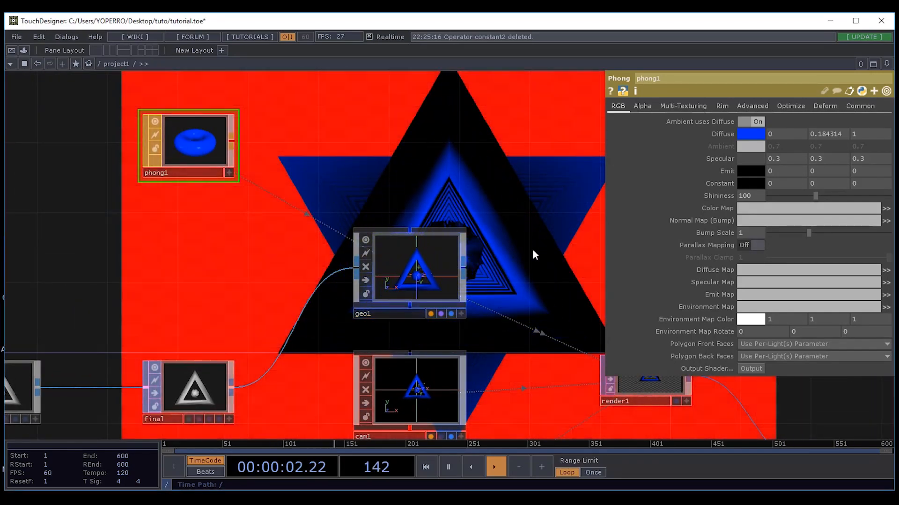
# Add a Math CHOP to the network below the level1 node.
pyautogui.moveTo(389, 208); pyautogui.dragTo(326, 157)
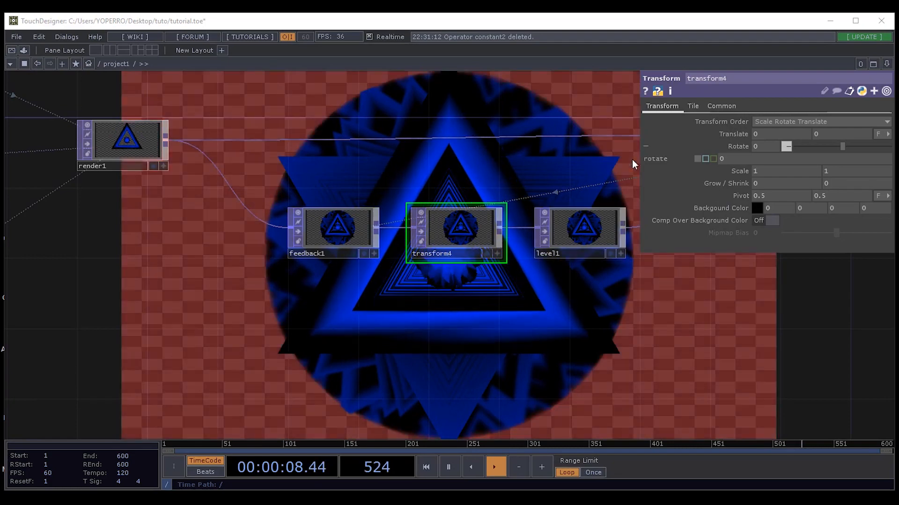
pyautogui.moveTo(444, 282); pyautogui.dragTo(396, 226)
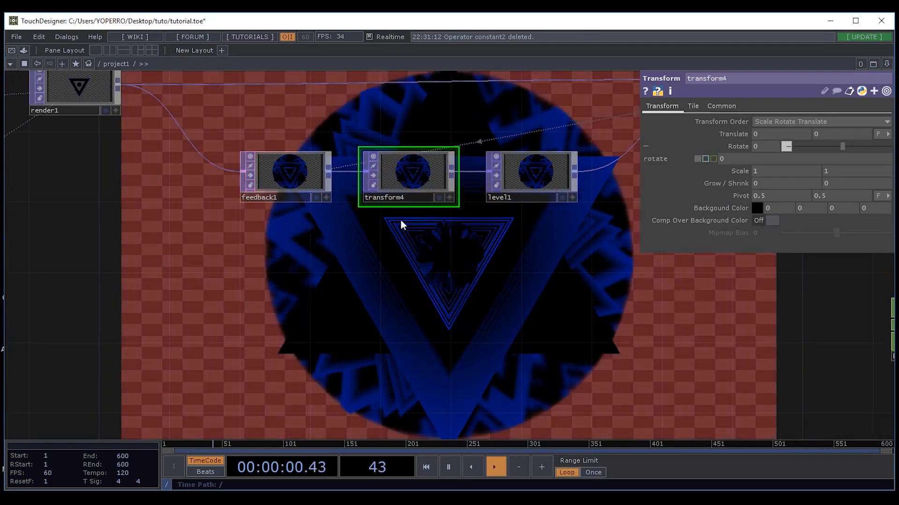
pyautogui.moveTo(557, 286); pyautogui.dragTo(363, 265)
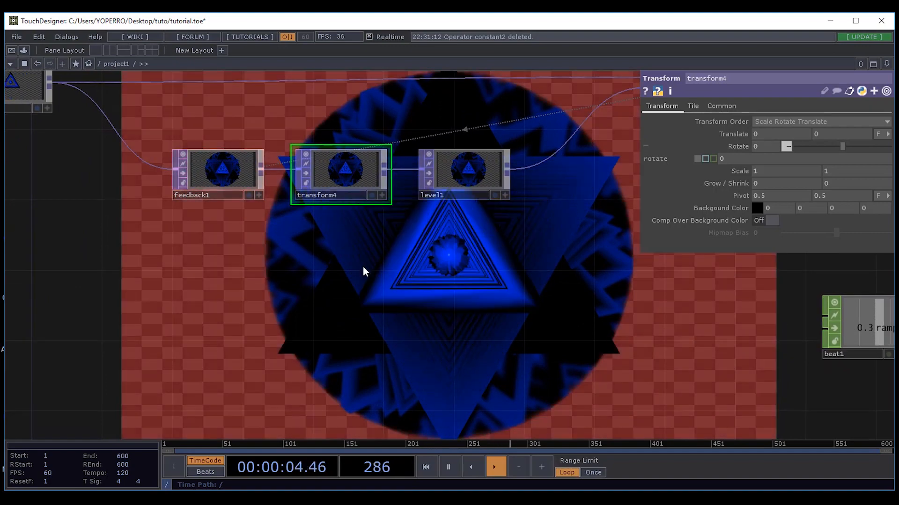
pyautogui.press('Tab')
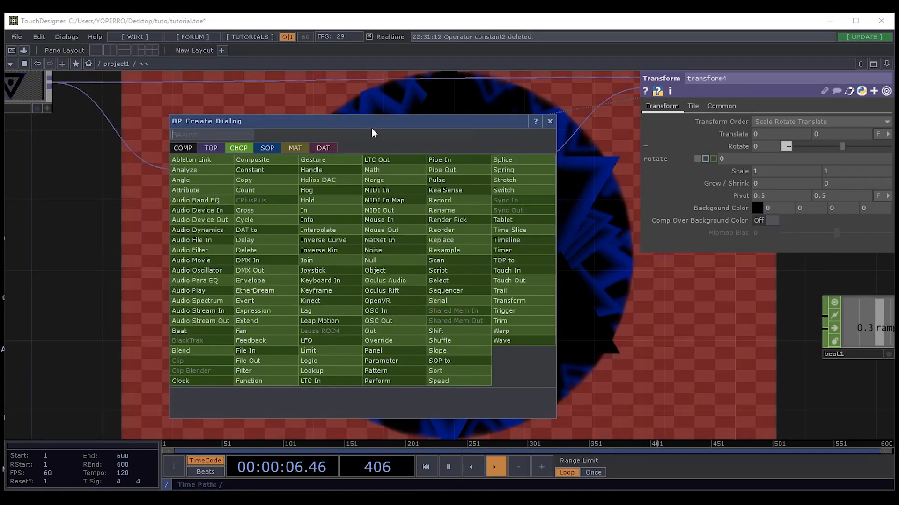
pyautogui.moveTo(372, 121); pyautogui.dragTo(577, 109)
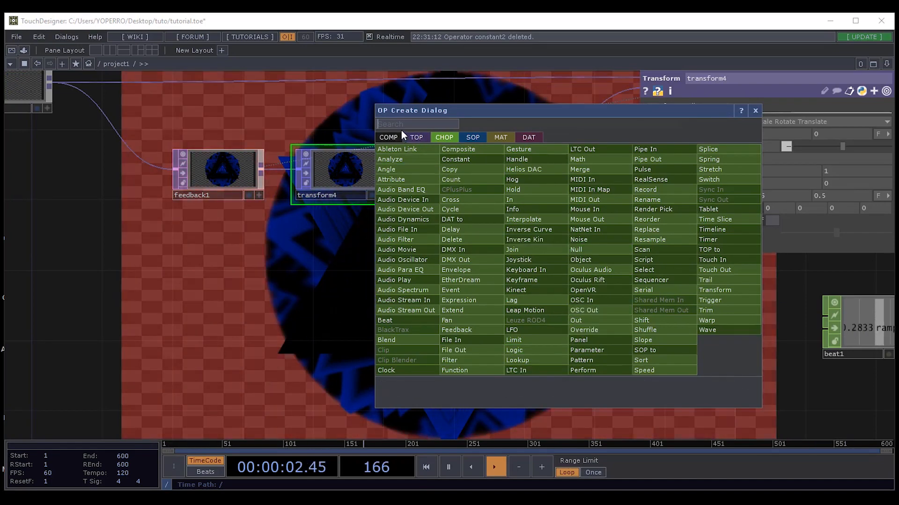
pyautogui.write('ma')
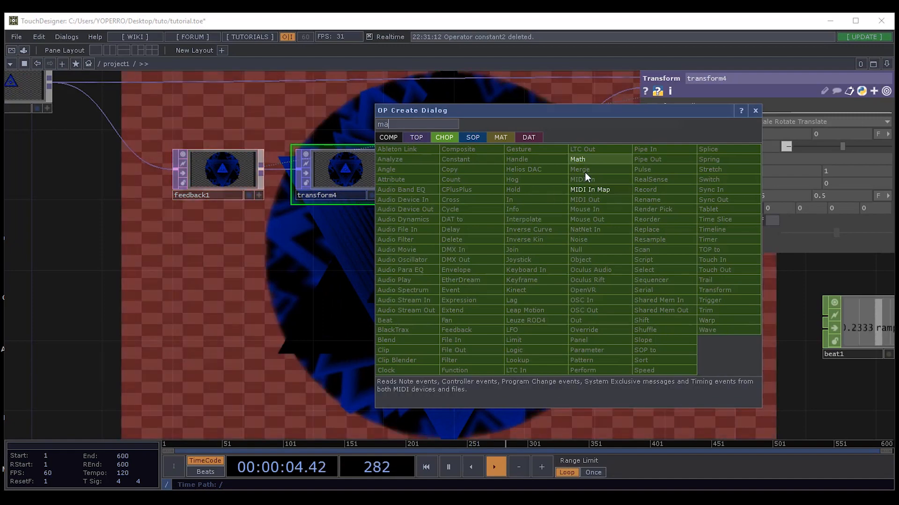
pyautogui.click(582, 158)
pyautogui.click(362, 303)
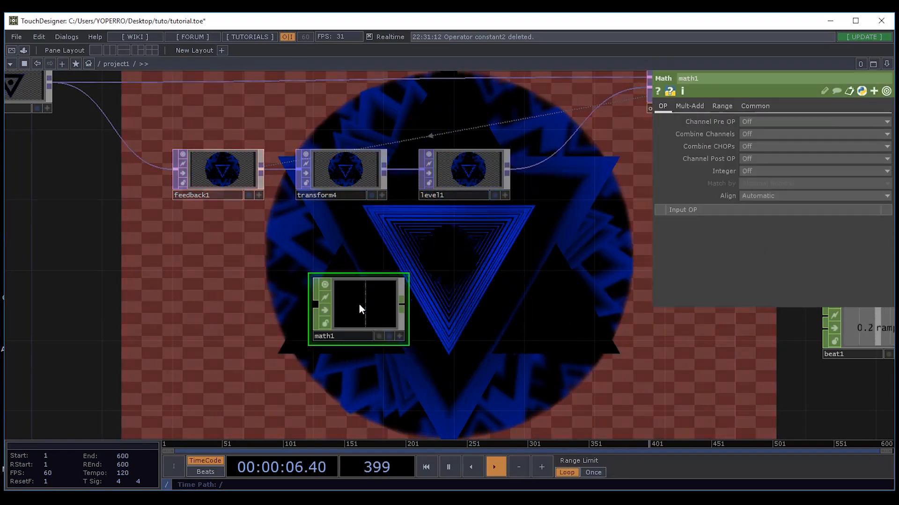
pyautogui.moveTo(355, 308); pyautogui.dragTo(465, 350)
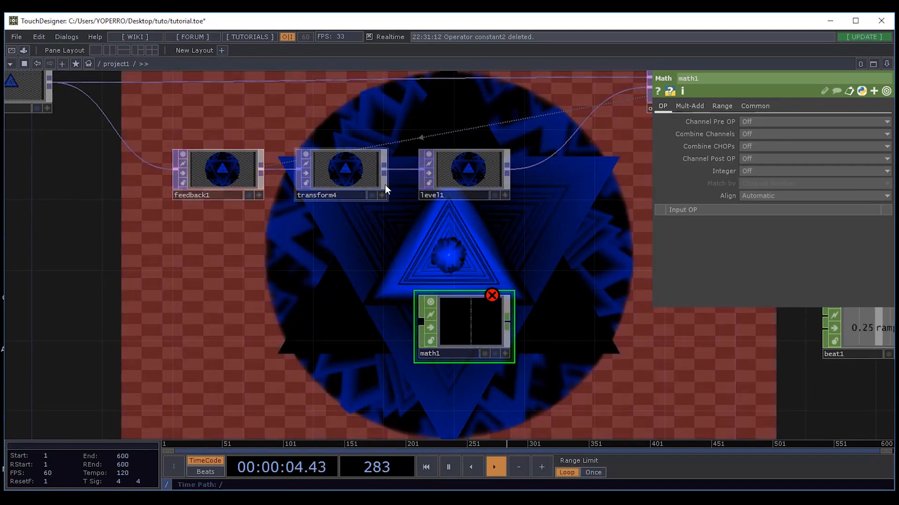
# Shift math1 slightly to the left and add a Constant CHOP on its left side, below feedback1.
pyautogui.click(339, 172)
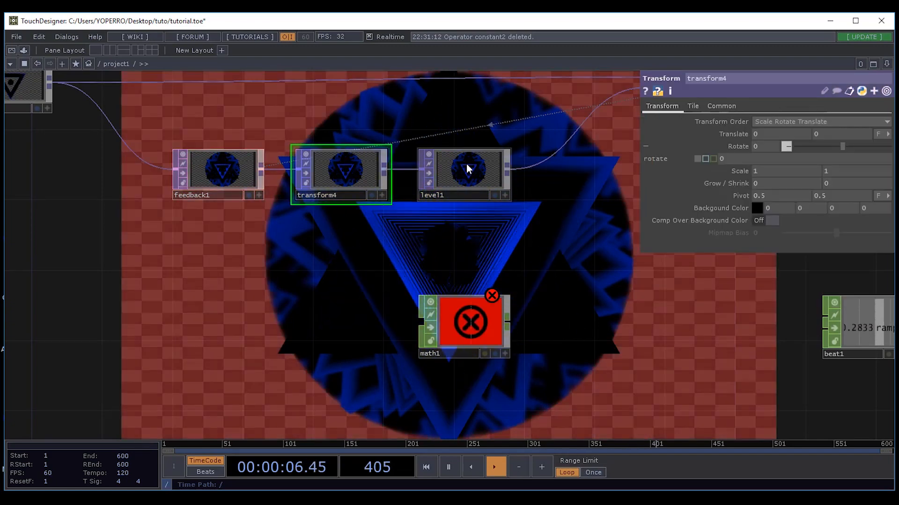
pyautogui.click(470, 167)
pyautogui.click(361, 171)
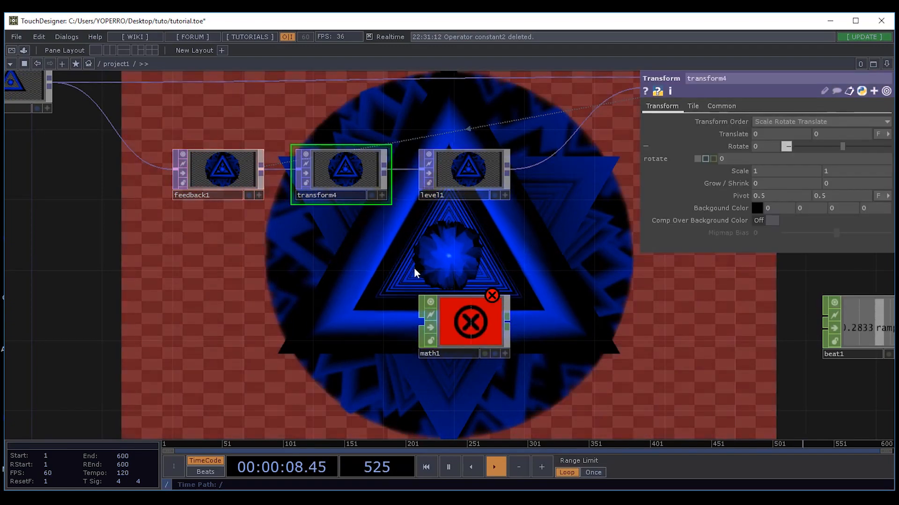
pyautogui.moveTo(450, 330); pyautogui.dragTo(397, 329)
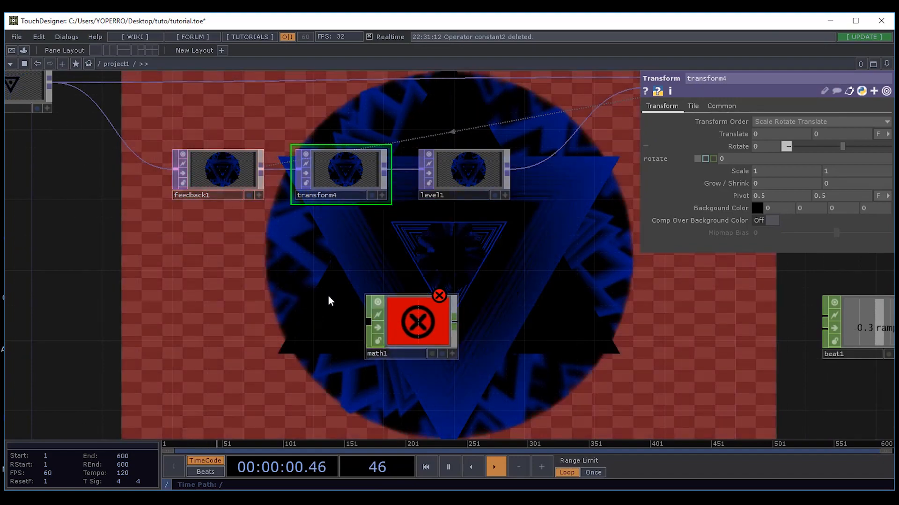
pyautogui.press('Tab')
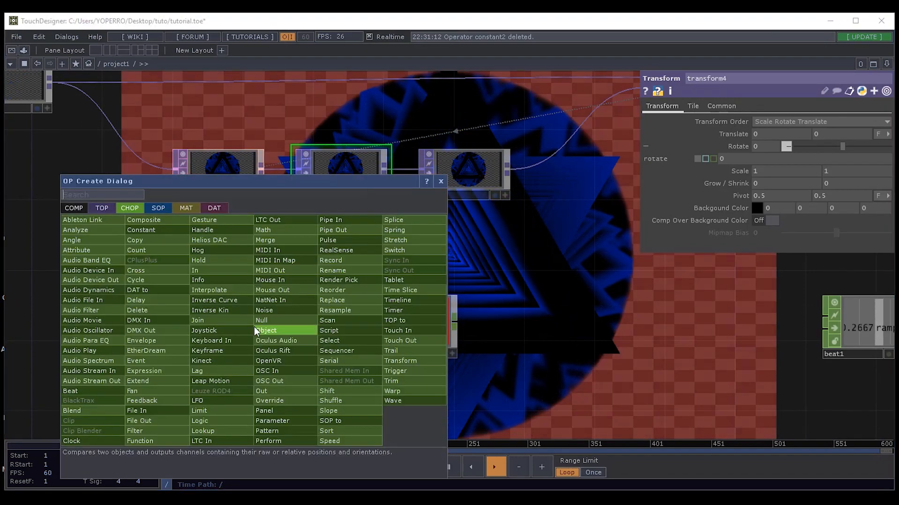
pyautogui.write('con')
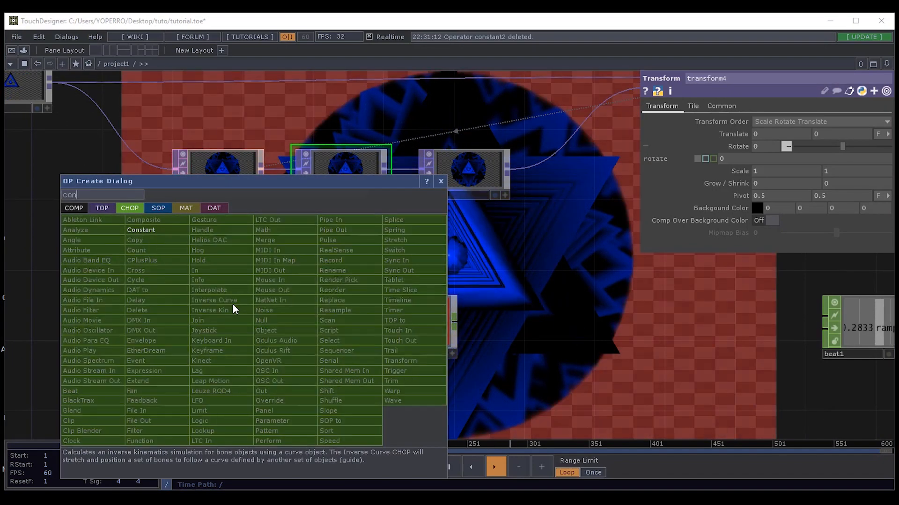
pyautogui.press('Return')
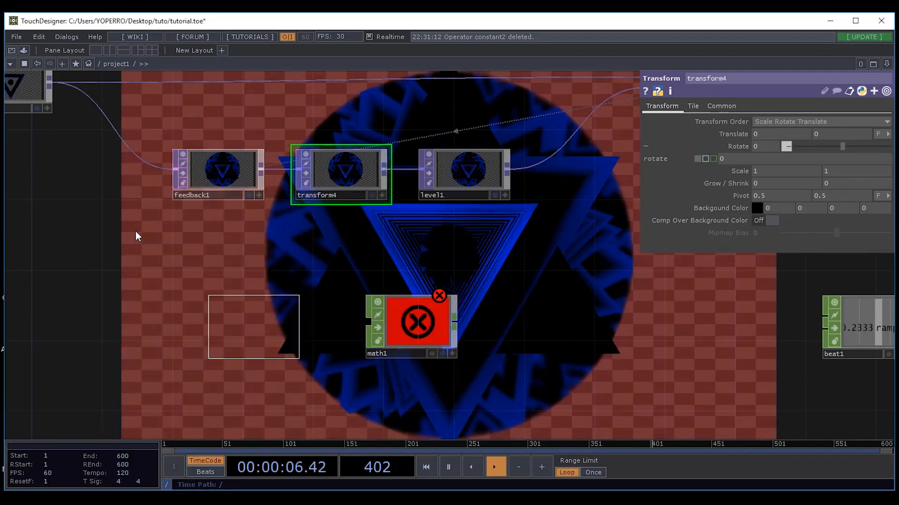
pyautogui.click(251, 320)
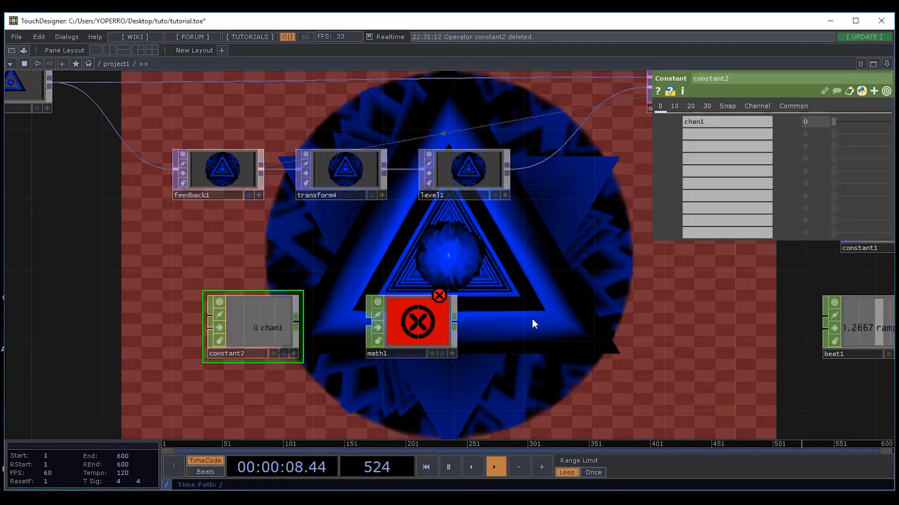
# Examine the constant1 TOP and the constant2 CHOP, and compare the TOP and CHOP operator families in the create dialog.
pyautogui.moveTo(427, 291); pyautogui.dragTo(165, 270)
pyautogui.scroll(-5, 291, 271)
pyautogui.scroll(5, 348, 269)
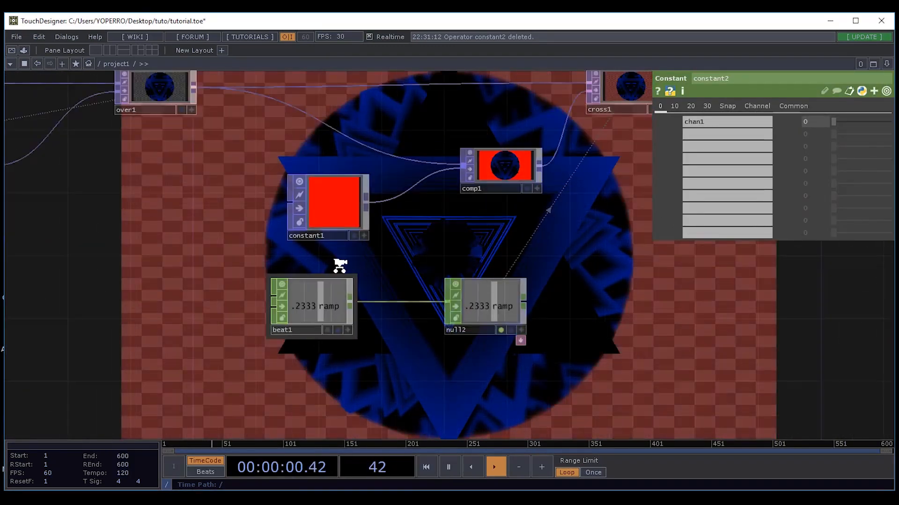
pyautogui.click(326, 182)
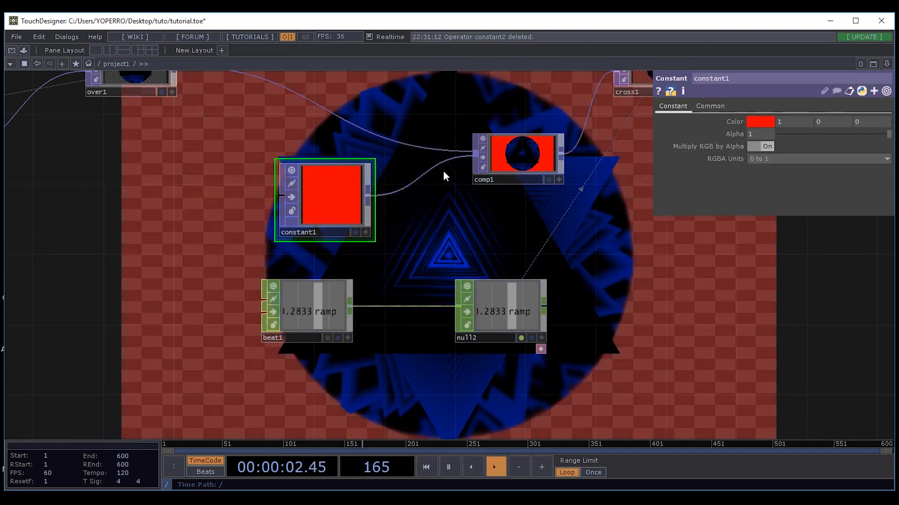
pyautogui.press('Tab')
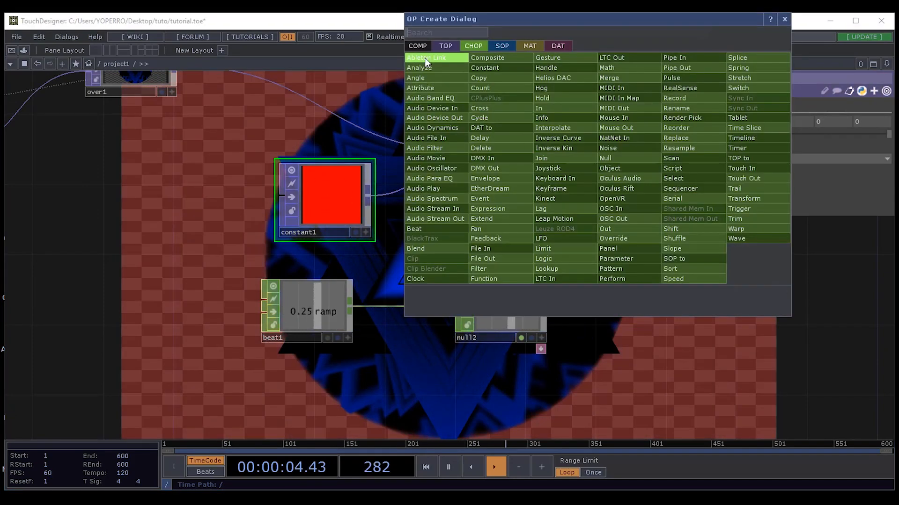
pyautogui.press('Escape')
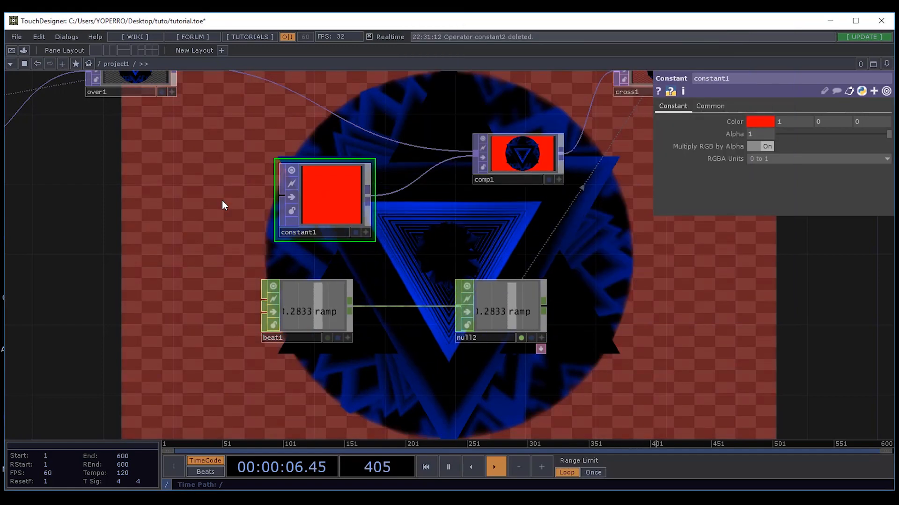
pyautogui.moveTo(225, 238); pyautogui.dragTo(567, 250)
pyautogui.moveTo(272, 245); pyautogui.dragTo(507, 230)
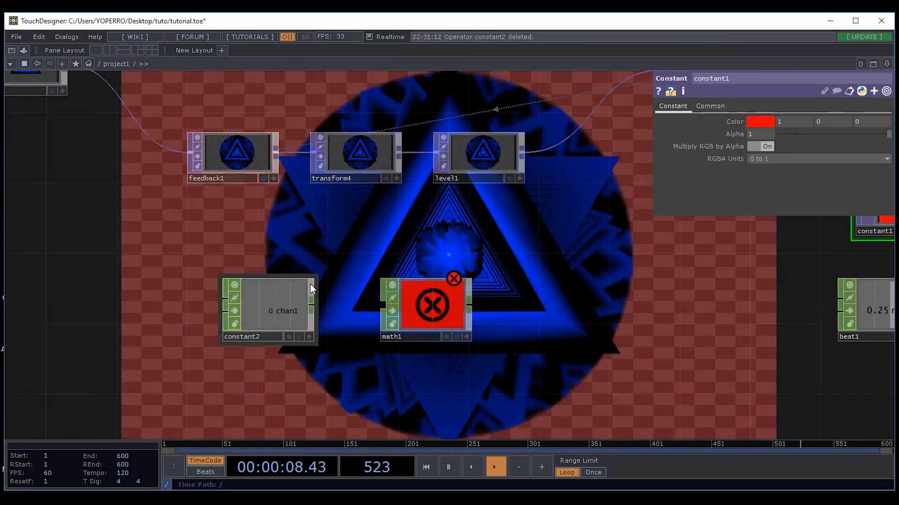
pyautogui.click(279, 298)
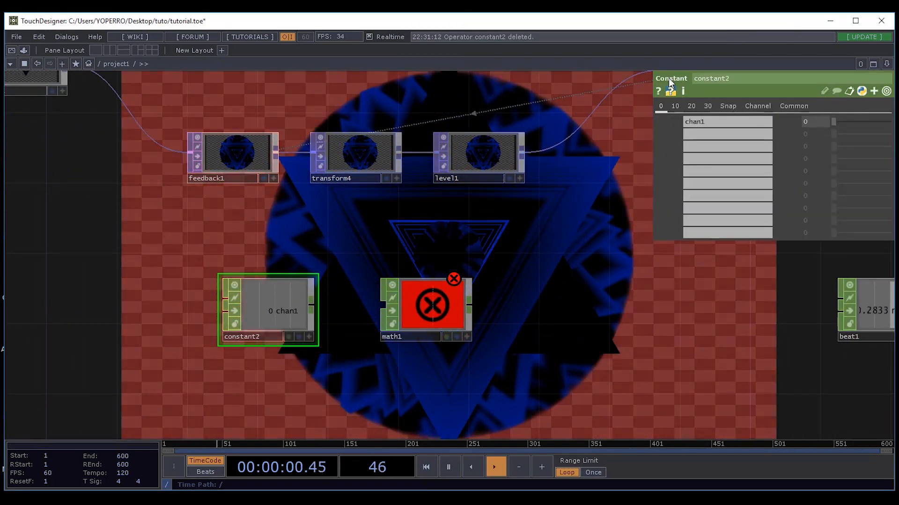
pyautogui.press('Tab')
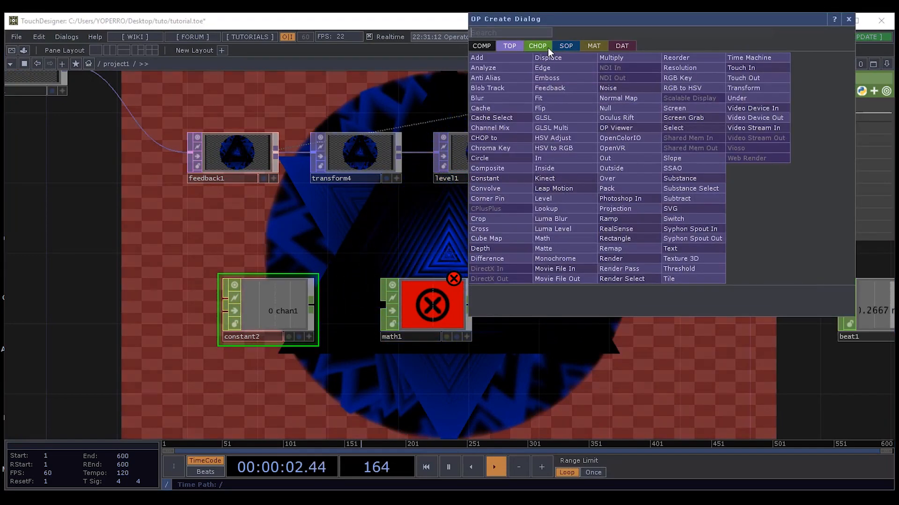
pyautogui.click(544, 45)
pyautogui.press('Escape')
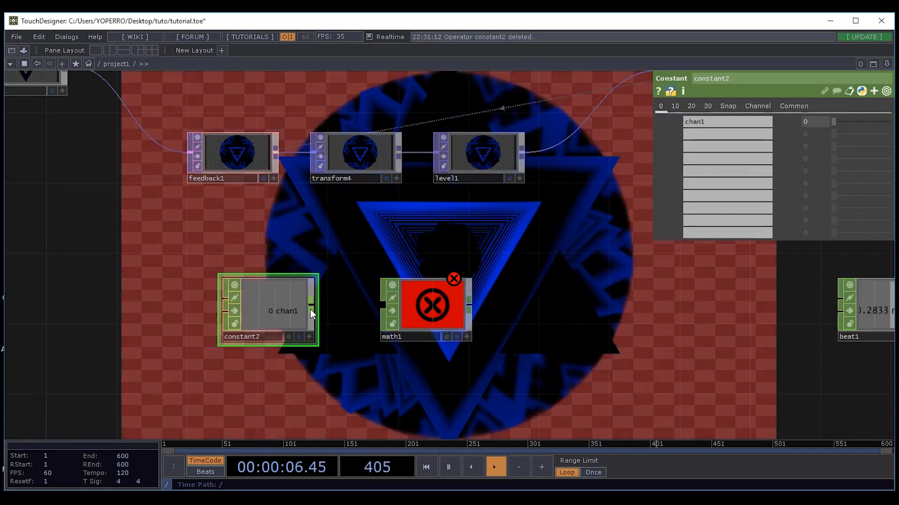
# Wire constant2 into math1 and add a Null CHOP connected to math1's output.
pyautogui.moveTo(312, 306); pyautogui.dragTo(382, 307)
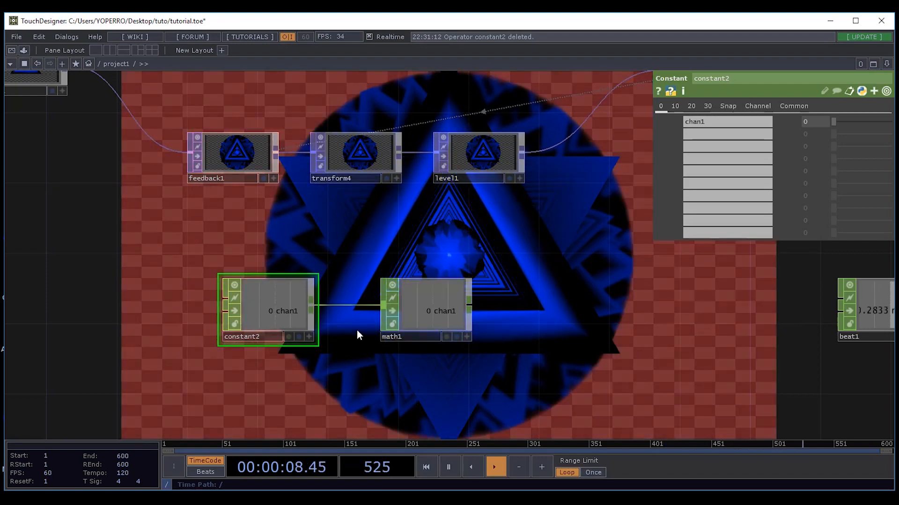
pyautogui.moveTo(443, 310); pyautogui.dragTo(407, 308)
pyautogui.moveTo(407, 308); pyautogui.dragTo(330, 326, button='middle')
pyautogui.rightClick(333, 317)
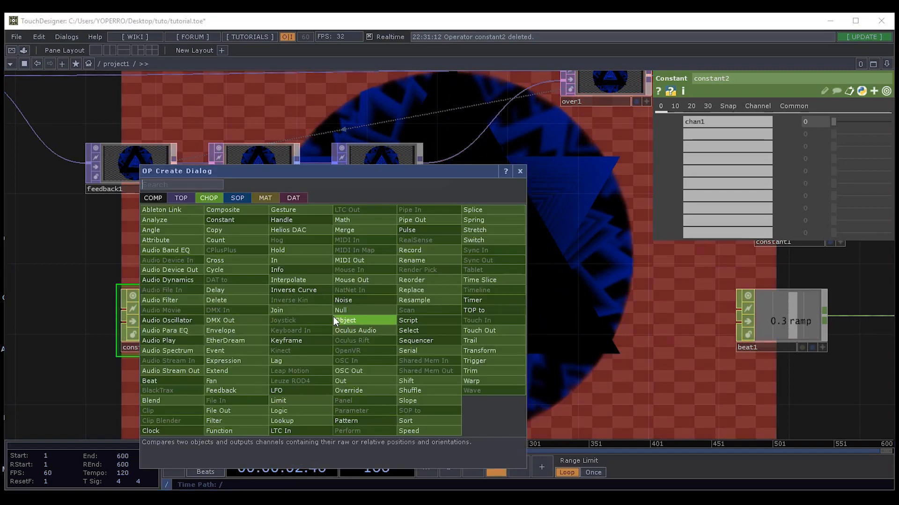
pyautogui.click(349, 310)
pyautogui.click(425, 318)
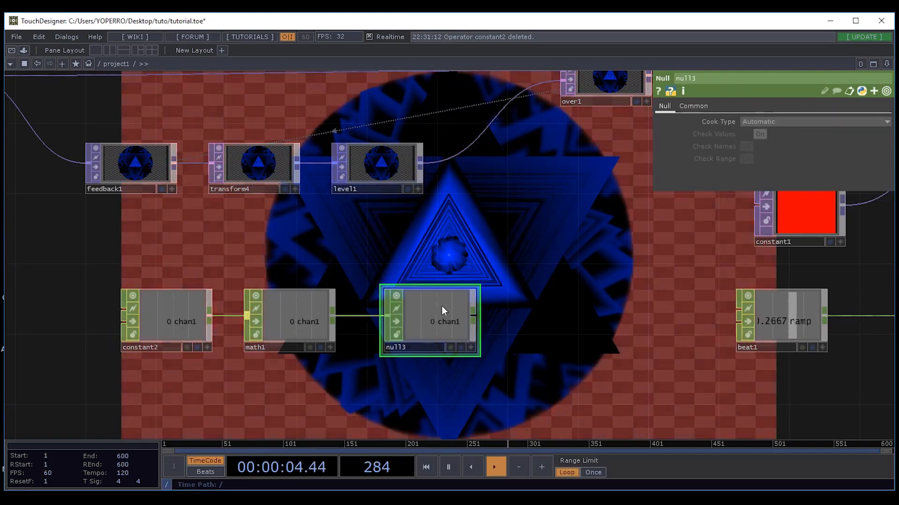
# Arrange constant2, math1 and null3 in a compact row beneath feedback1, transform4 and level1.
pyautogui.moveTo(496, 226); pyautogui.dragTo(609, 224)
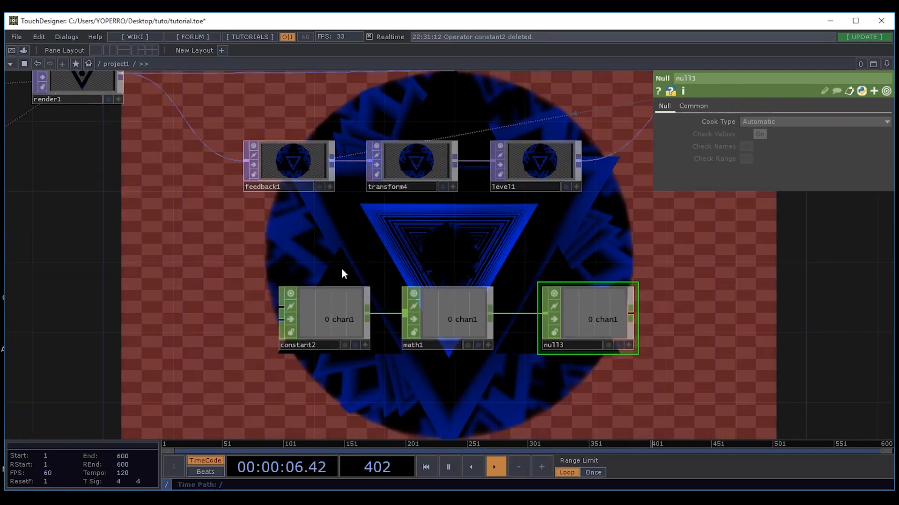
pyautogui.moveTo(330, 313); pyautogui.dragTo(273, 317)
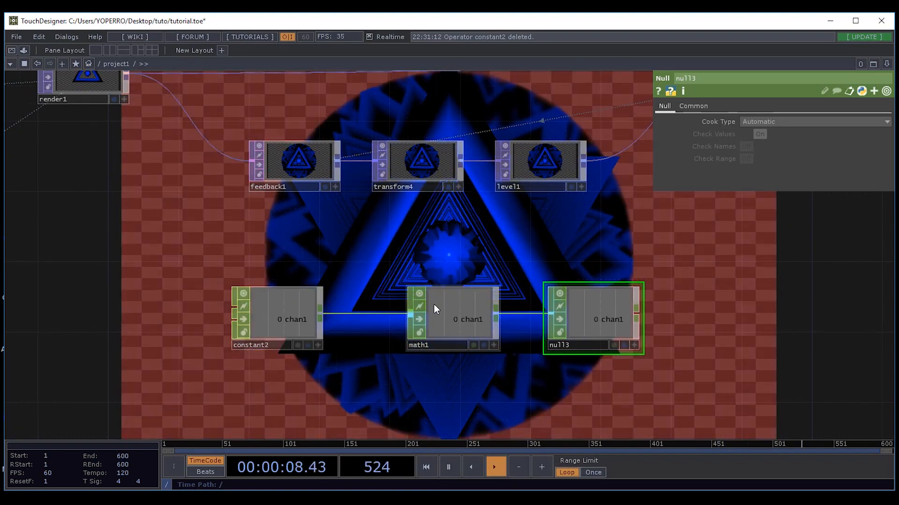
pyautogui.moveTo(434, 304); pyautogui.dragTo(381, 303)
pyautogui.moveTo(591, 304); pyautogui.dragTo(489, 297)
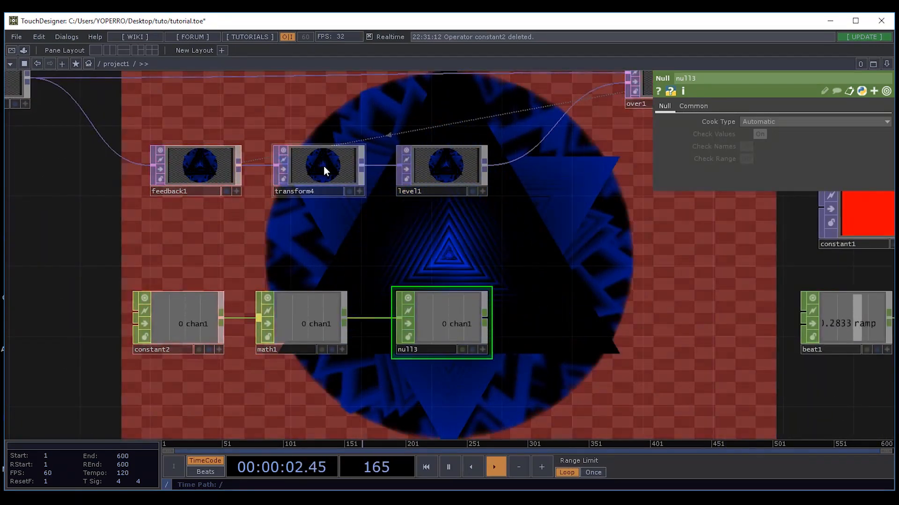
# Examine transform4's Rotate parameter and follow the rest of the network through cross1 to out1.
pyautogui.click(324, 167)
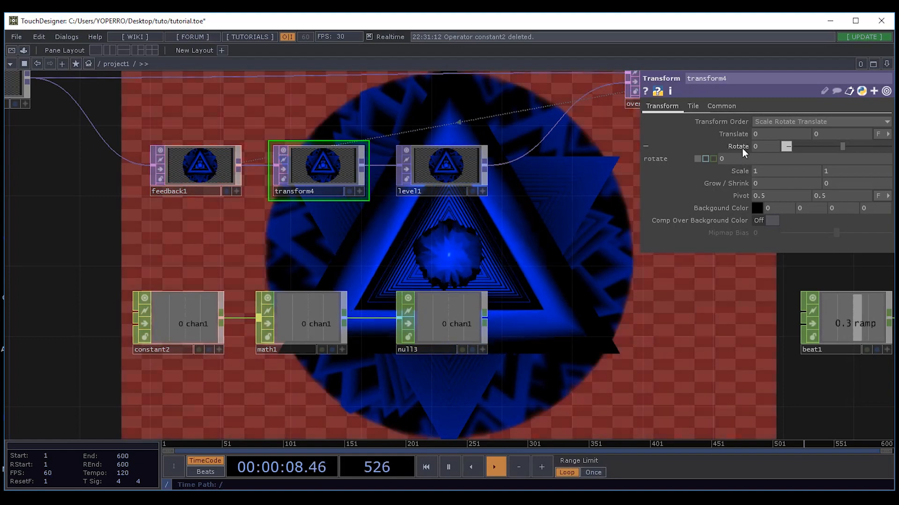
pyautogui.moveTo(733, 315); pyautogui.dragTo(305, 302, button='middle')
pyautogui.moveTo(305, 302); pyautogui.dragTo(239, 297)
pyautogui.moveTo(491, 354); pyautogui.dragTo(117, 416)
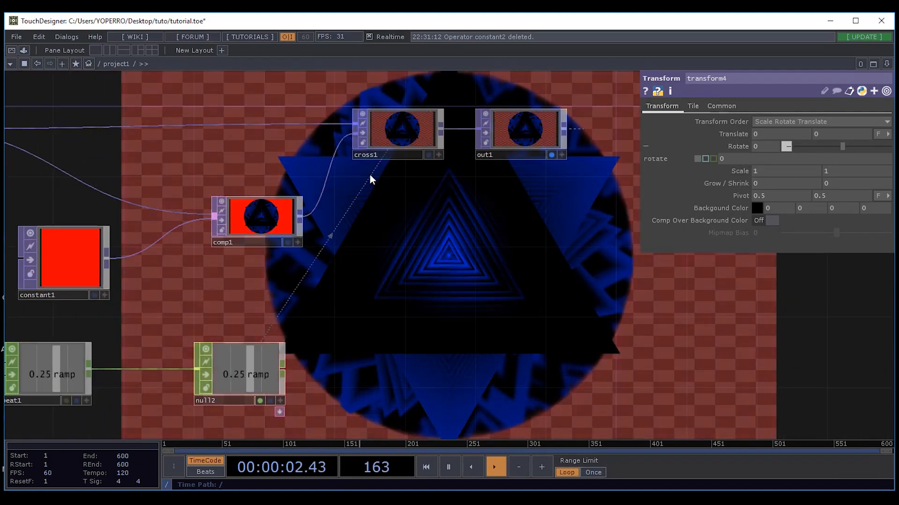
pyautogui.moveTo(345, 293); pyautogui.dragTo(87, 325)
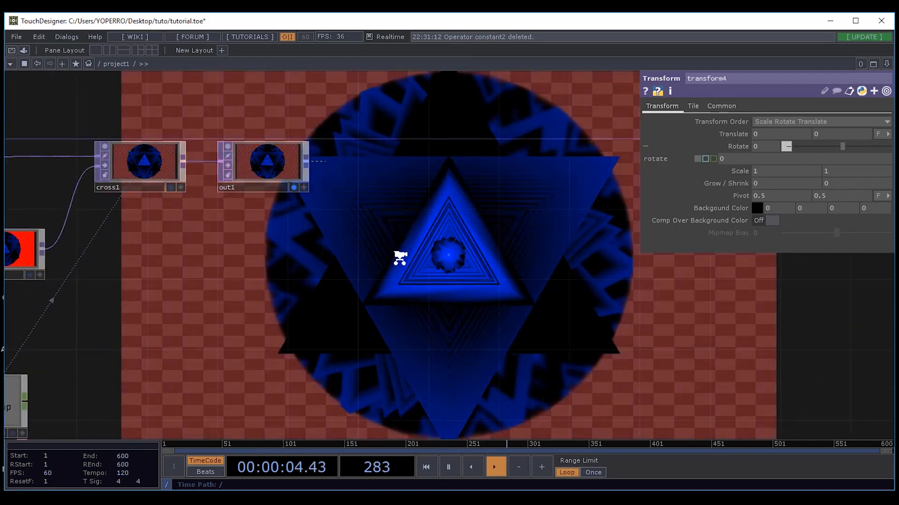
pyautogui.moveTo(399, 257); pyautogui.dragTo(323, 316, button='middle')
pyautogui.moveTo(323, 316); pyautogui.dragTo(636, 263)
pyautogui.moveTo(431, 255); pyautogui.dragTo(735, 273)
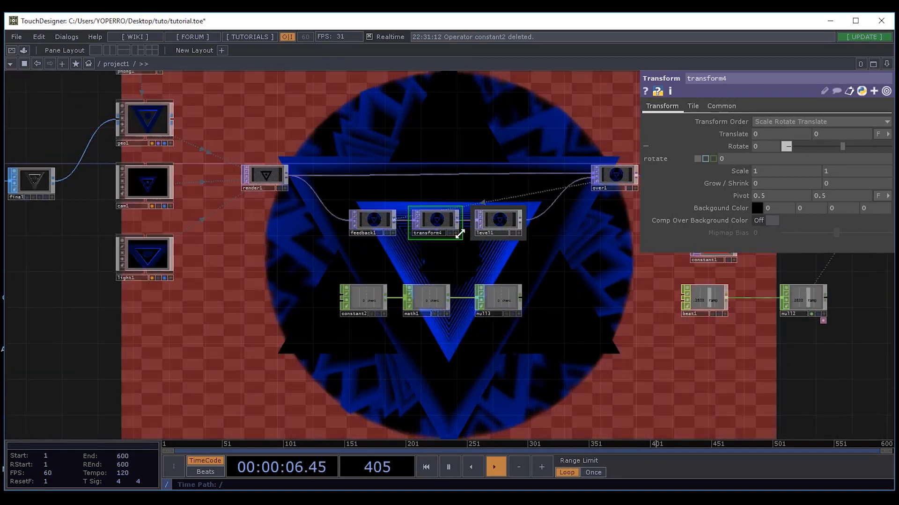
# Pulse the reset of feedback1 twice, and switch its Reset on and back off to restart the feedback trail.
pyautogui.scroll(3, 458, 233)
pyautogui.click(328, 220)
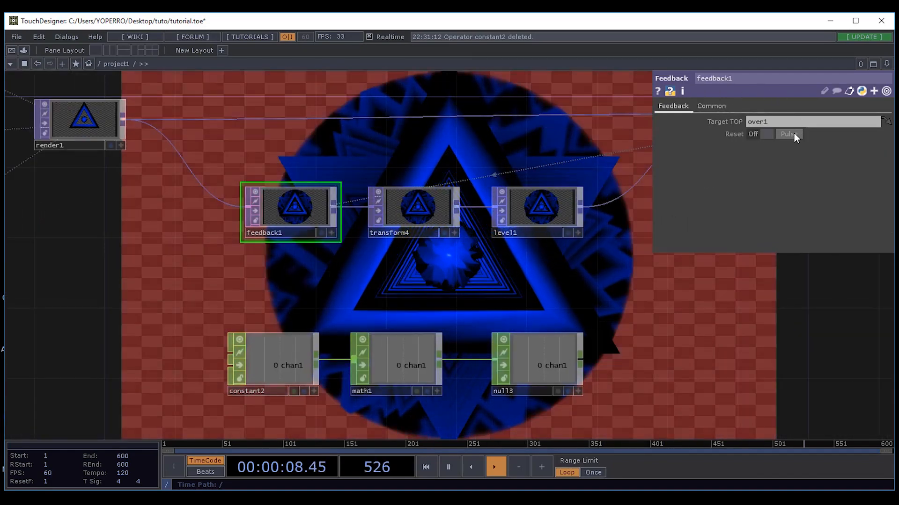
pyautogui.click(790, 134)
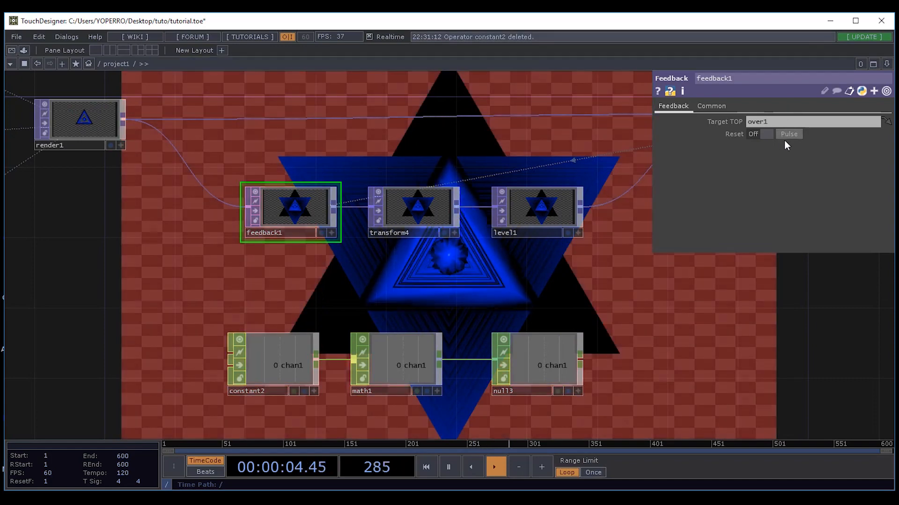
pyautogui.click(789, 134)
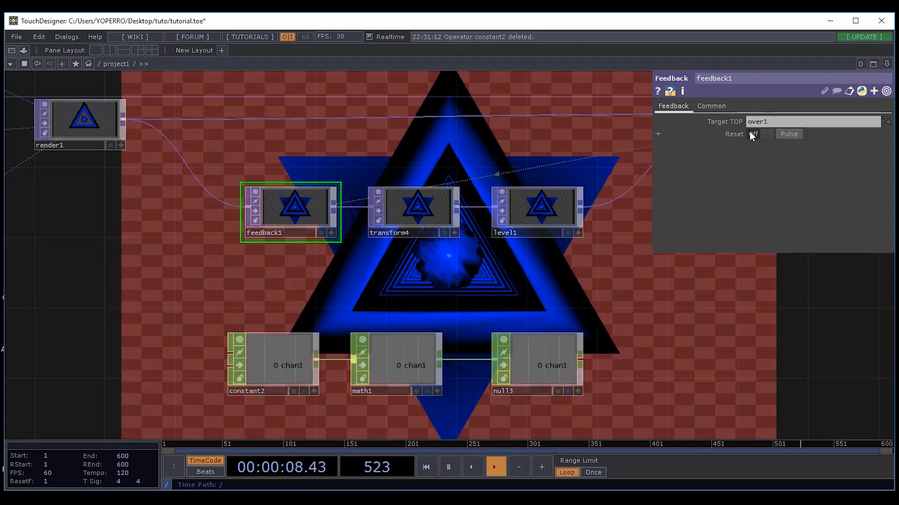
pyautogui.click(765, 136)
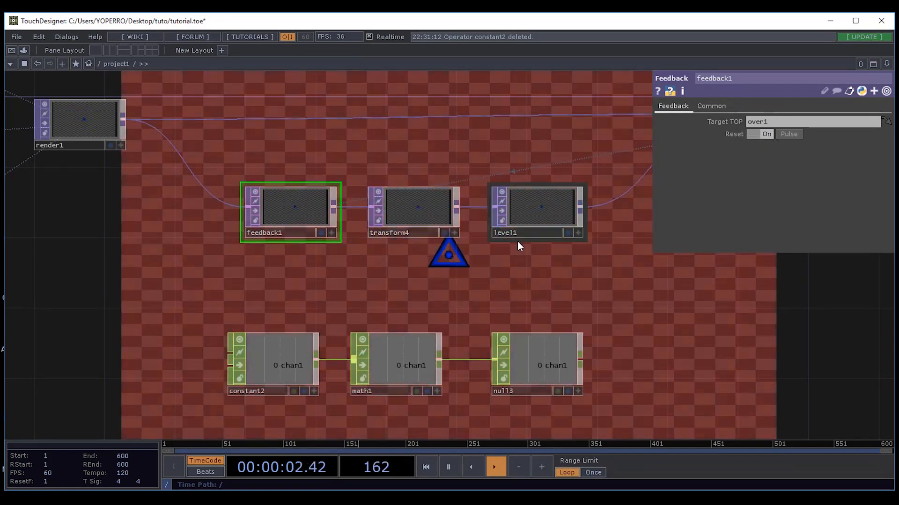
pyautogui.click(763, 135)
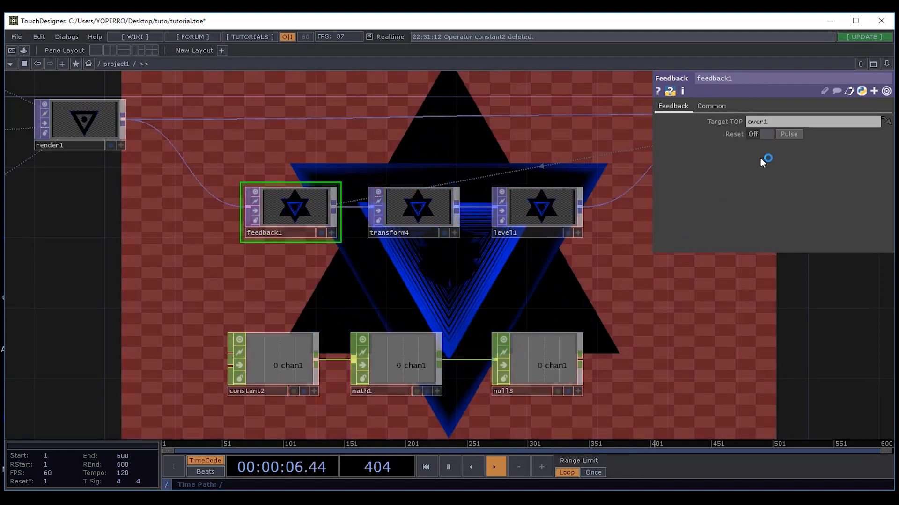
# Sweep transform4's Rotate down to -360 and back up to 360 to try its full range.
pyautogui.moveTo(142, 281); pyautogui.dragTo(527, 266)
pyautogui.moveTo(387, 326); pyautogui.dragTo(337, 322)
pyautogui.moveTo(178, 278); pyautogui.dragTo(138, 276)
pyautogui.moveTo(374, 277); pyautogui.dragTo(410, 314)
pyautogui.click(400, 220)
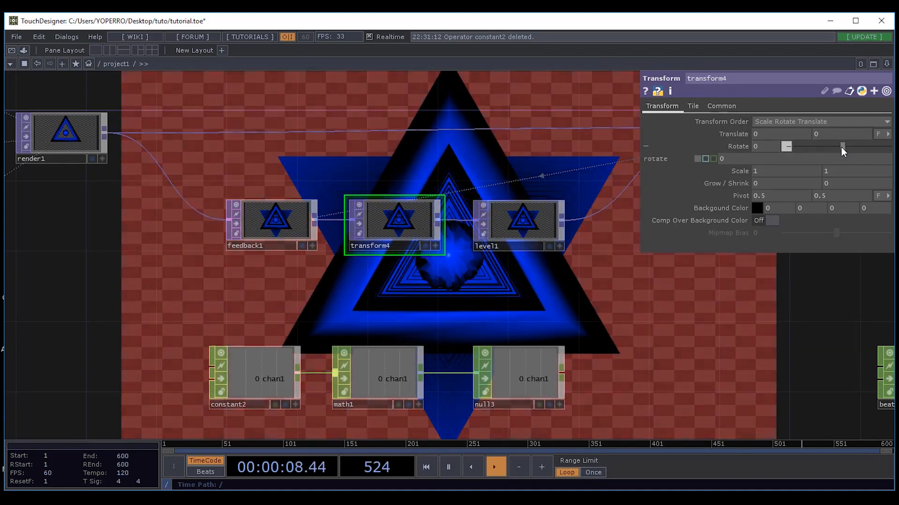
pyautogui.moveTo(841, 147); pyautogui.dragTo(777, 147)
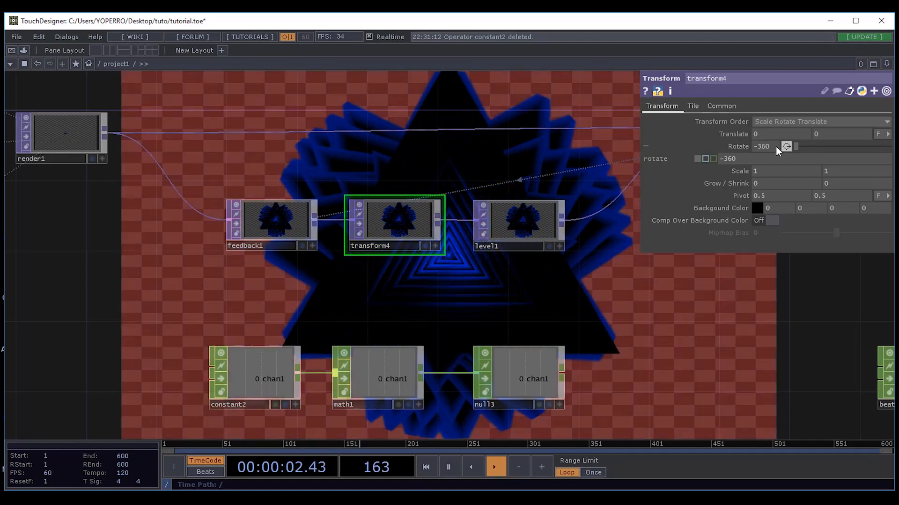
pyautogui.moveTo(774, 147); pyautogui.dragTo(864, 164)
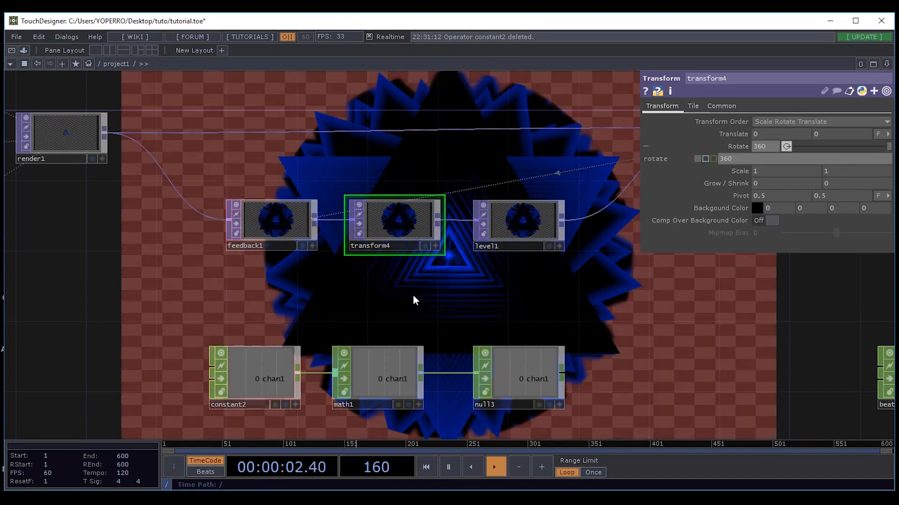
pyautogui.moveTo(798, 145); pyautogui.dragTo(872, 159)
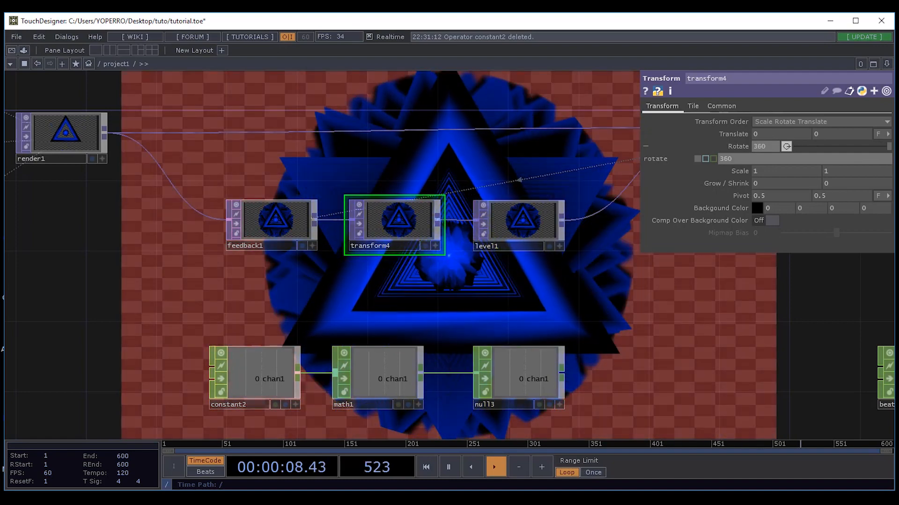
# Set math1's To Range to -360 and 360.
pyautogui.moveTo(456, 282); pyautogui.dragTo(473, 266)
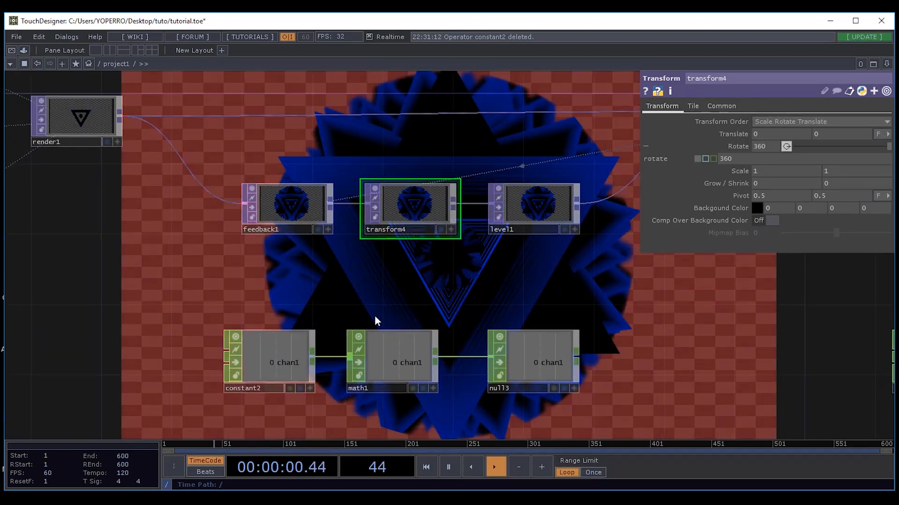
pyautogui.click(394, 346)
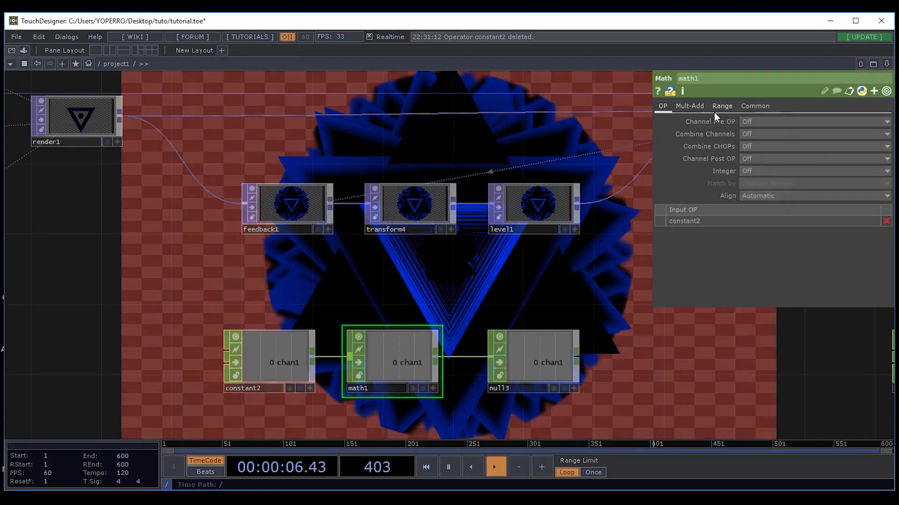
pyautogui.click(721, 107)
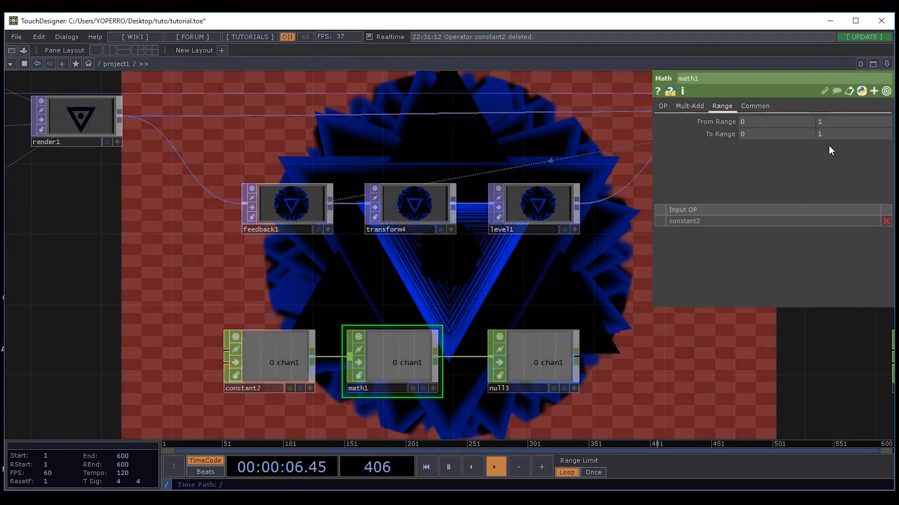
pyautogui.click(756, 133)
pyautogui.press('BackSpace')
pyautogui.write('-')
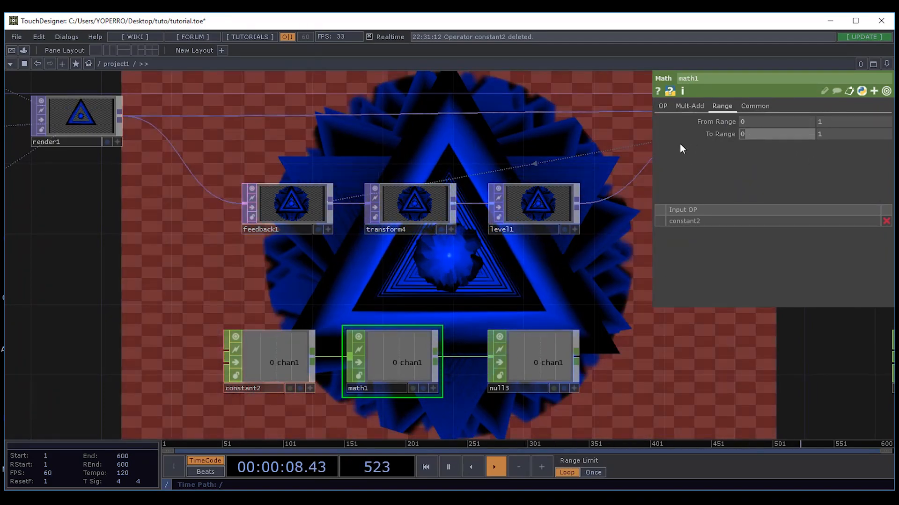
pyautogui.write('360')
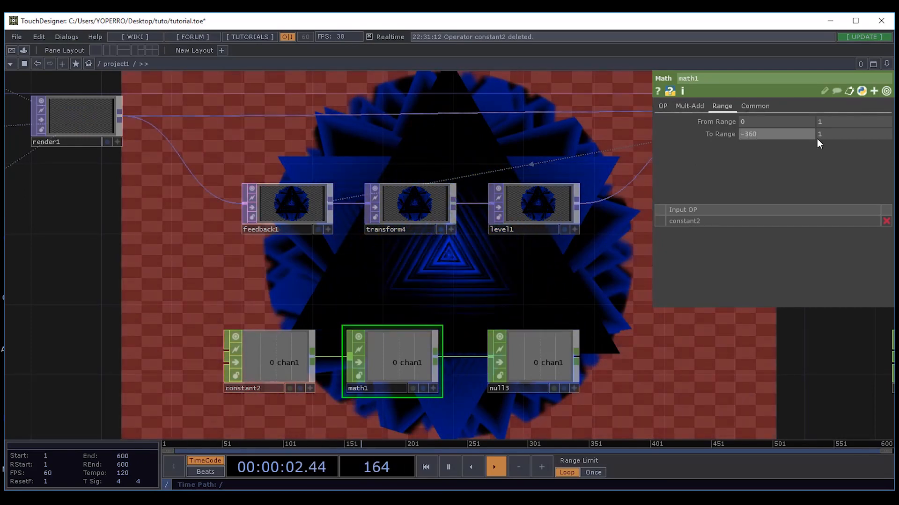
pyautogui.click(820, 135)
pyautogui.write('360')
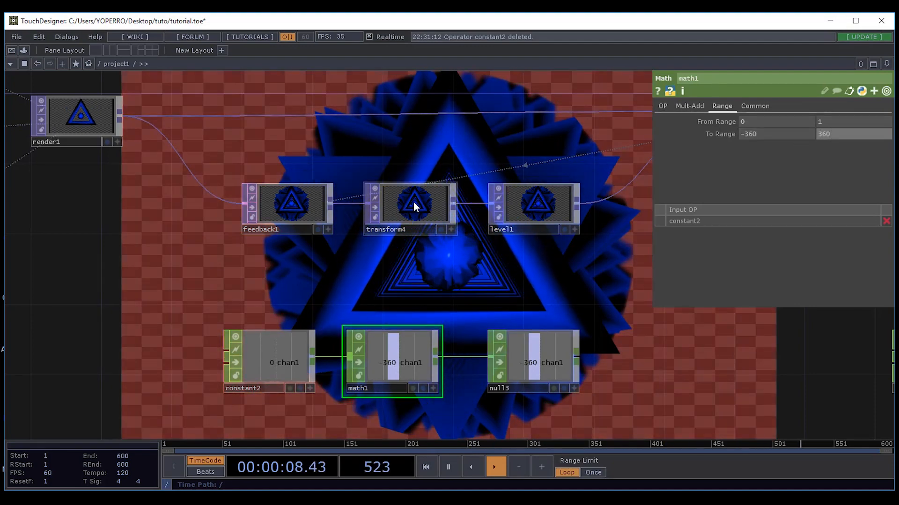
# Export null3's chan1 channel to transform4's Rotate parameter as an Export CHOP.
pyautogui.click(412, 201)
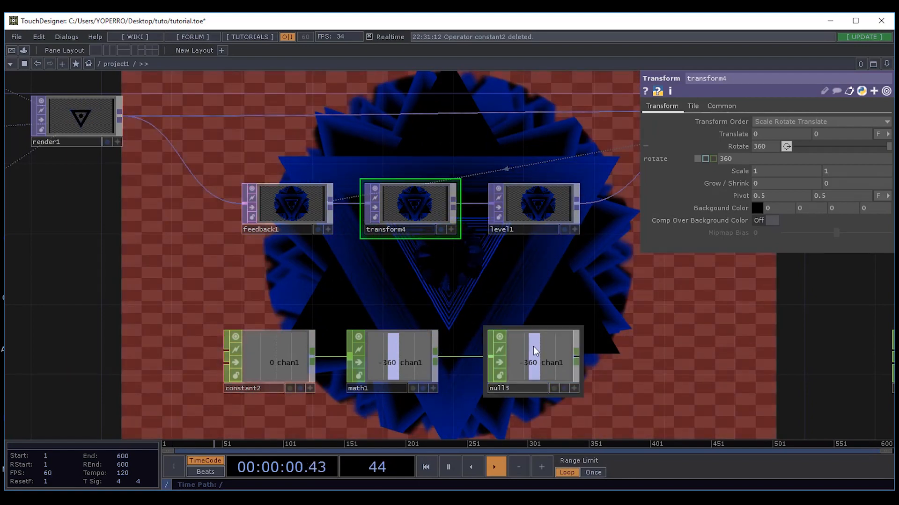
pyautogui.click(573, 389)
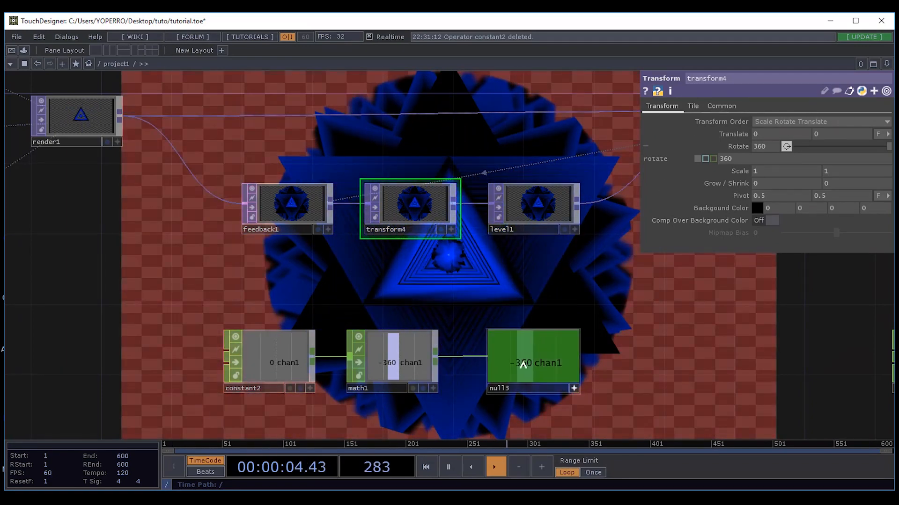
pyautogui.moveTo(523, 364); pyautogui.dragTo(768, 147)
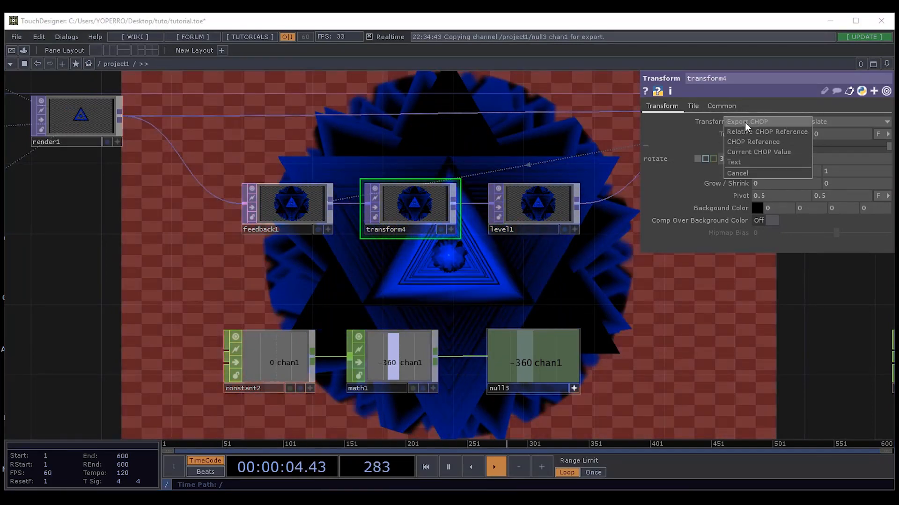
pyautogui.click(745, 121)
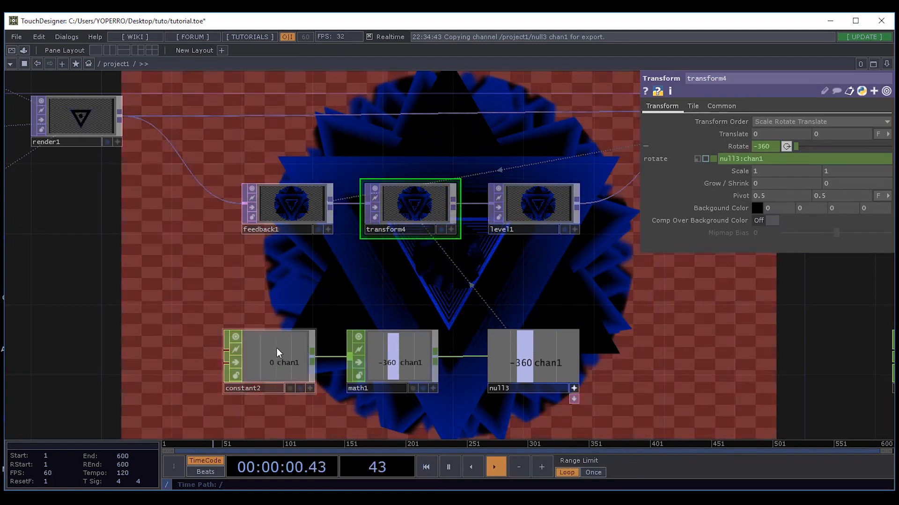
# Sweep constant2's chan1 up to 1, back to 0 and up to 0.95 to test the exported rotation.
pyautogui.click(279, 354)
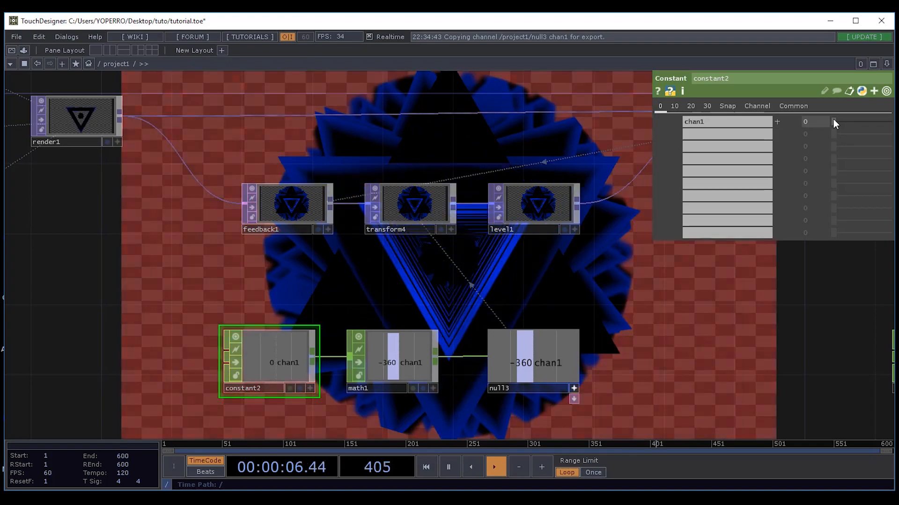
pyautogui.moveTo(836, 121); pyautogui.dragTo(892, 149)
pyautogui.scroll(5, 403, 374)
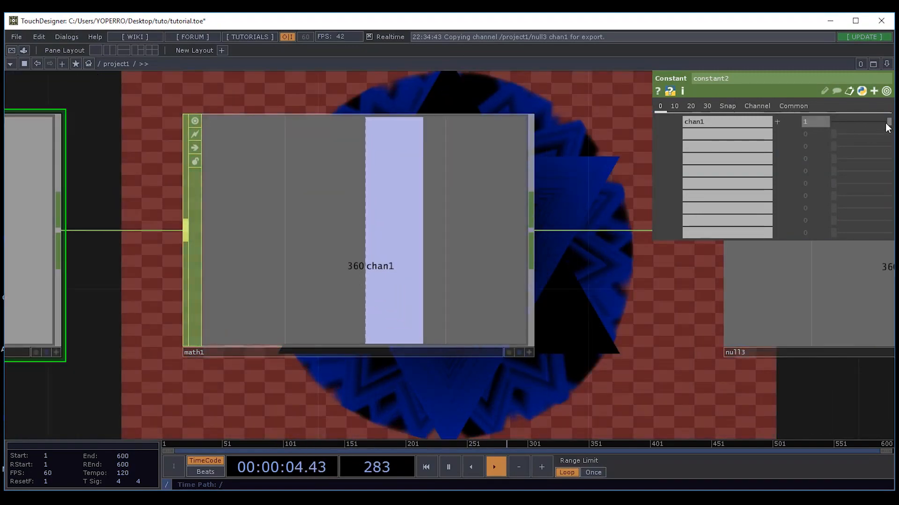
pyautogui.moveTo(886, 122); pyautogui.dragTo(766, 121)
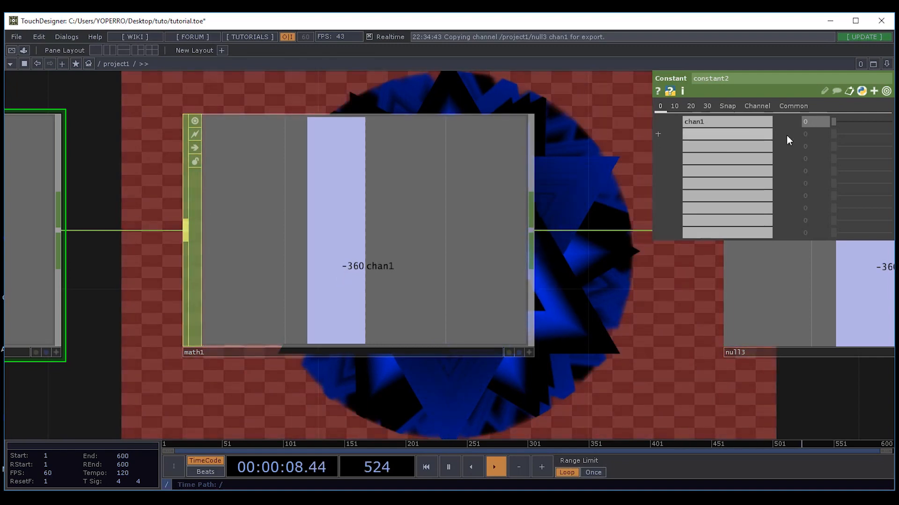
pyautogui.moveTo(832, 118); pyautogui.dragTo(880, 161)
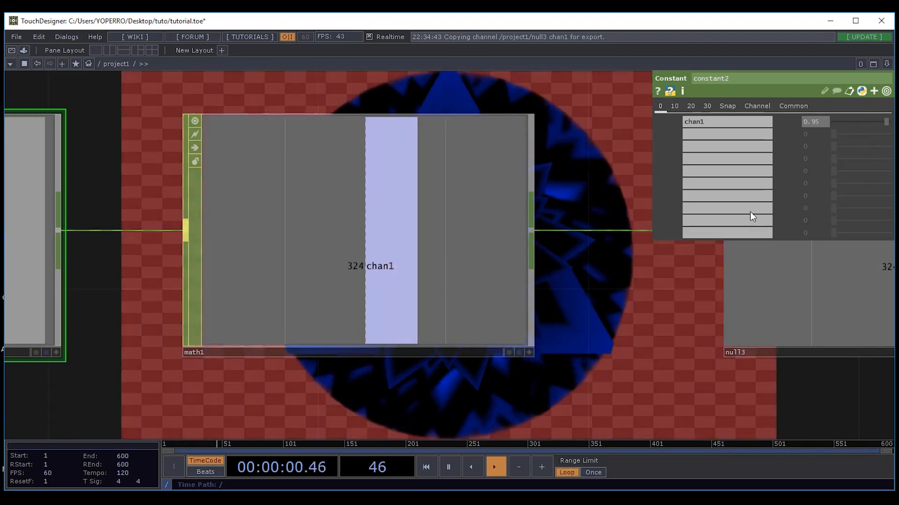
# Check transform4's driven Rotate value and set the lower bound of math1's To Range to 0.
pyautogui.scroll(-6, 482, 276)
pyautogui.moveTo(468, 209); pyautogui.dragTo(411, 190)
pyautogui.click(411, 186)
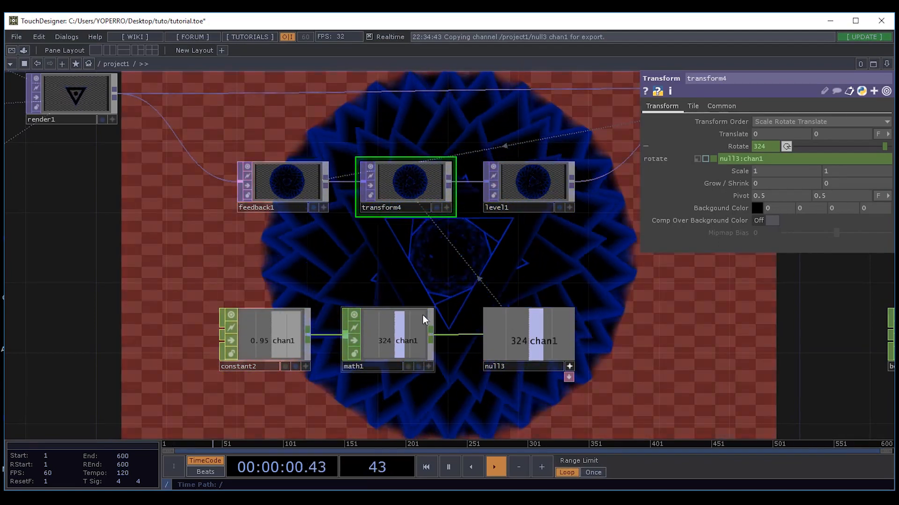
pyautogui.click(395, 339)
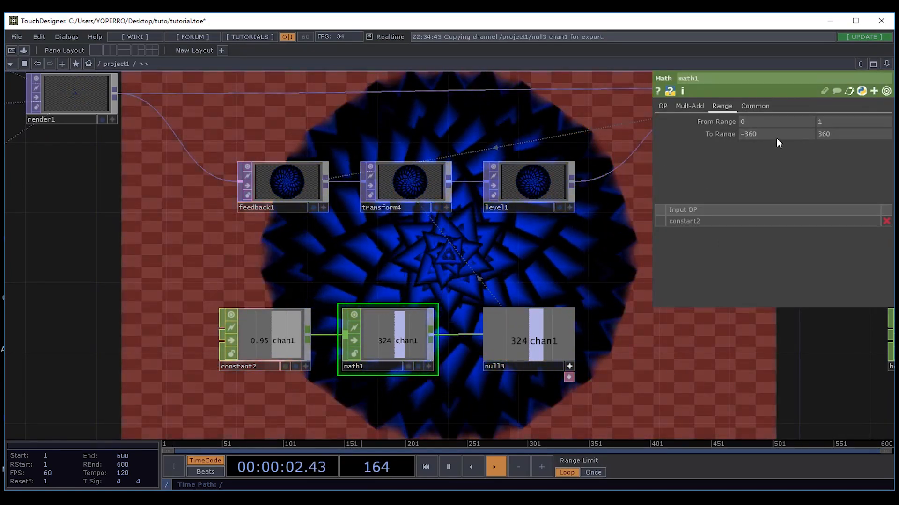
pyautogui.write('0')
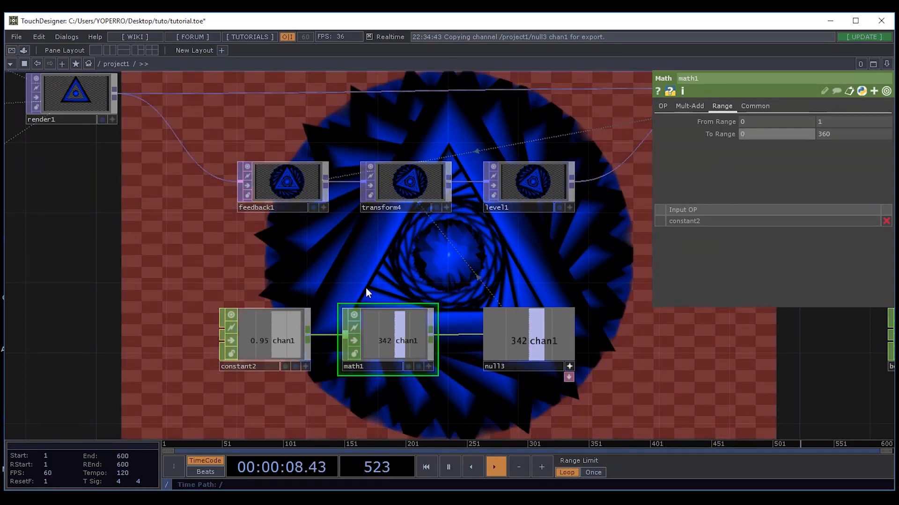
# Lower constant2's chan1 to 0 and raise it to 1 to test the new rotation range.
pyautogui.click(261, 333)
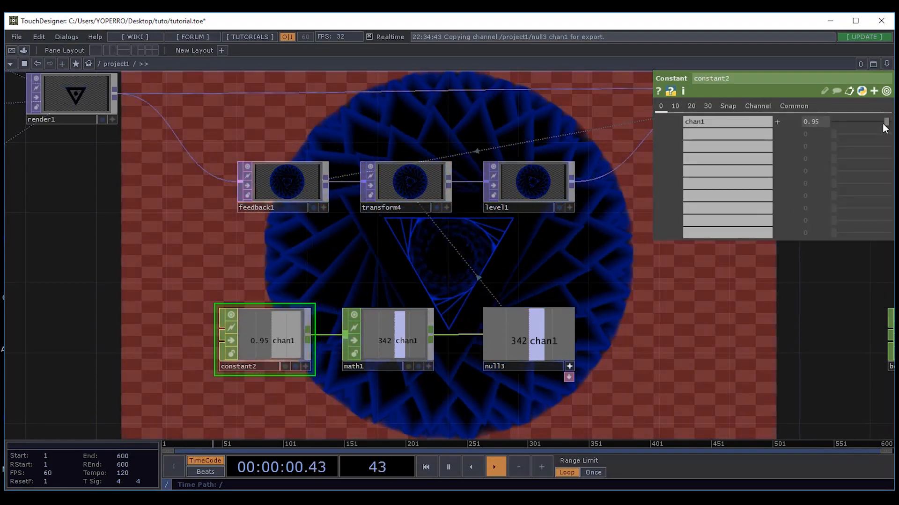
pyautogui.moveTo(884, 123); pyautogui.dragTo(776, 131)
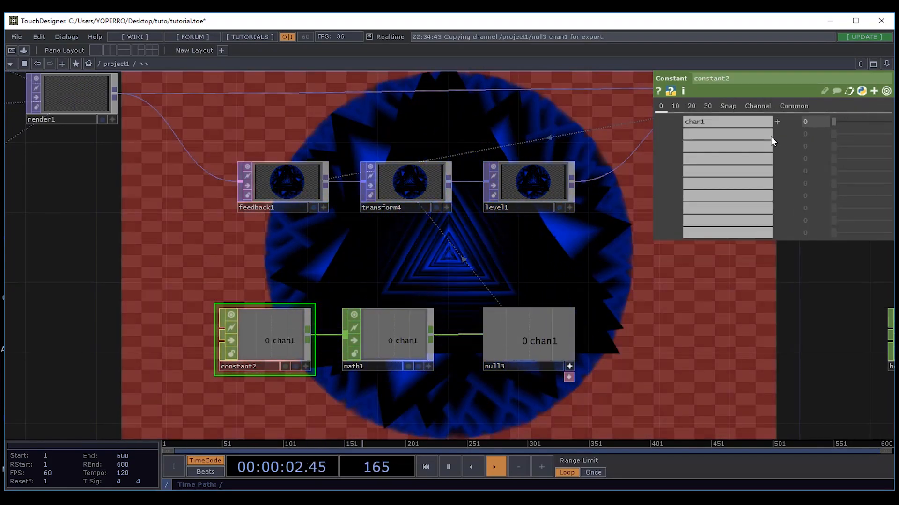
pyautogui.scroll(5, 382, 341)
pyautogui.scroll(-5, 581, 307)
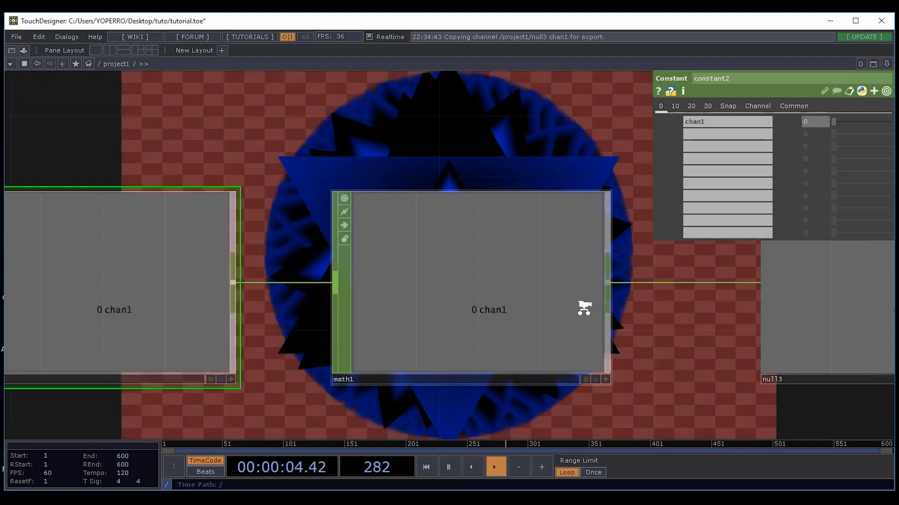
pyautogui.click(838, 121)
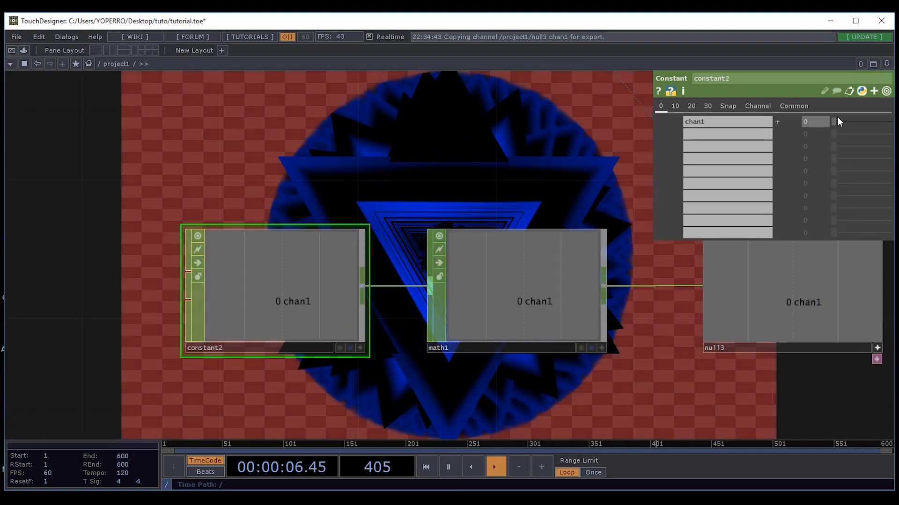
pyautogui.moveTo(838, 119); pyautogui.dragTo(889, 127)
pyautogui.scroll(-5, 465, 295)
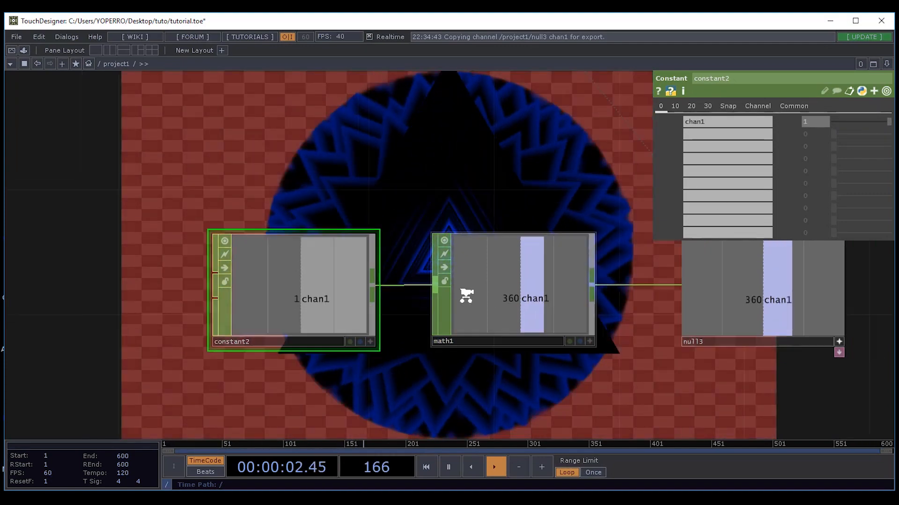
# Turn off null3's active viewer and spread constant2 and math1 further apart from null3 in the network.
pyautogui.moveTo(713, 335); pyautogui.dragTo(581, 376)
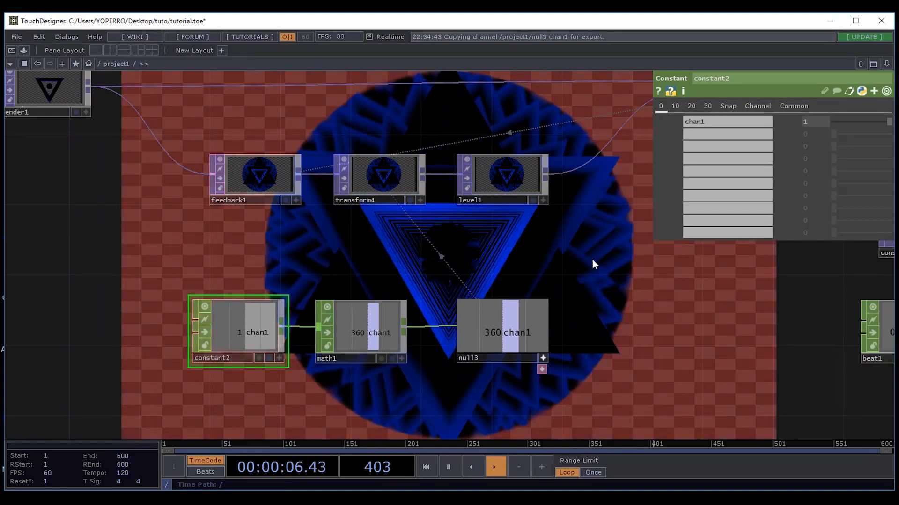
pyautogui.moveTo(591, 241); pyautogui.dragTo(549, 219)
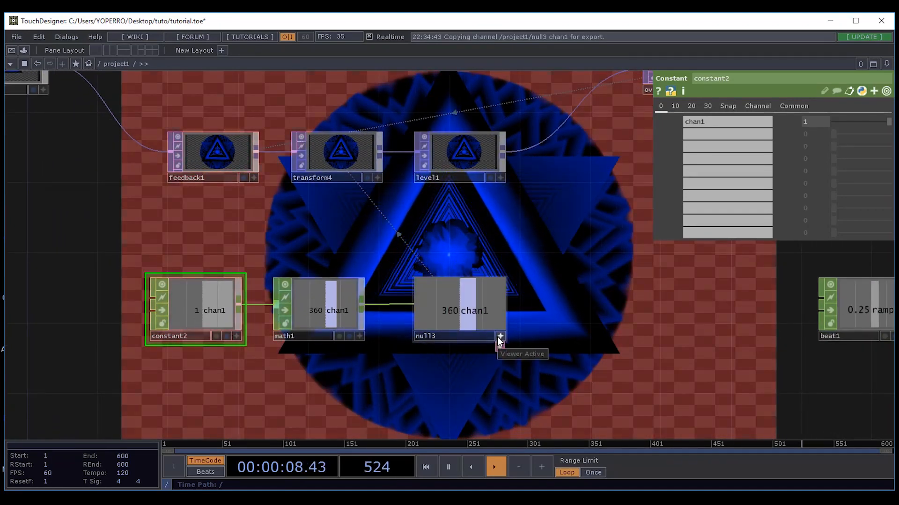
pyautogui.moveTo(665, 337); pyautogui.dragTo(743, 354)
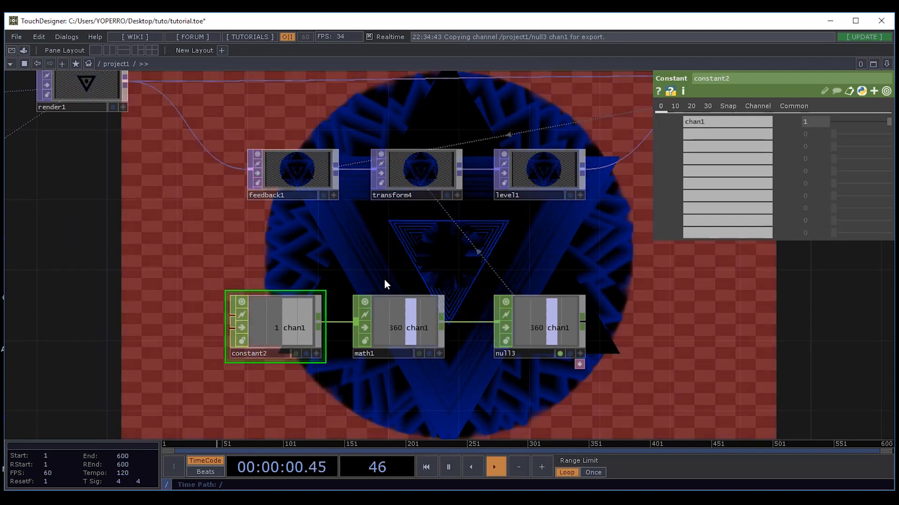
pyautogui.moveTo(449, 221); pyautogui.dragTo(603, 200)
pyautogui.moveTo(409, 316); pyautogui.dragTo(286, 315)
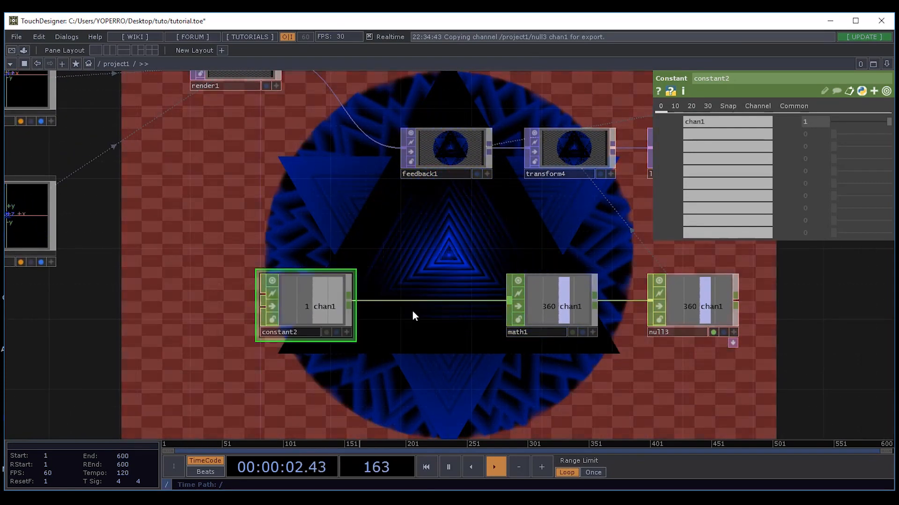
pyautogui.moveTo(542, 296); pyautogui.dragTo(466, 295)
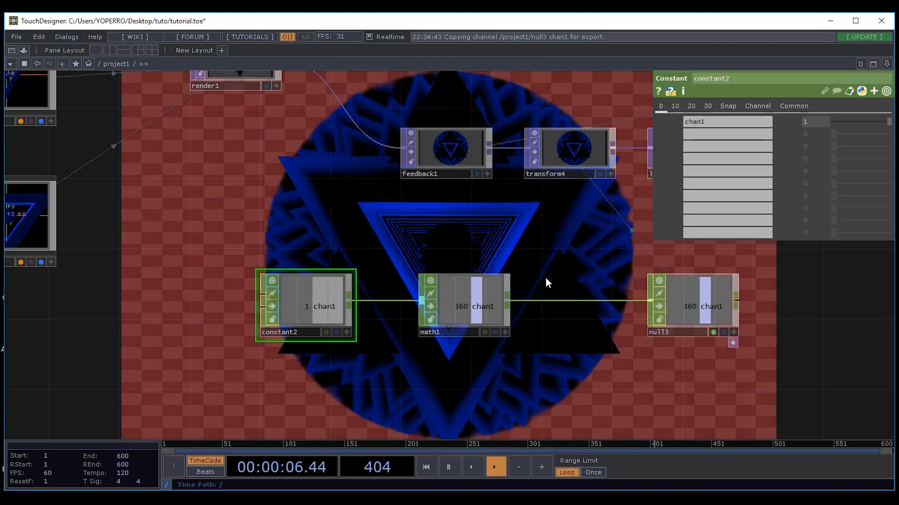
# Examine math1's Range settings and transform4's Rotate parameter driven by null3.
pyautogui.moveTo(496, 228); pyautogui.dragTo(428, 226)
pyautogui.click(392, 305)
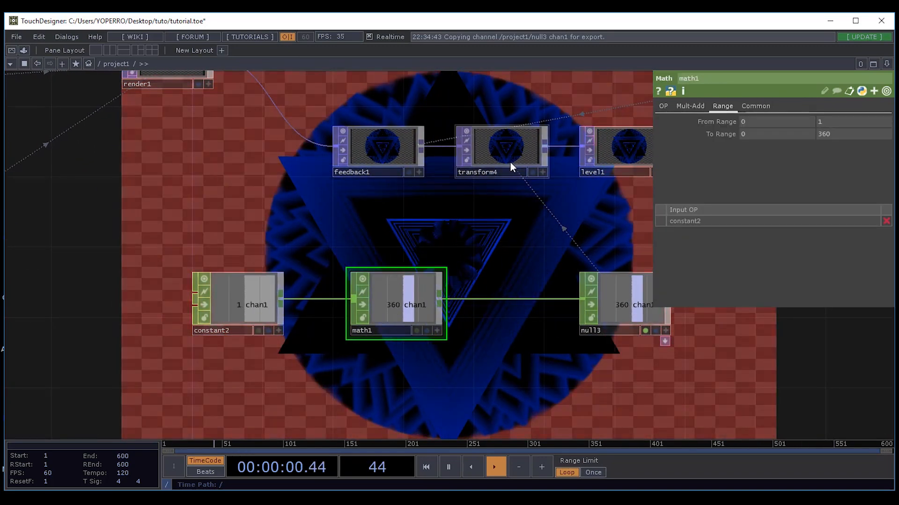
pyautogui.click(513, 147)
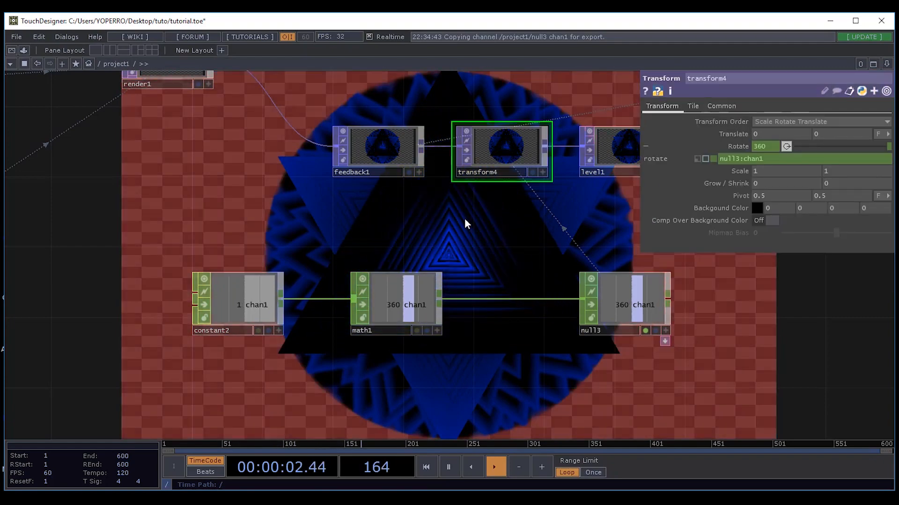
pyautogui.moveTo(381, 234); pyautogui.dragTo(238, 250)
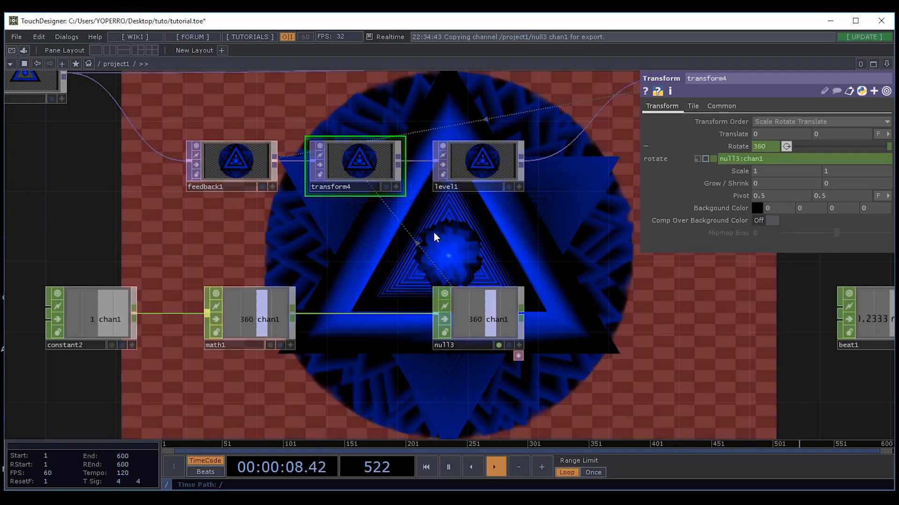
pyautogui.moveTo(454, 243); pyautogui.dragTo(488, 240)
# Switch null3's viewer on and back off, and move null3 closer to math1 to even out the chain's spacing.
pyautogui.click(555, 341)
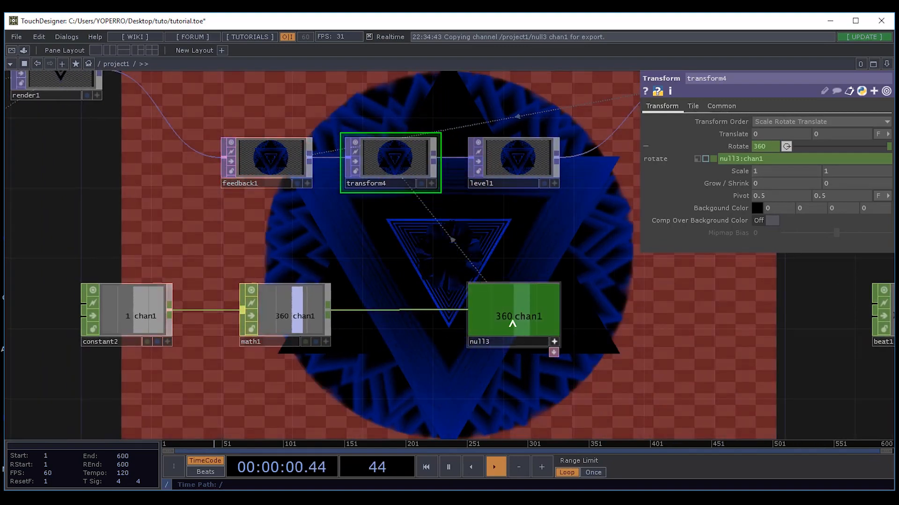
pyautogui.click(555, 342)
pyautogui.moveTo(530, 307); pyautogui.dragTo(459, 304)
# Look over the available CHOP operators in the OP Create Dialog with math1 selected, and close the dialog.
pyautogui.click(272, 318)
pyautogui.press('Tab')
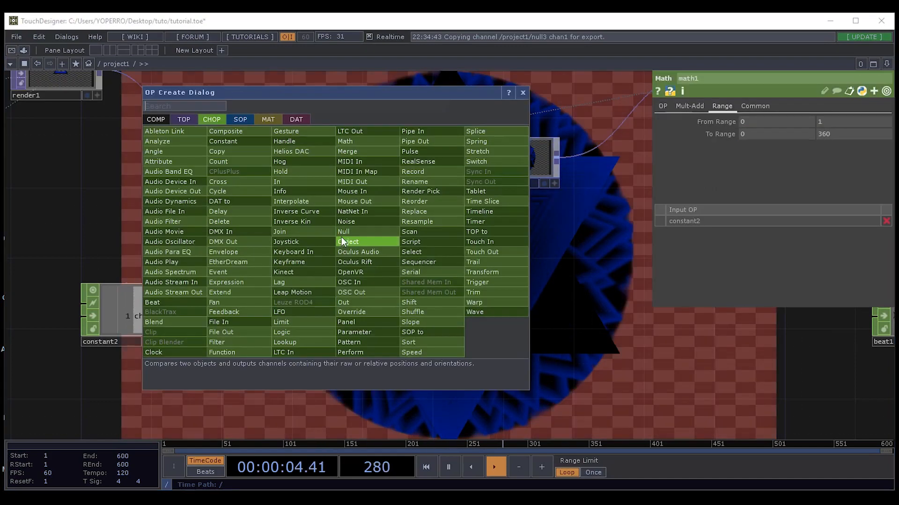
pyautogui.moveTo(254, 100); pyautogui.dragTo(505, 96)
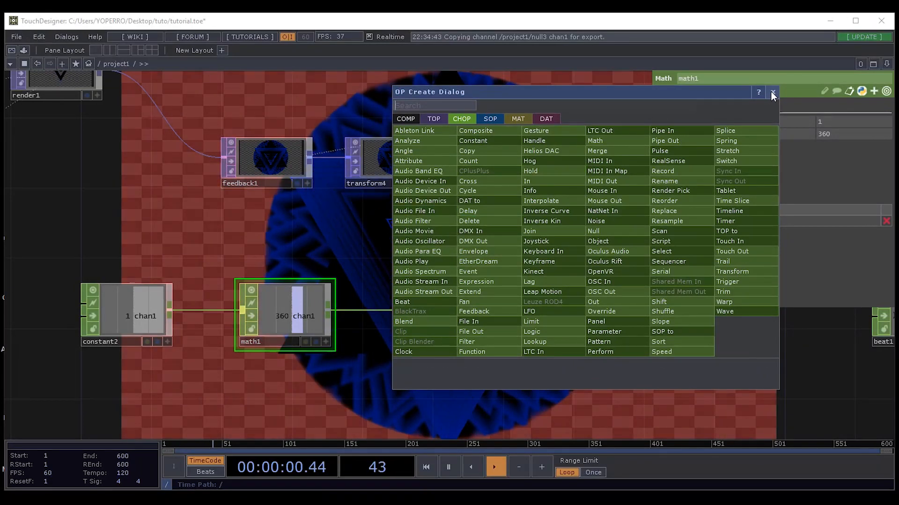
pyautogui.click(772, 93)
# Review the whole network from the triangle geometry through render1, the feedback chain and the CHOP chains to cross1 and out1.
pyautogui.scroll(-5, 411, 229)
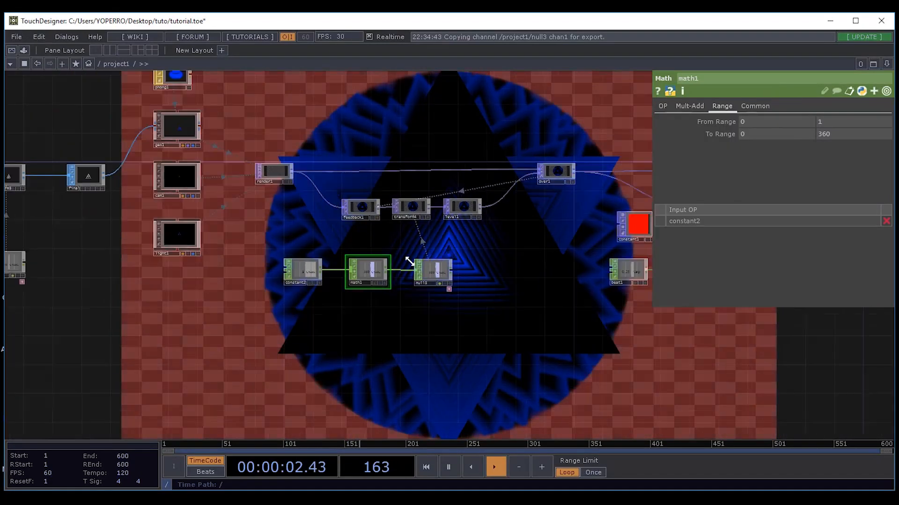
pyautogui.moveTo(402, 291); pyautogui.dragTo(250, 268)
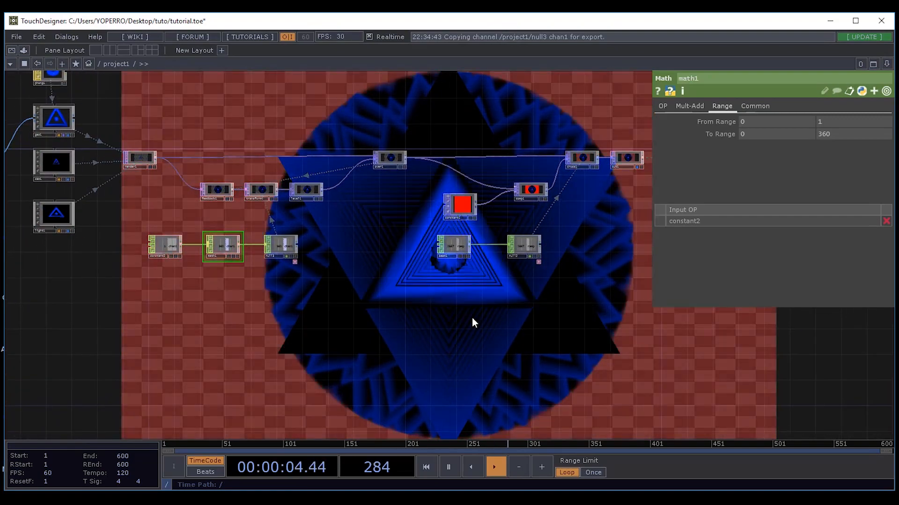
pyautogui.moveTo(465, 319); pyautogui.dragTo(394, 324)
pyautogui.moveTo(523, 315); pyautogui.dragTo(554, 357)
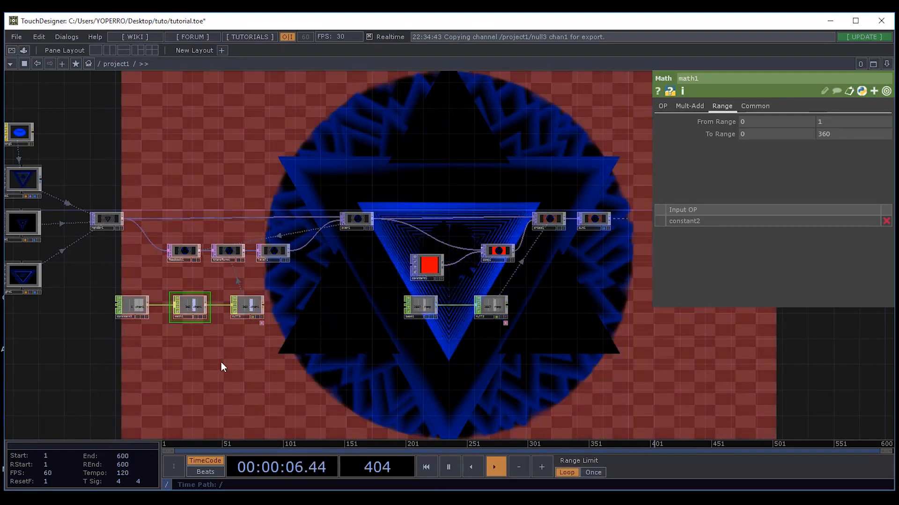
pyautogui.moveTo(527, 387); pyautogui.dragTo(604, 396)
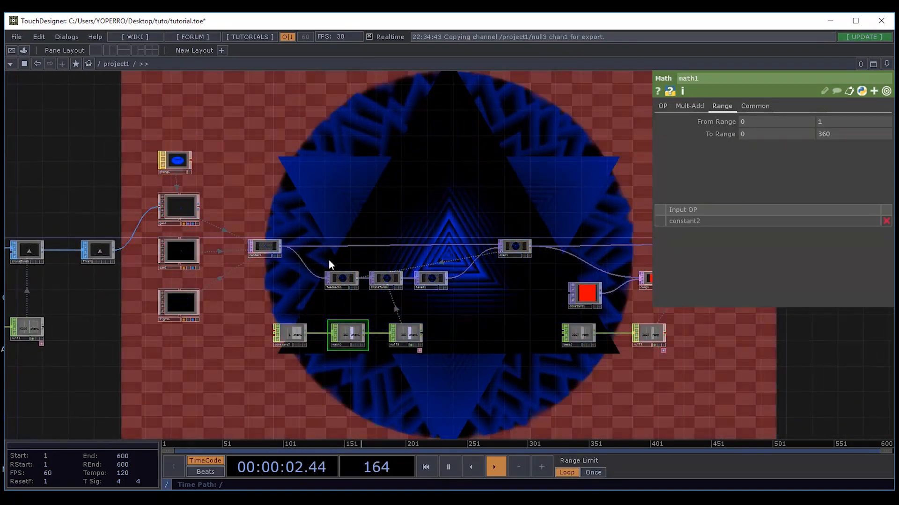
pyautogui.moveTo(447, 197); pyautogui.dragTo(606, 183)
pyautogui.moveTo(165, 278); pyautogui.dragTo(318, 287)
pyautogui.moveTo(446, 377); pyautogui.dragTo(287, 364)
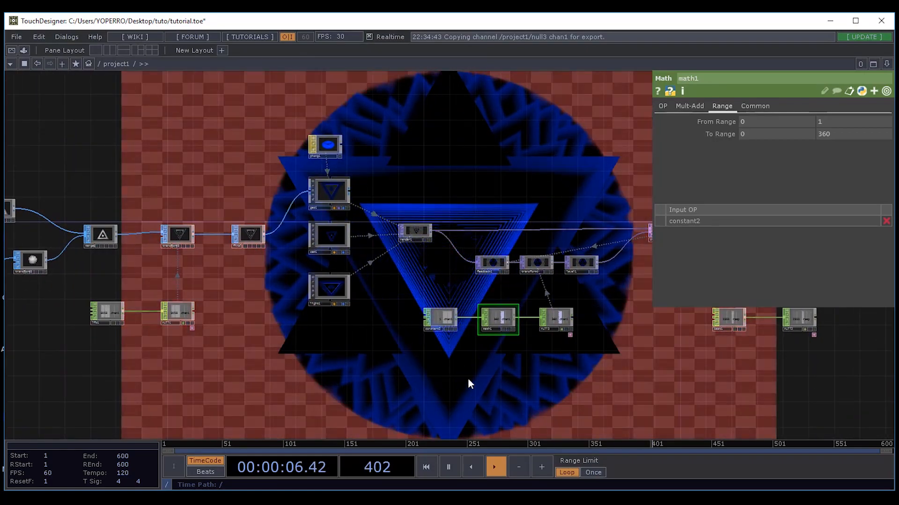
pyautogui.moveTo(524, 370); pyautogui.dragTo(309, 364)
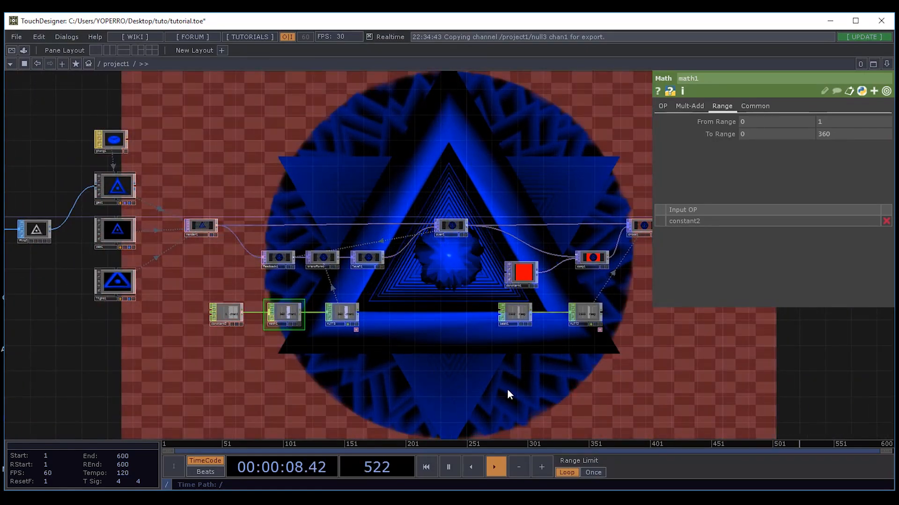
pyautogui.moveTo(708, 369); pyautogui.dragTo(584, 360)
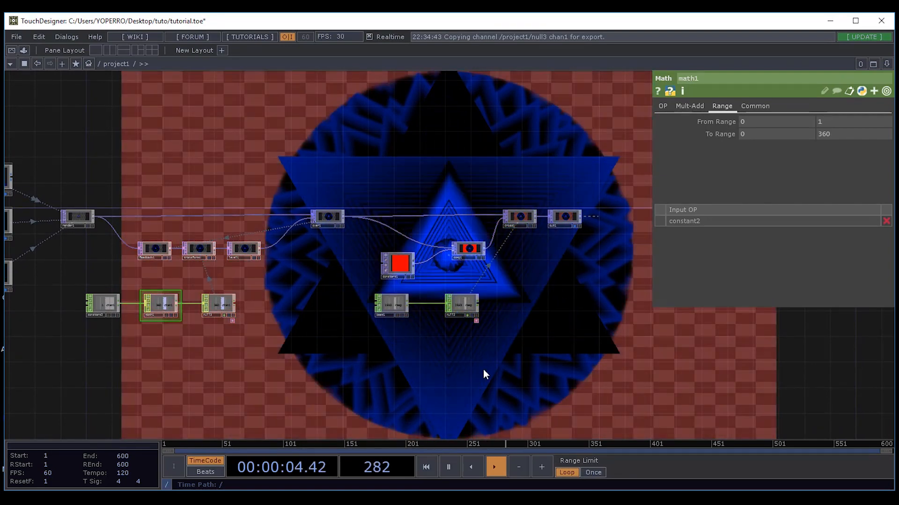
pyautogui.moveTo(554, 342); pyautogui.dragTo(478, 355)
pyautogui.scroll(2, 433, 359)
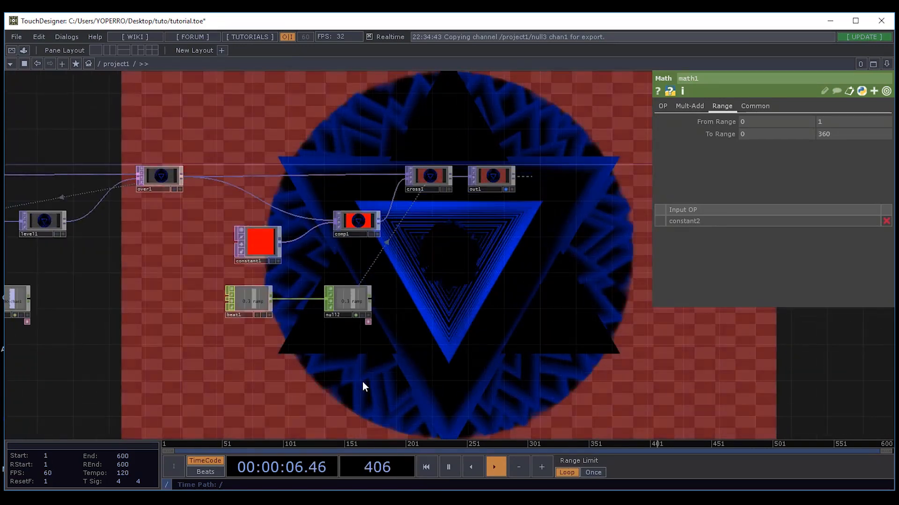
# Examine the end of the network, where beat1 and null2 drive cross1 between over1 and the red constant1 composite feeding out1.
pyautogui.moveTo(472, 298); pyautogui.dragTo(508, 330)
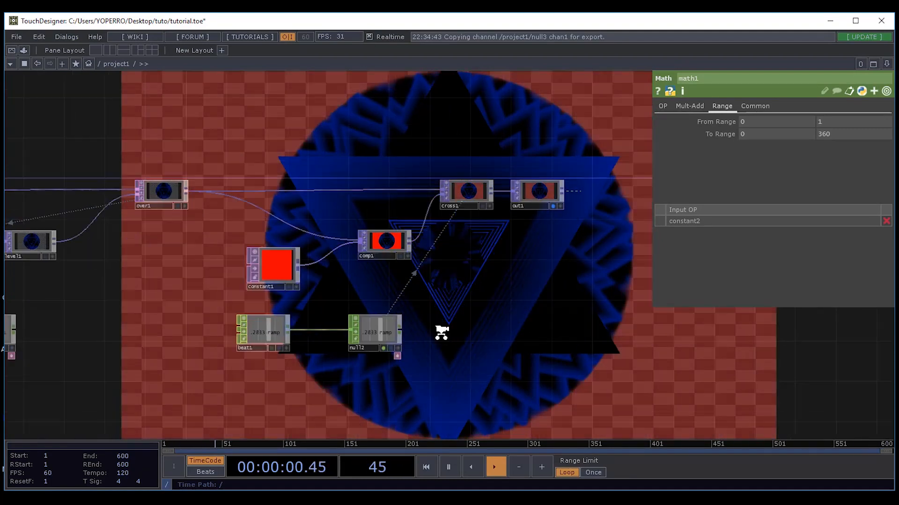
pyautogui.scroll(3, 440, 332)
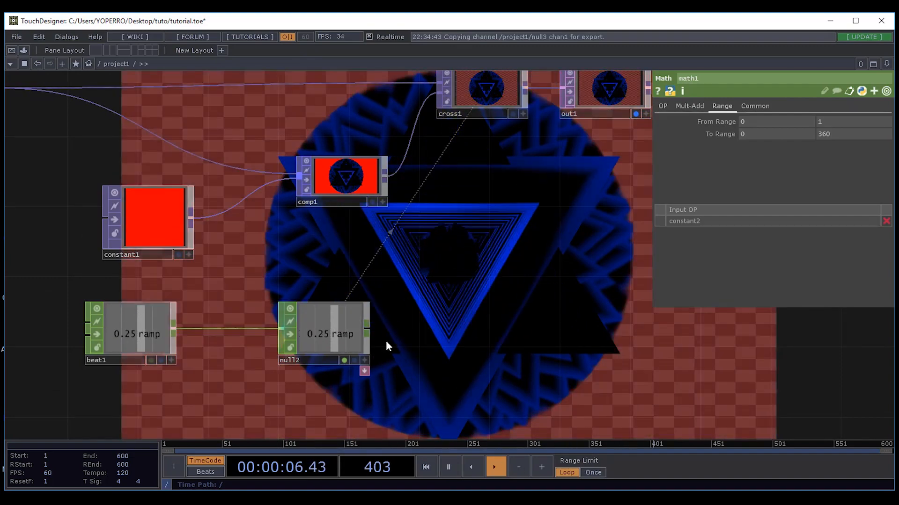
pyautogui.scroll(-3, 453, 286)
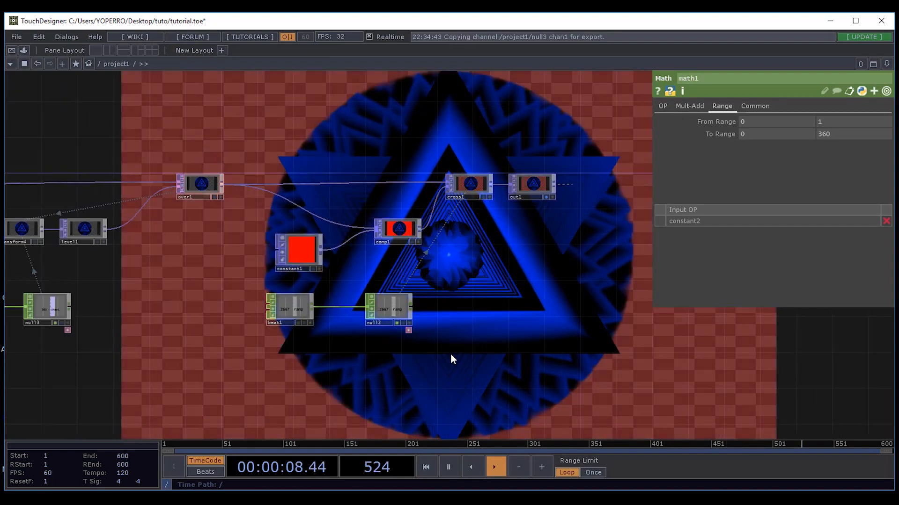
pyautogui.moveTo(323, 288); pyautogui.dragTo(413, 293)
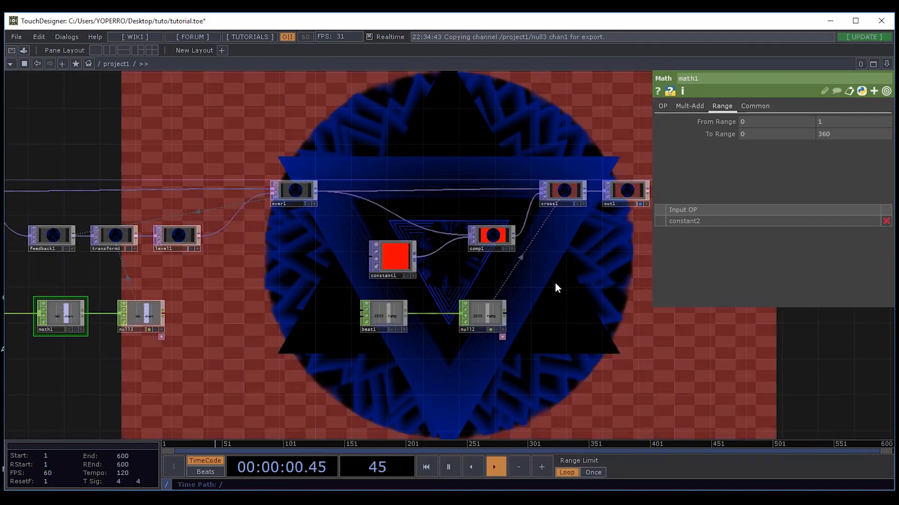
pyautogui.moveTo(409, 351); pyautogui.dragTo(341, 348)
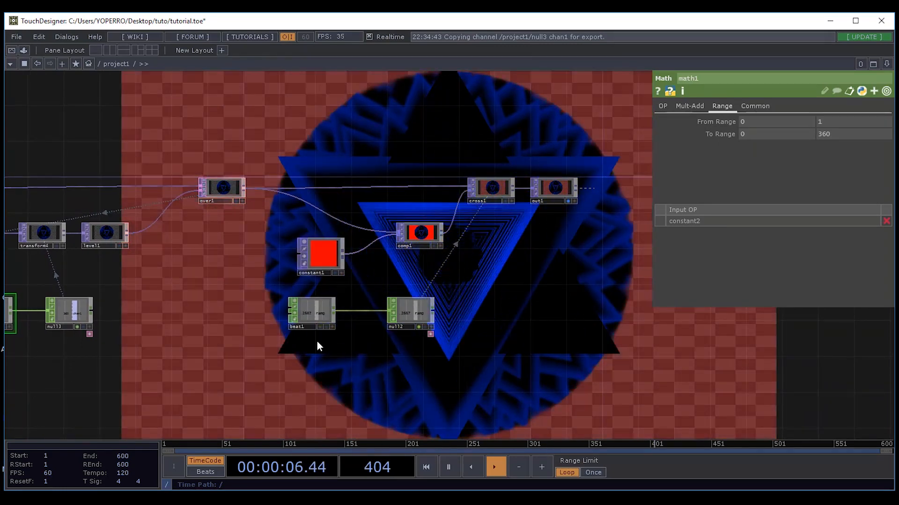
pyautogui.moveTo(466, 273); pyautogui.dragTo(394, 246)
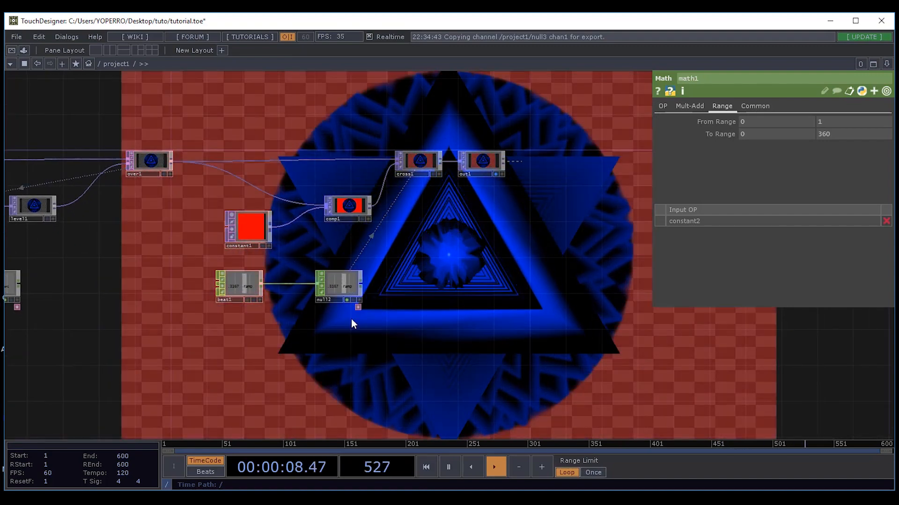
pyautogui.moveTo(453, 270); pyautogui.dragTo(496, 286)
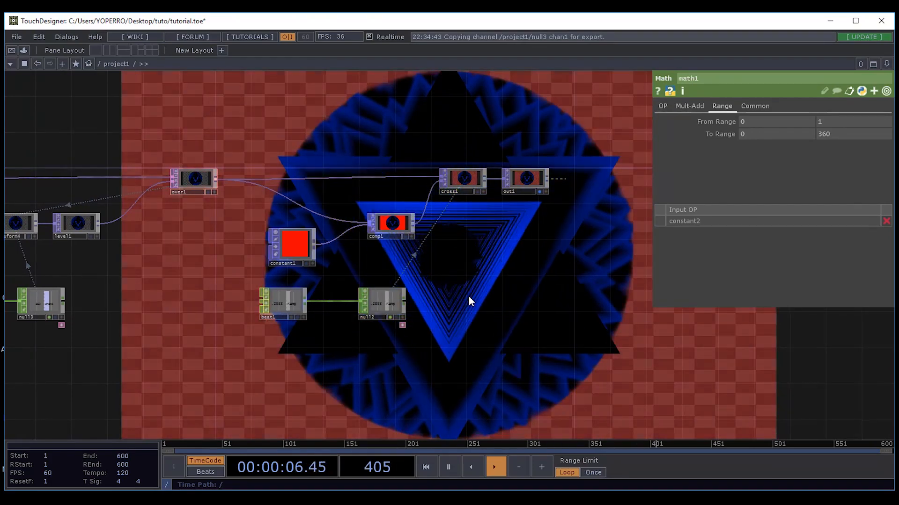
pyautogui.moveTo(556, 291); pyautogui.dragTo(477, 275)
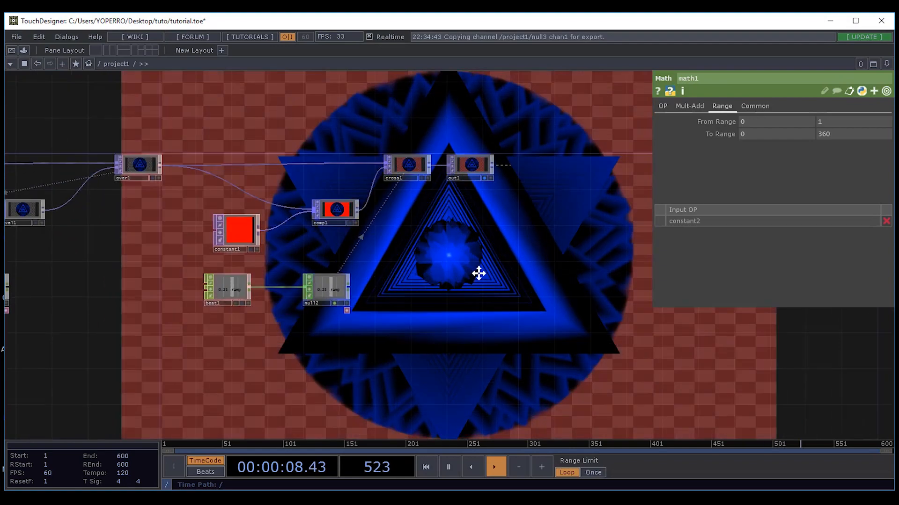